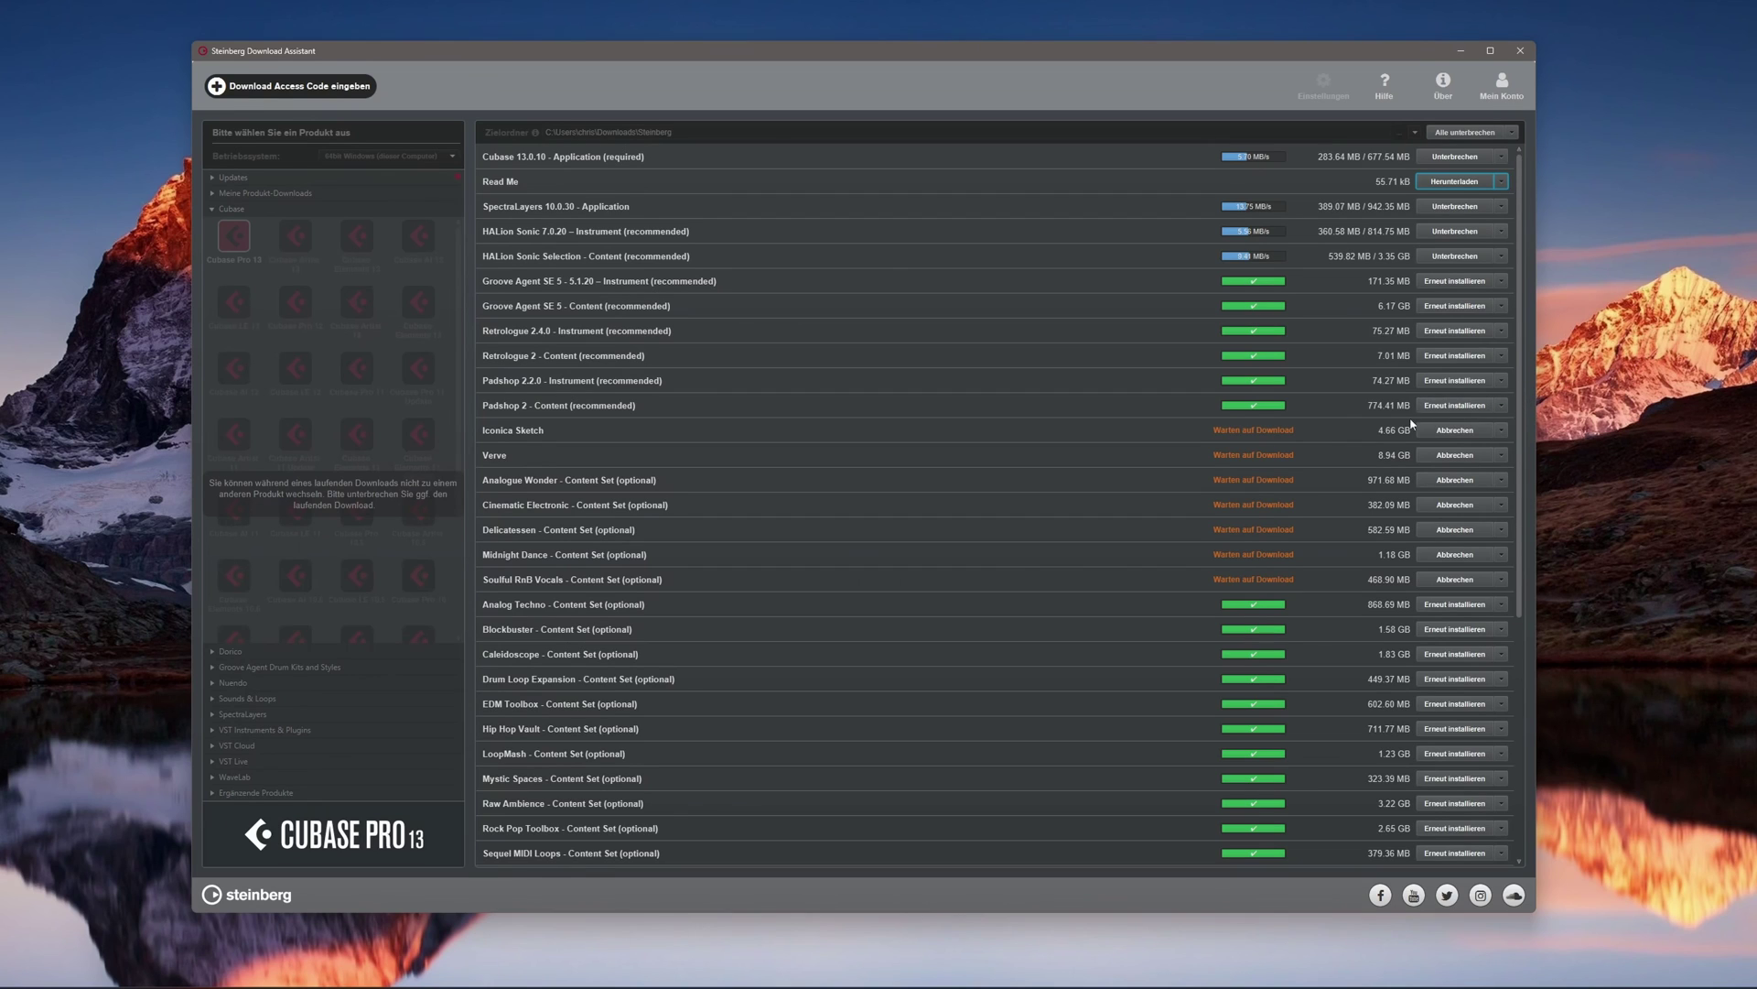
pyautogui.scroll(-2, 1376, 426)
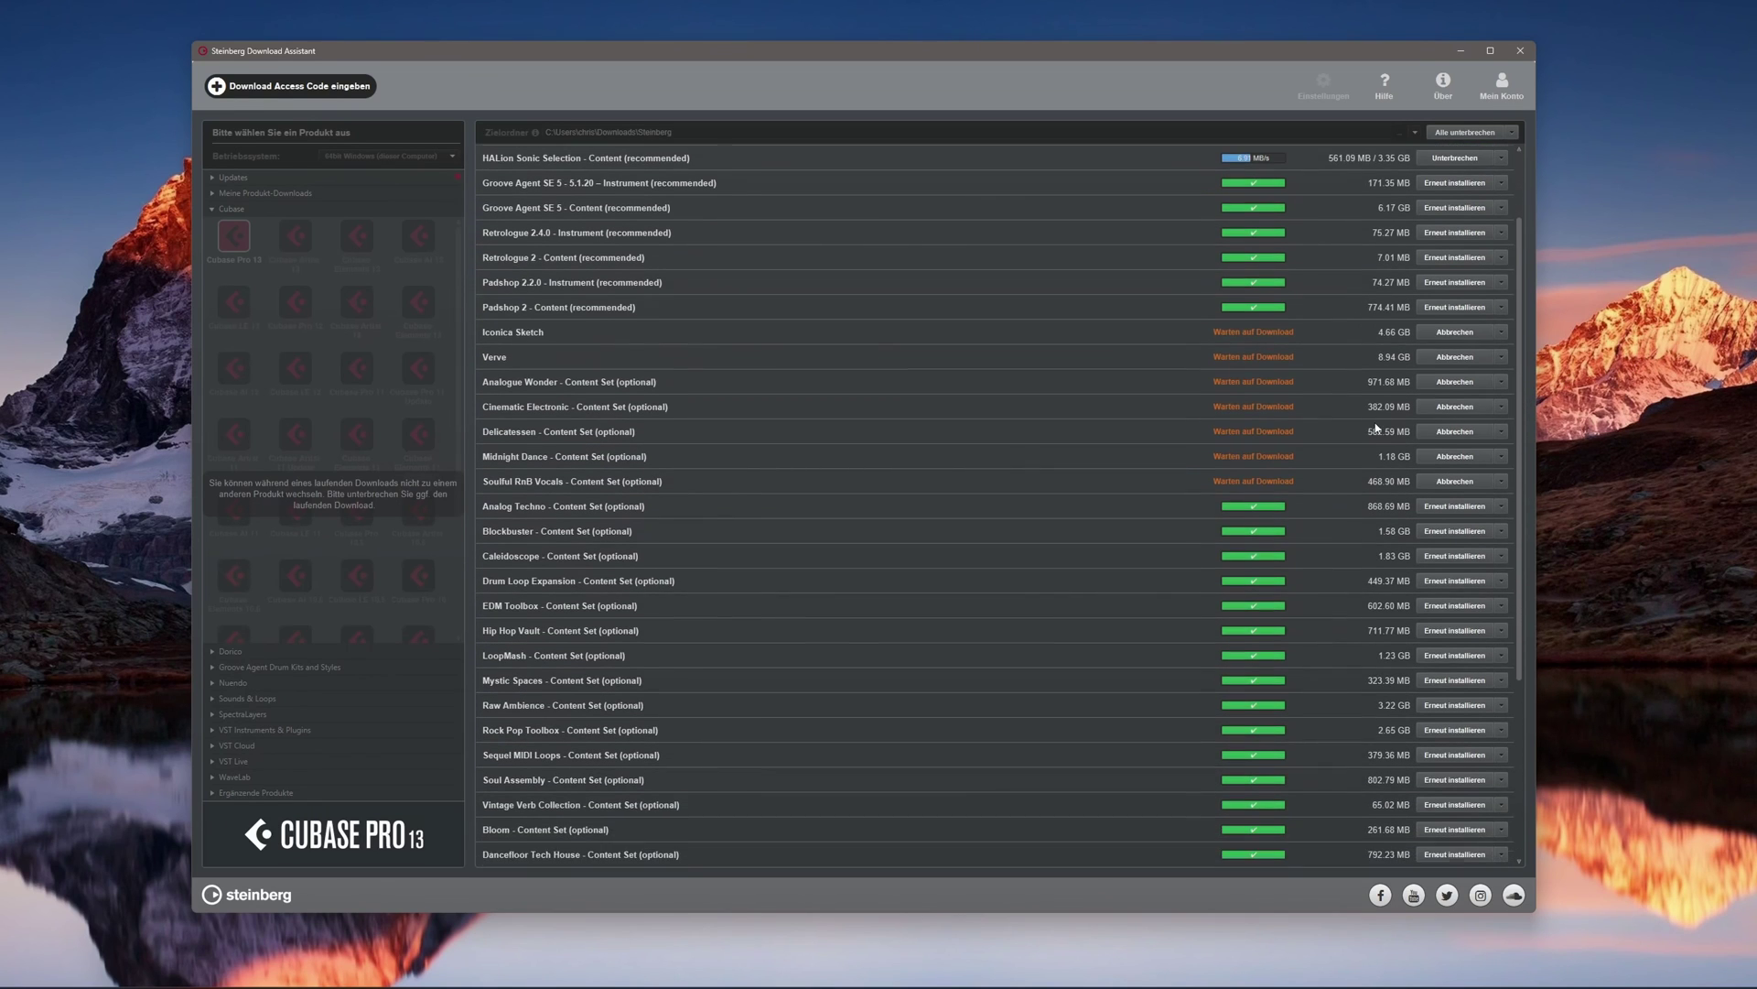
pyautogui.scroll(-3, 1375, 427)
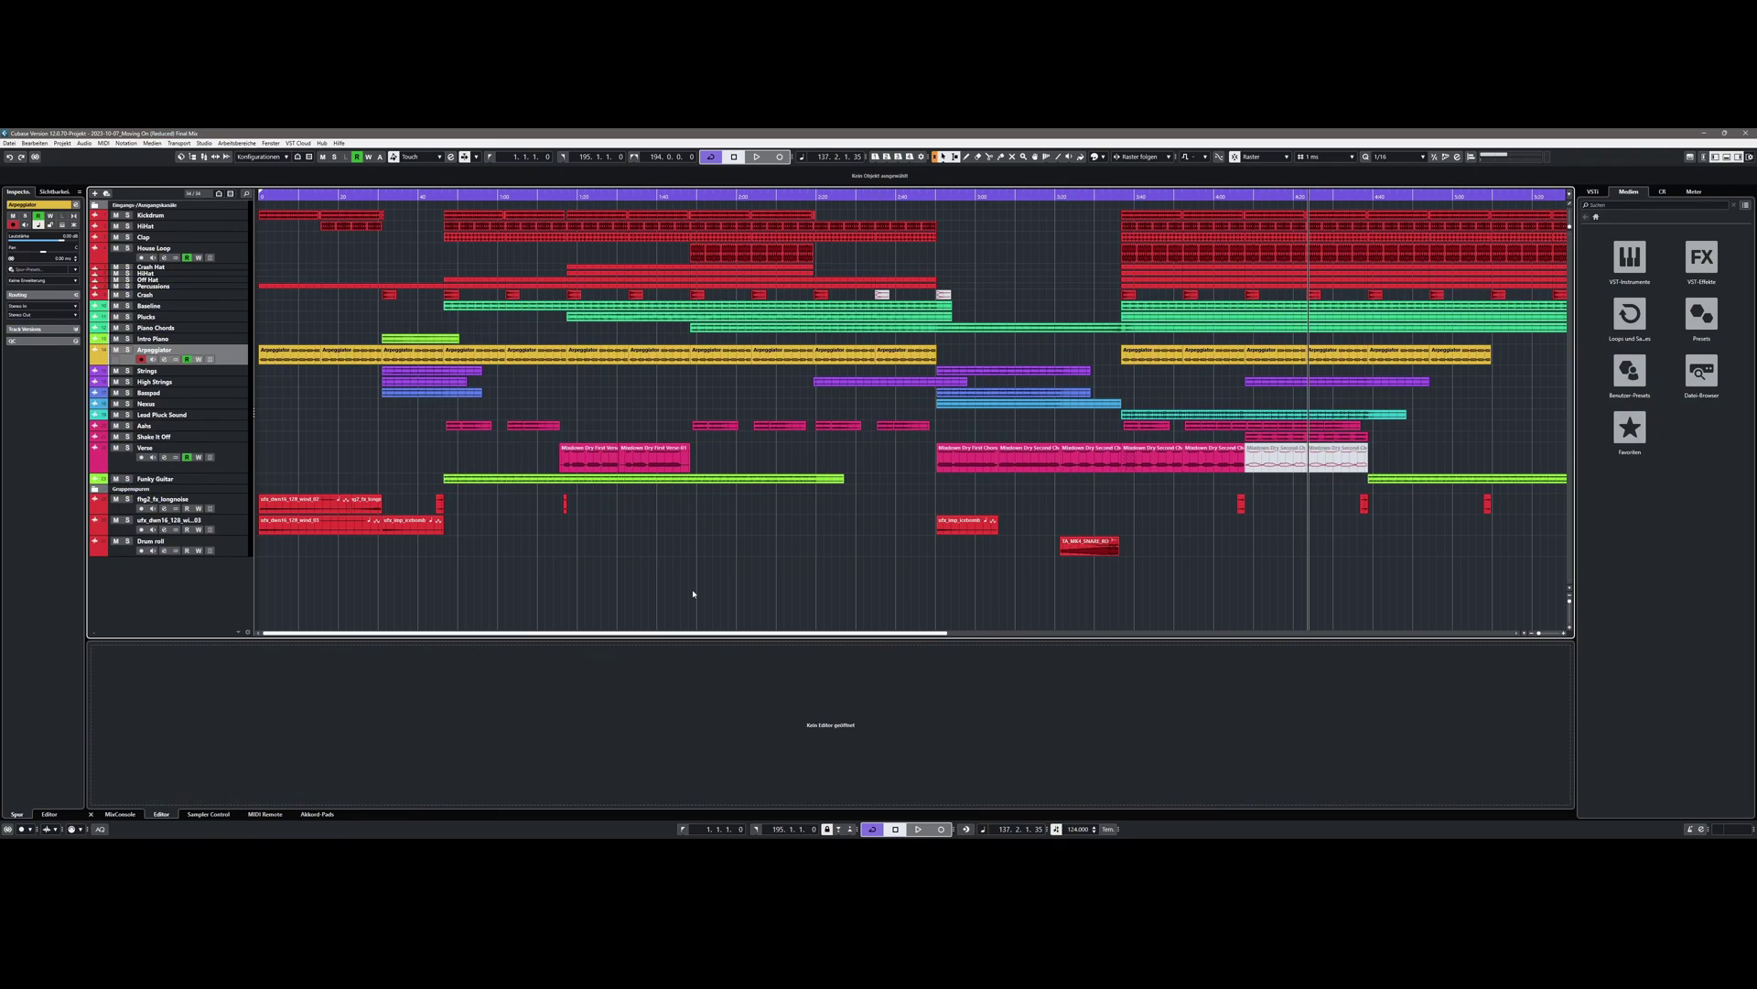
# Step: Zoom out to the whole arrangement, view all channels in the maximized MixConsole, and close the MixConsole
pyautogui.press('g')
pyautogui.press('g')
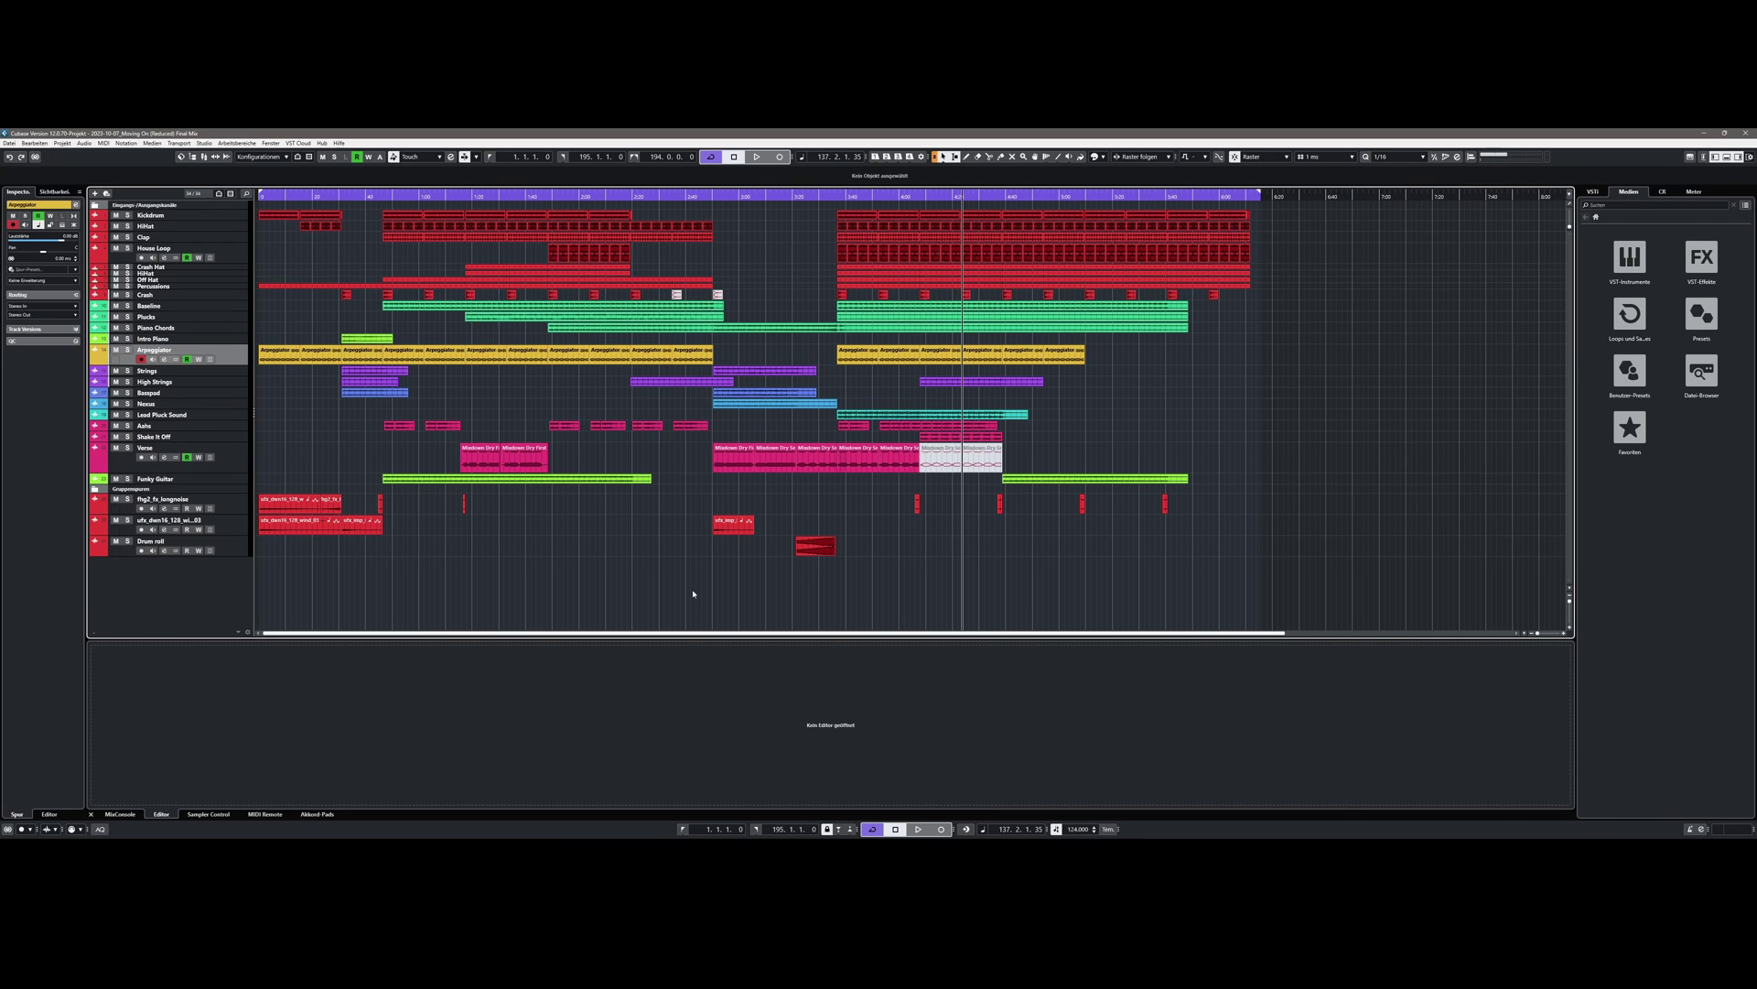
pyautogui.press('F3')
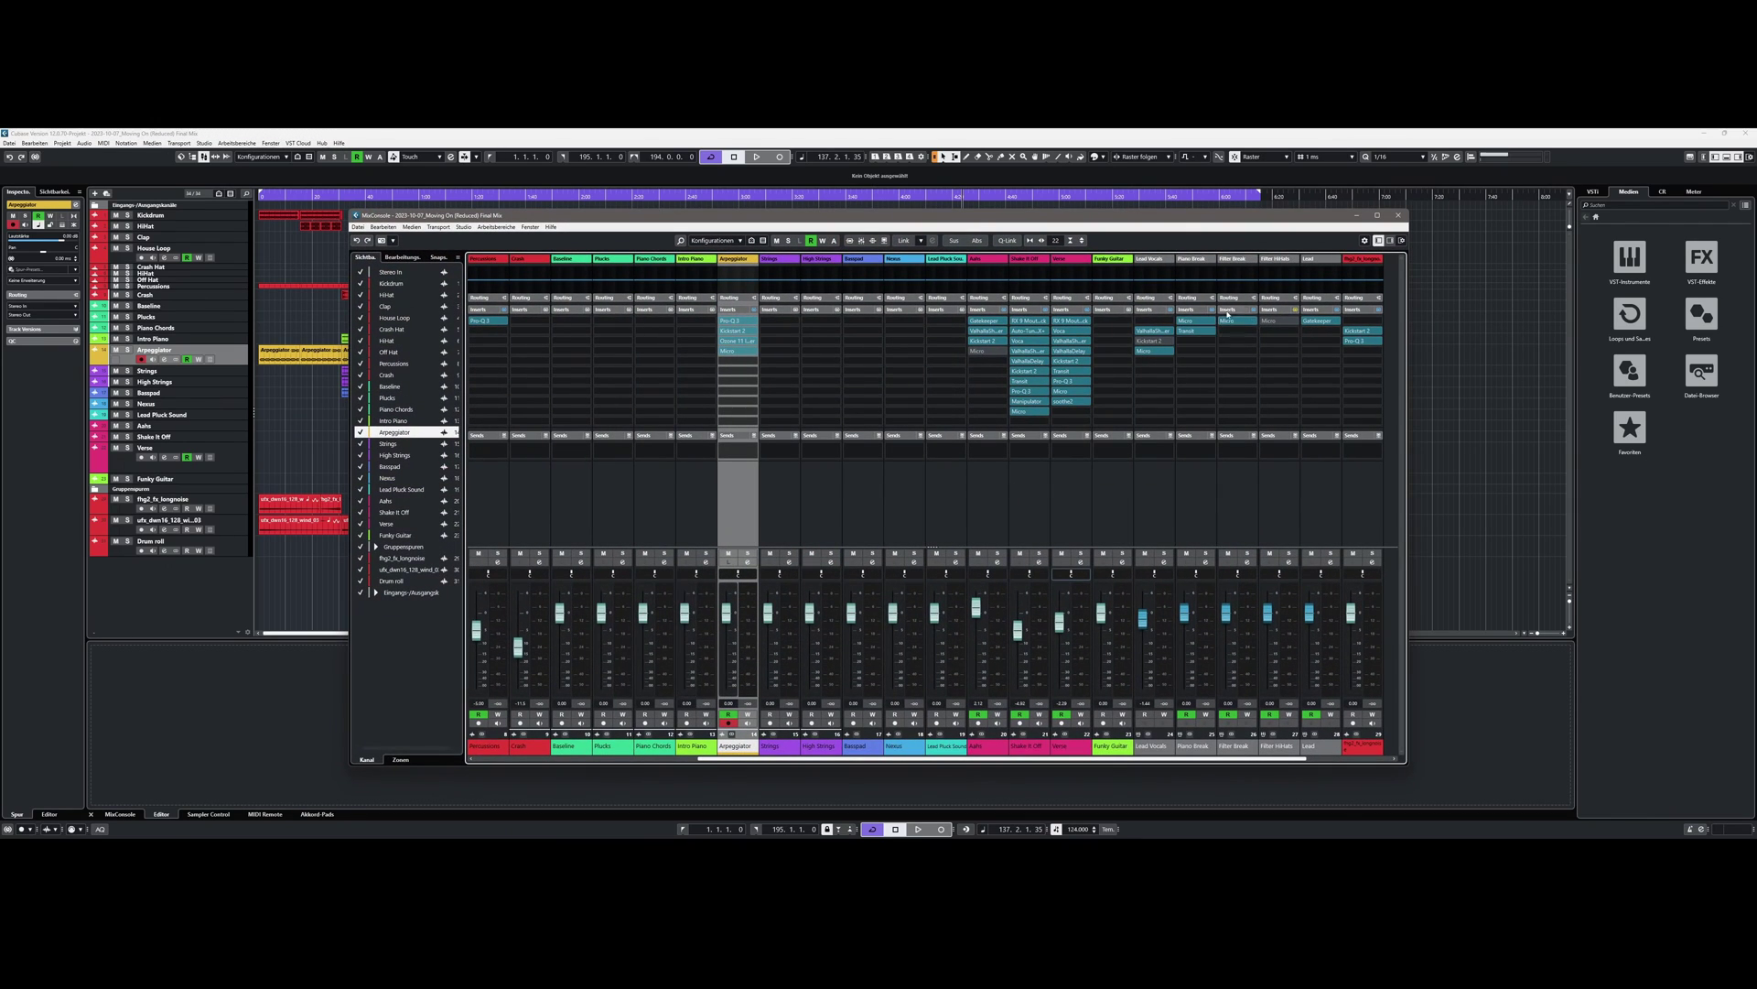
pyautogui.click(1378, 215)
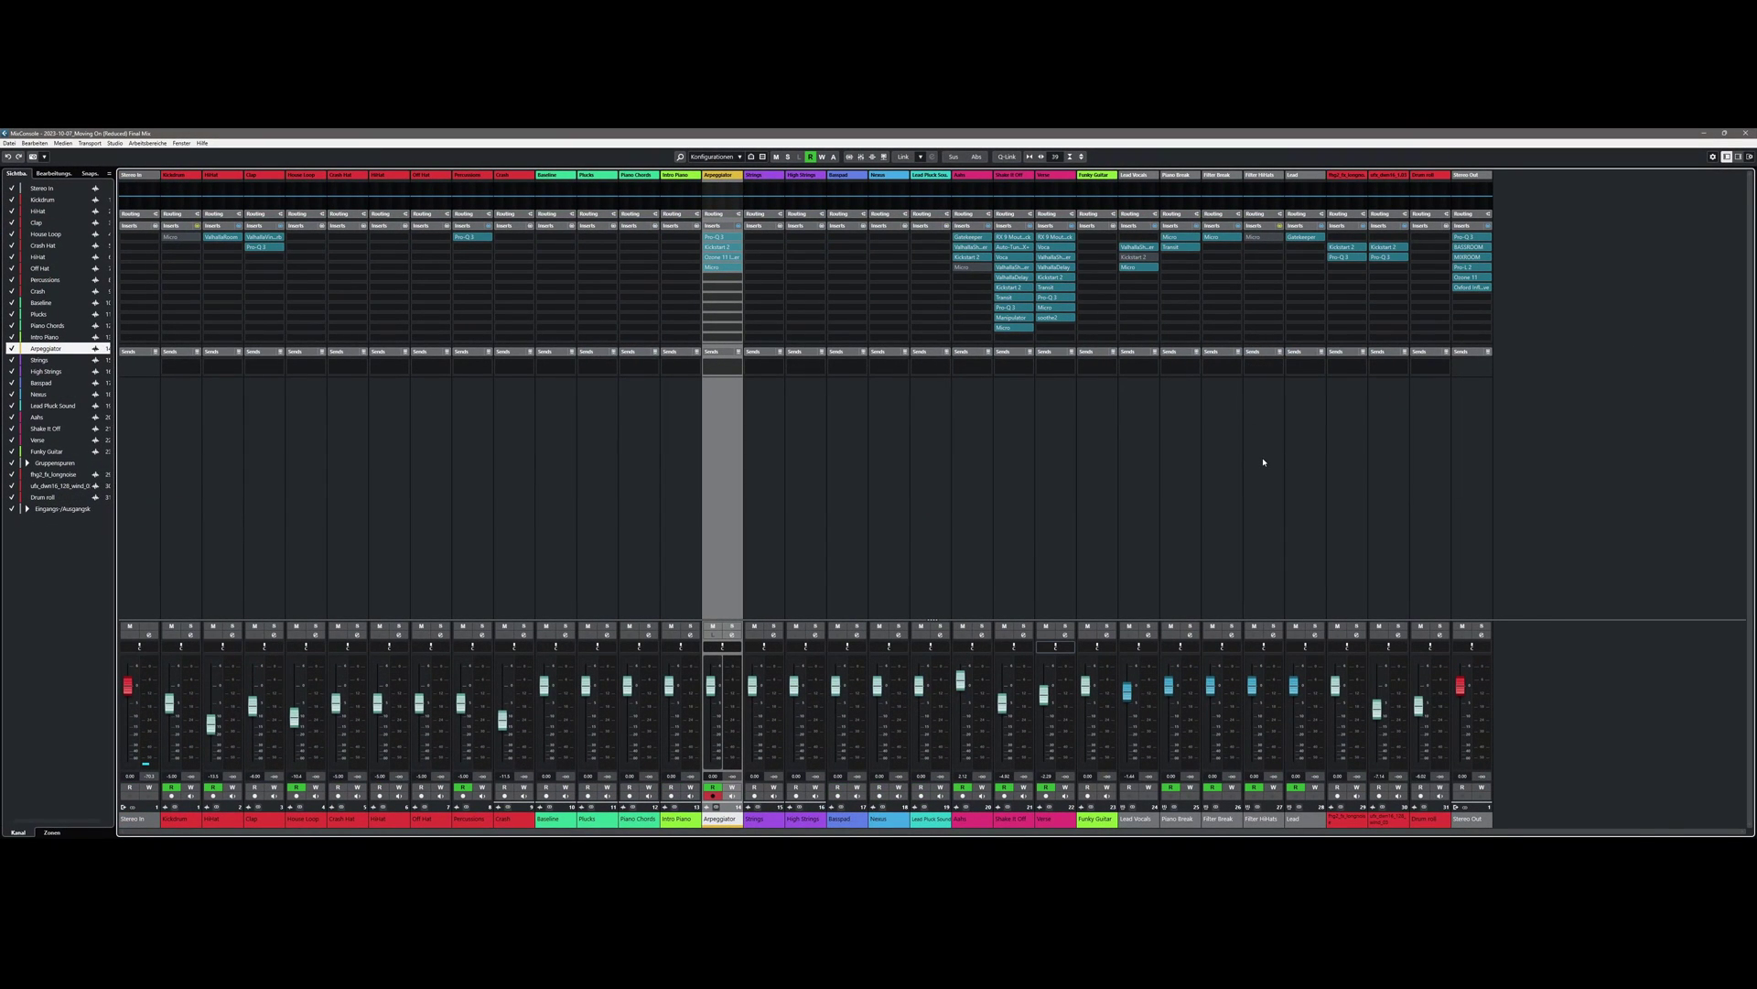
pyautogui.click(1724, 134)
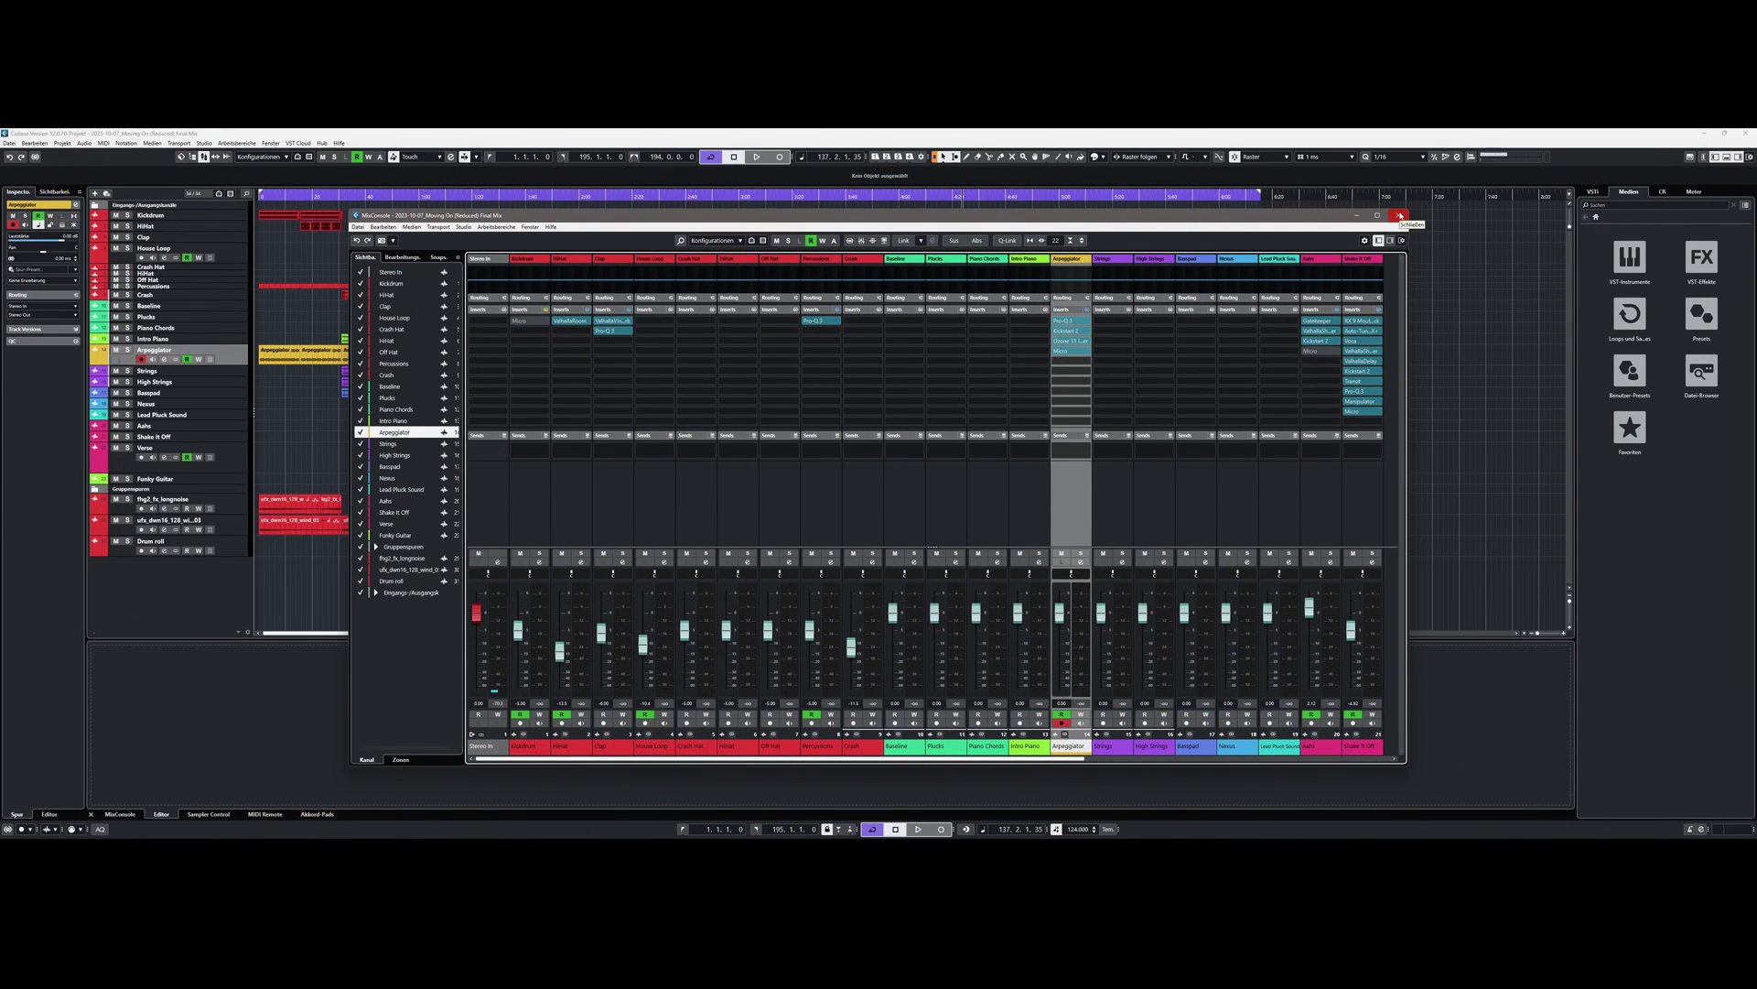
pyautogui.click(1400, 216)
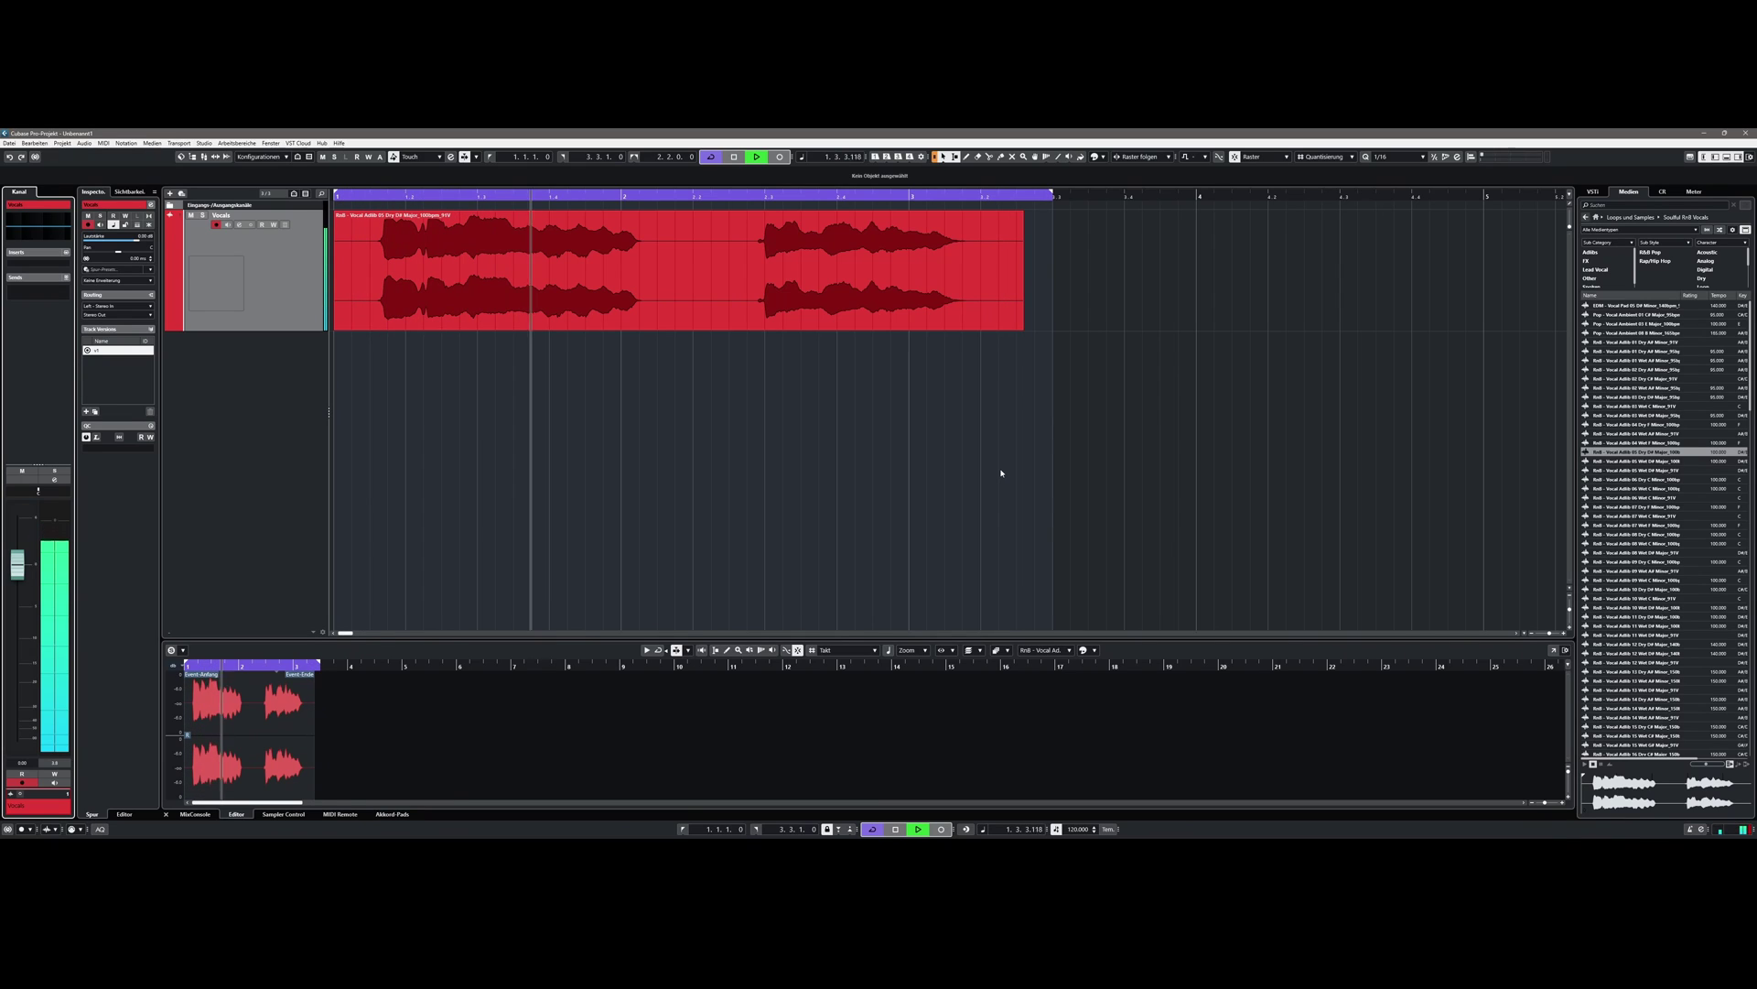
# Step: Insert the H-Delay Stereo effect on the Vocals channel and change the channel configuration to stereo
pyautogui.press('F3')
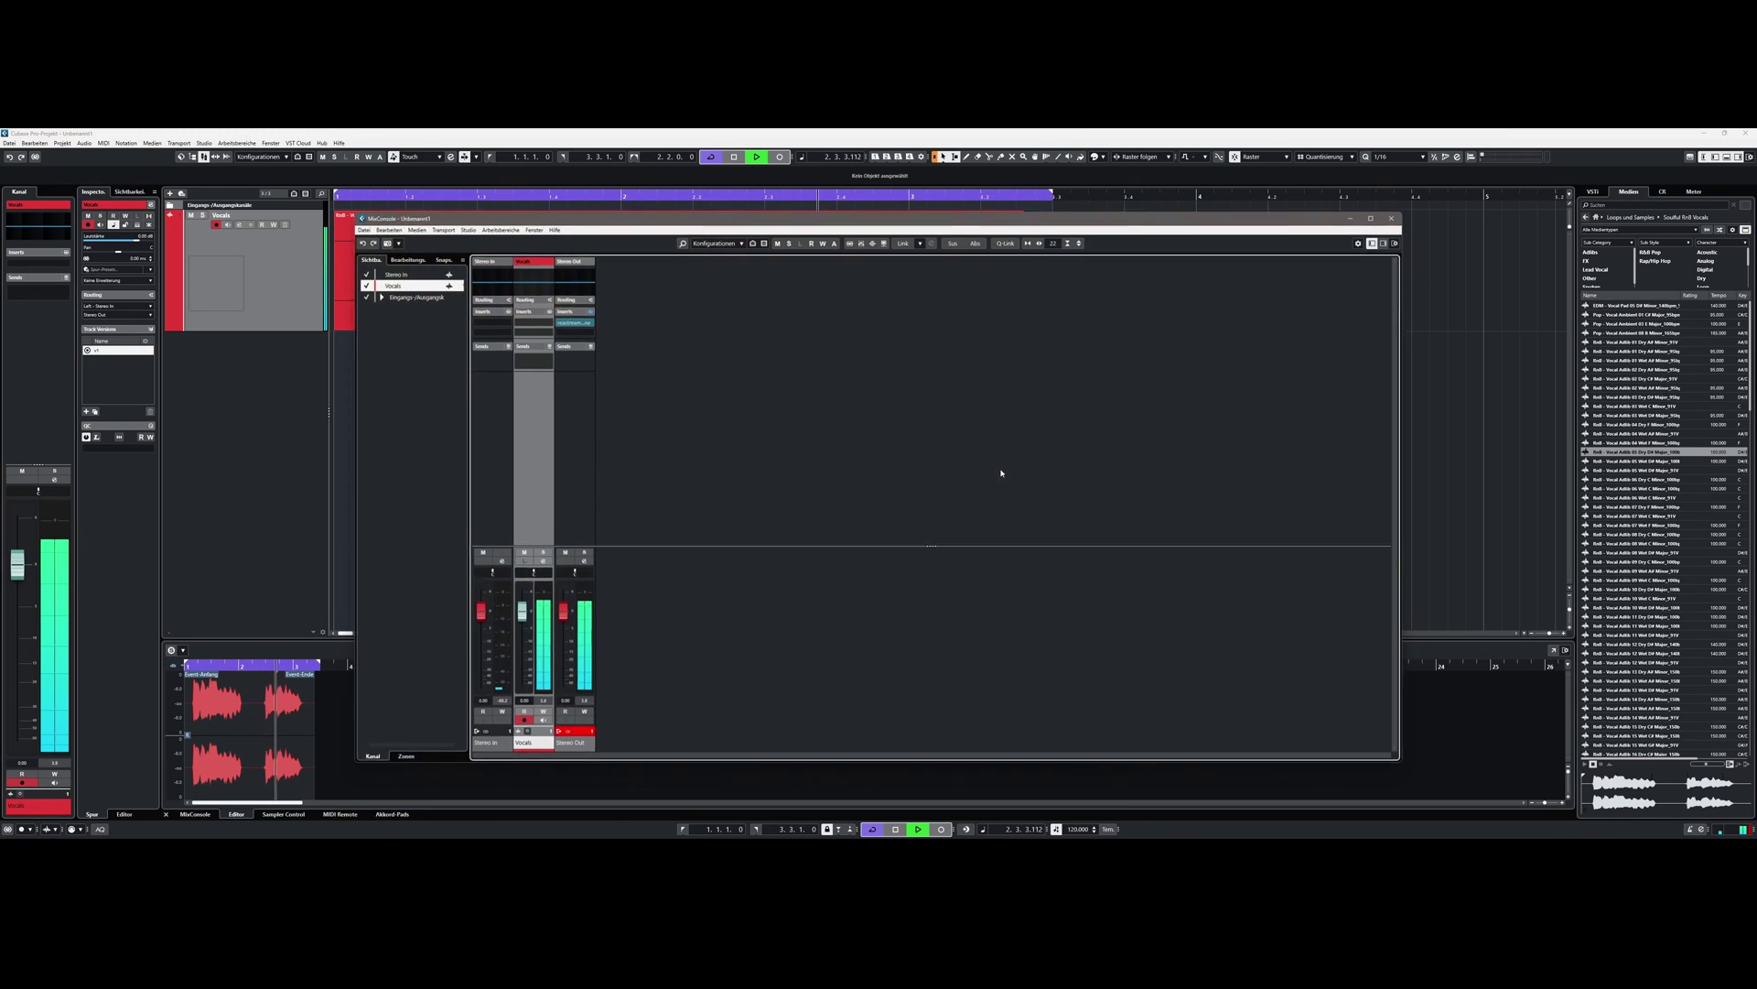
pyautogui.click(536, 325)
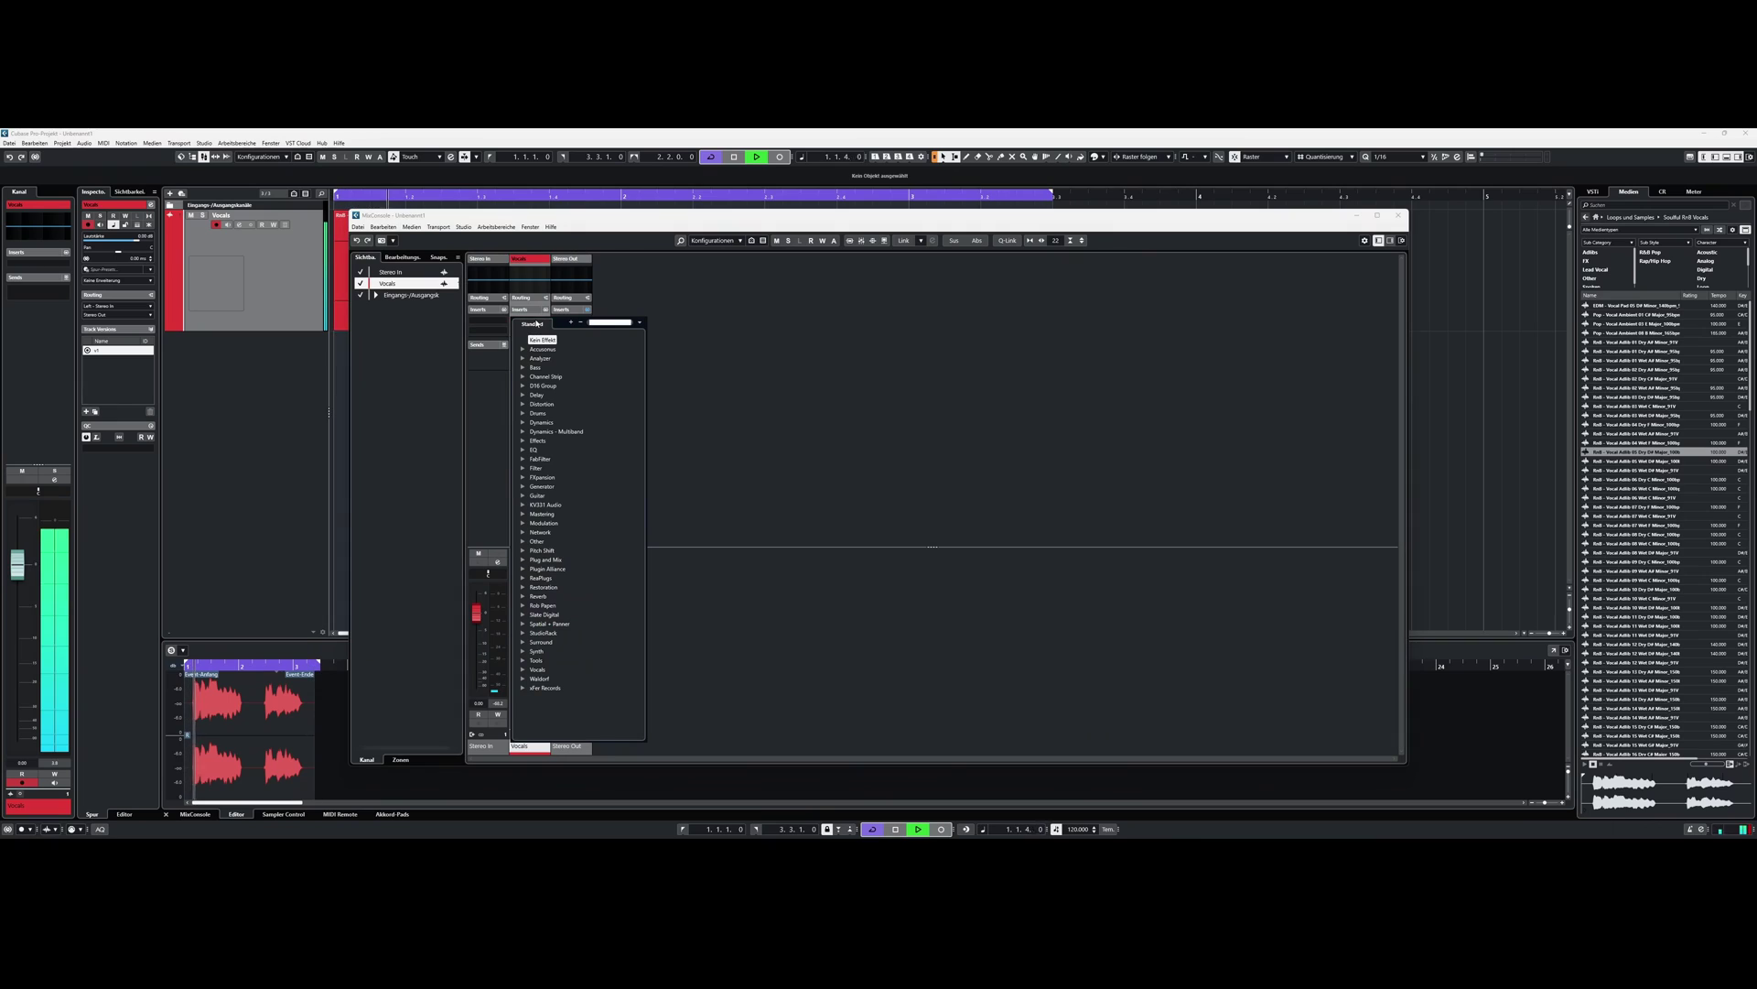
pyautogui.write('h-dela')
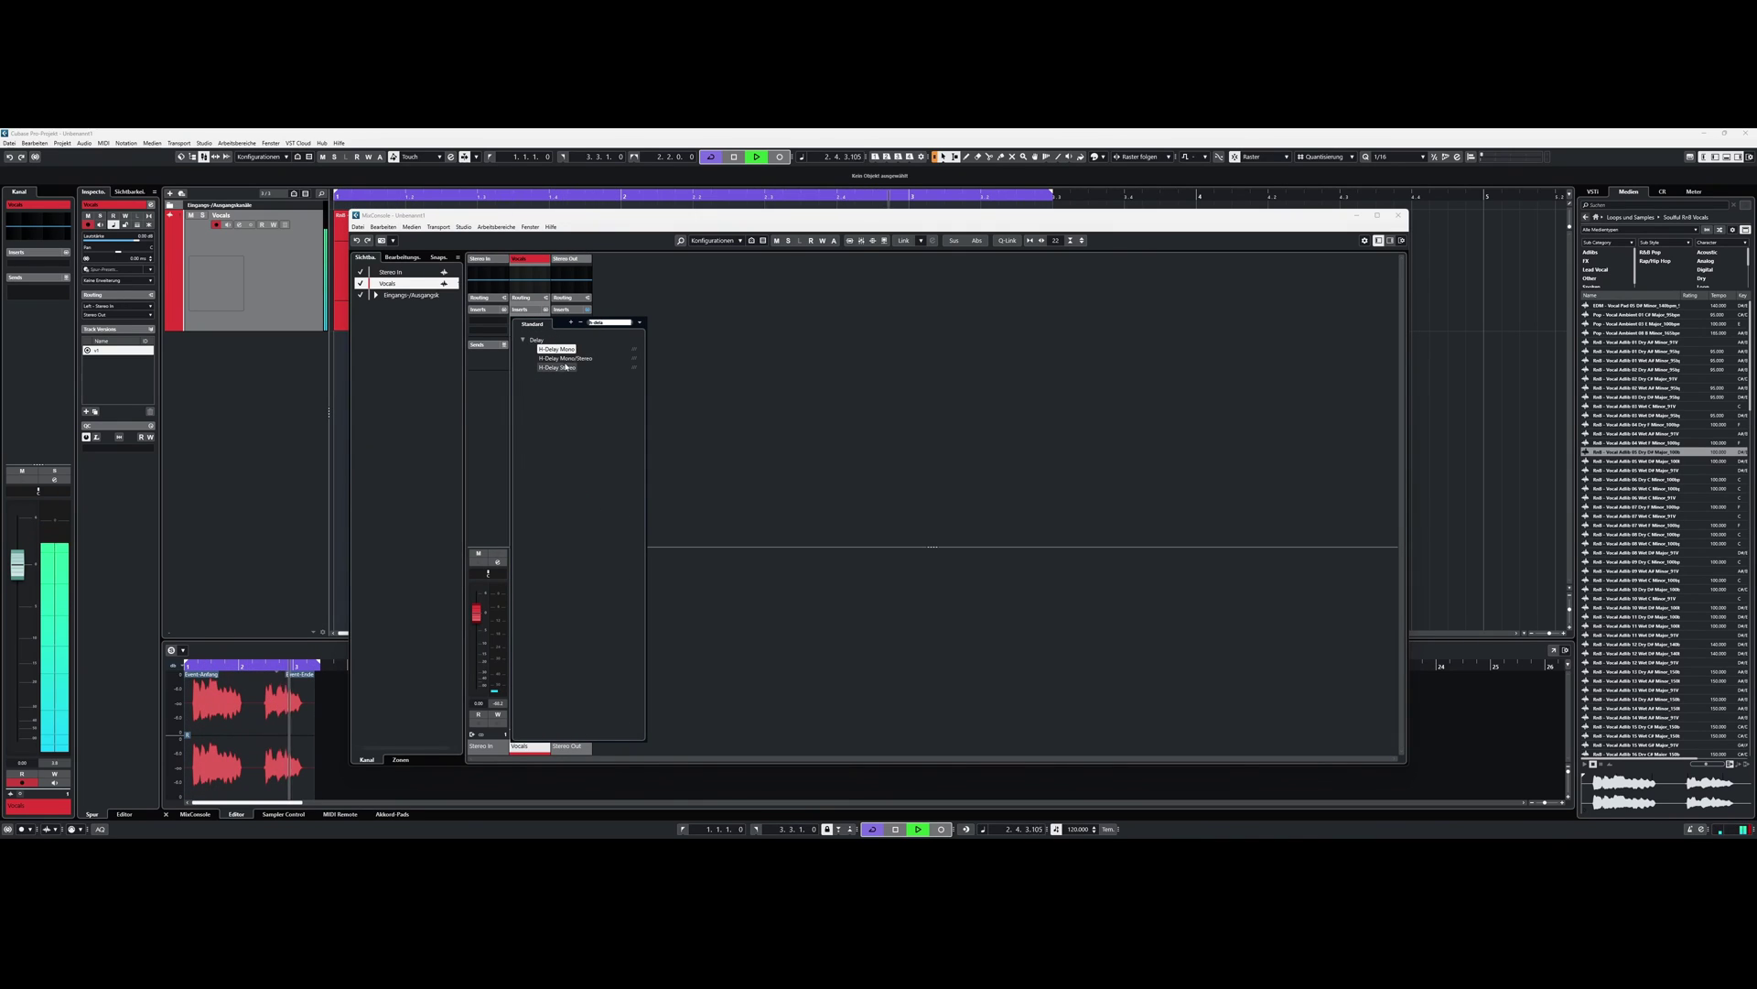
pyautogui.click(566, 366)
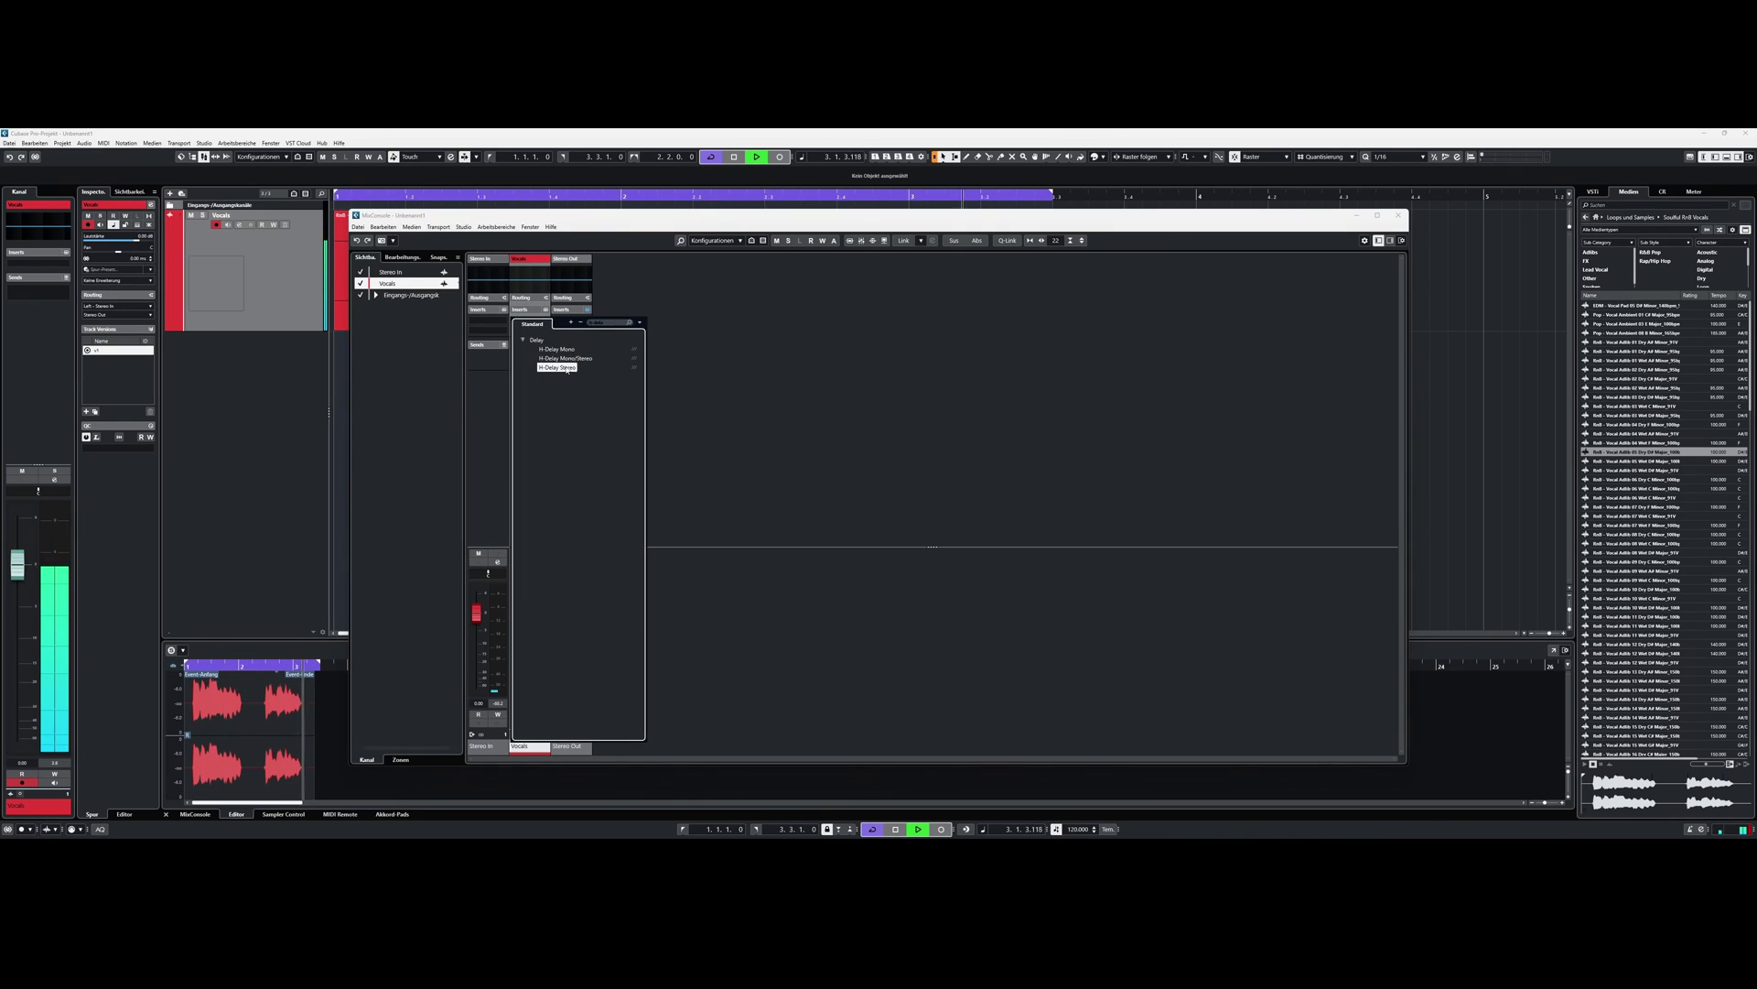
pyautogui.click(1401, 215)
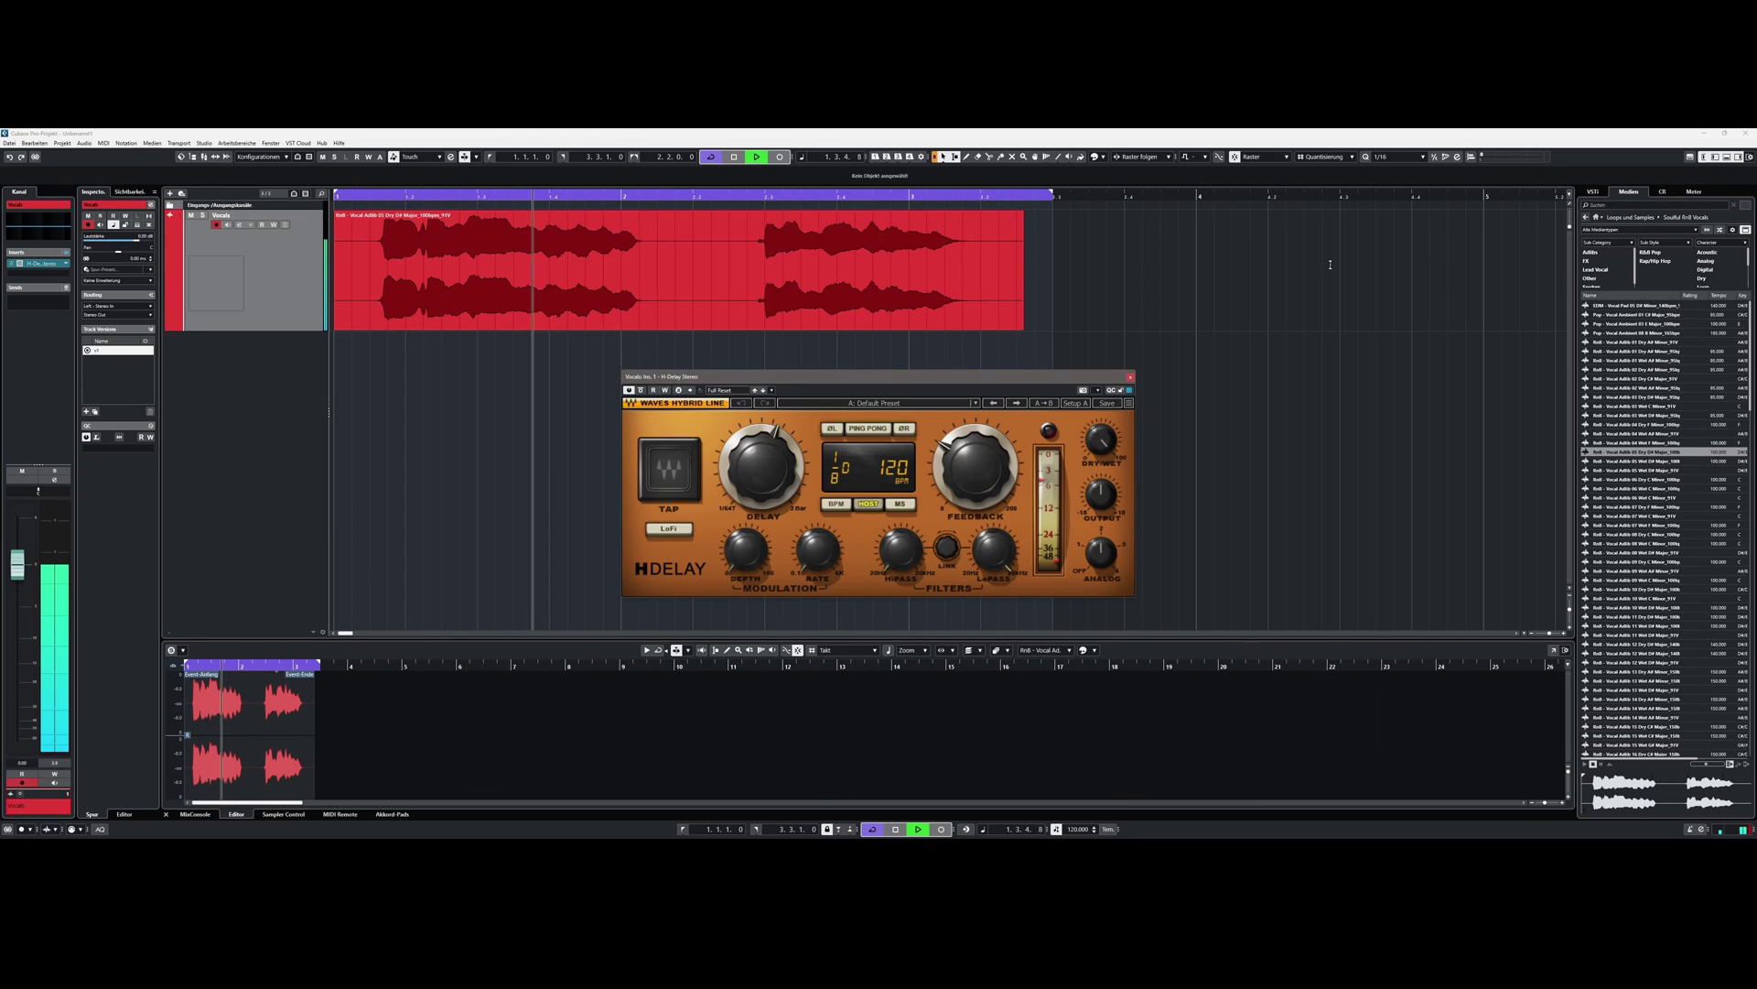
pyautogui.click(19, 794)
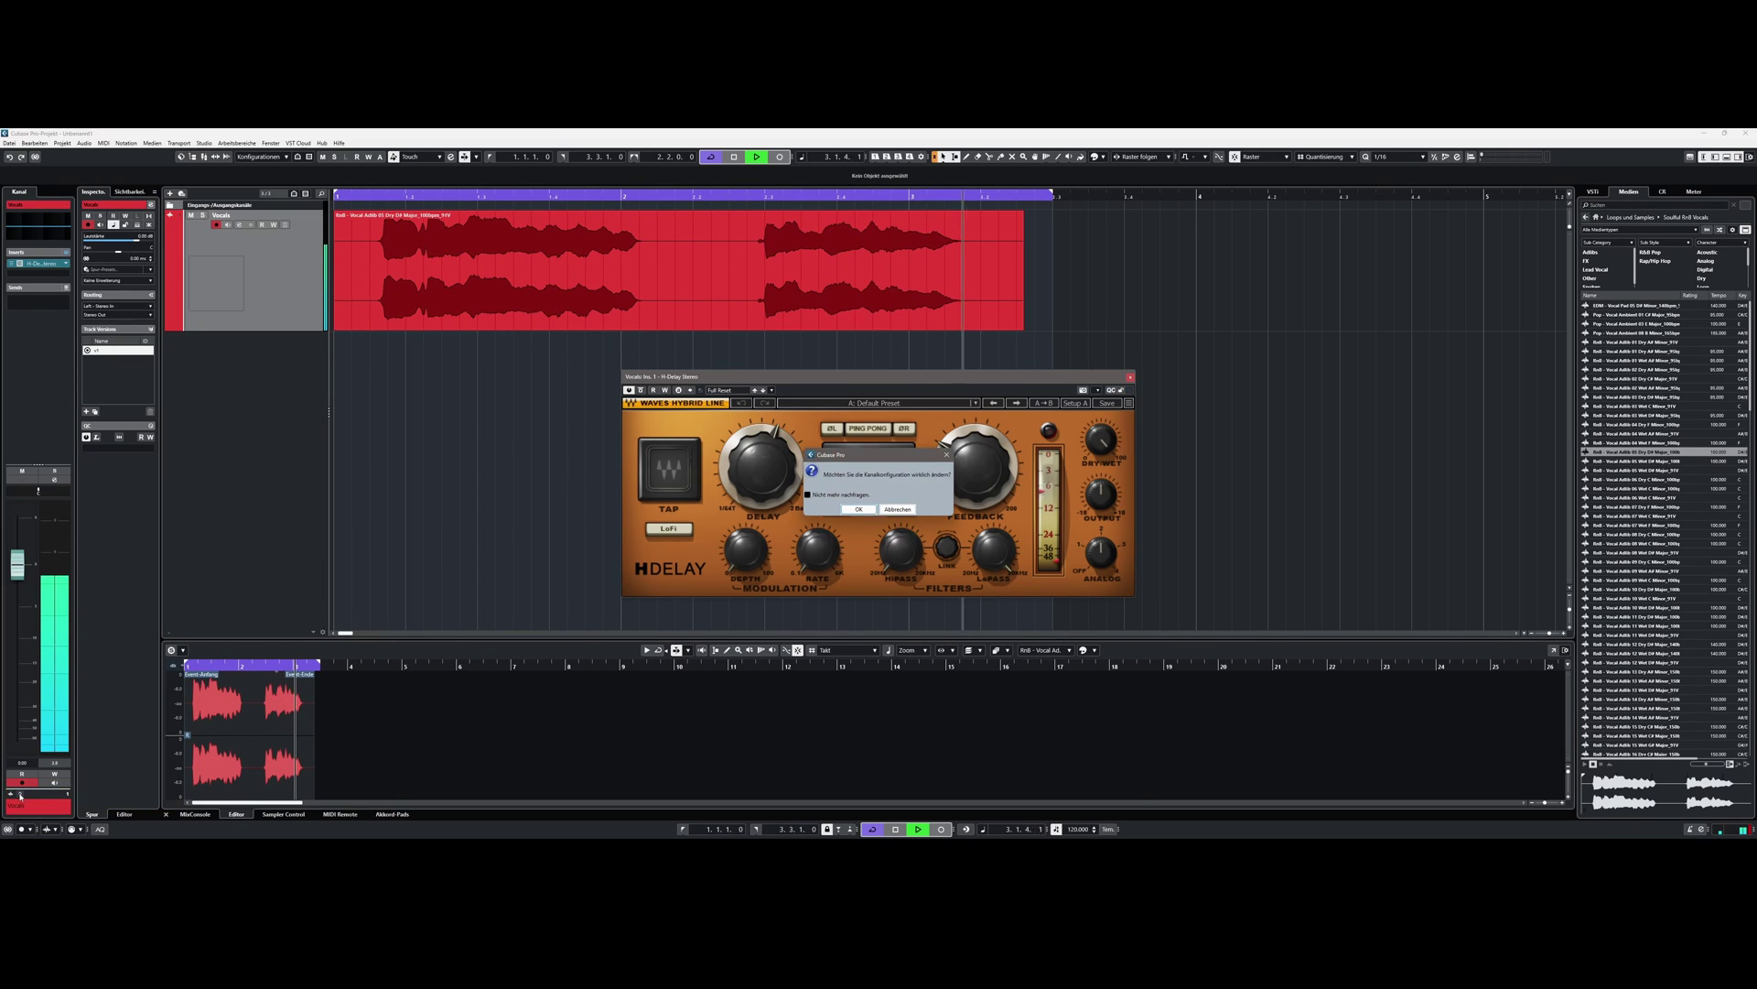
pyautogui.click(859, 510)
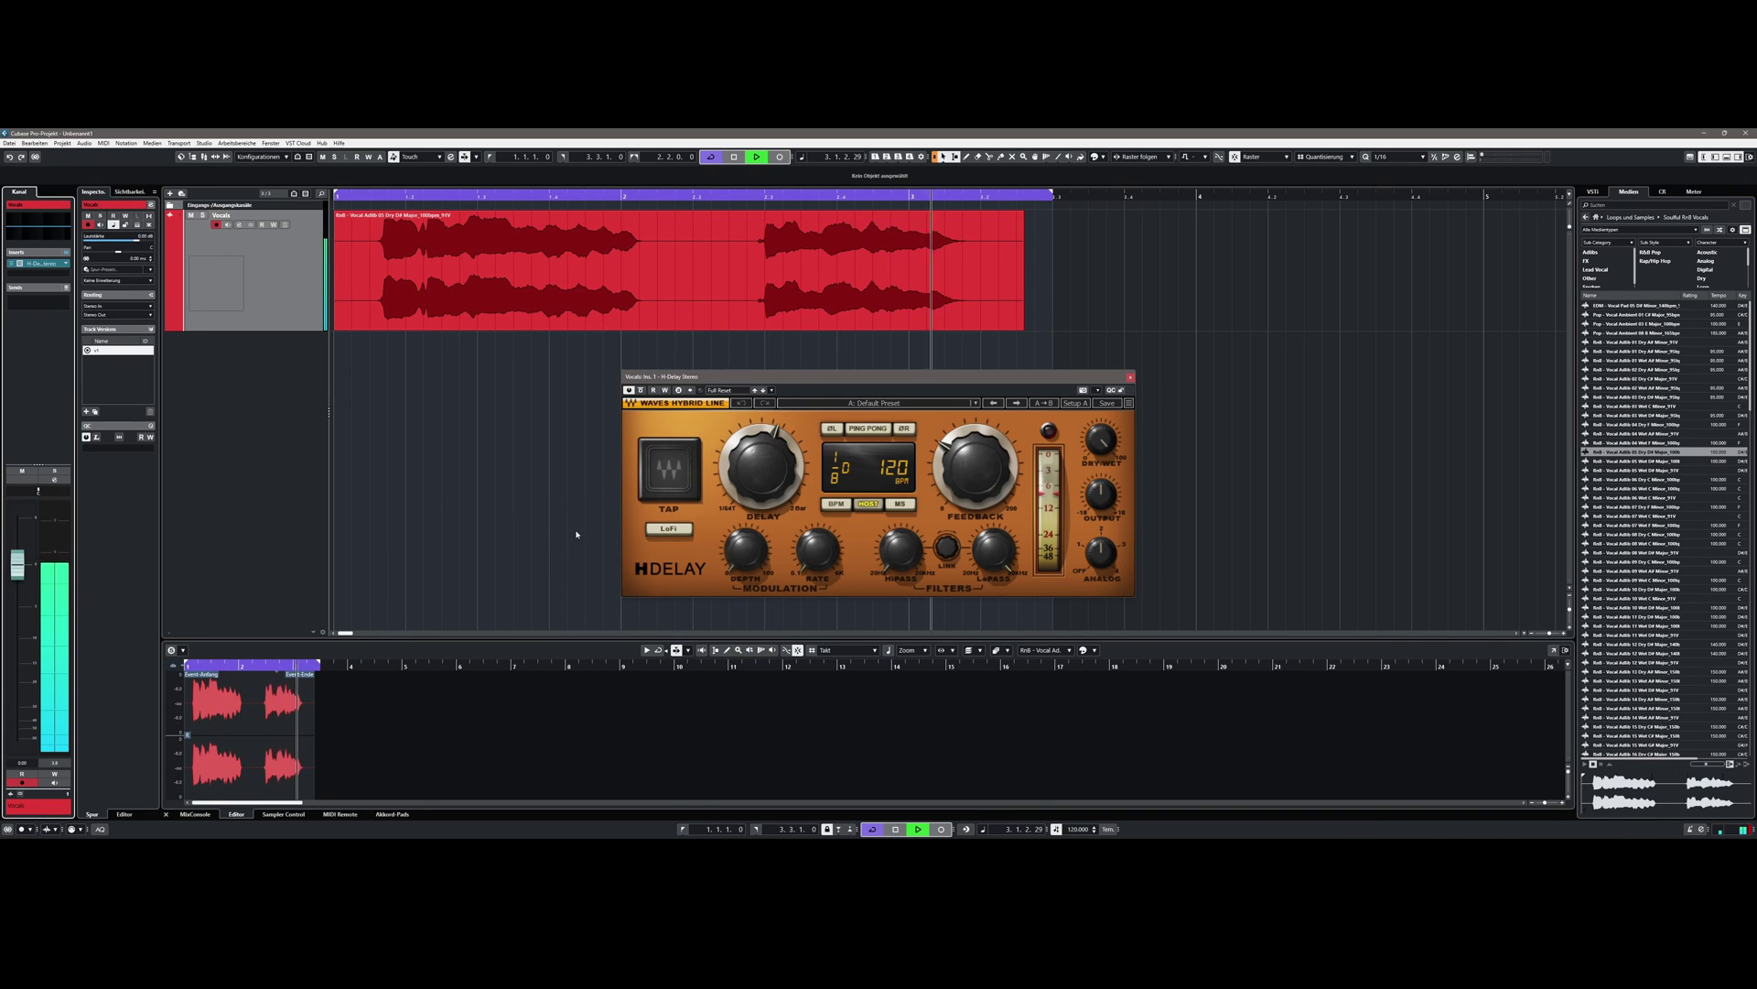
# Step: Add the Manipulator effect in the second insert slot of the Vocals channel and move its window off the H-Delay
pyautogui.press('F3')
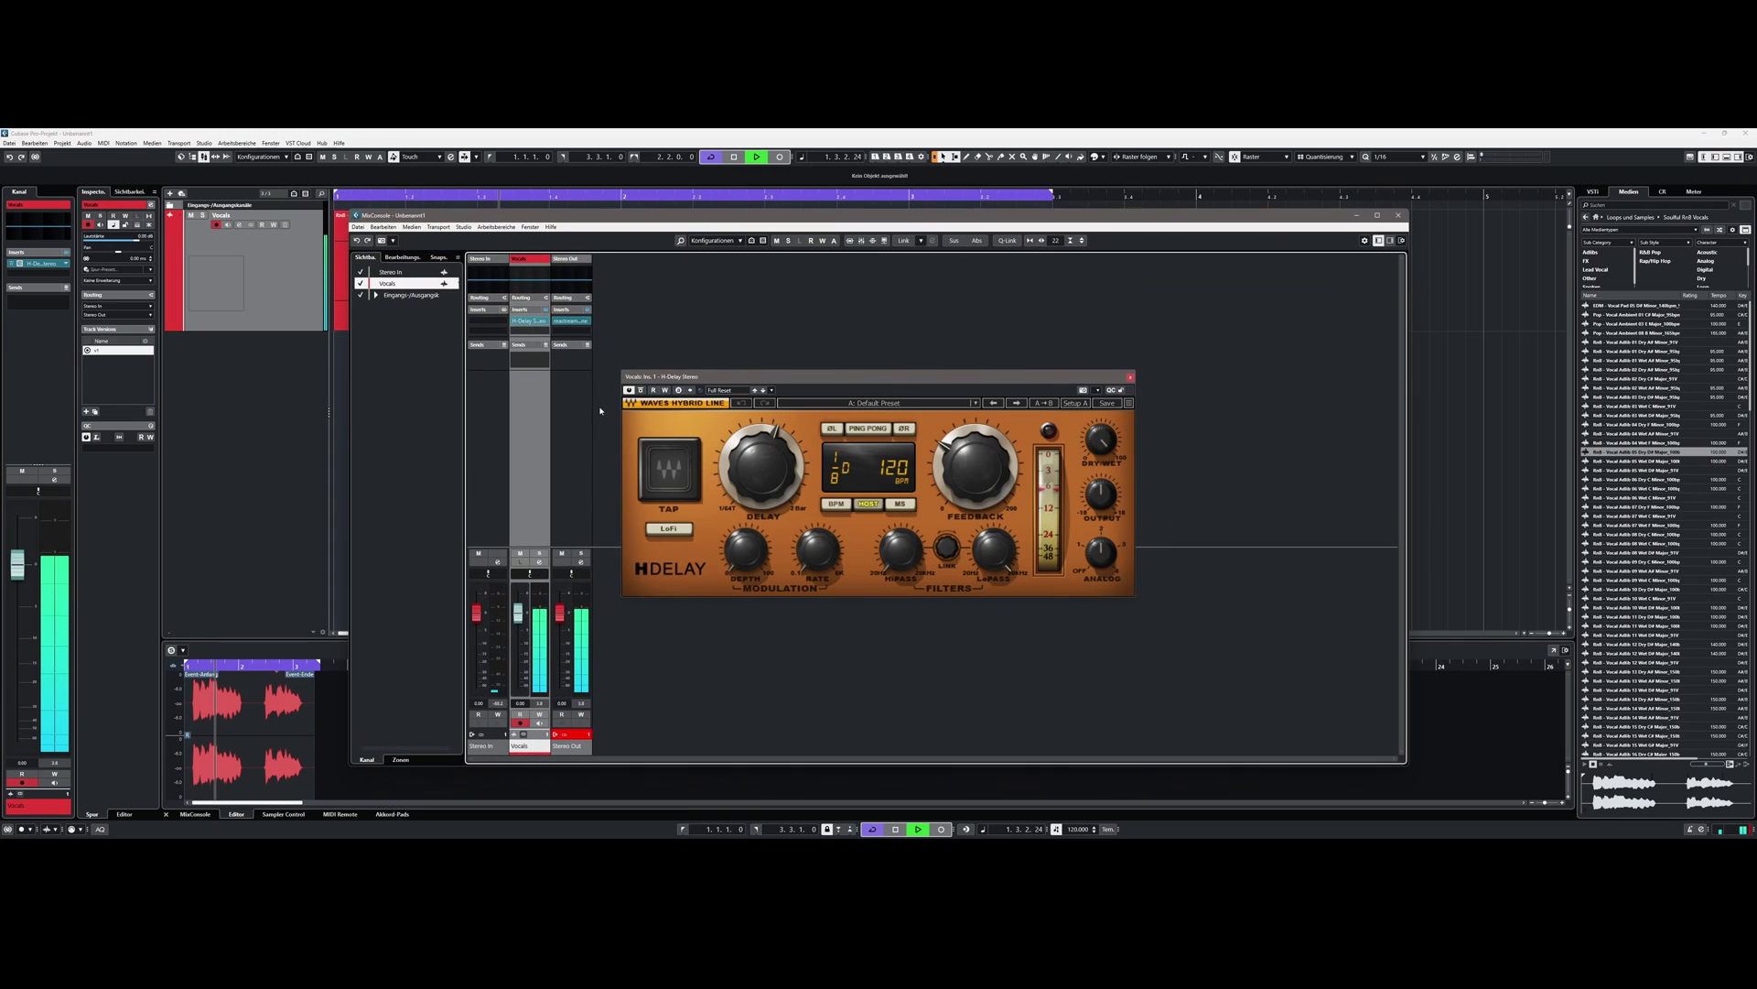
pyautogui.click(534, 332)
pyautogui.write('mani')
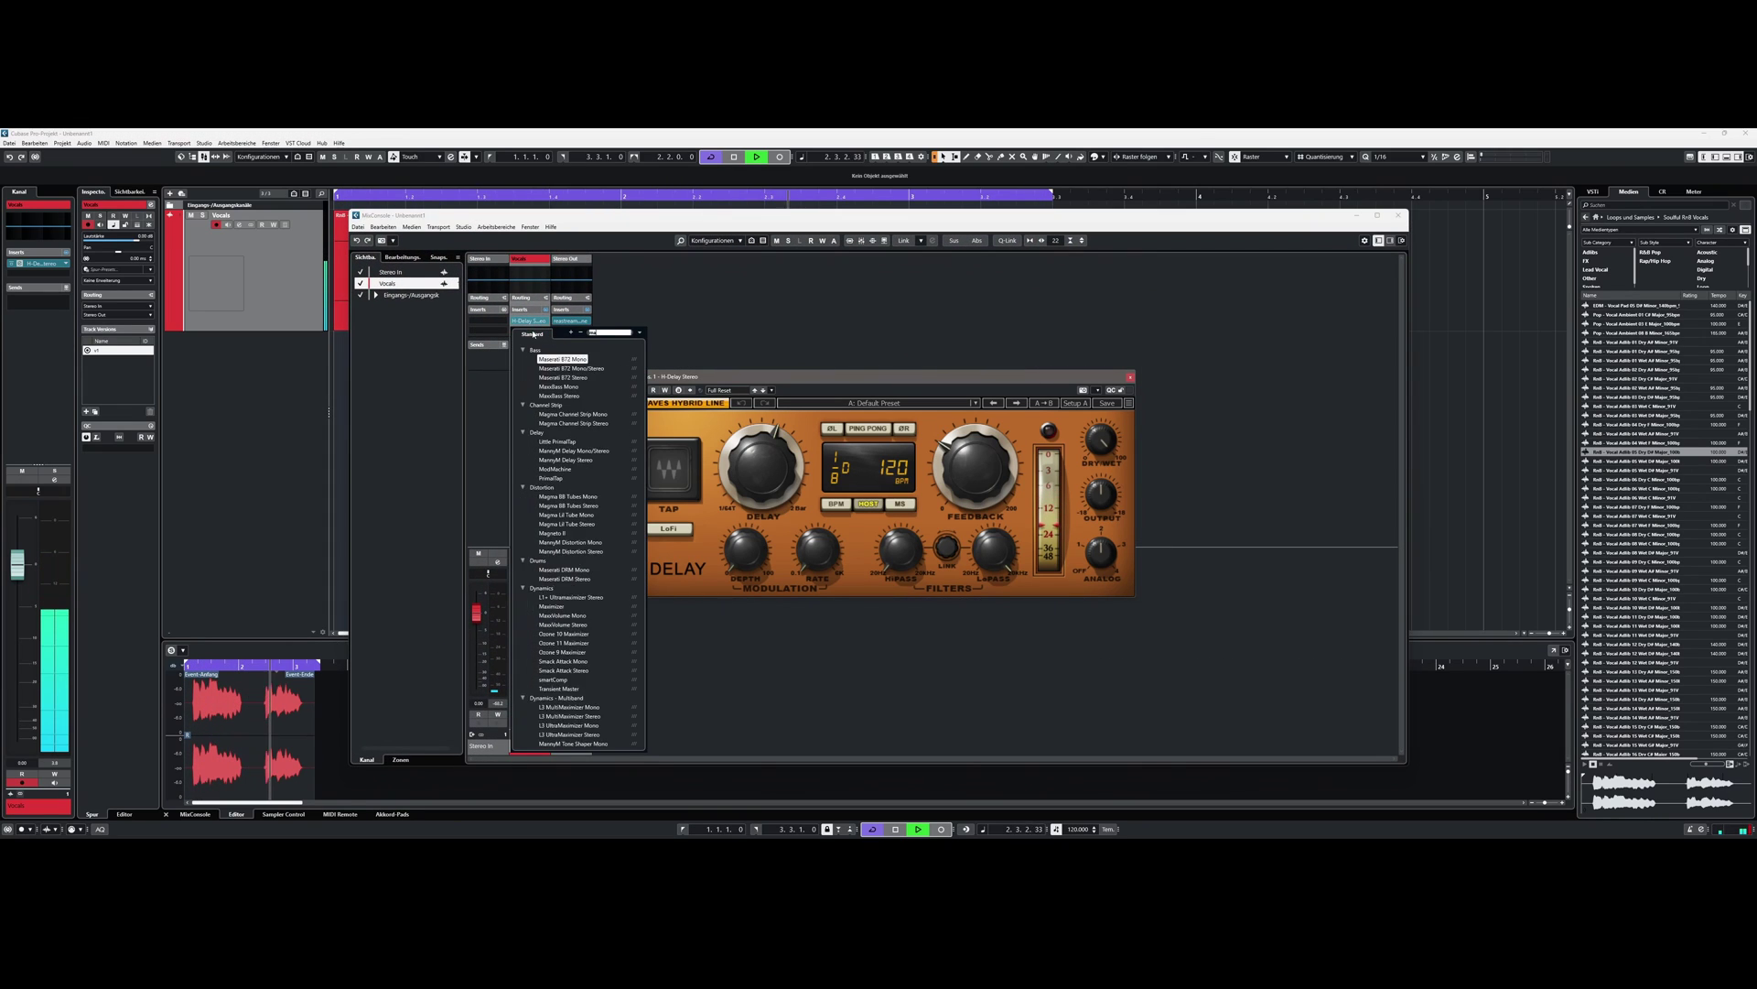
pyautogui.click(549, 359)
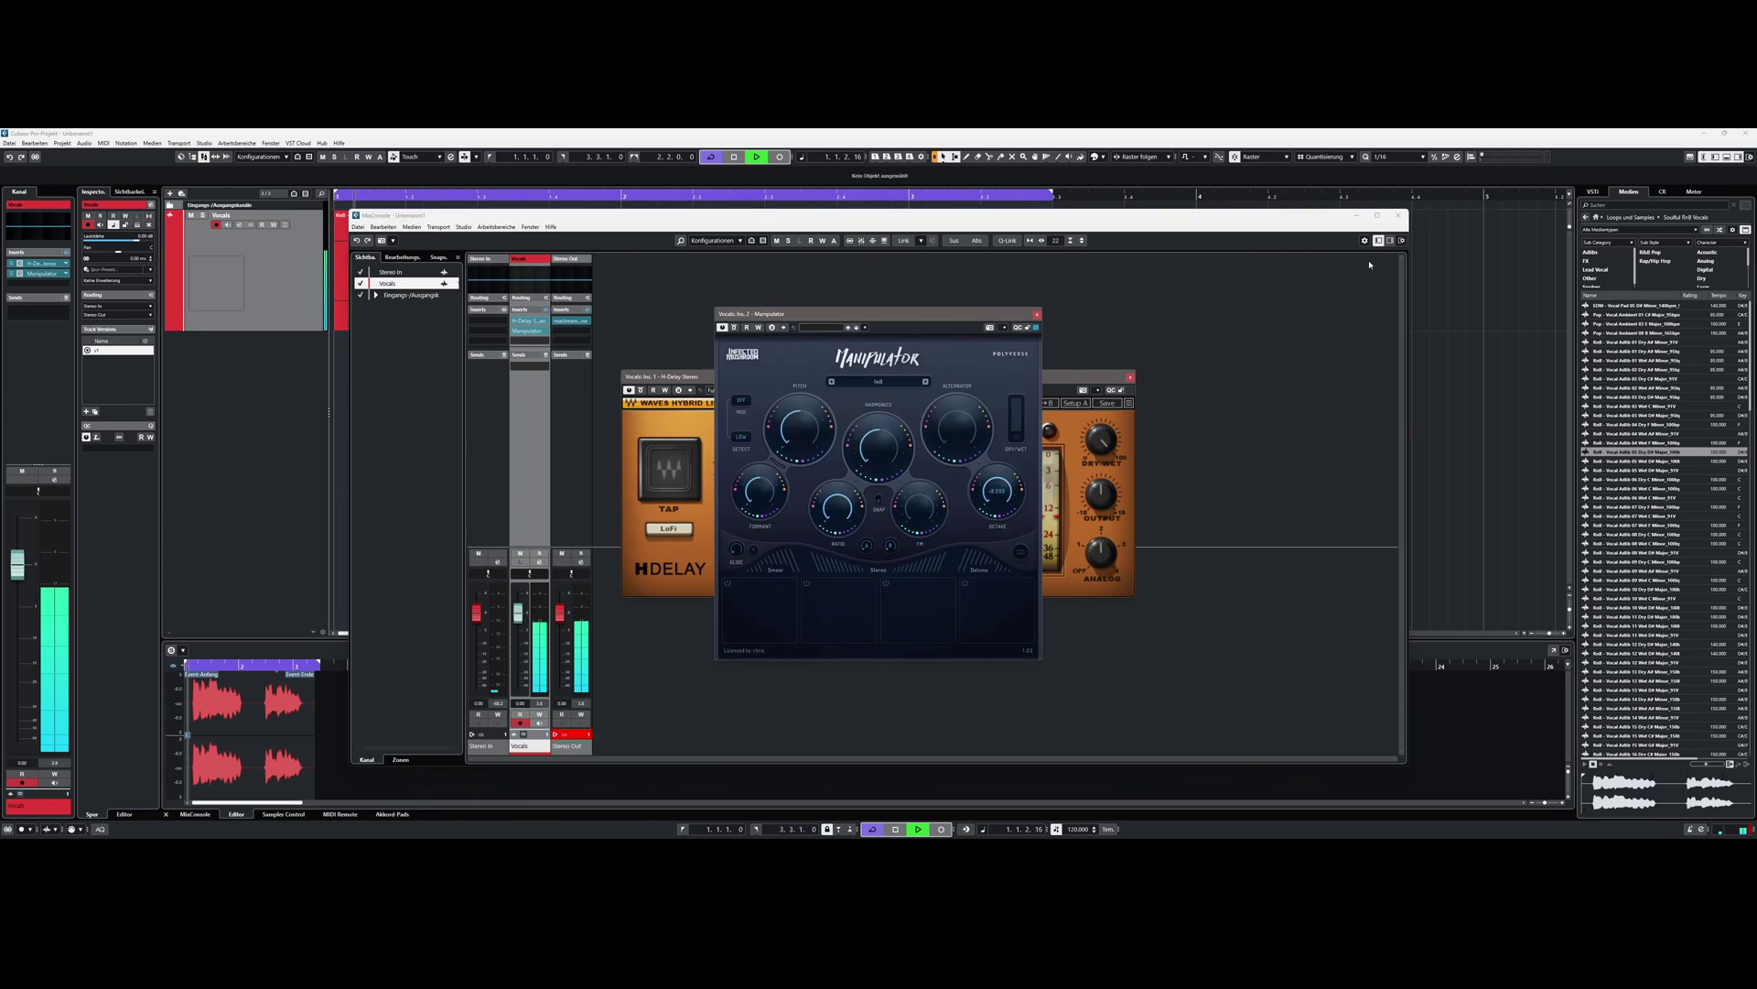
pyautogui.press('F3')
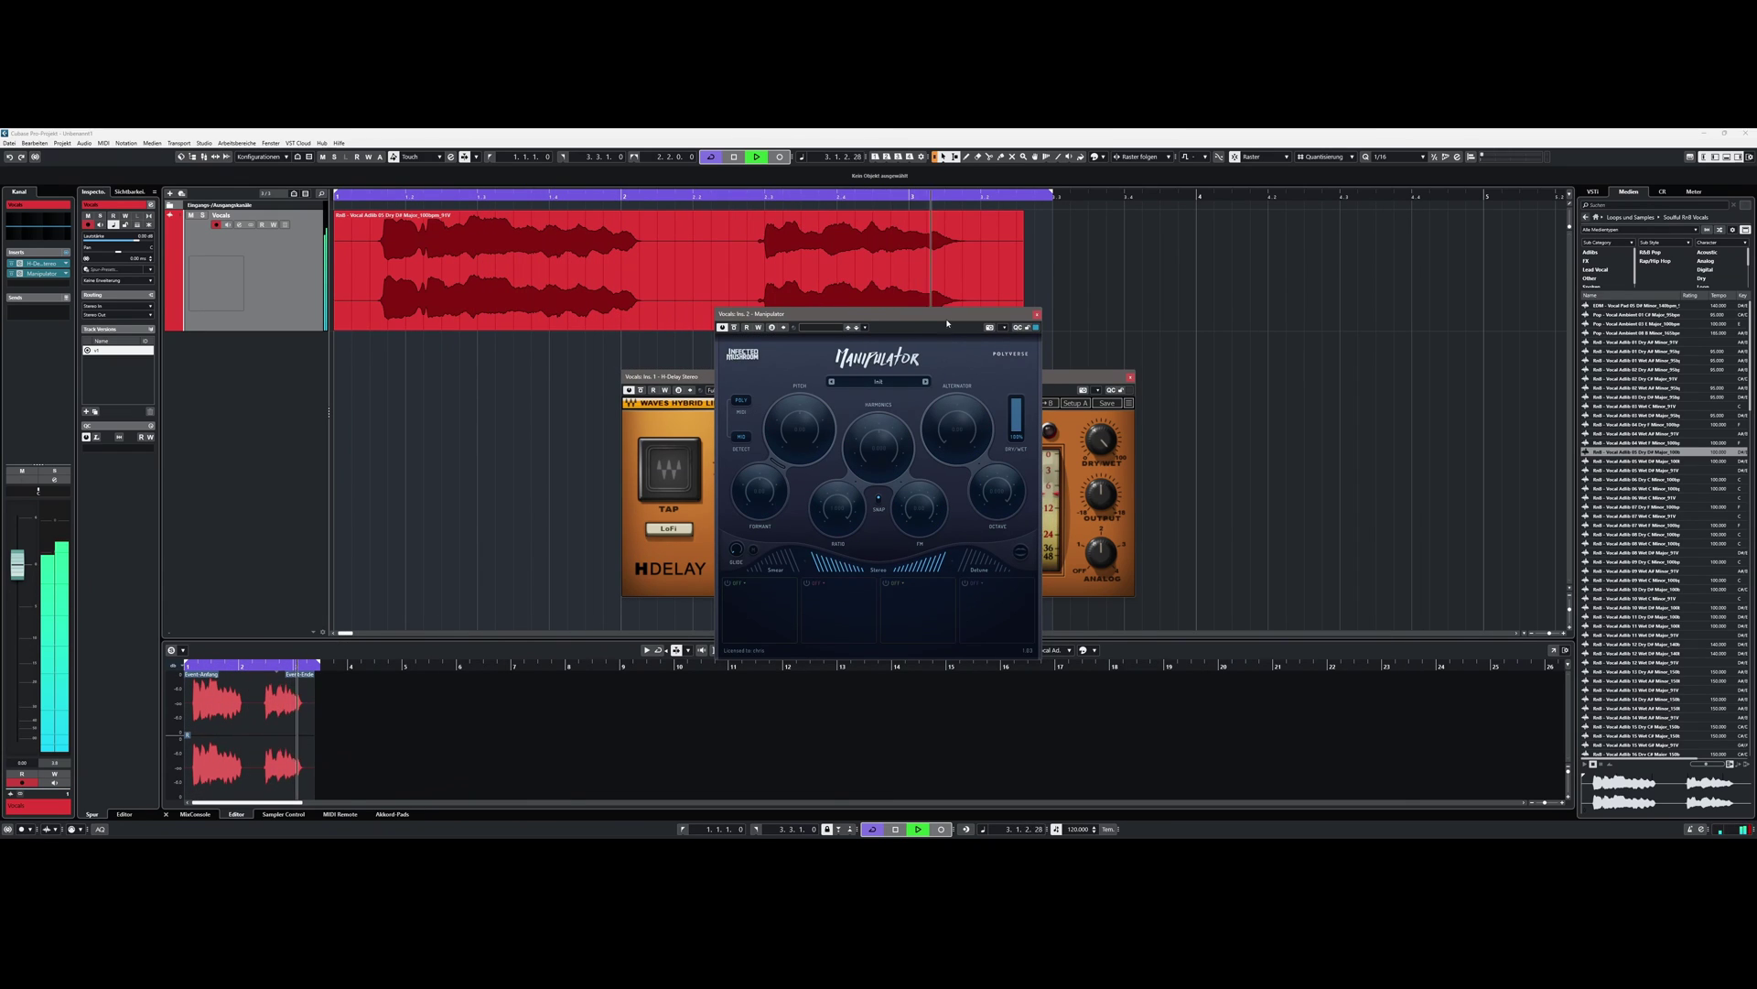
pyautogui.moveTo(954, 318); pyautogui.dragTo(511, 328)
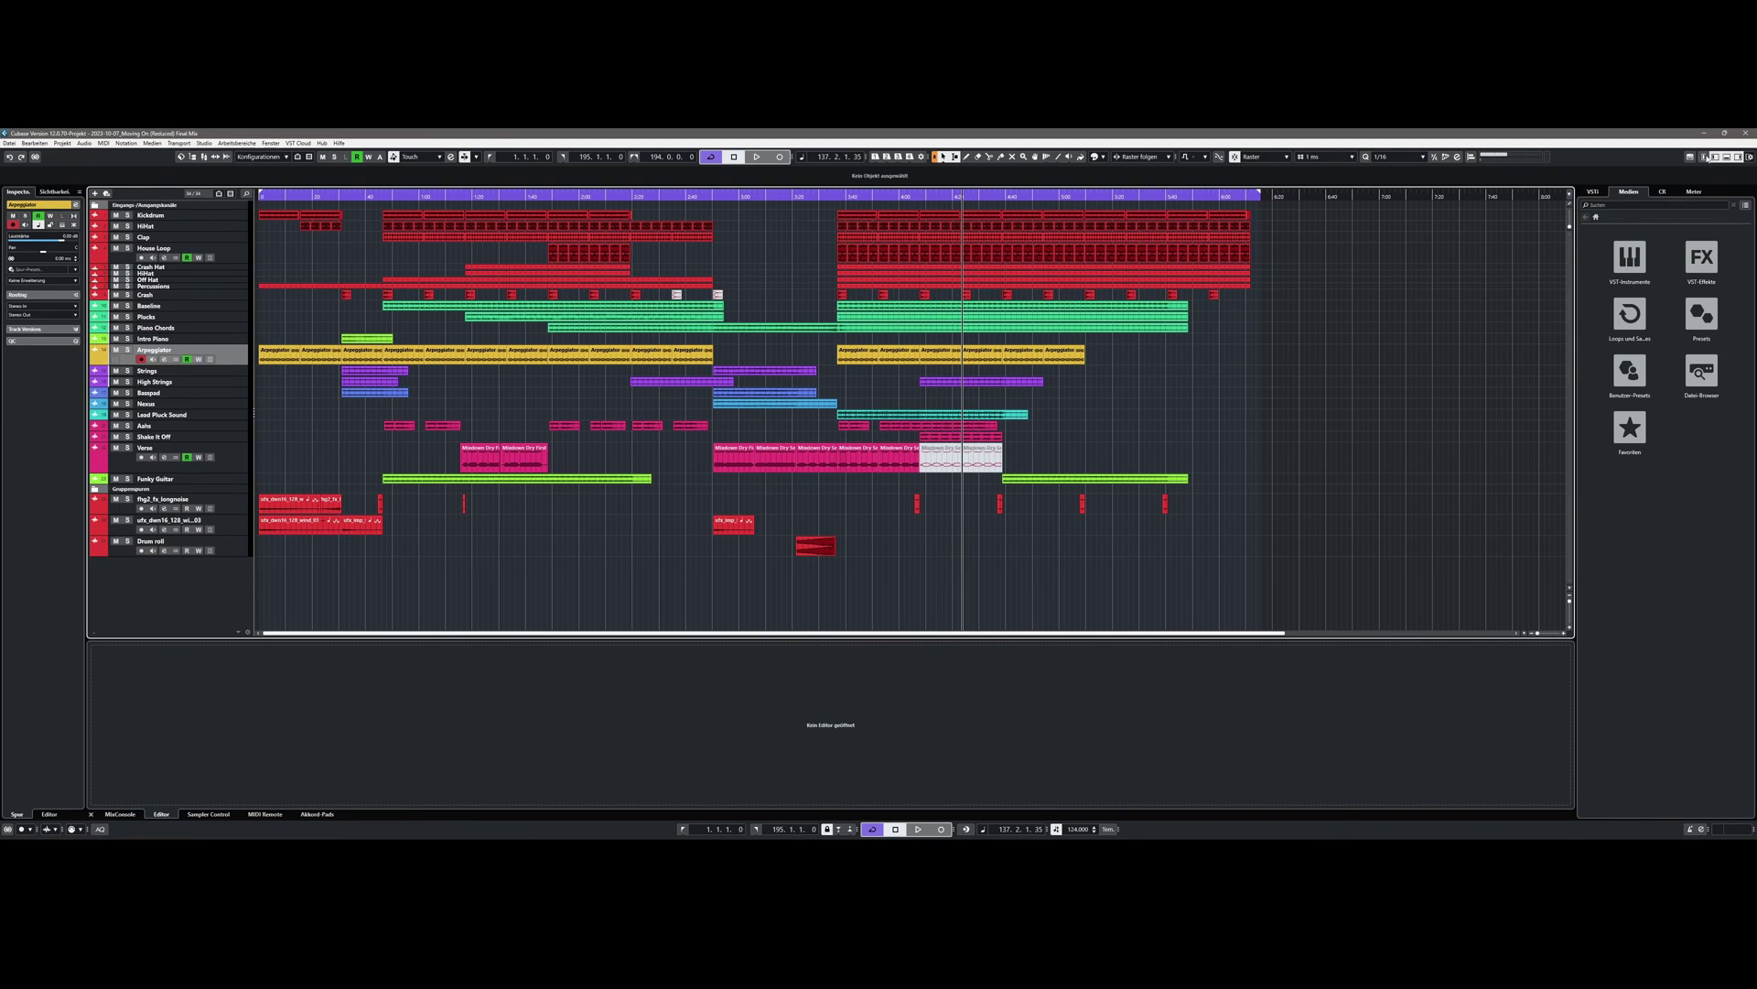
# Step: Show the channel strip beside the Inspector and widen the area for both
pyautogui.click(1705, 157)
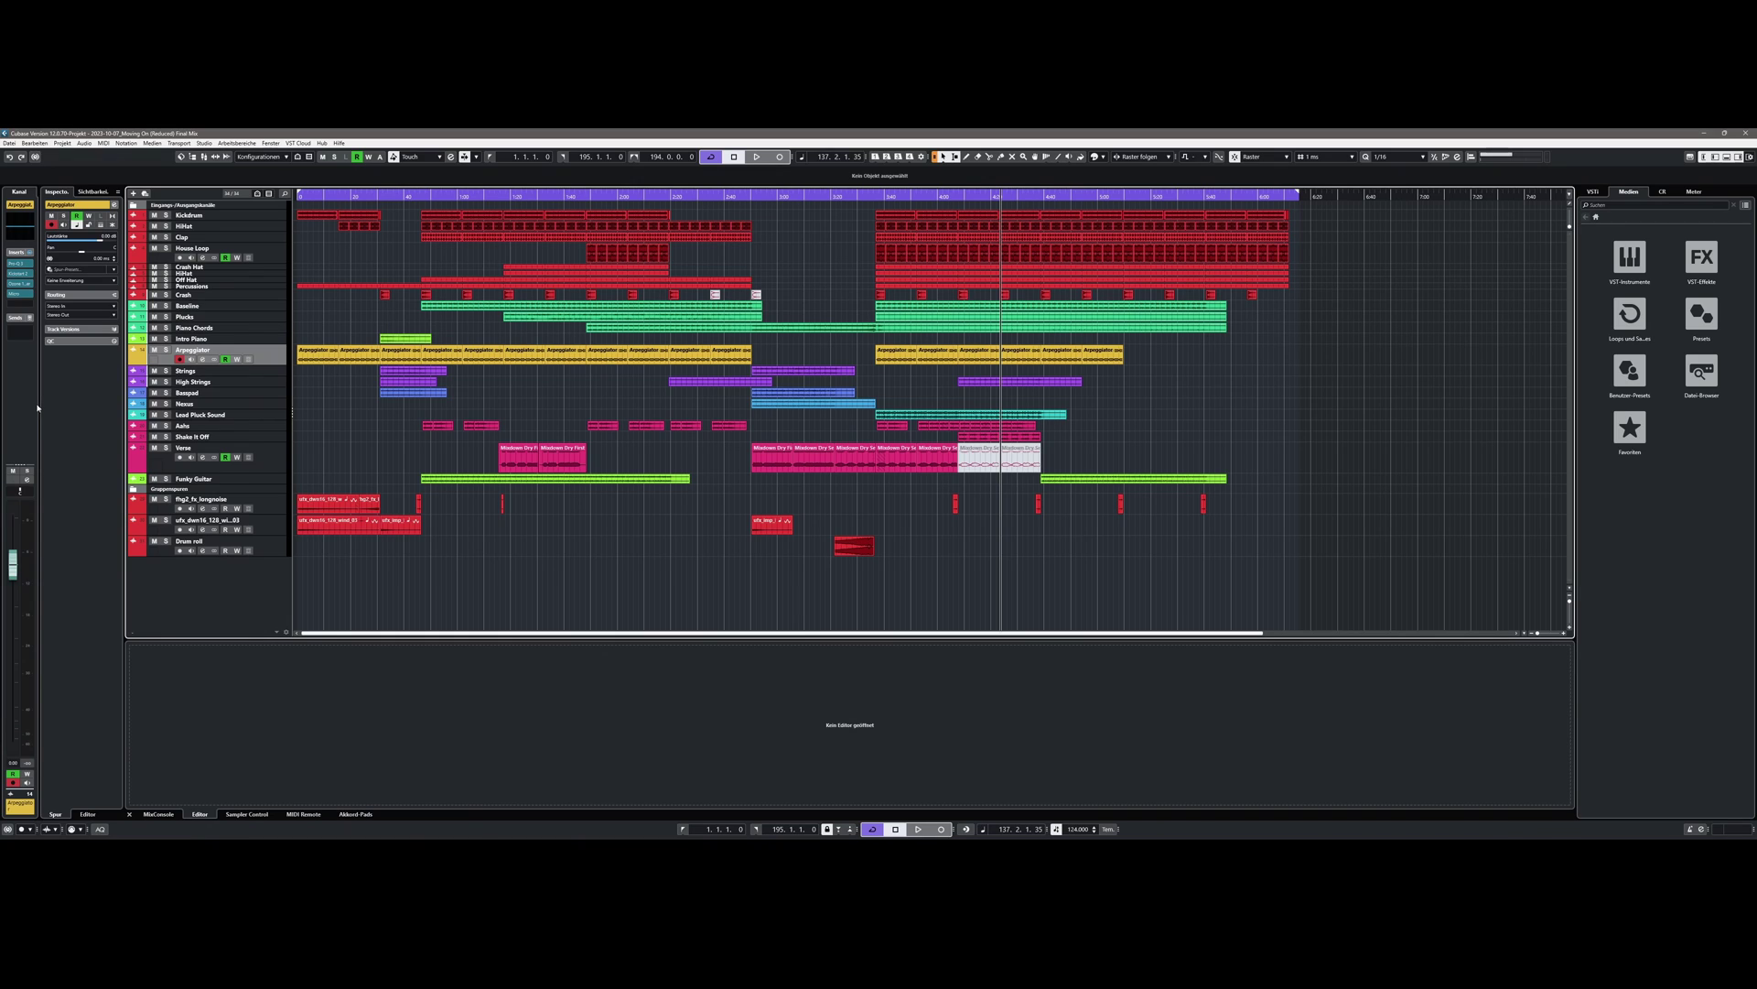
pyautogui.moveTo(38, 405); pyautogui.dragTo(210, 404)
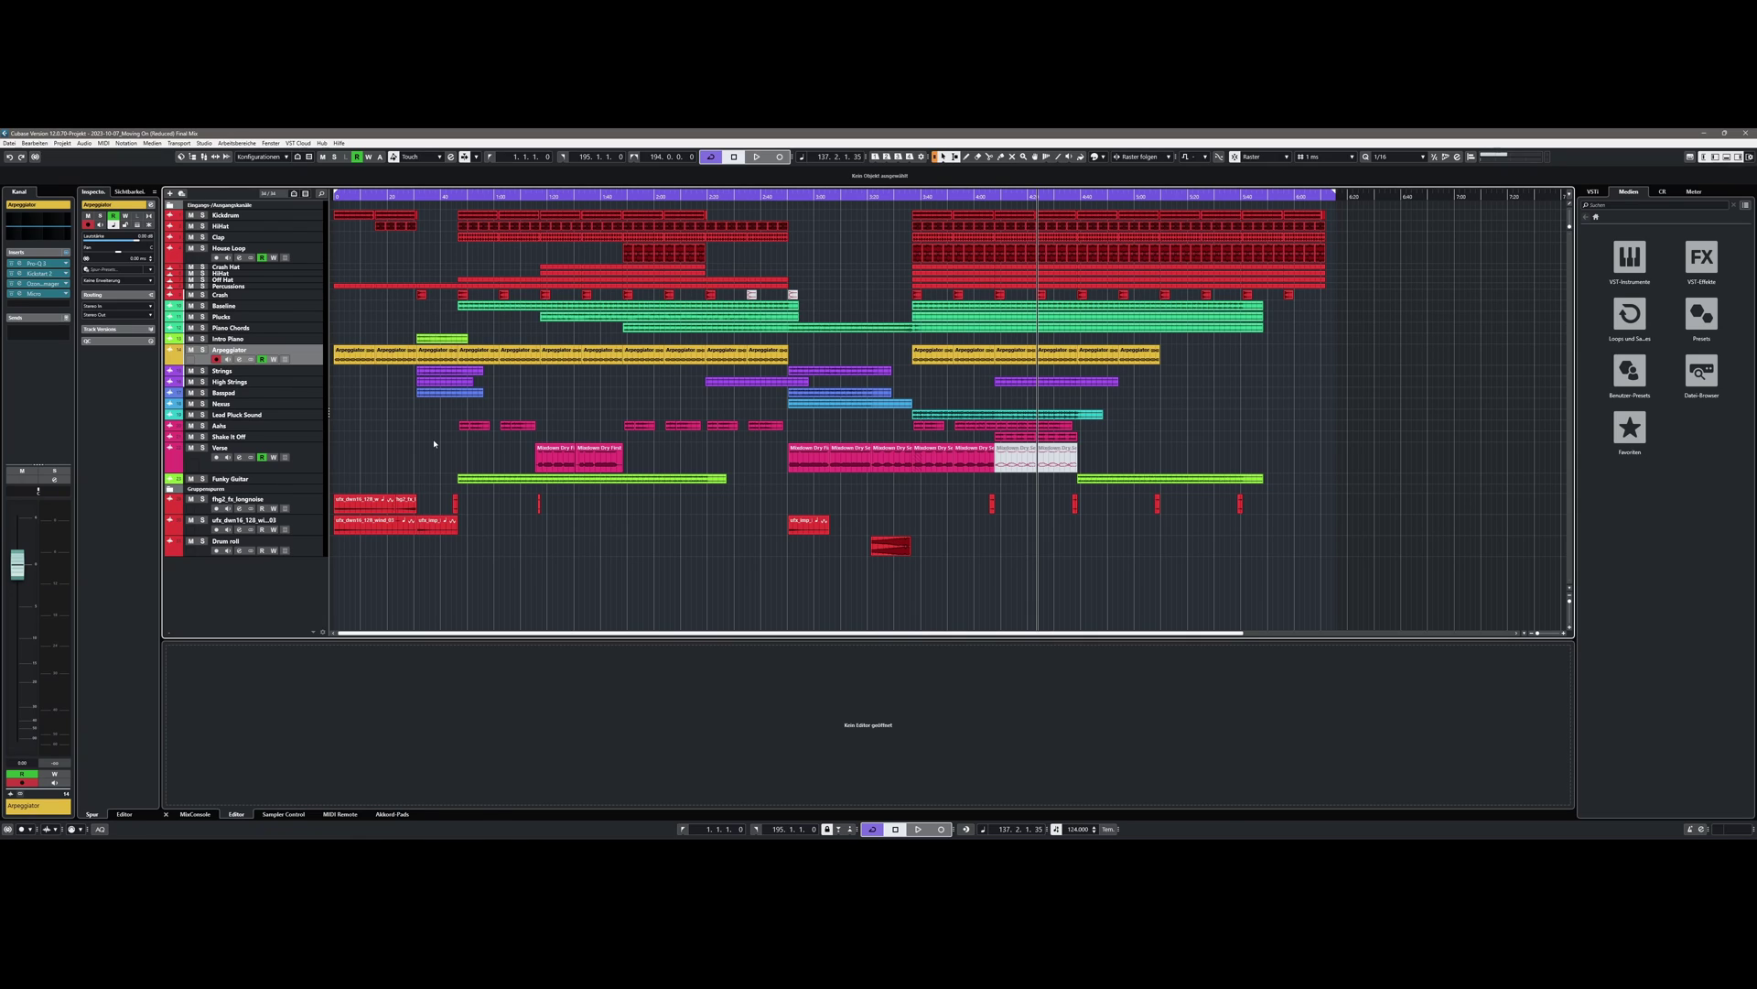
# Step: Apply a low cut in the Arpeggiator channel's EQ and shape the curve with its four bands
pyautogui.click(39, 233)
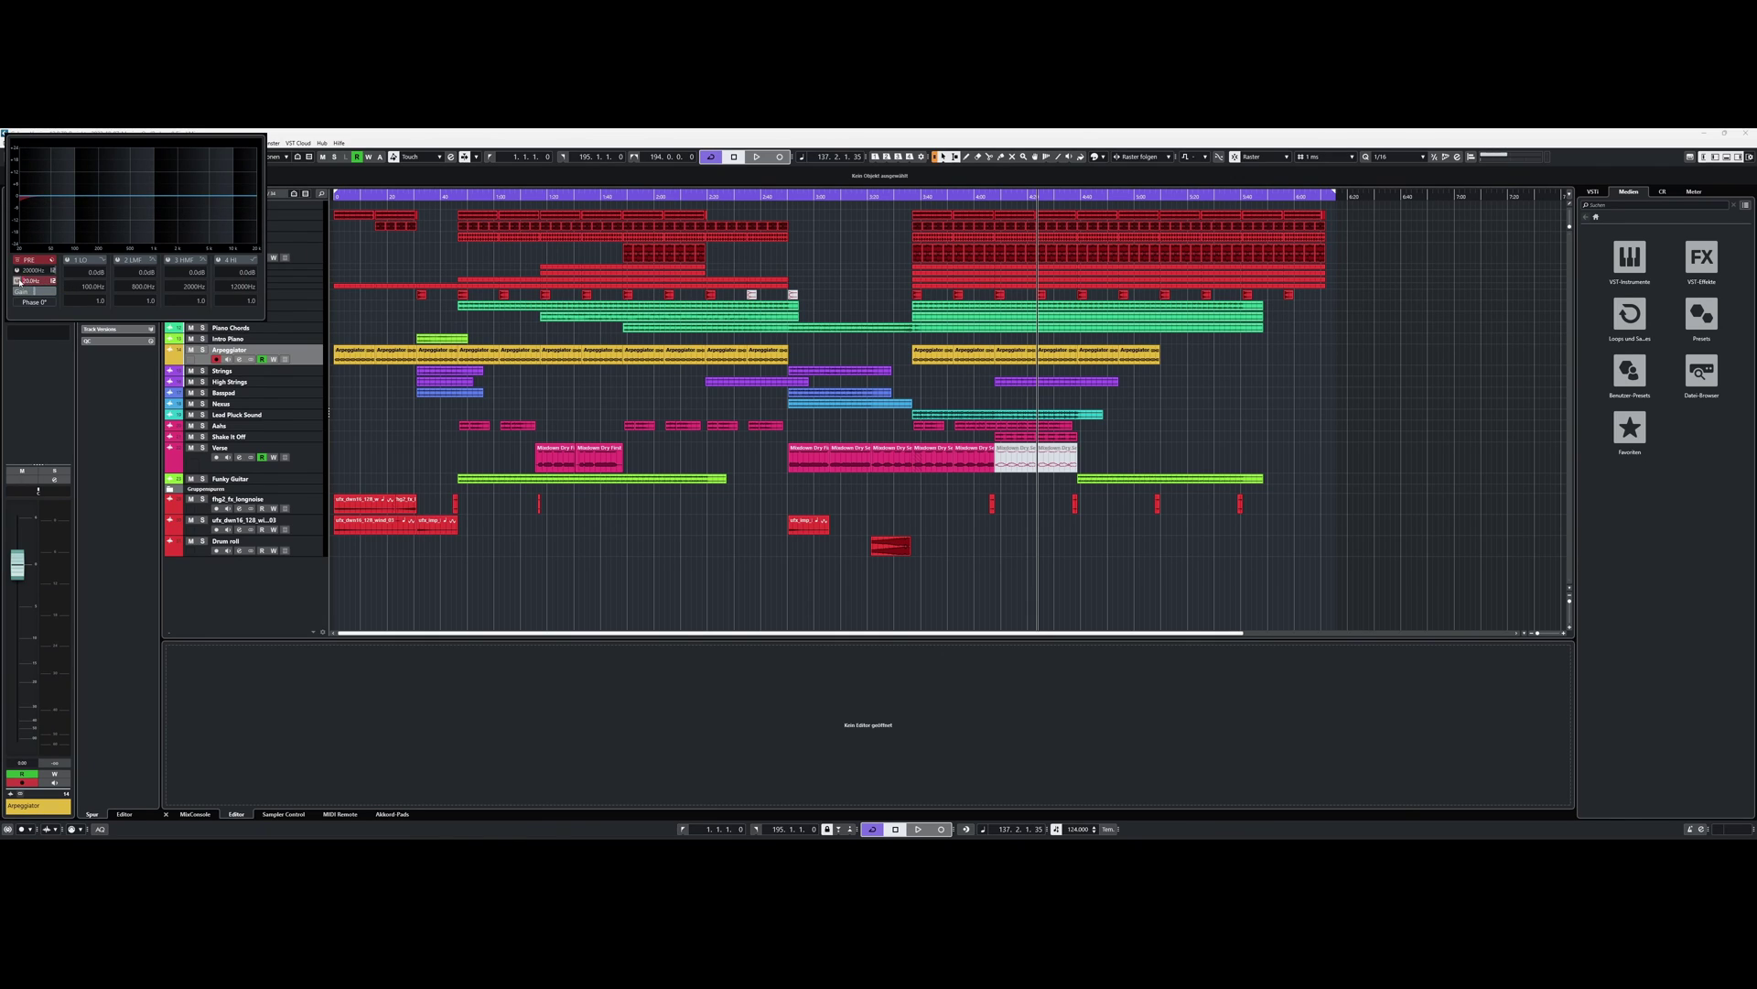
pyautogui.moveTo(30, 283); pyautogui.dragTo(50, 283)
pyautogui.moveTo(61, 210); pyautogui.dragTo(197, 187)
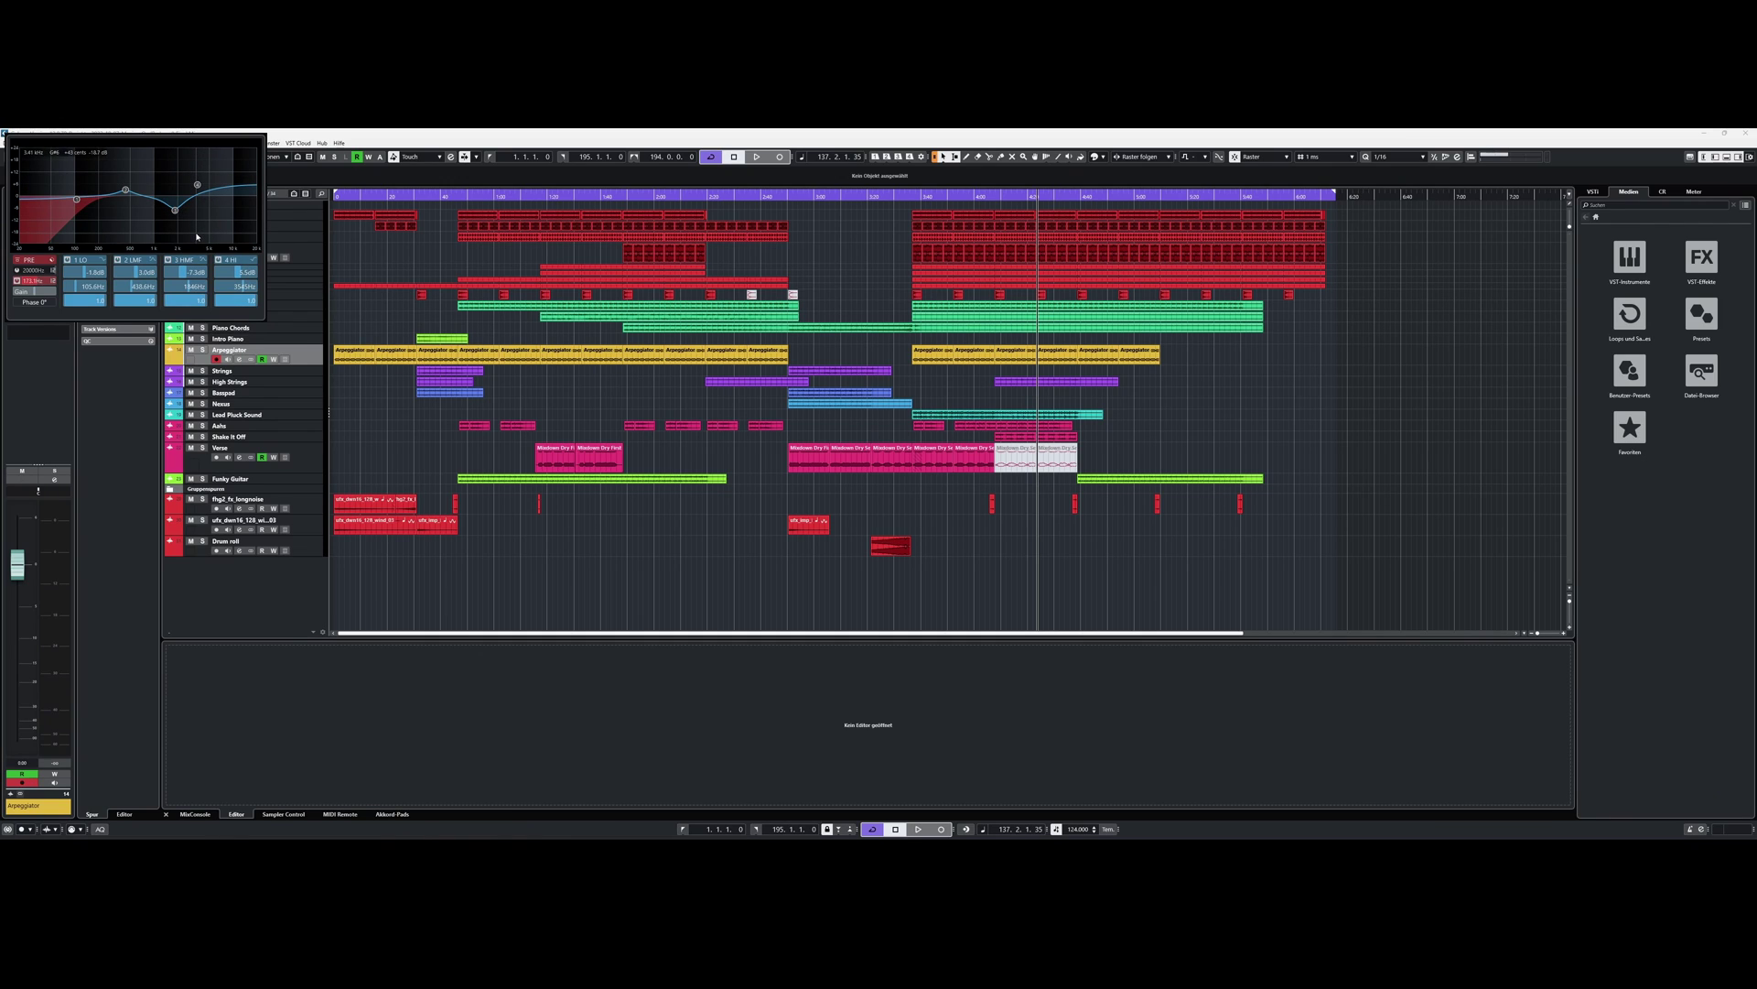
# Step: Pan back and forth along the arrangement's timeline to view its earlier and later sections
pyautogui.hscroll(6, 550, 596)
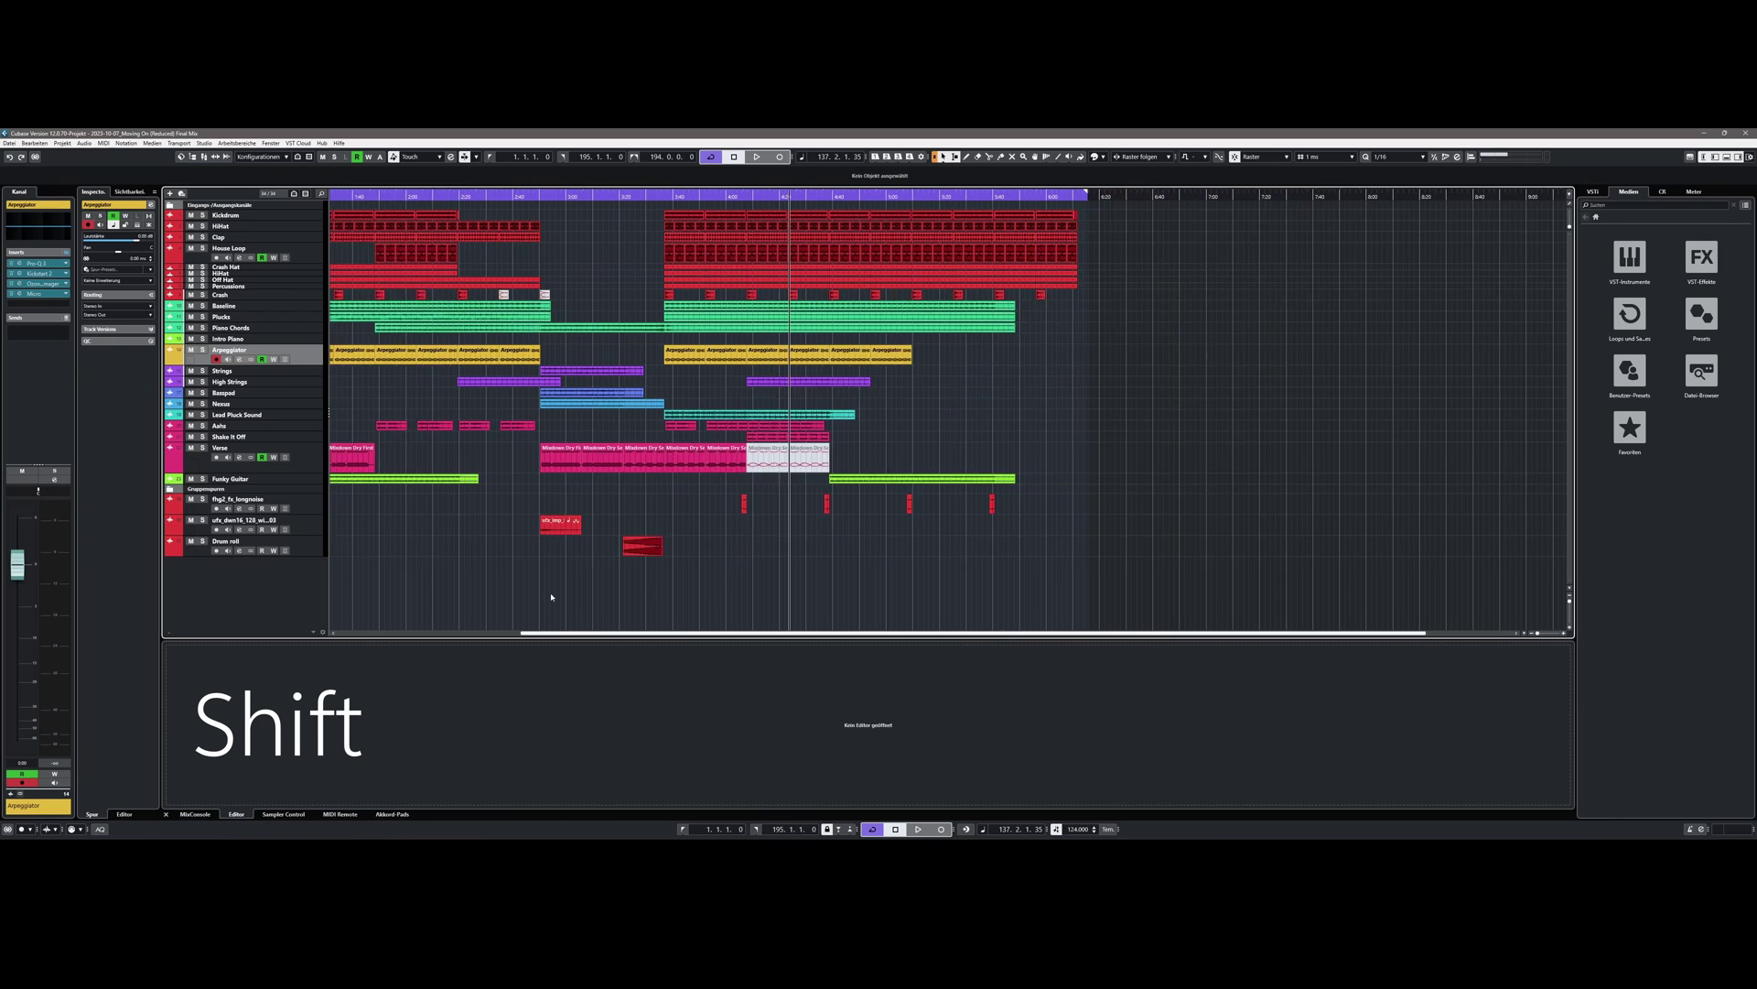
pyautogui.hscroll(-6, 552, 598)
pyautogui.hscroll(9, 551, 598)
pyautogui.hscroll(-9, 553, 602)
pyautogui.hscroll(9, 554, 605)
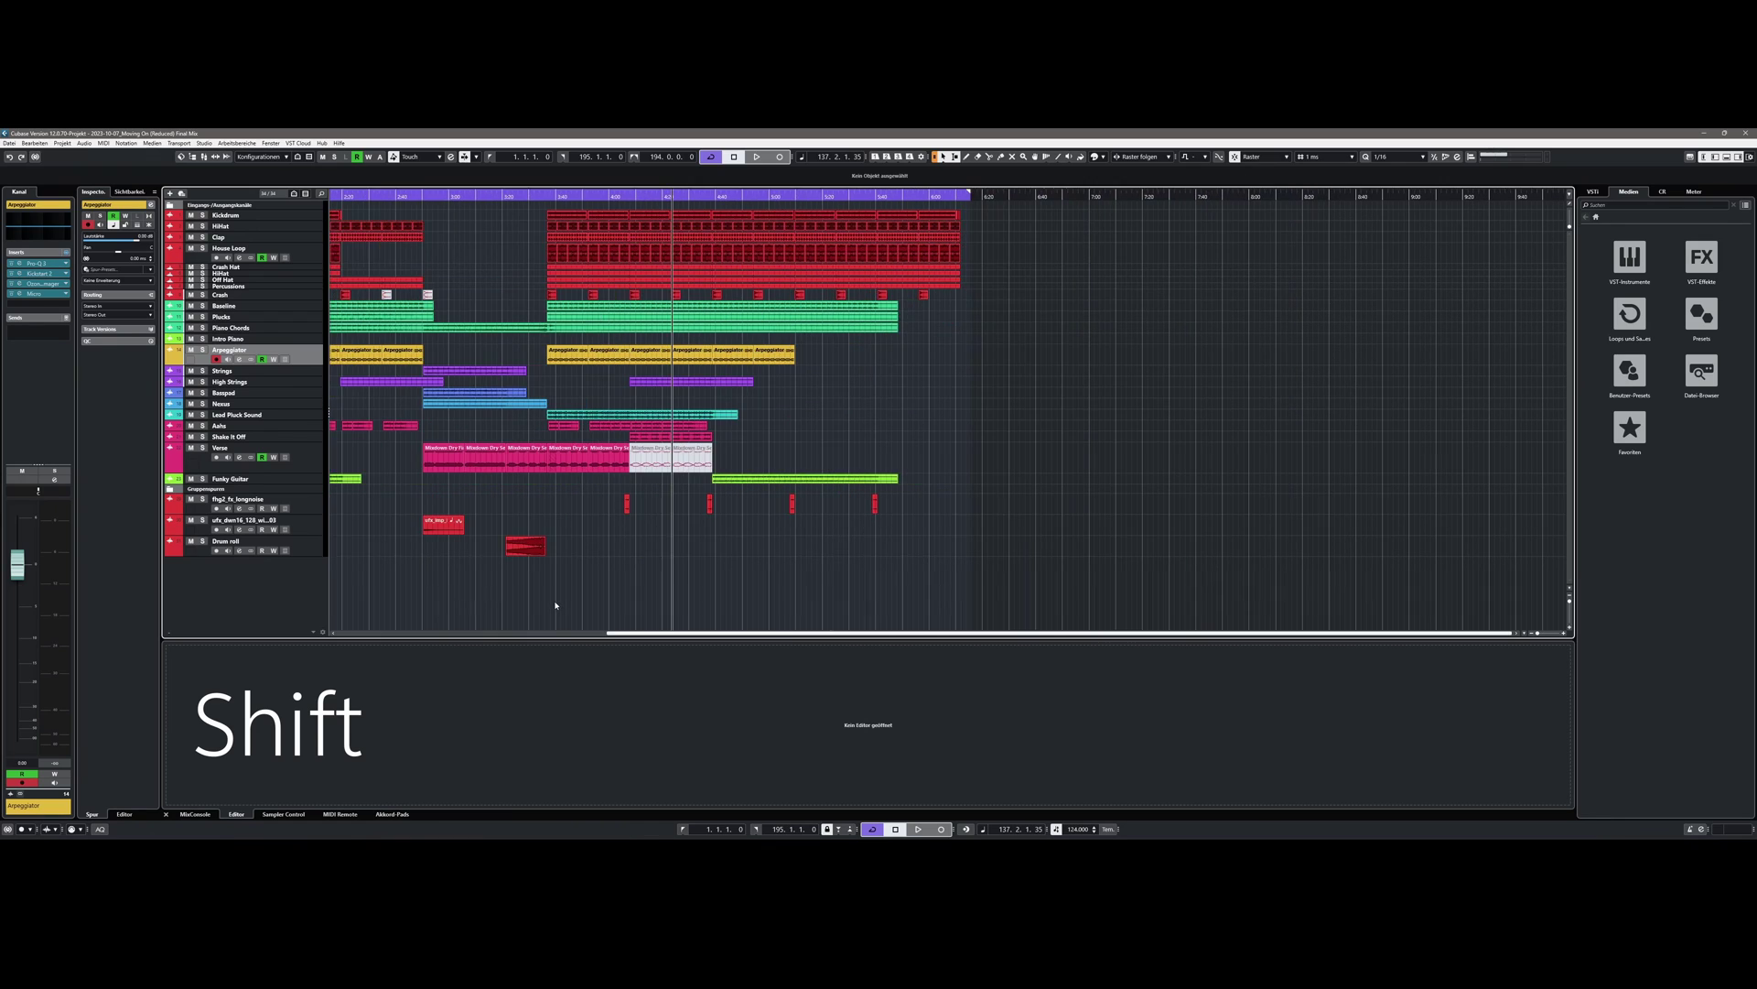
pyautogui.hscroll(-9, 554, 605)
pyautogui.hscroll(9, 555, 605)
# Step: Enlarge and shrink the height of all tracks in the arrangement to compare detail and overview
pyautogui.scroll(-2, 554, 605)
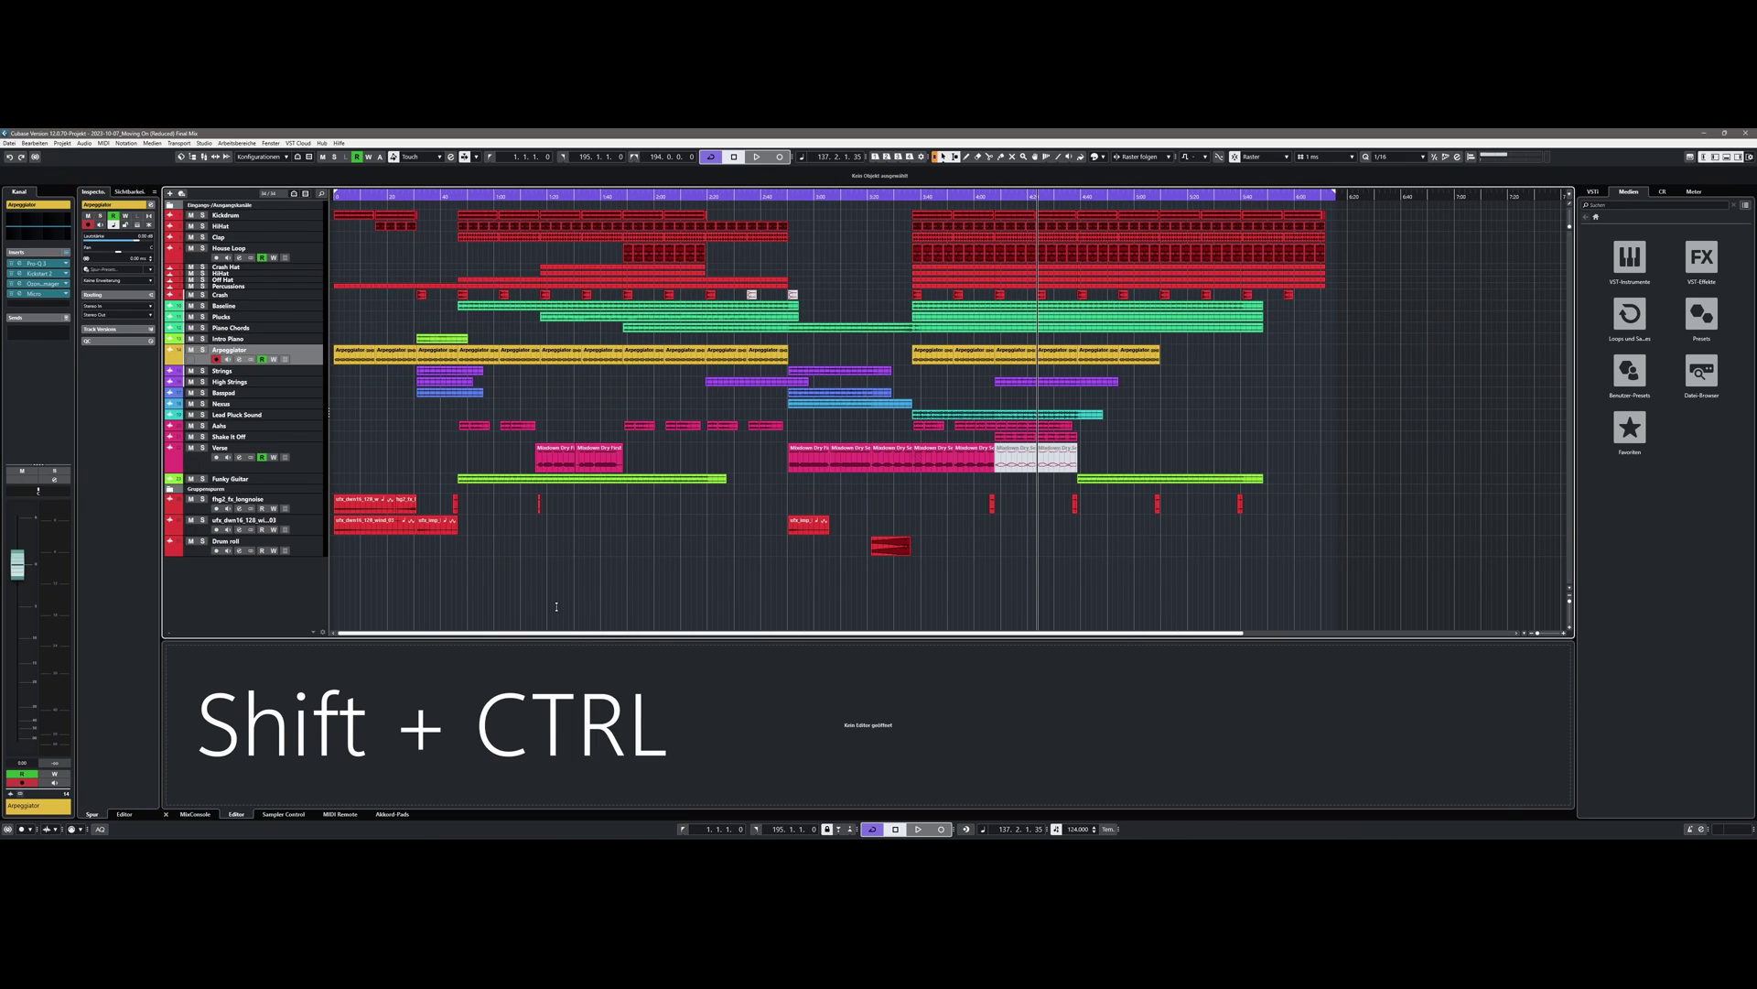
pyautogui.scroll(6, 557, 606)
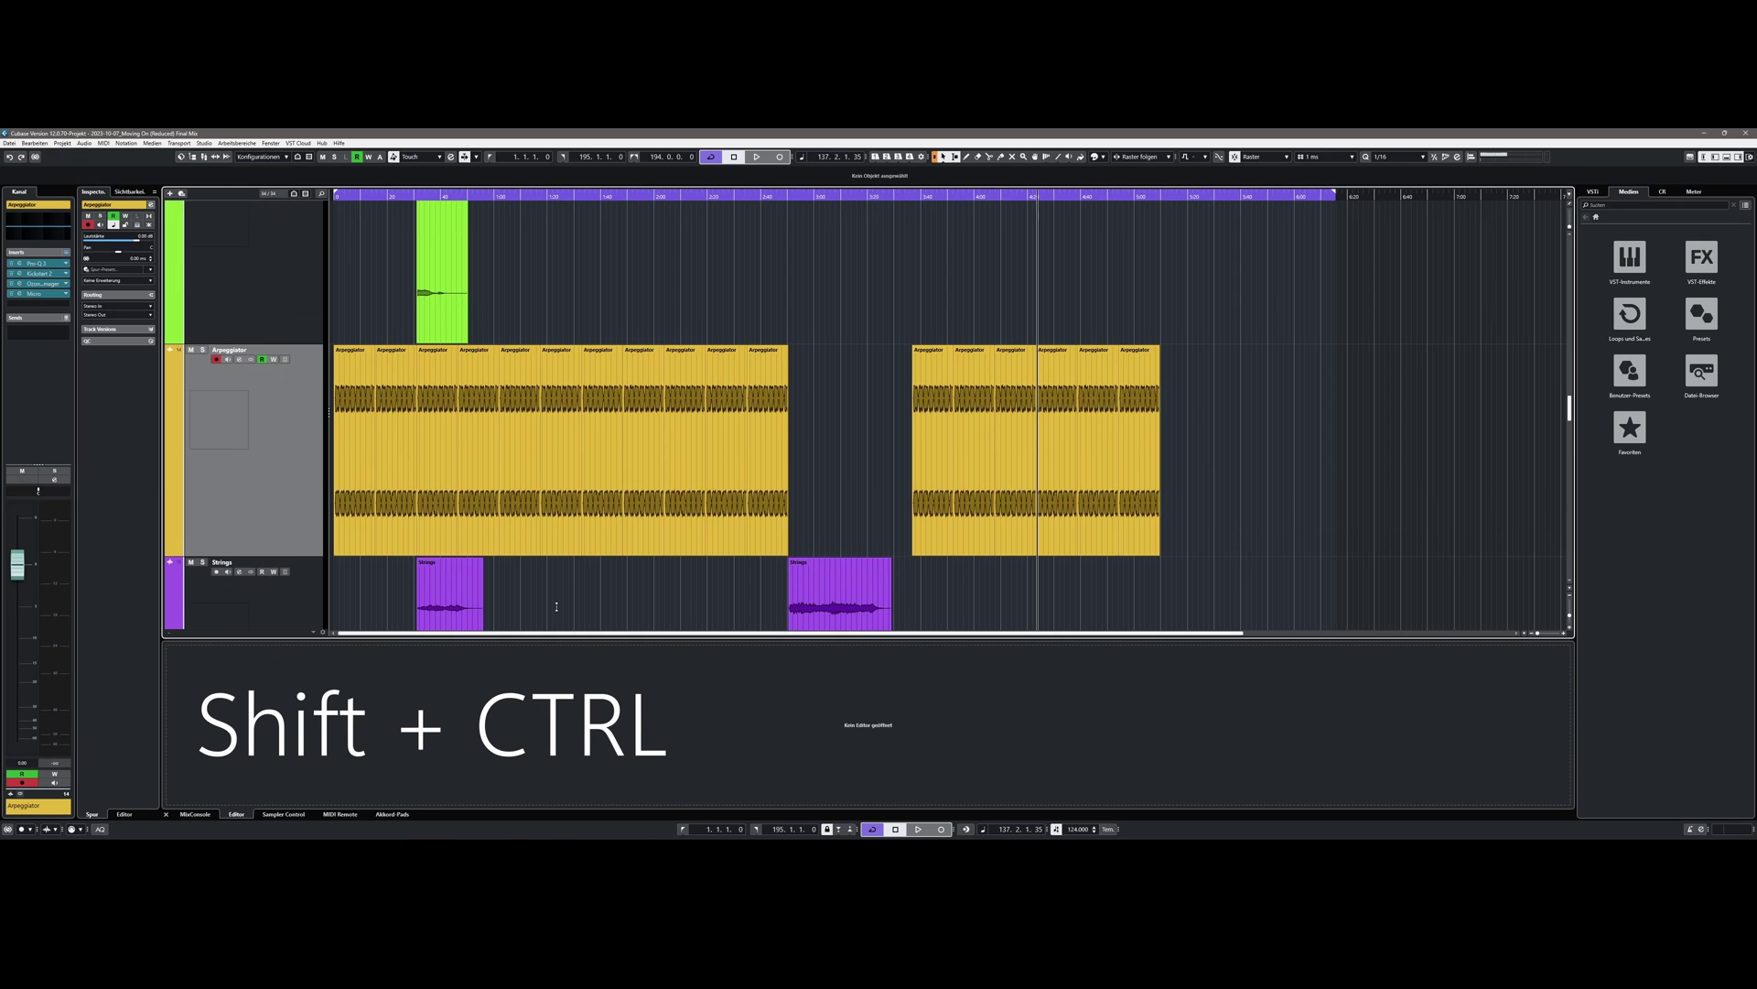
pyautogui.scroll(-8, 557, 606)
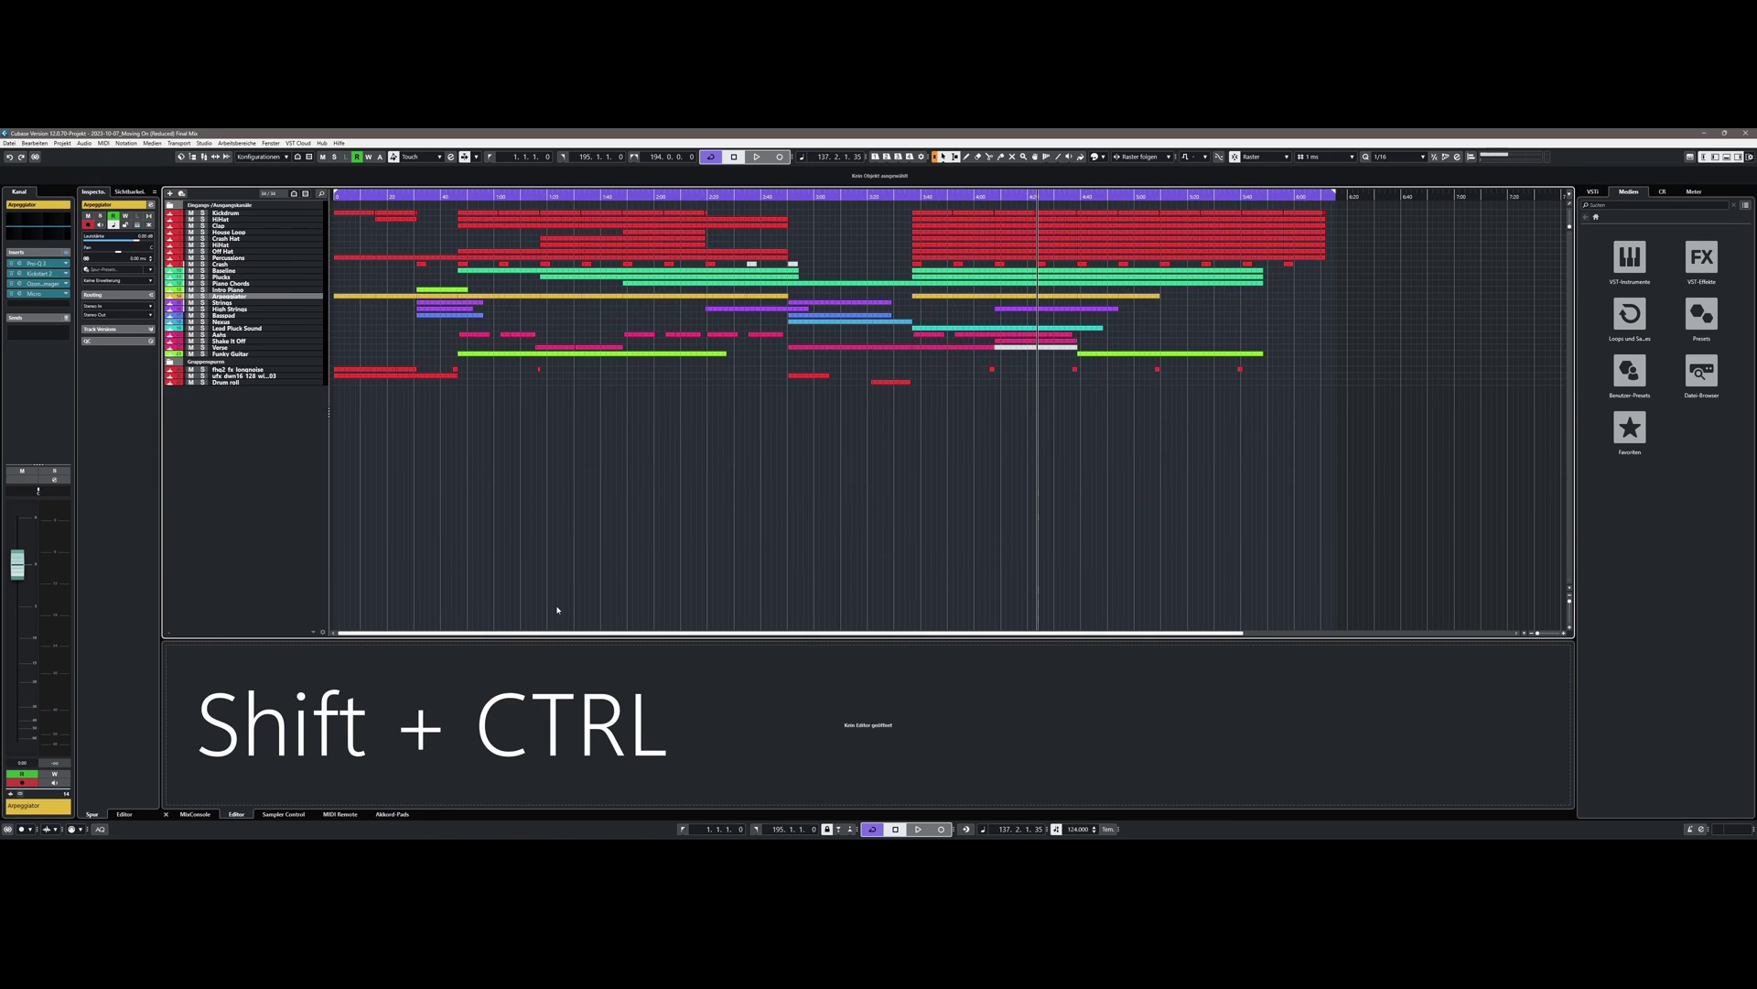
pyautogui.scroll(8, 557, 609)
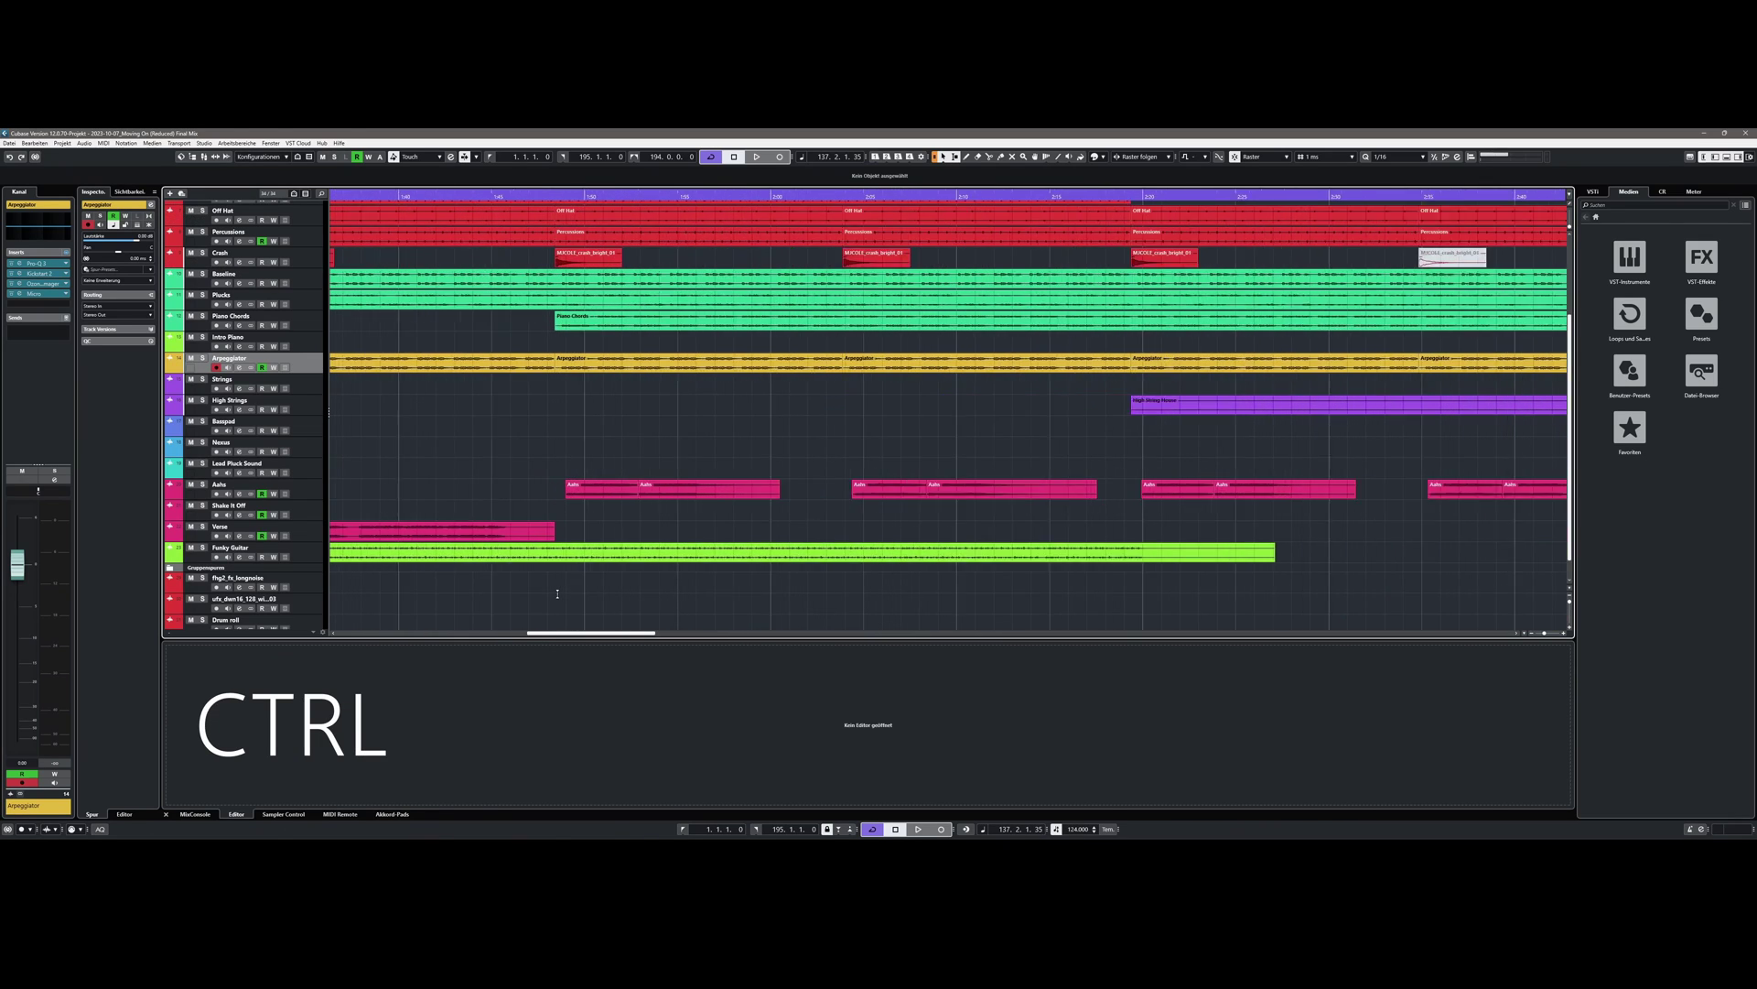
# Step: Zoom the arrangement's time axis out and in to view the song at different horizontal scales
pyautogui.scroll(-6, 557, 594)
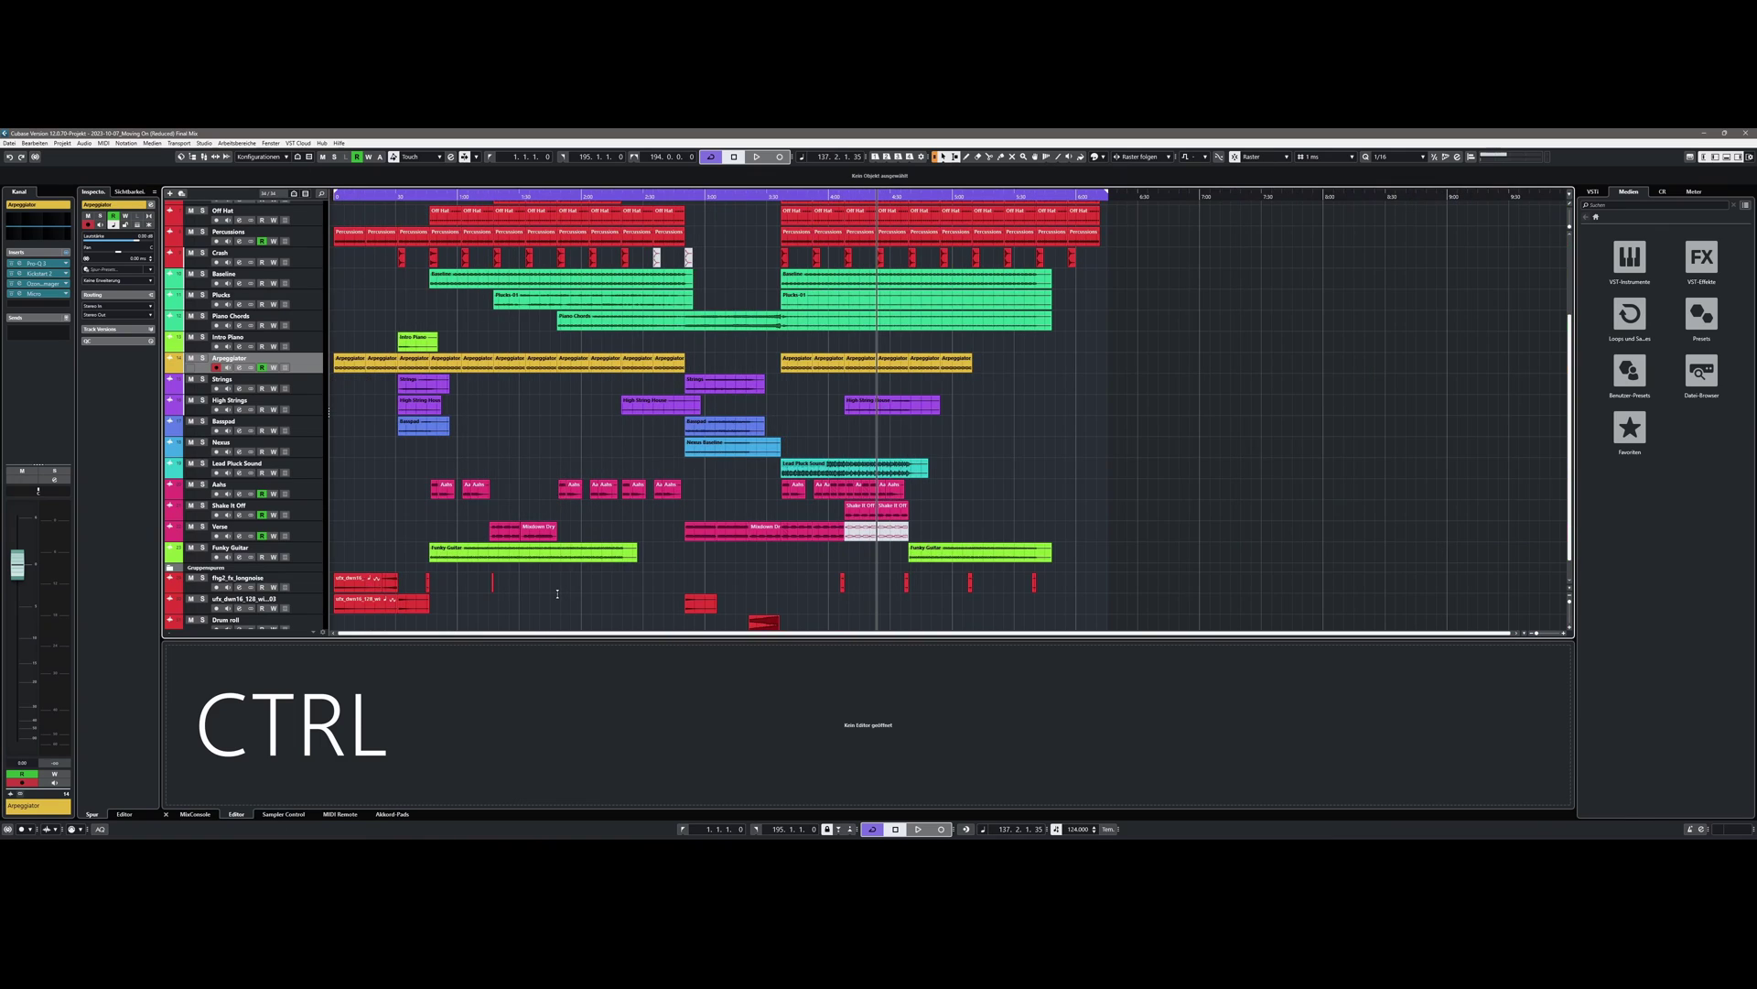
pyautogui.scroll(2, 557, 594)
pyautogui.scroll(-5, 557, 594)
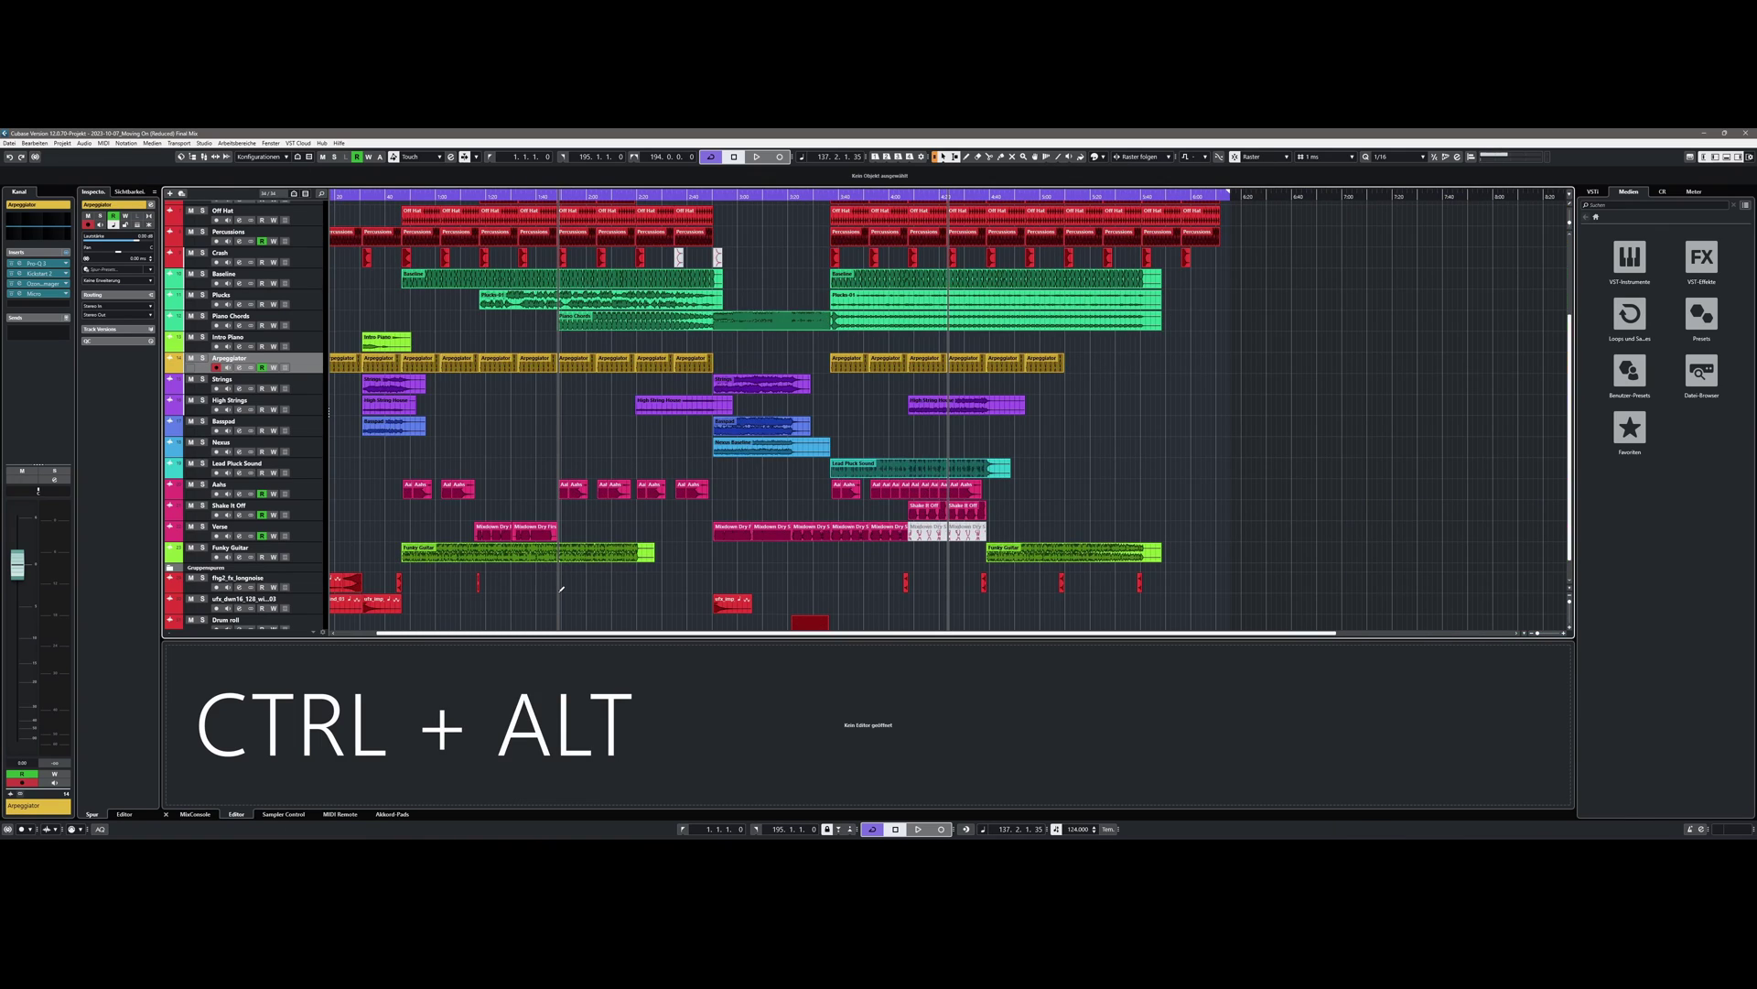
# Step: Magnify and reduce the waveform display inside the audio events repeatedly to examine their contents
pyautogui.scroll(4, 561, 589)
pyautogui.scroll(-4, 561, 589)
pyautogui.scroll(3, 561, 589)
pyautogui.scroll(-3, 561, 588)
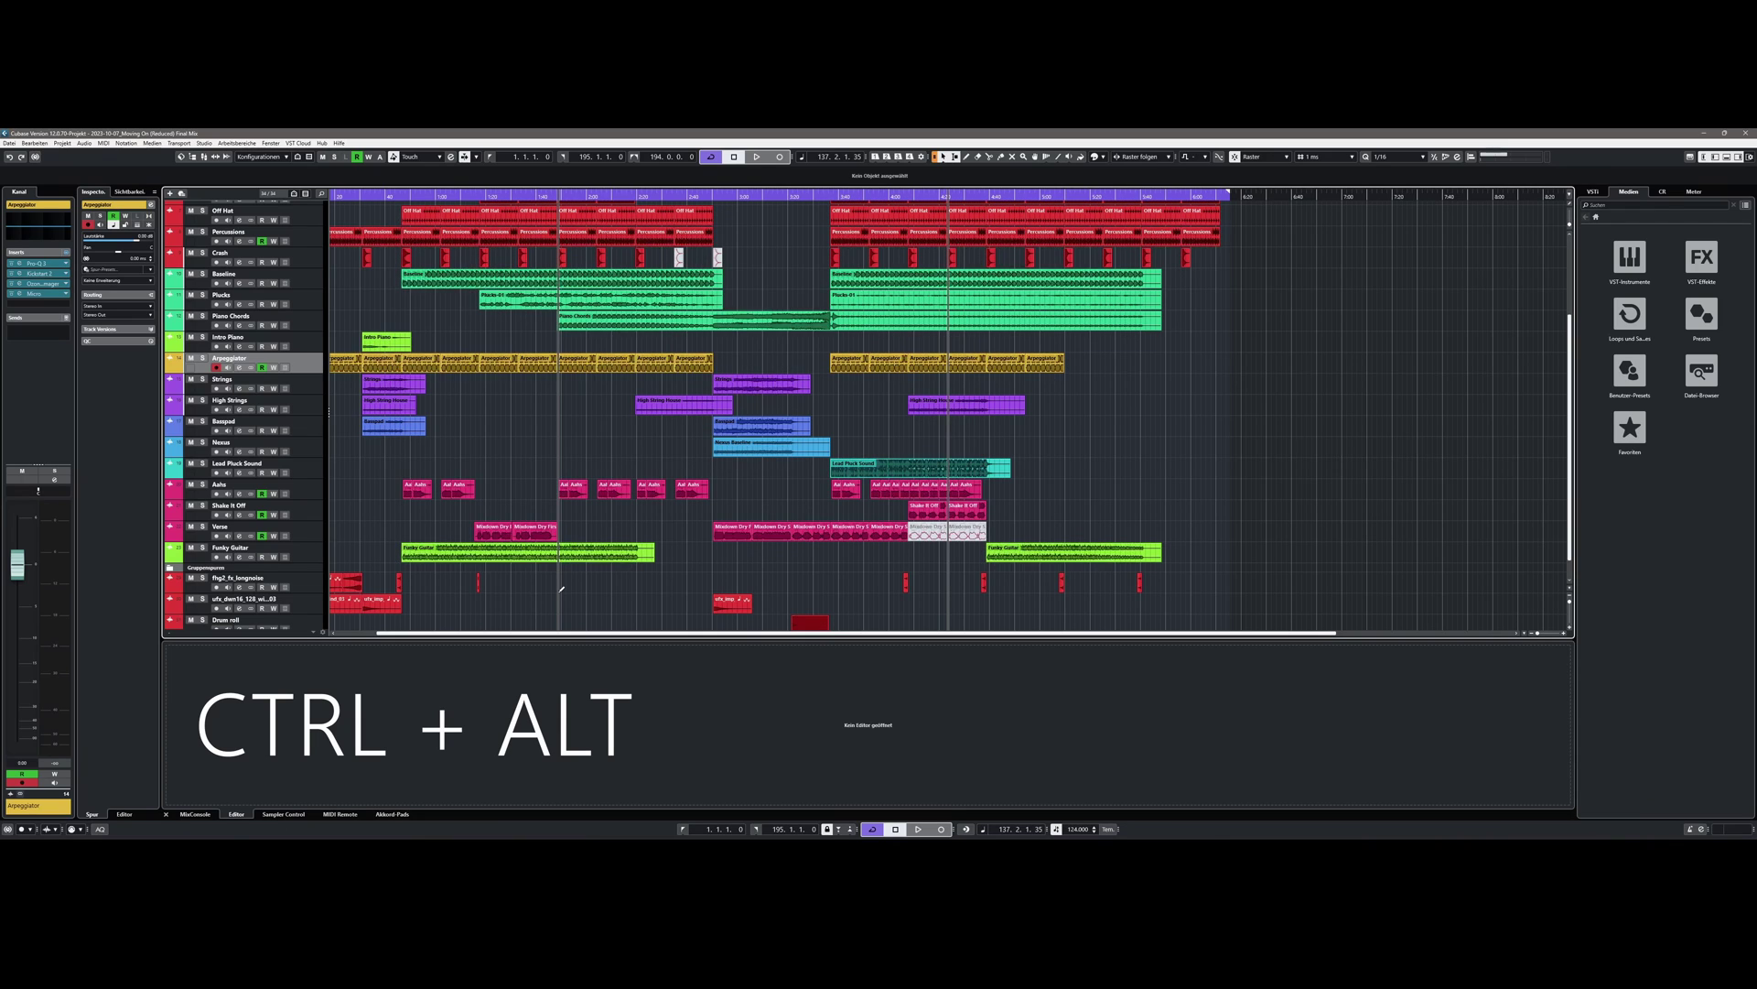
pyautogui.scroll(2, 561, 589)
pyautogui.scroll(-3, 561, 588)
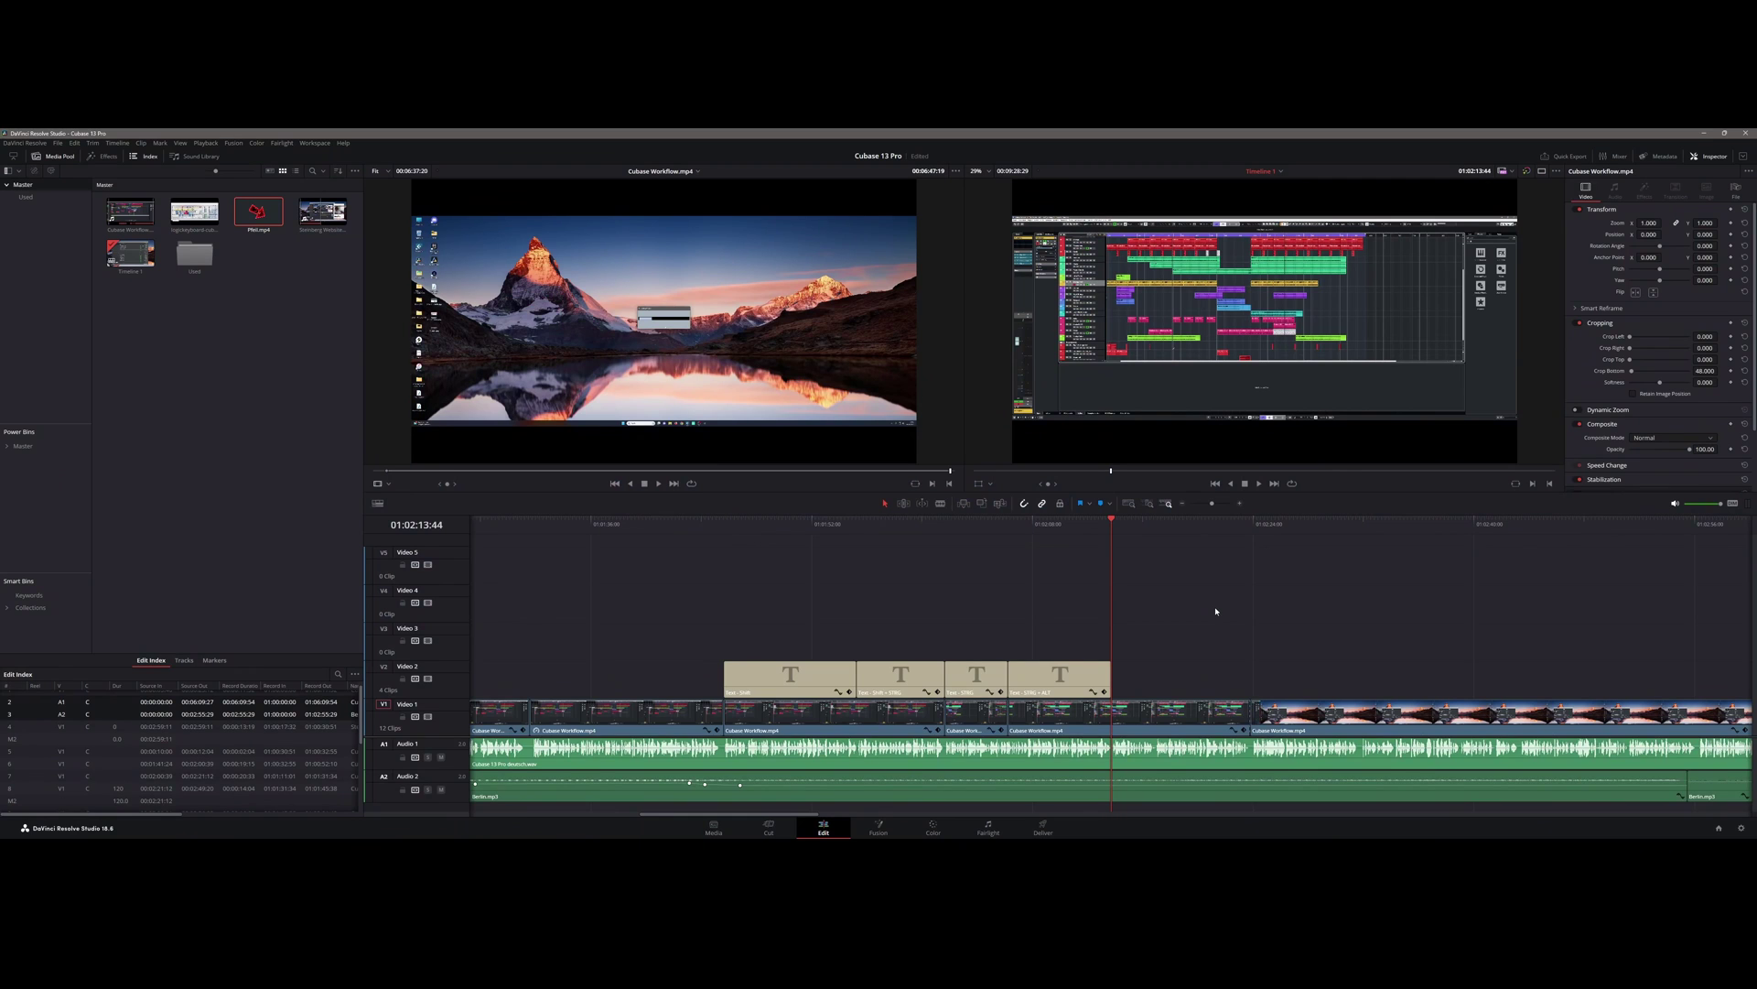
# Step: Switch to DaVinci Resolve, zoom out the video timeline and view the clips after the playhead
pyautogui.scroll(-6, 1219, 613)
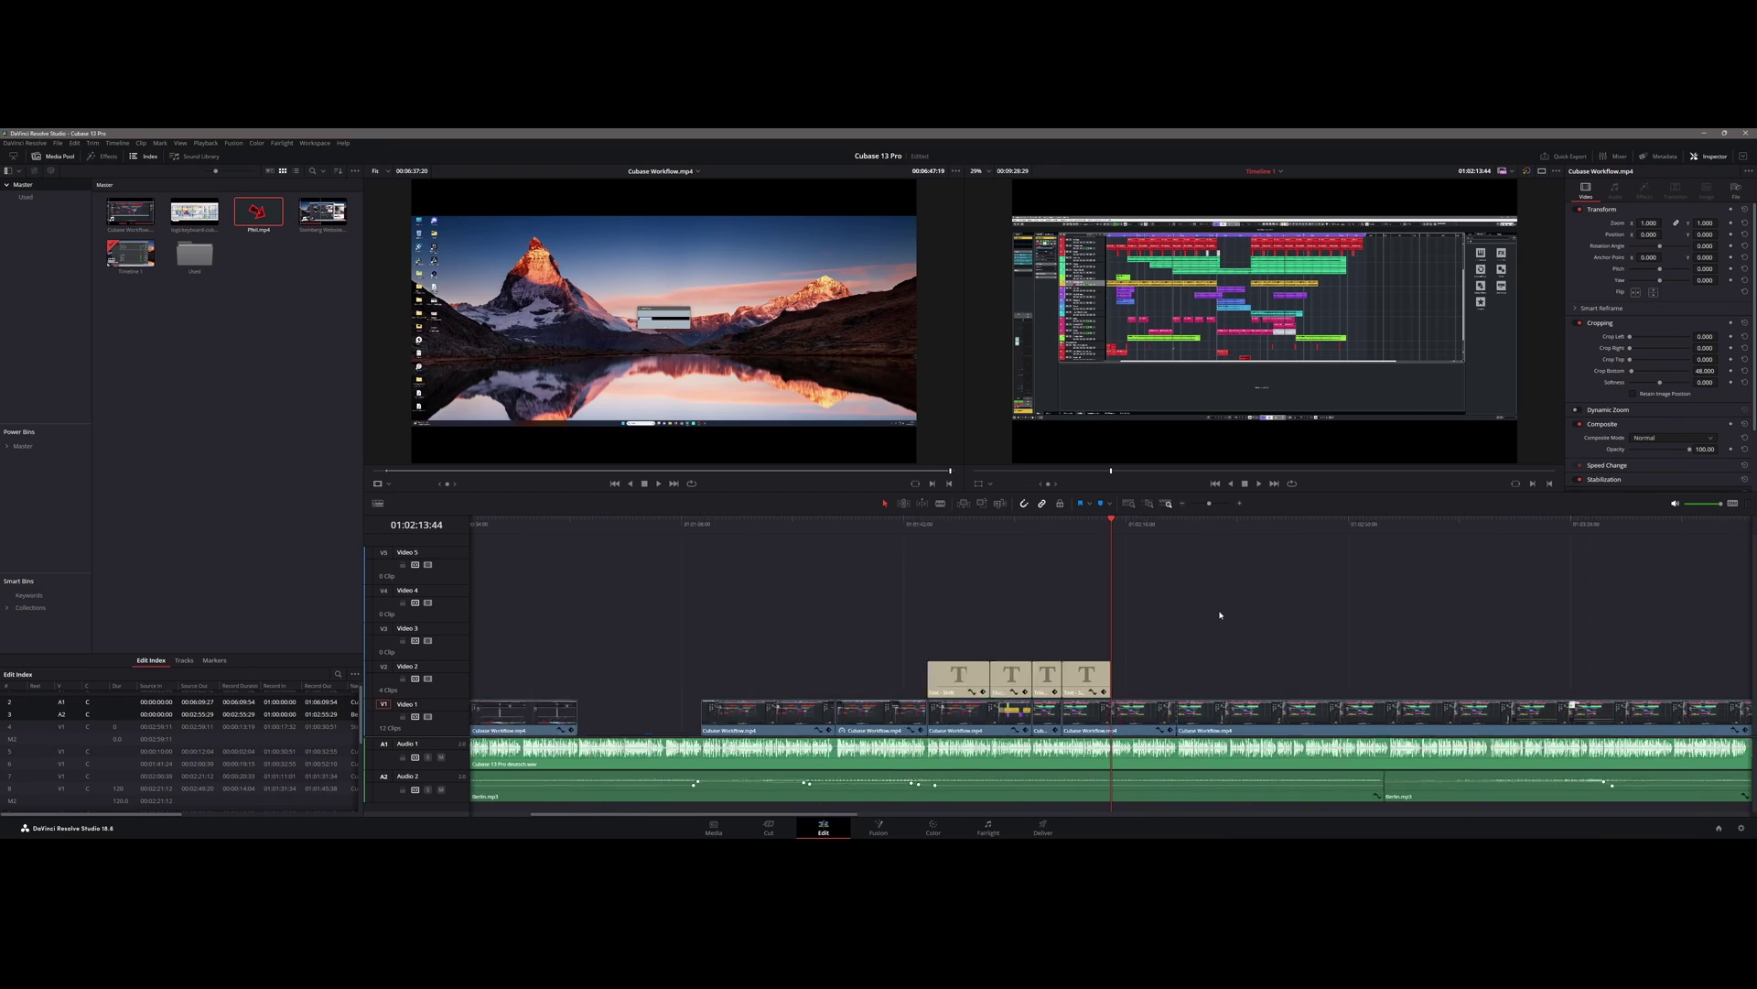
pyautogui.hscroll(2, 1217, 617)
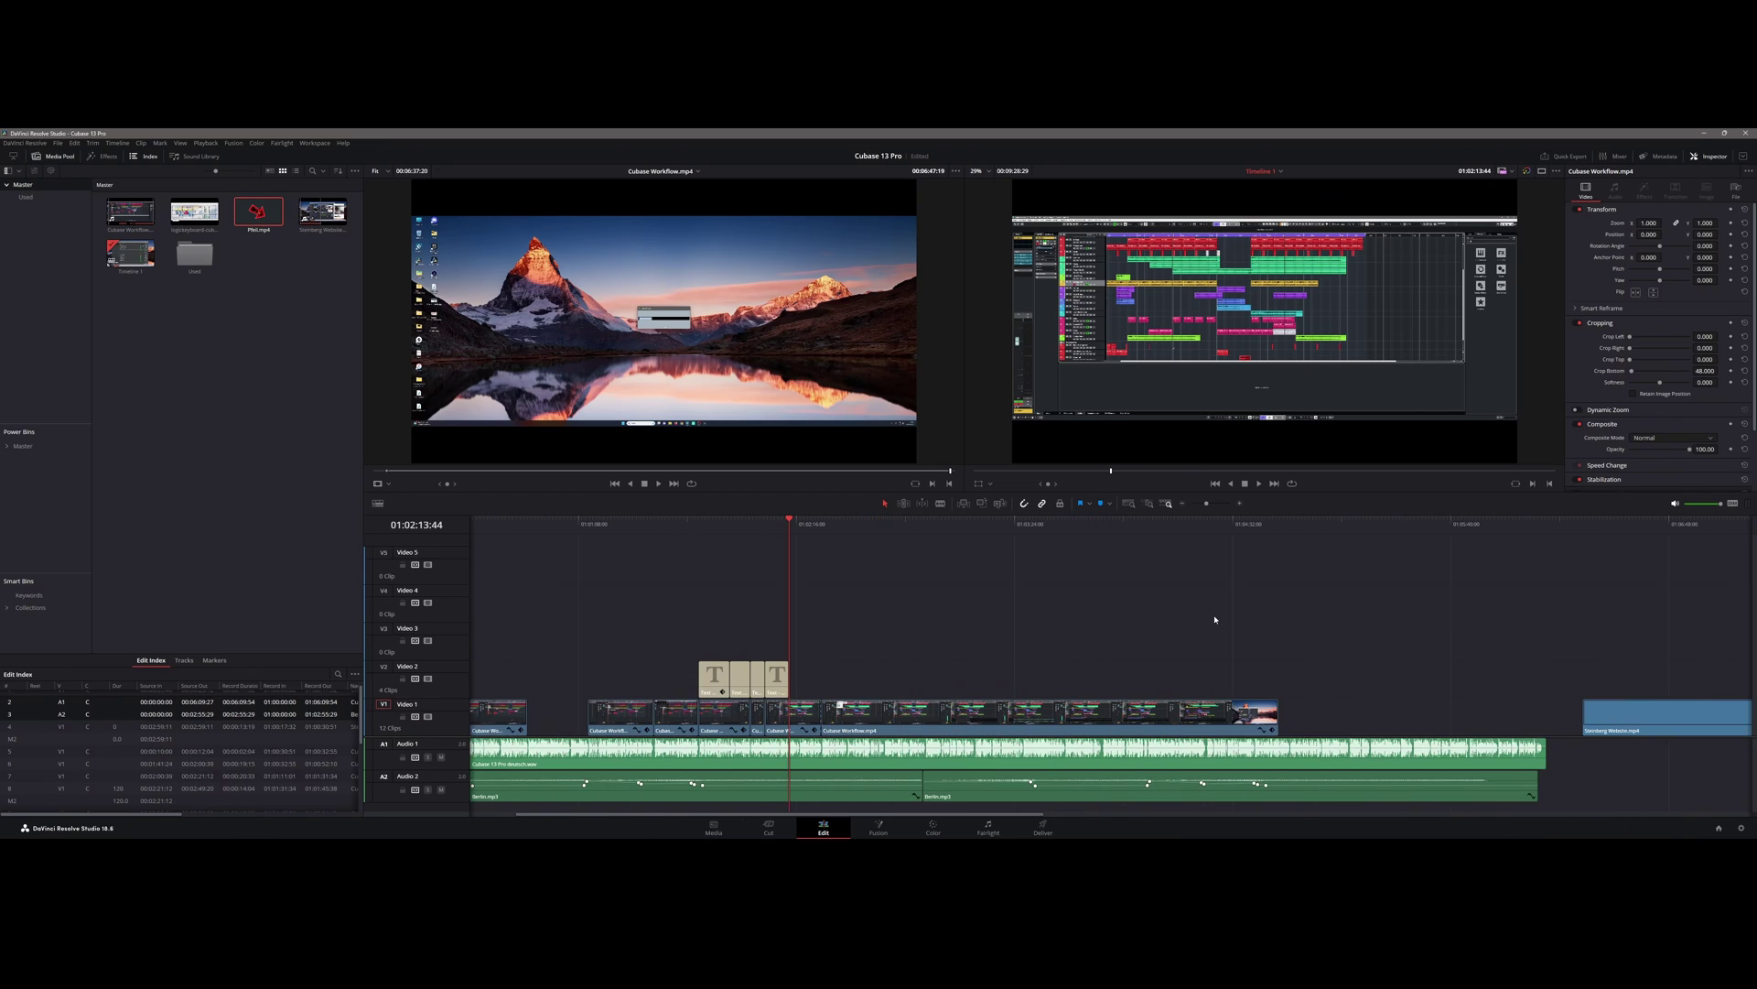
# Step: Move back and forth along the video timeline and zoom in around the playhead to examine the title clips
pyautogui.hscroll(-2, 1217, 617)
pyautogui.hscroll(4, 1217, 617)
pyautogui.hscroll(-4, 1215, 618)
pyautogui.scroll(3, 1217, 619)
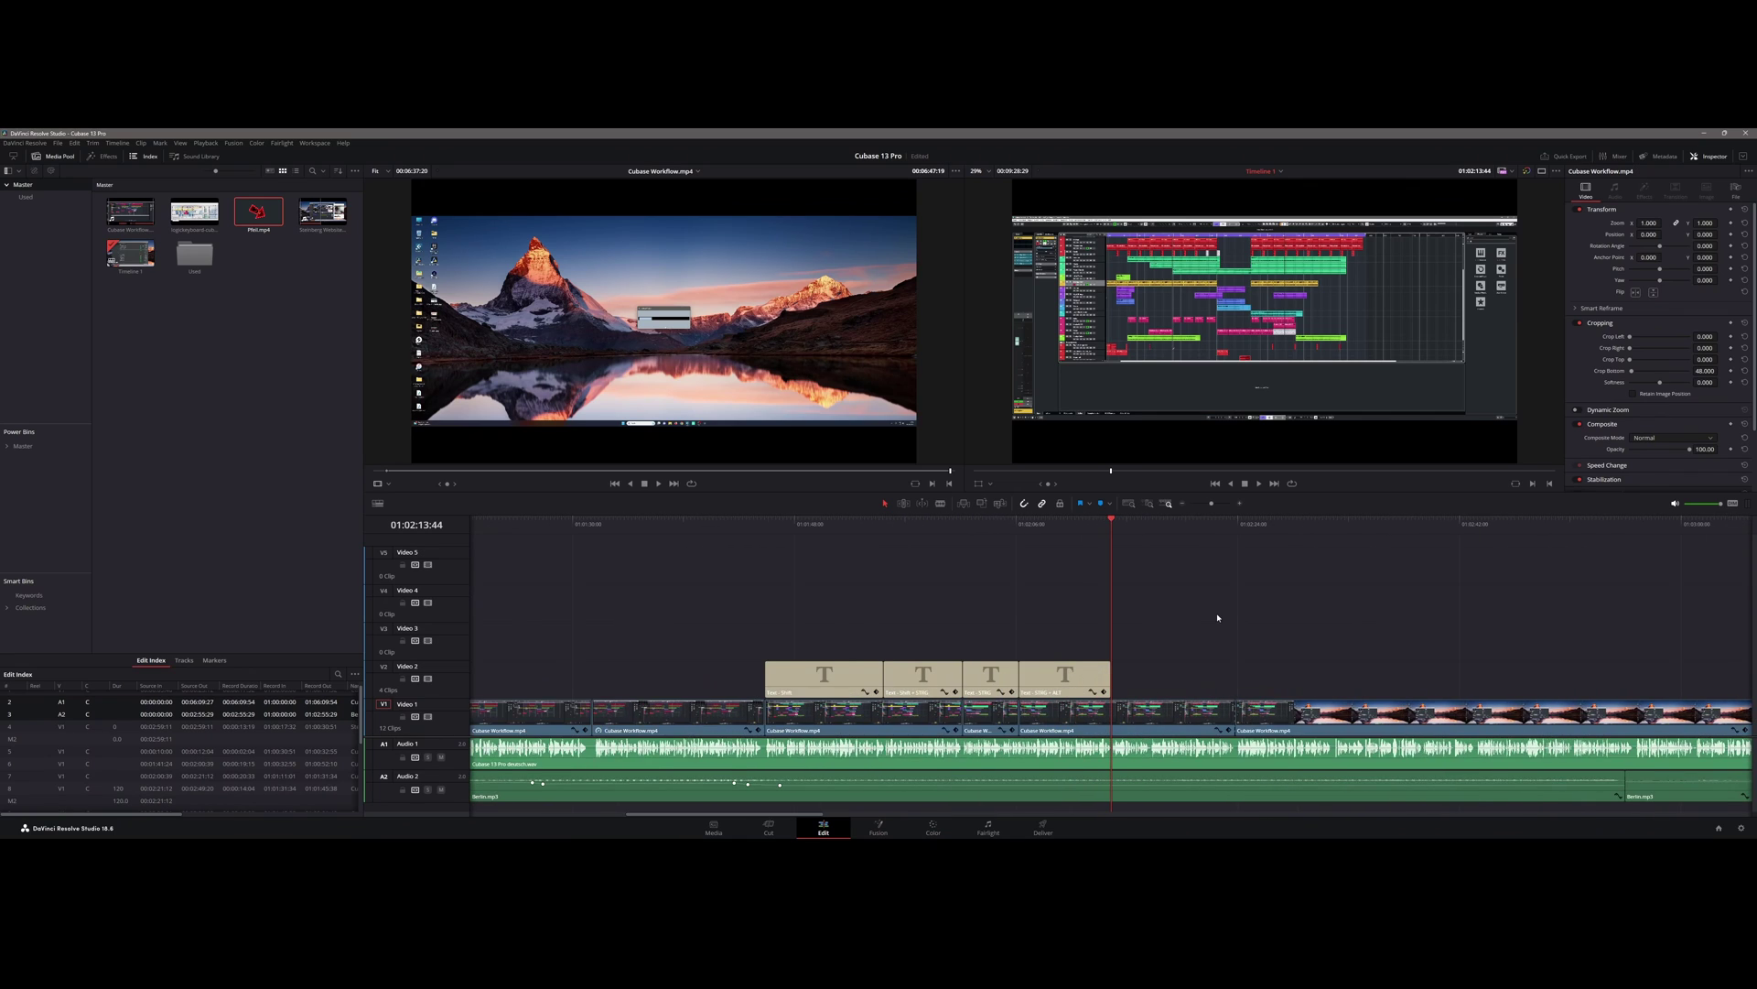
pyautogui.scroll(2, 1217, 618)
pyautogui.hscroll(2, 1215, 608)
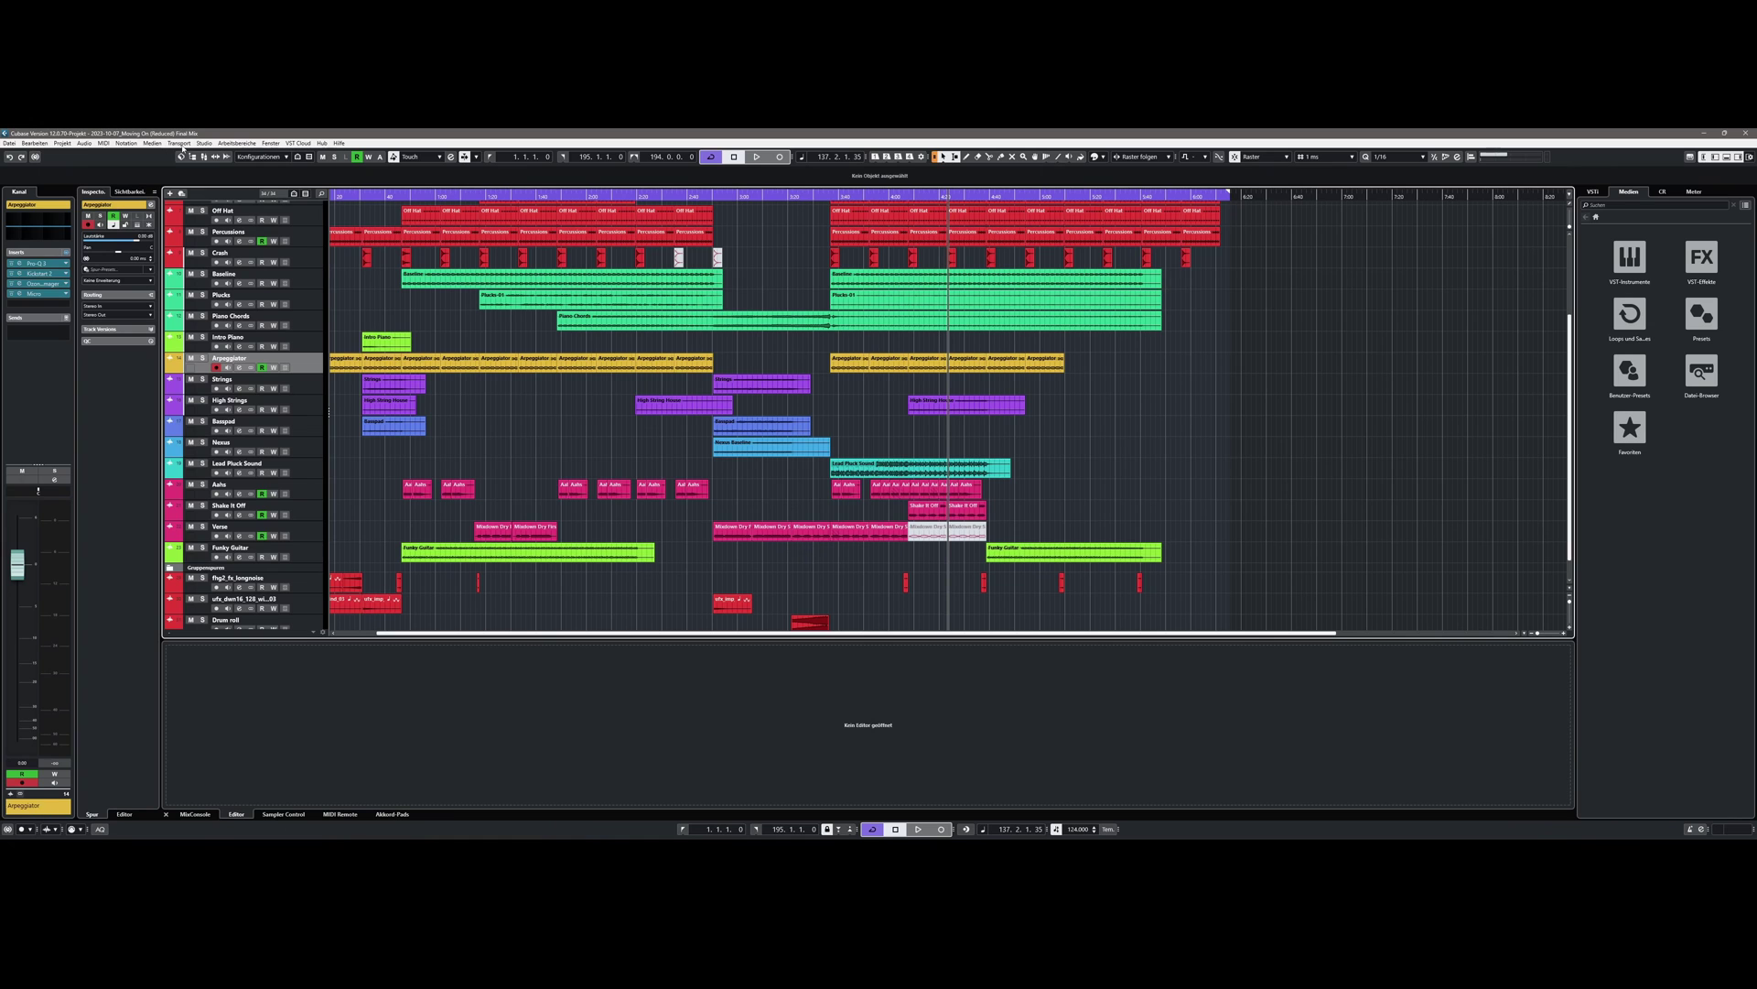
# Step: Review the available transport start modes and play the project from the current cursor position
pyautogui.click(181, 145)
pyautogui.moveTo(193, 179)
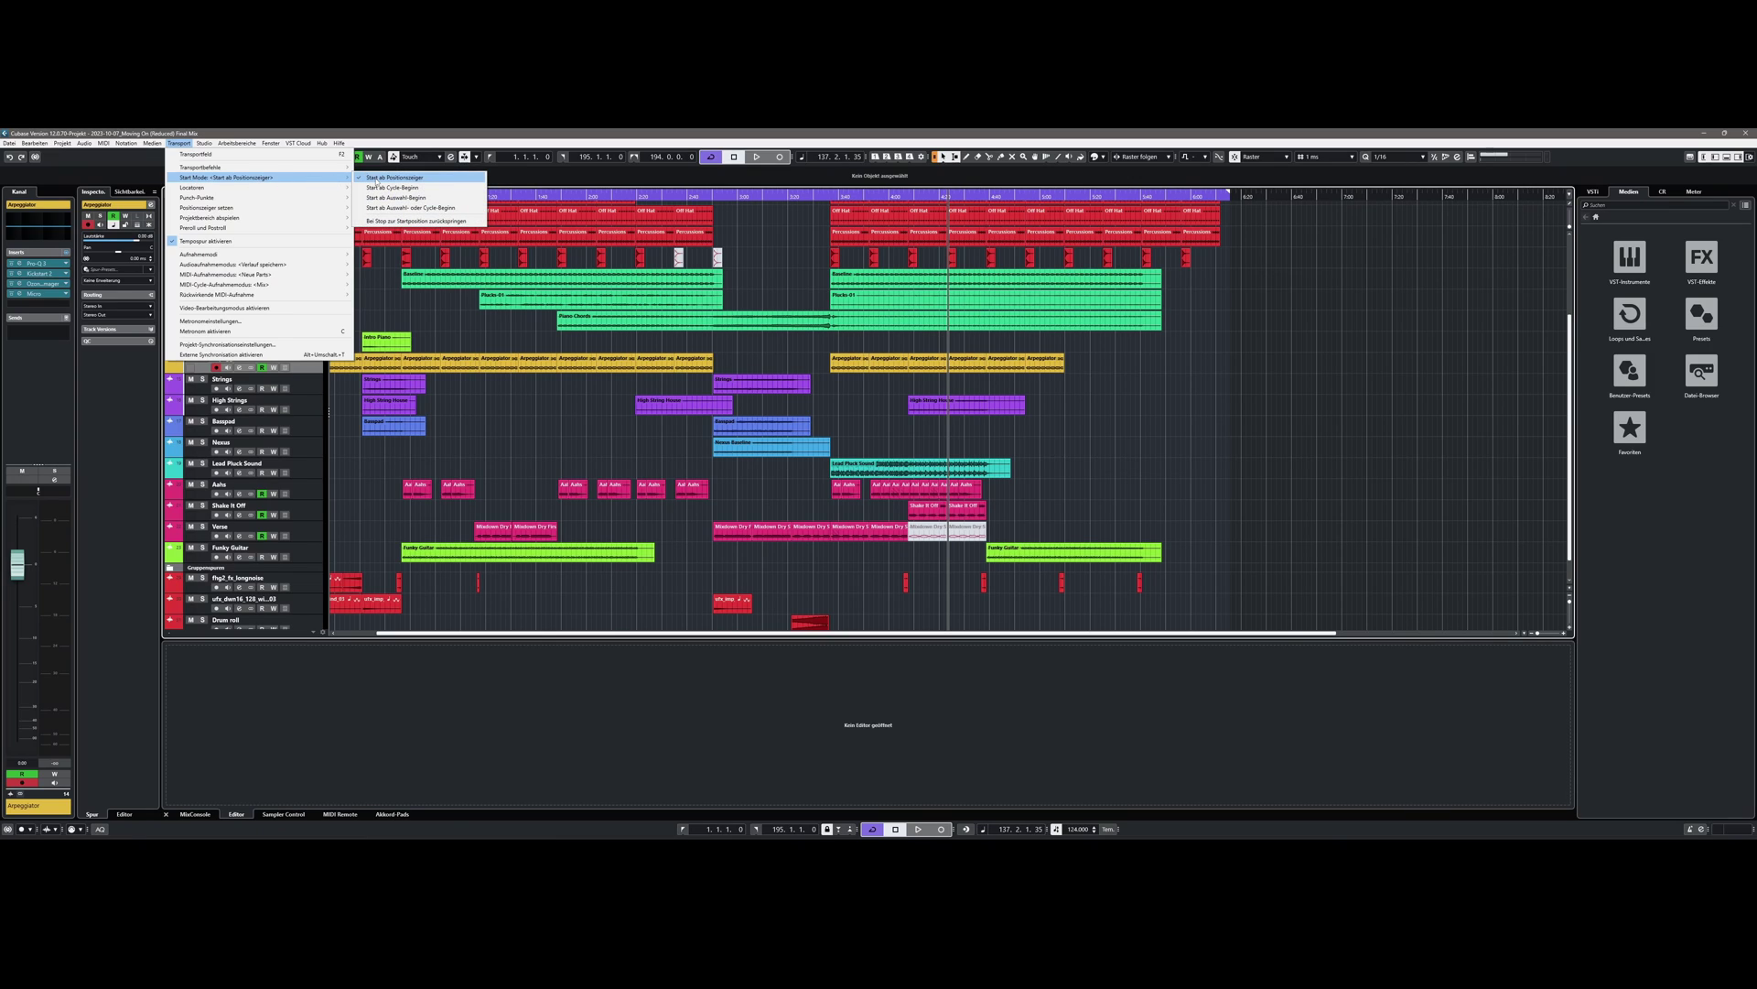
pyautogui.click(1289, 482)
pyautogui.press('space')
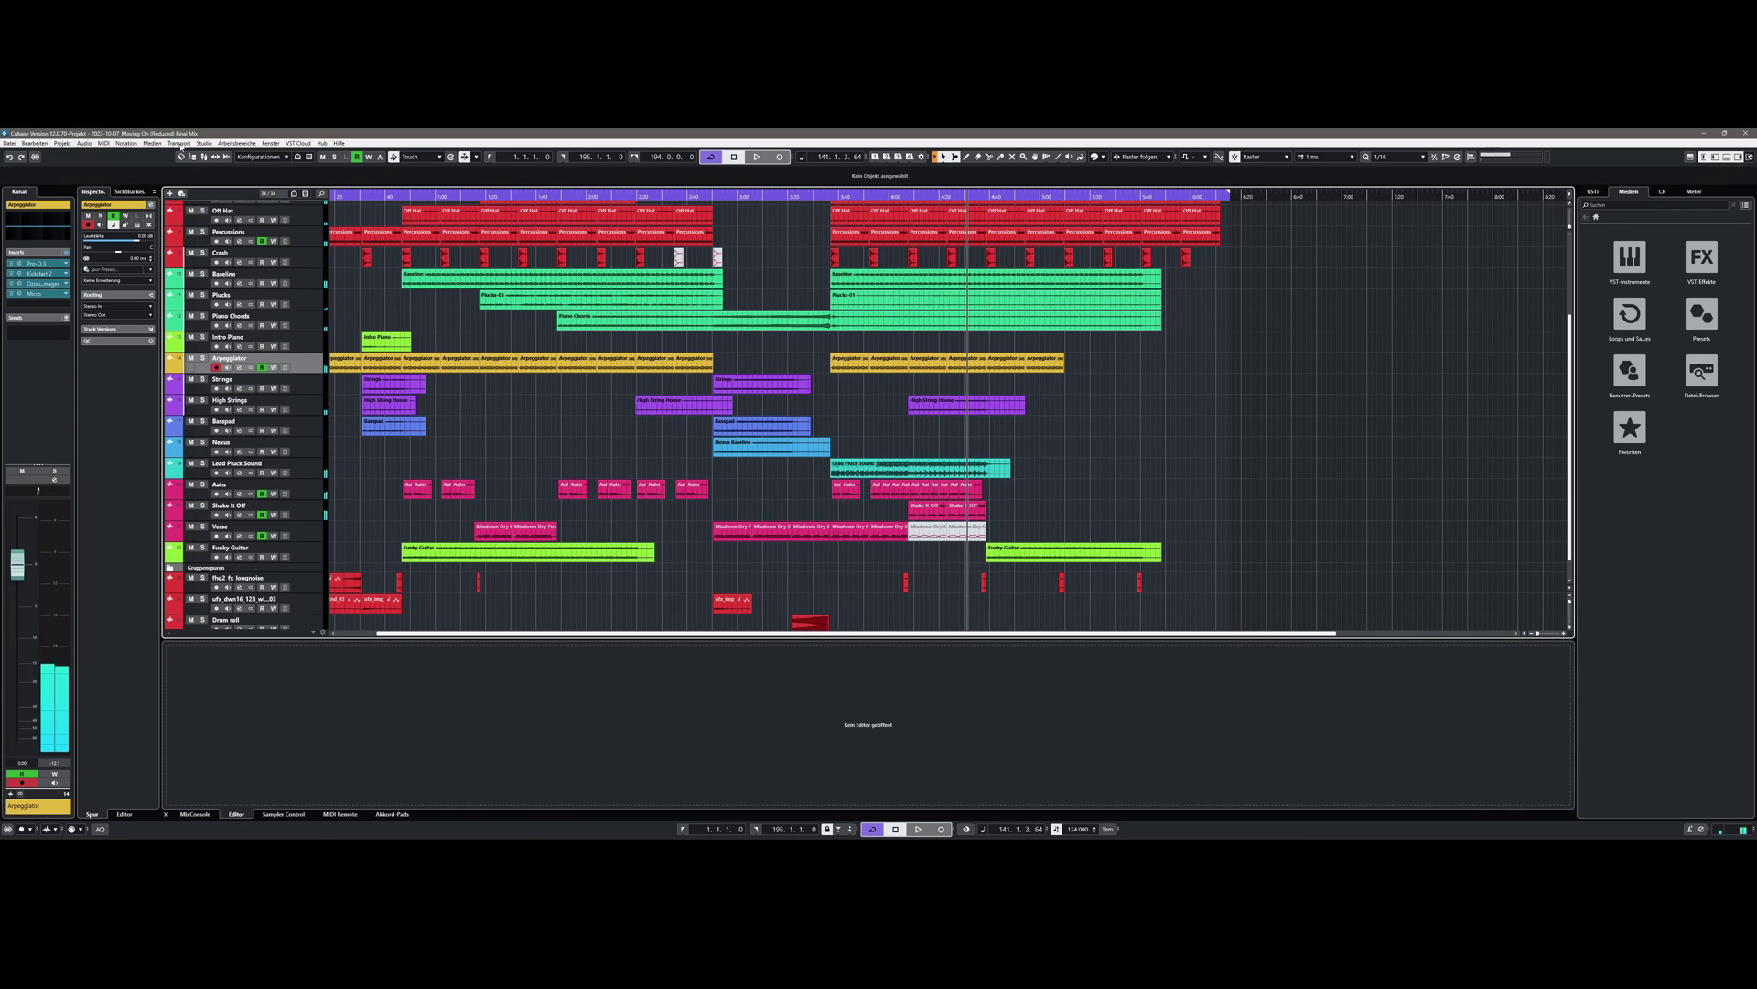
# Step: Set the transport start mode to begin at the cycle start and display the ruler in bars and beats
pyautogui.click(181, 144)
pyautogui.moveTo(275, 177)
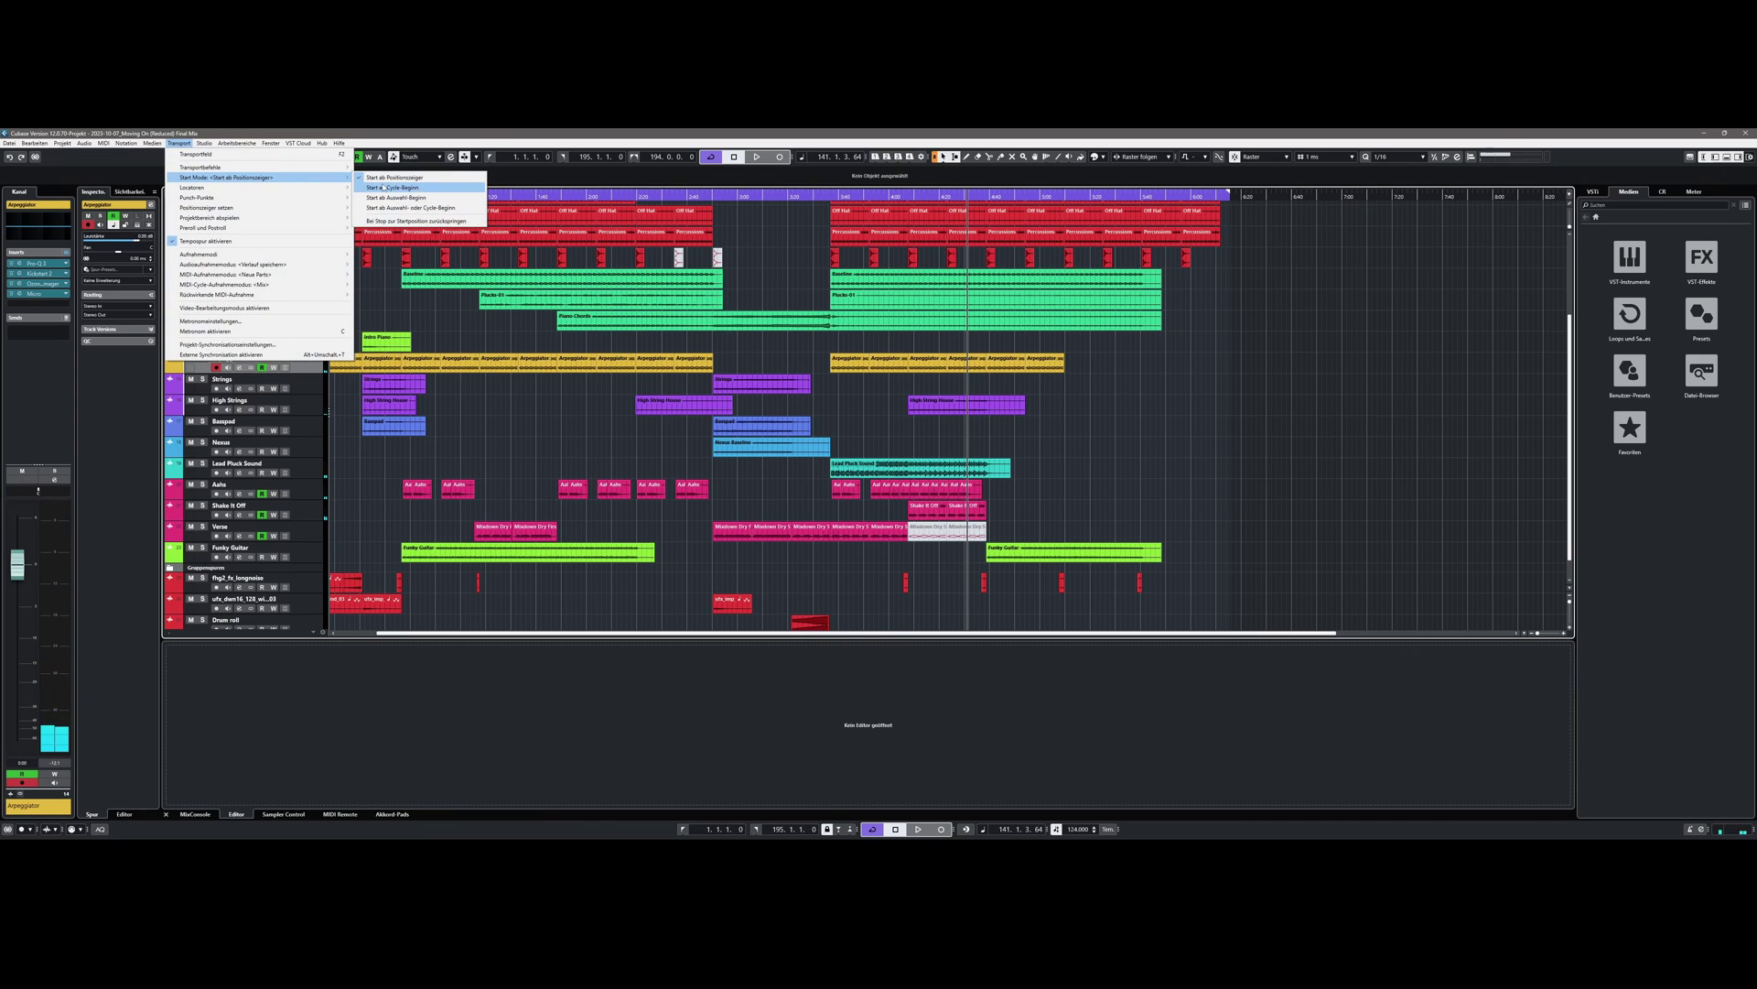
pyautogui.click(383, 188)
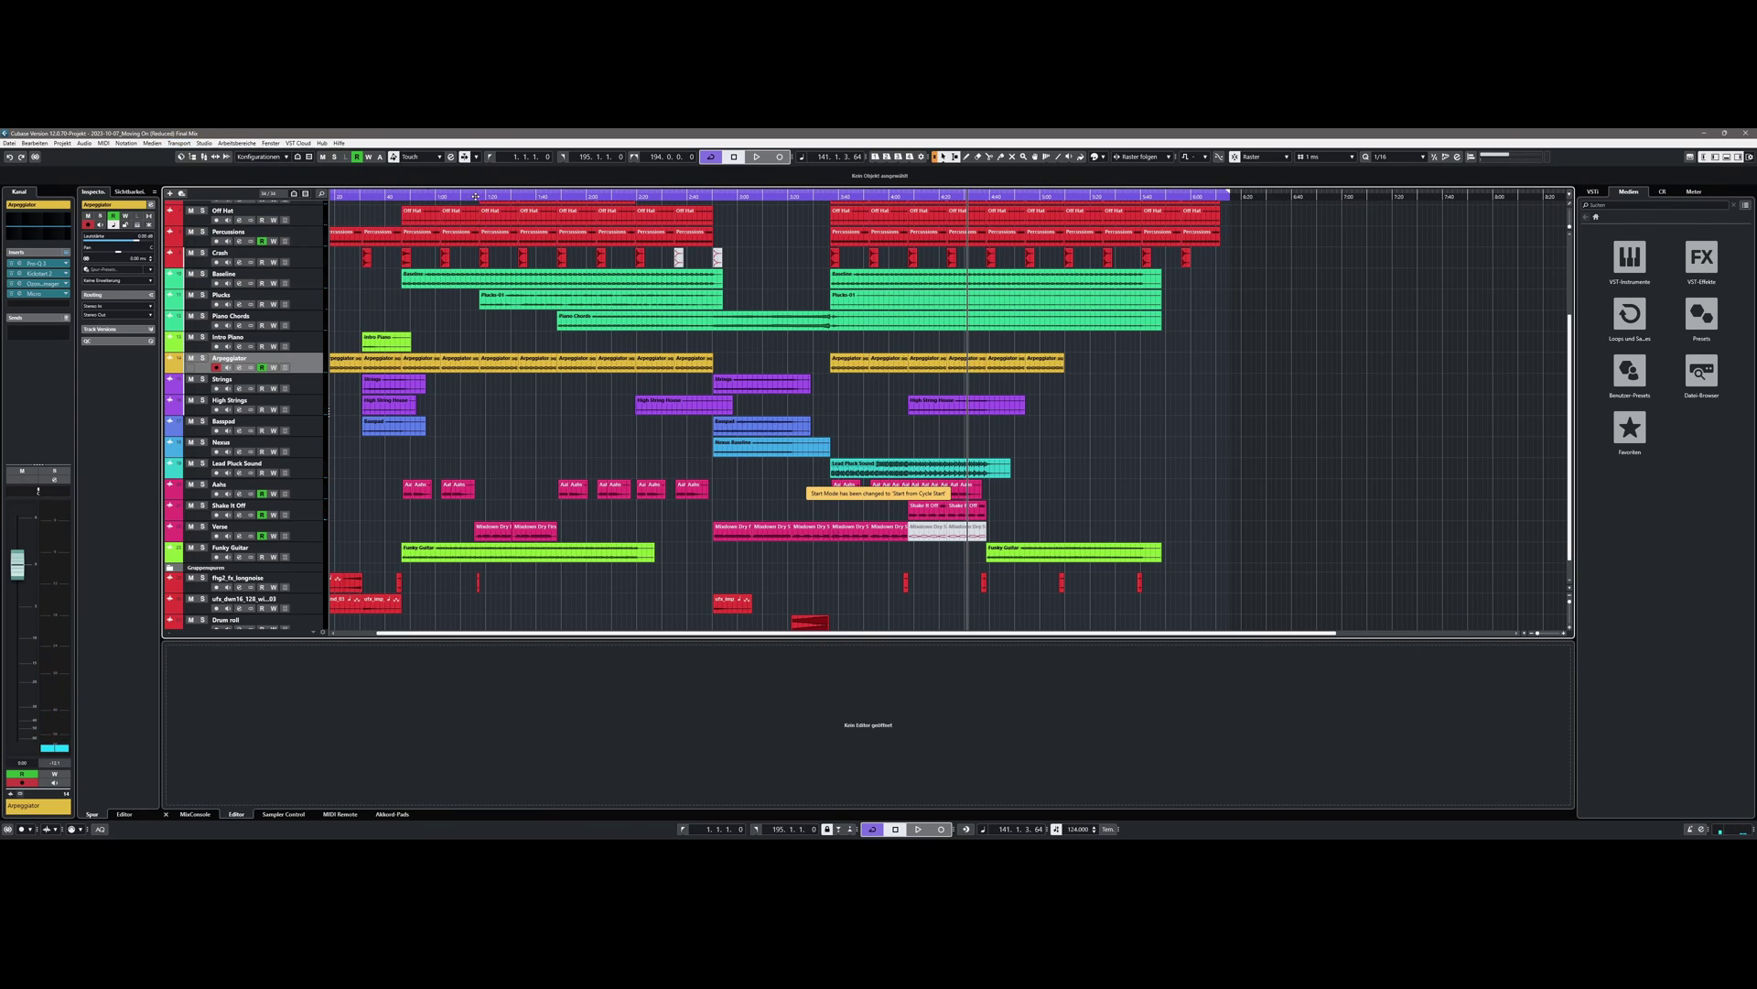
pyautogui.rightClick(577, 196)
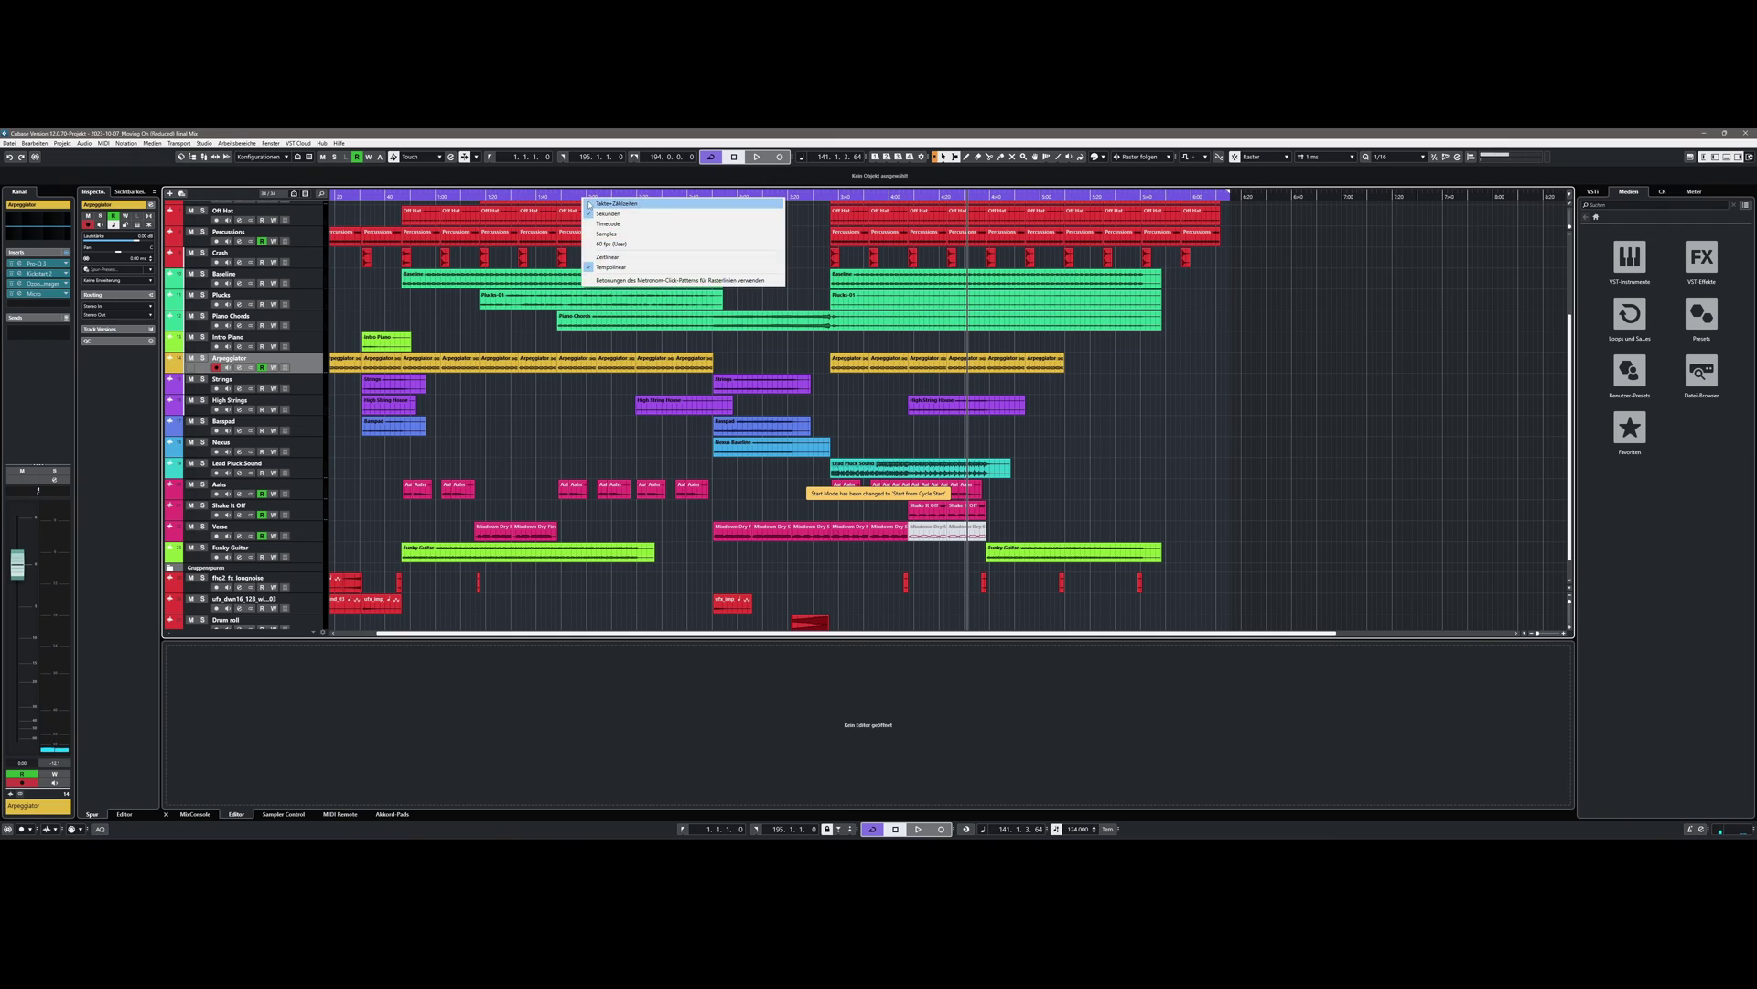
pyautogui.click(597, 201)
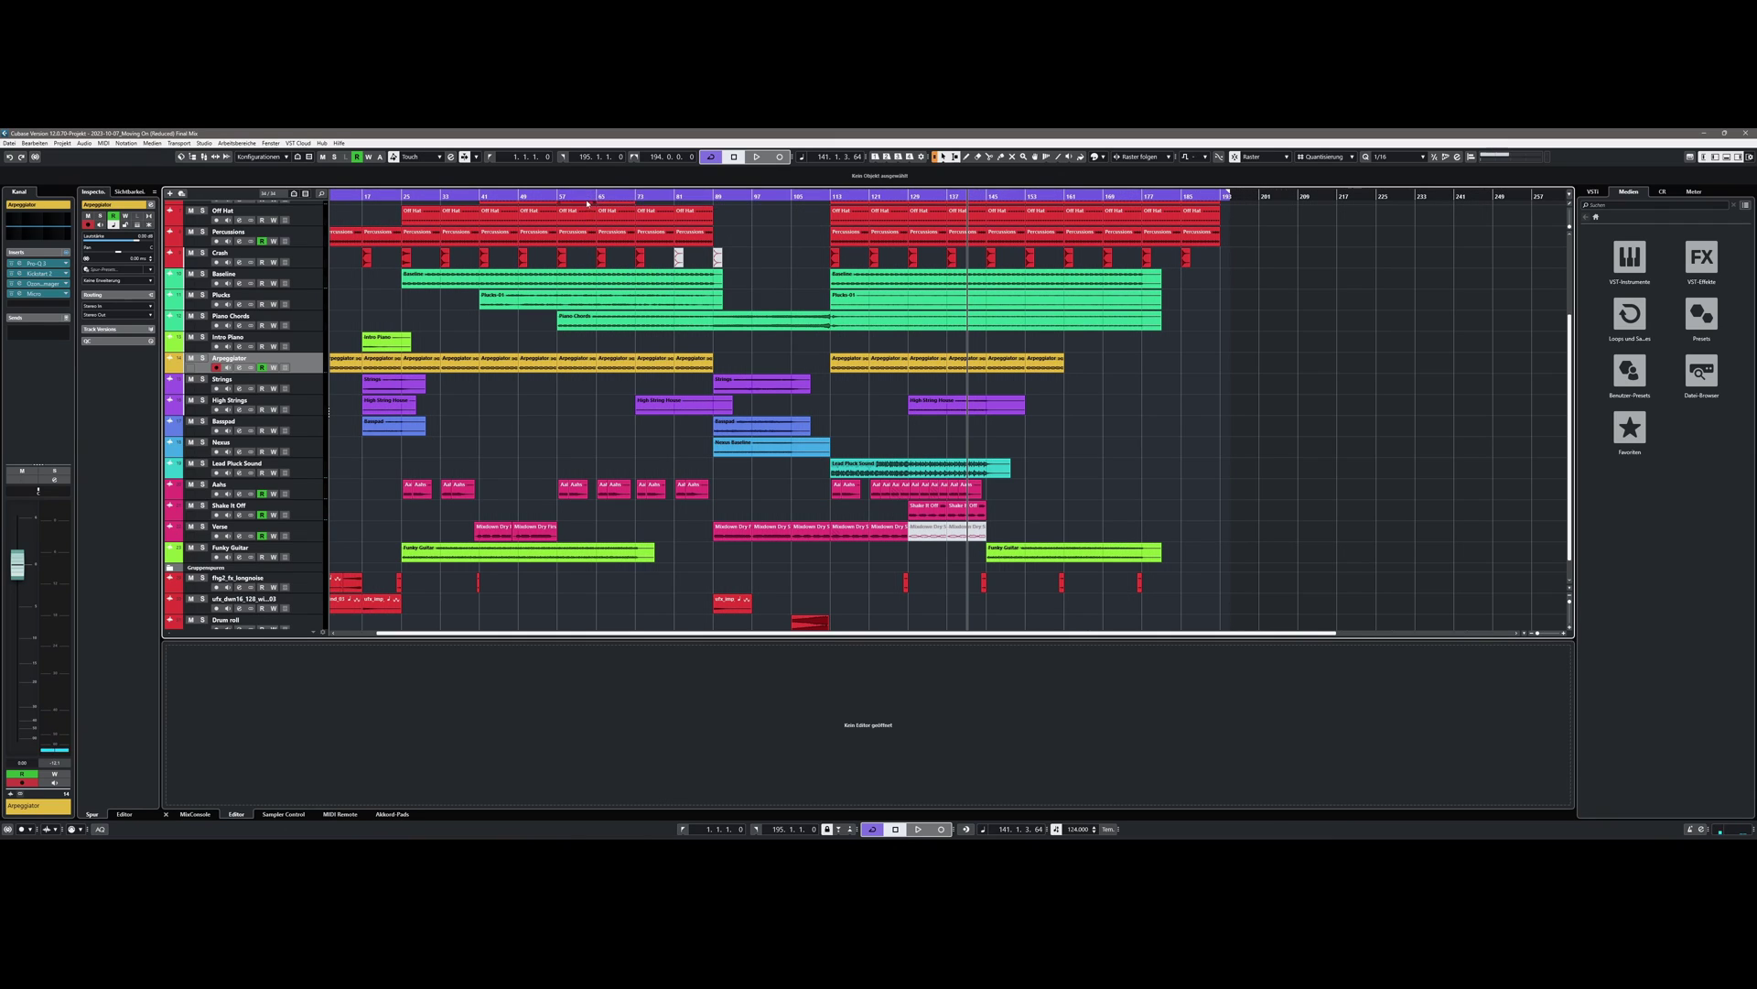
# Step: Set the cycle range from 64.4.4.0 to 73.1.1.0 and briefly play the project from its start
pyautogui.keyDown('alt'); pyautogui.click(638, 200); pyautogui.keyUp('alt')
pyautogui.press('space')
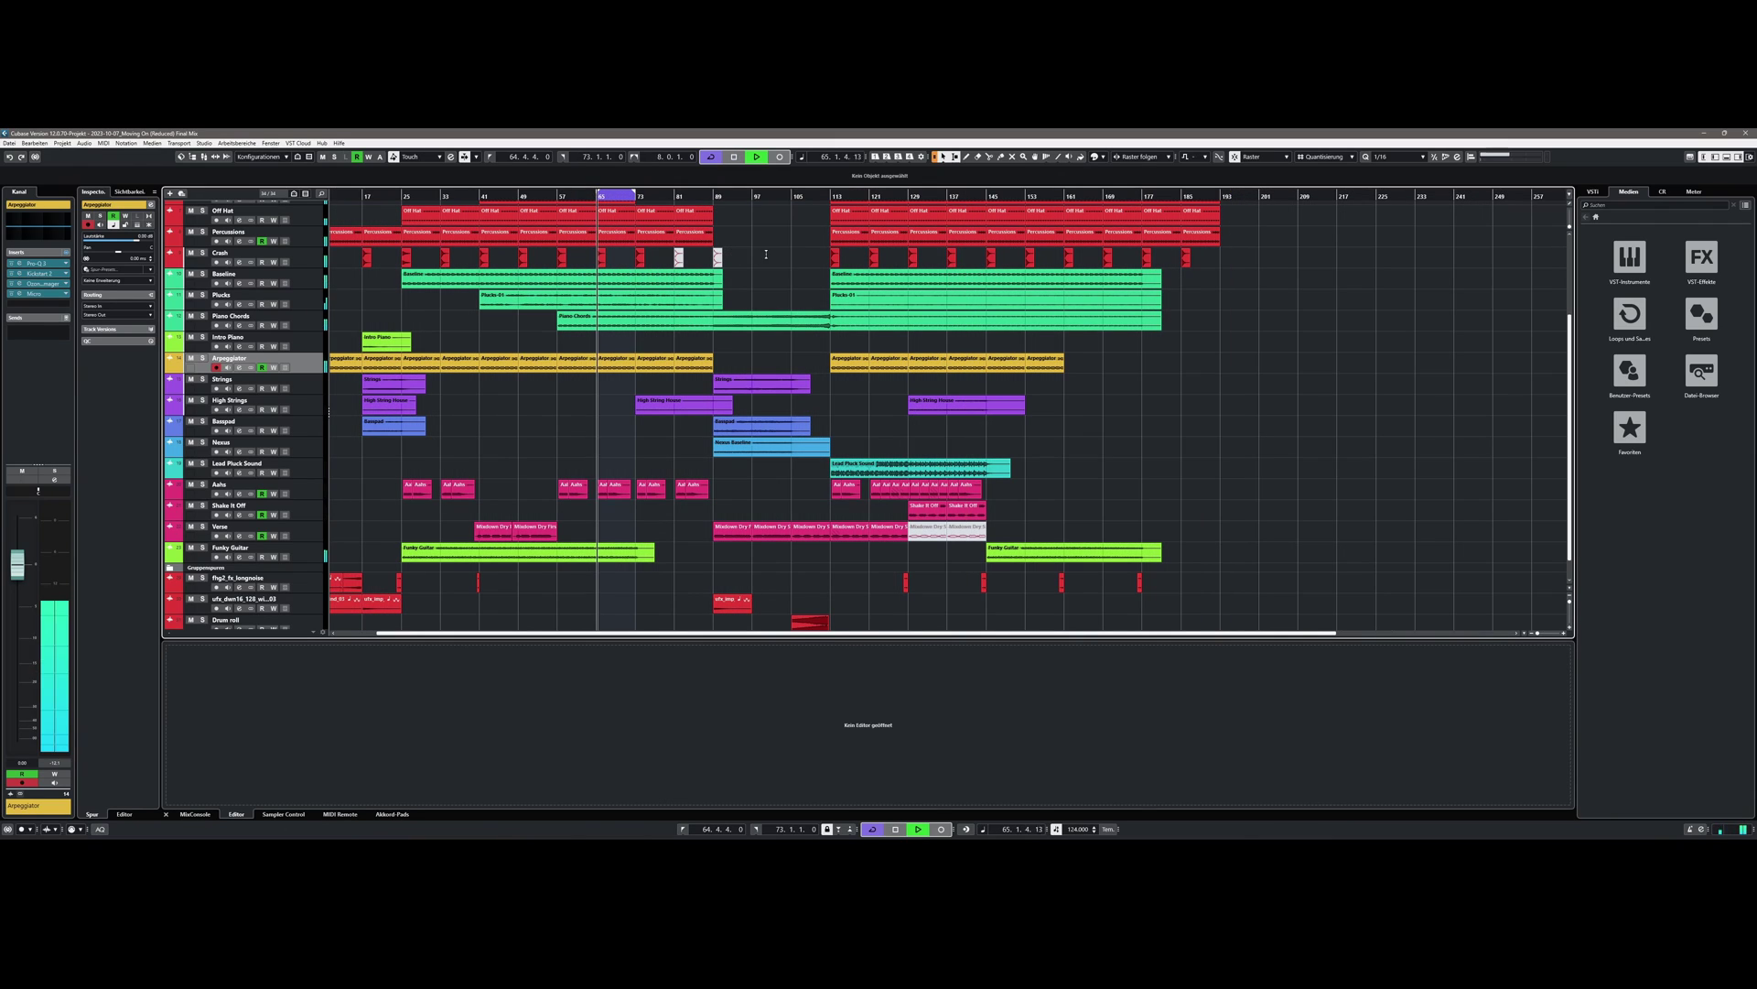
pyautogui.press('space')
# Step: Set the transport start mode to begin at the selection start and play from the Percussions event at bar 113
pyautogui.click(179, 143)
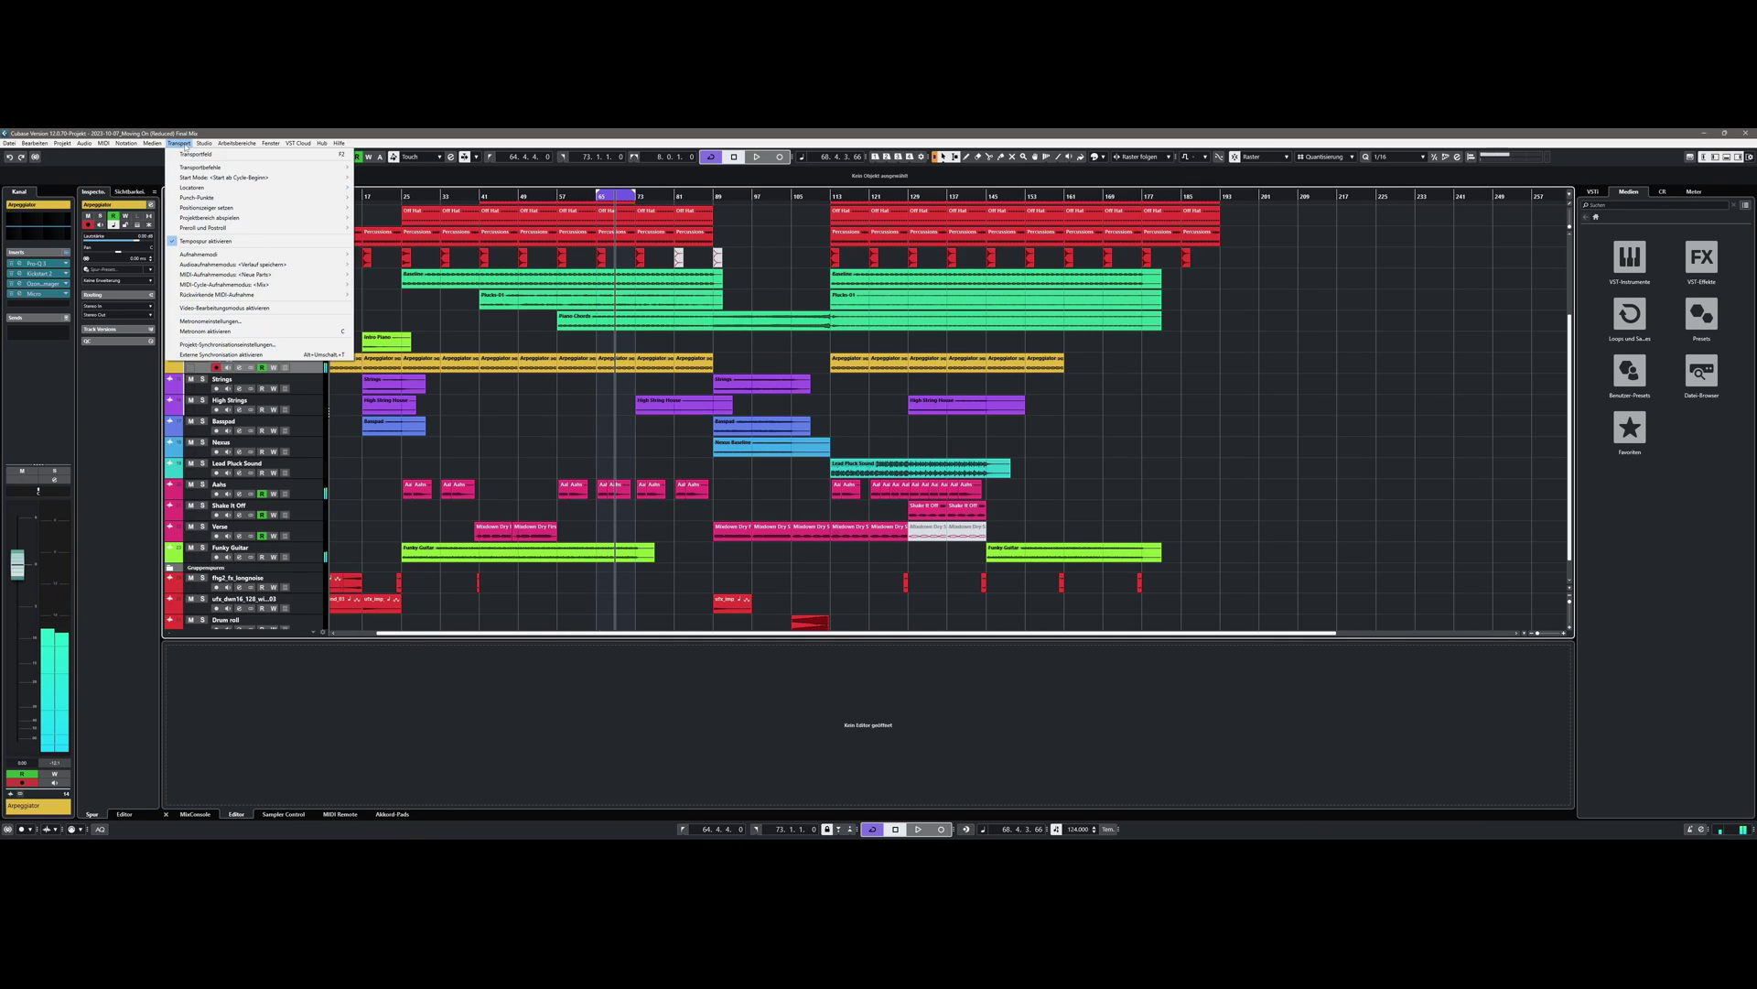
pyautogui.moveTo(237, 176)
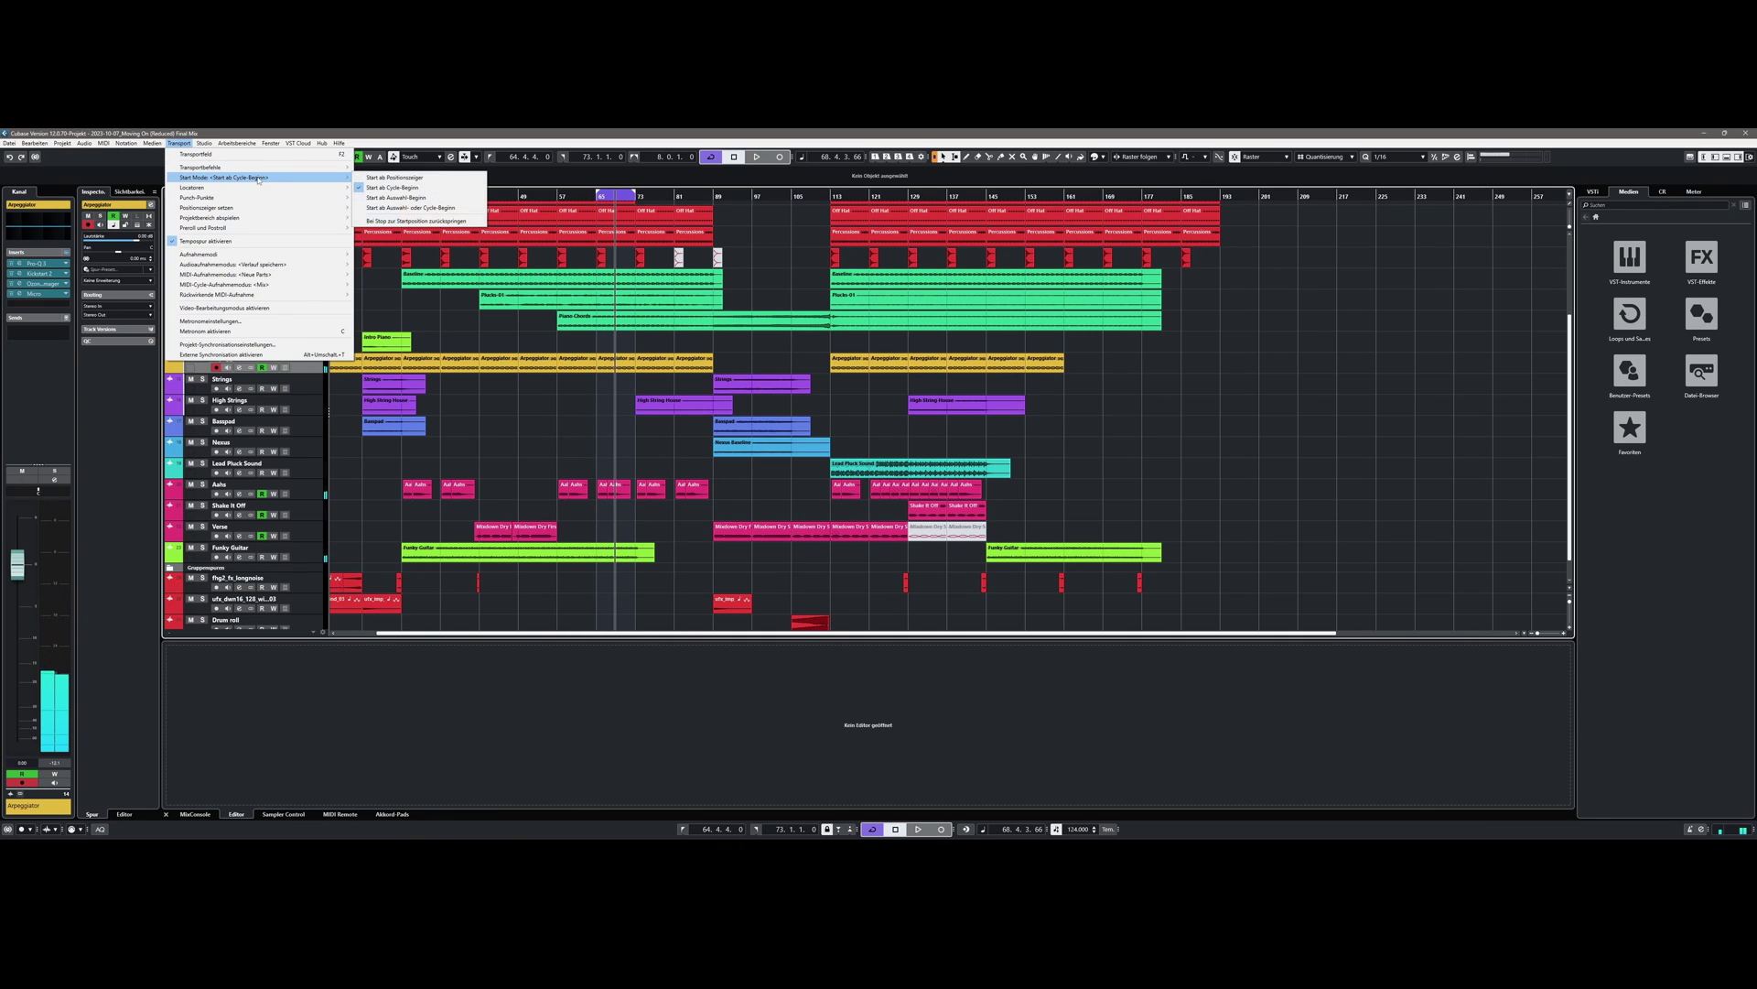
pyautogui.click(384, 197)
pyautogui.click(838, 234)
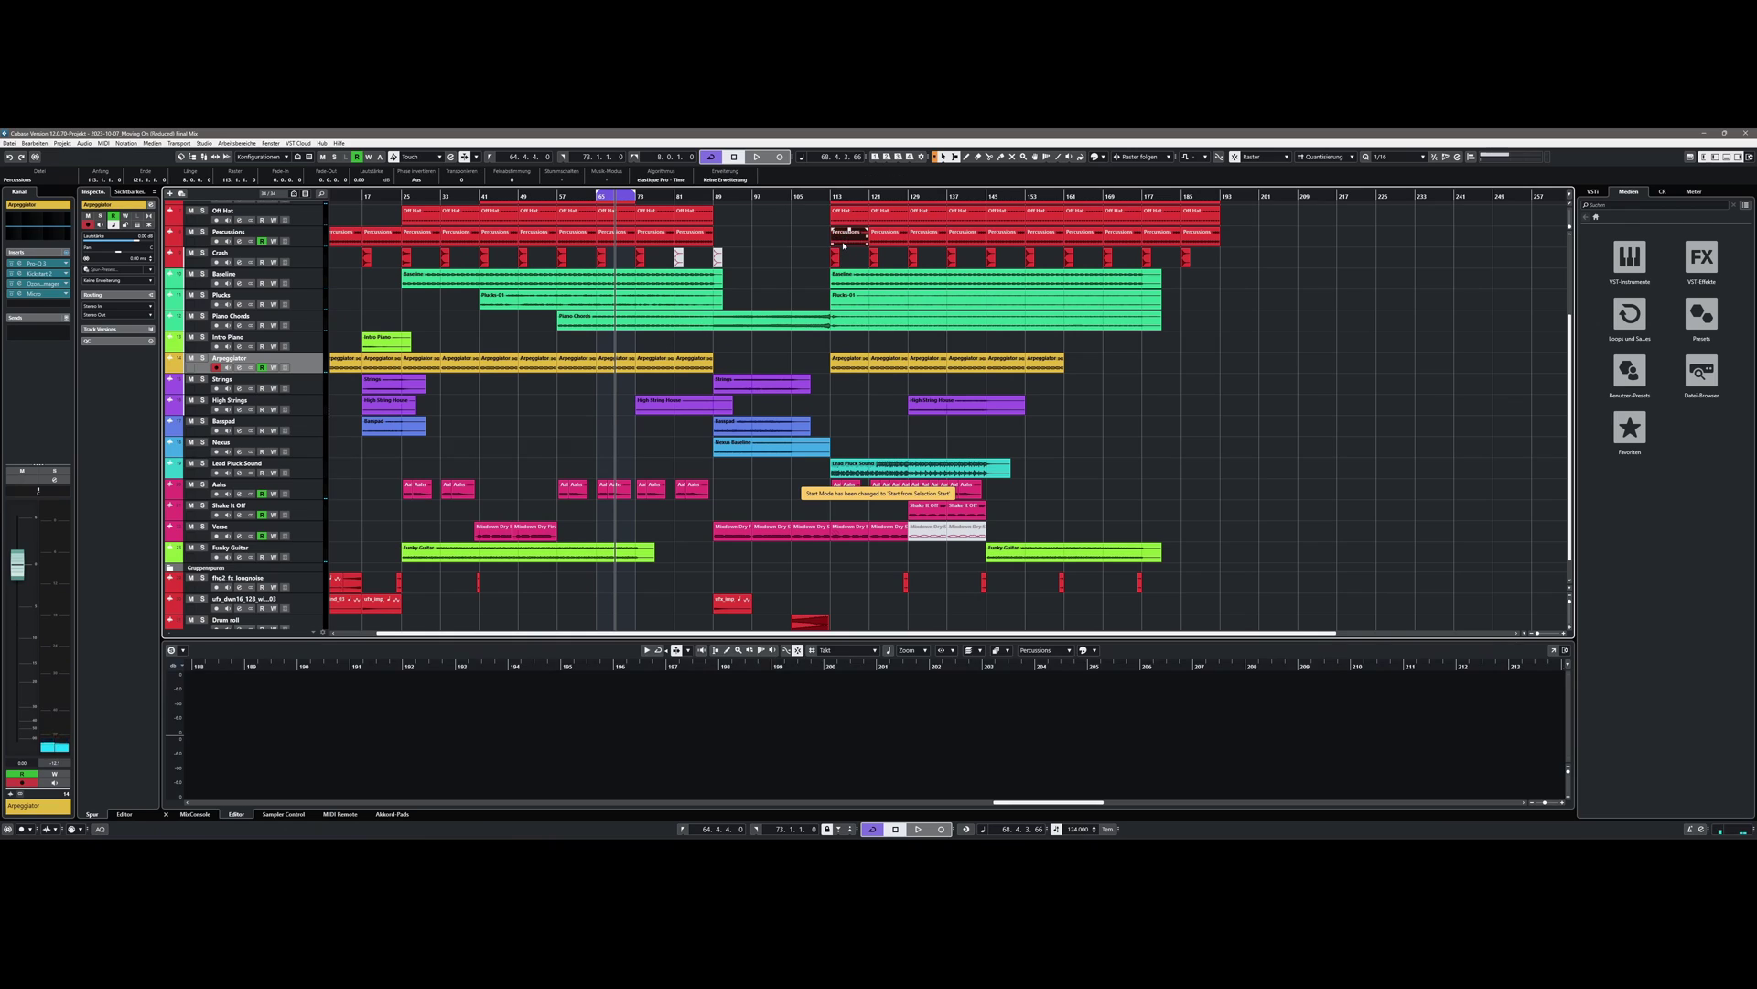
pyautogui.press('space')
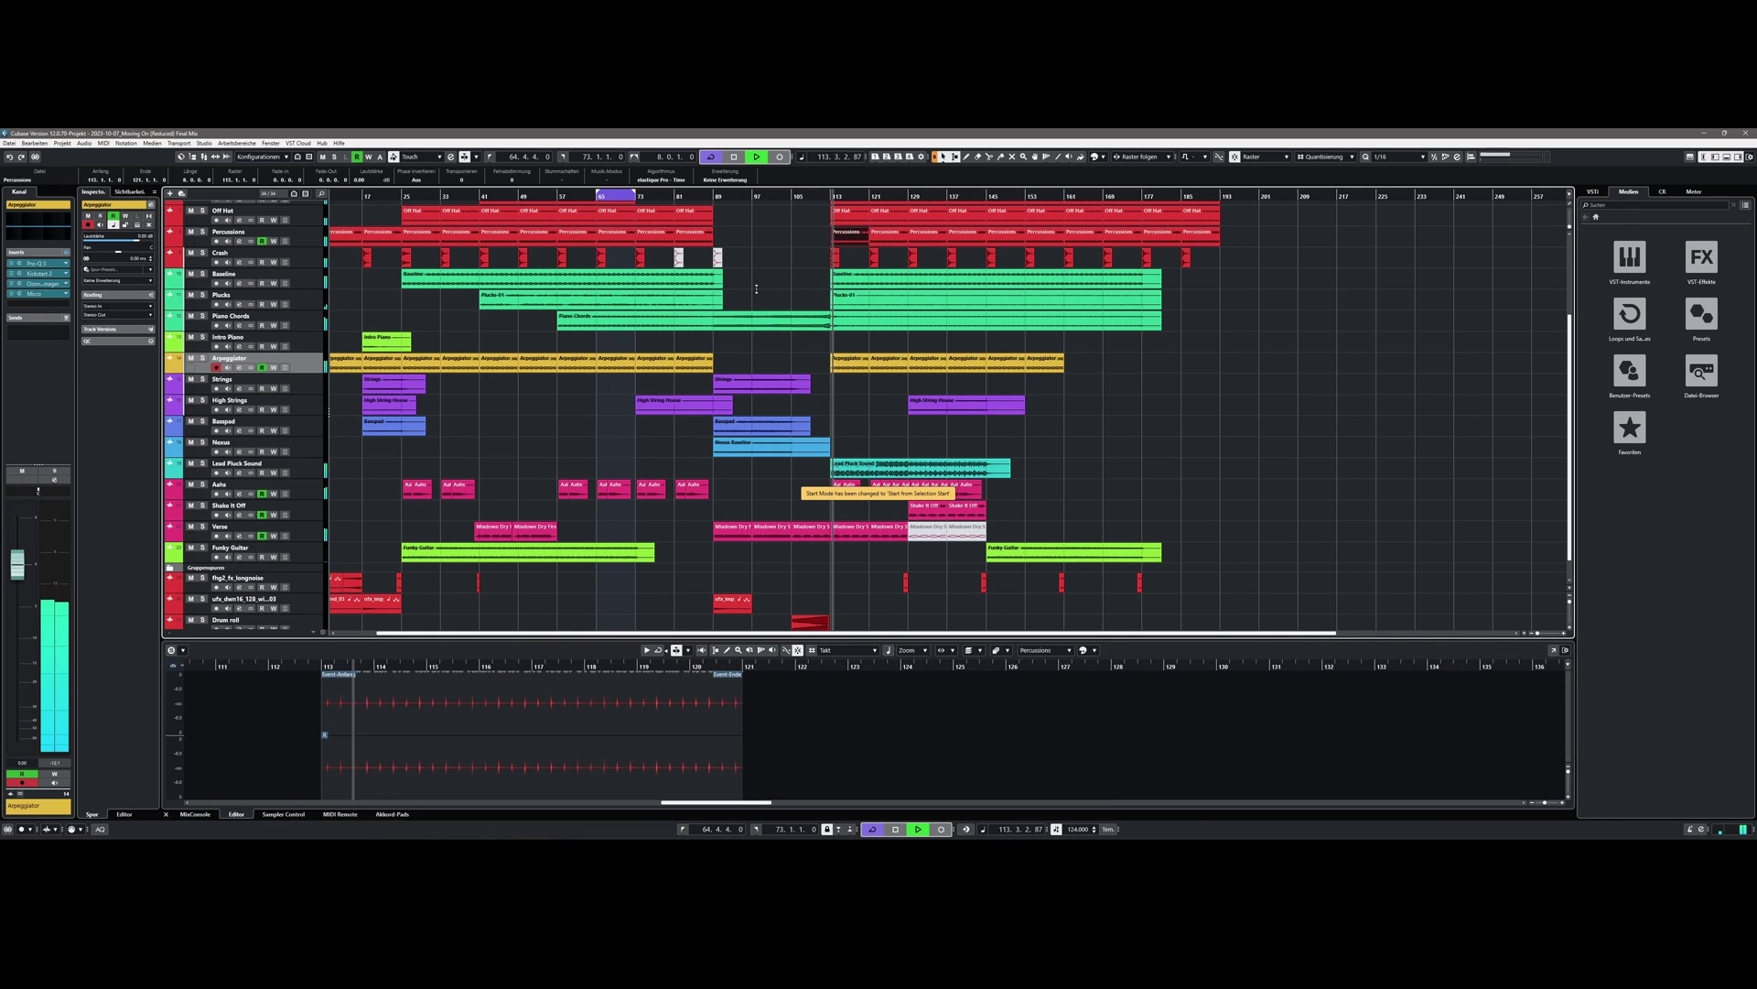
# Step: Play from the High Strings event at bar 129, followed by the Funky Guitar event at bar 145
pyautogui.click(929, 410)
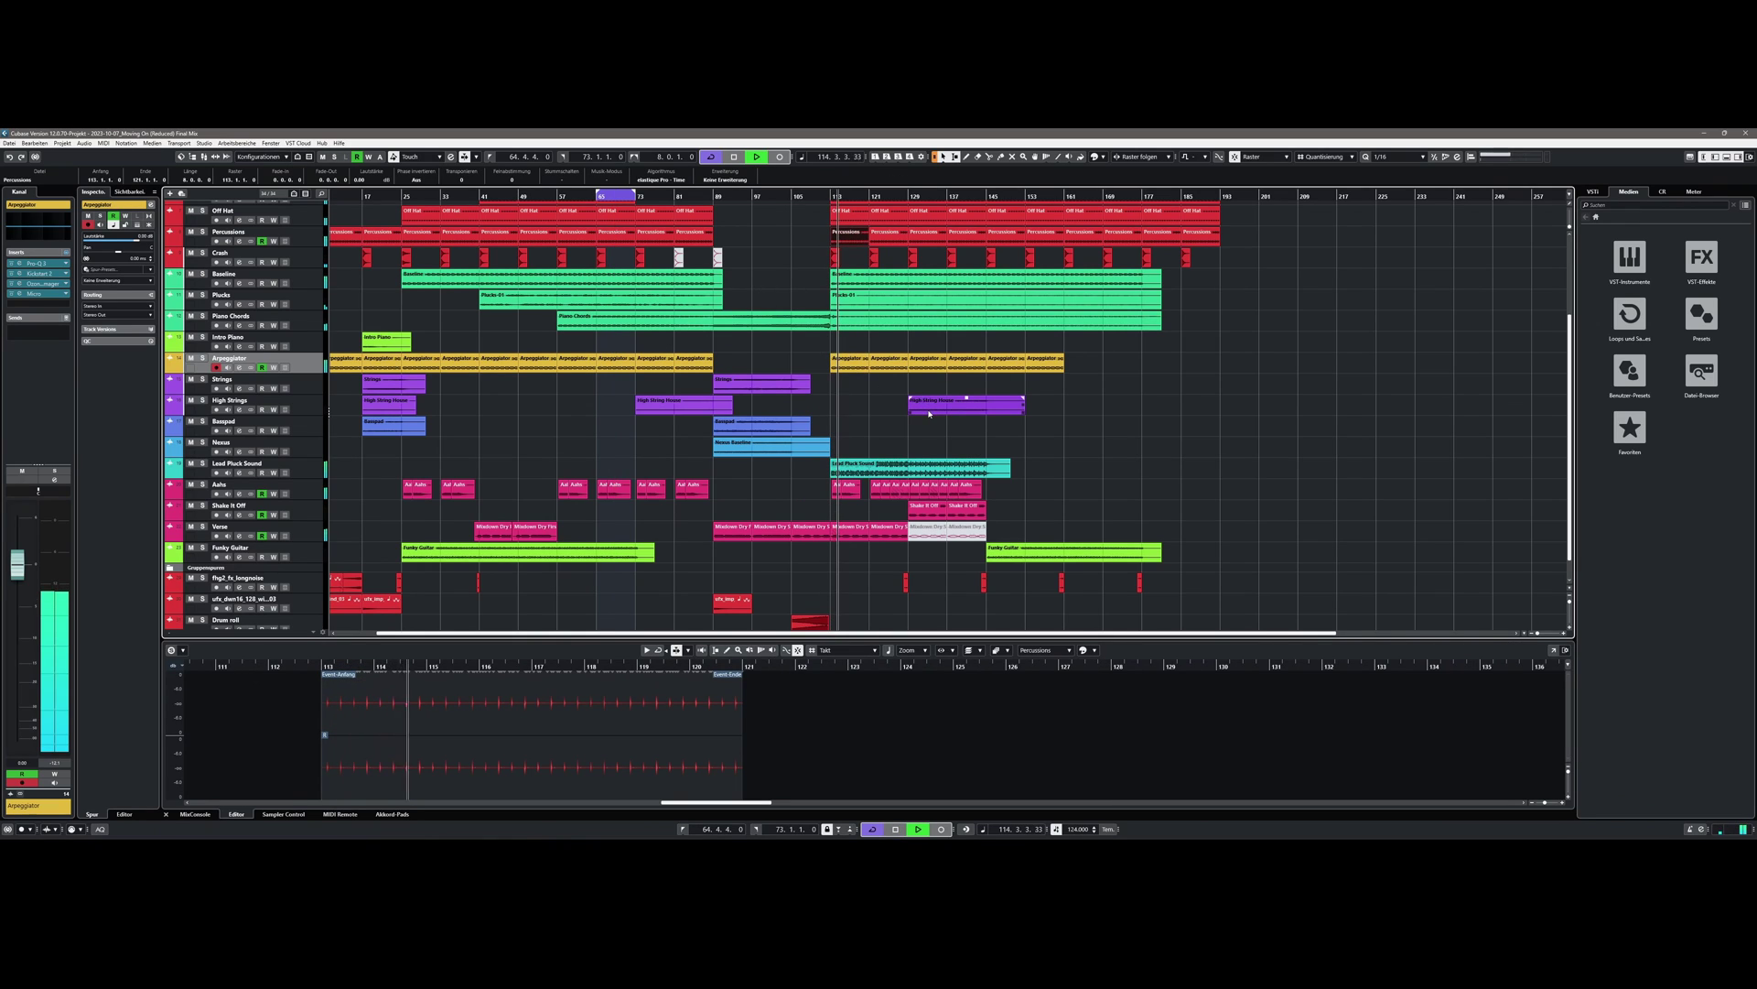
pyautogui.press('space')
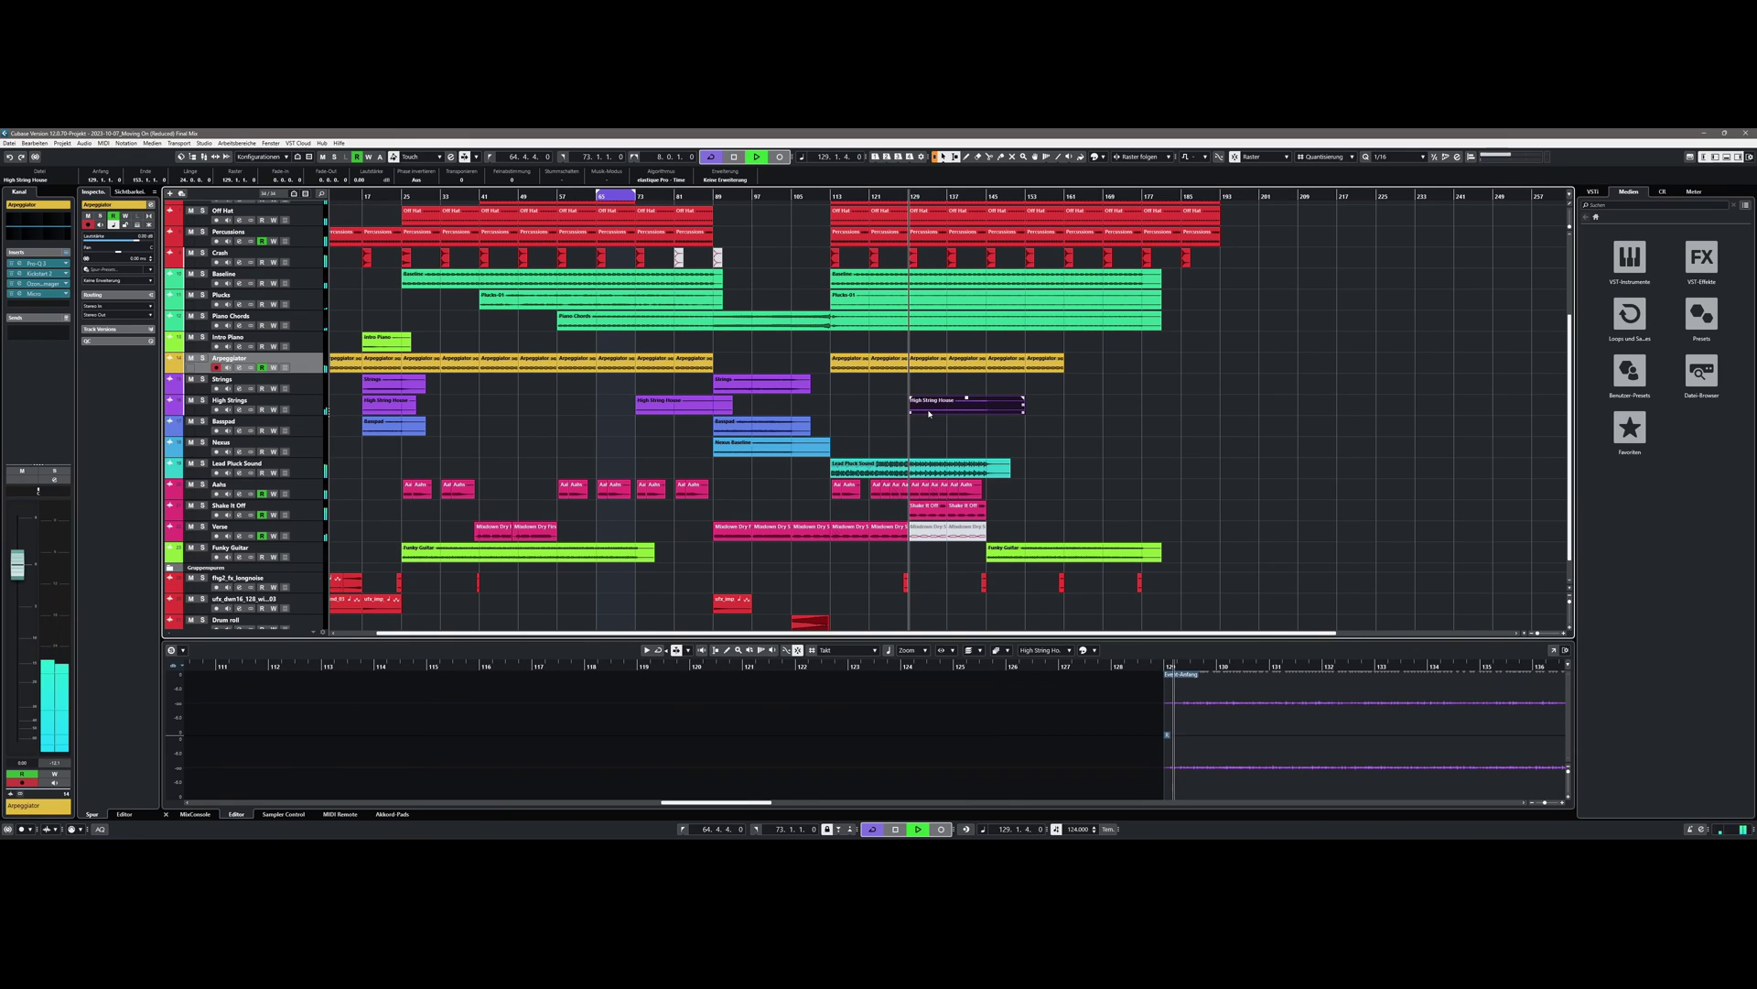
pyautogui.click(1013, 586)
pyautogui.click(1019, 561)
pyautogui.press('space')
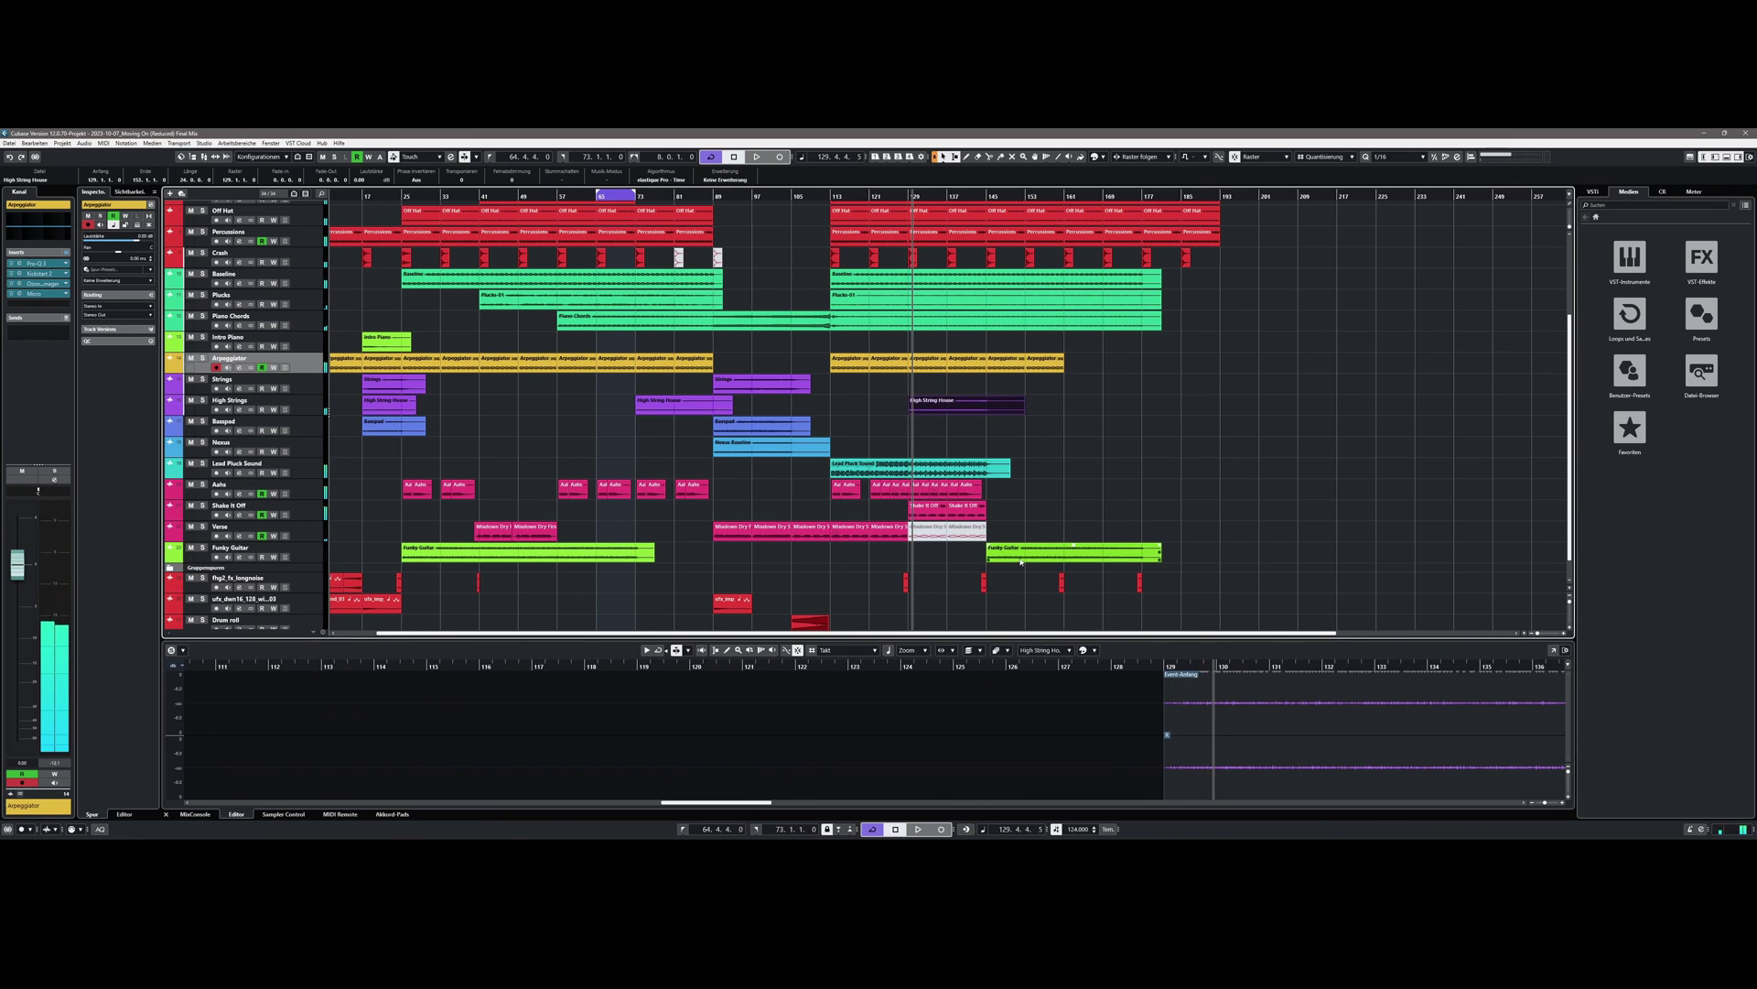
pyautogui.click(1020, 561)
pyautogui.press('space')
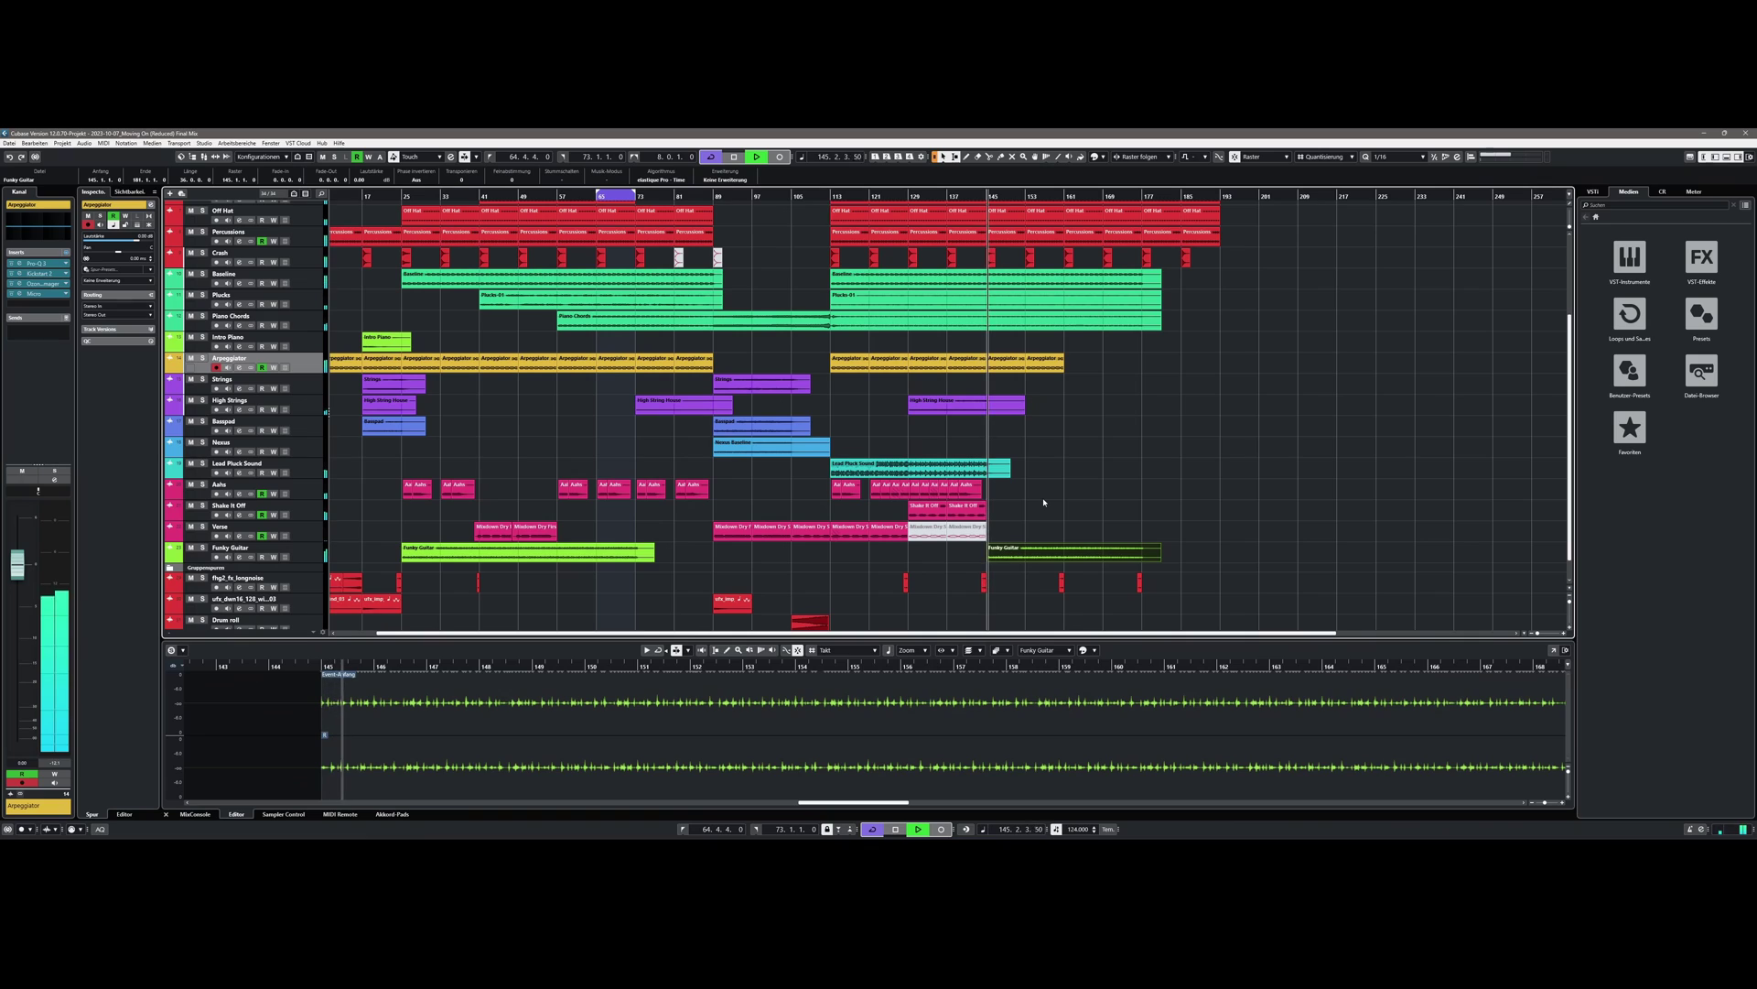
# Step: Set the transport start mode to begin at the selection or cycle start and play from the selected Funky Guitar event
pyautogui.click(203, 143)
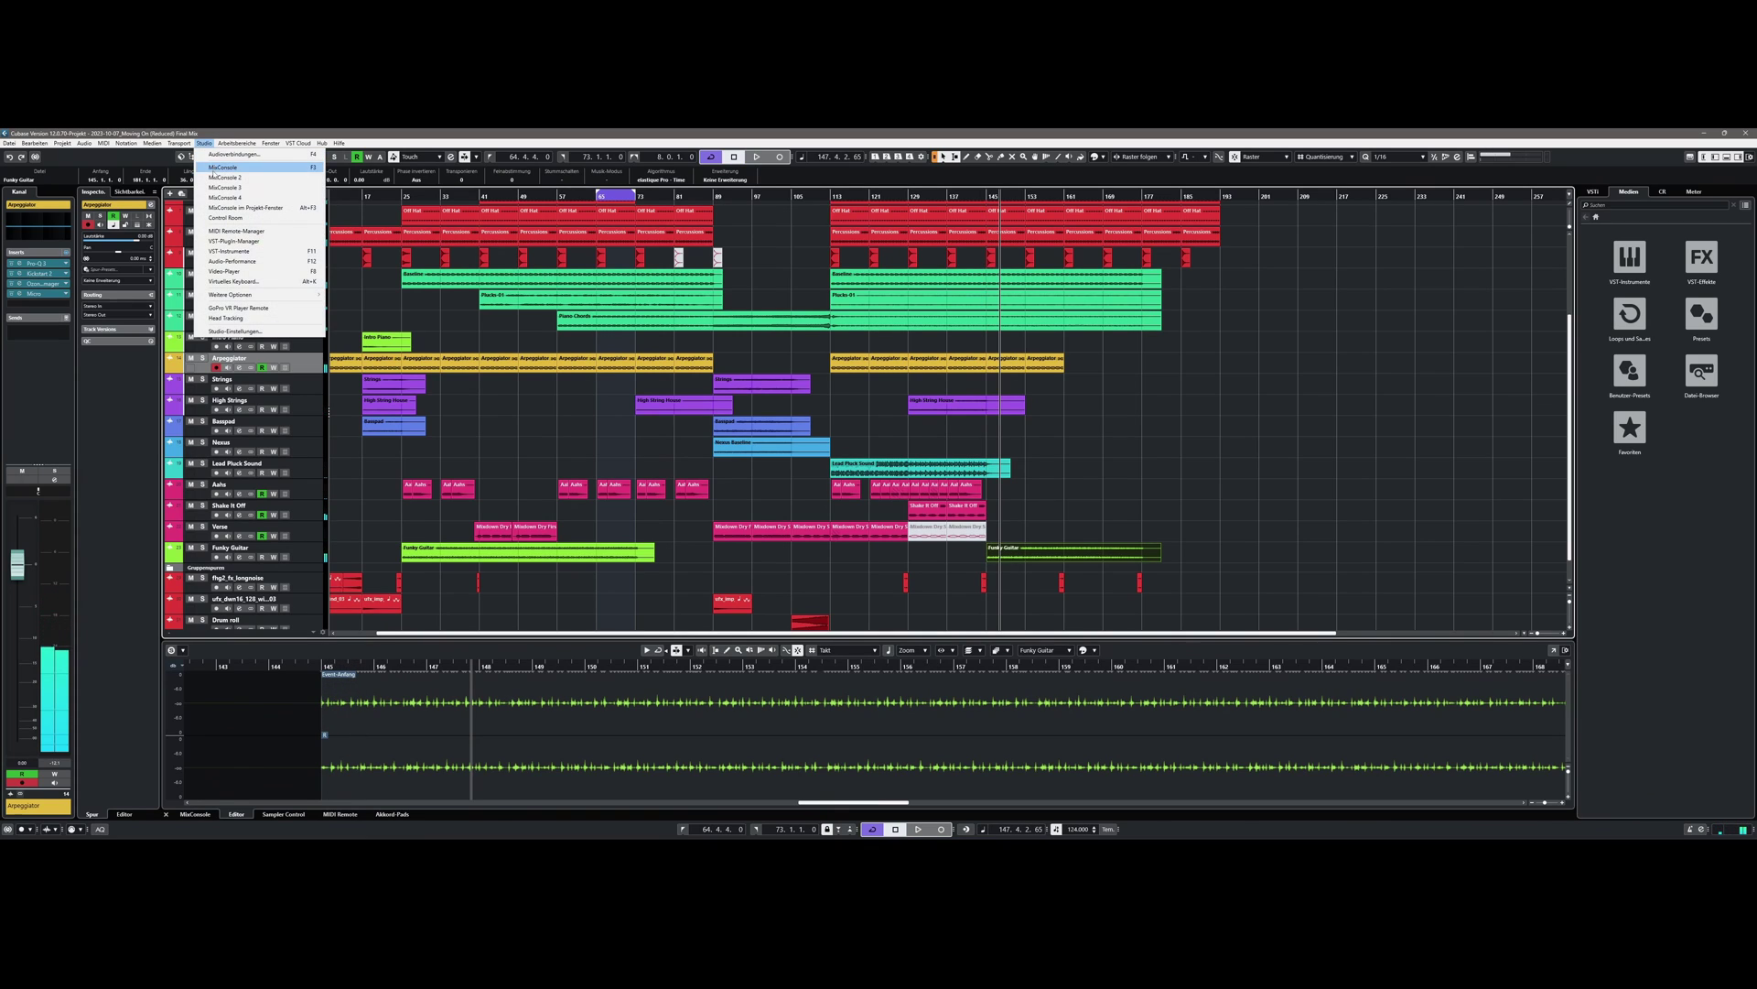
pyautogui.moveTo(178, 143)
pyautogui.moveTo(296, 184)
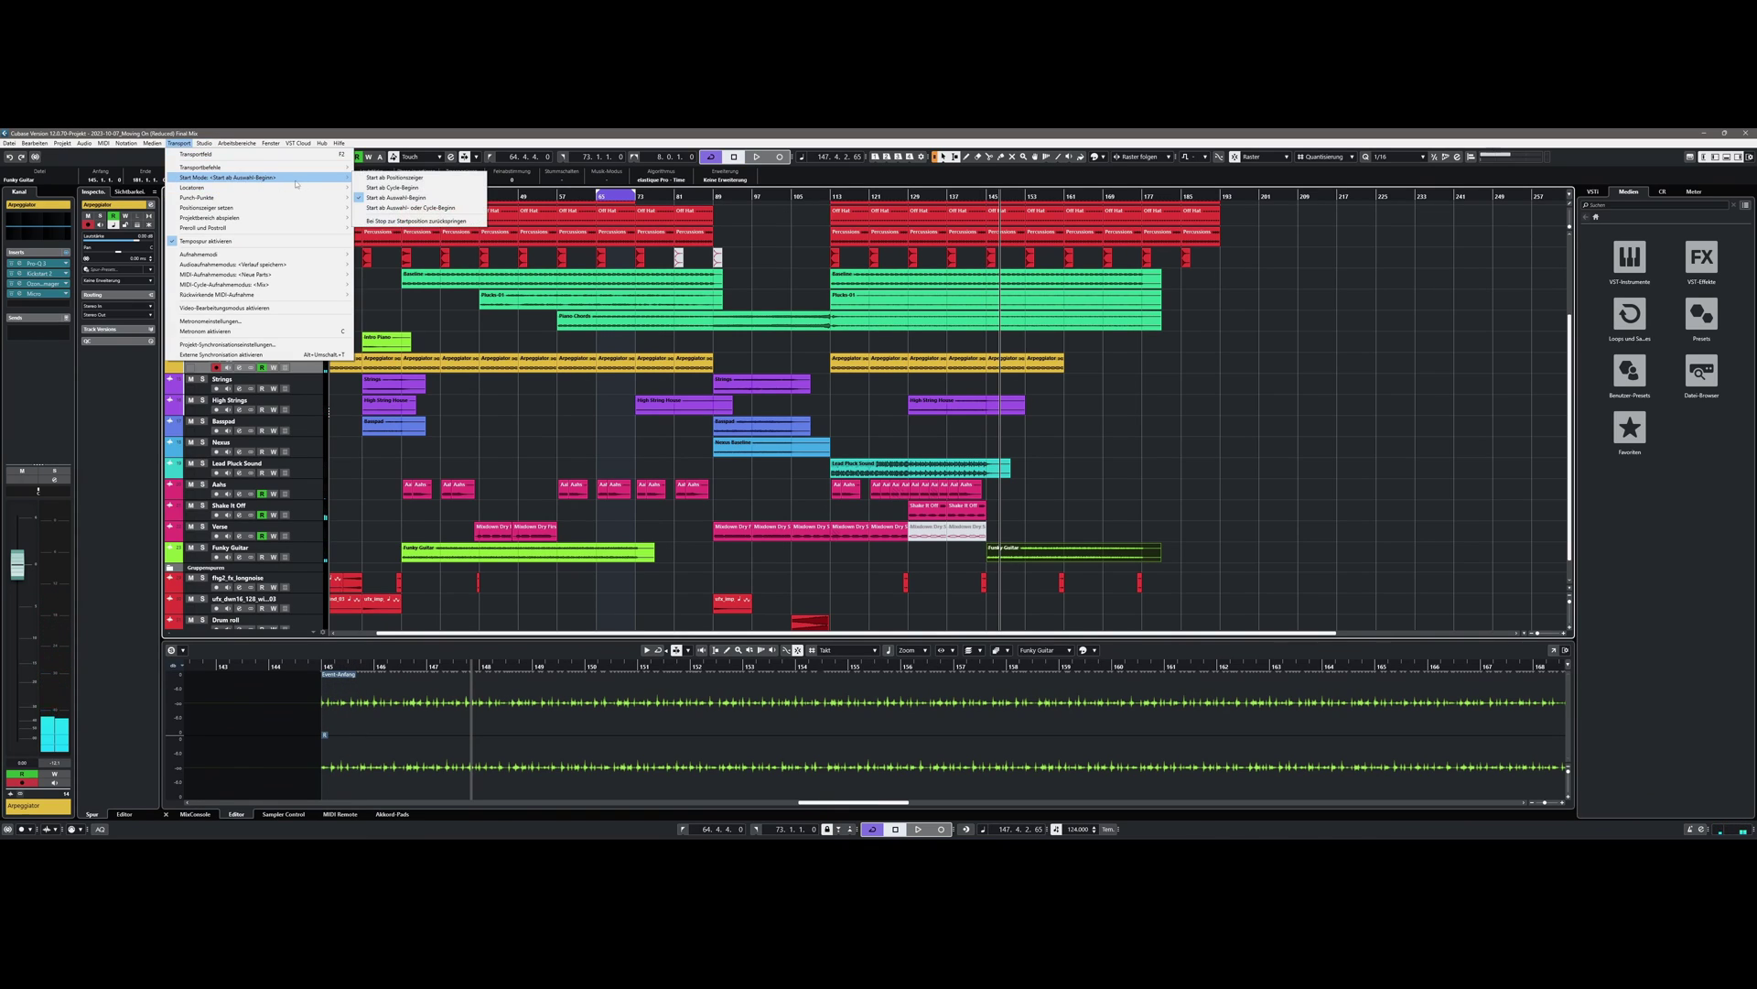
pyautogui.click(373, 208)
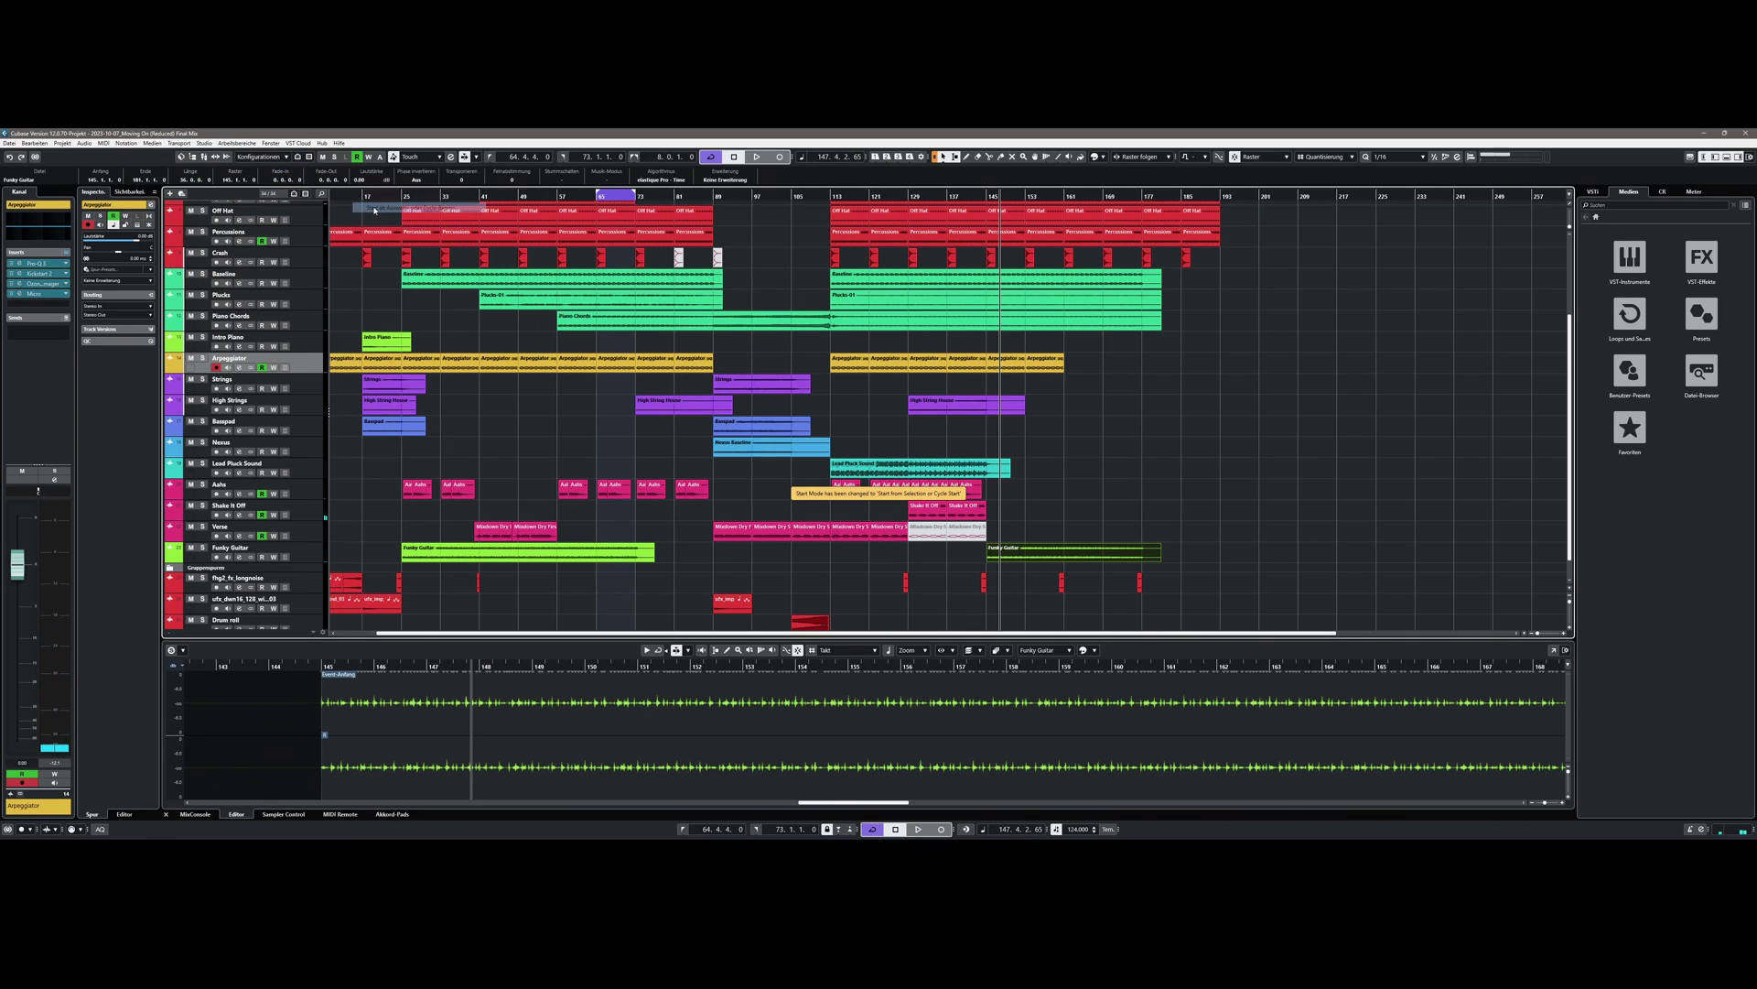
pyautogui.press('space')
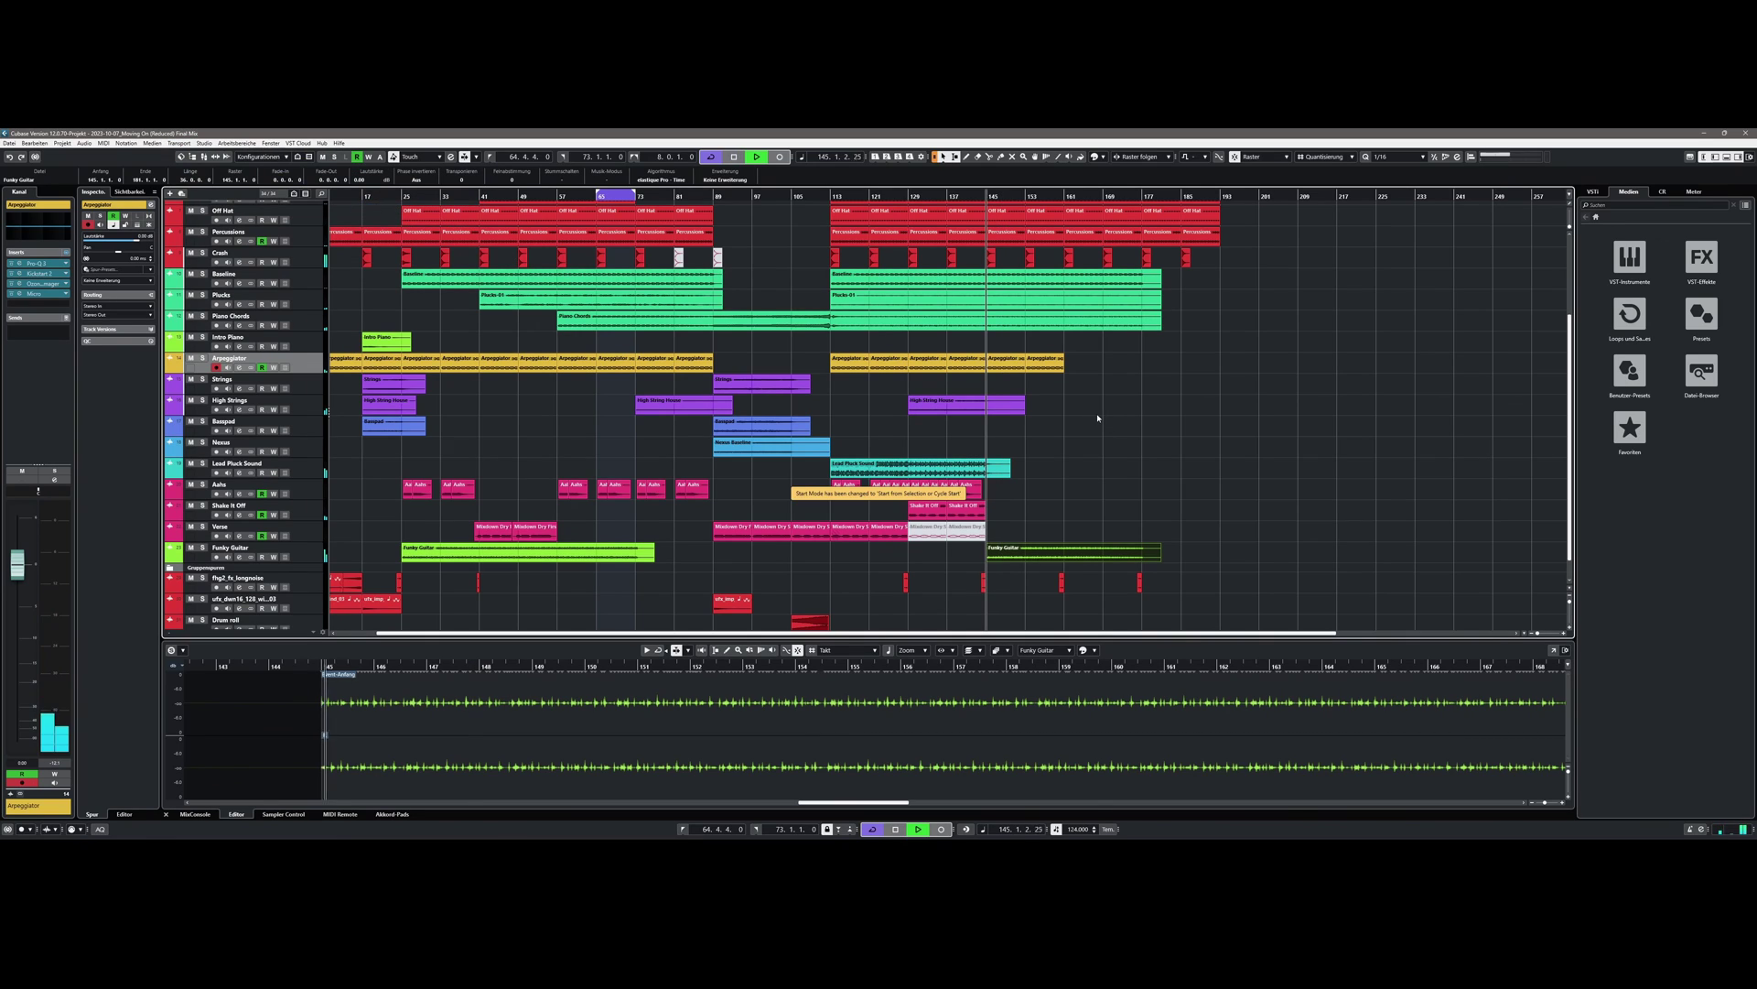
# Step: Play from the Baseline event at bar 113, stop playback and clear the event selection
pyautogui.click(856, 286)
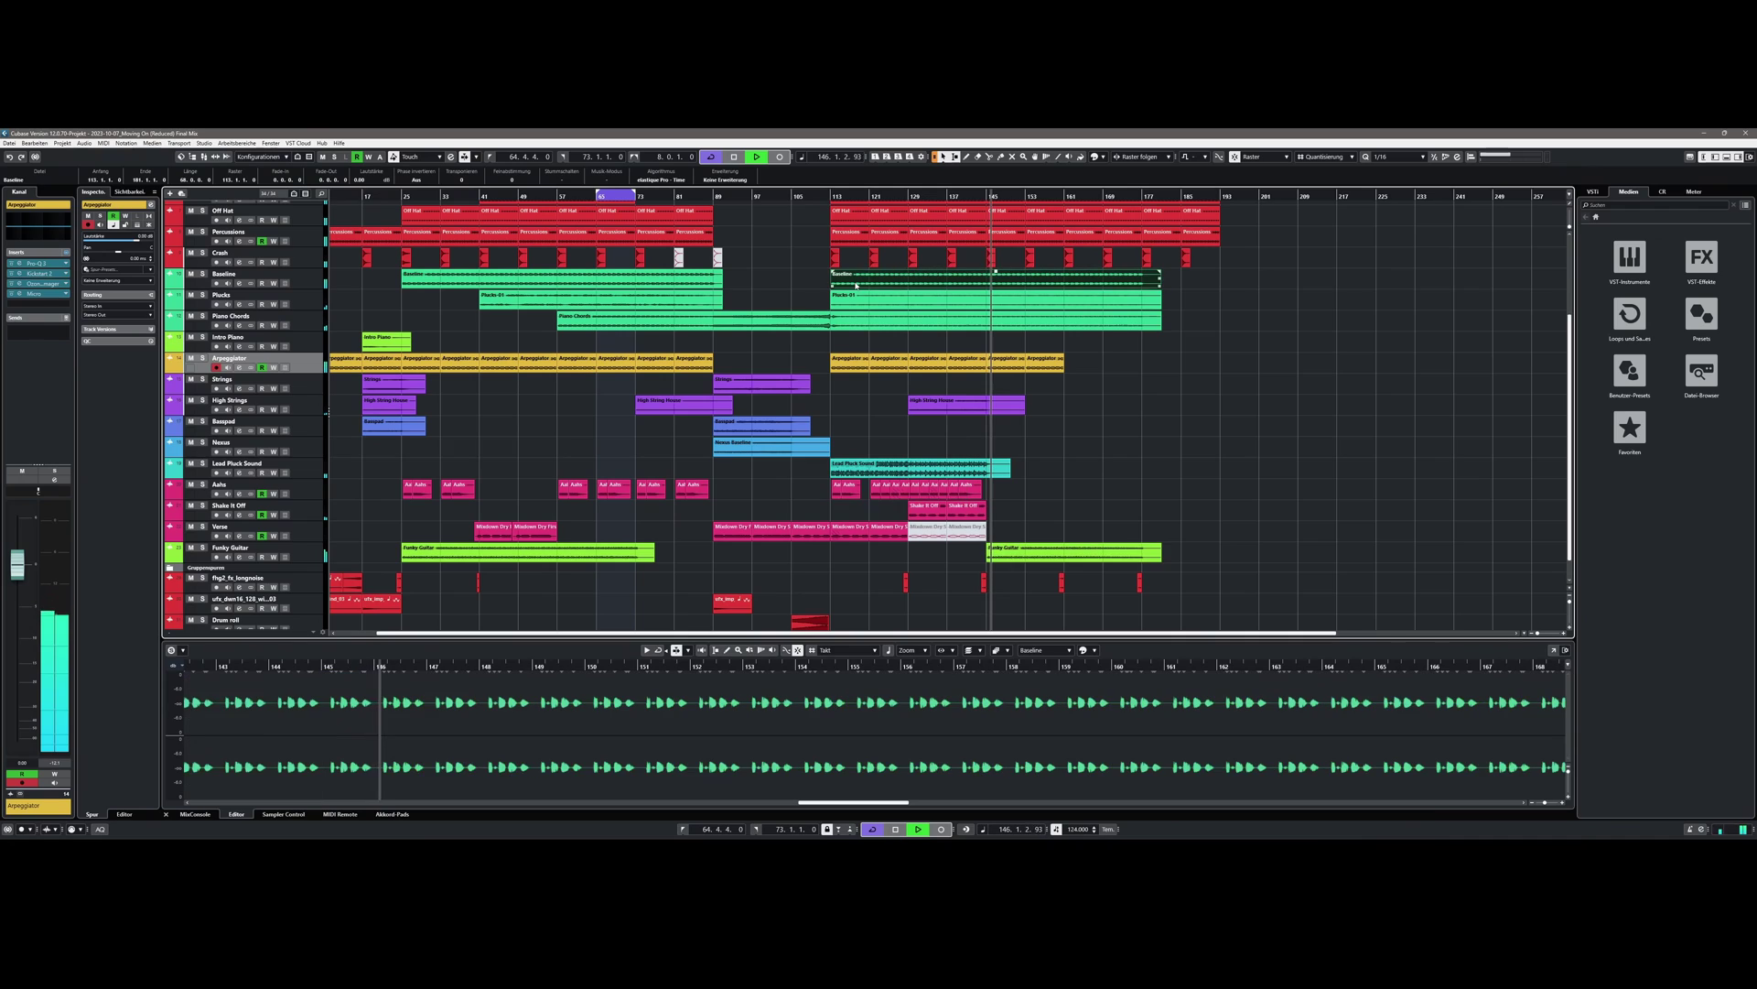
pyautogui.press('space')
pyautogui.press('space')
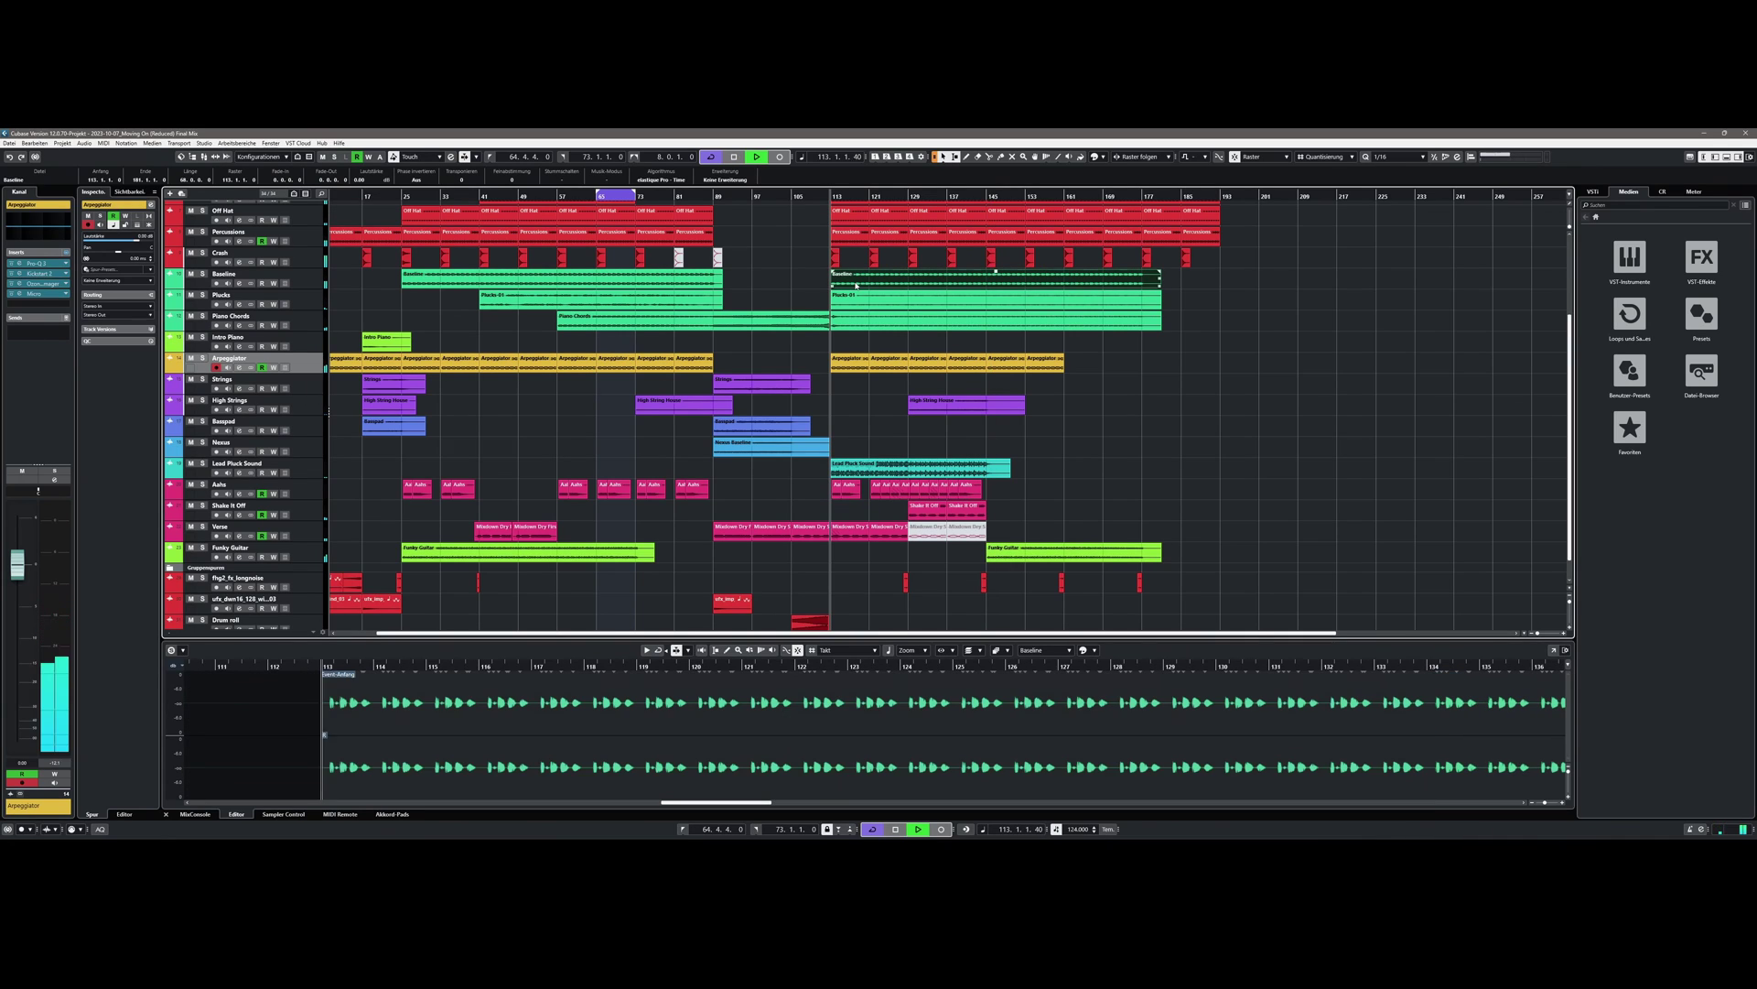
pyautogui.press('space')
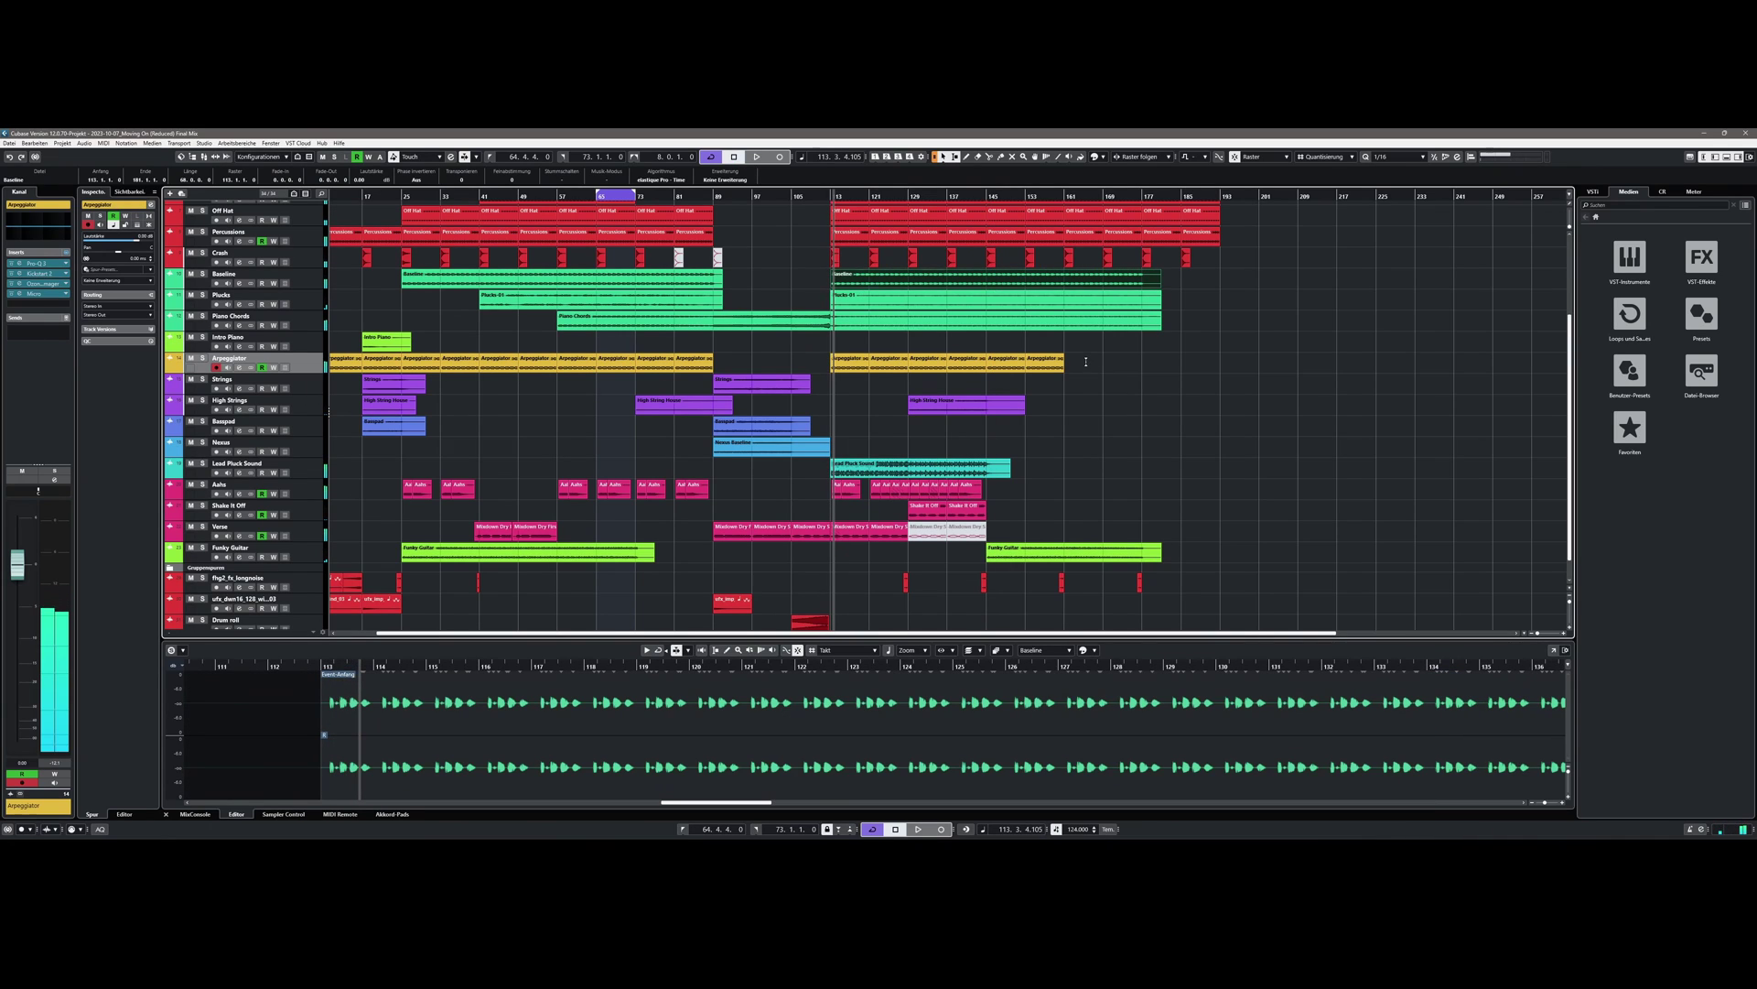
pyautogui.click(1087, 361)
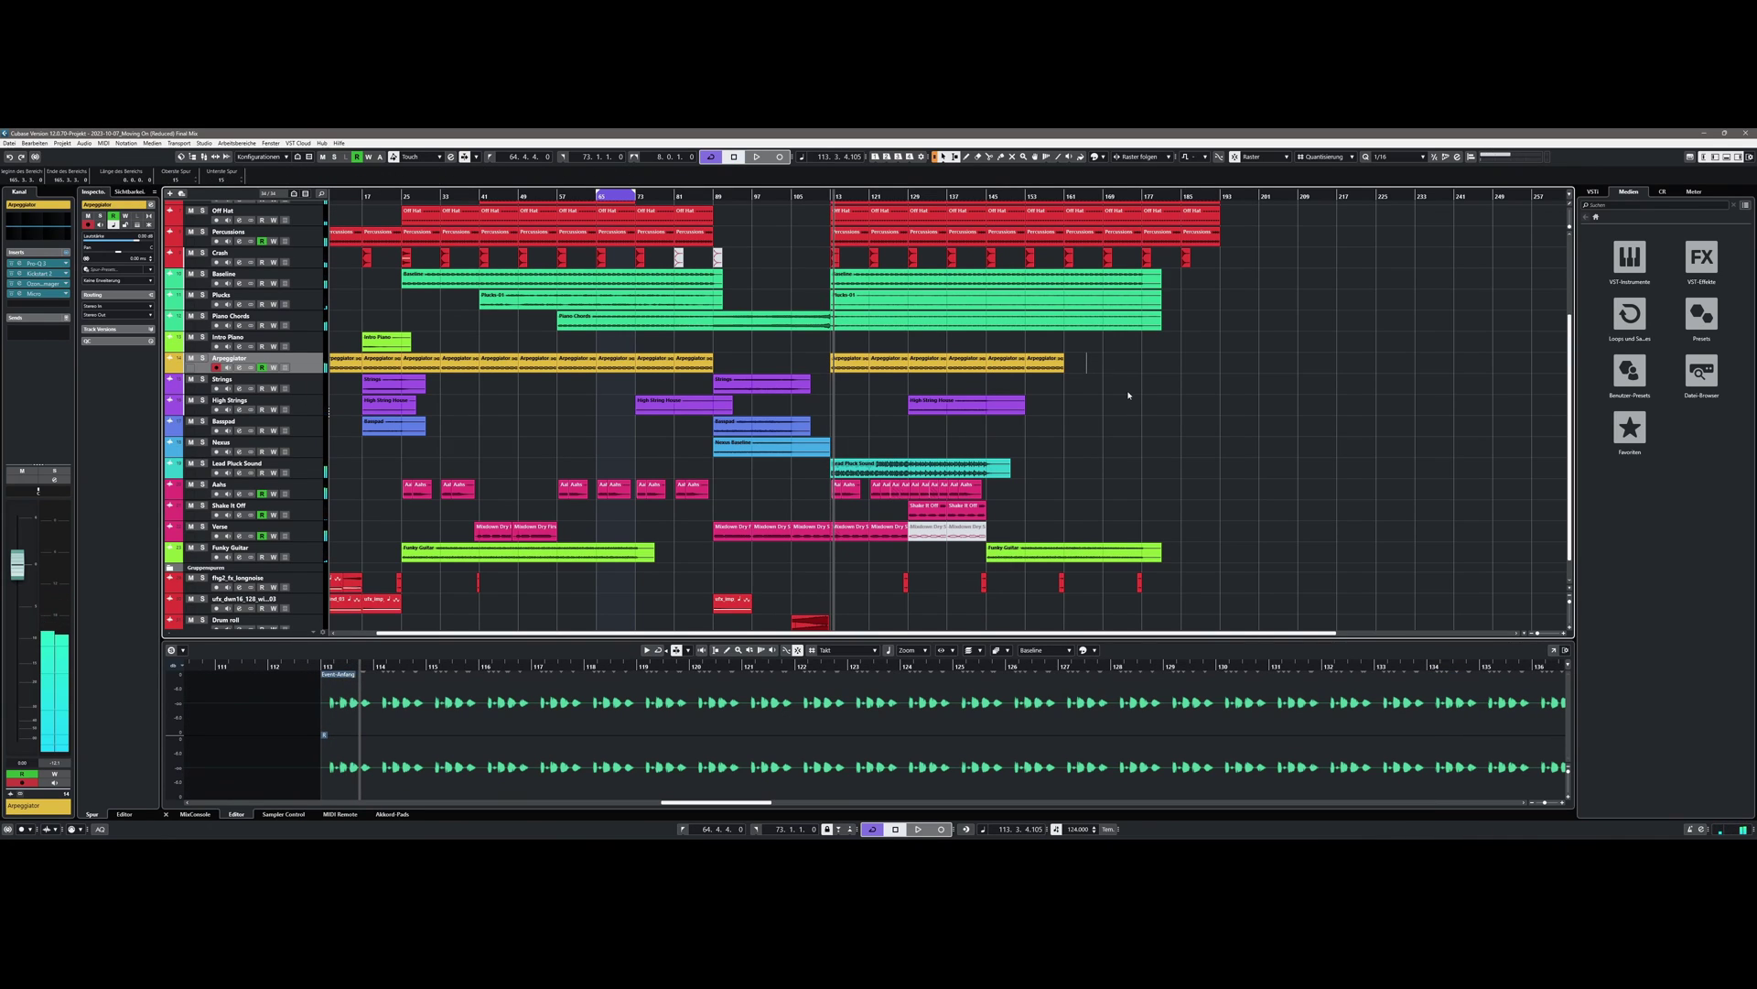
# Step: Tap in a new tempo and insert it into the tempo track at the cursor position in bar 69
pyautogui.click(1109, 829)
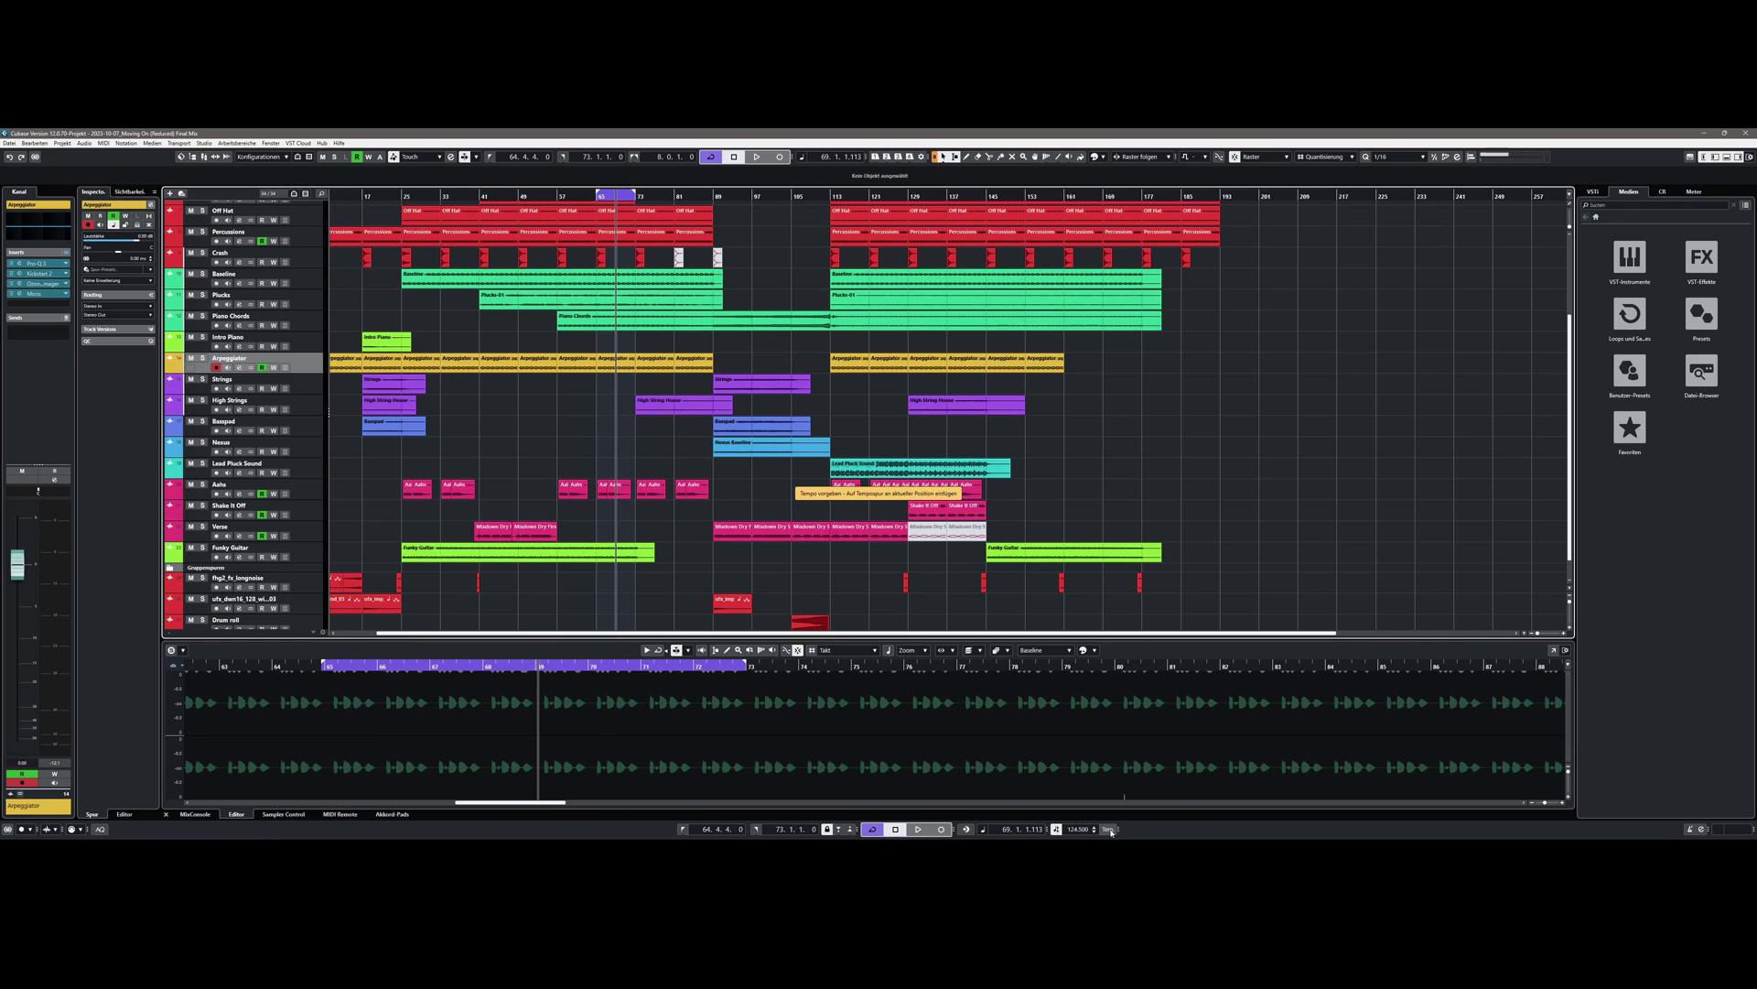
pyautogui.click(1109, 829)
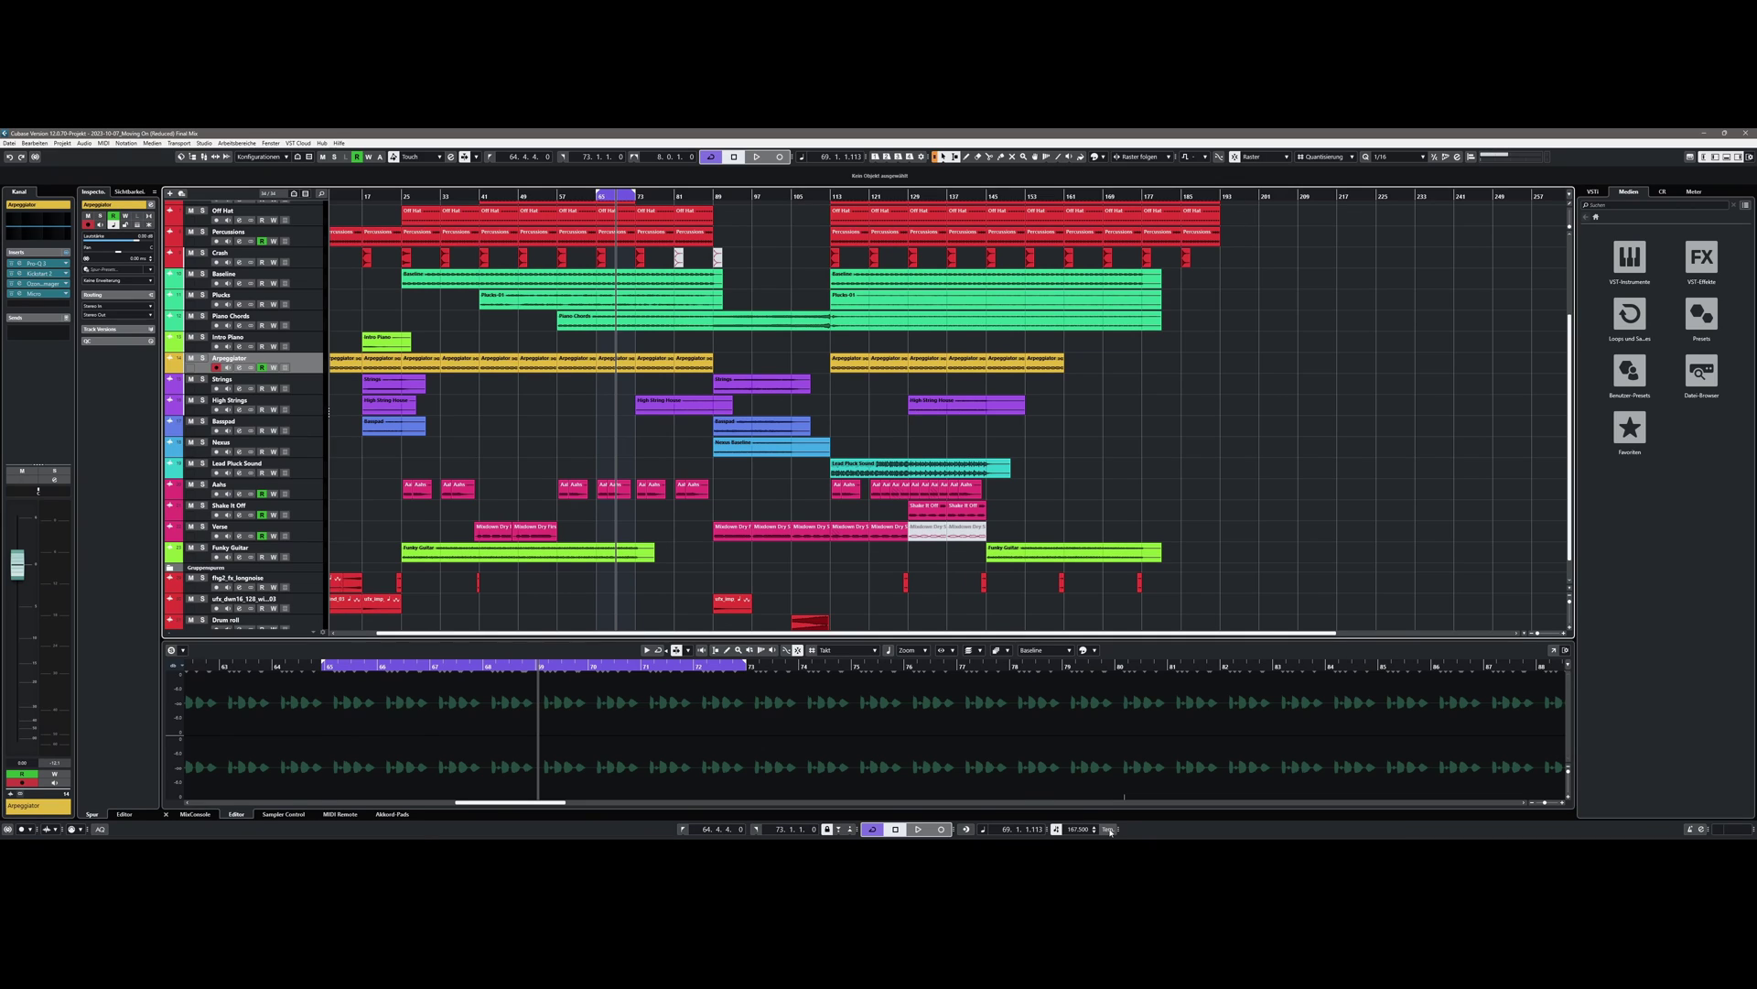
# Step: Add a tempo track below the Arpeggiator track and increase its height
pyautogui.scroll(-1, 696, 412)
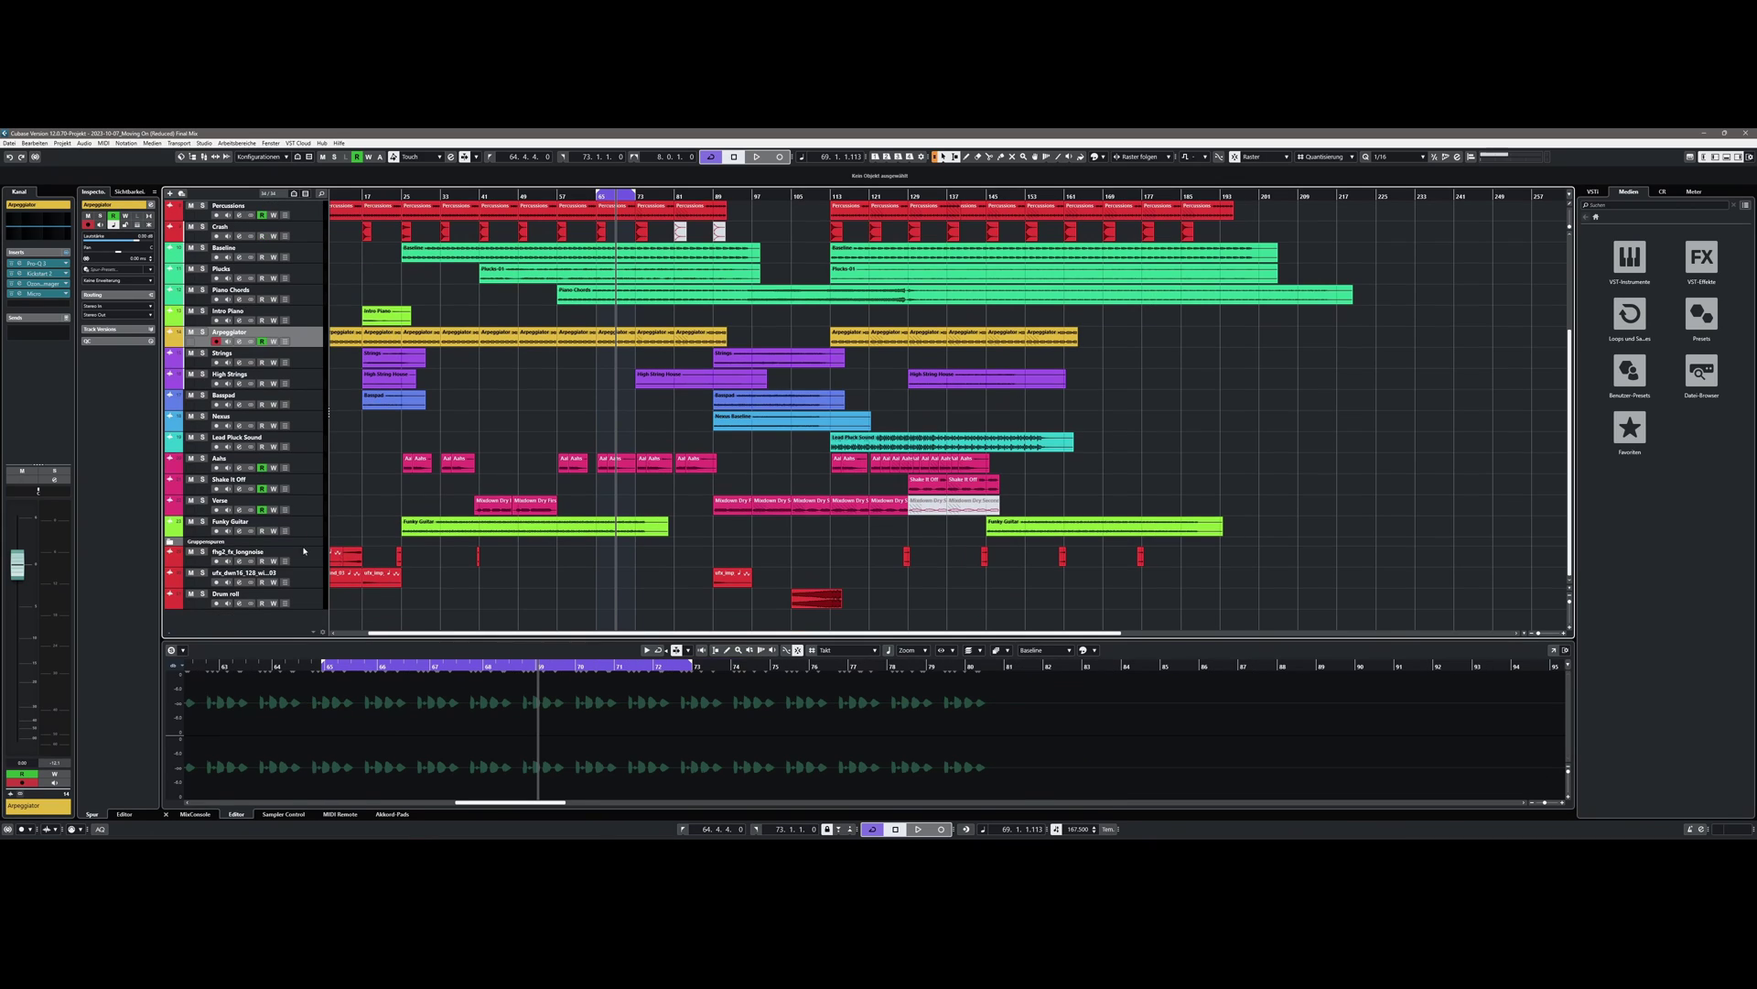
pyautogui.rightClick(277, 371)
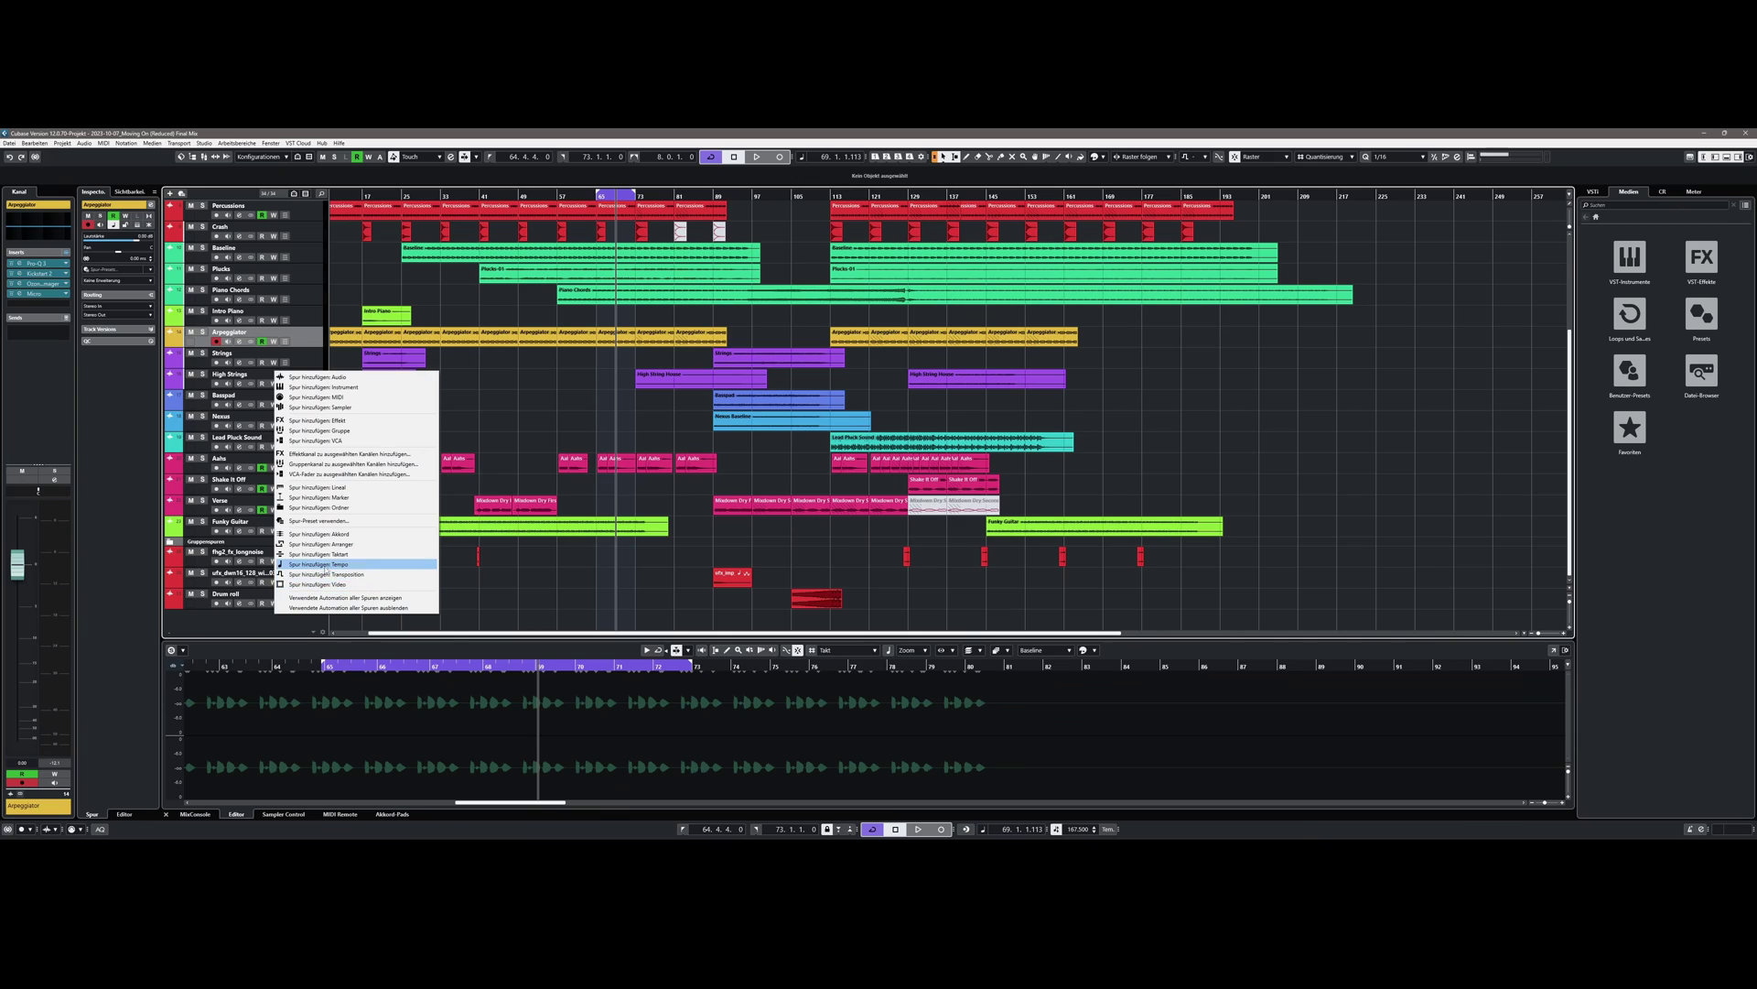
pyautogui.click(318, 564)
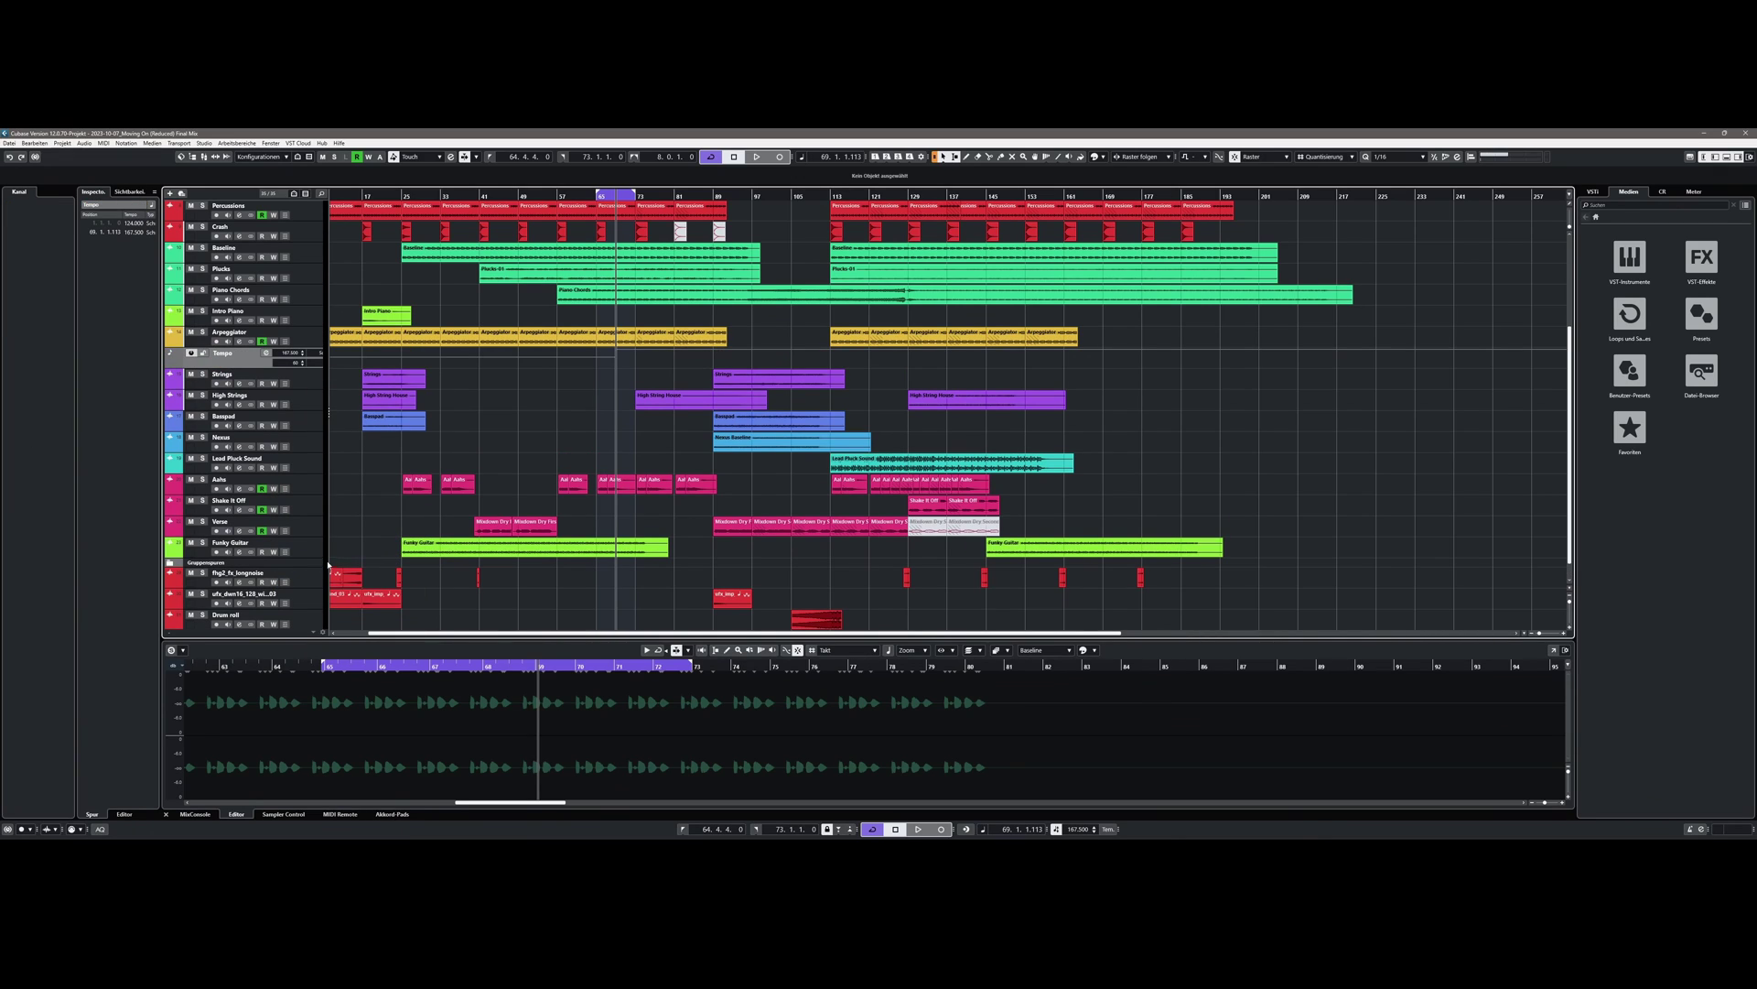
pyautogui.moveTo(261, 370); pyautogui.dragTo(267, 412)
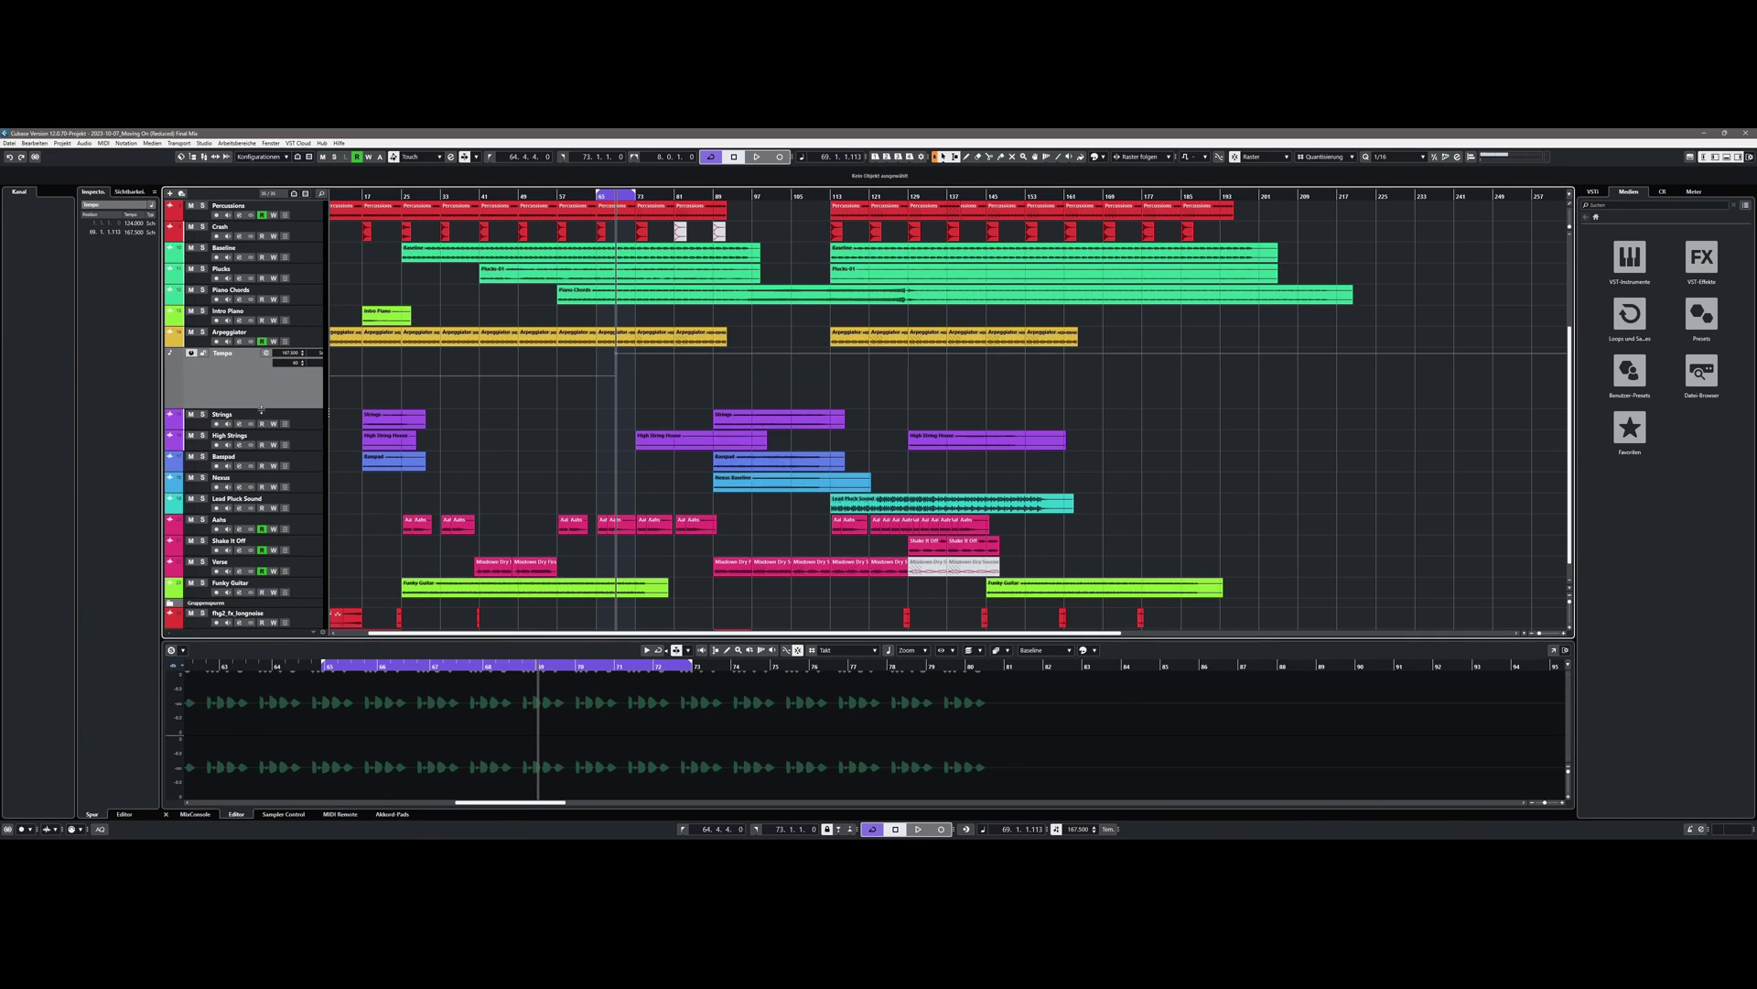
# Step: Place the cursor at 97.3.3.0 and tap another tempo into the tempo track there
pyautogui.click(756, 196)
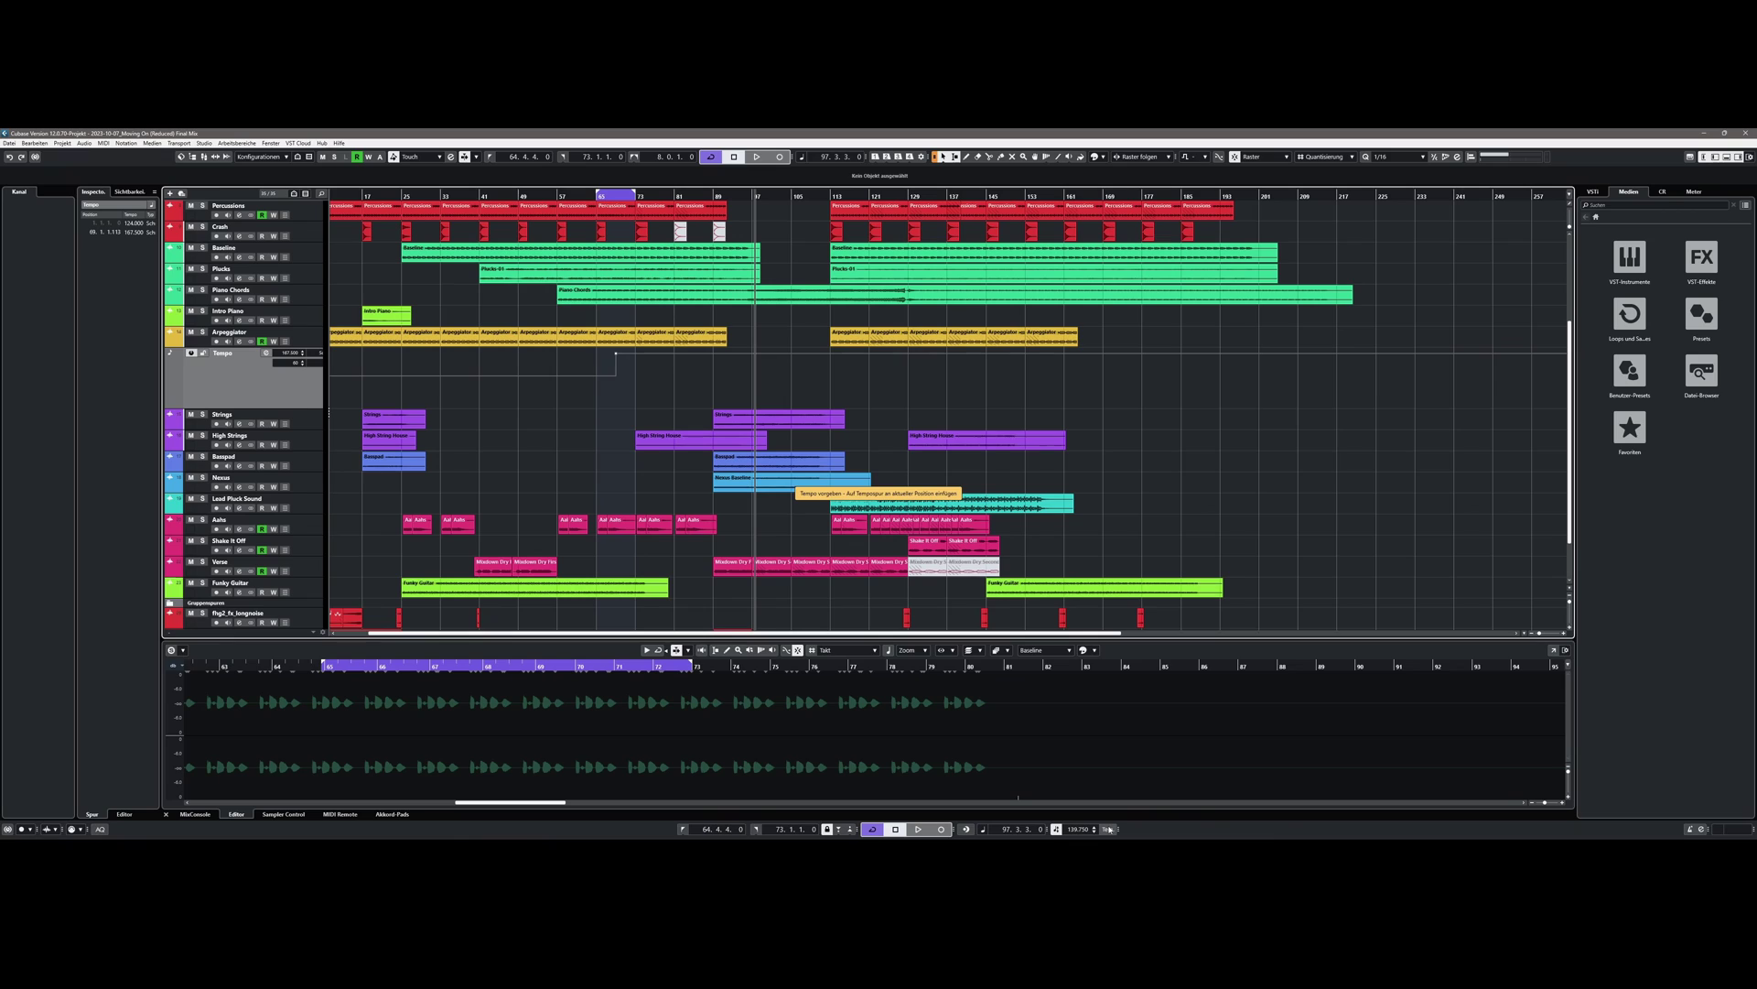
pyautogui.click(1109, 829)
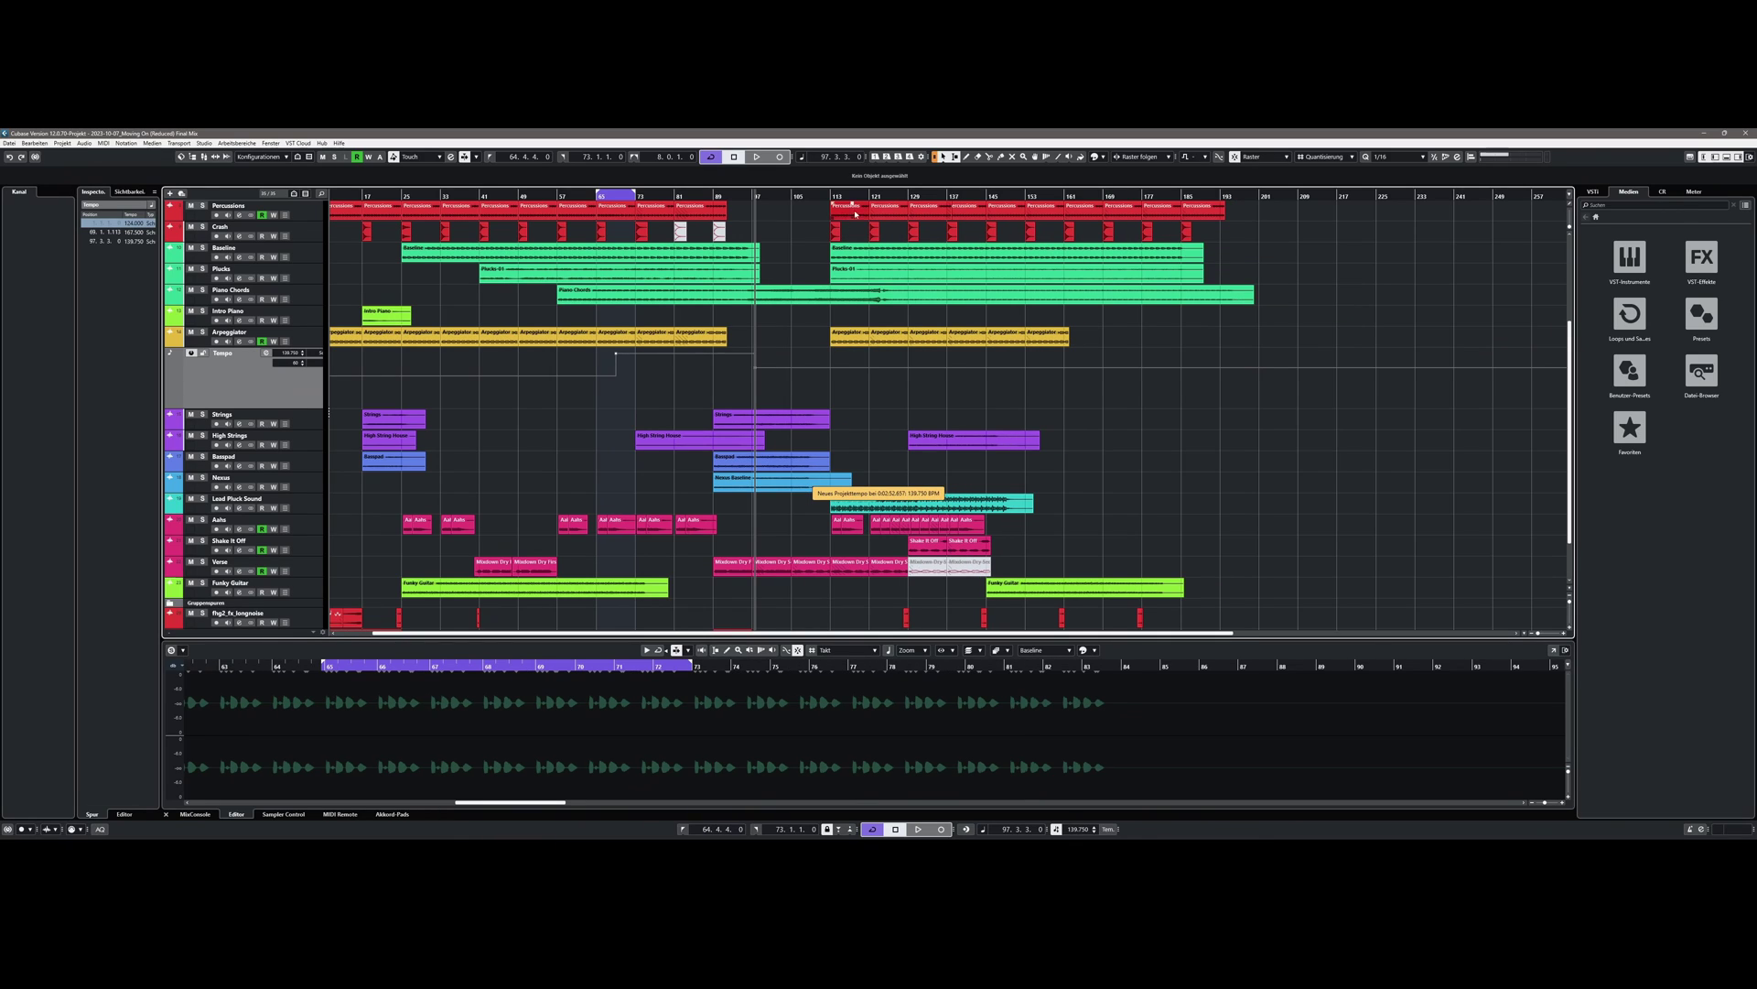
pyautogui.click(884, 196)
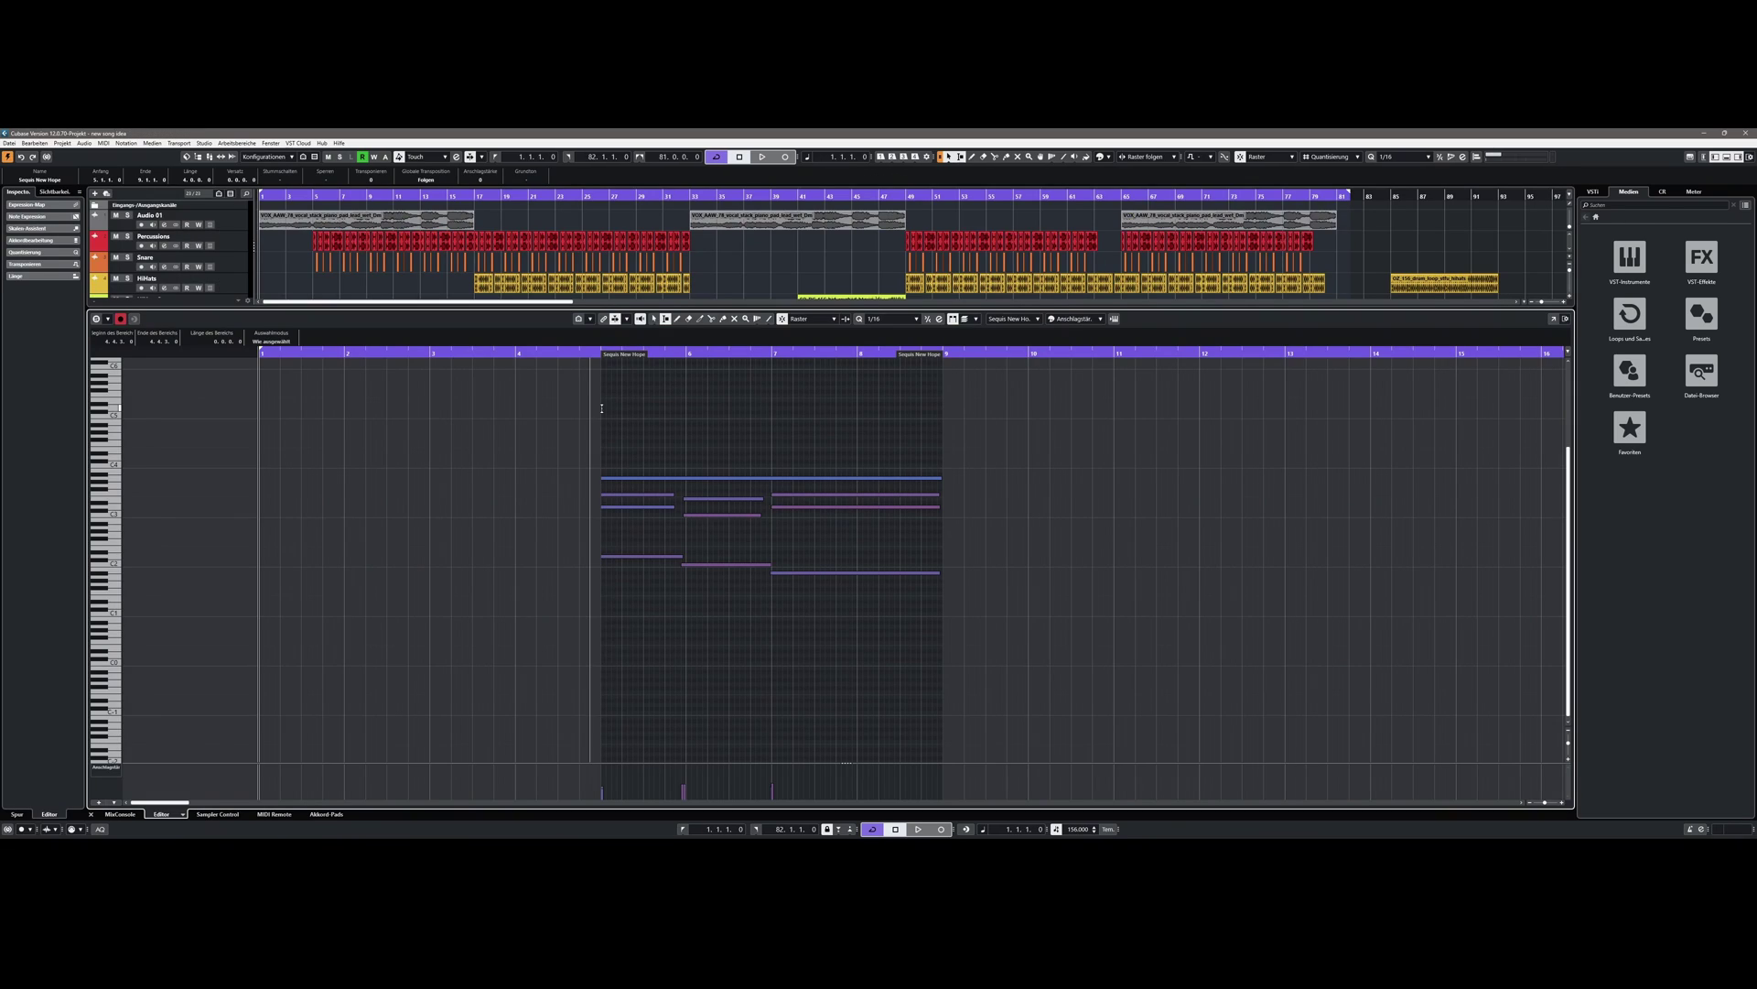
# Step: Range-select the Key Editor part from bar 5 to bar 9 across all pitches, and extend the selection around its controller lane
pyautogui.moveTo(600, 458); pyautogui.dragTo(941, 455)
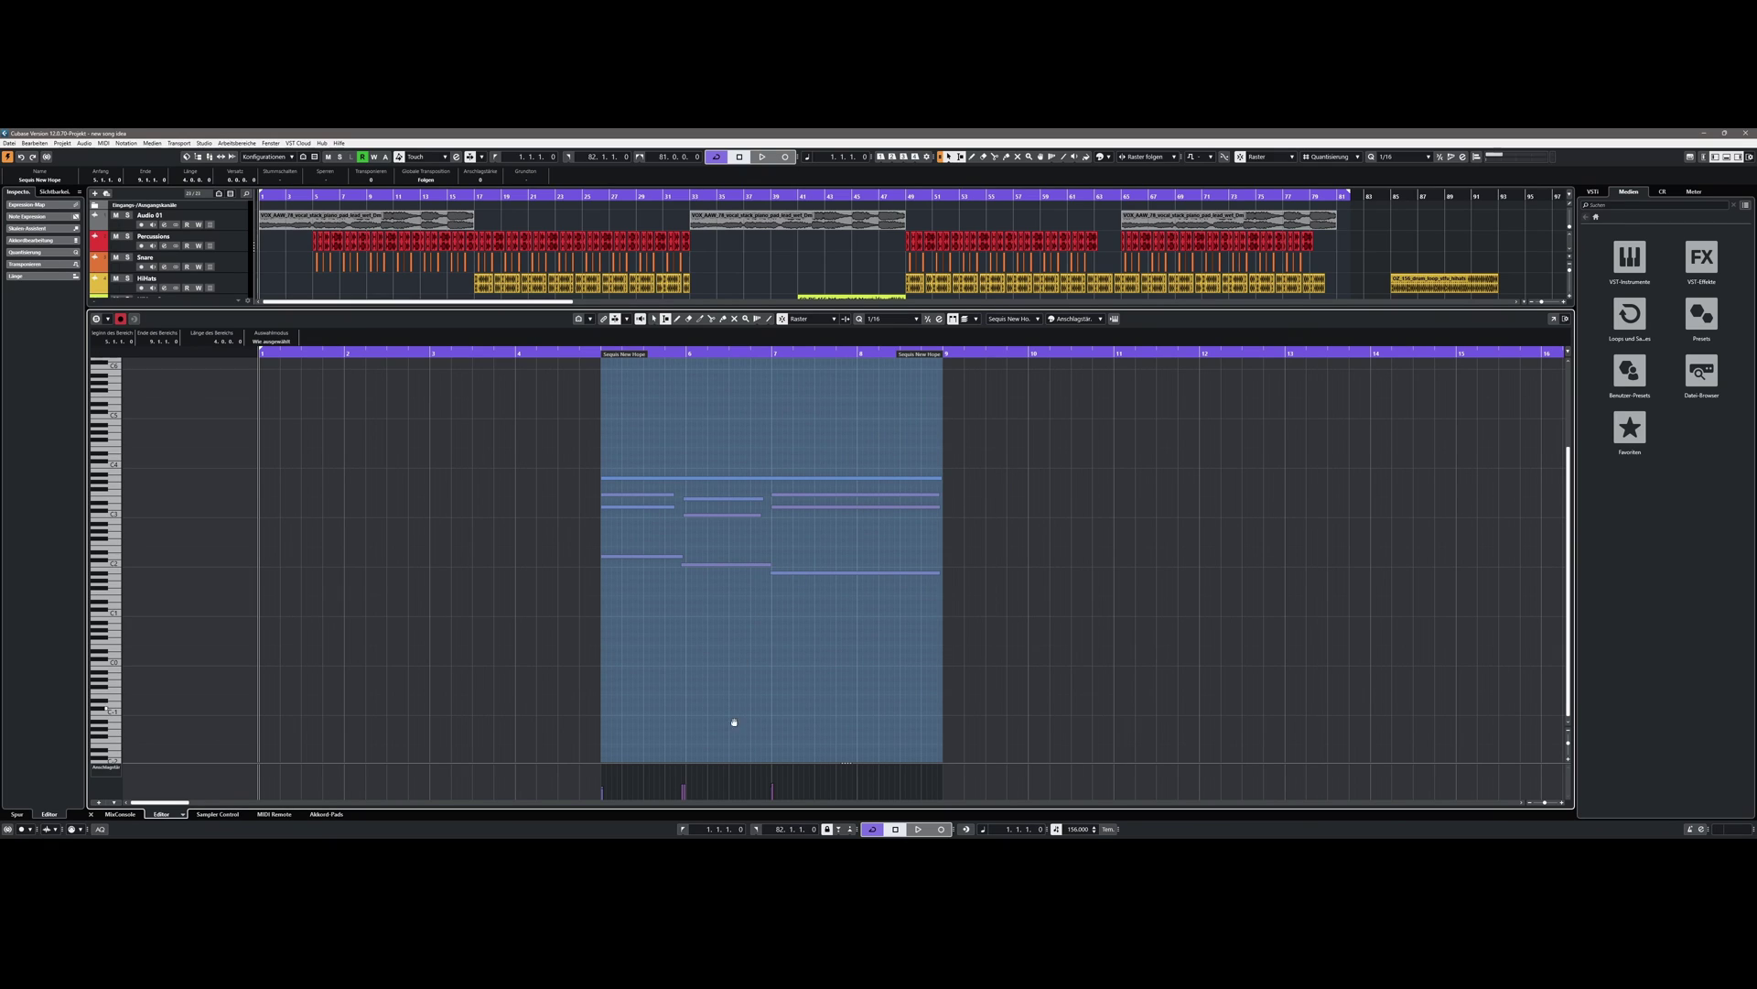
pyautogui.moveTo(725, 762); pyautogui.dragTo(940, 674)
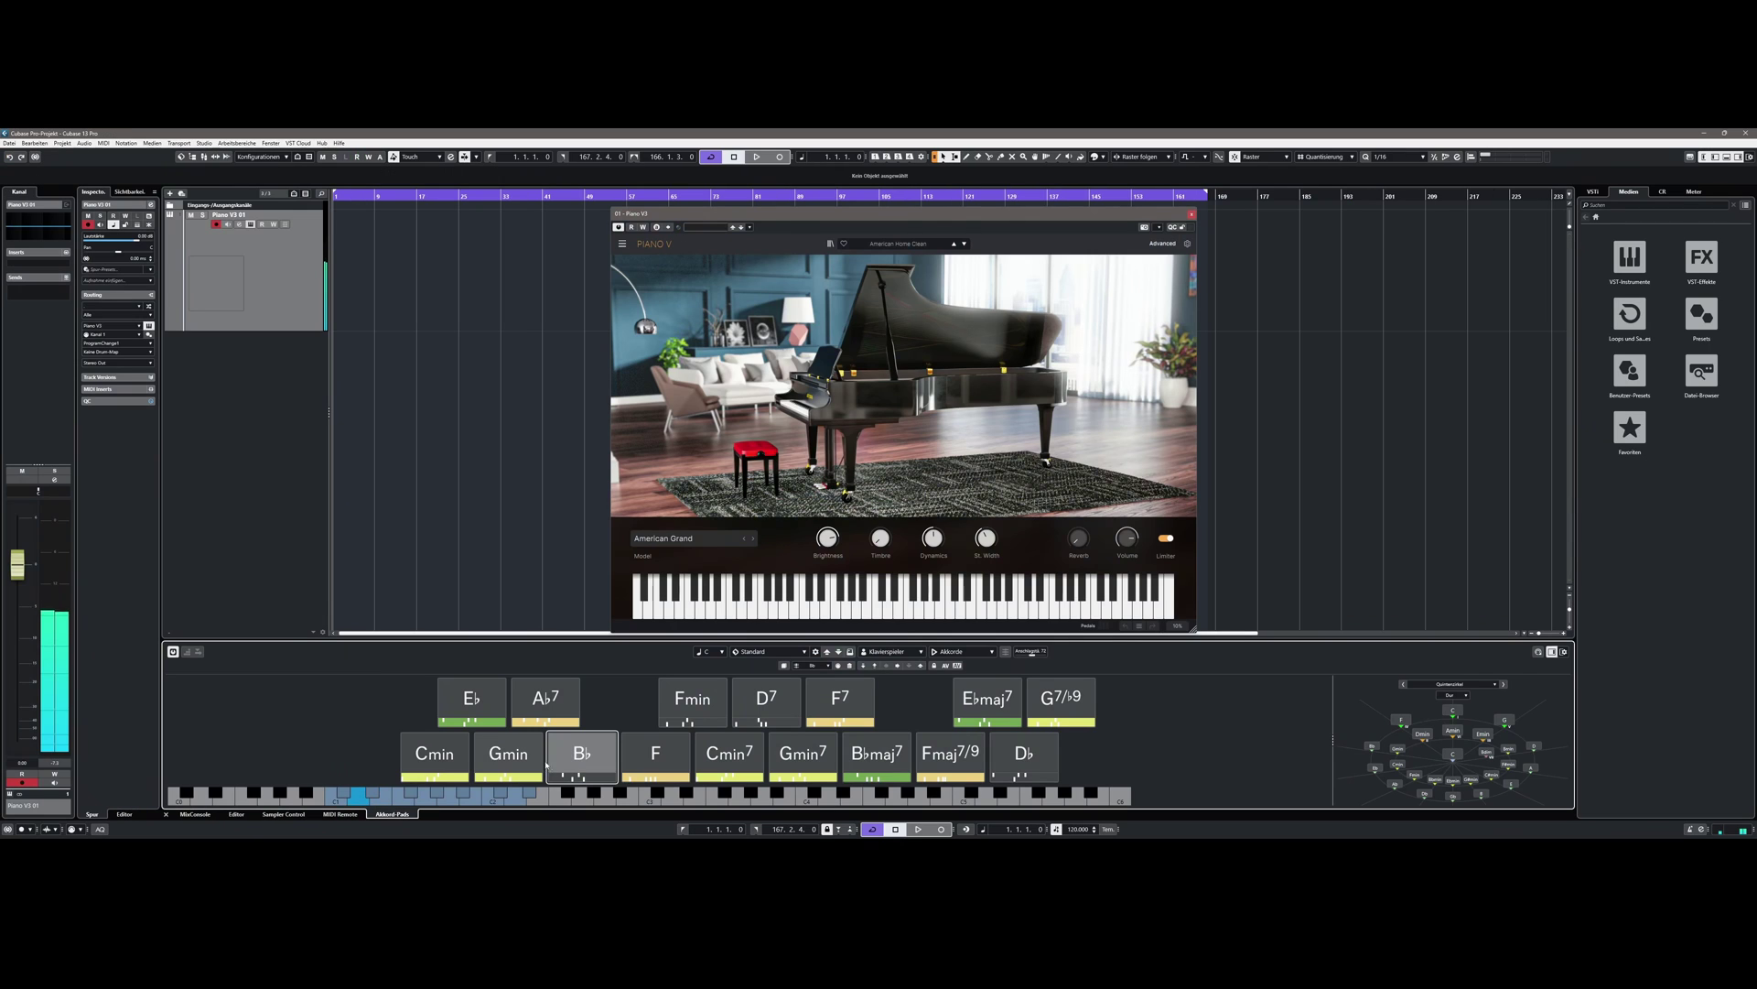
# Step: Play the Gmin, E♭, F and B♭ chord pads through the Piano V3 instrument
pyautogui.click(508, 753)
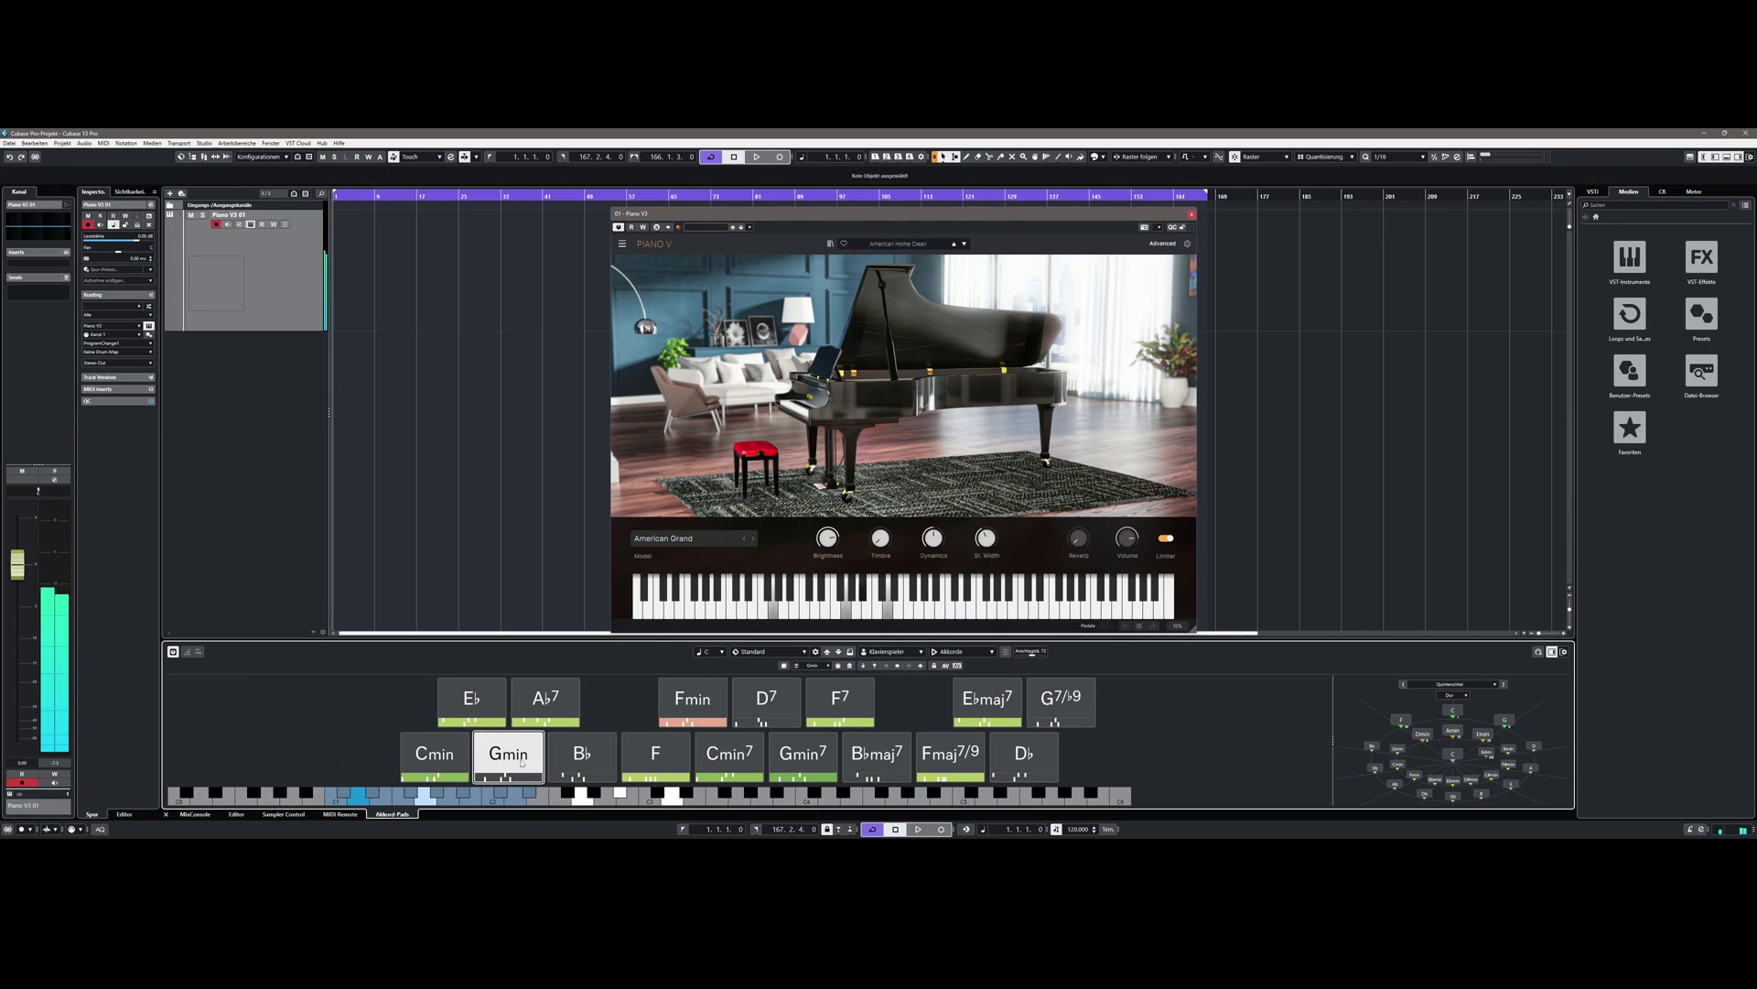
pyautogui.click(482, 712)
pyautogui.click(655, 753)
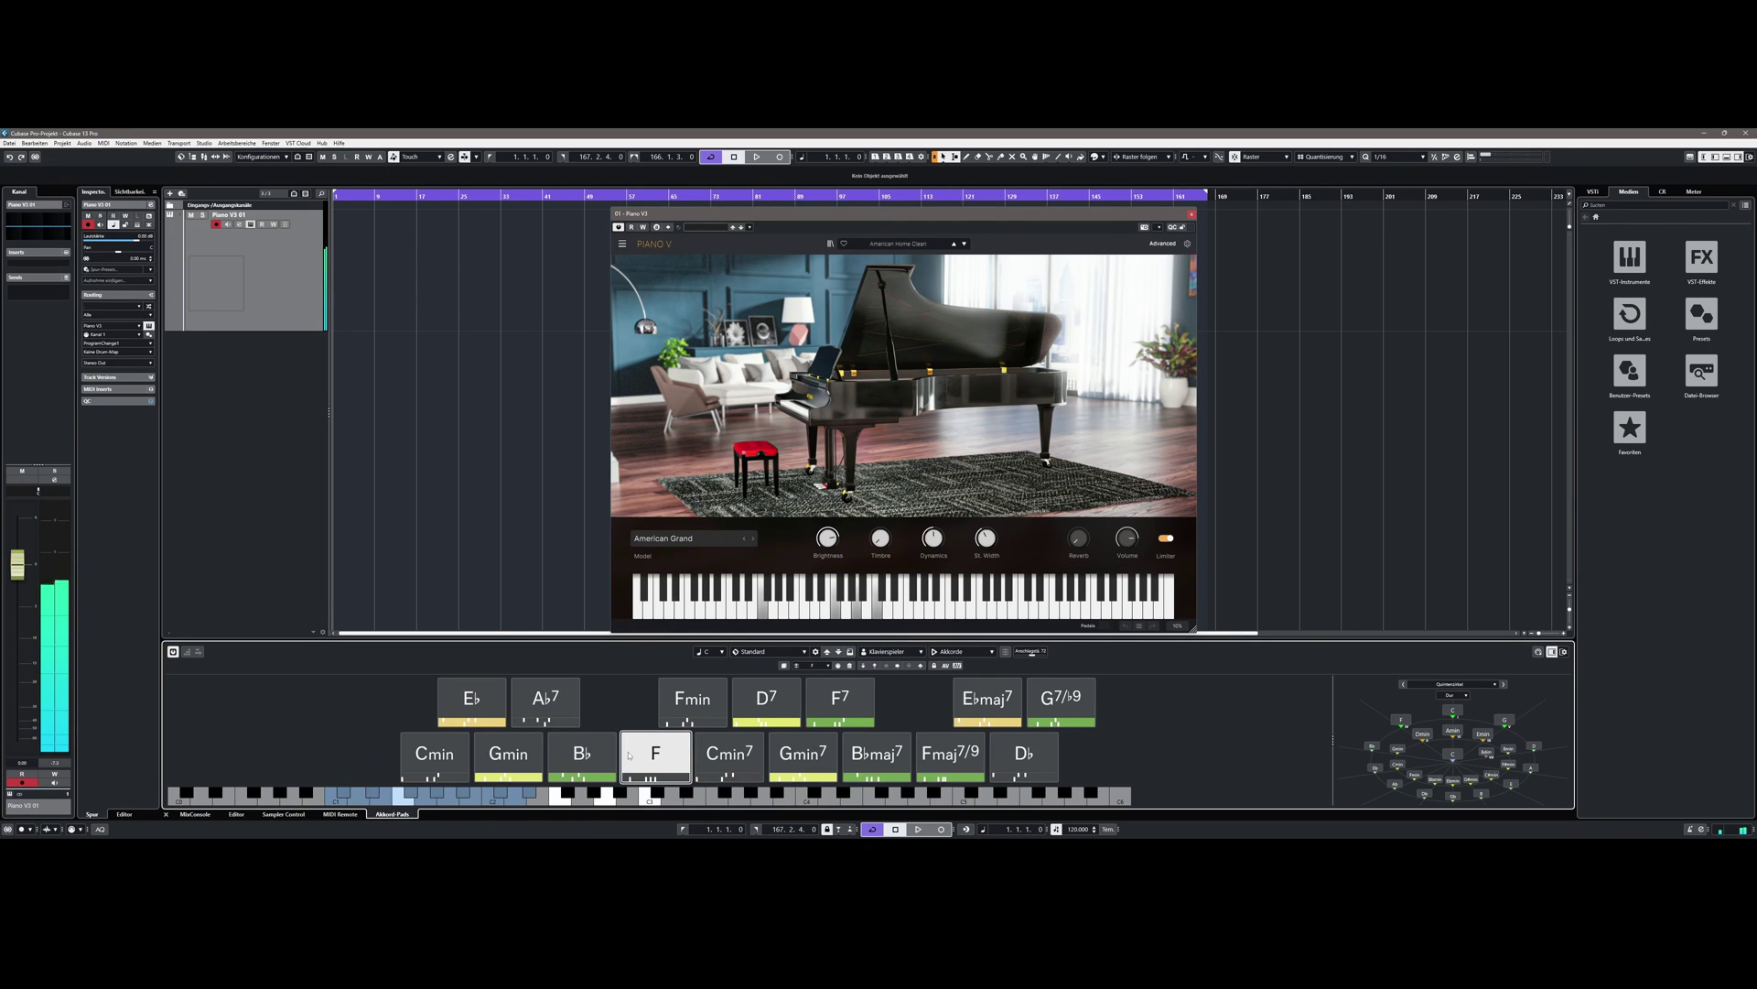
pyautogui.click(582, 753)
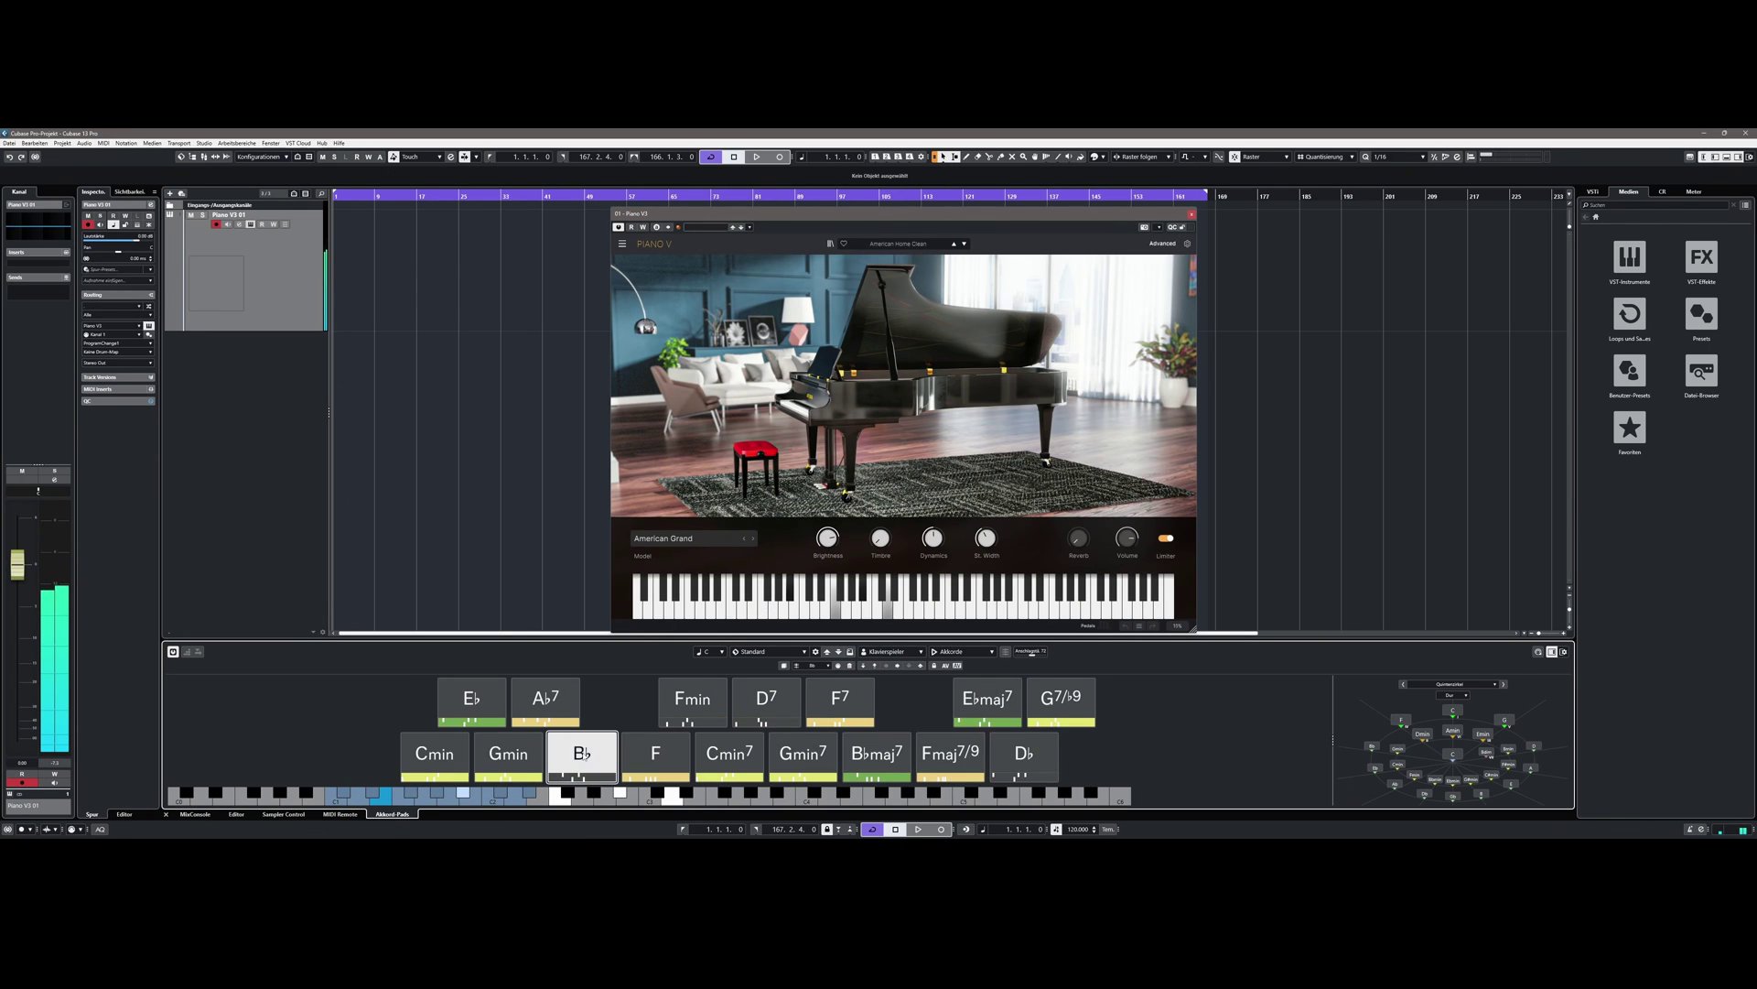
# Step: Load the Day Dreaming chord pad preset and play its Emin7, Fmaj7, F and Amin pads
pyautogui.click(805, 653)
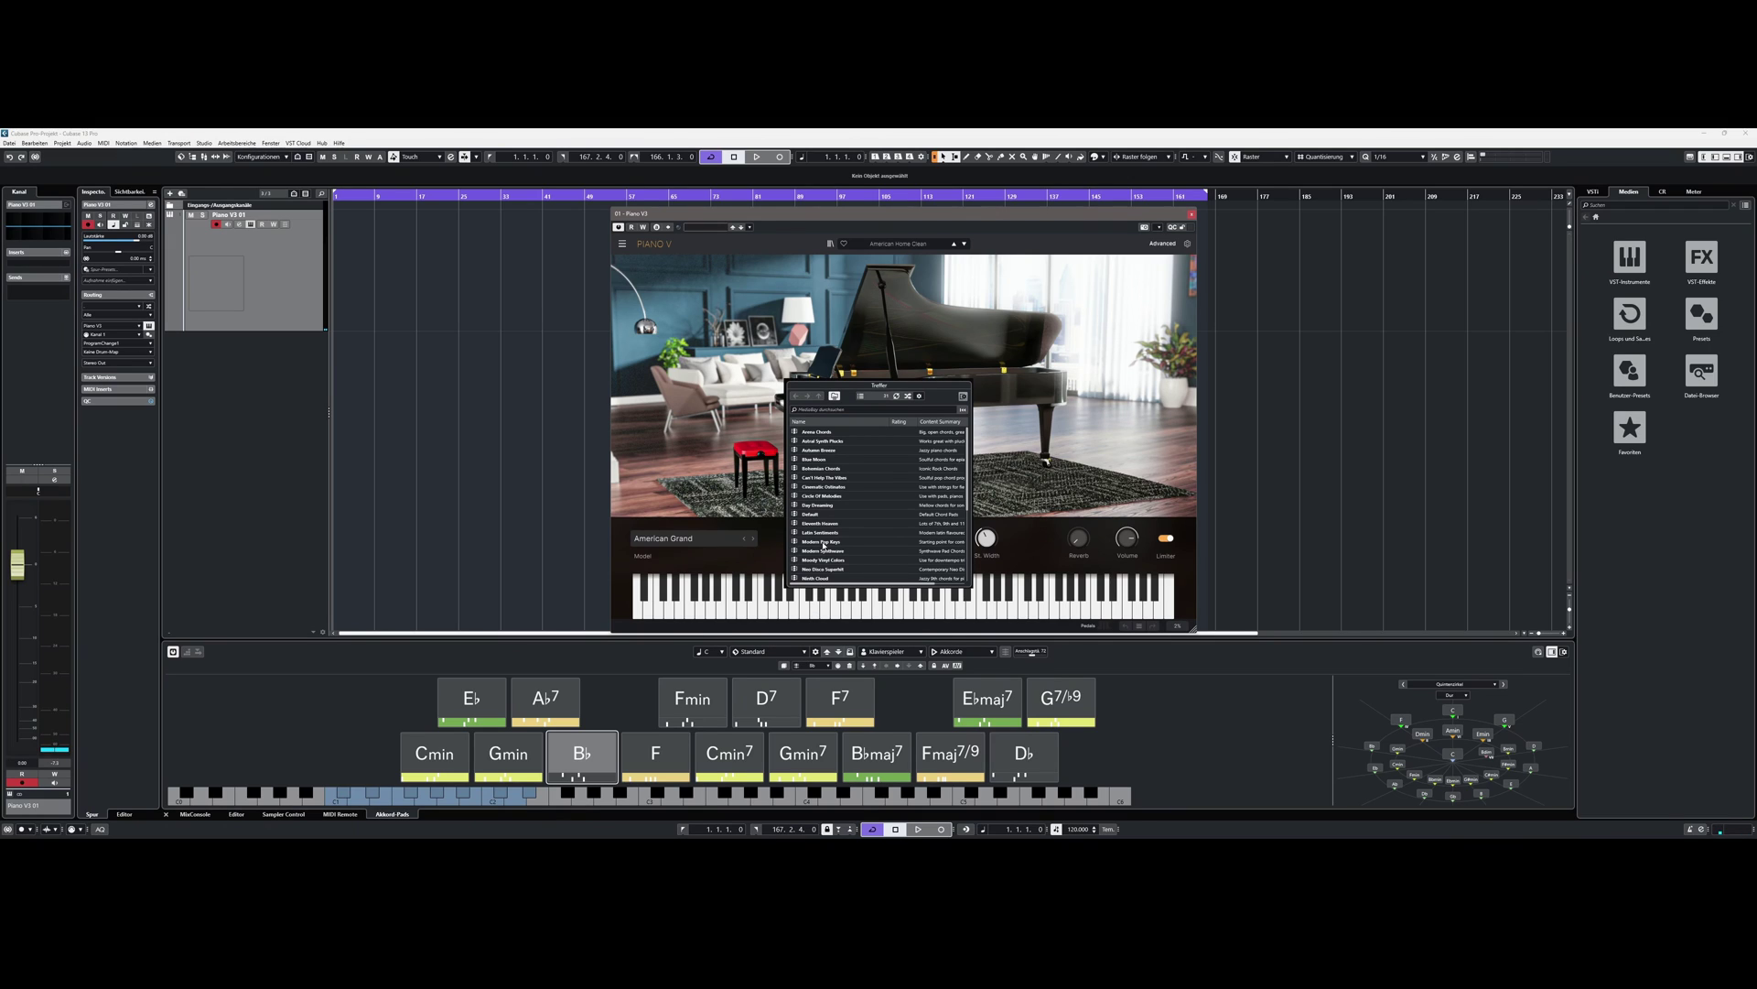
pyautogui.doubleClick(825, 509)
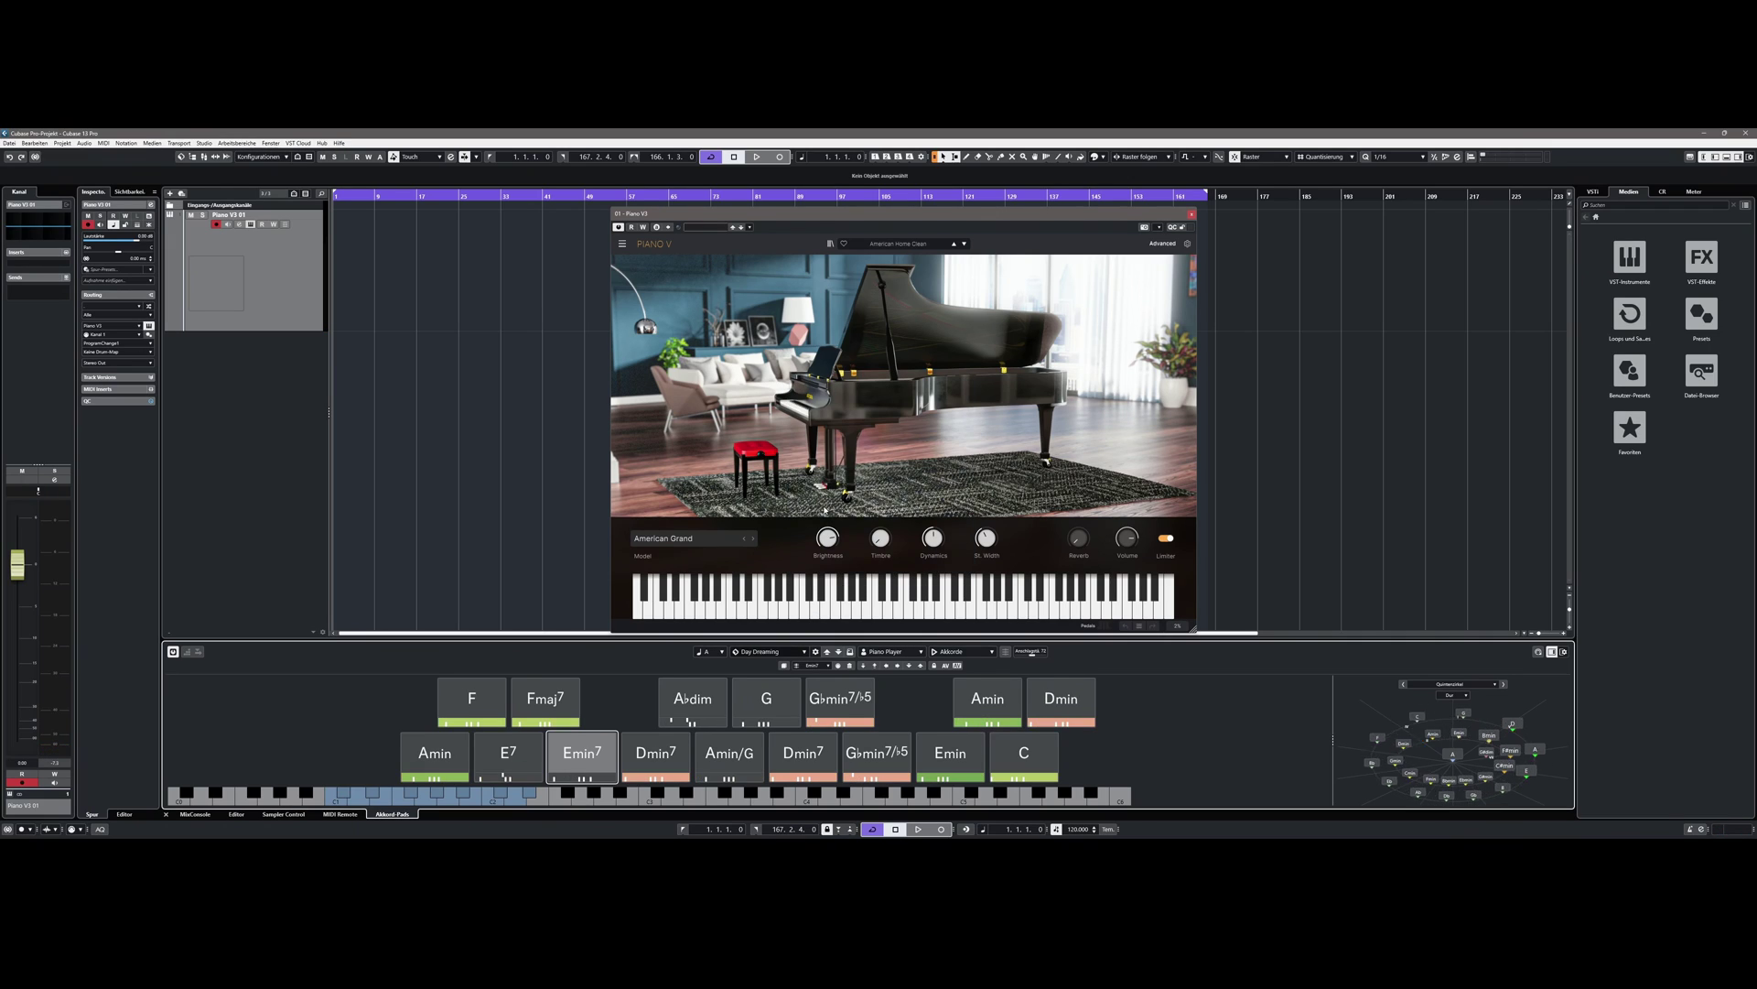
pyautogui.click(593, 743)
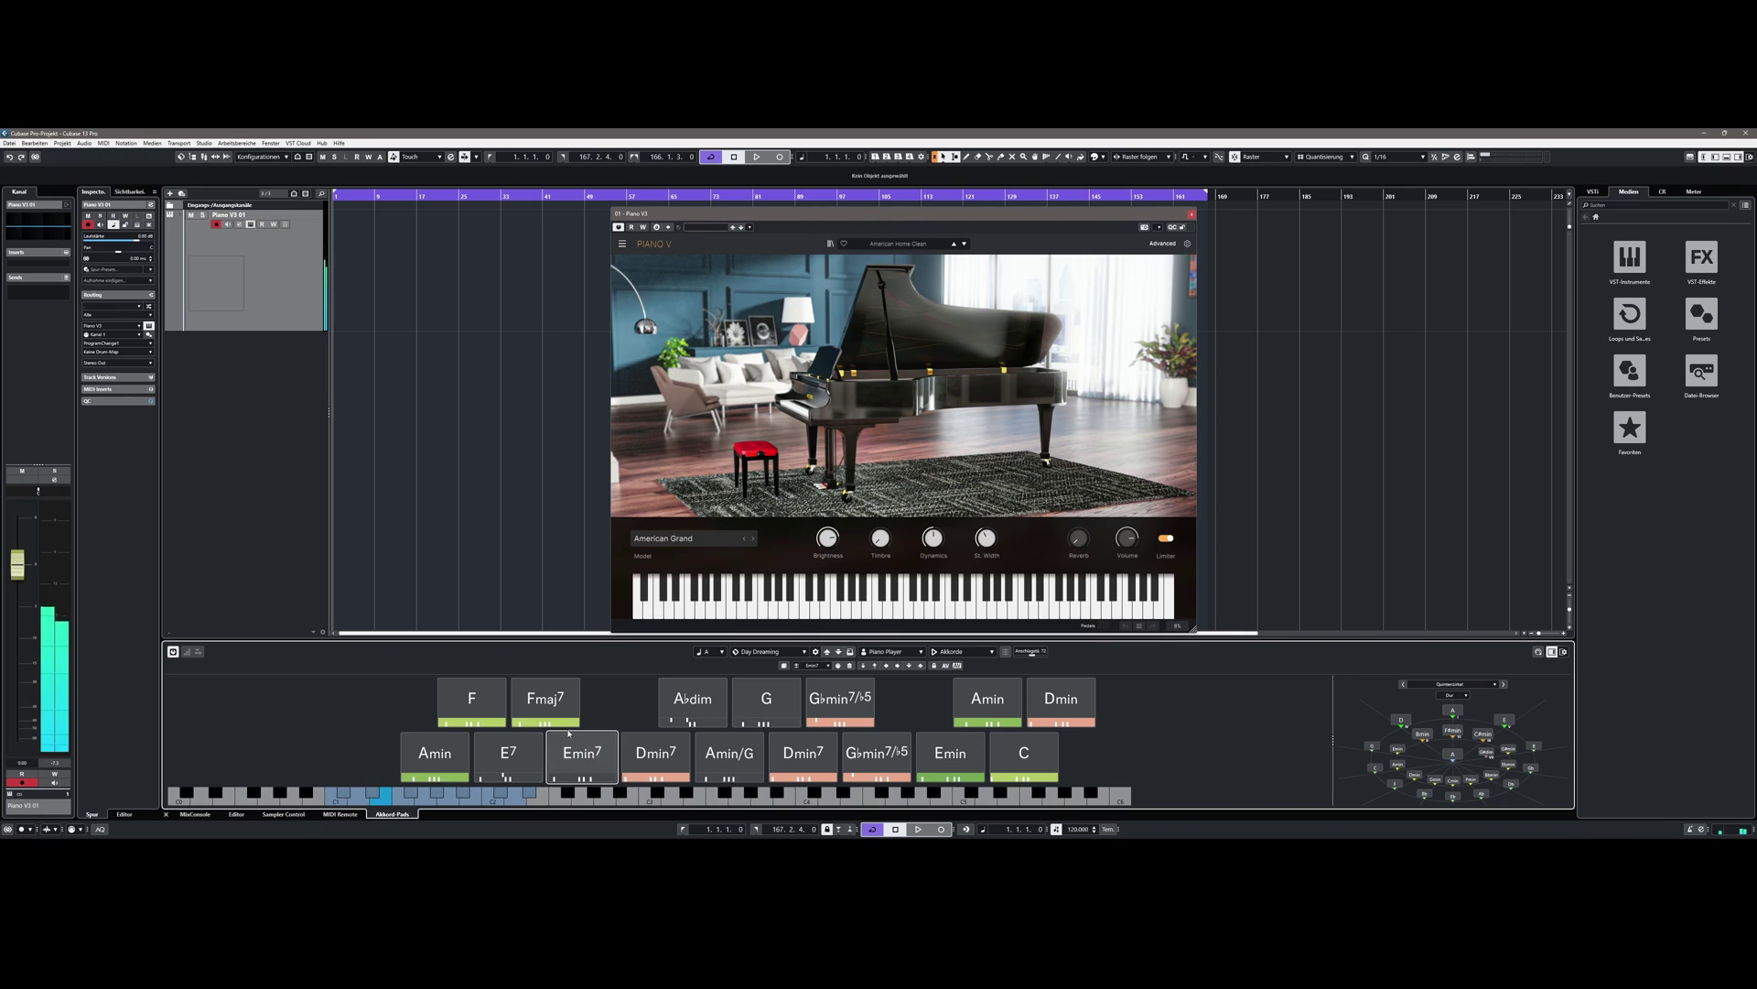
pyautogui.click(552, 707)
pyautogui.click(582, 753)
pyautogui.click(475, 706)
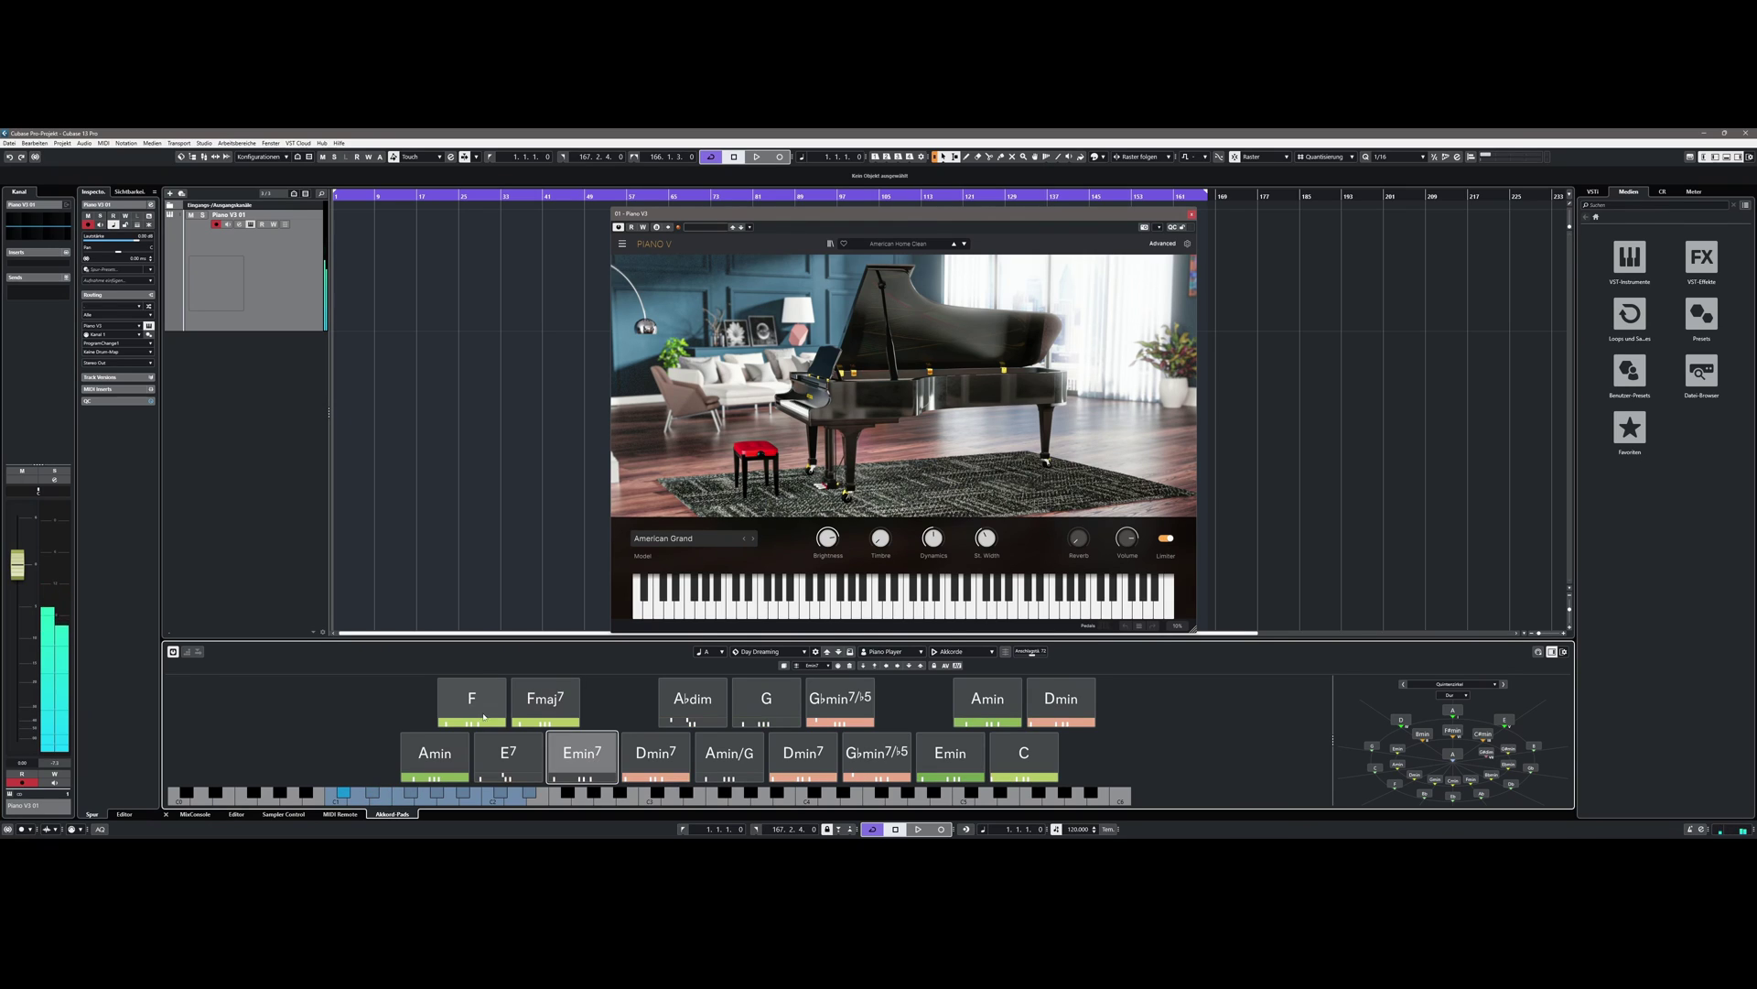
pyautogui.click(583, 752)
pyautogui.click(542, 709)
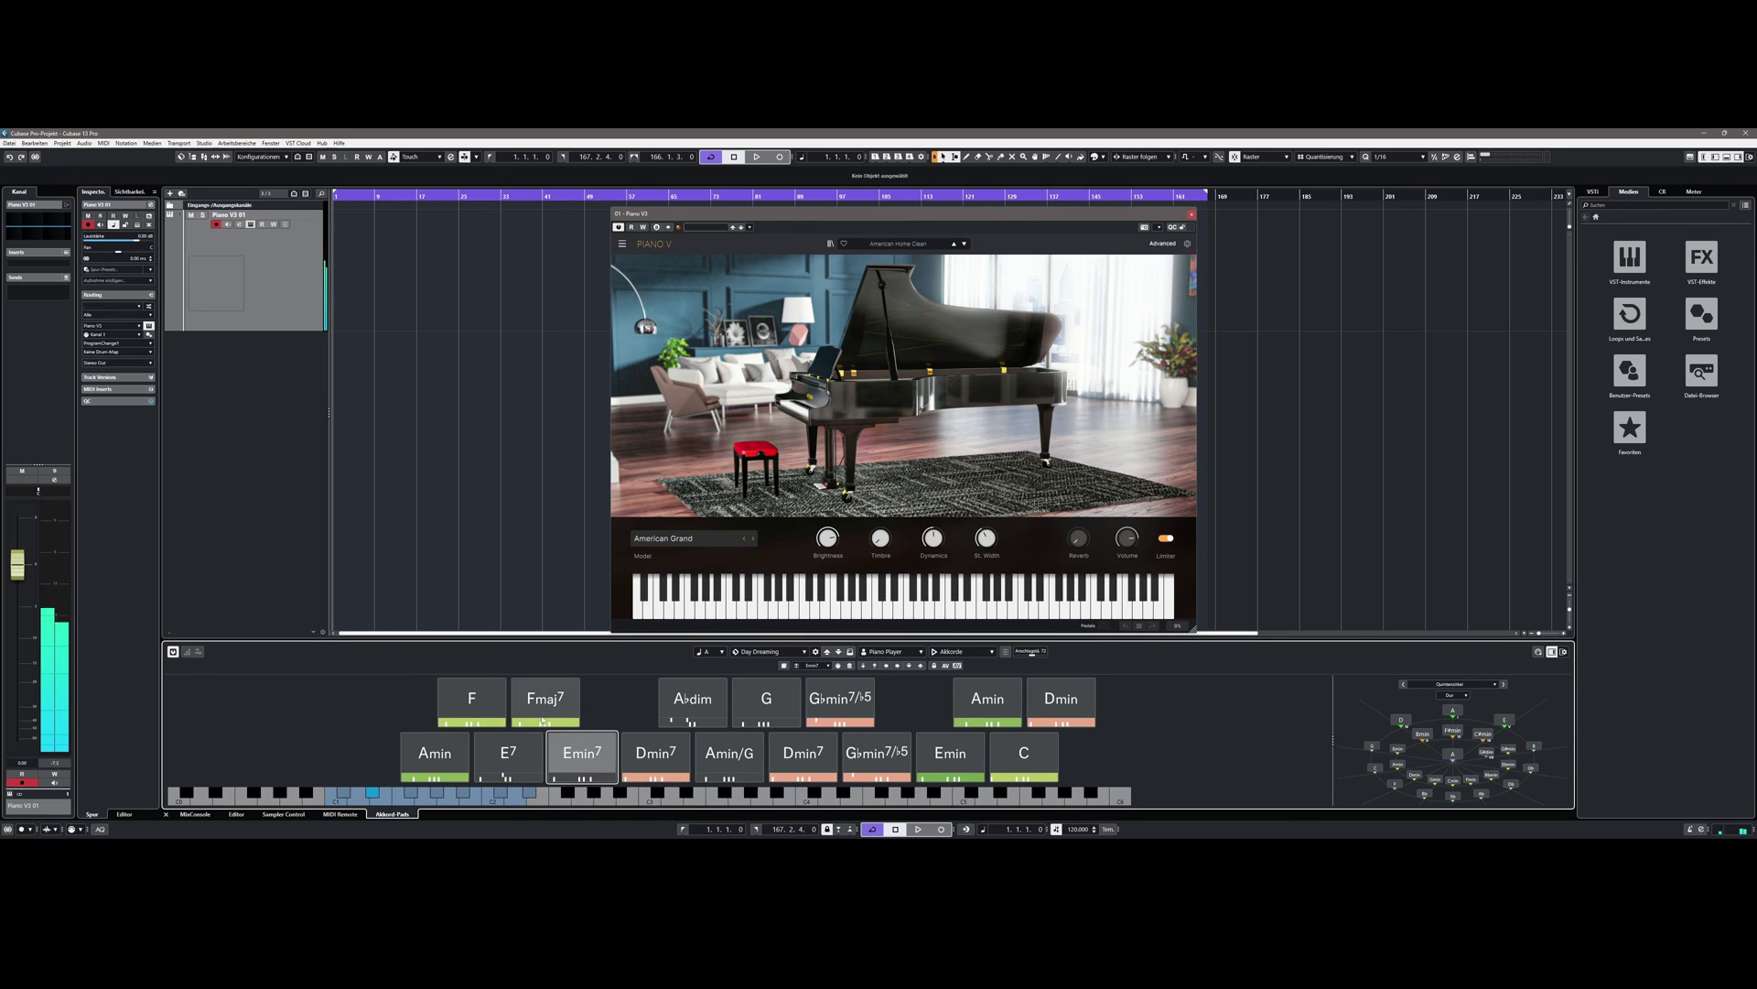
pyautogui.click(582, 752)
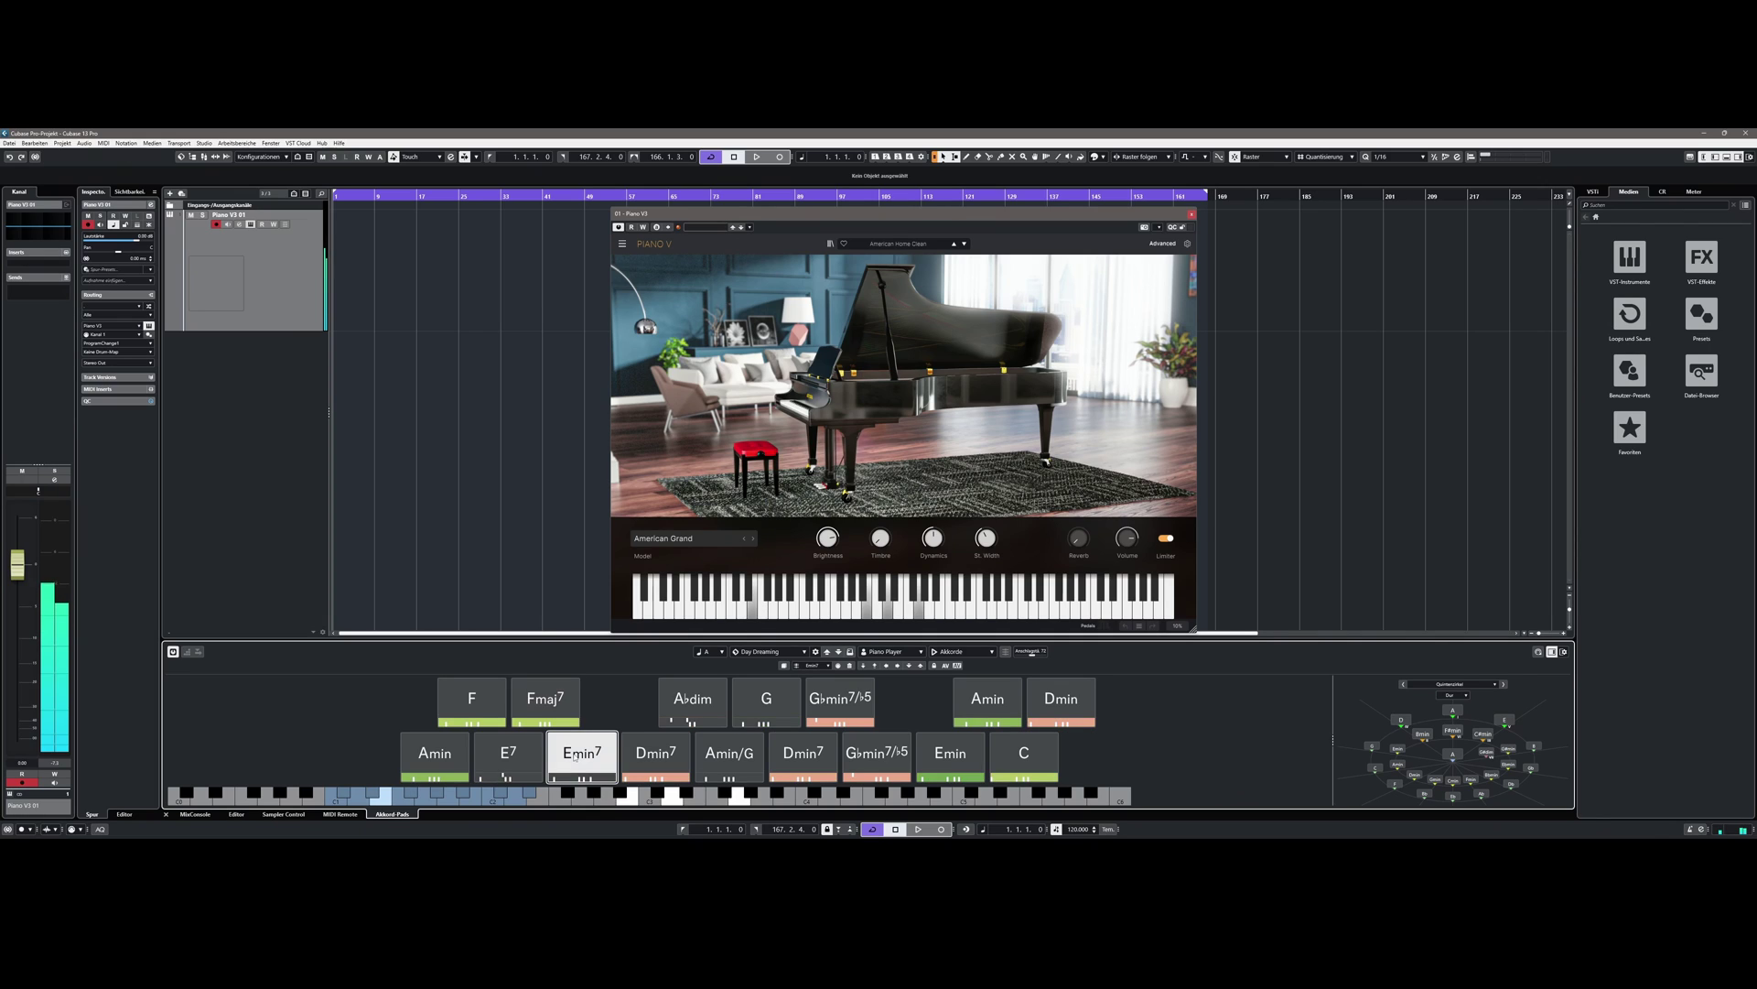
pyautogui.click(448, 754)
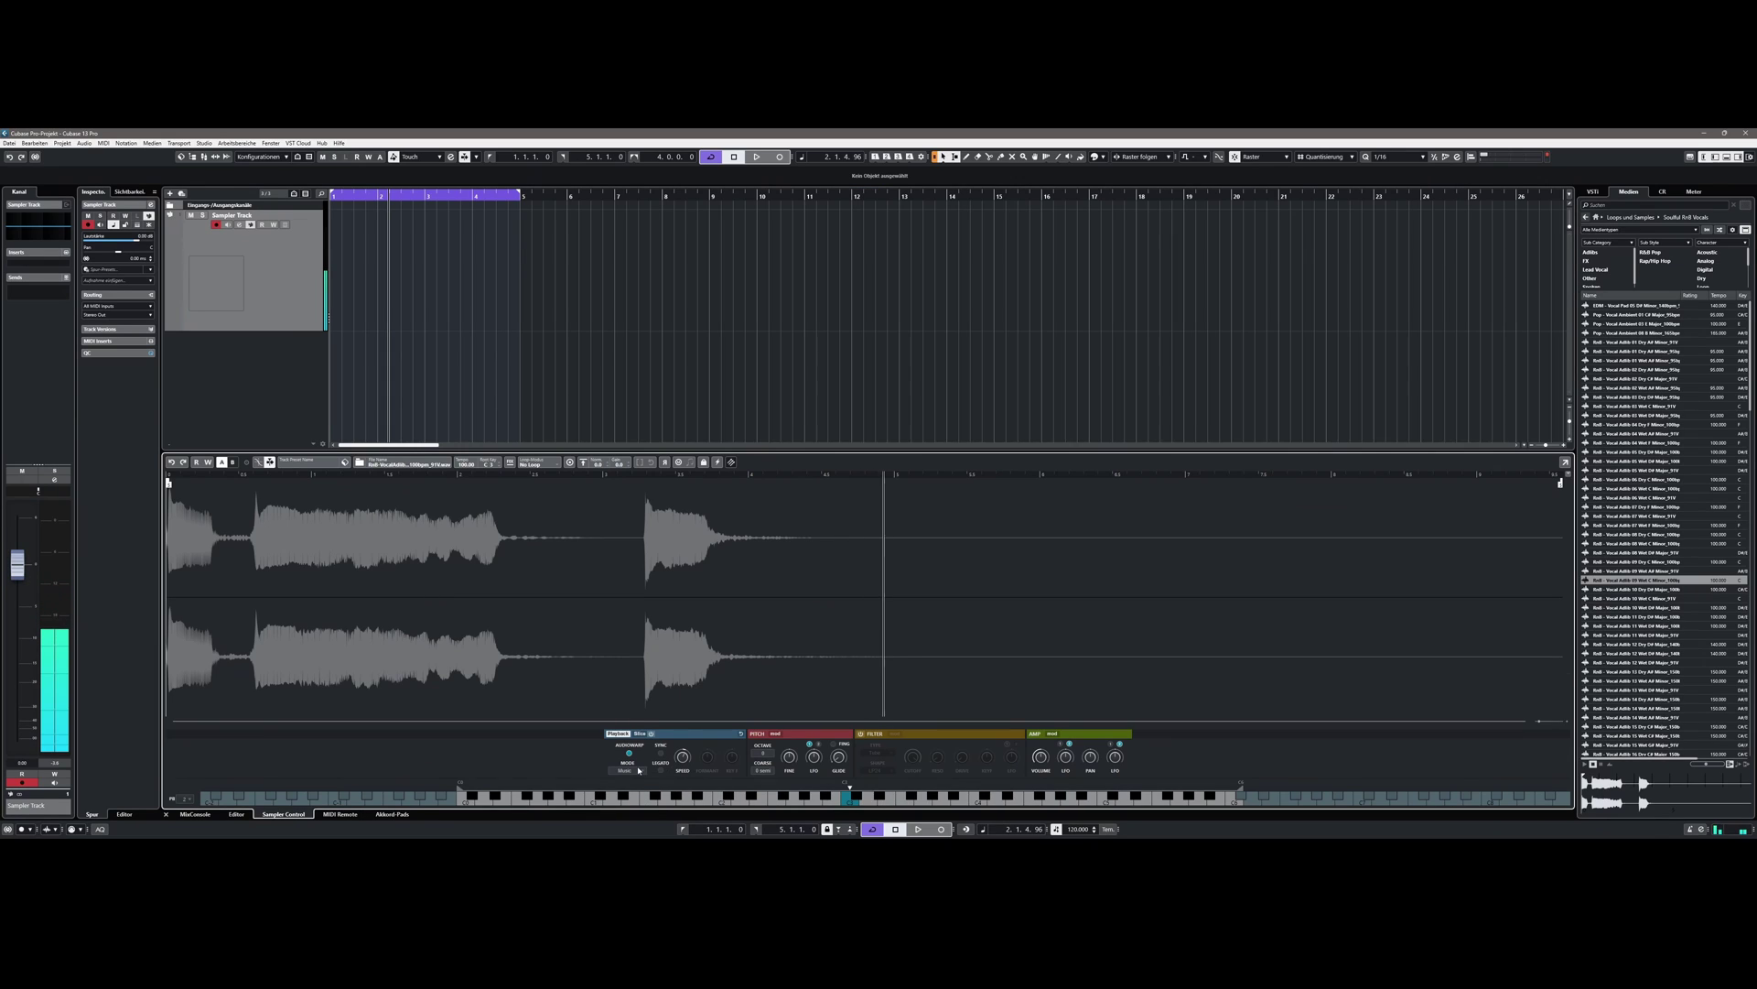
# Step: Set the vocal sample's AudioWarp mode to Spectral HD and adjust its playback speed
pyautogui.click(626, 770)
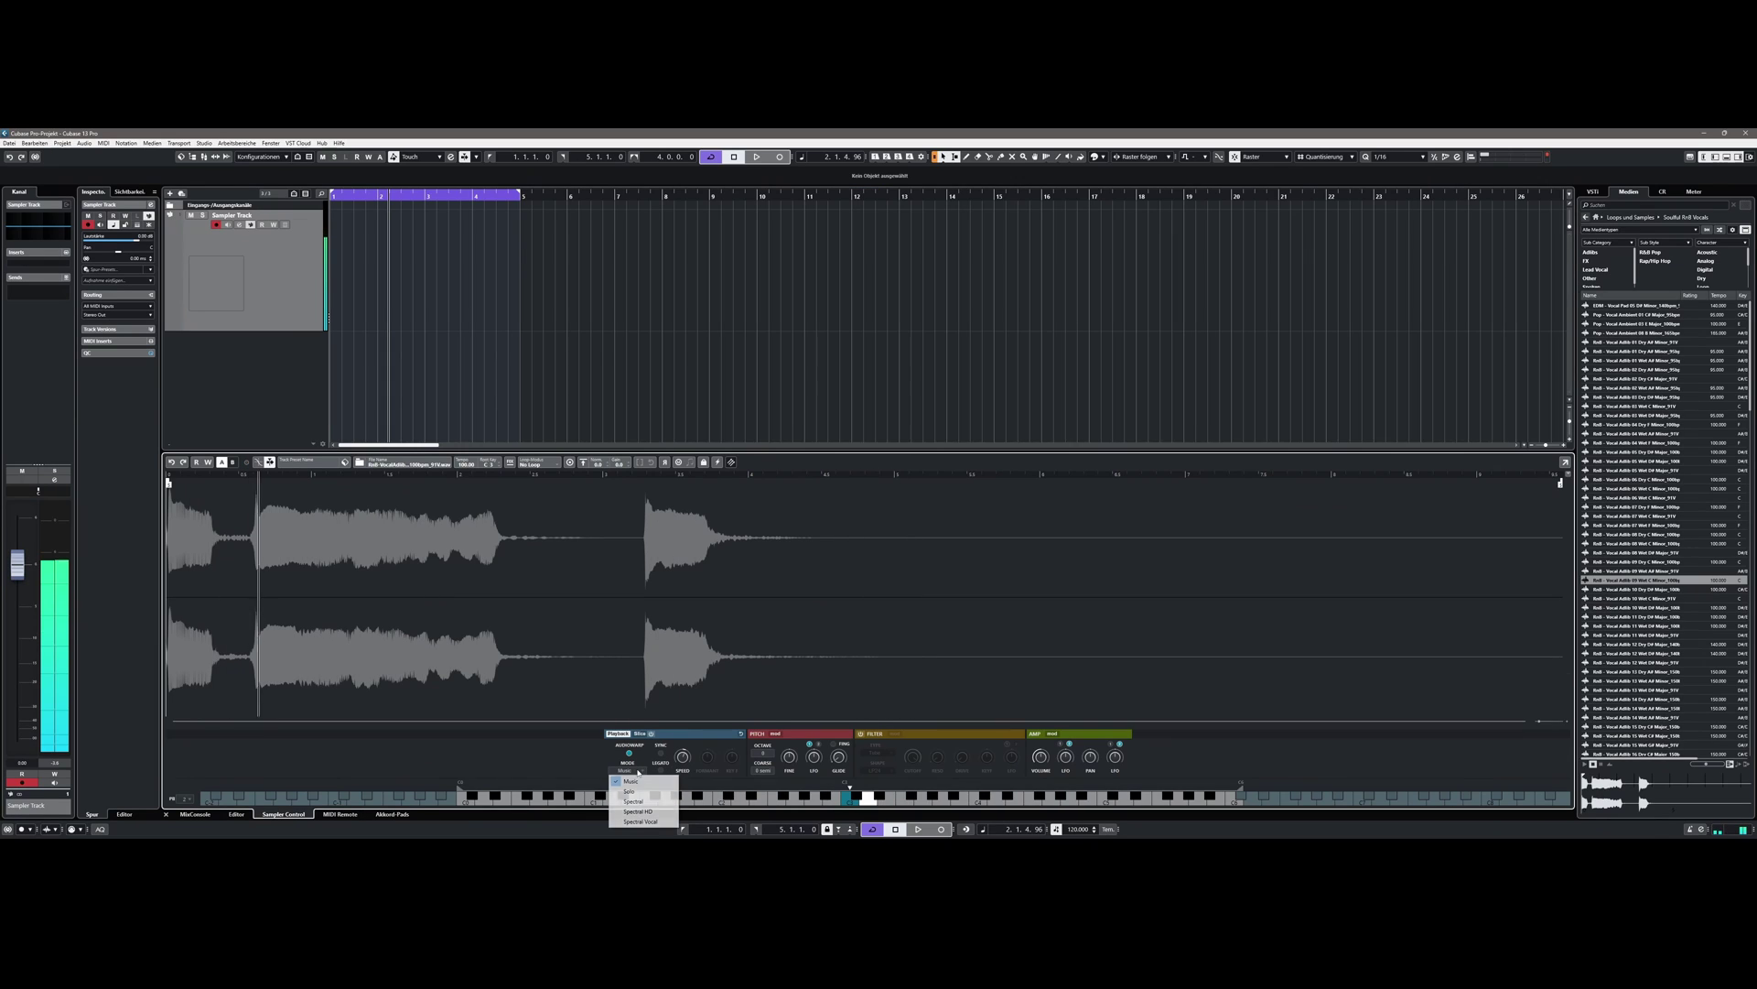
pyautogui.click(653, 805)
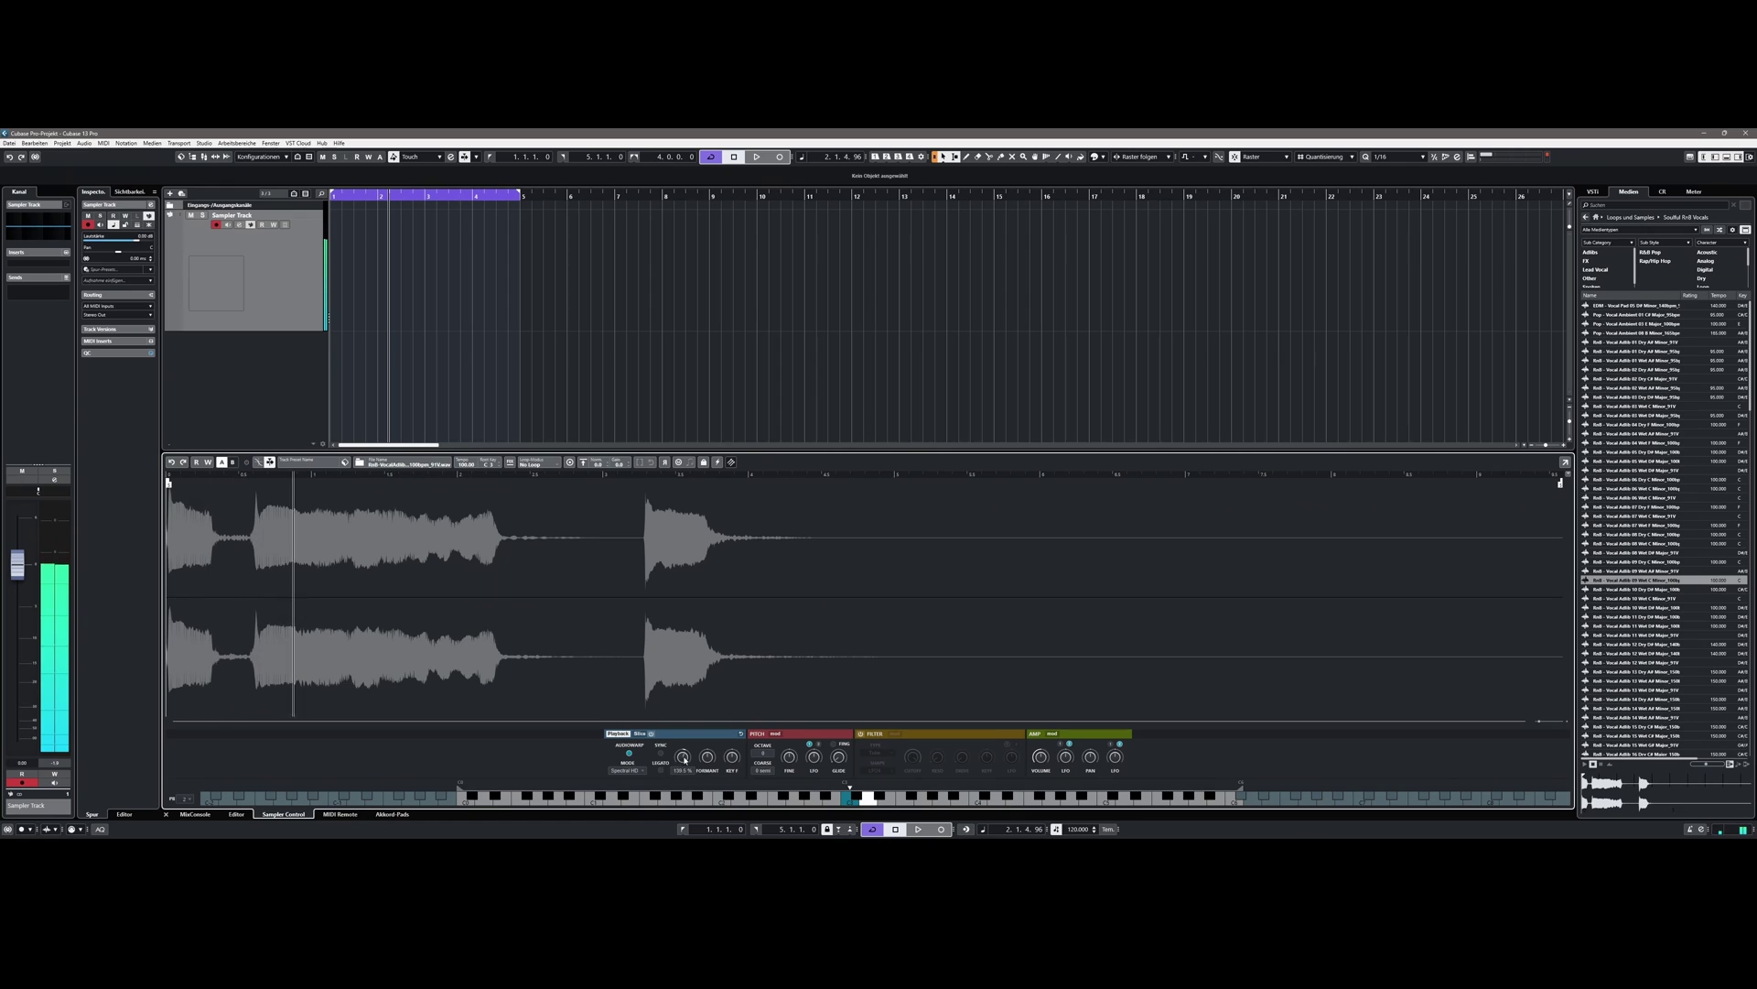
pyautogui.moveTo(682, 758); pyautogui.dragTo(734, 815)
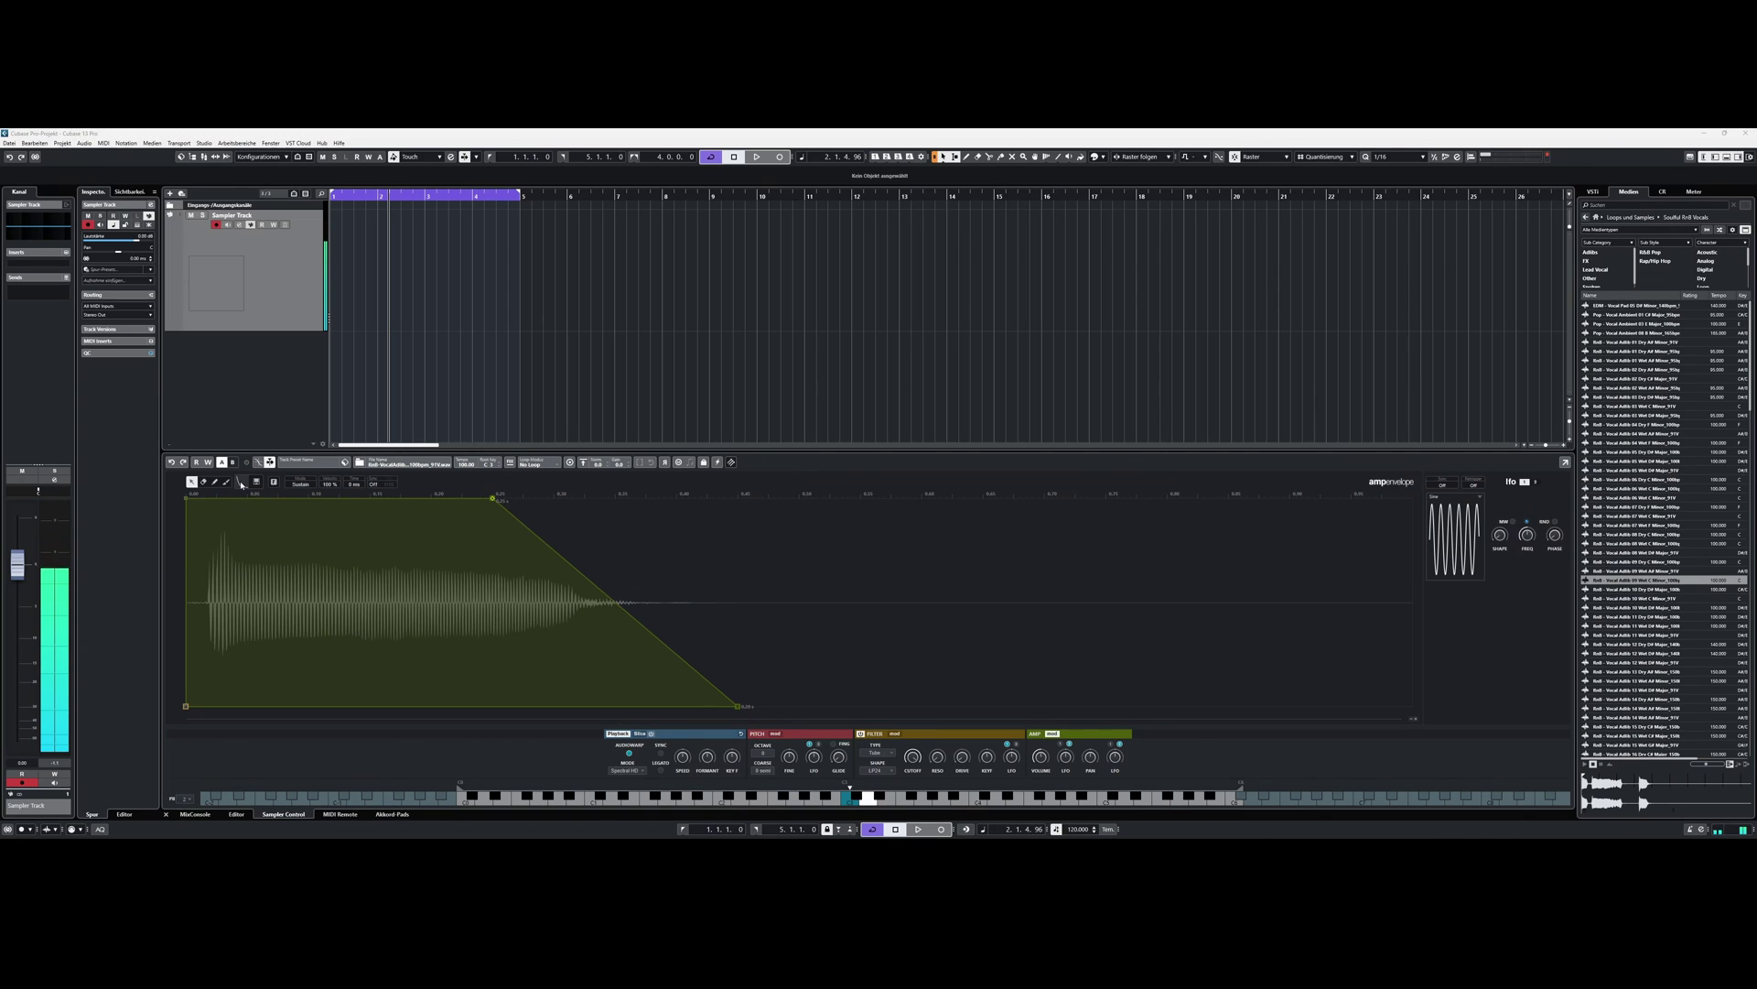
# Step: Draw a new amp envelope curve across the vocal sample with the line tool
pyautogui.click(226, 481)
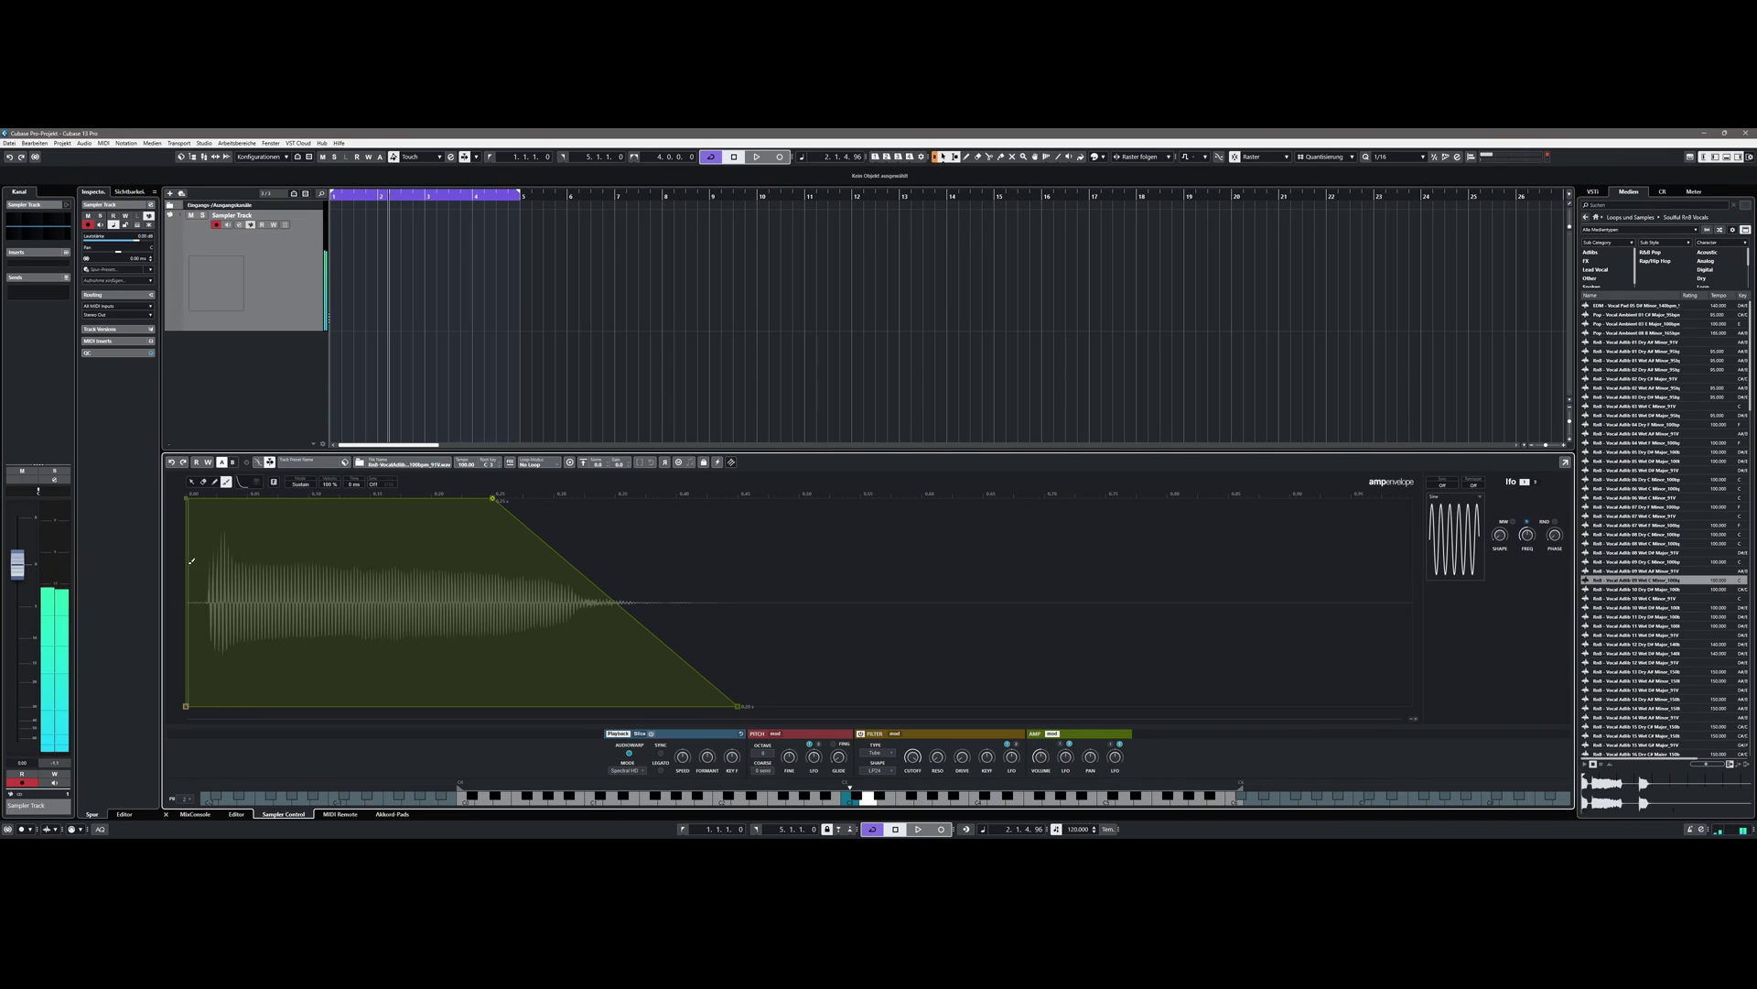
pyautogui.moveTo(189, 560); pyautogui.dragTo(1005, 512)
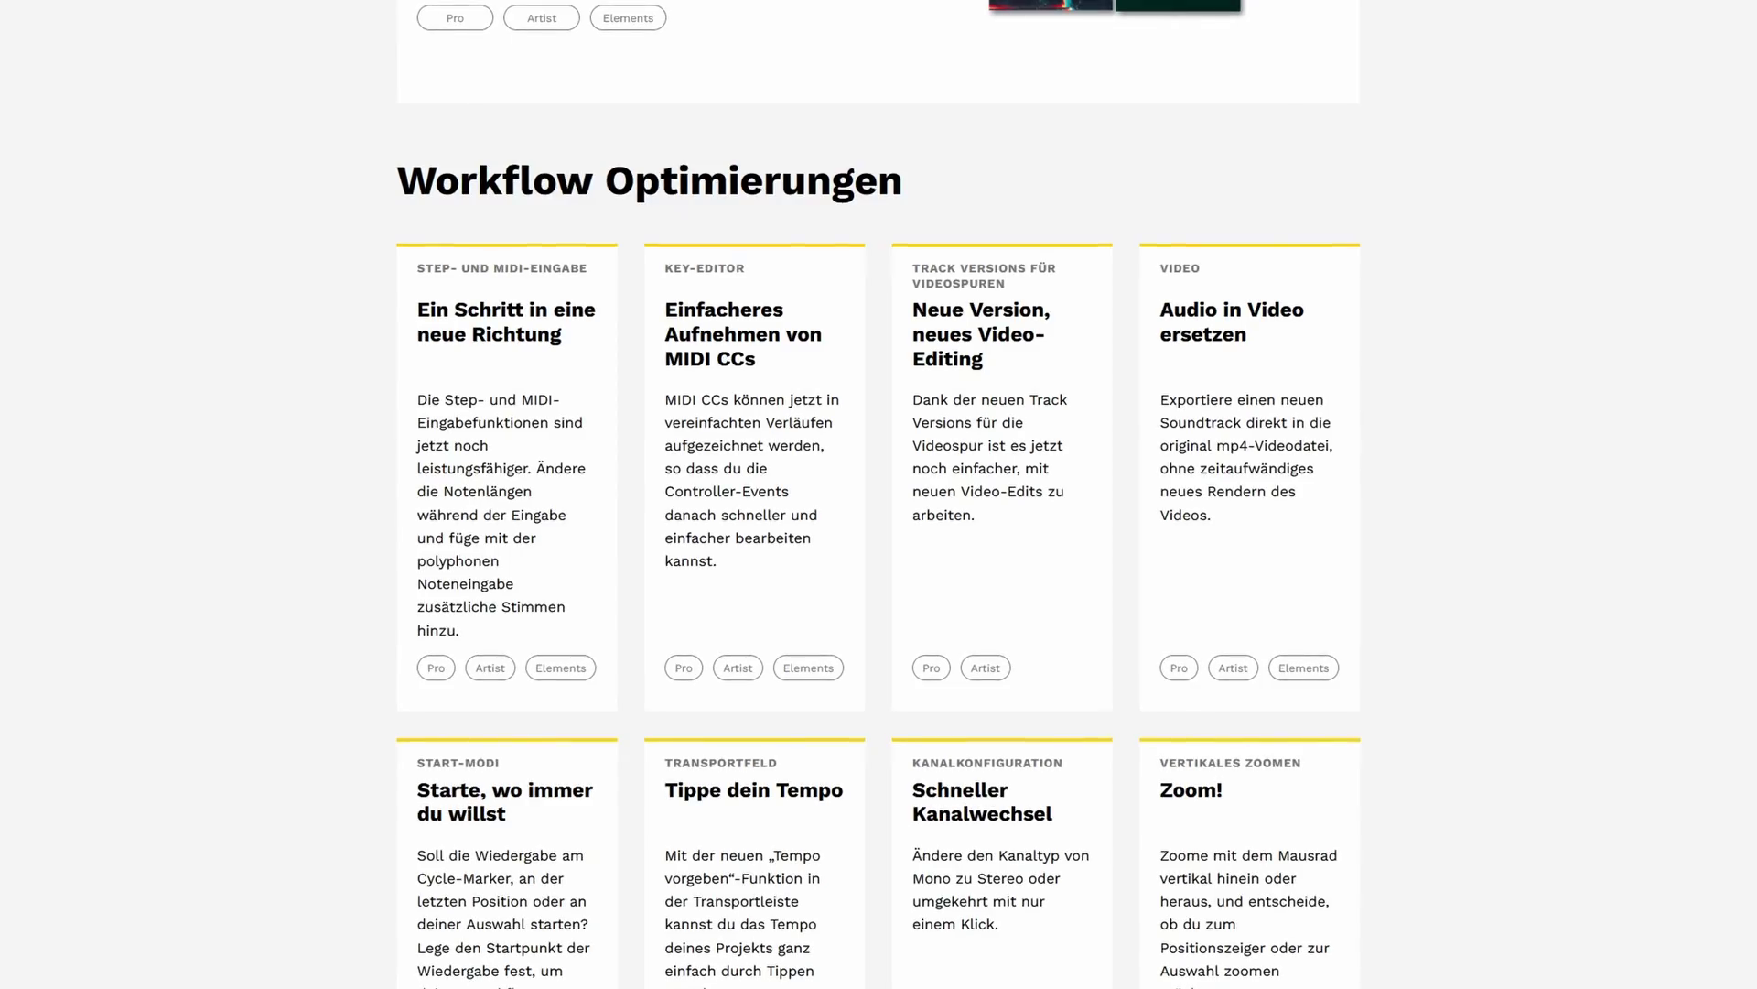
# Step: Switch to the Cubase 13 web page and read through the Workflow Optimierungen feature cards
pyautogui.scroll(-5, 879, 494)
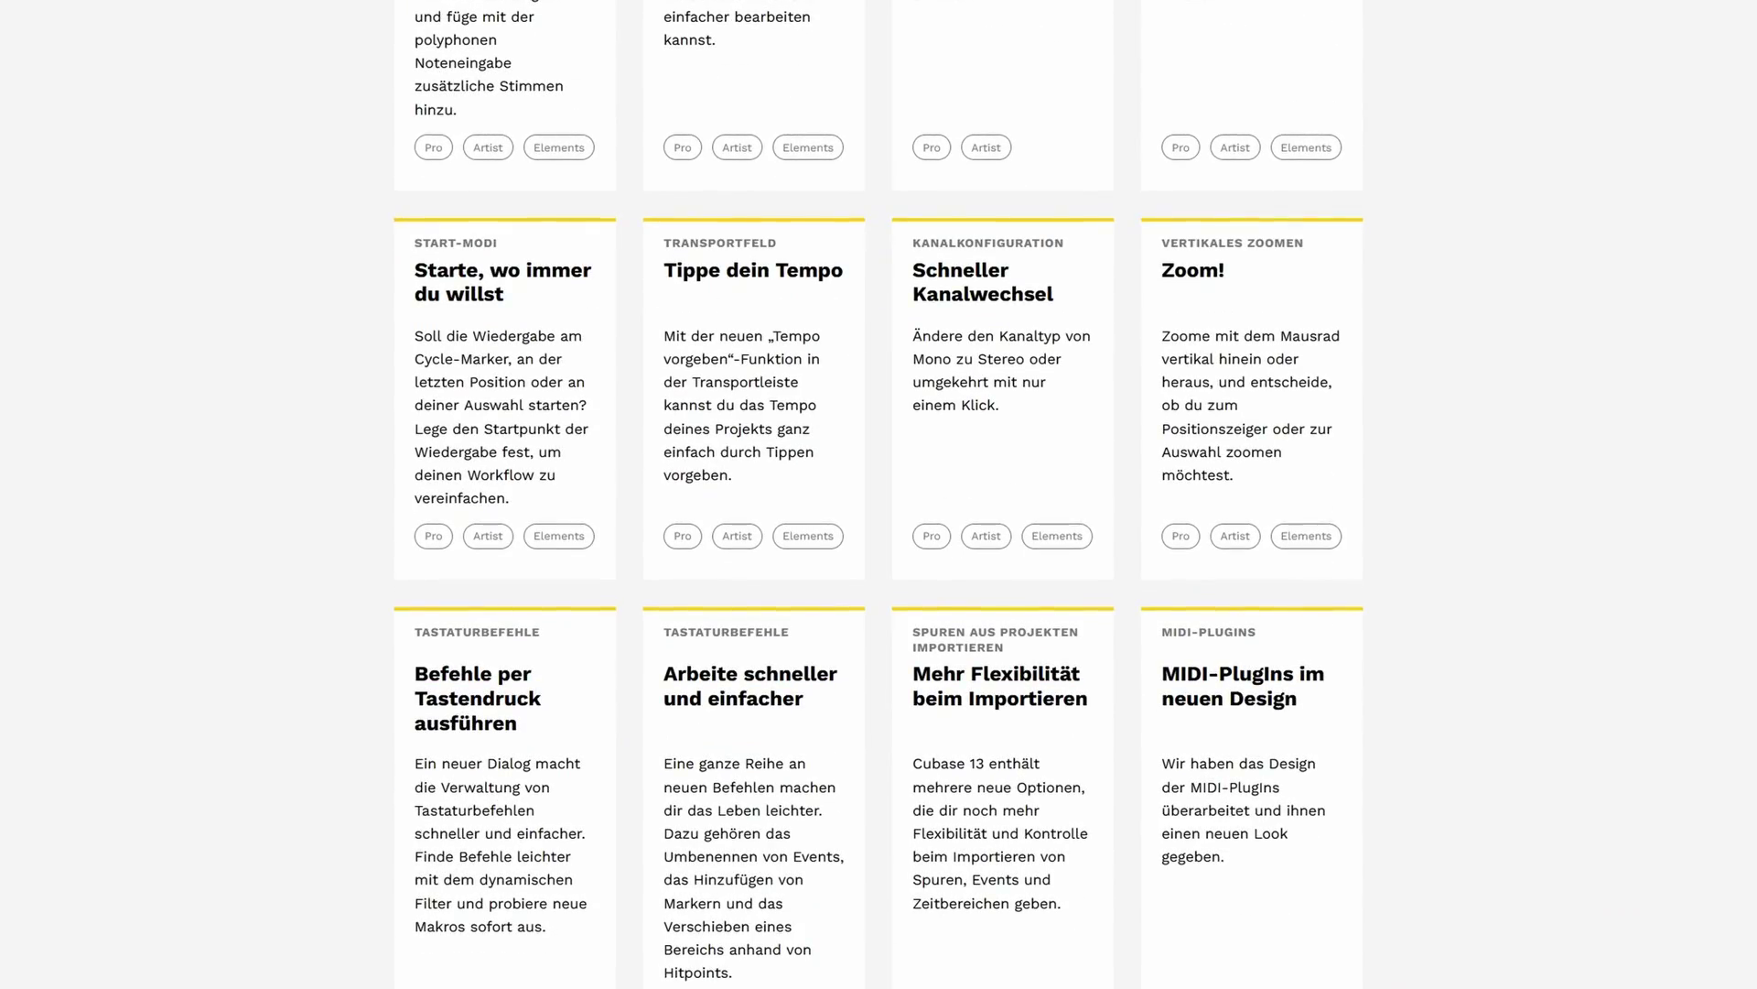
pyautogui.scroll(-4, 879, 494)
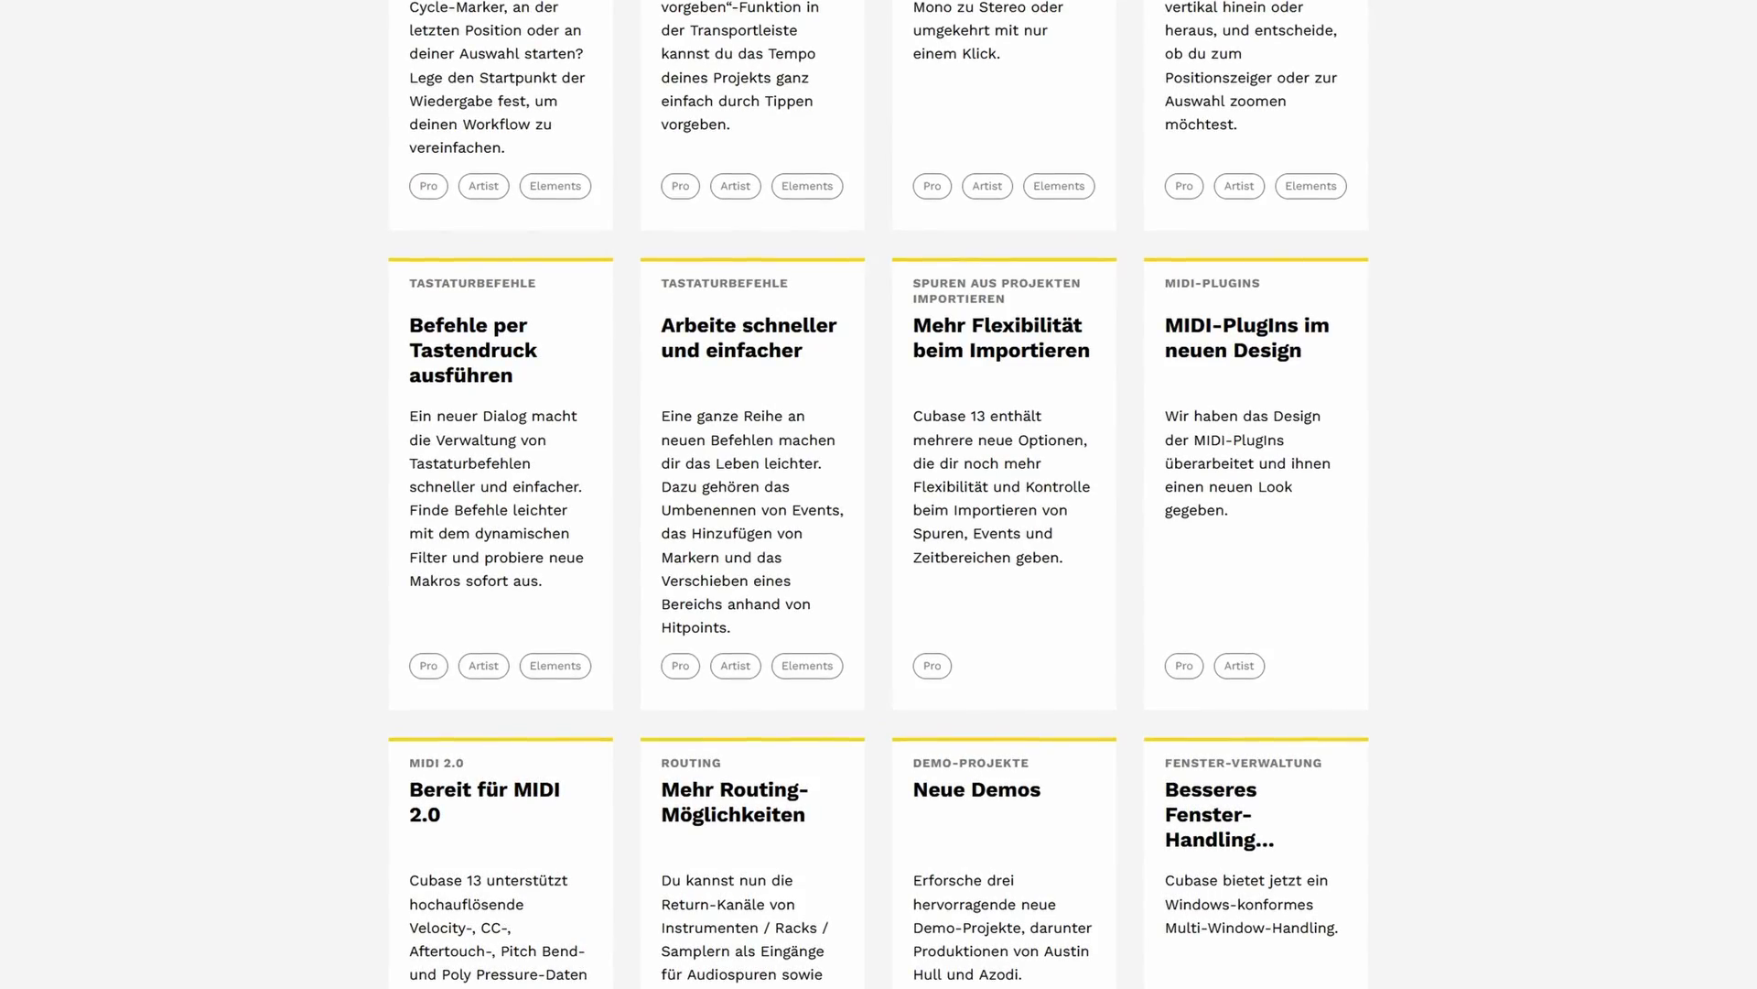
pyautogui.scroll(-2, 879, 494)
pyautogui.scroll(-4, 878, 494)
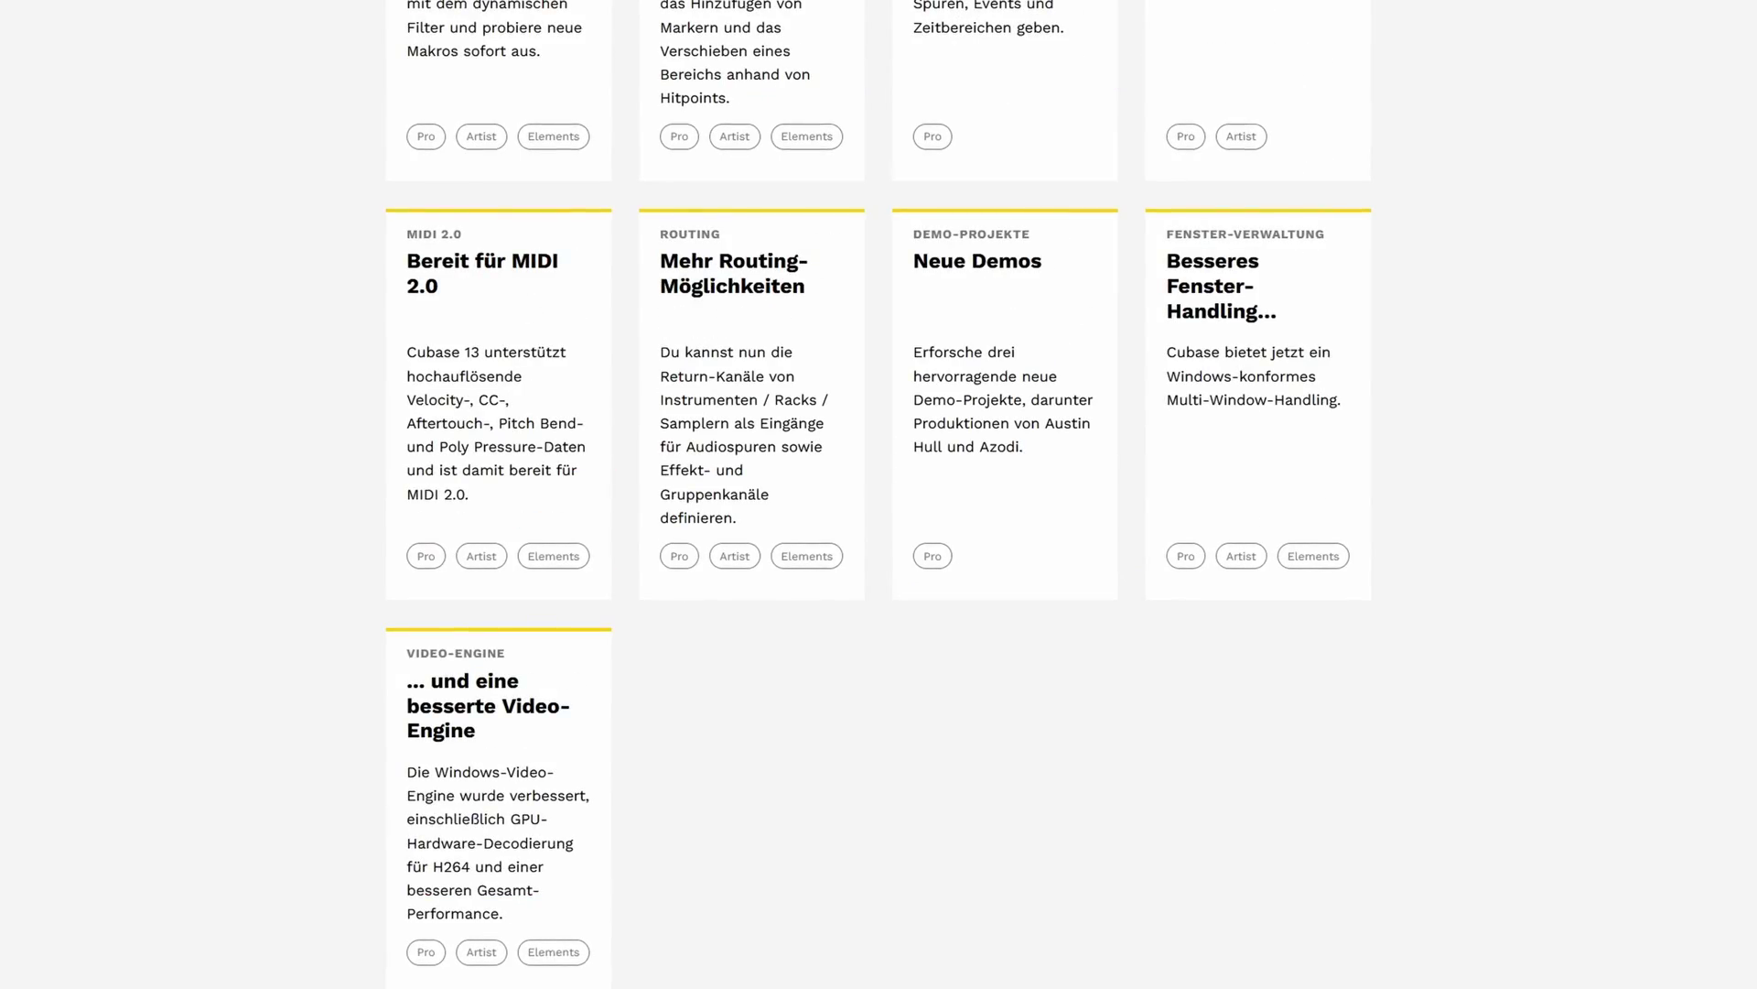
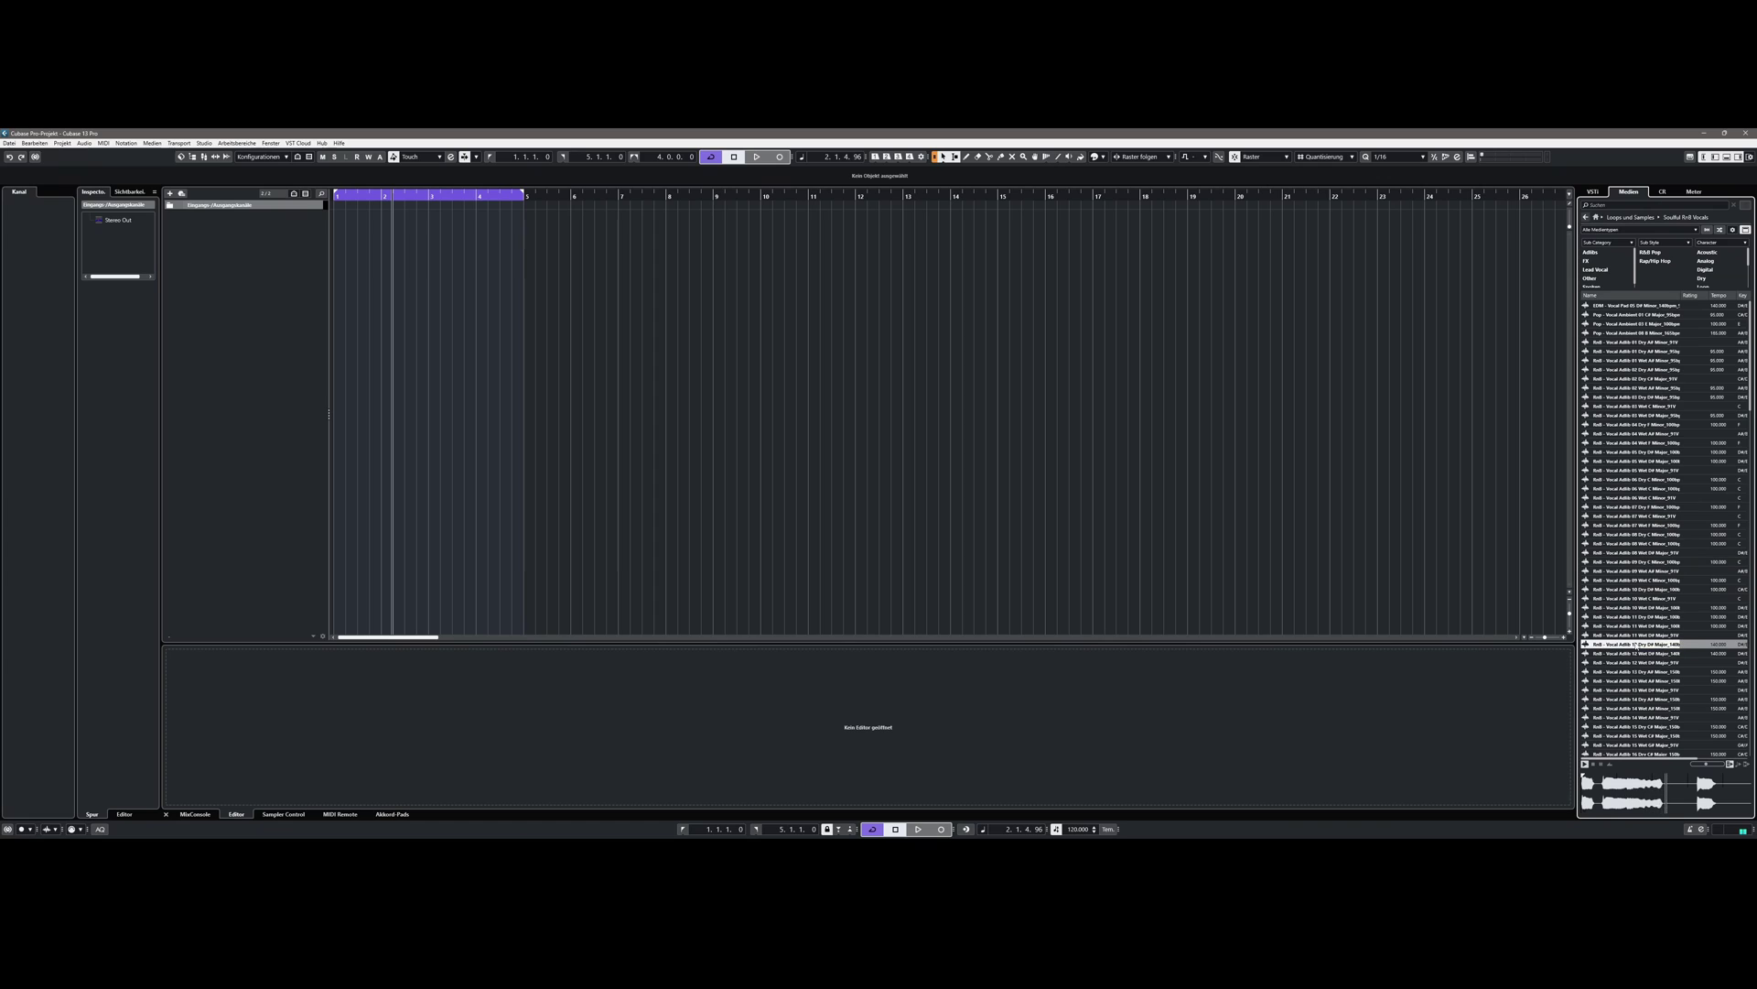
# Step: Switch back to Cubase and preview several vocal FX and vocal hook samples from the Soulful R&B Vocals library
pyautogui.scroll(-10, 1639, 646)
pyautogui.click(1639, 580)
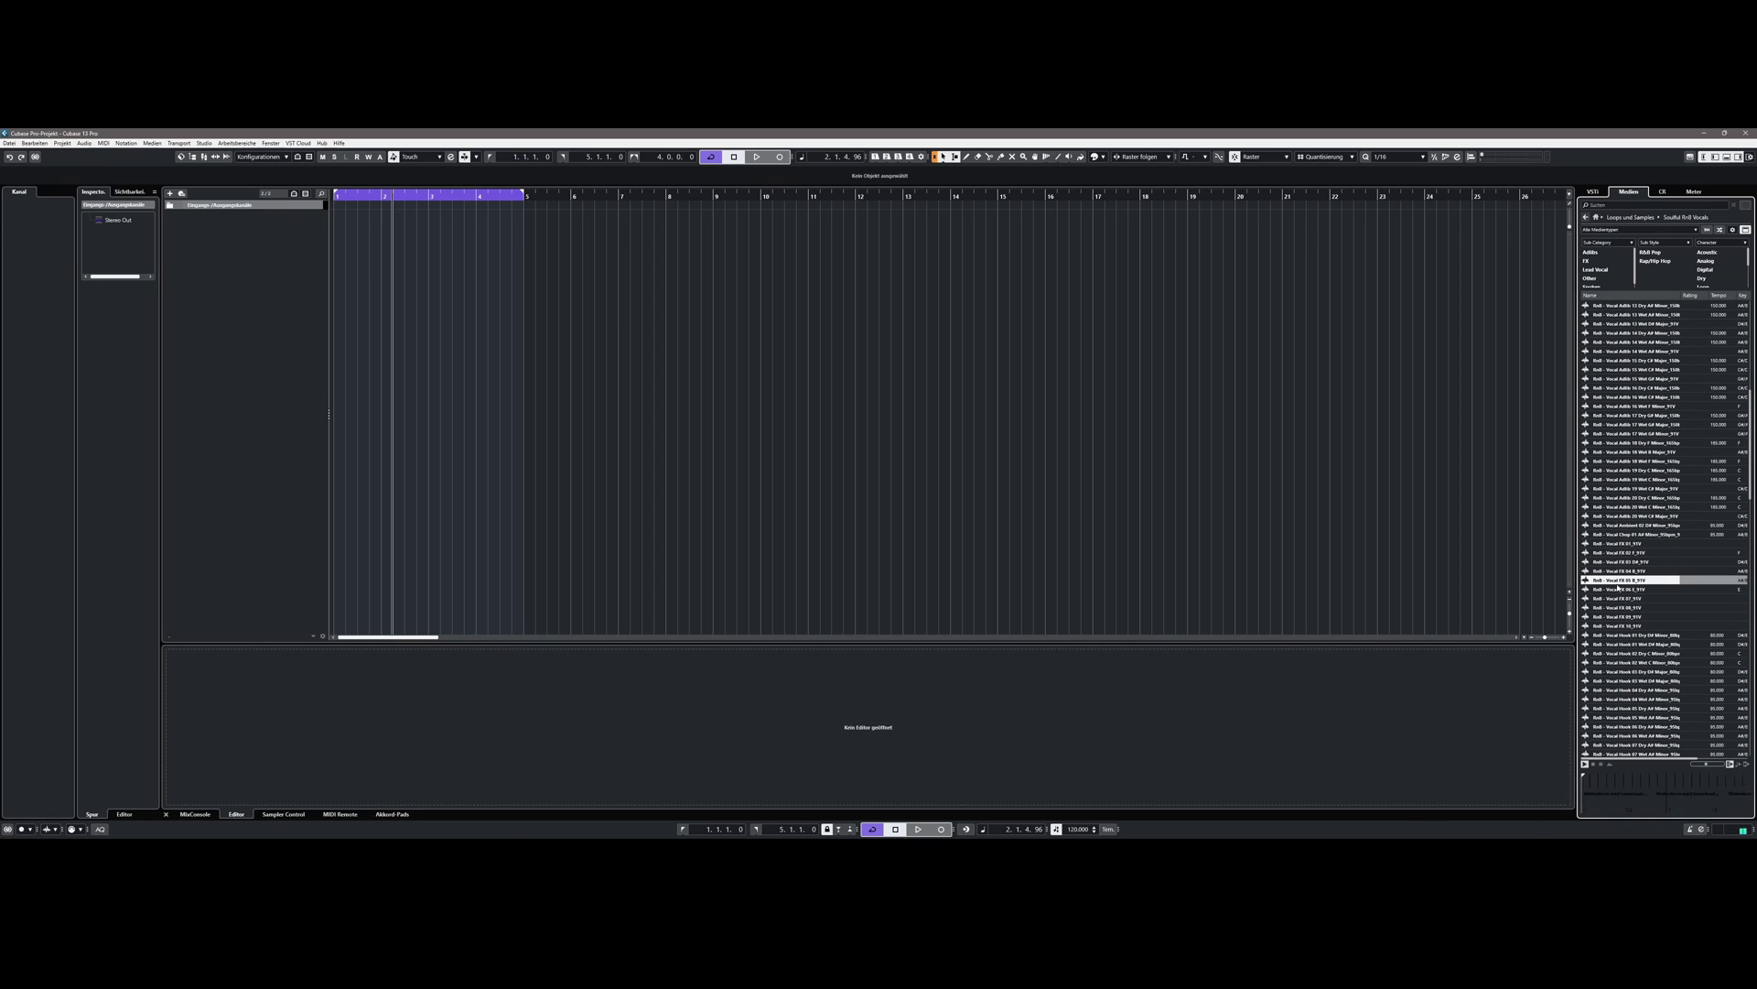
pyautogui.click(1636, 662)
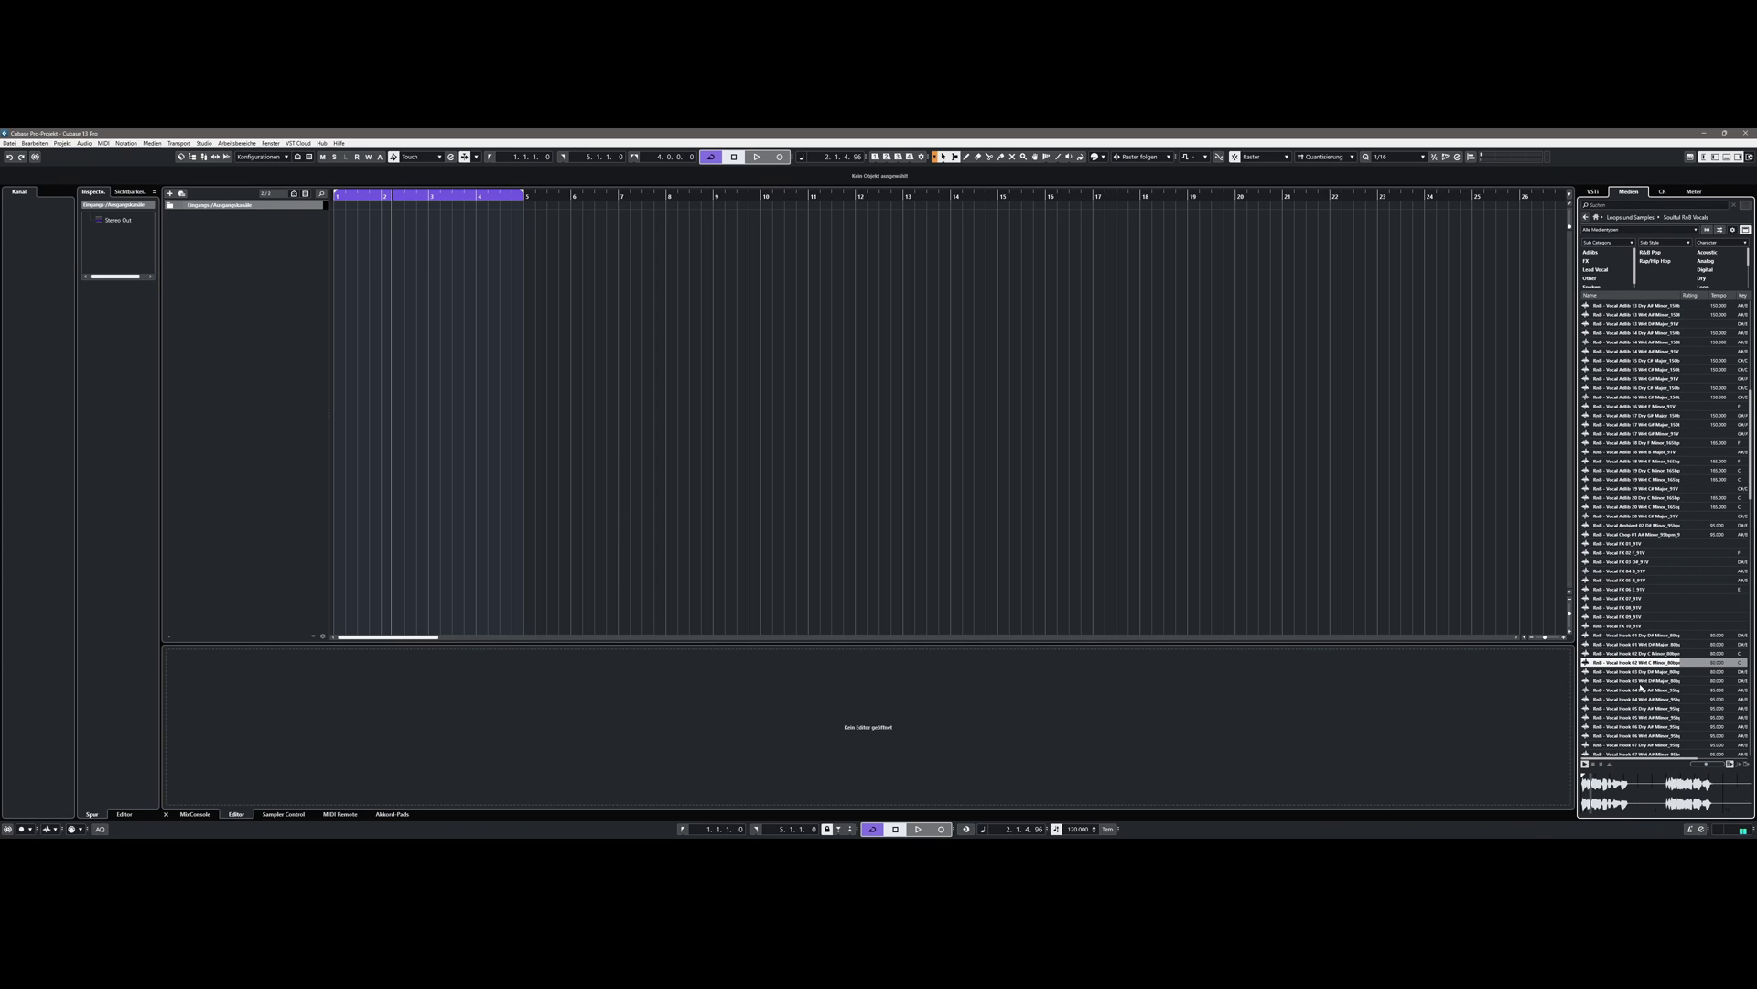
pyautogui.scroll(-5, 1643, 688)
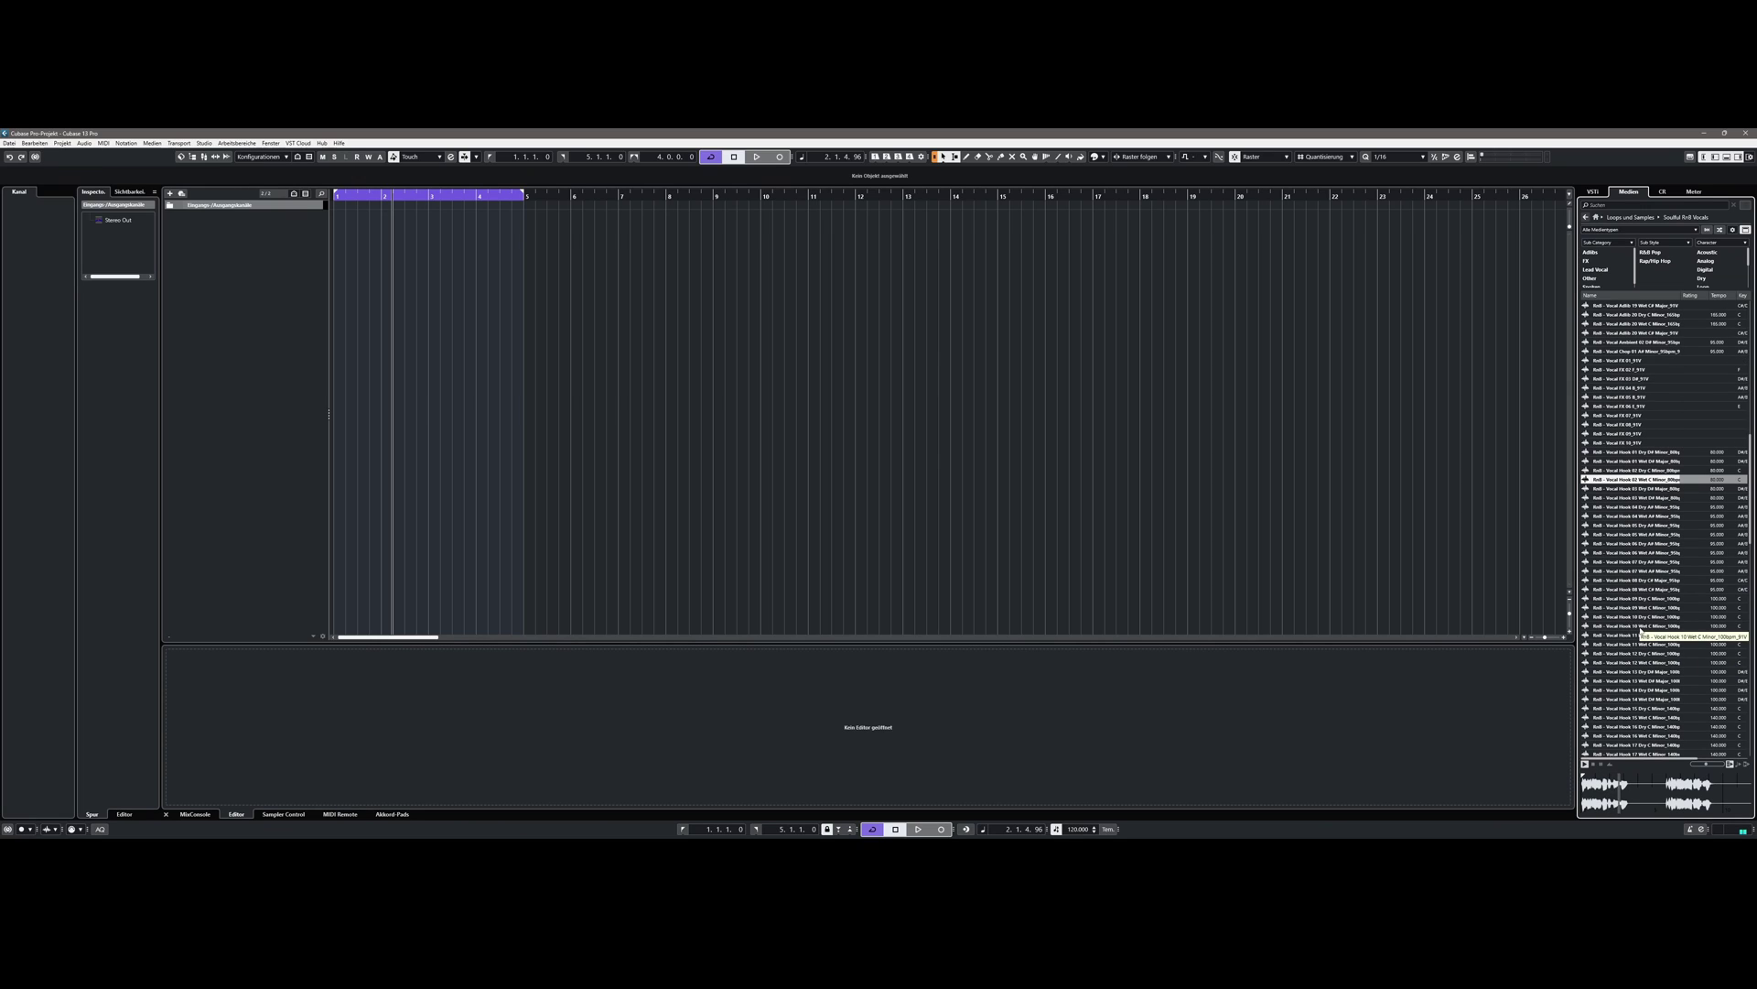
pyautogui.click(1641, 627)
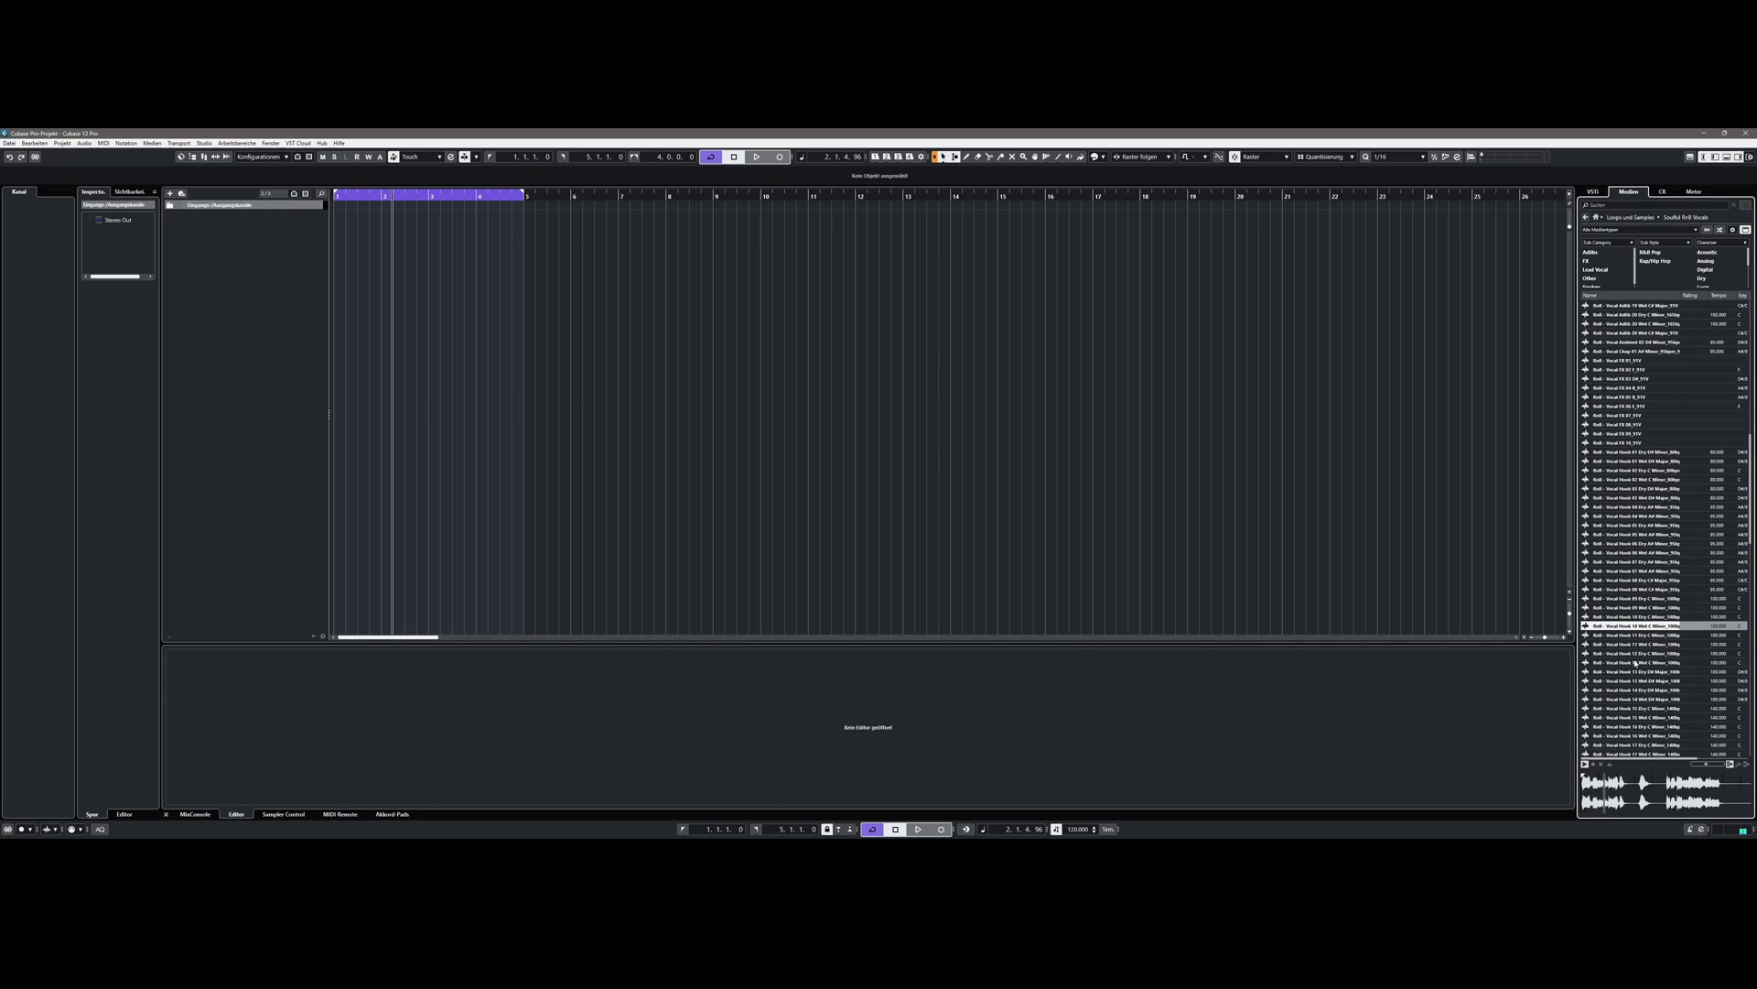
pyautogui.click(1635, 665)
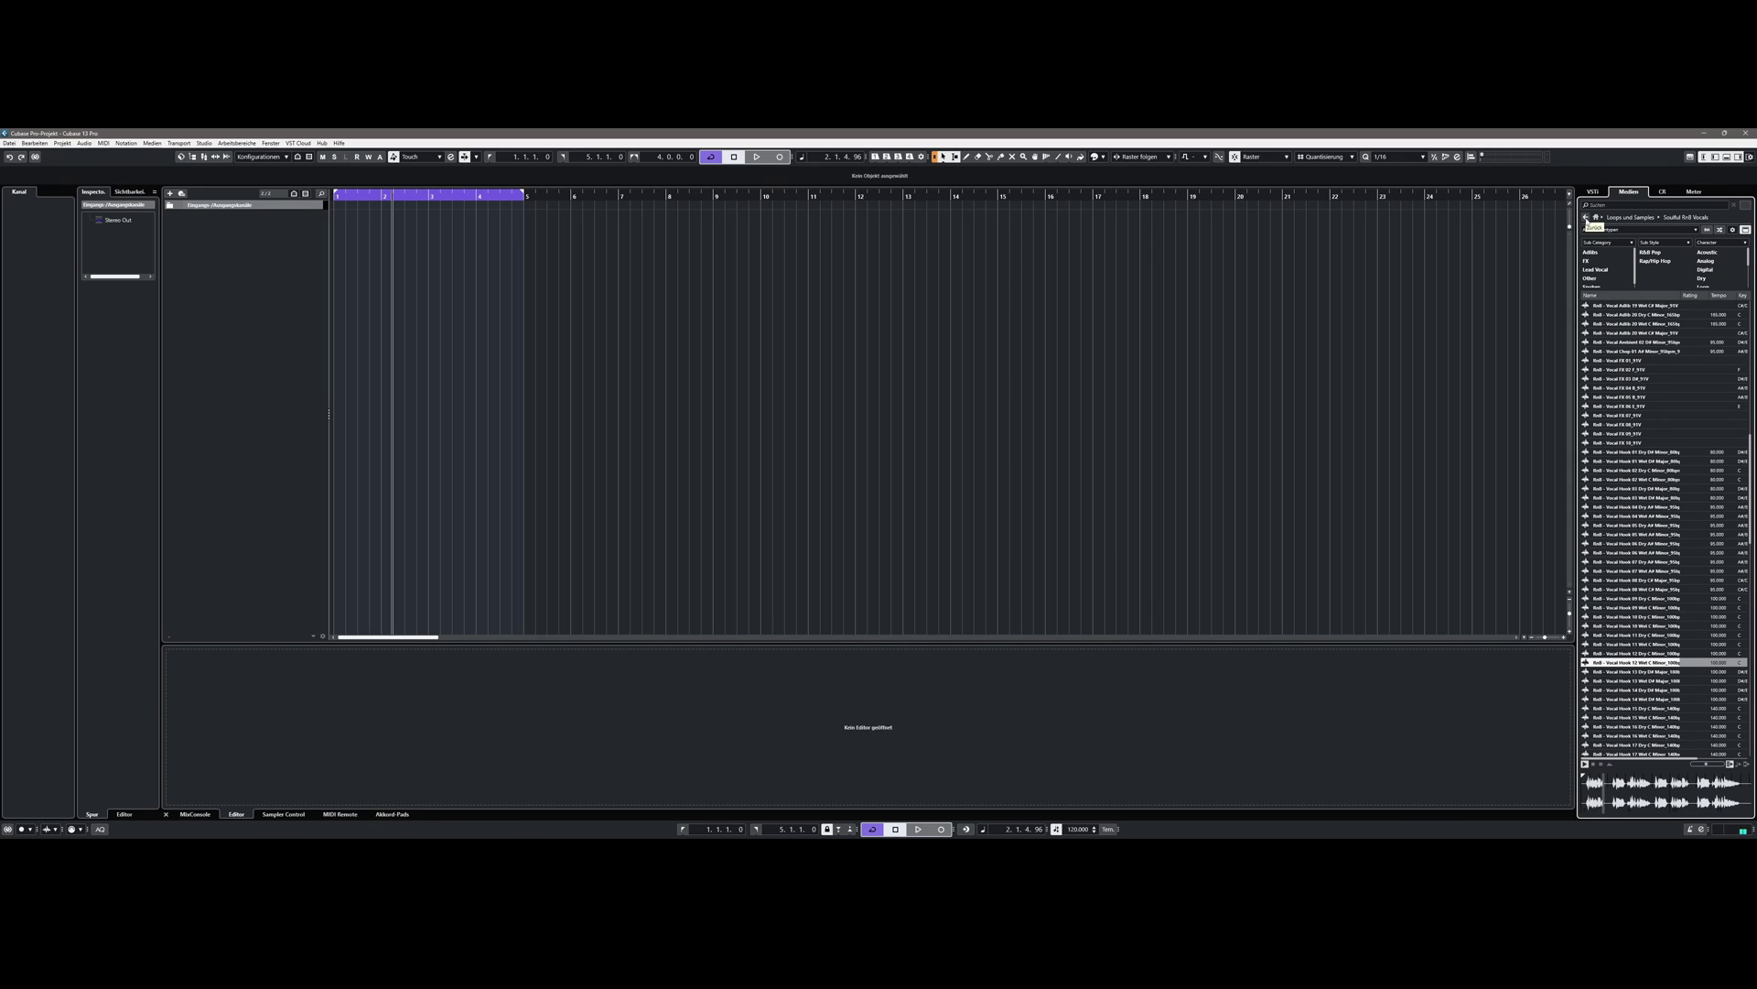
# Step: Return to the loop and sample libraries and open the cinematic electronic one
pyautogui.click(1587, 217)
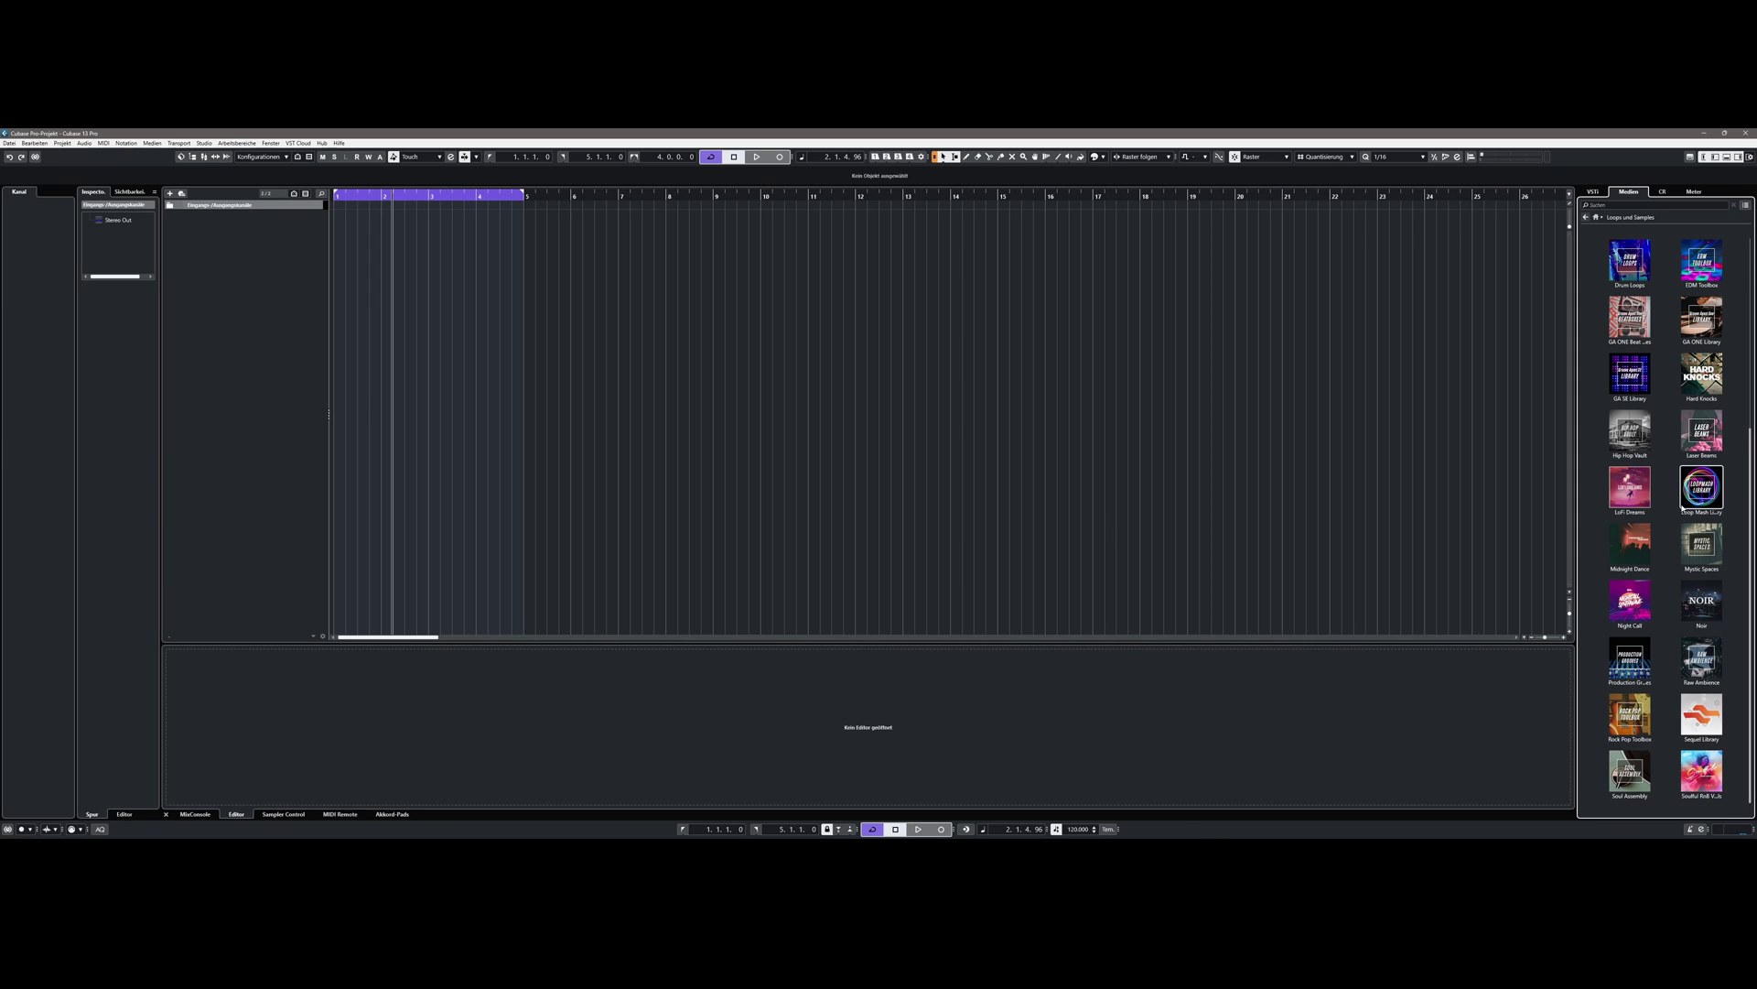
pyautogui.scroll(3, 1694, 559)
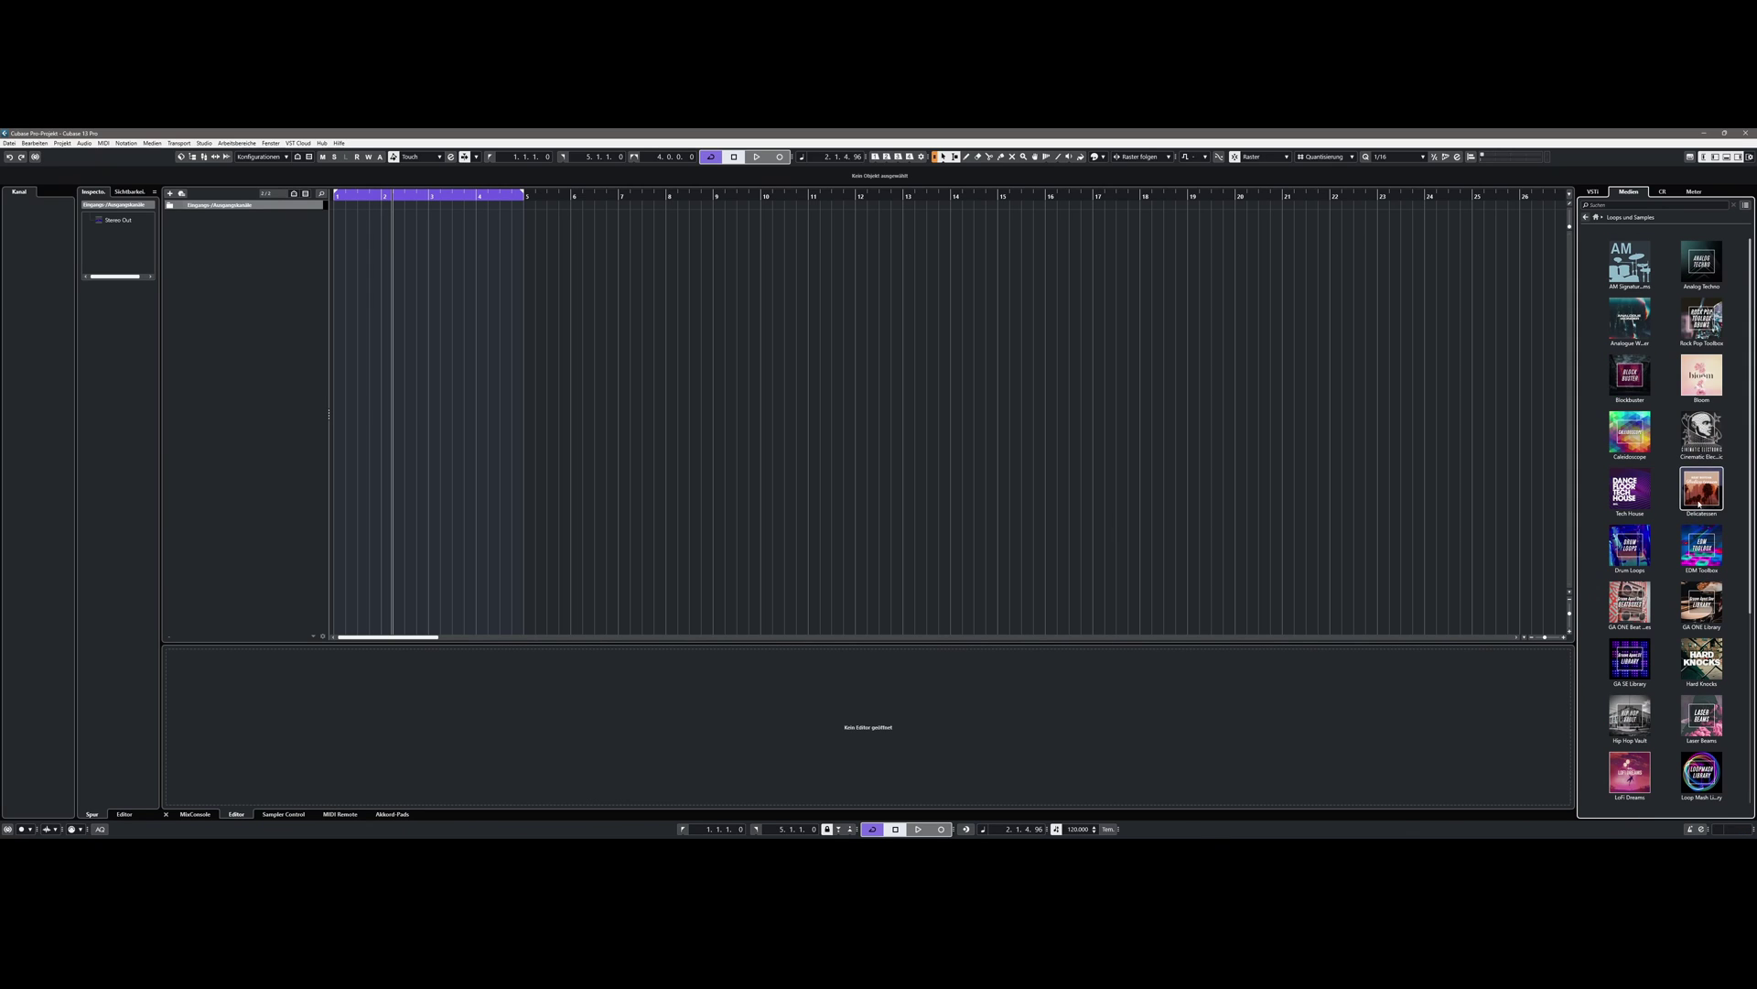
pyautogui.click(1690, 424)
# Step: Preview an ambient pad loop and cinematic atmosphere, FX, pad and sequence loops from the Cinematic Electronic library
pyautogui.click(1643, 333)
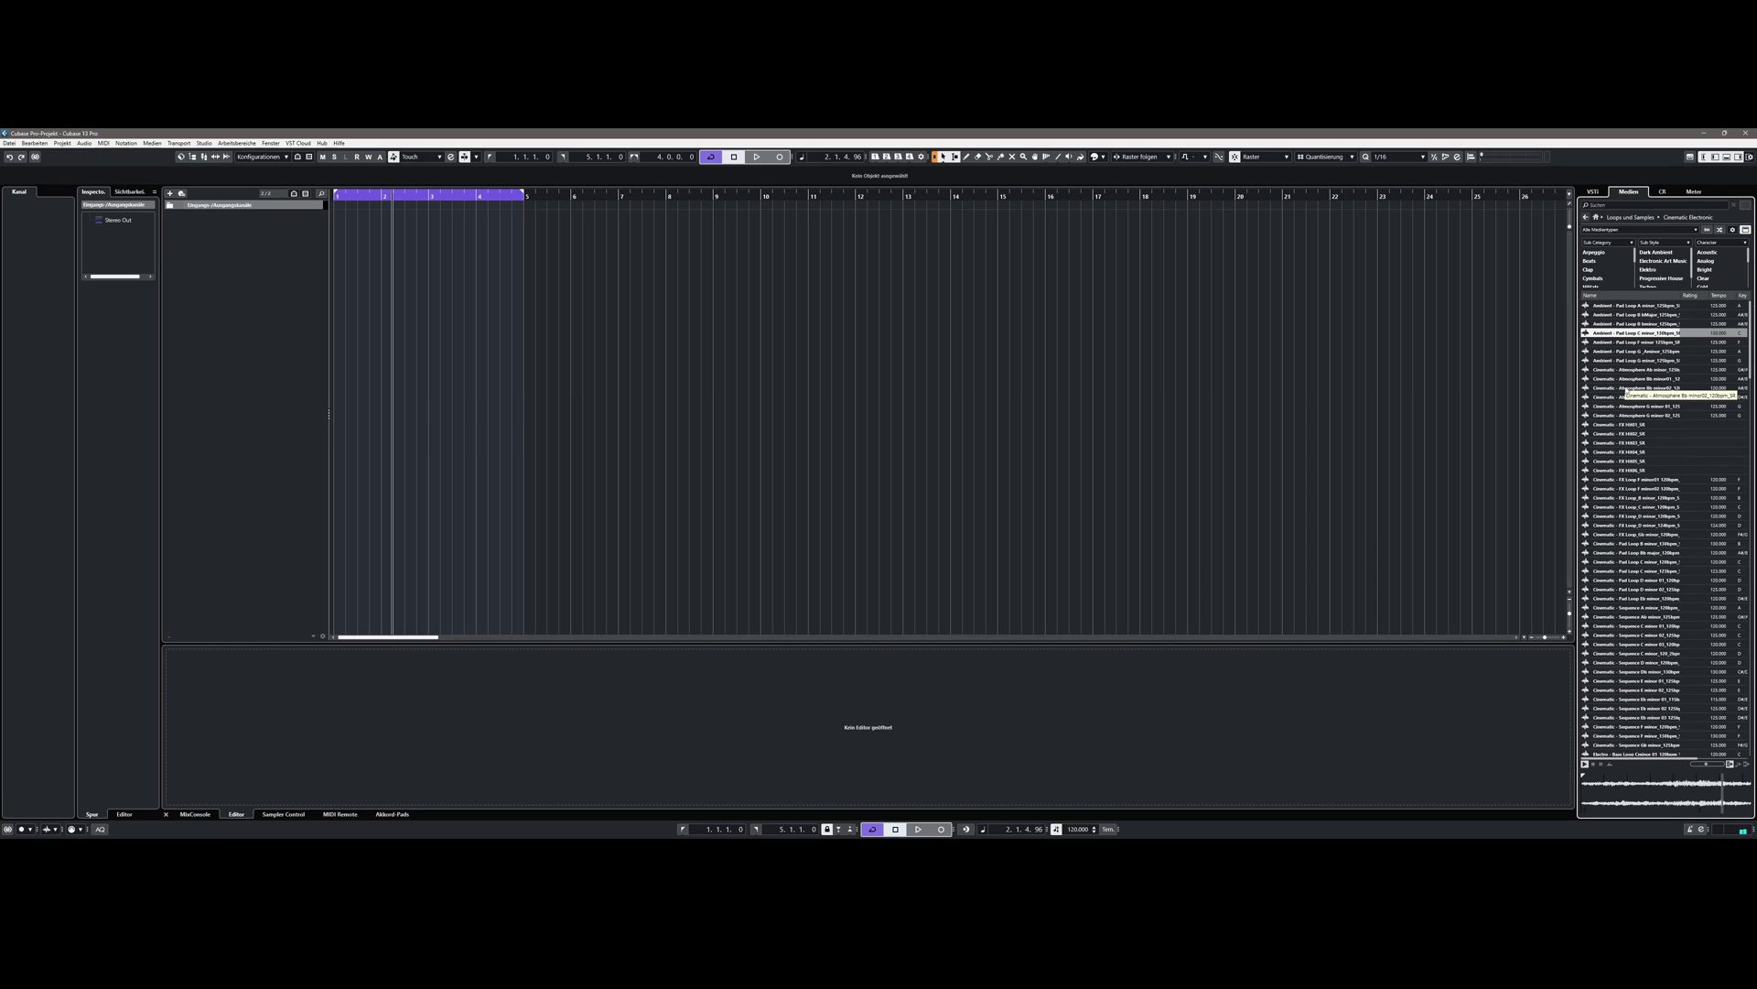
pyautogui.click(1625, 389)
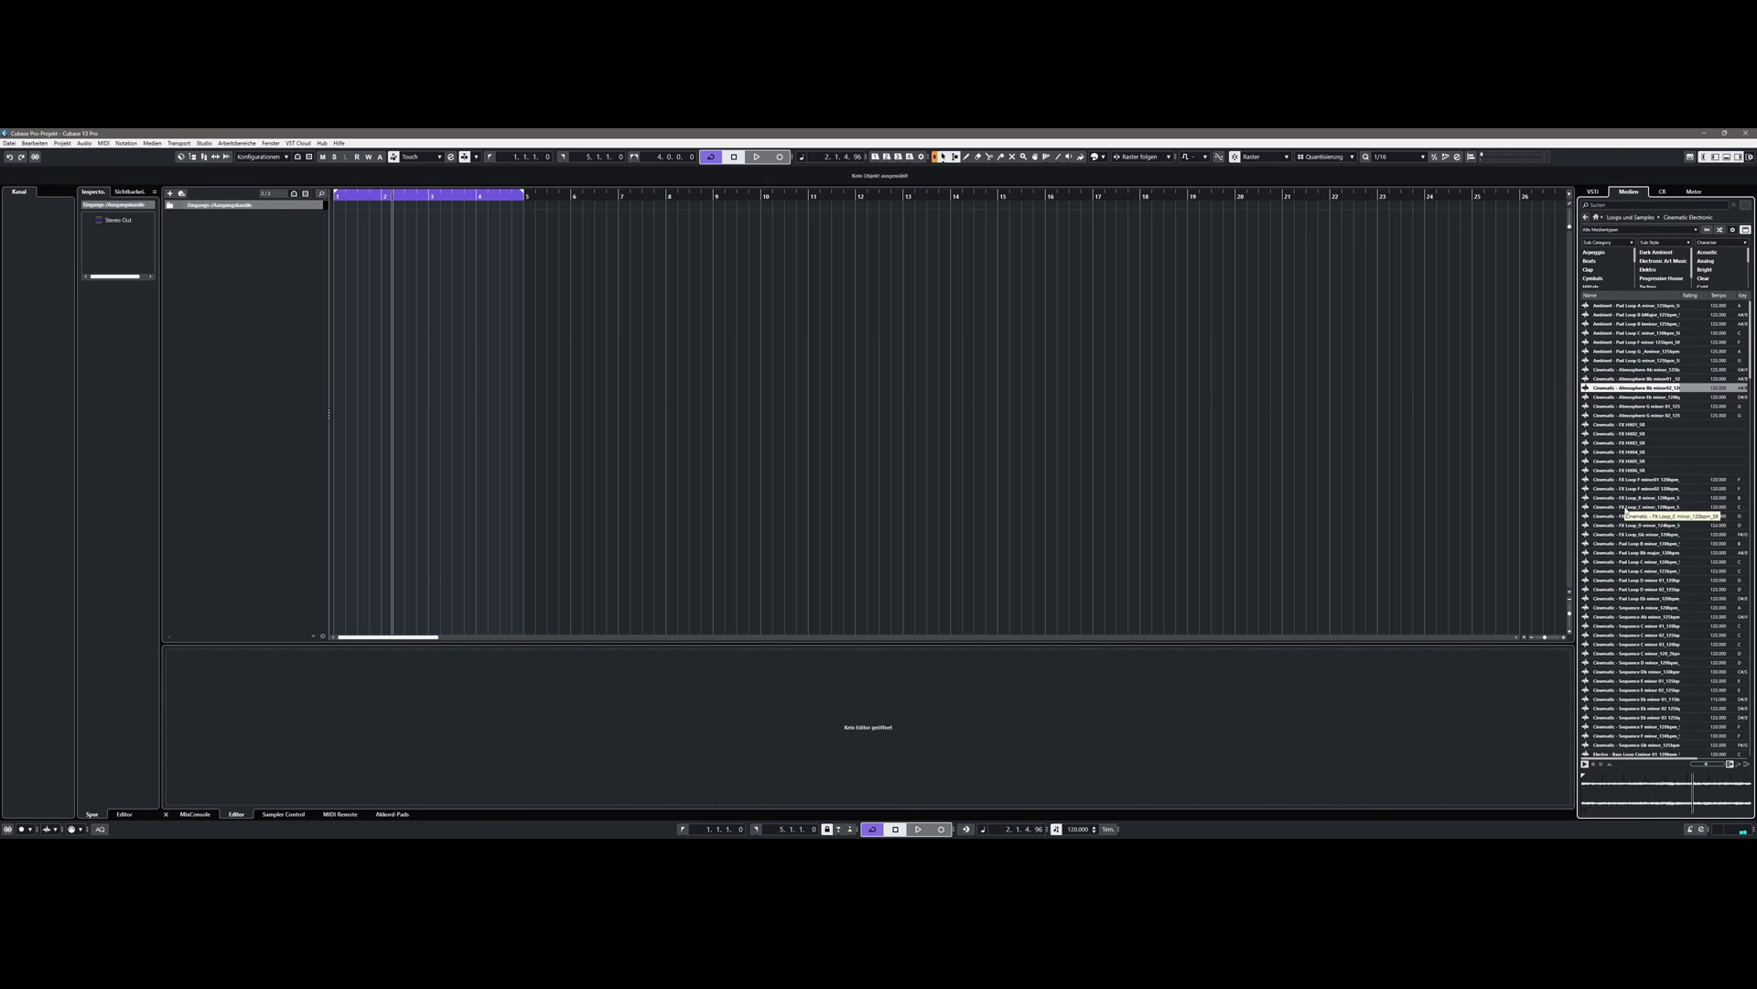
pyautogui.click(1627, 509)
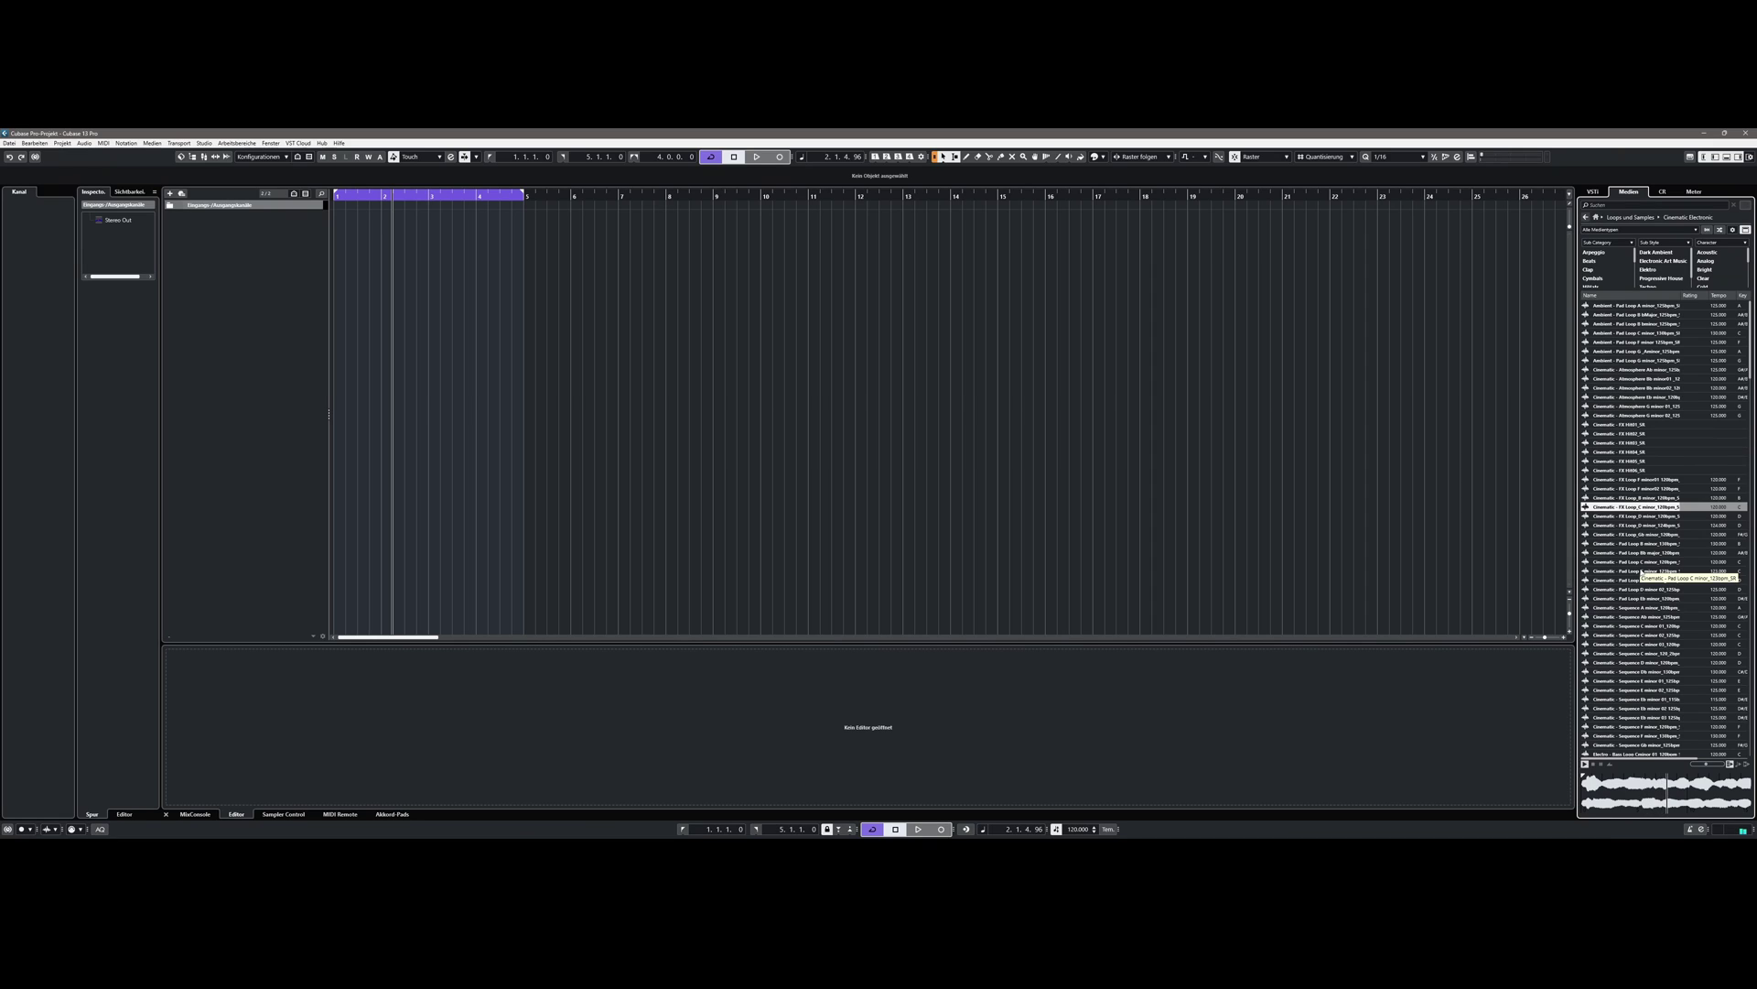
pyautogui.click(1641, 571)
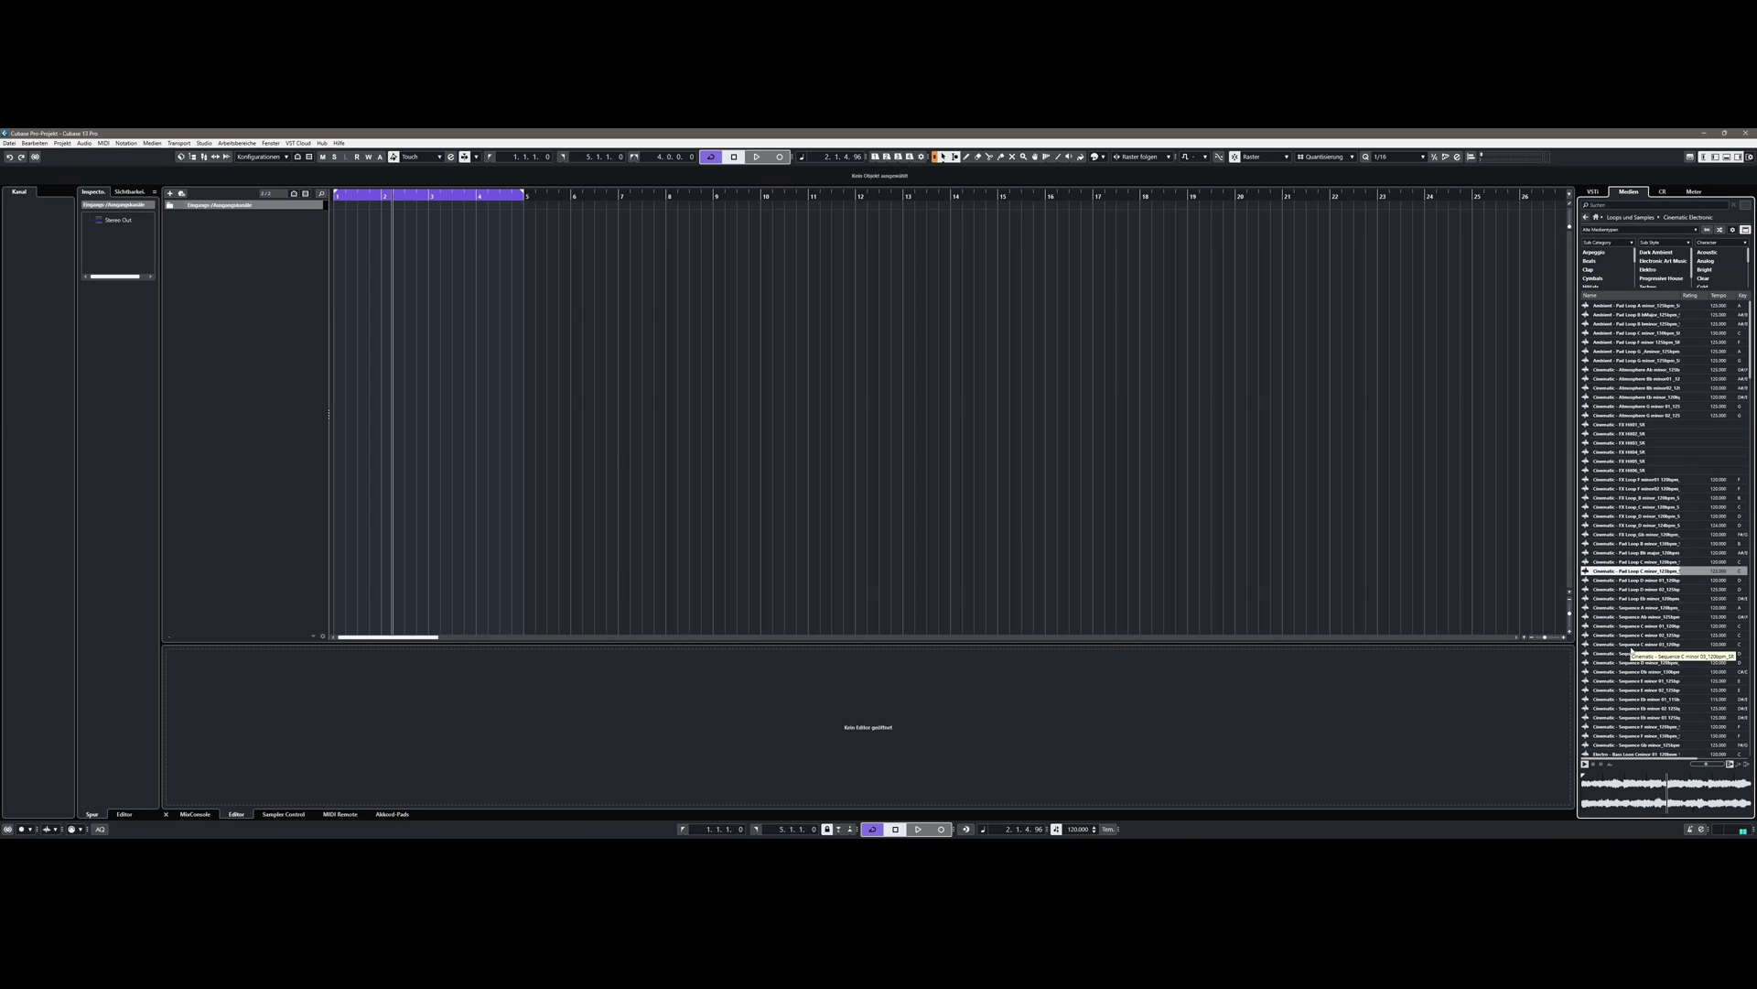
pyautogui.click(1632, 646)
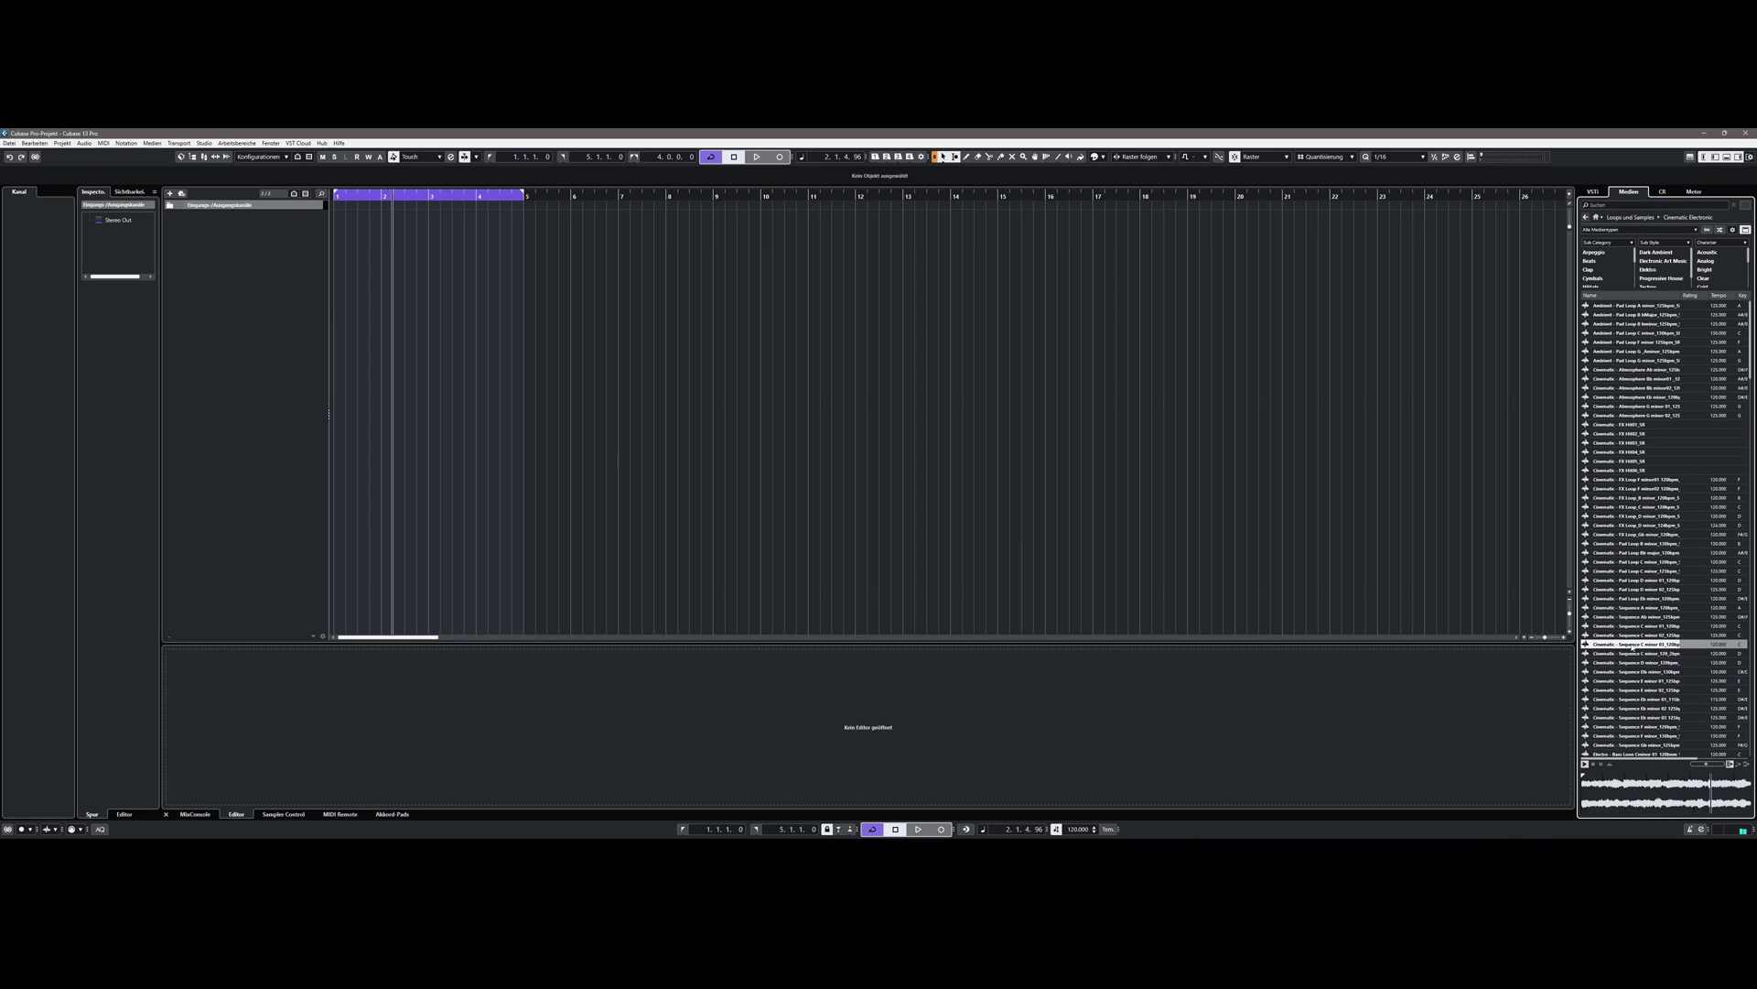
# Step: Preview several Electro drum loops, an Electro FX loop and an Electro sequence from the Cinematic Electronic library
pyautogui.scroll(-10, 1625, 604)
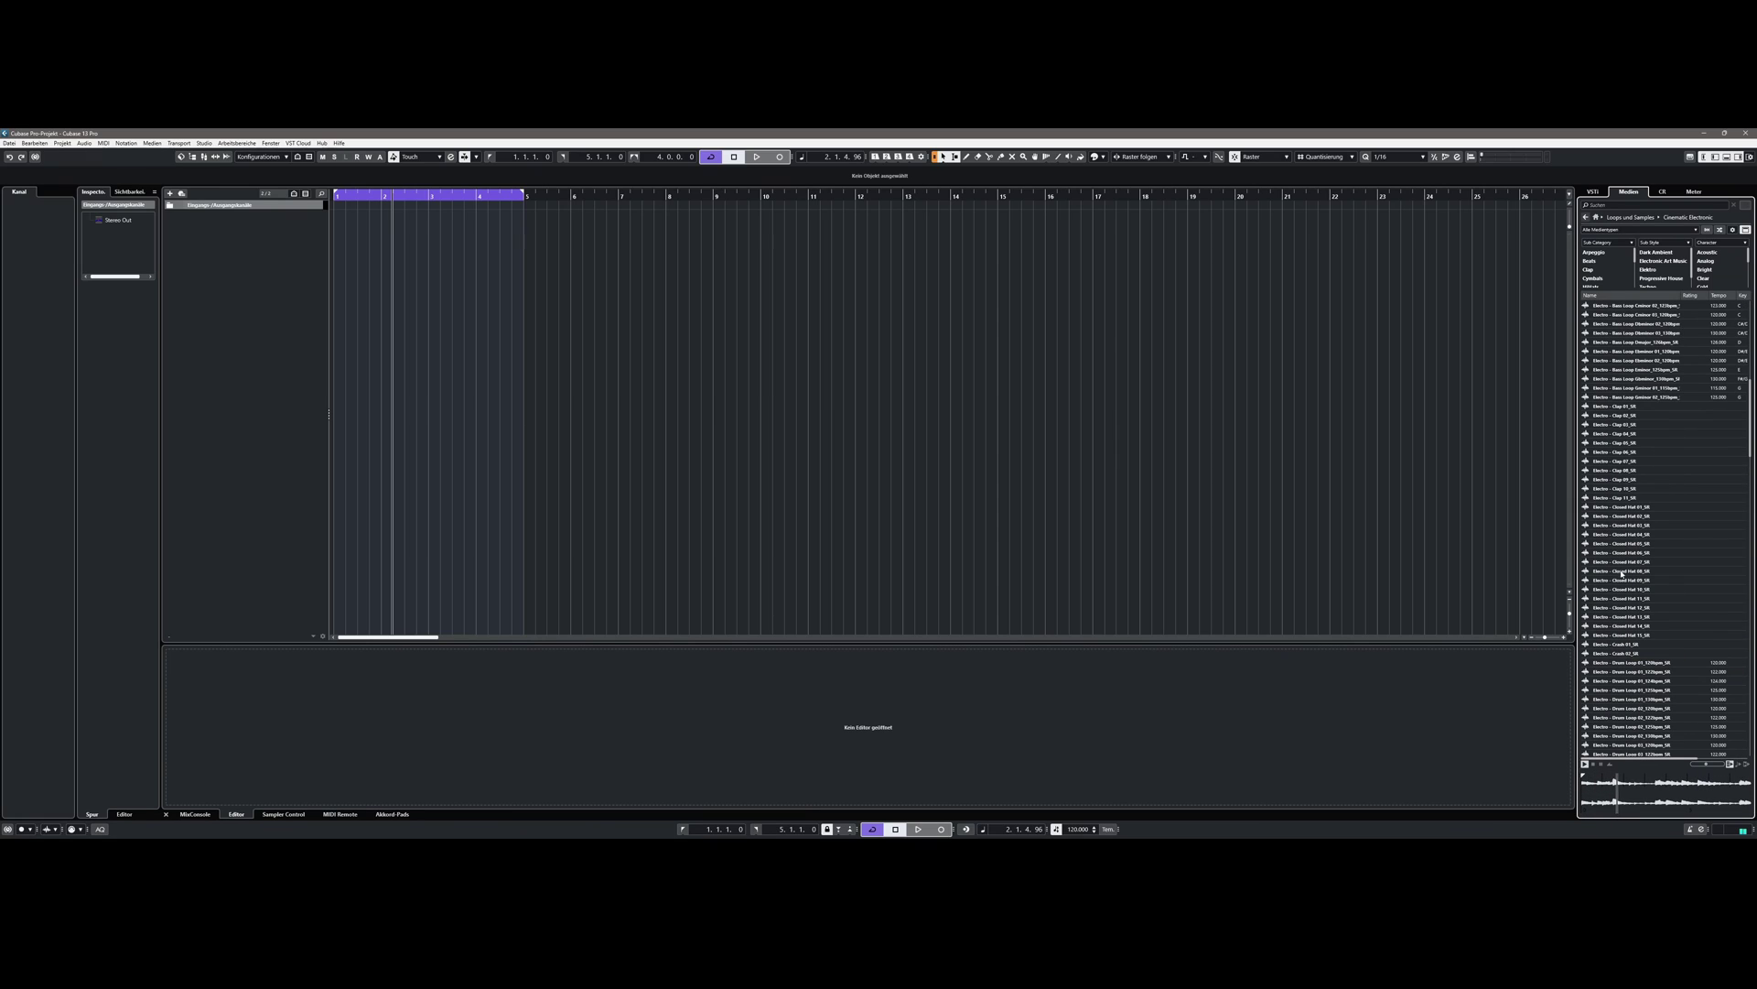
pyautogui.scroll(-4, 1622, 575)
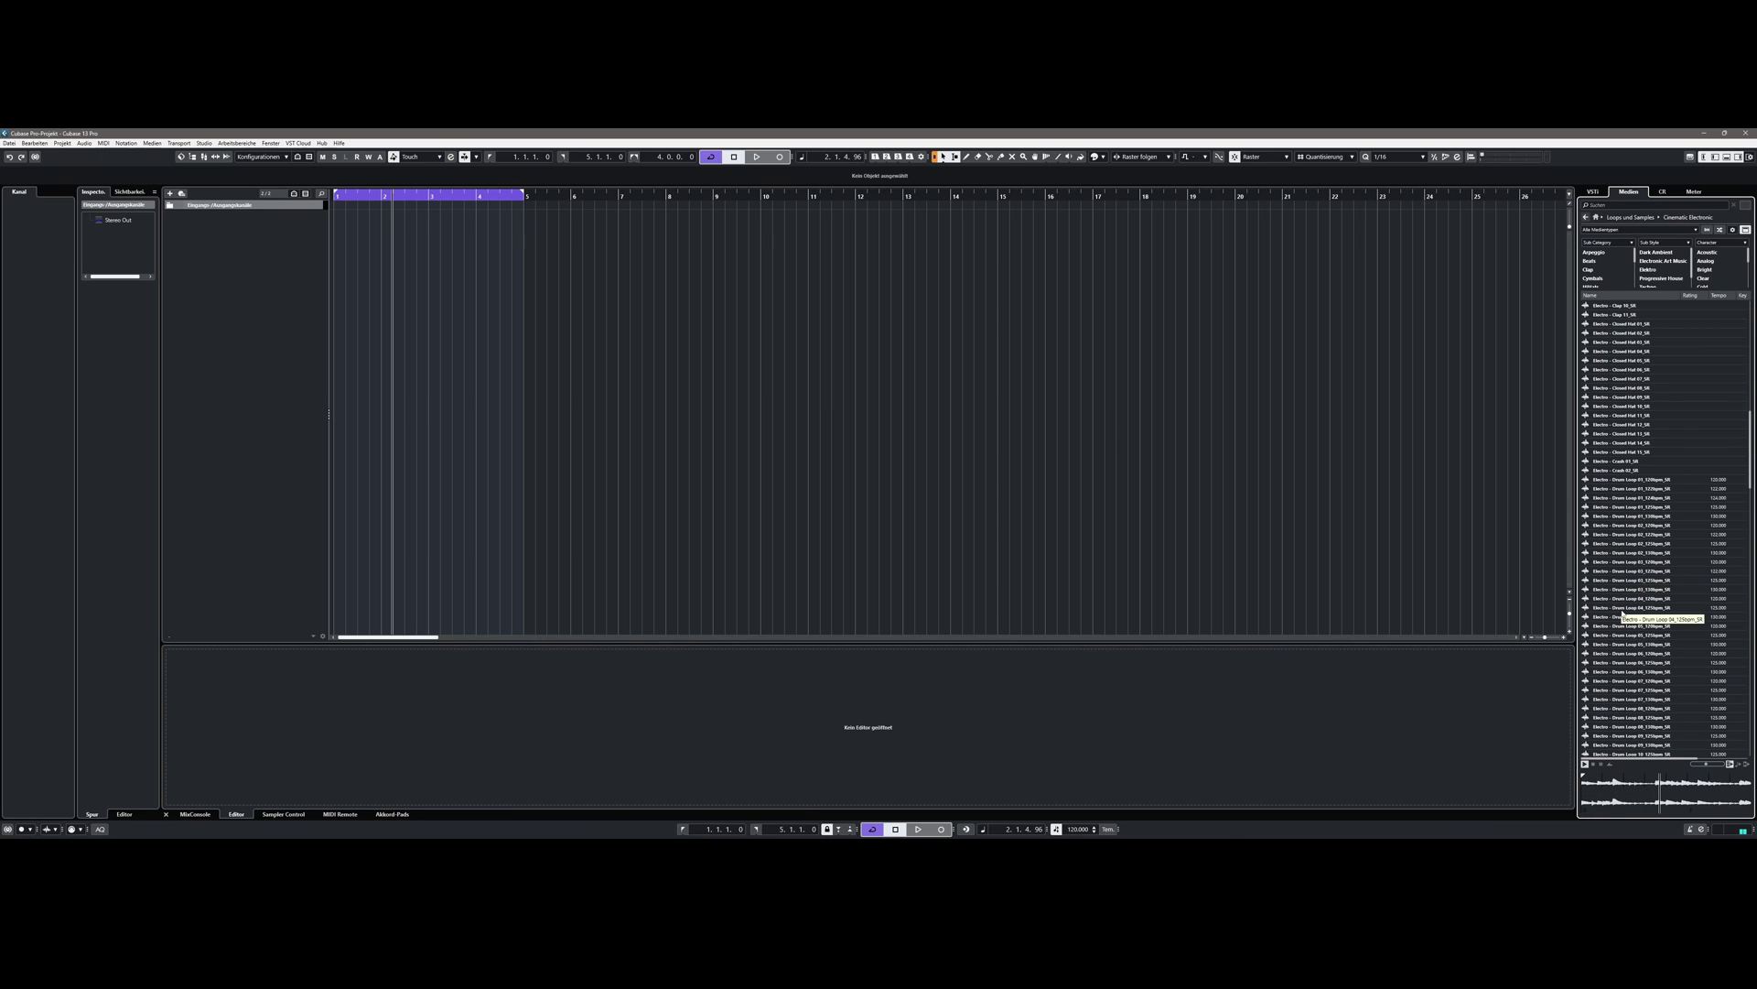
pyautogui.click(1622, 611)
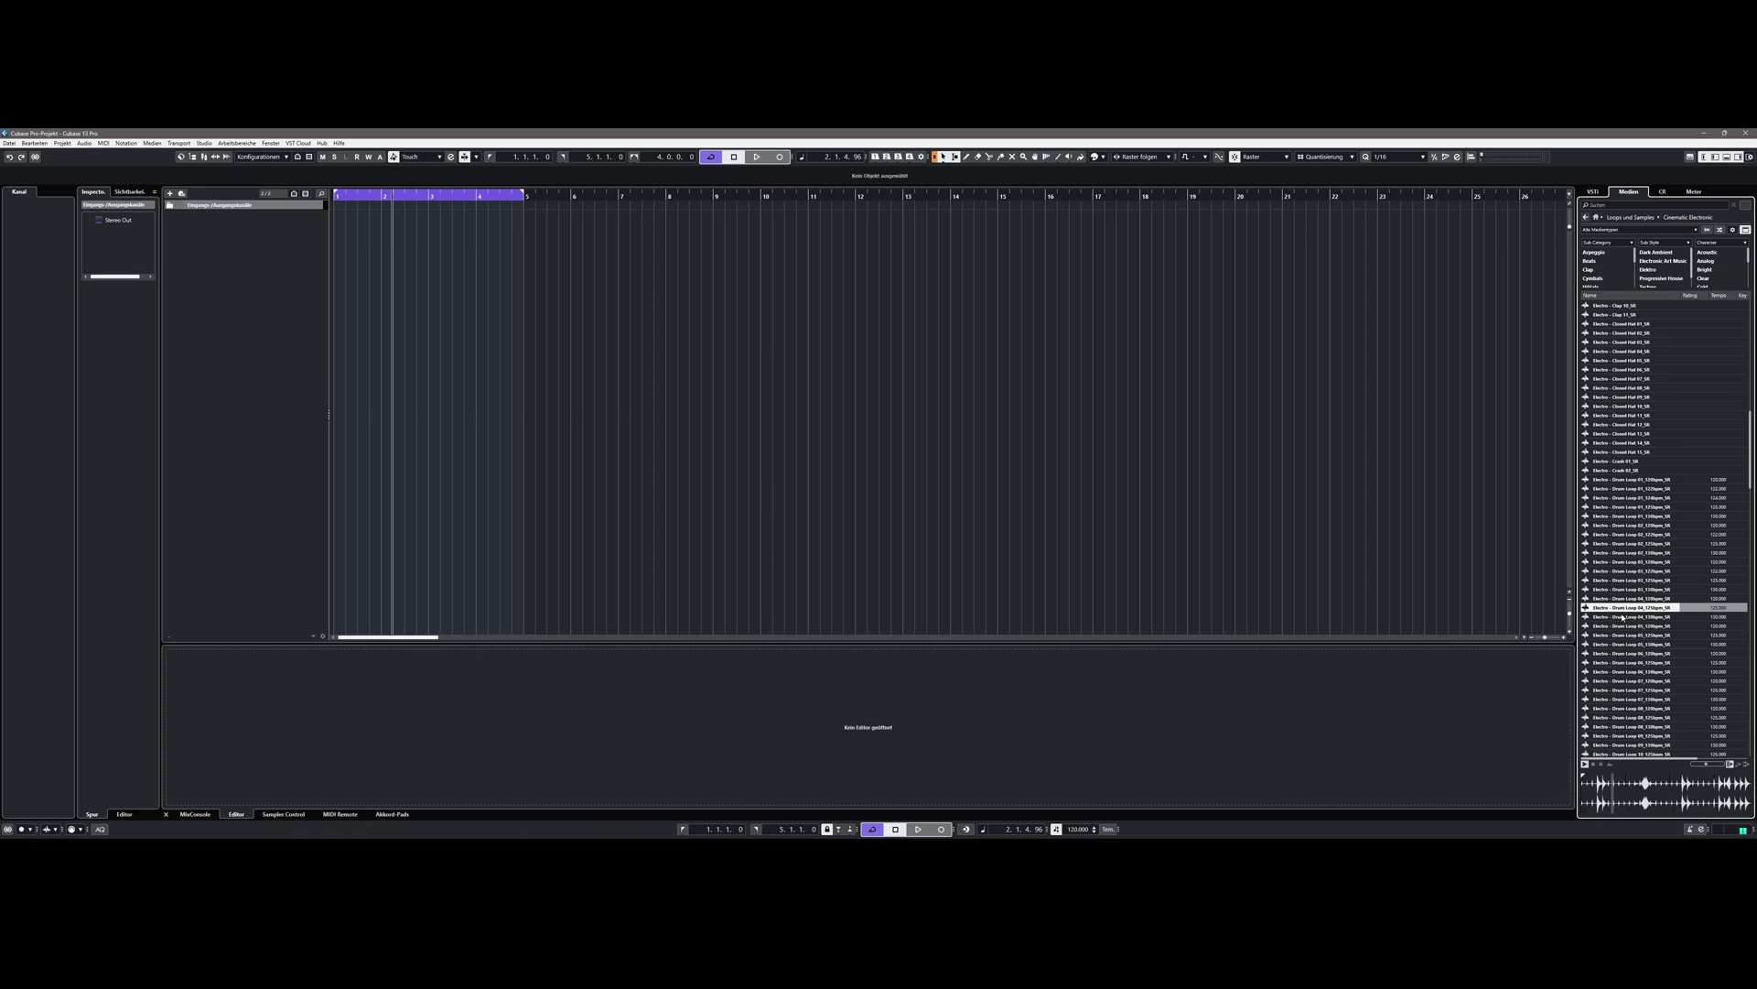
pyautogui.scroll(-8, 1624, 499)
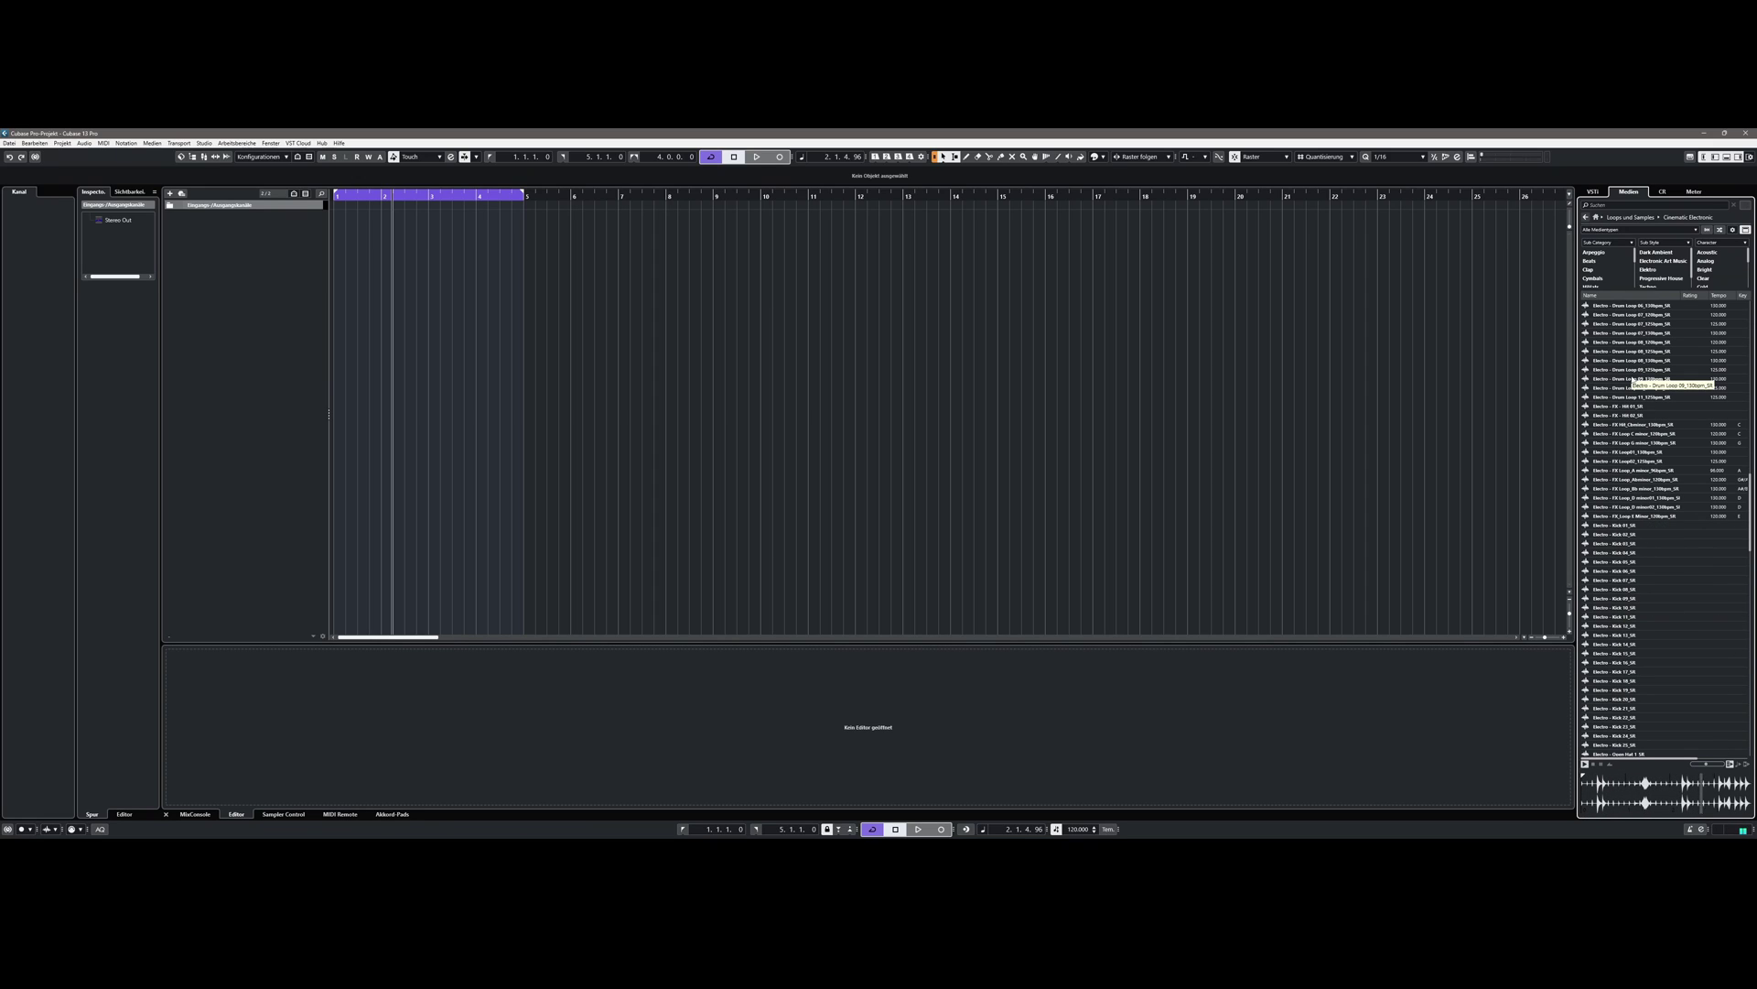
pyautogui.click(1634, 378)
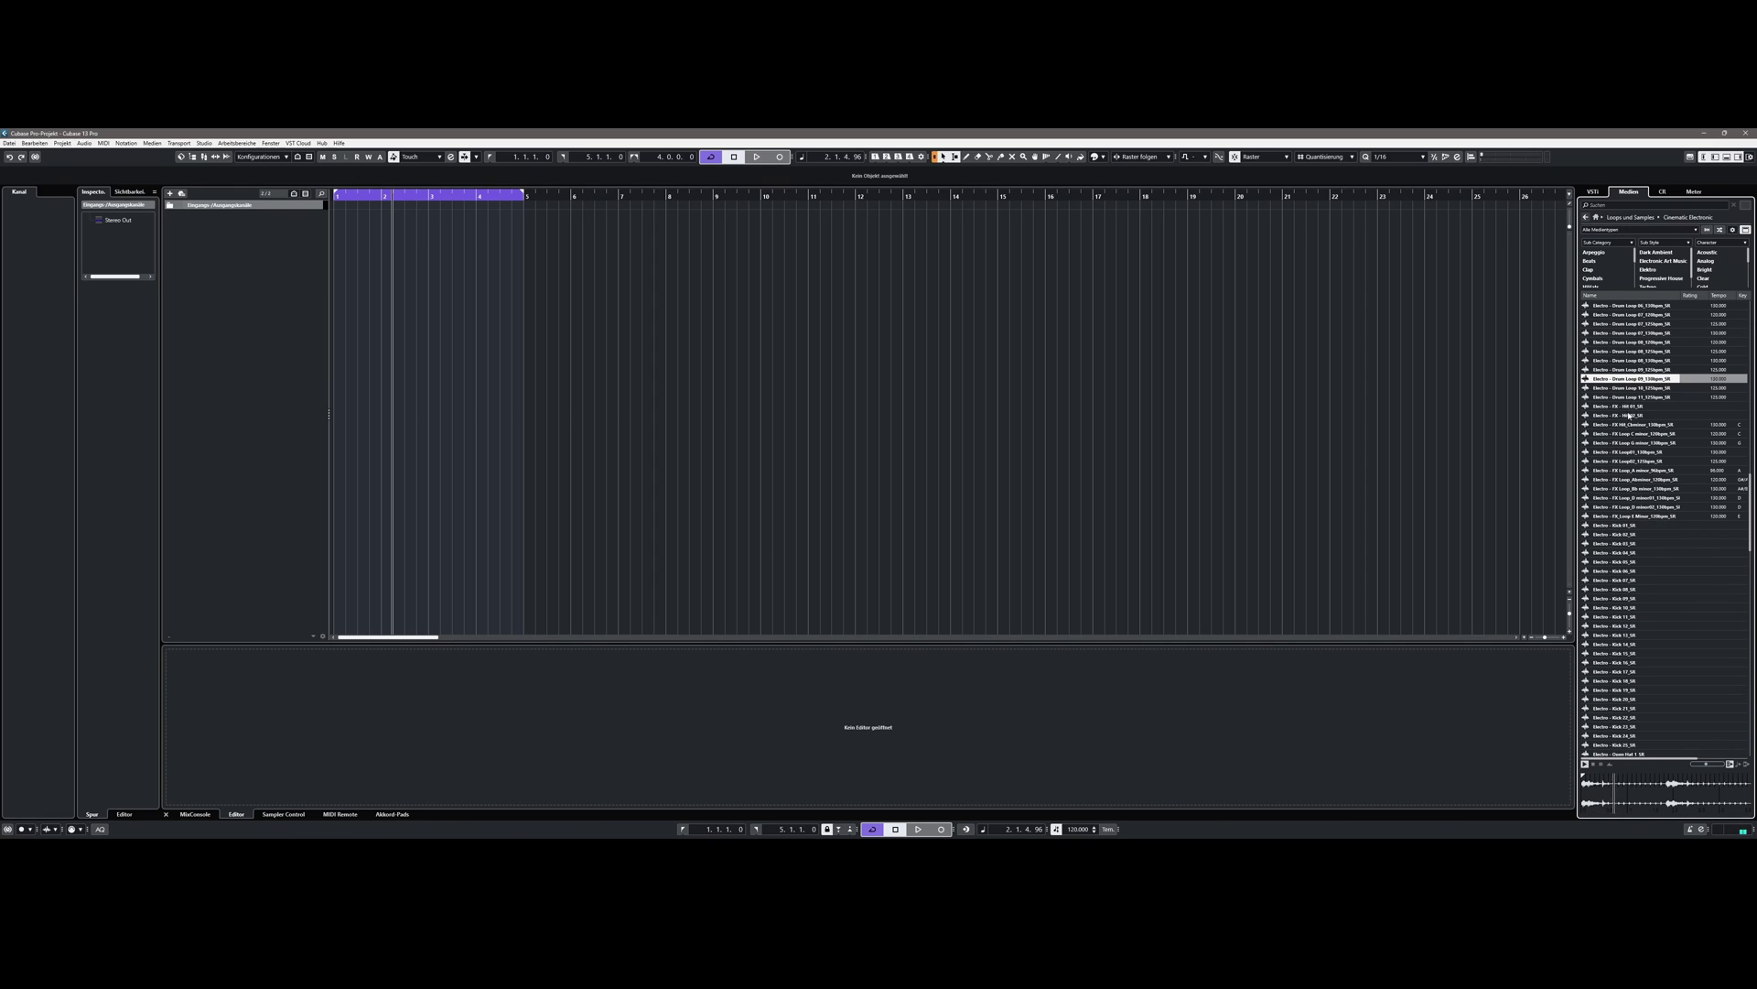
pyautogui.click(1624, 489)
pyautogui.scroll(-10, 1624, 489)
pyautogui.click(1632, 435)
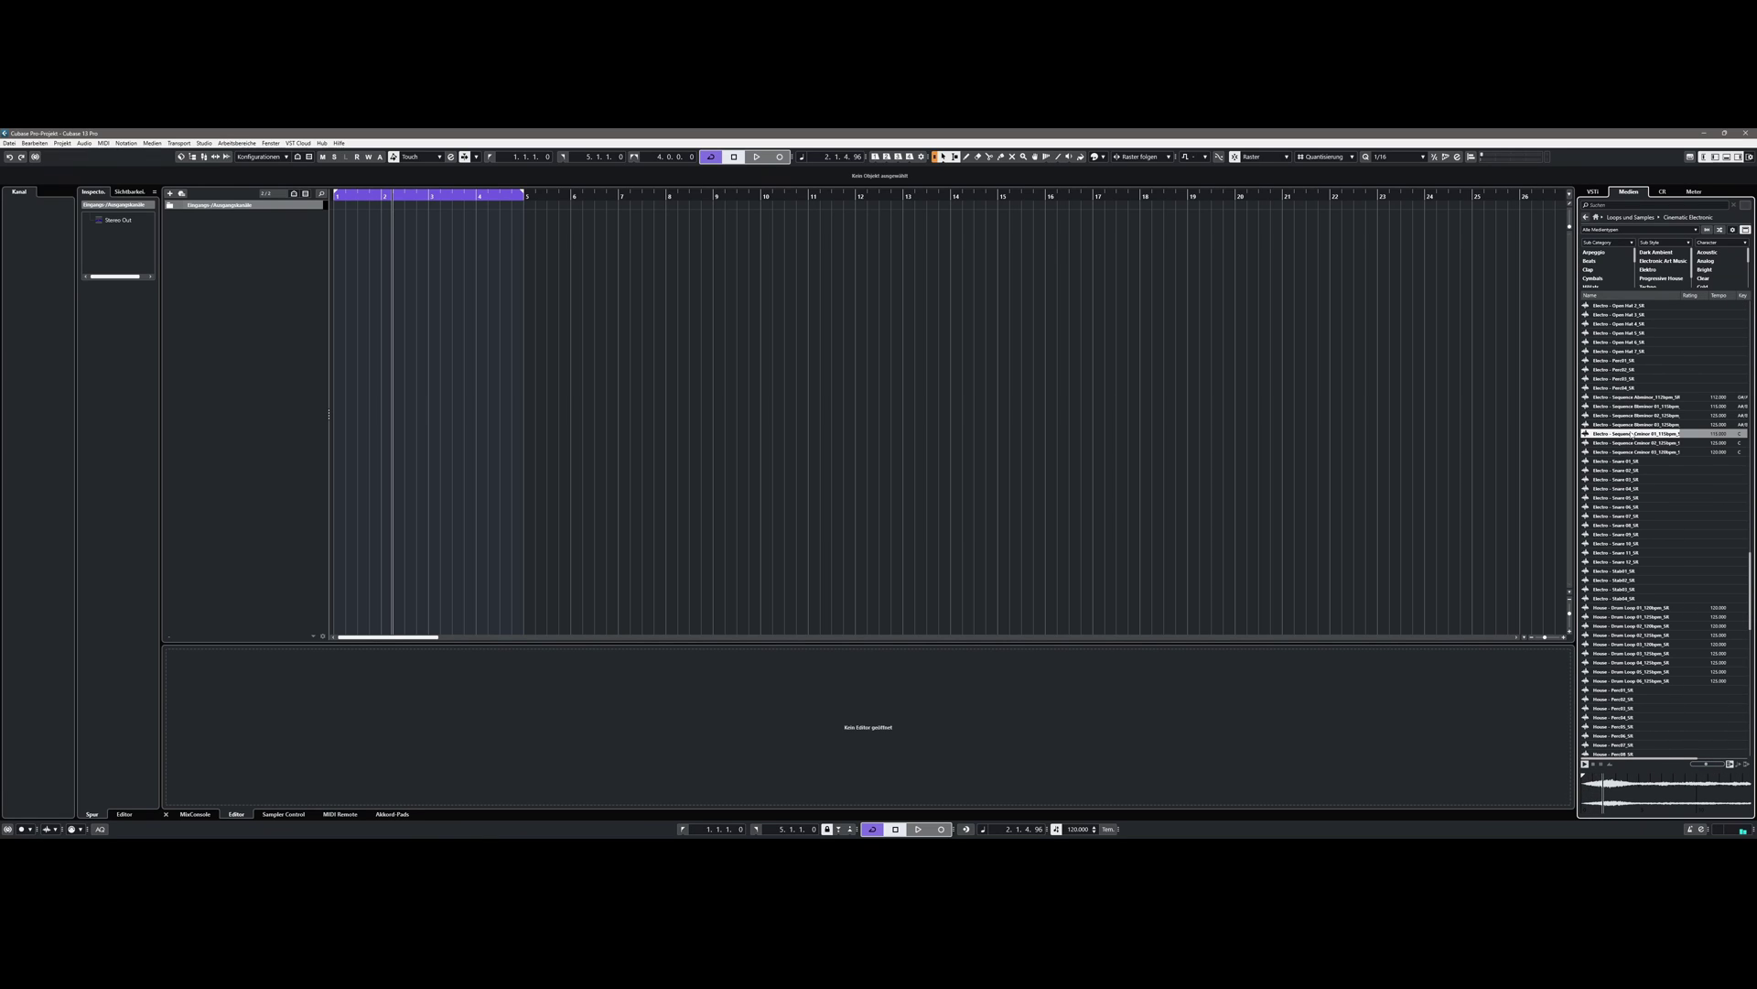
# Step: Preview one House, one Indie Dance and one Techno drum loop from the Cinematic Electronic library
pyautogui.click(1625, 644)
pyautogui.scroll(-8, 1629, 550)
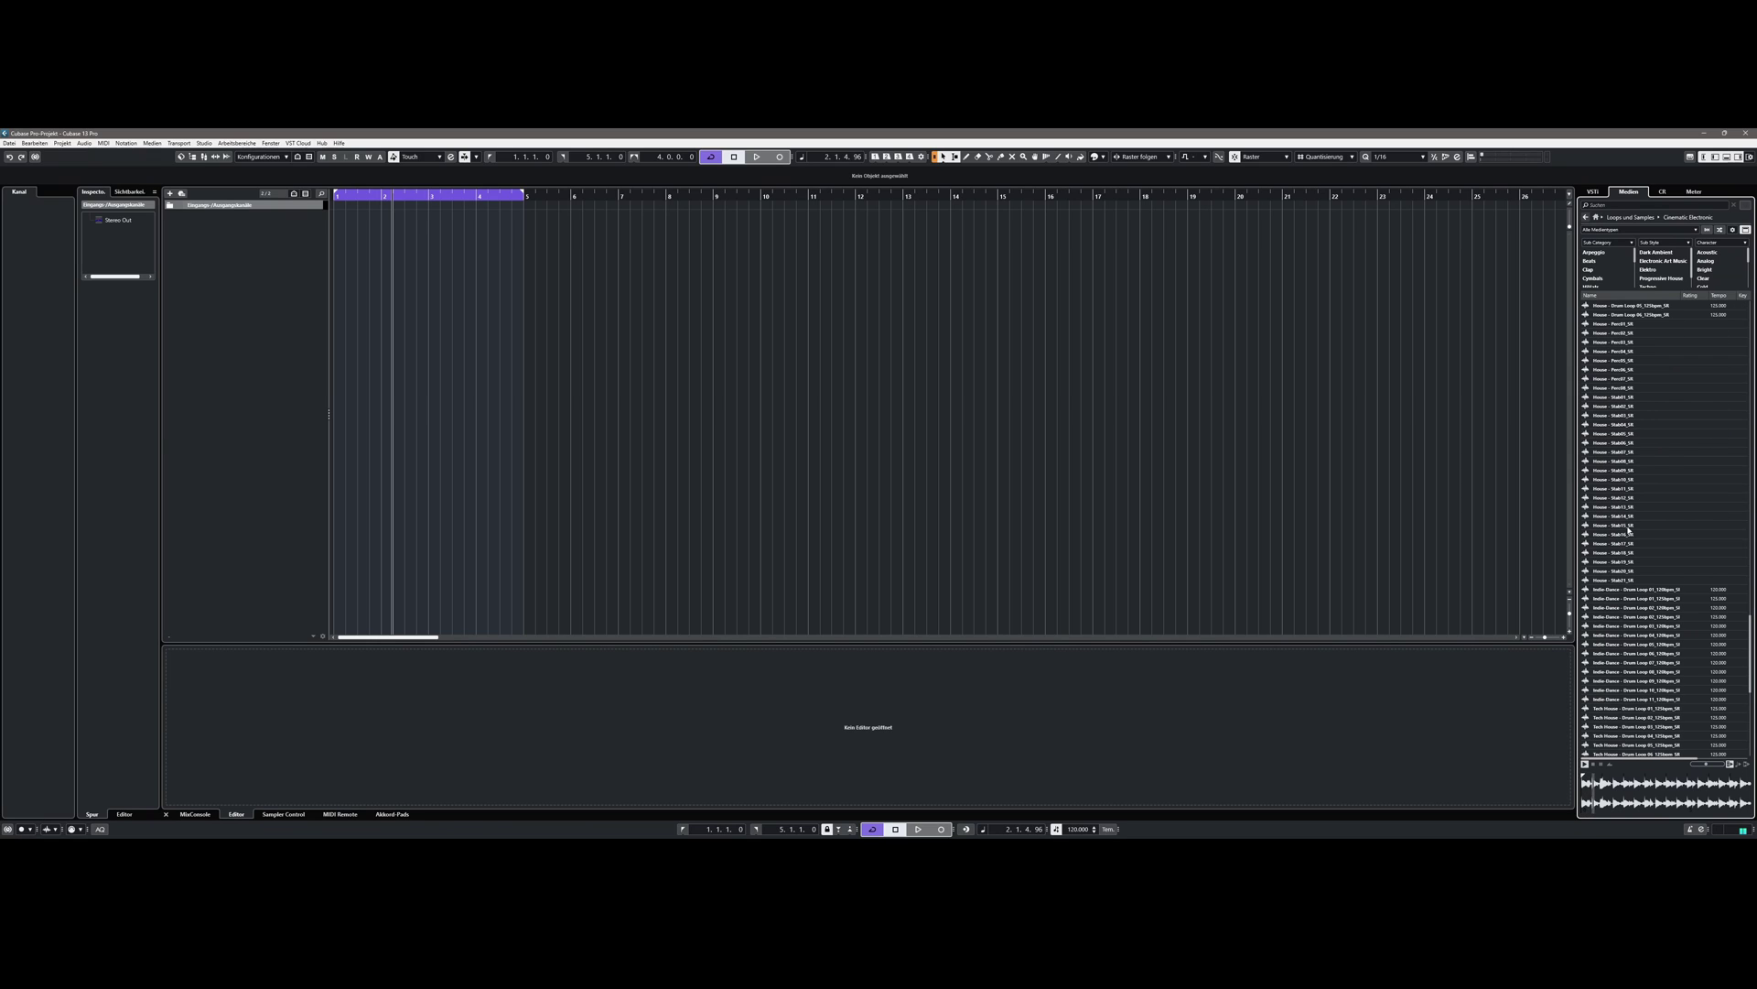
pyautogui.click(1641, 663)
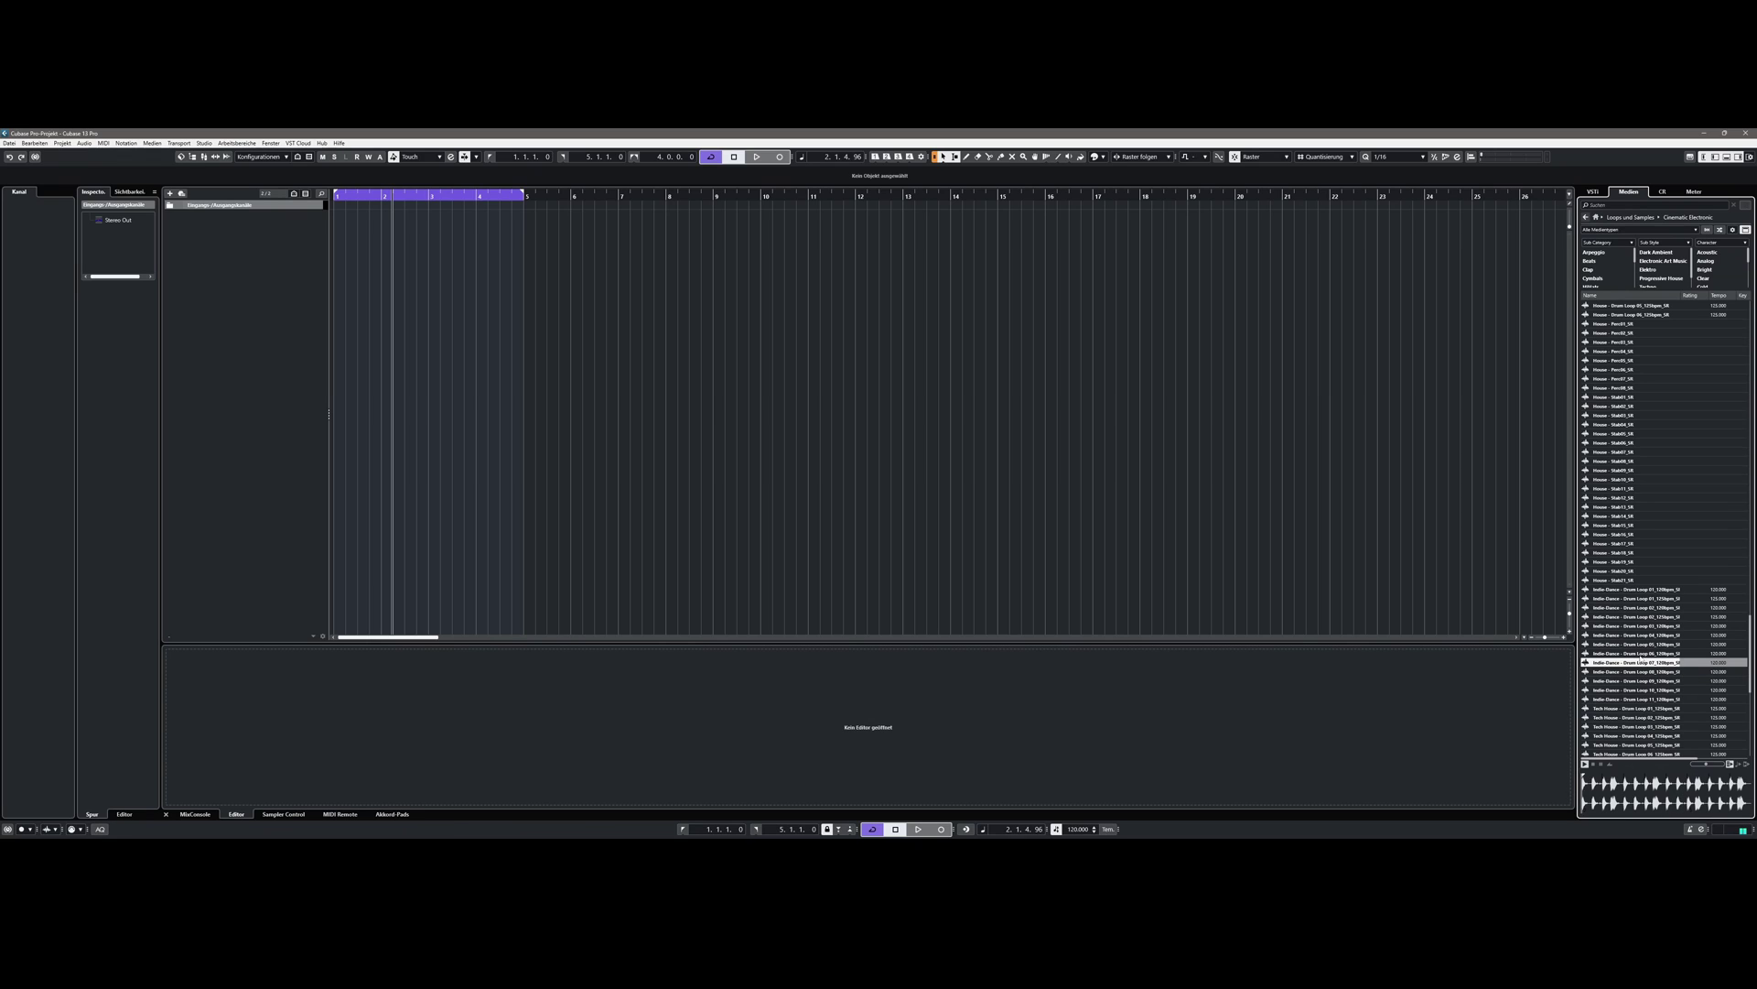
pyautogui.scroll(-8, 1640, 652)
pyautogui.click(1646, 569)
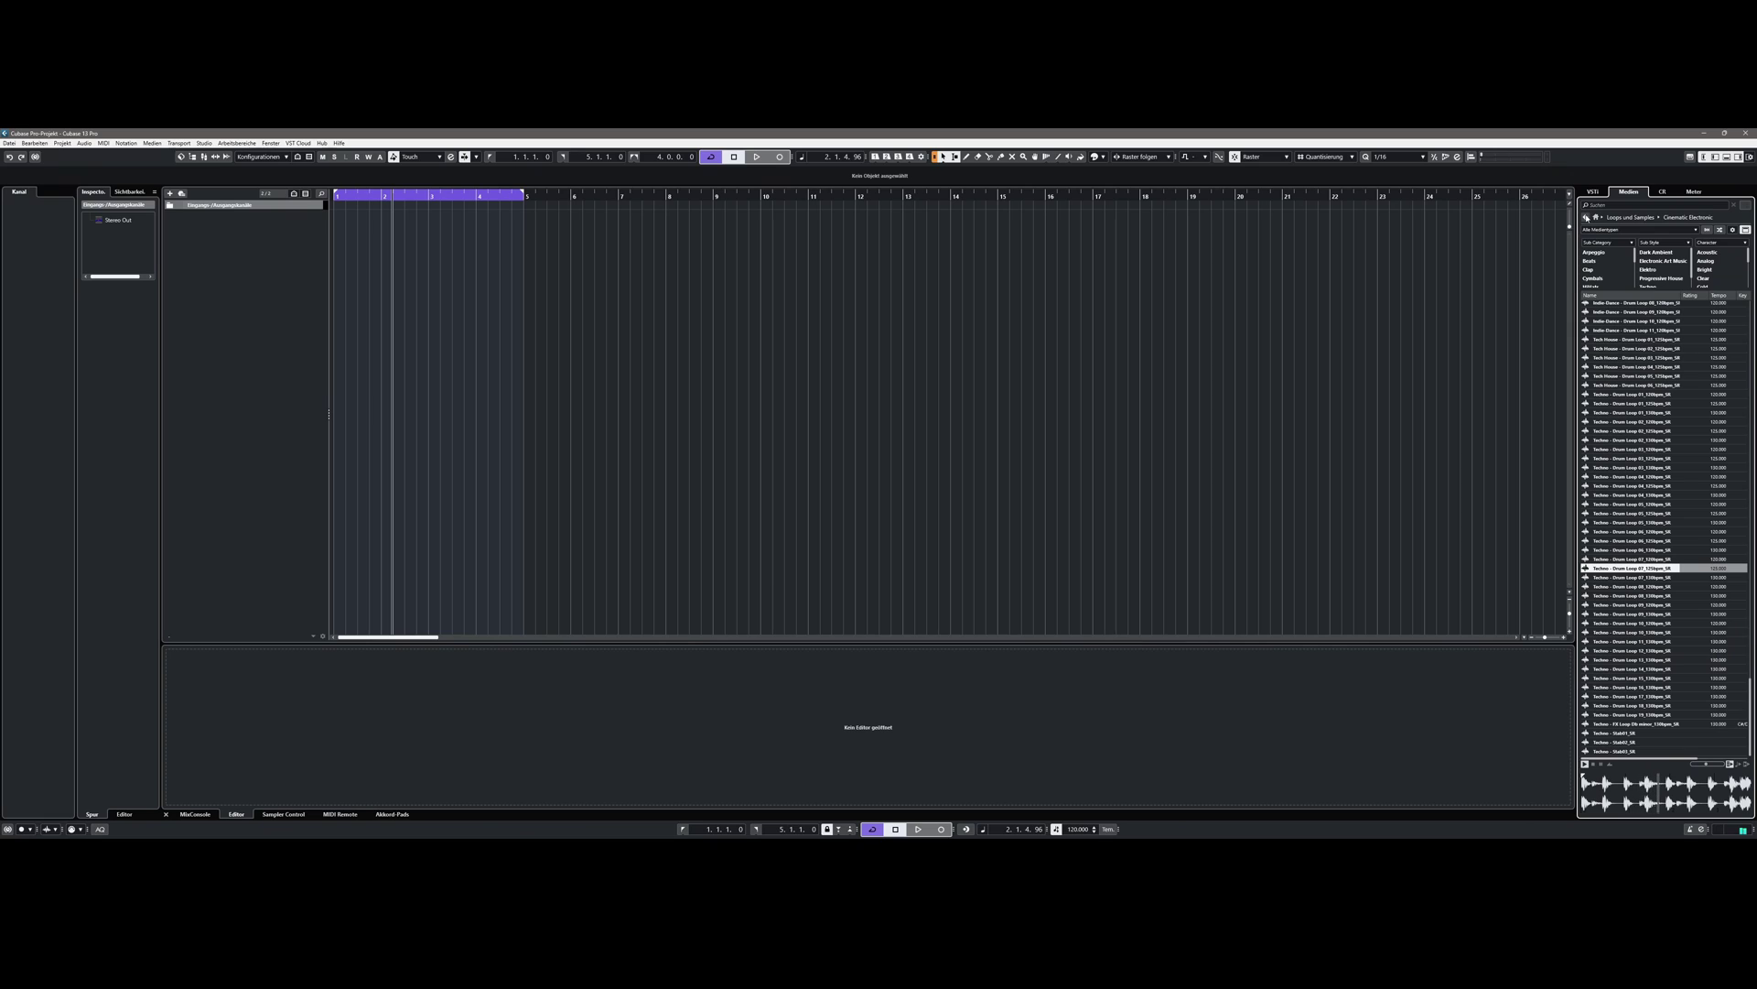
# Step: Return to the library overview, open Delicatessen and preview its Afro Beats, Detroit Trap, Disco and Drill drum loops
pyautogui.click(1586, 217)
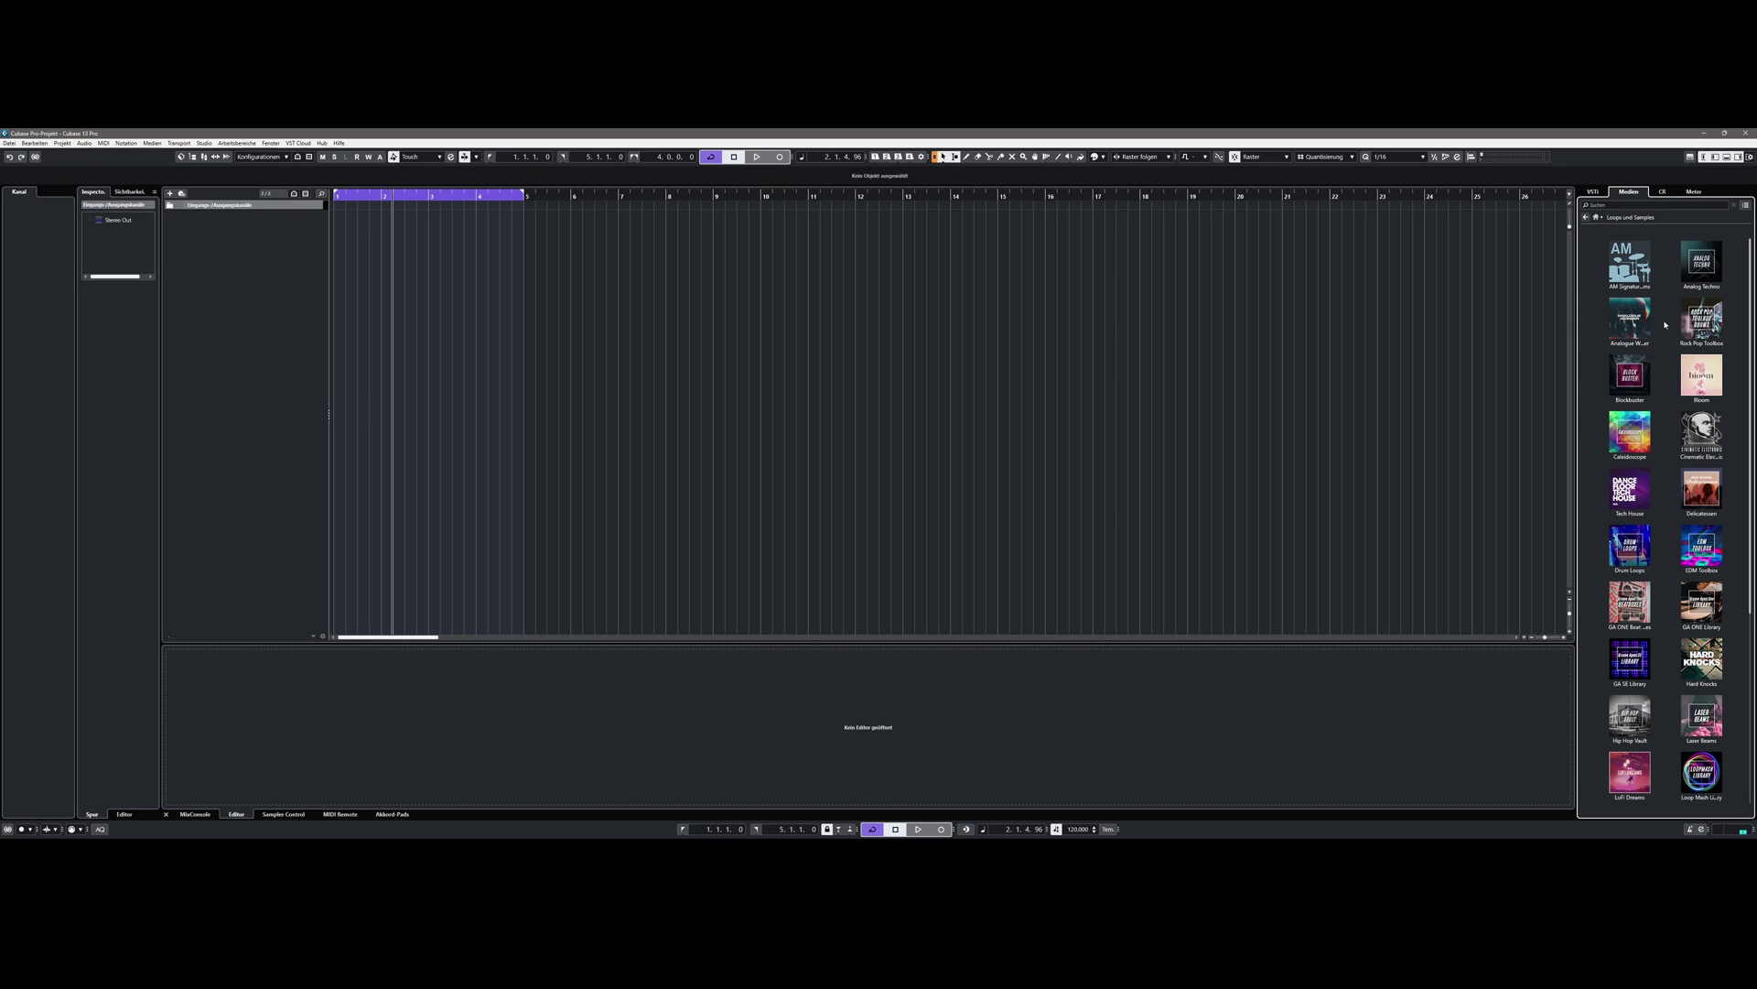
pyautogui.click(1701, 489)
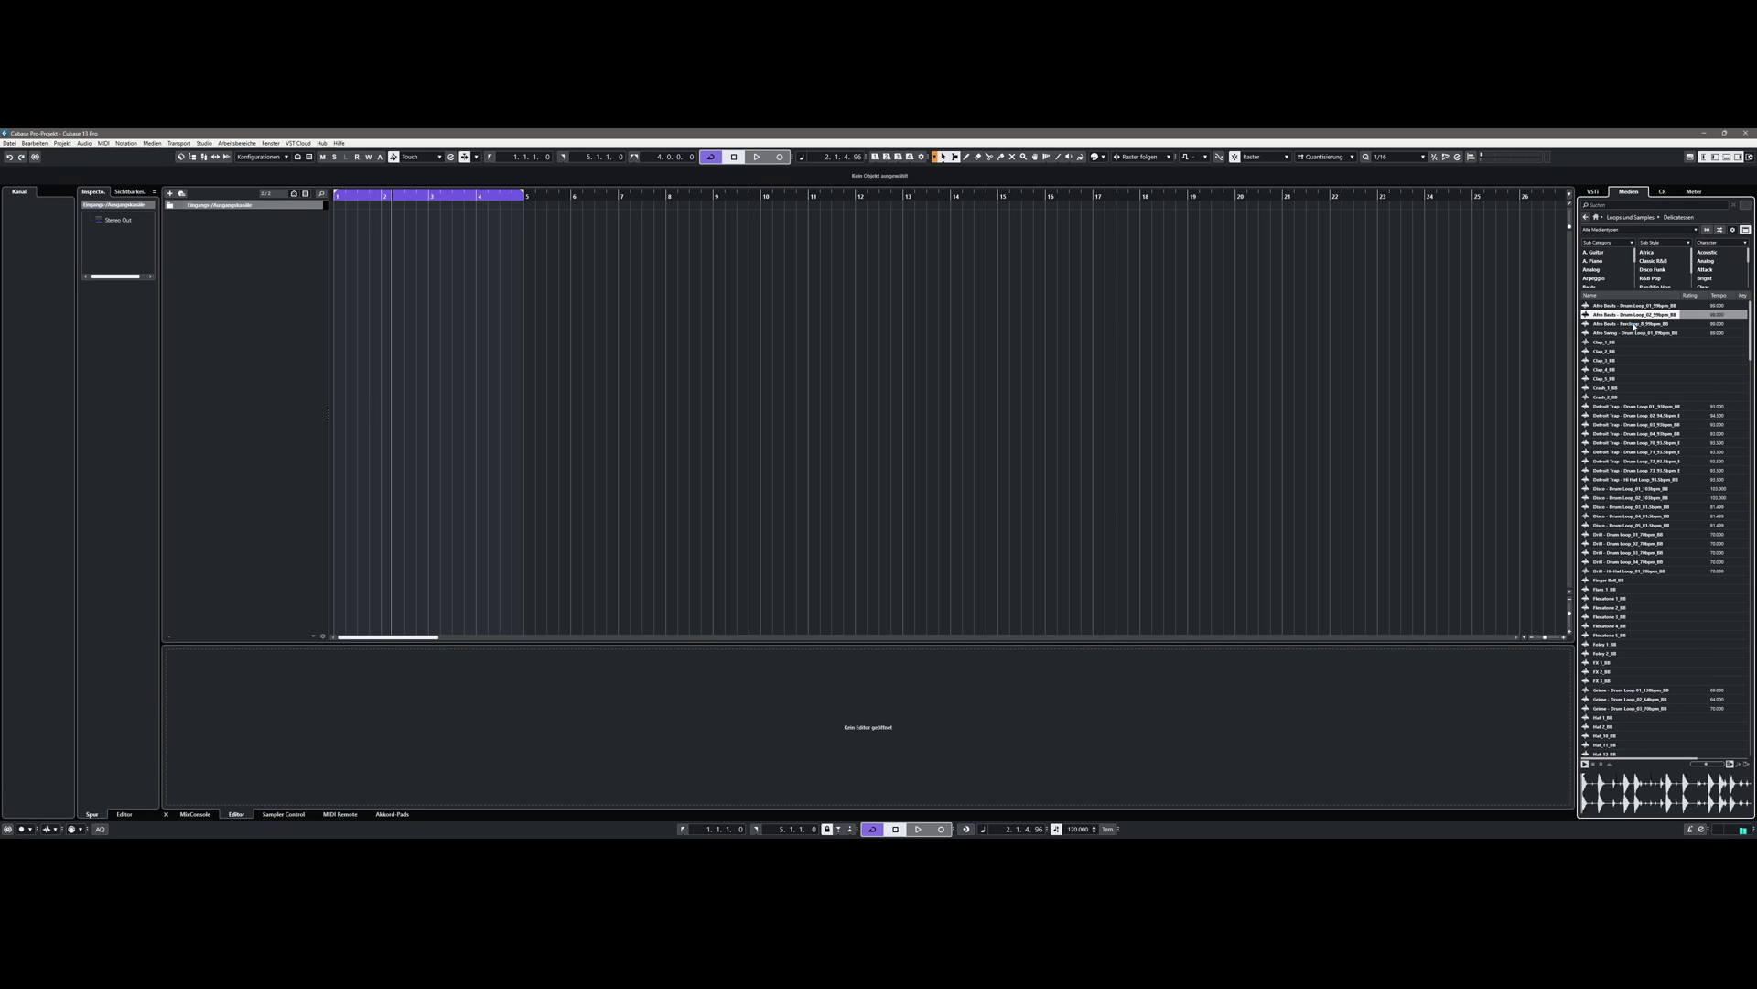
pyautogui.click(1630, 437)
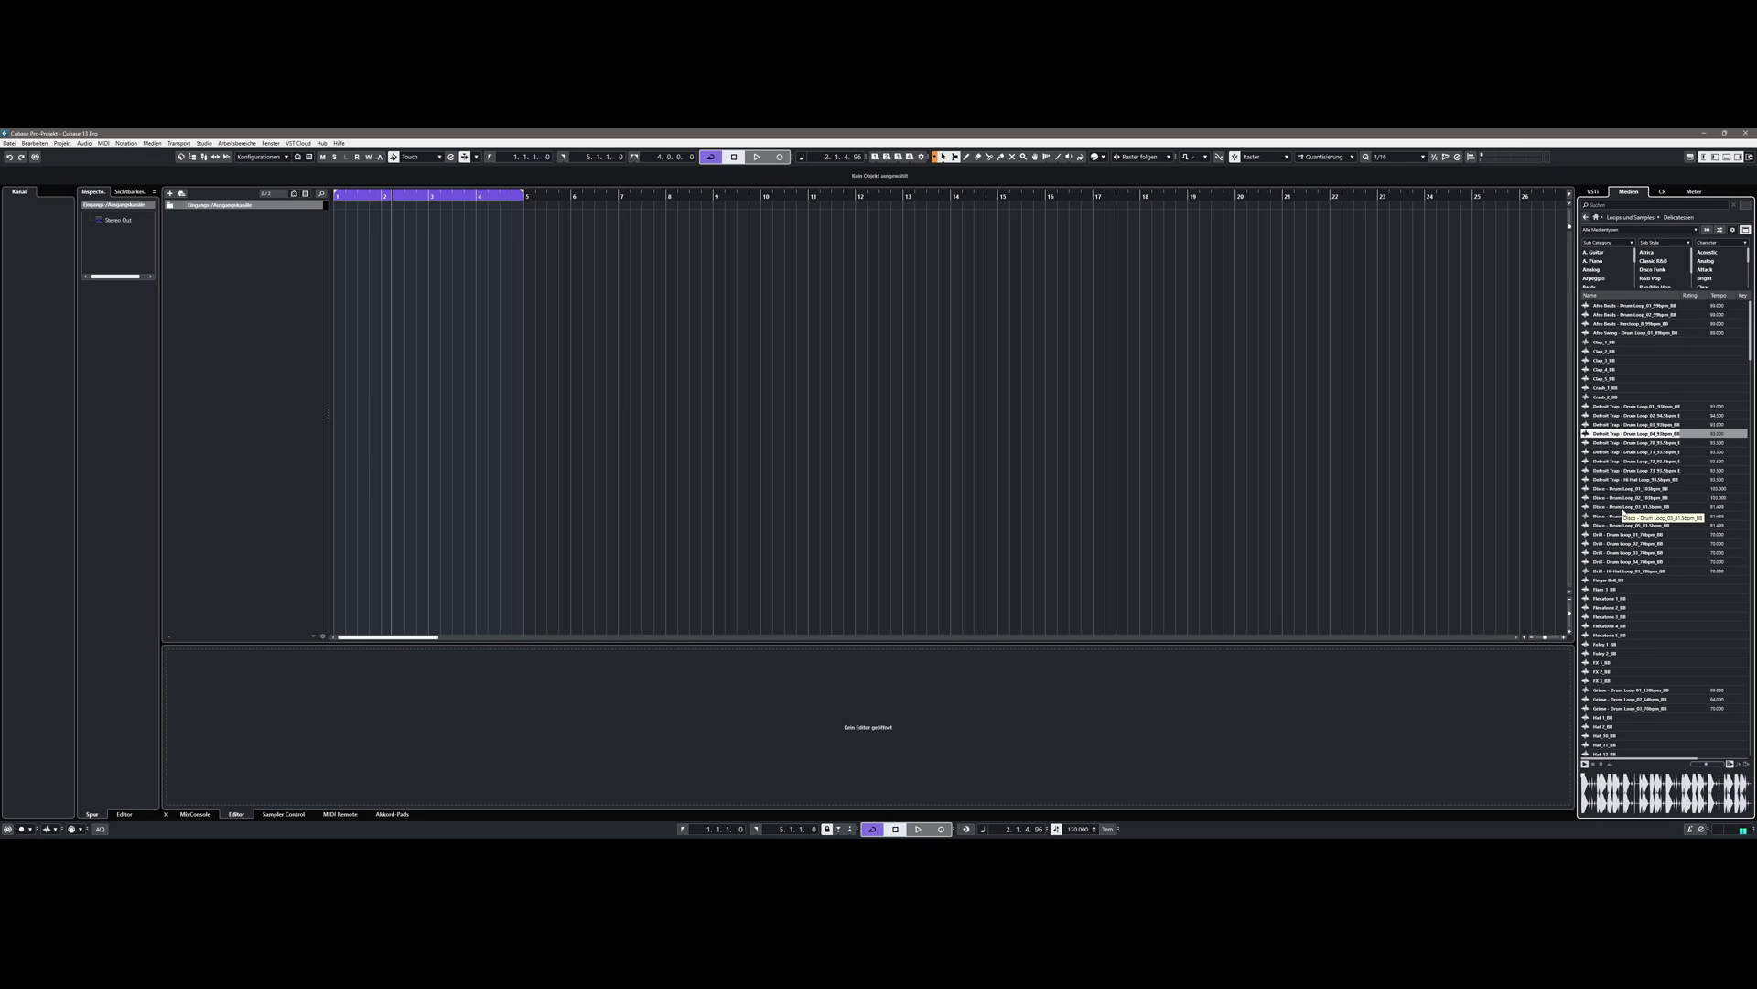
pyautogui.click(1625, 509)
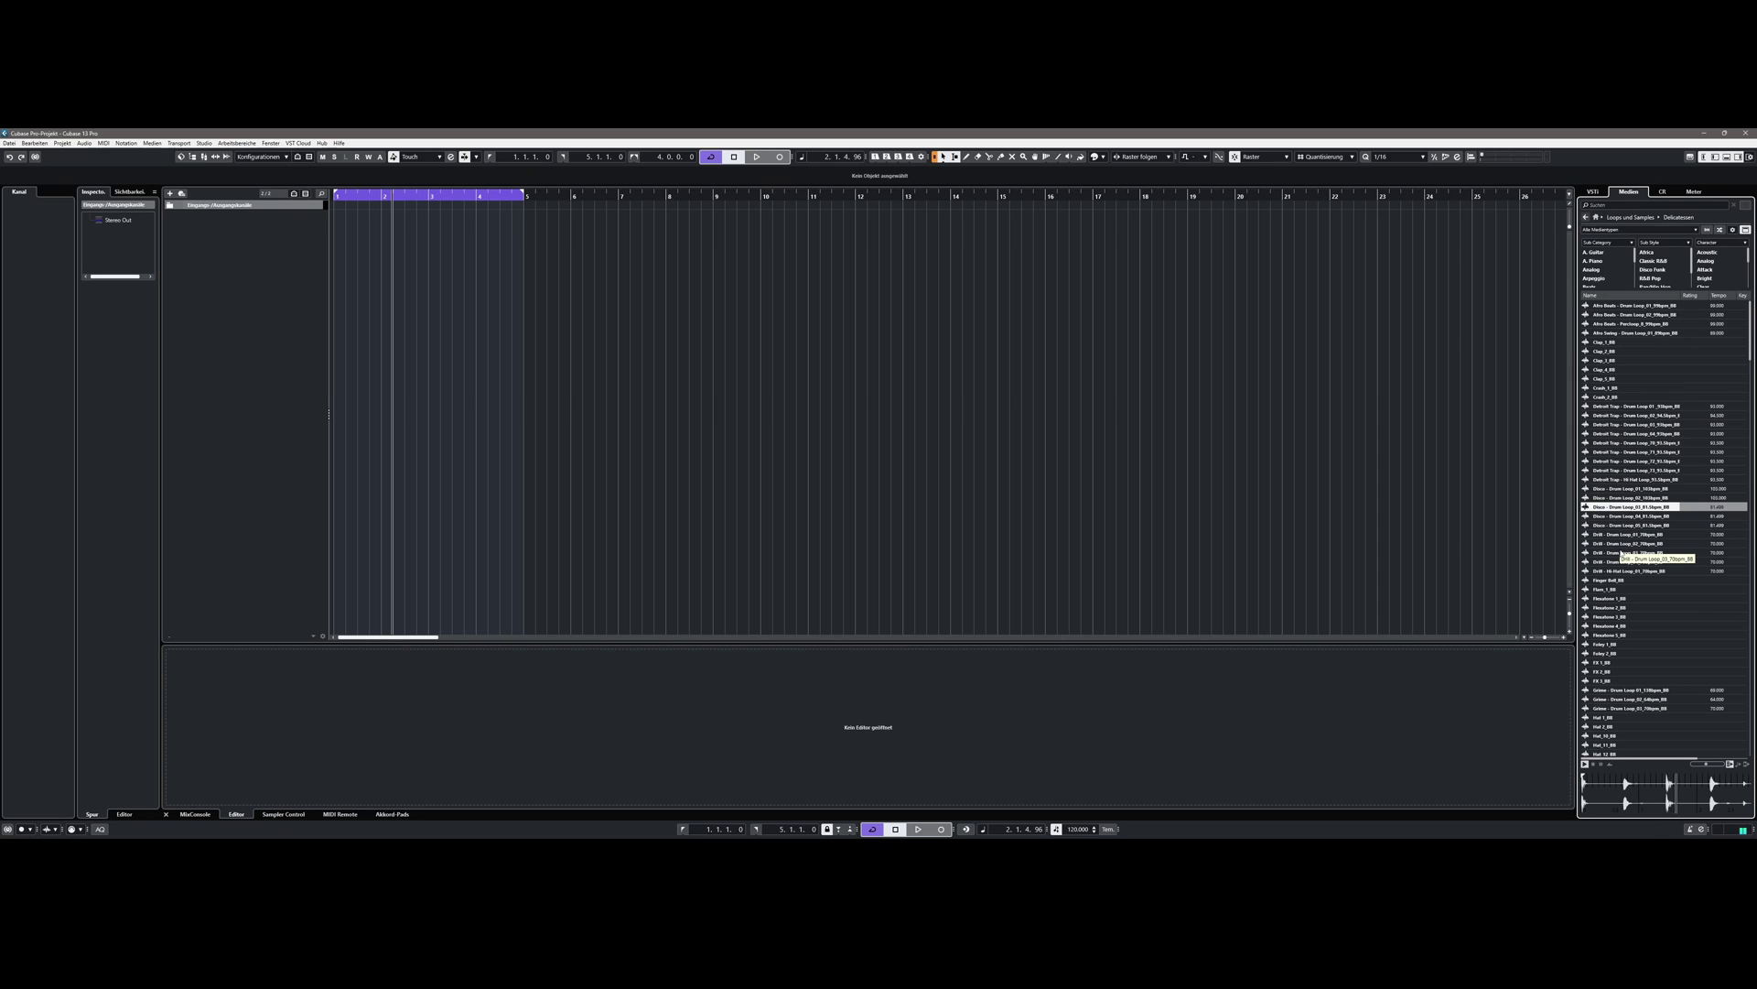
pyautogui.click(1622, 553)
# Step: Preview several Hip Hop drum loops, a melodic loop and a piano loop from the Delicatessen library
pyautogui.scroll(-10, 1622, 552)
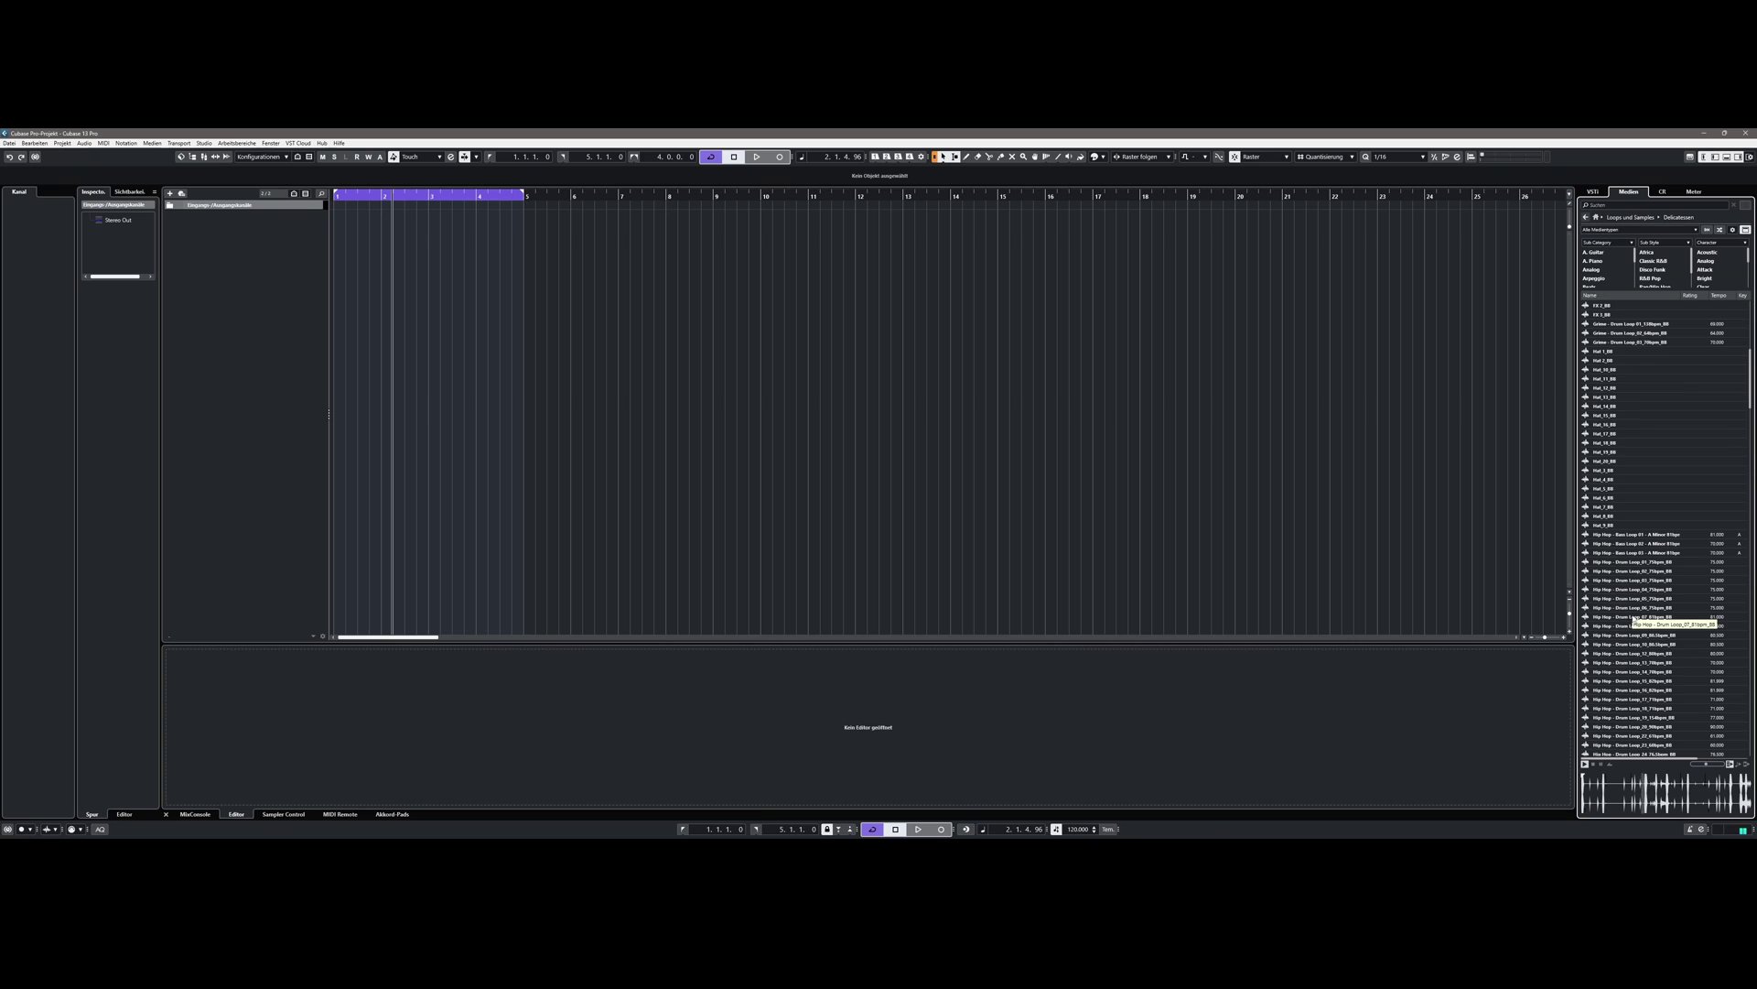
pyautogui.click(1634, 619)
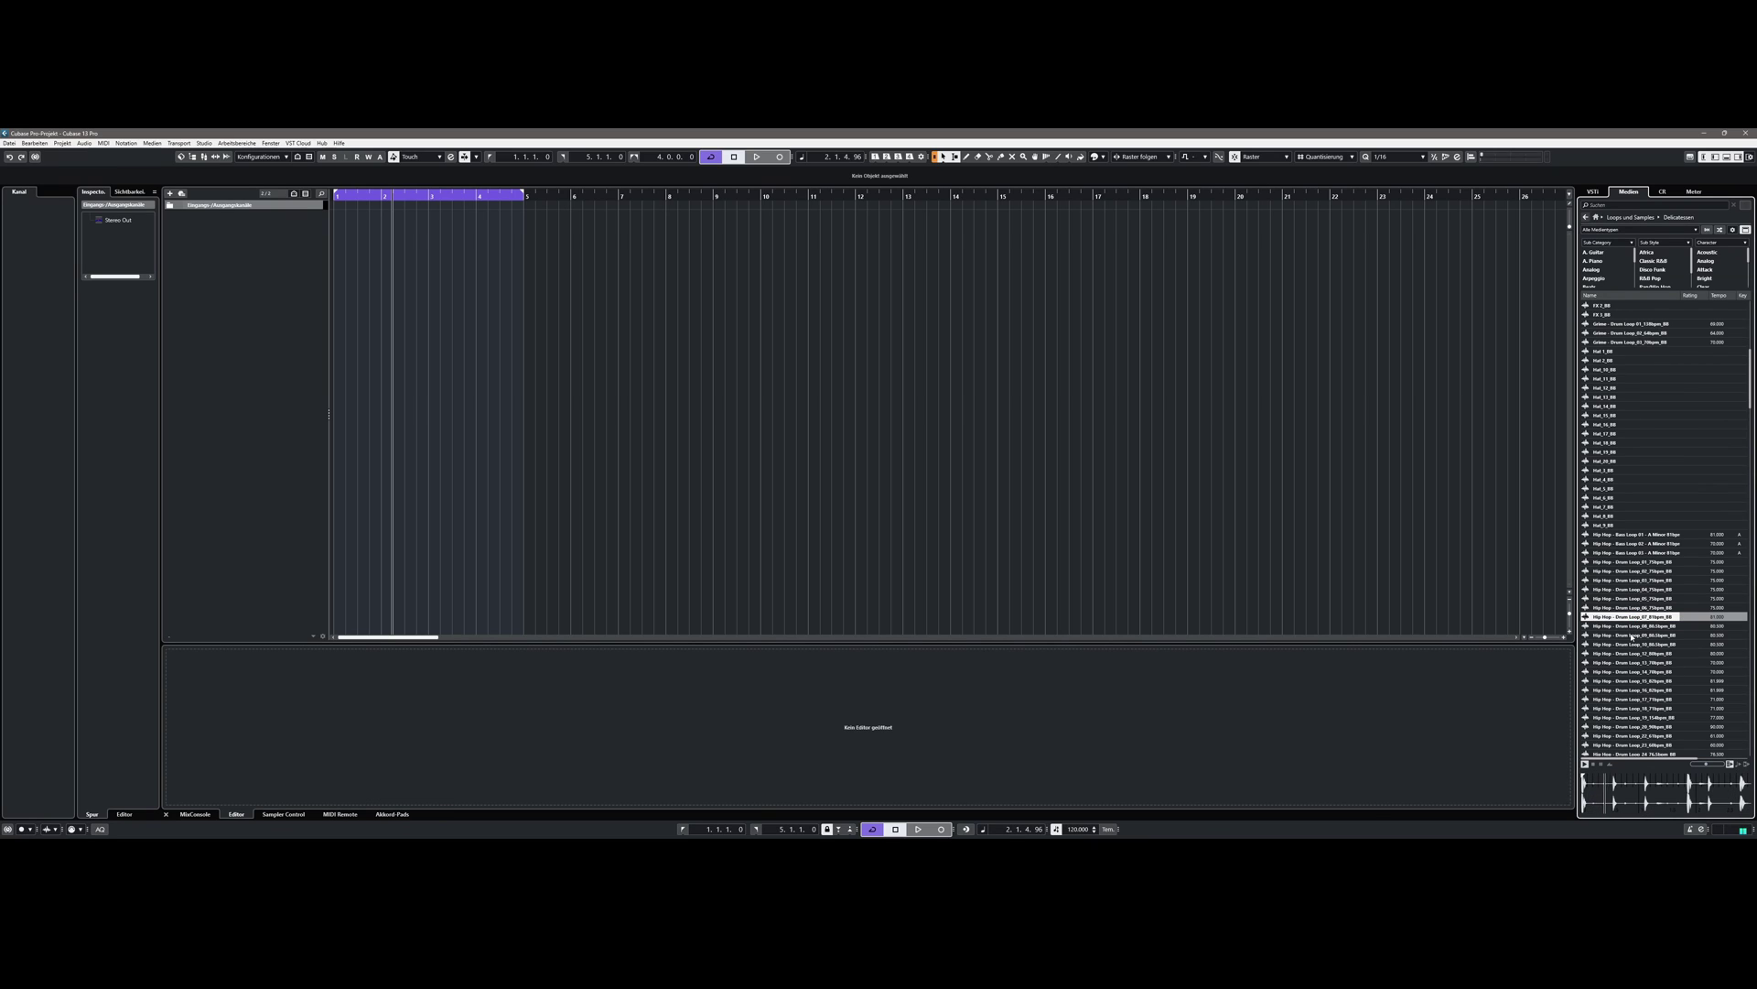
pyautogui.scroll(-10, 1636, 549)
pyautogui.click(1637, 461)
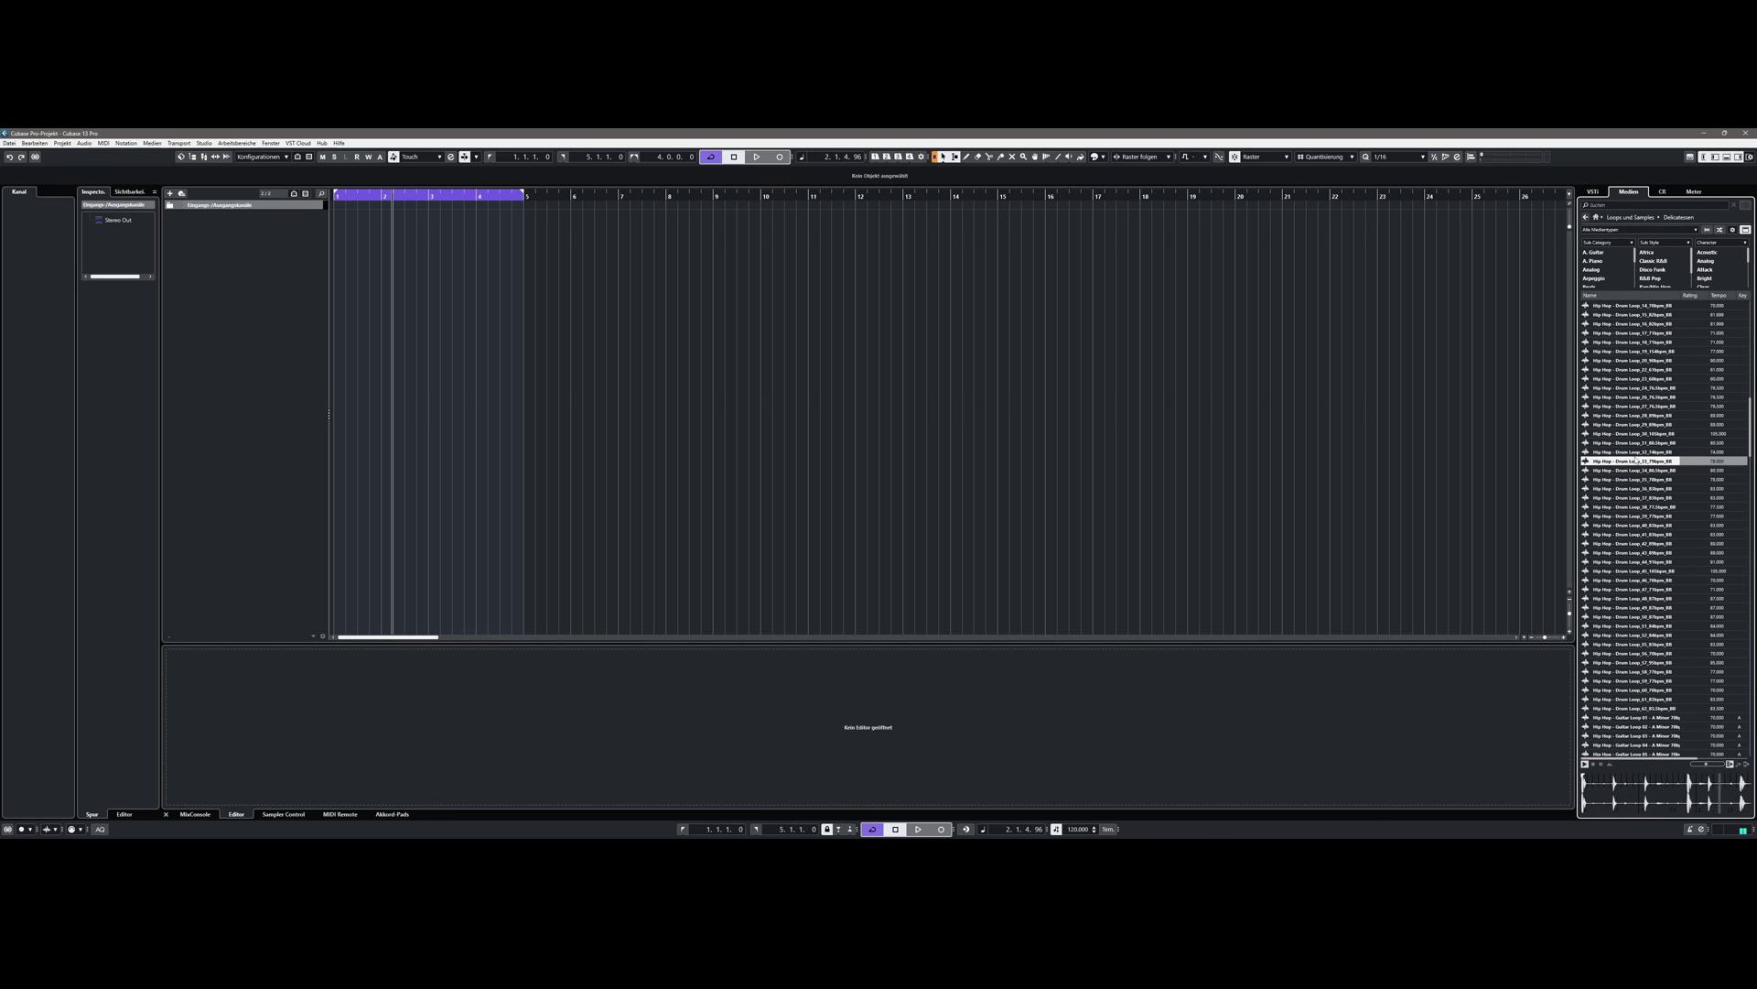
pyautogui.click(1635, 591)
pyautogui.scroll(-10, 1638, 601)
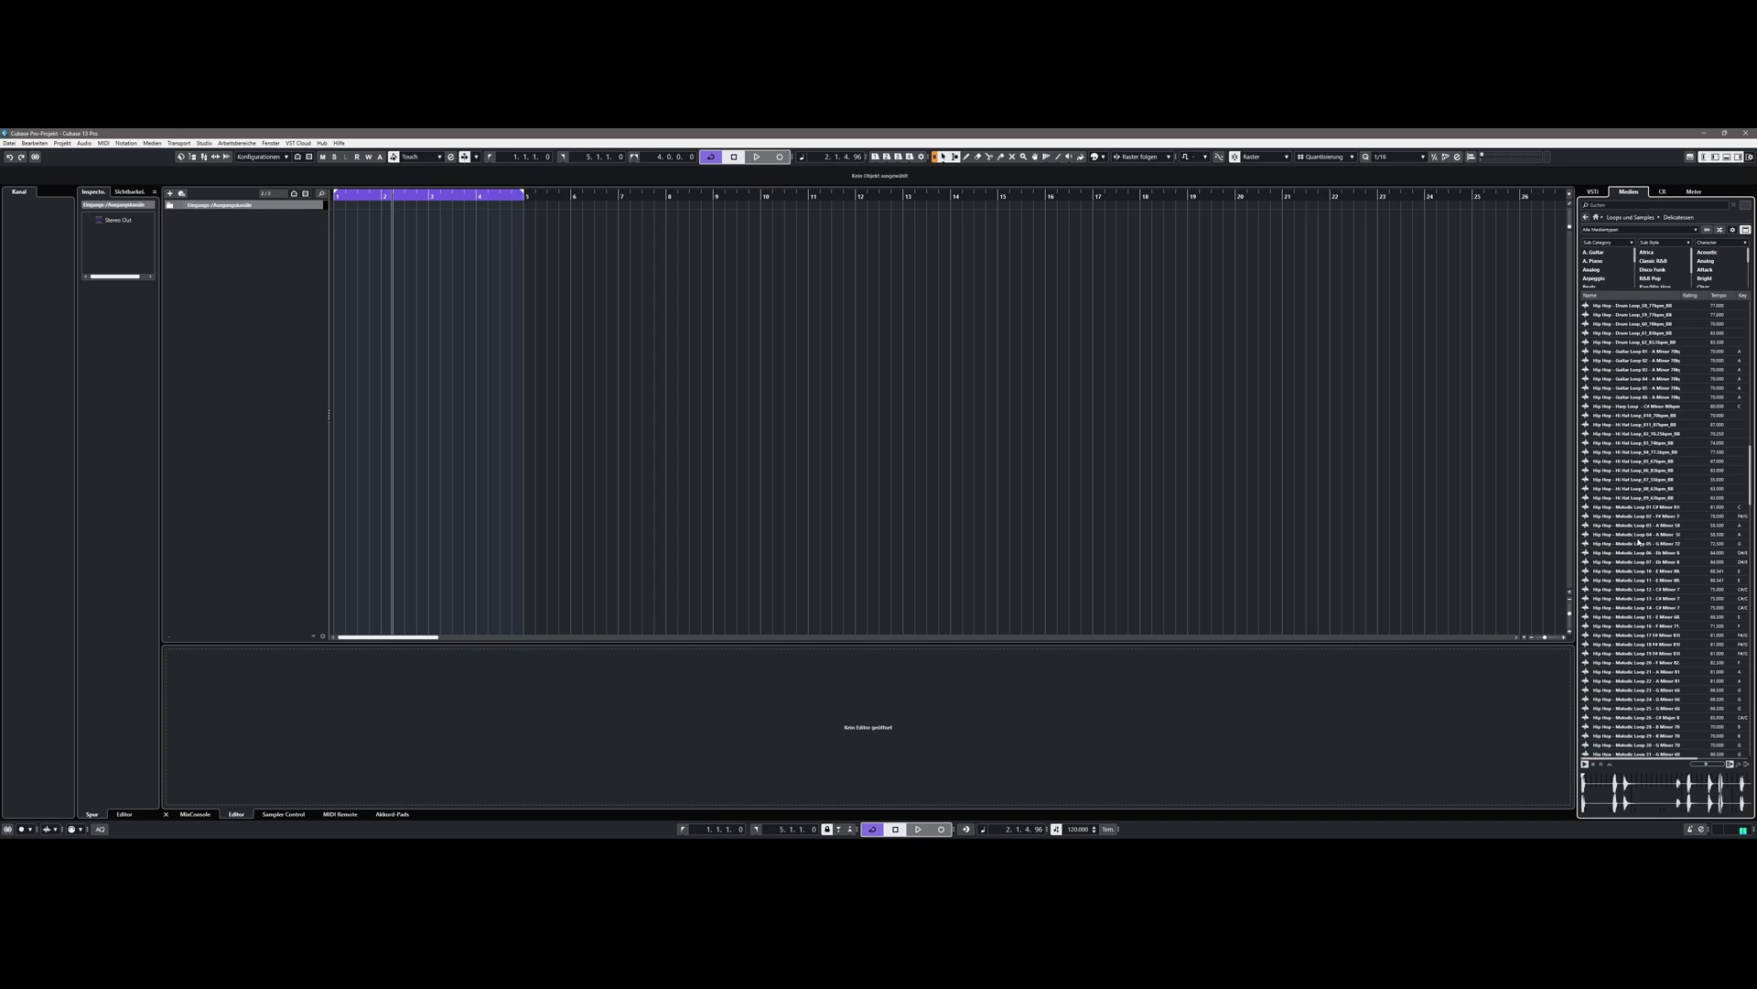
pyautogui.click(1638, 536)
pyautogui.scroll(-10, 1632, 573)
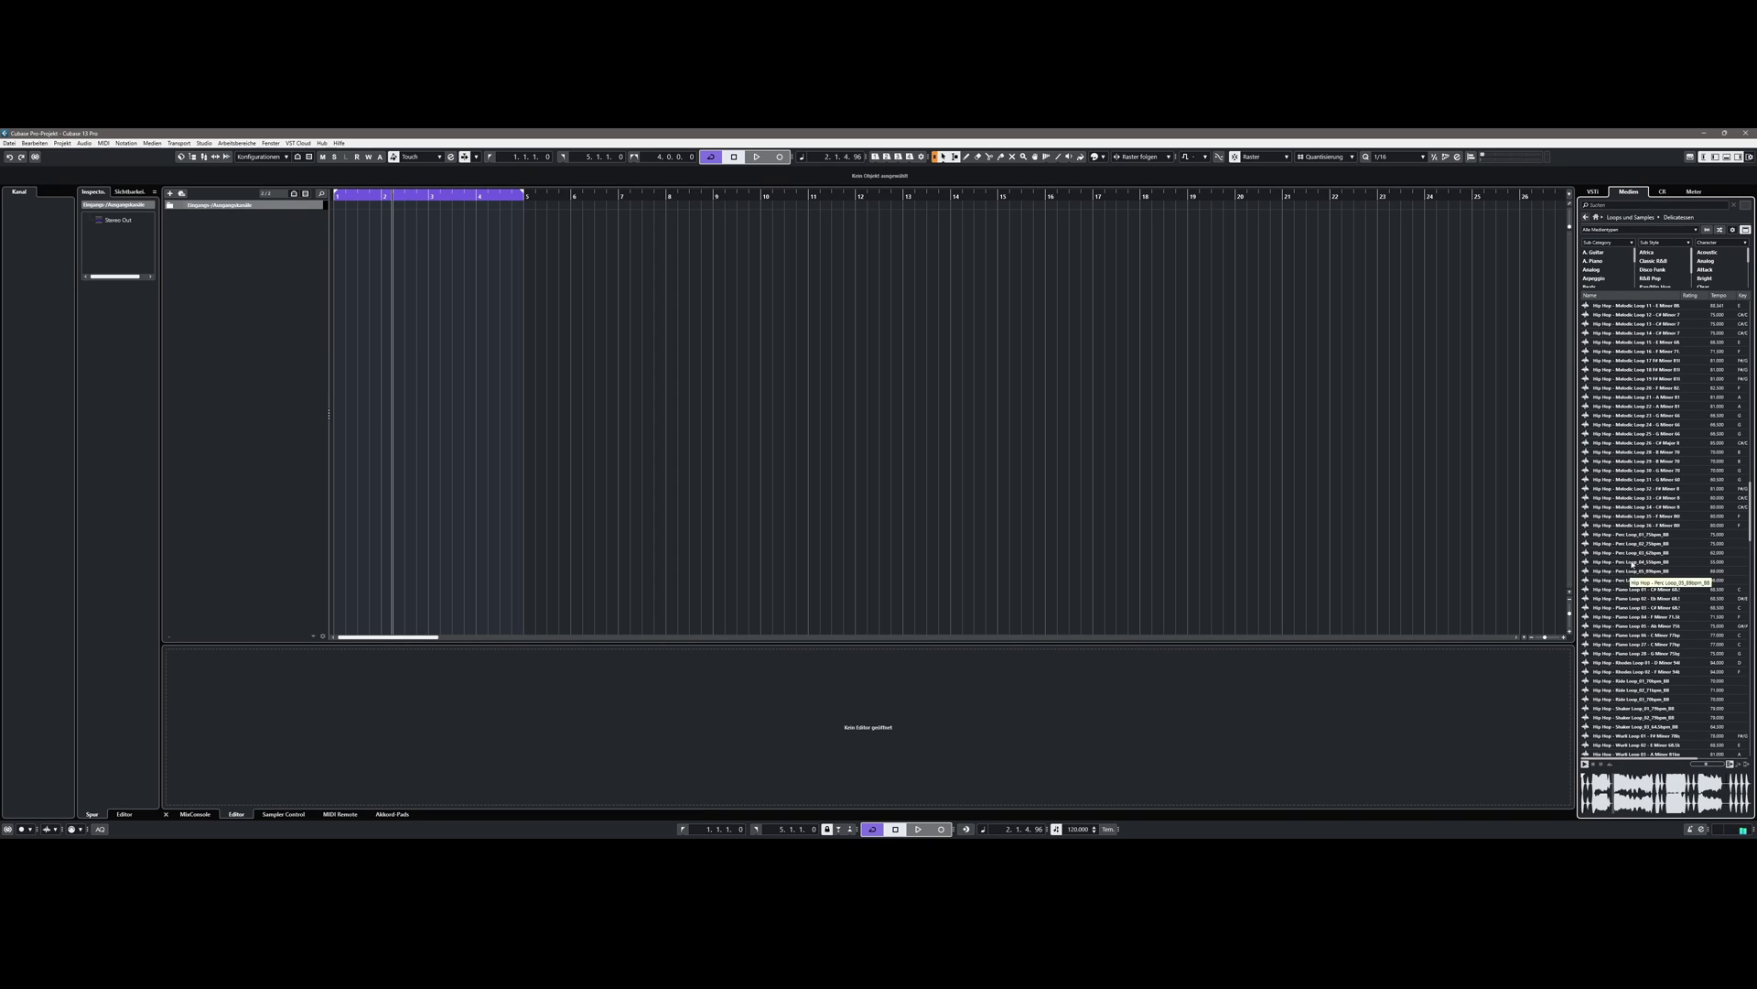
pyautogui.click(1635, 444)
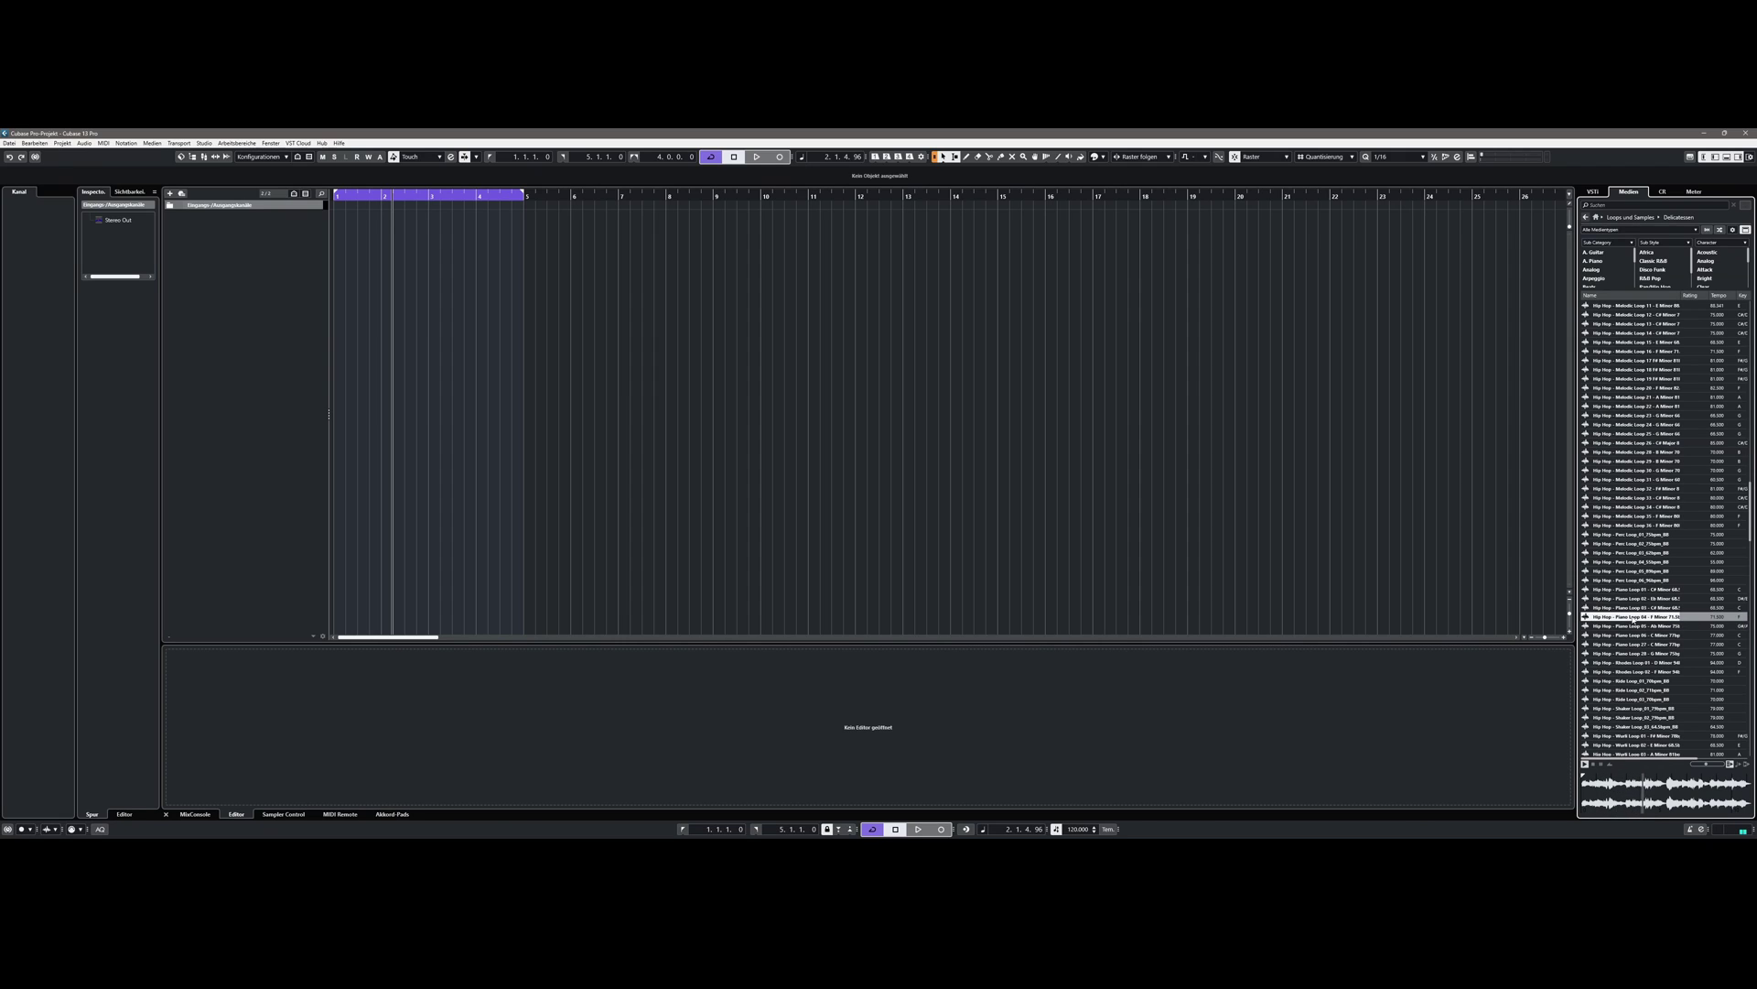
# Step: Preview an RNB drum loop, a melodic loop and a piano loop from the Delicatessen library
pyautogui.scroll(-10, 1634, 620)
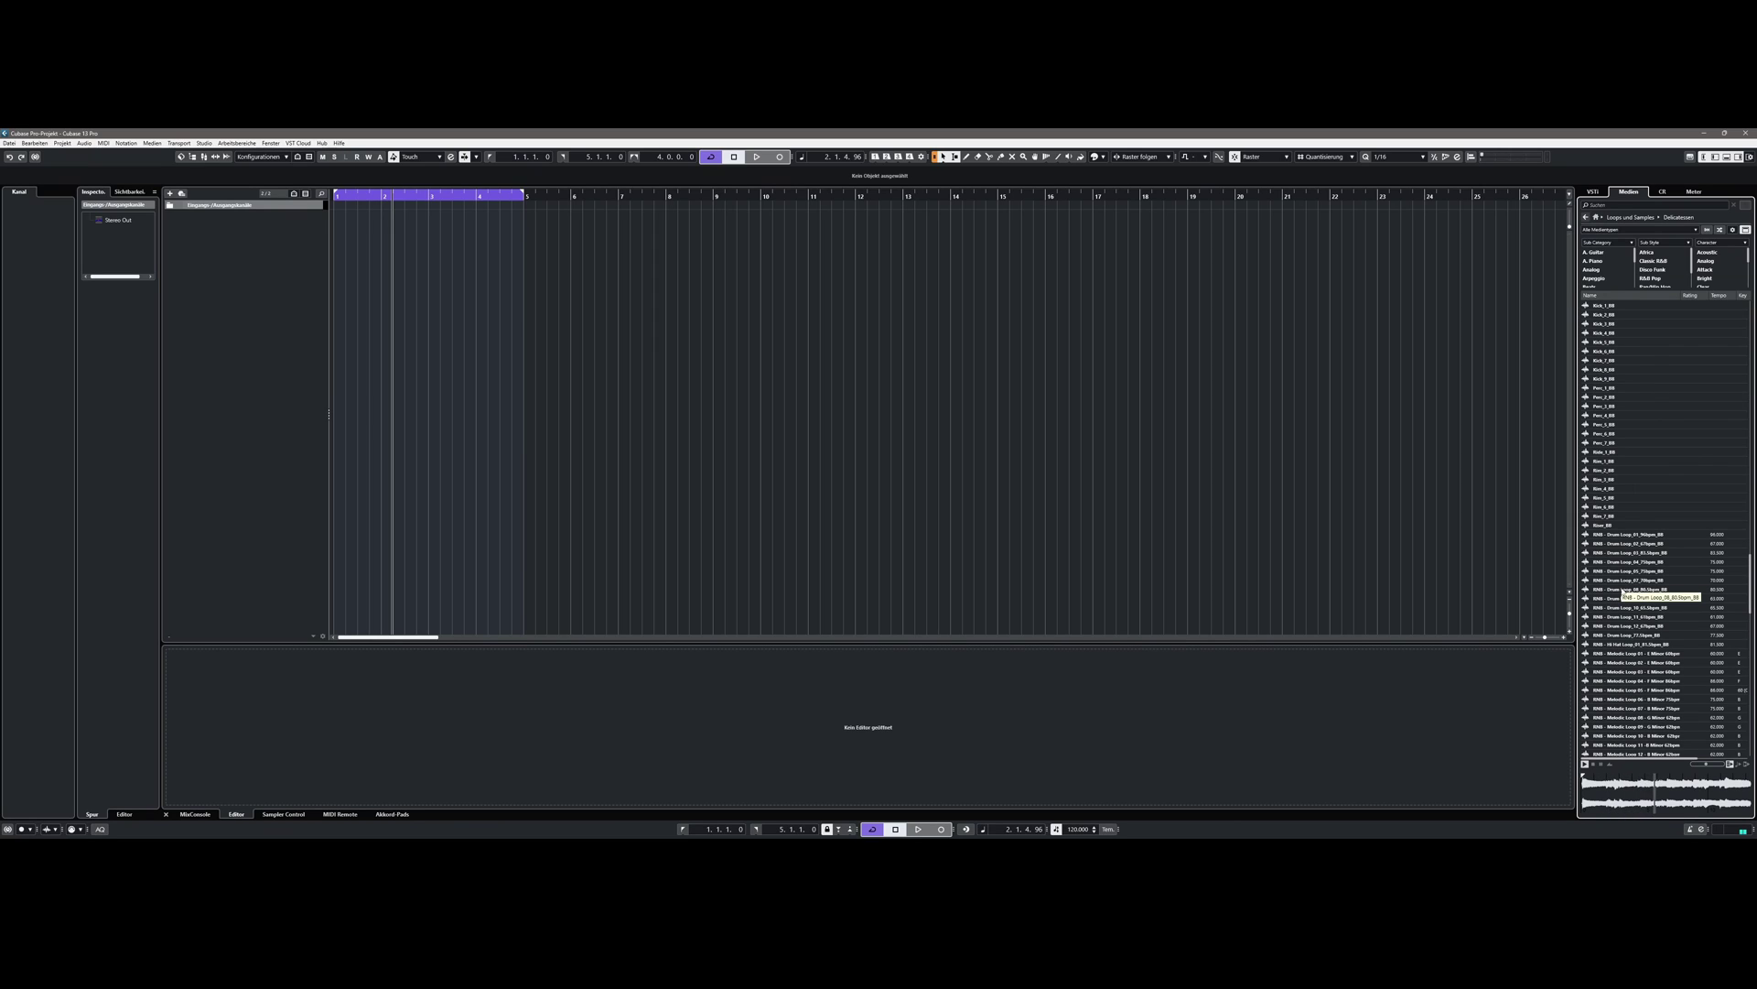
pyautogui.click(1622, 591)
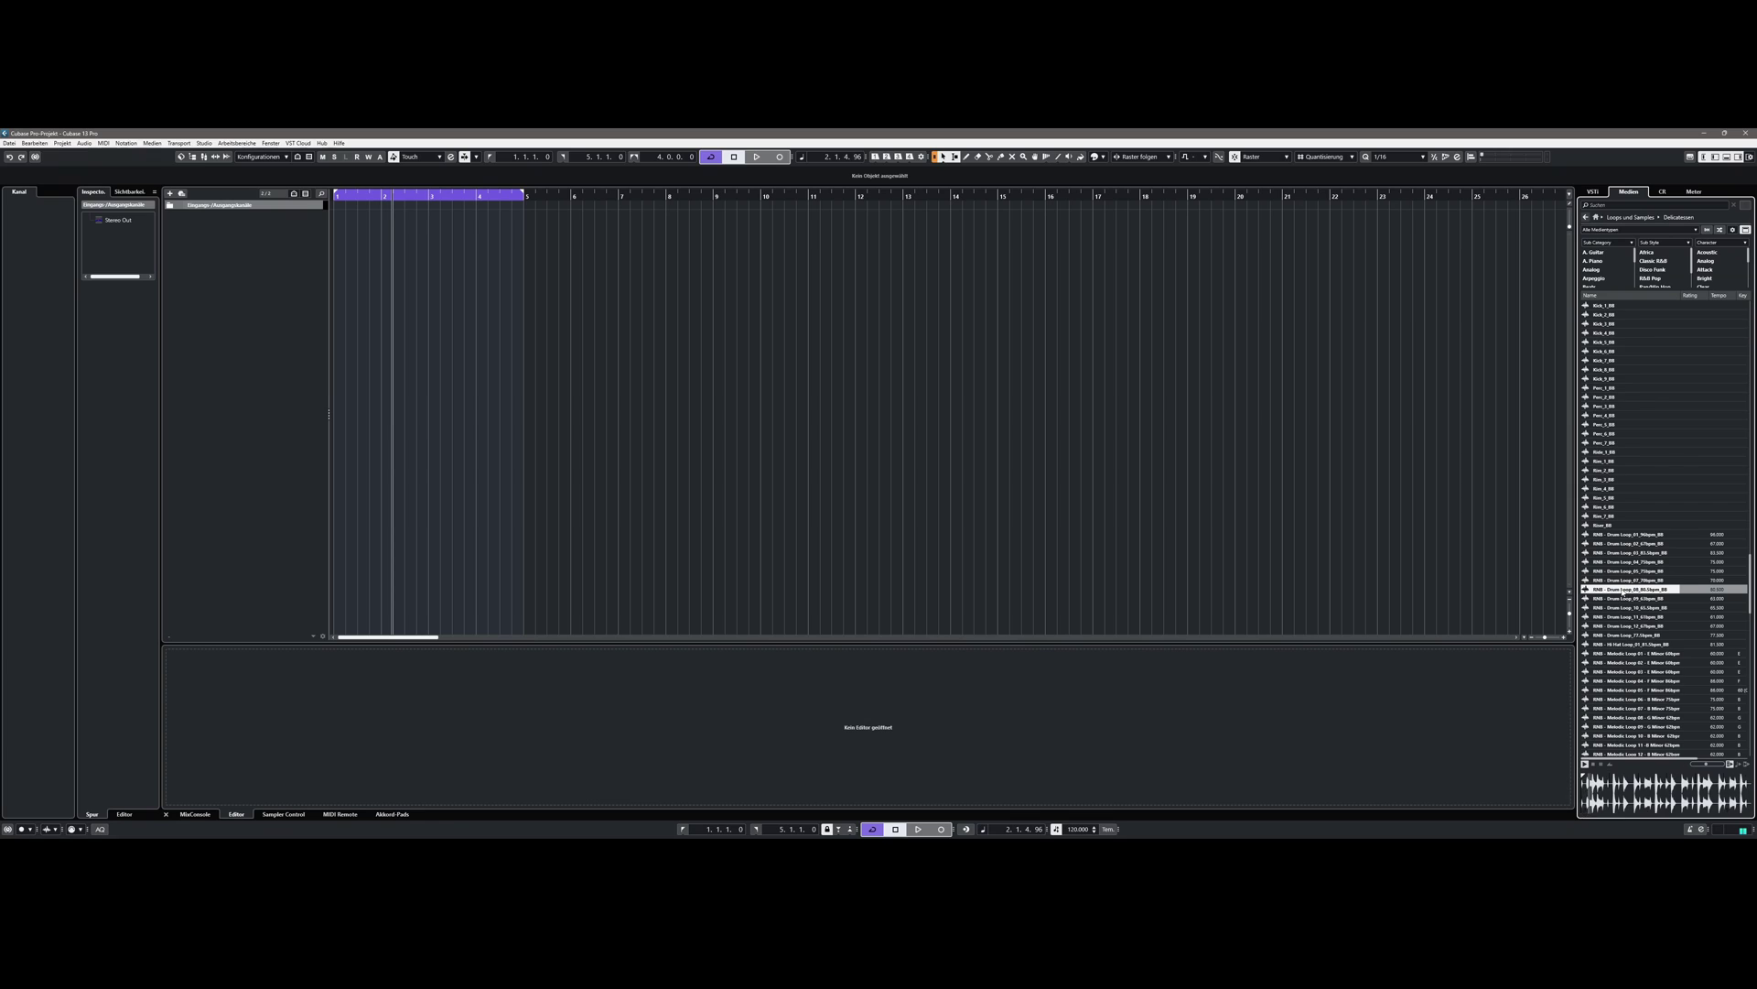
pyautogui.scroll(-5, 1623, 632)
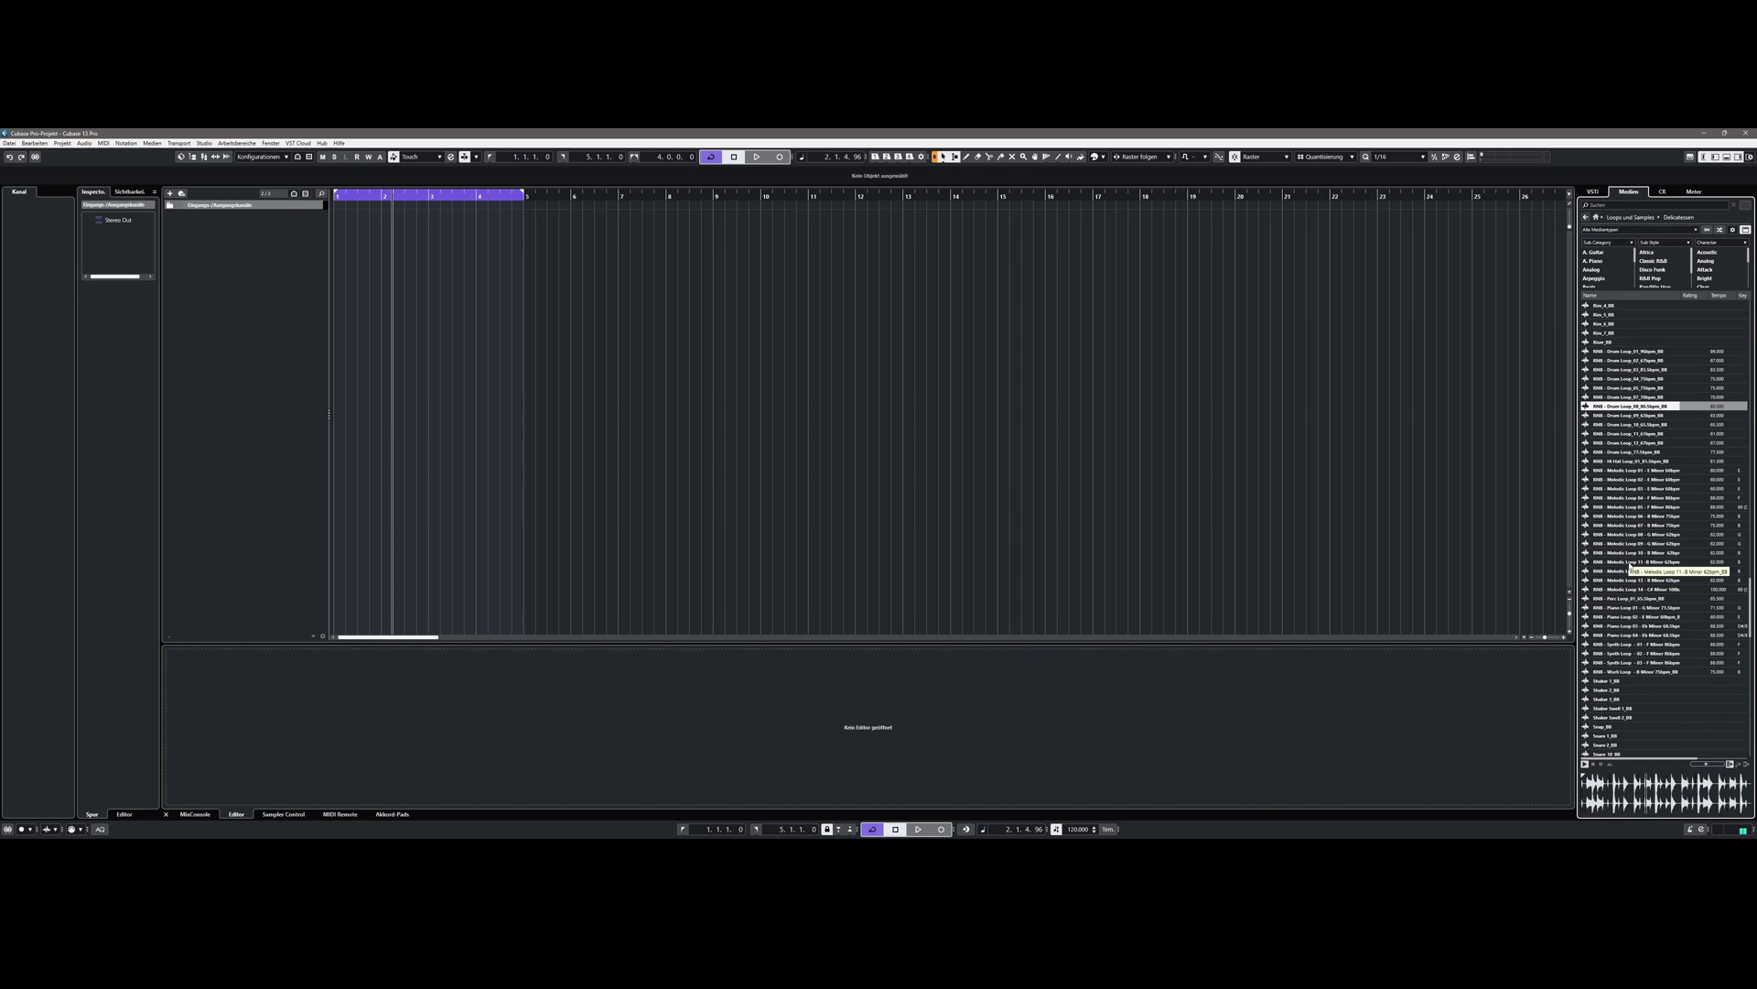
pyautogui.click(1630, 564)
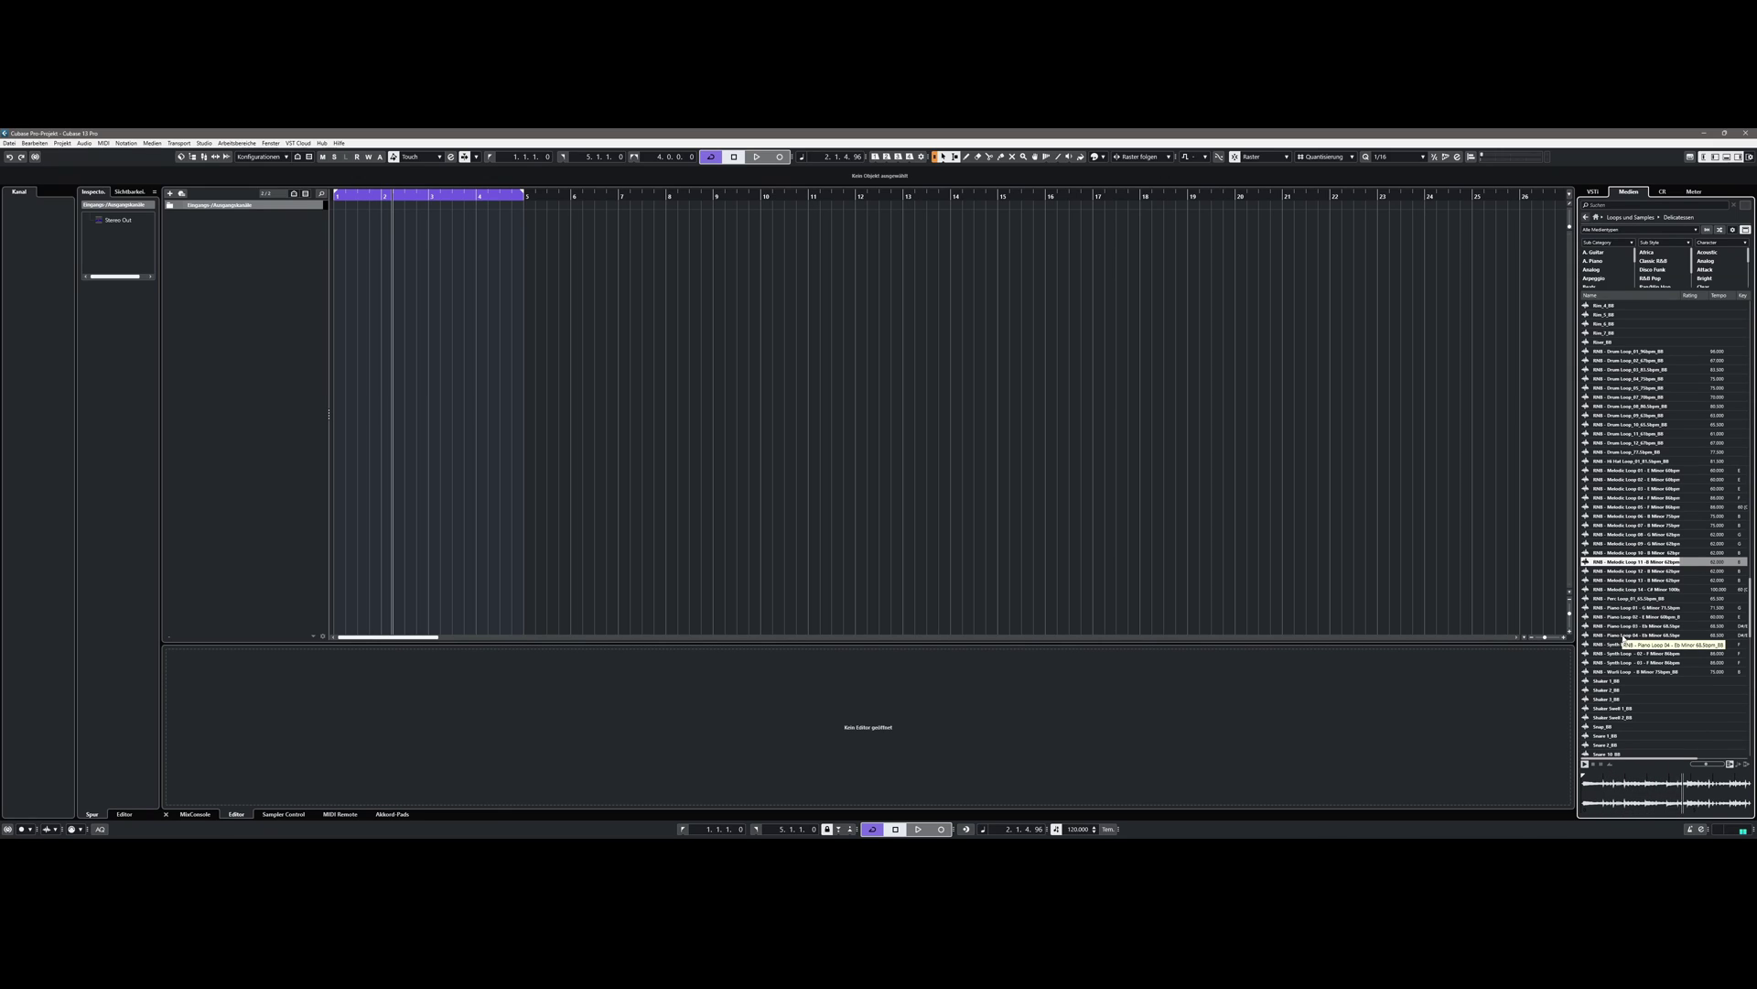
pyautogui.click(1625, 637)
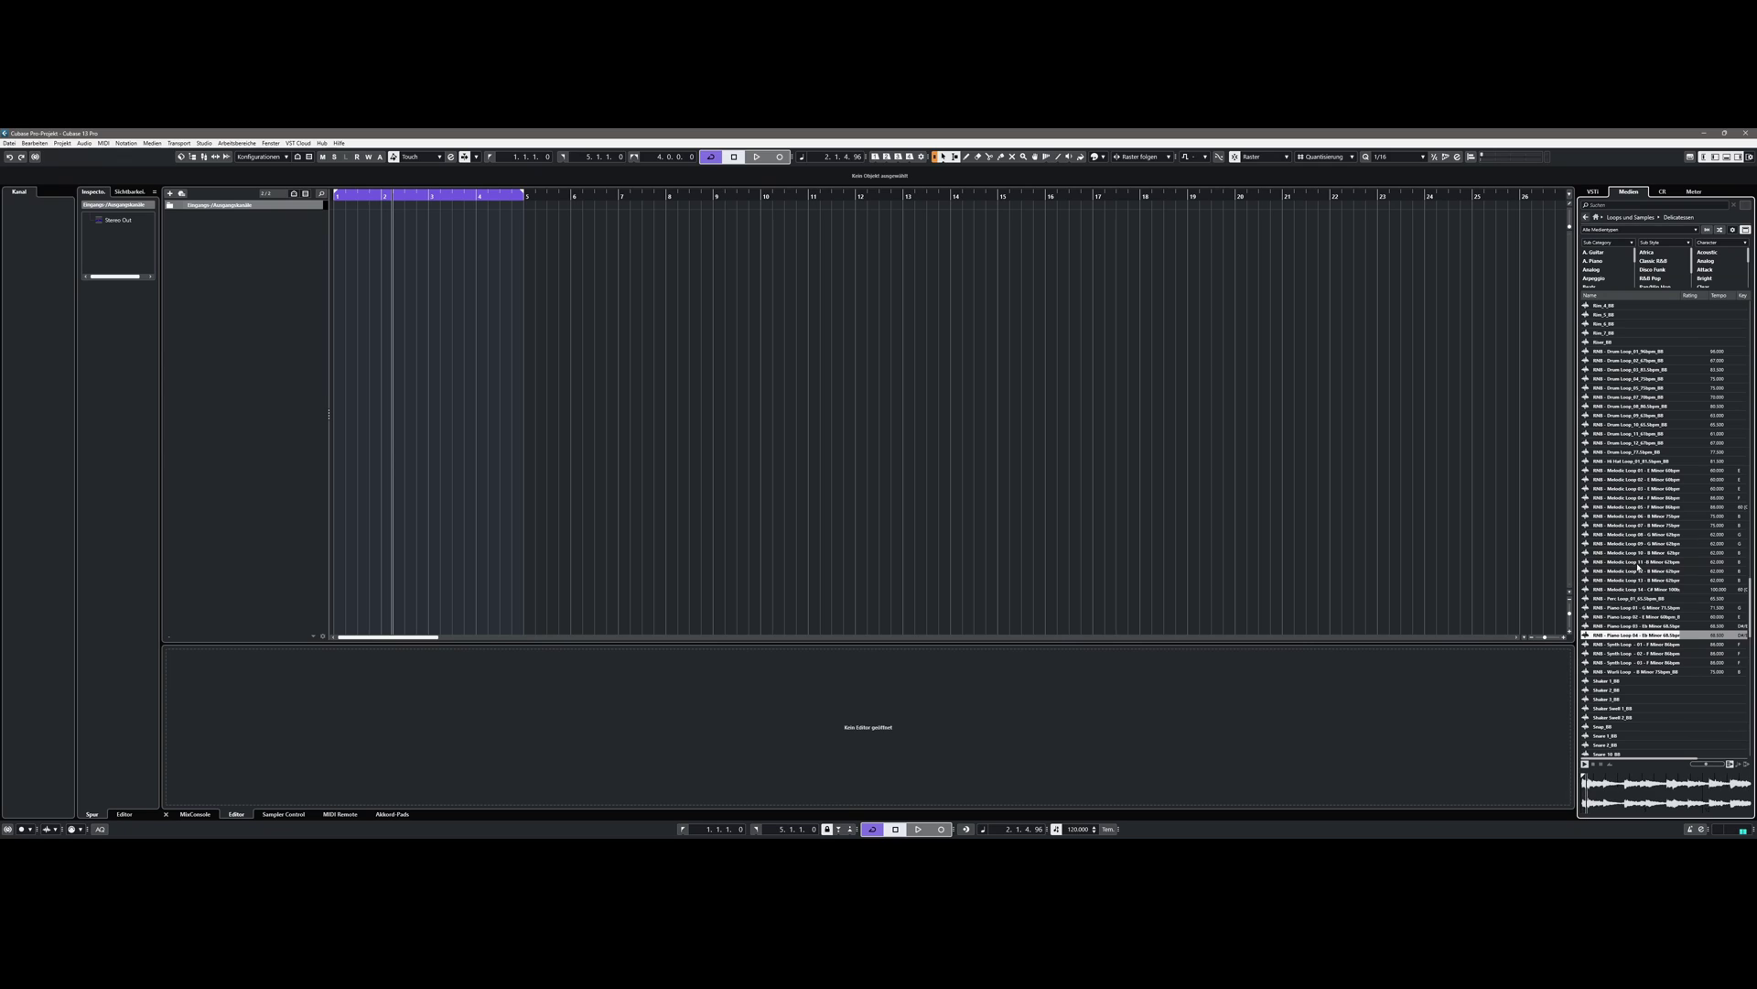
# Step: Preview Trap drum and melodic loops and West Coast Hip Hop guitar and drum loops from the Delicatessen library
pyautogui.scroll(-10, 1625, 638)
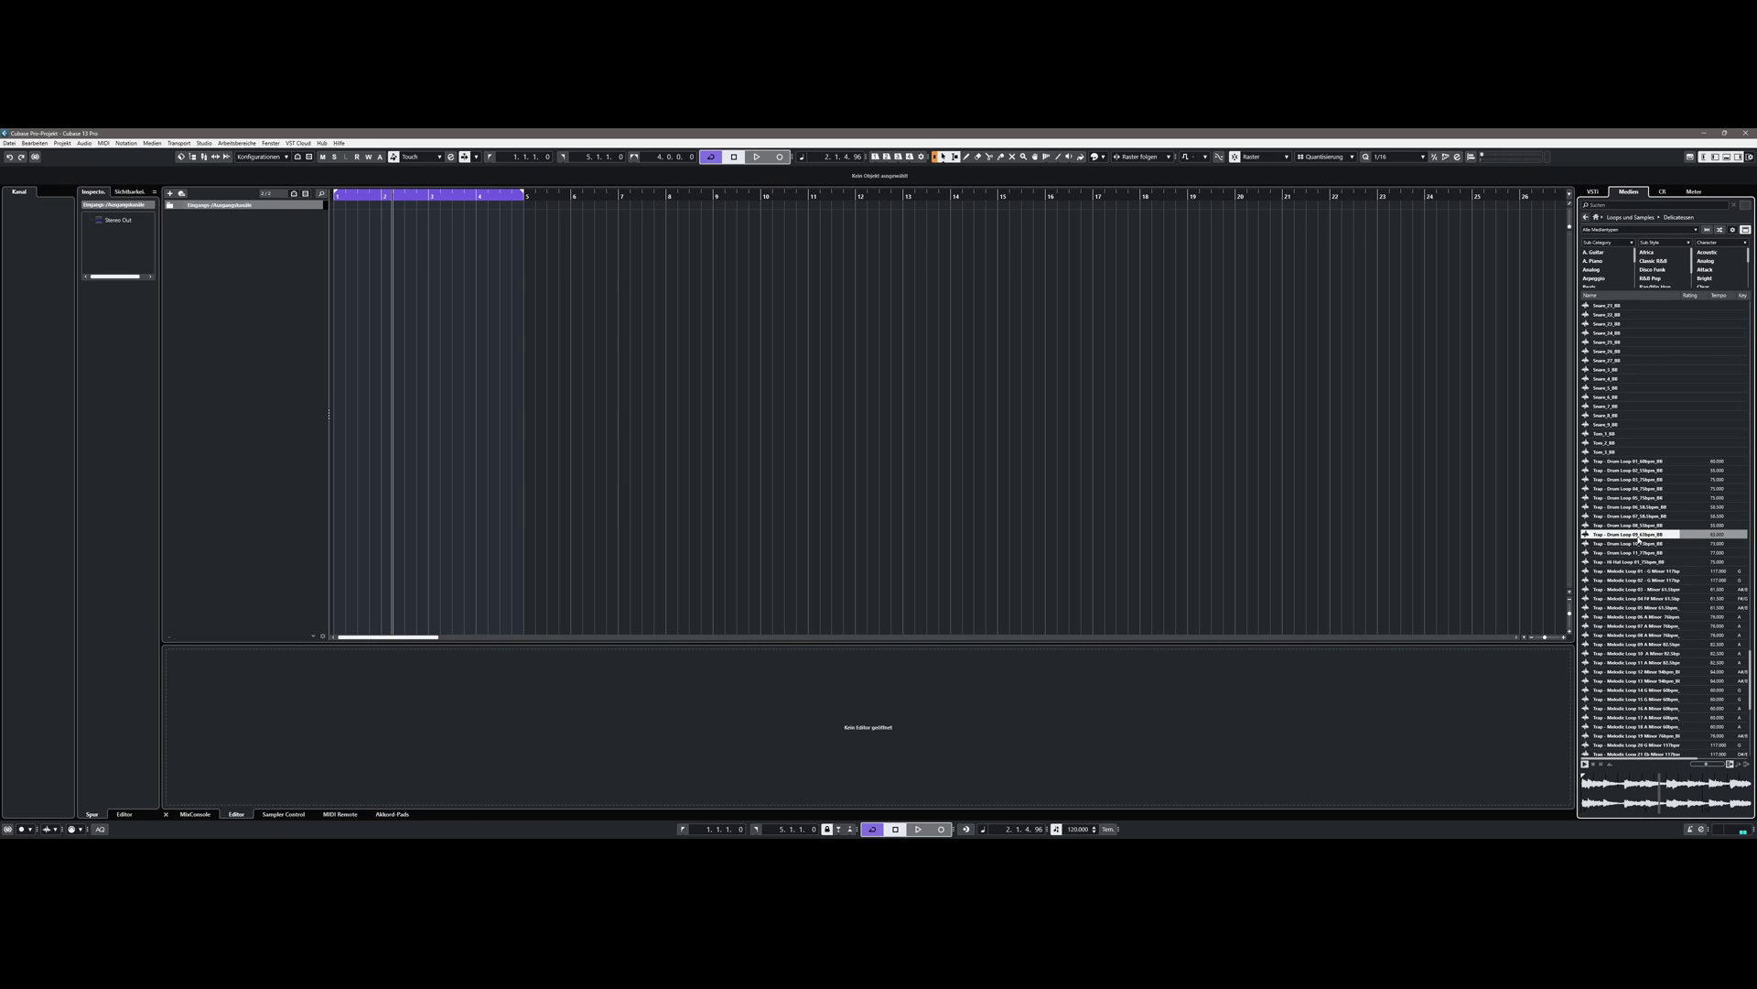
pyautogui.click(1639, 539)
pyautogui.scroll(-7, 1639, 561)
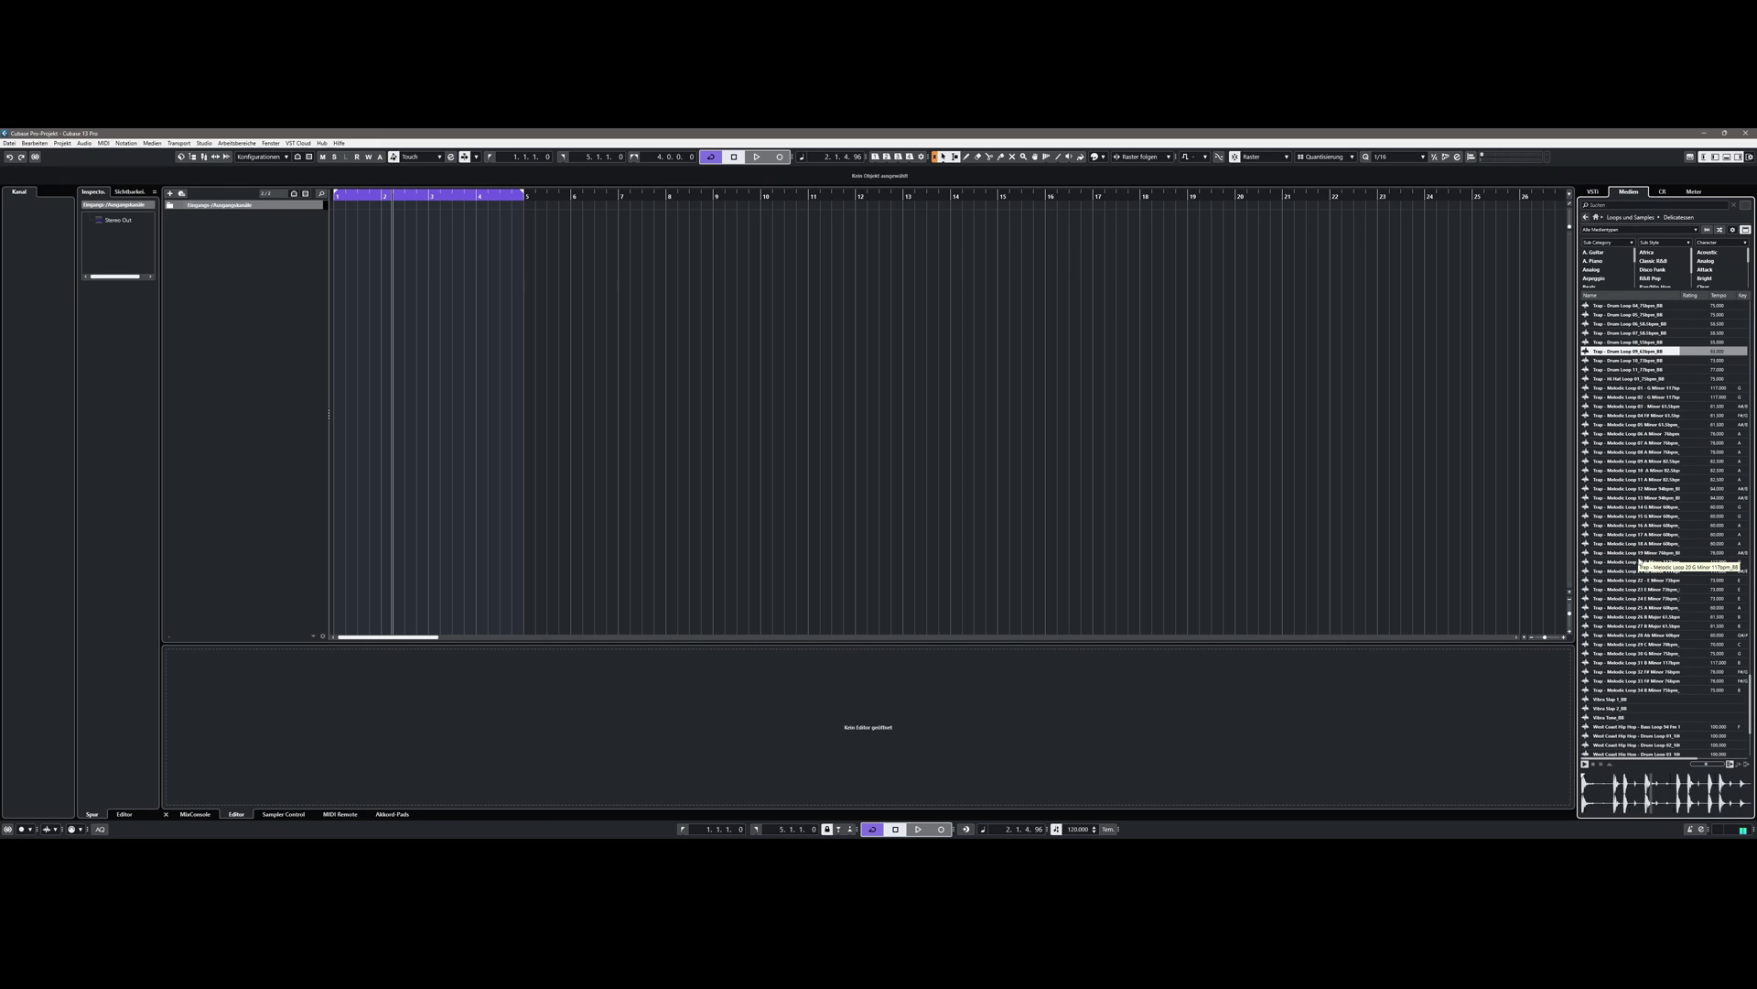
pyautogui.click(1640, 561)
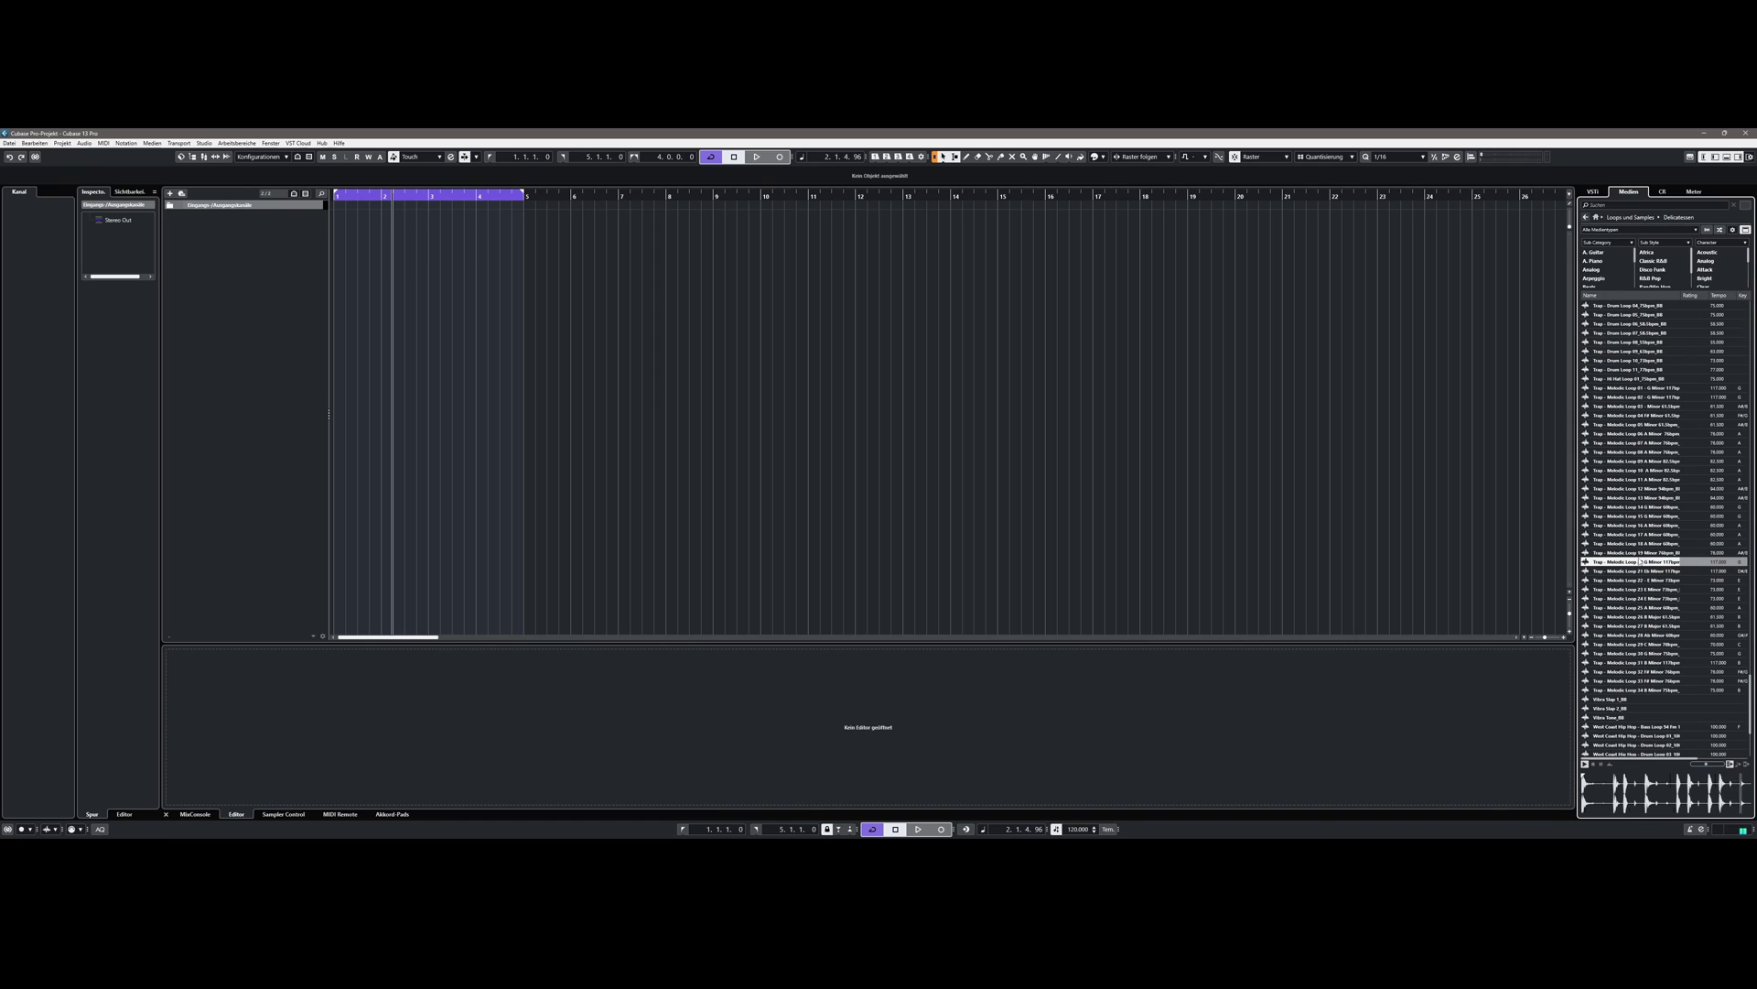
pyautogui.scroll(-6, 1641, 566)
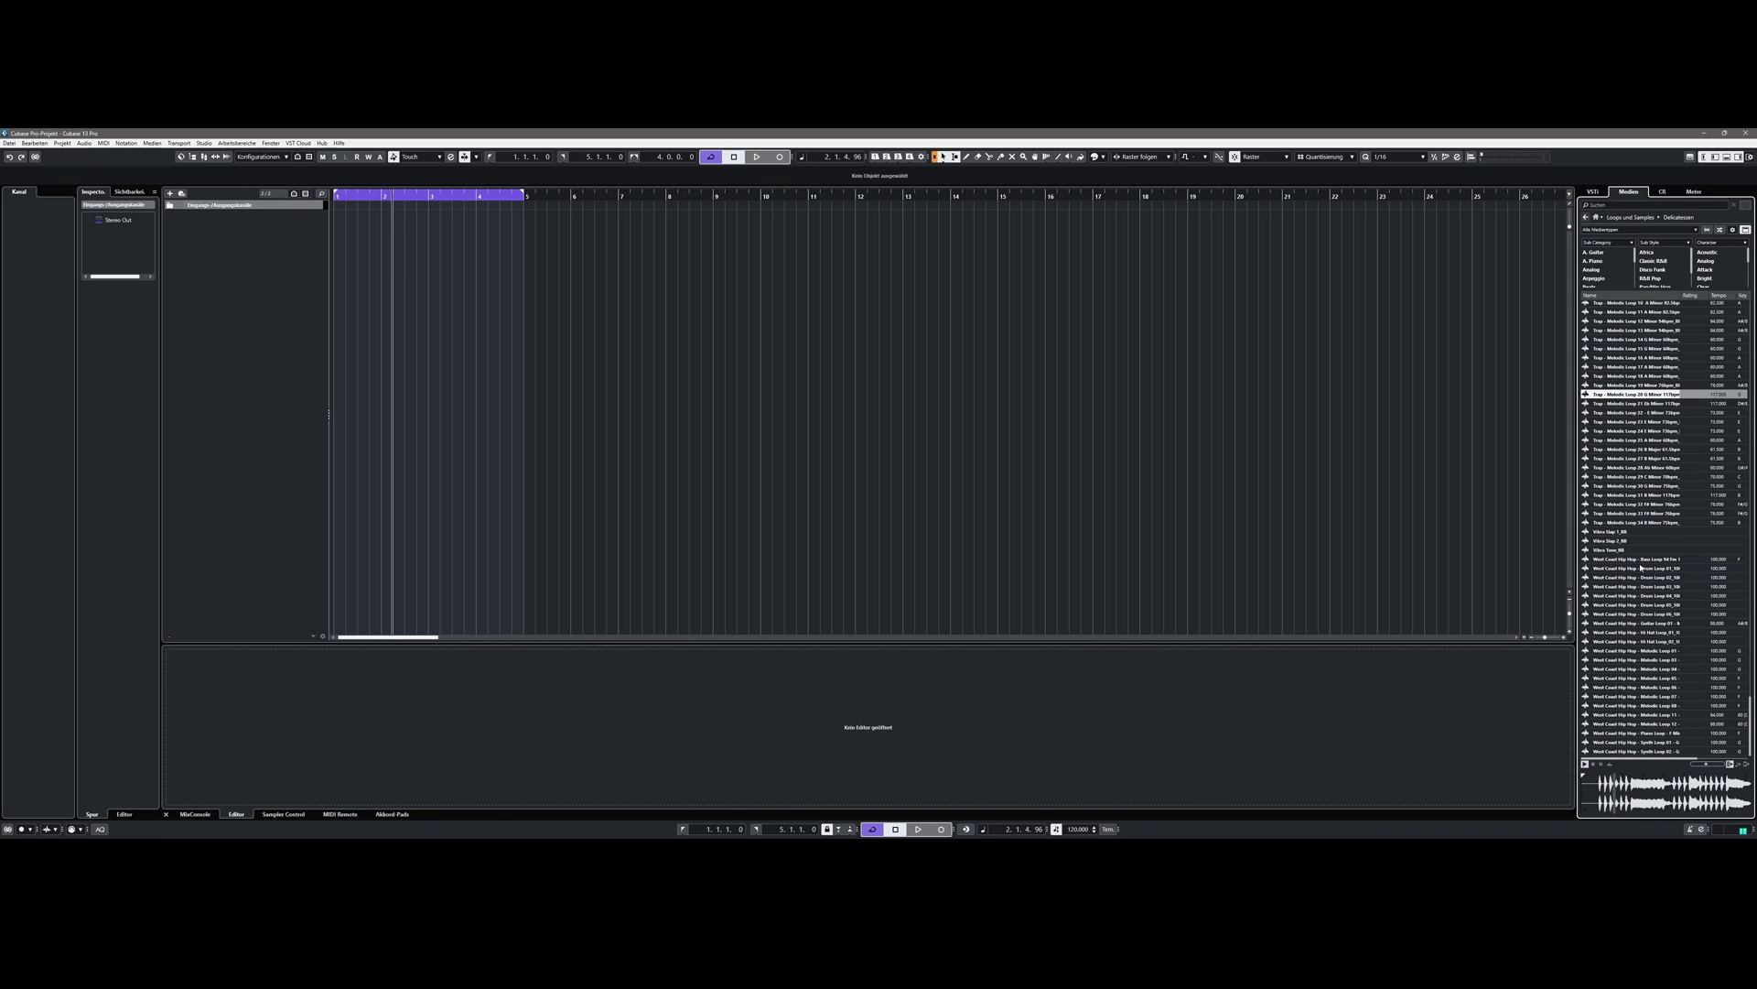
pyautogui.click(1633, 623)
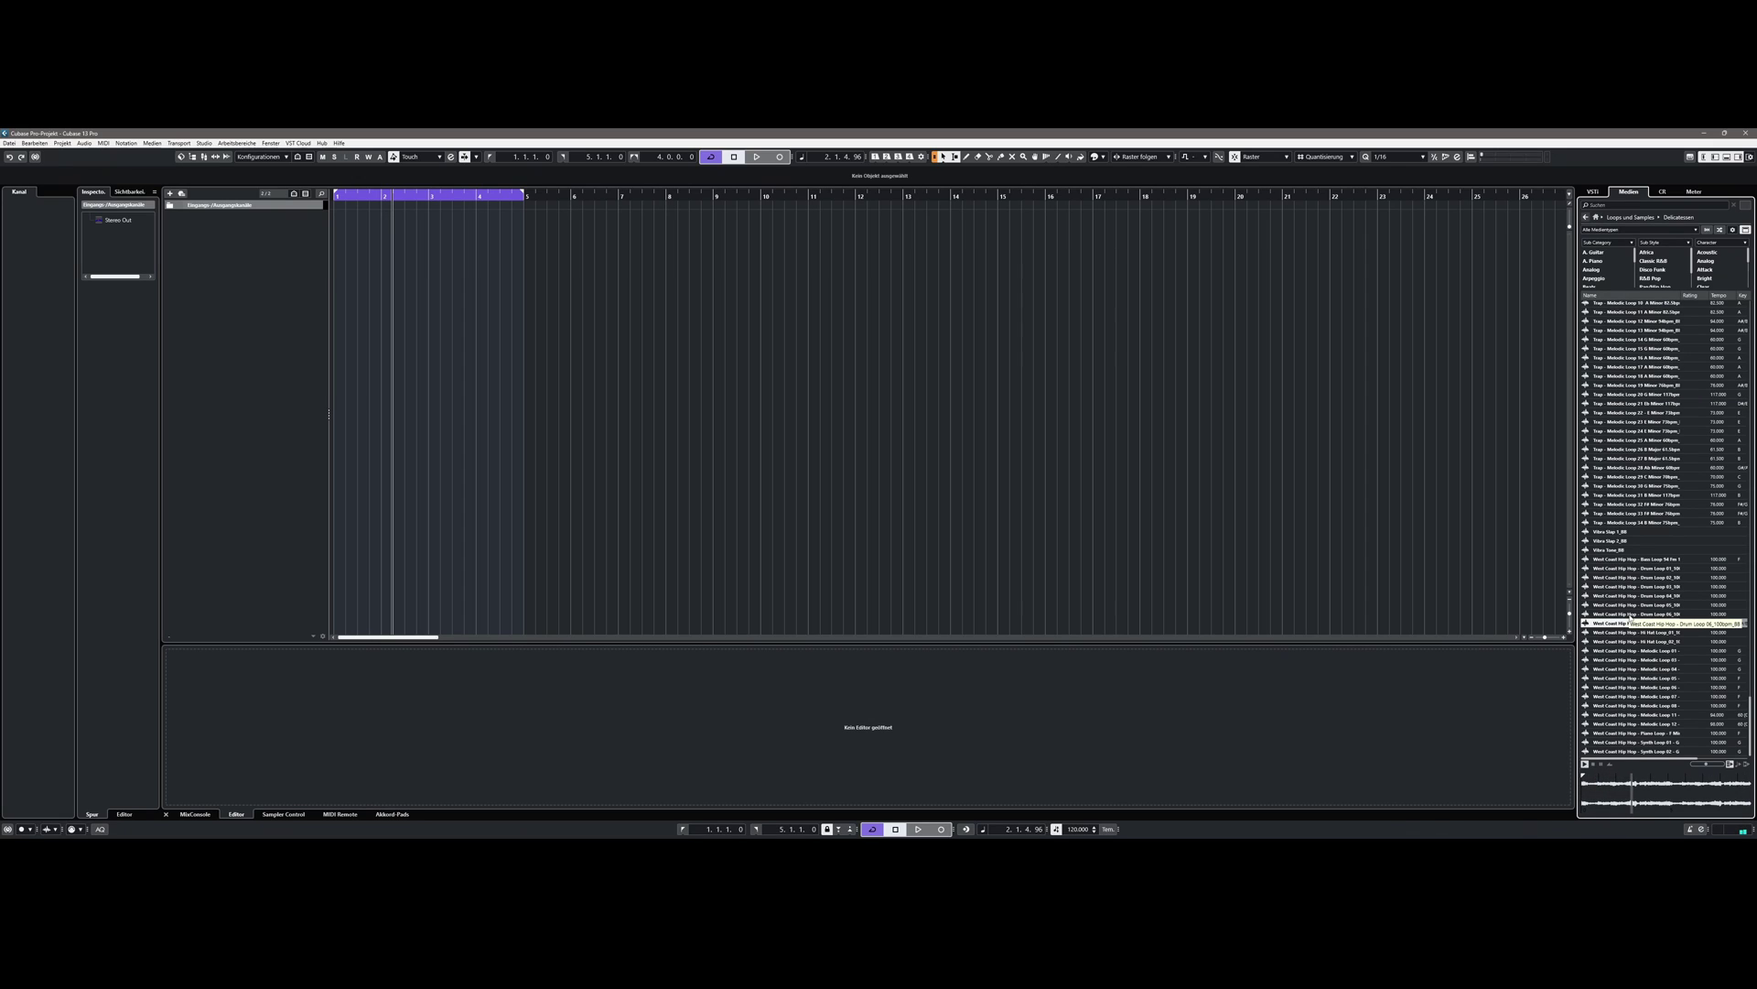
pyautogui.click(1630, 615)
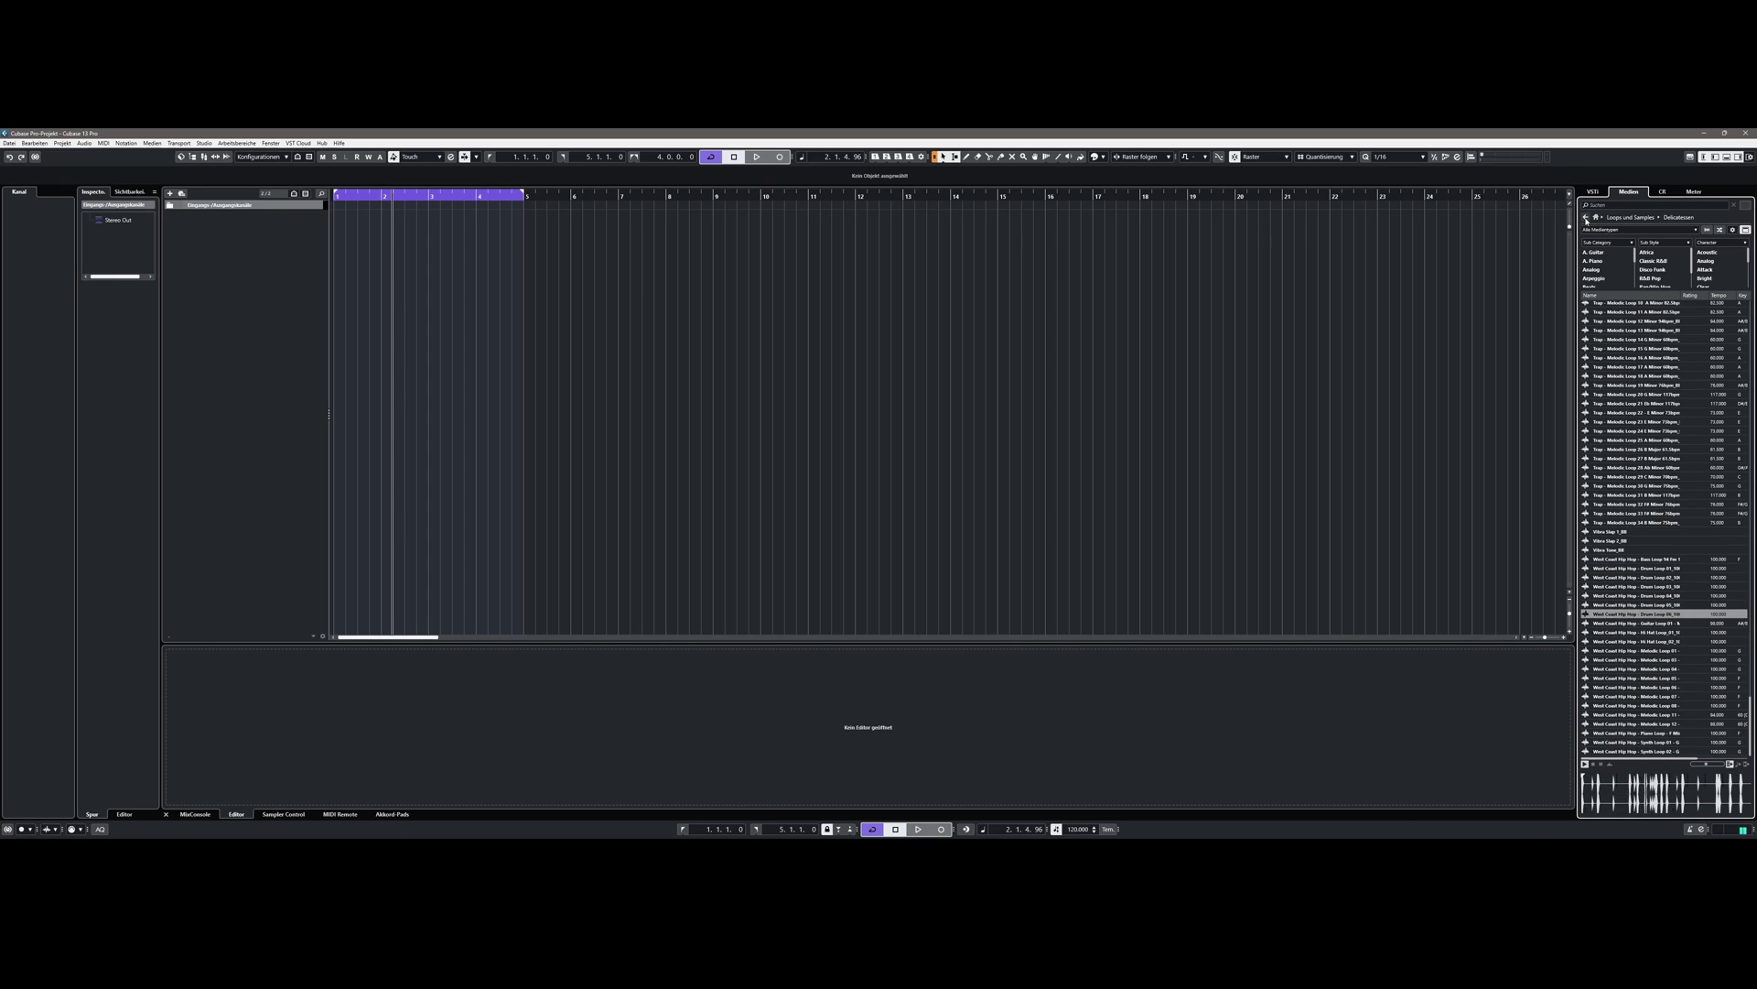
# Step: Return to the library overview, open Analogue Wonder and preview its Electronica arp and bass loops
pyautogui.click(1587, 220)
pyautogui.click(1630, 315)
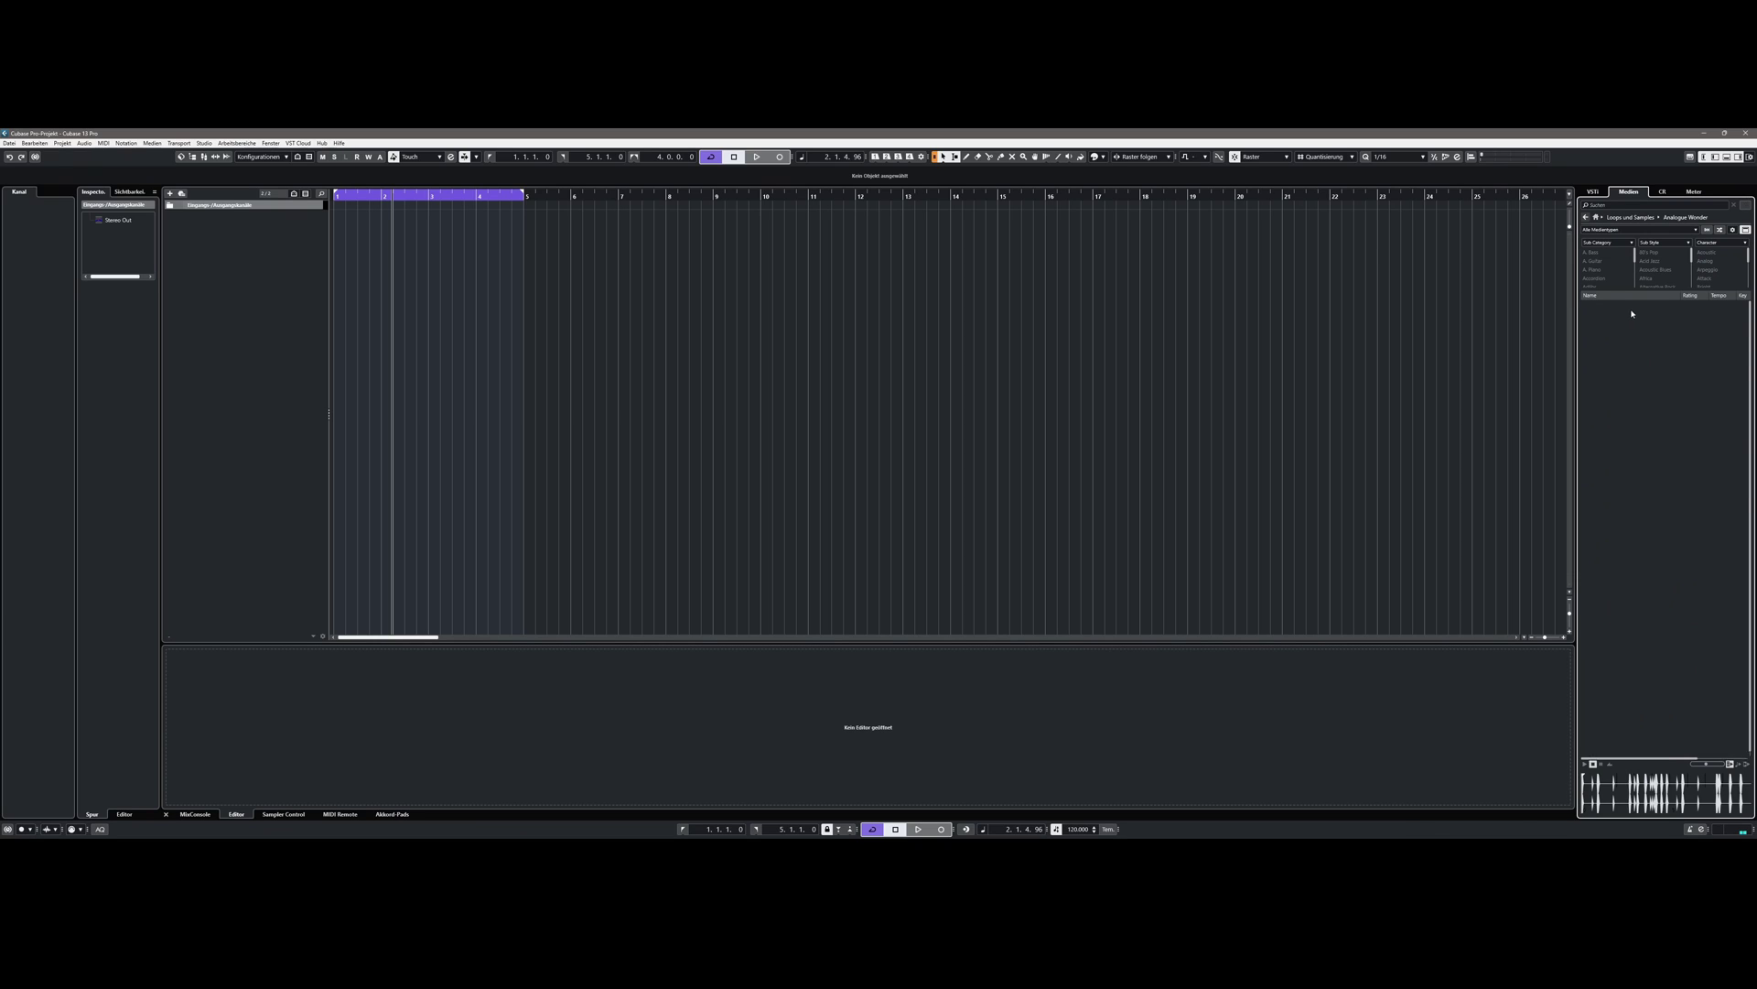
pyautogui.click(1633, 333)
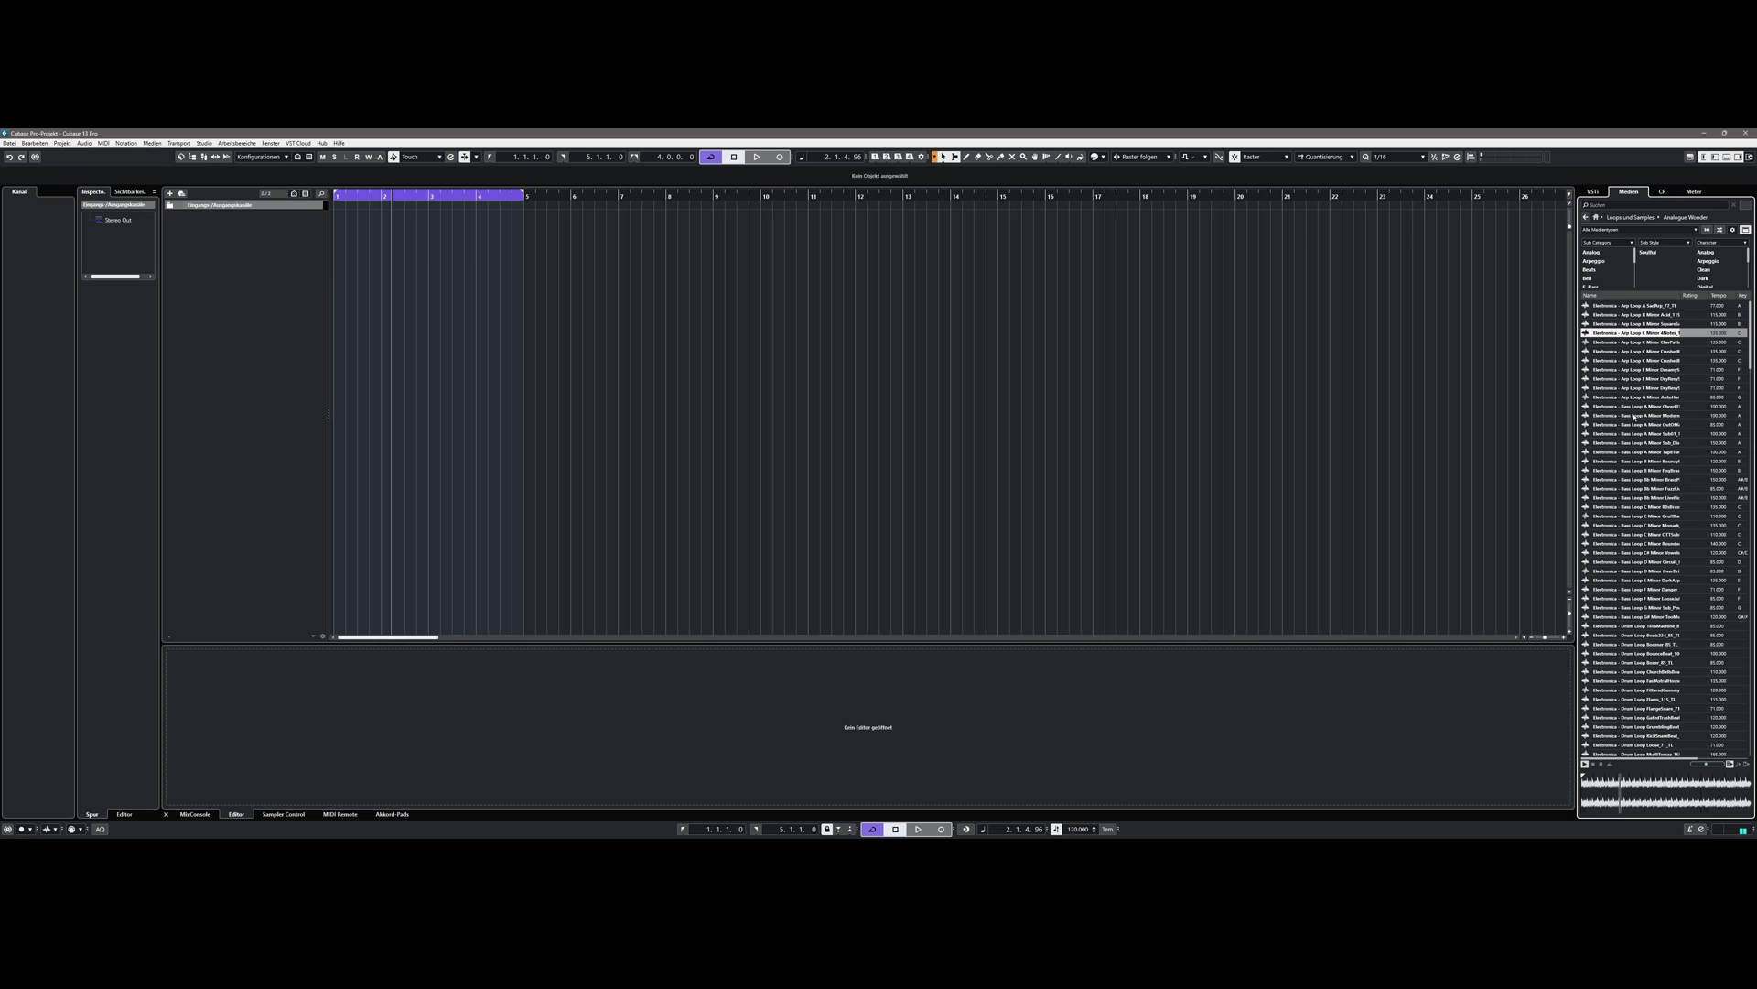
pyautogui.click(1634, 416)
pyautogui.click(1637, 470)
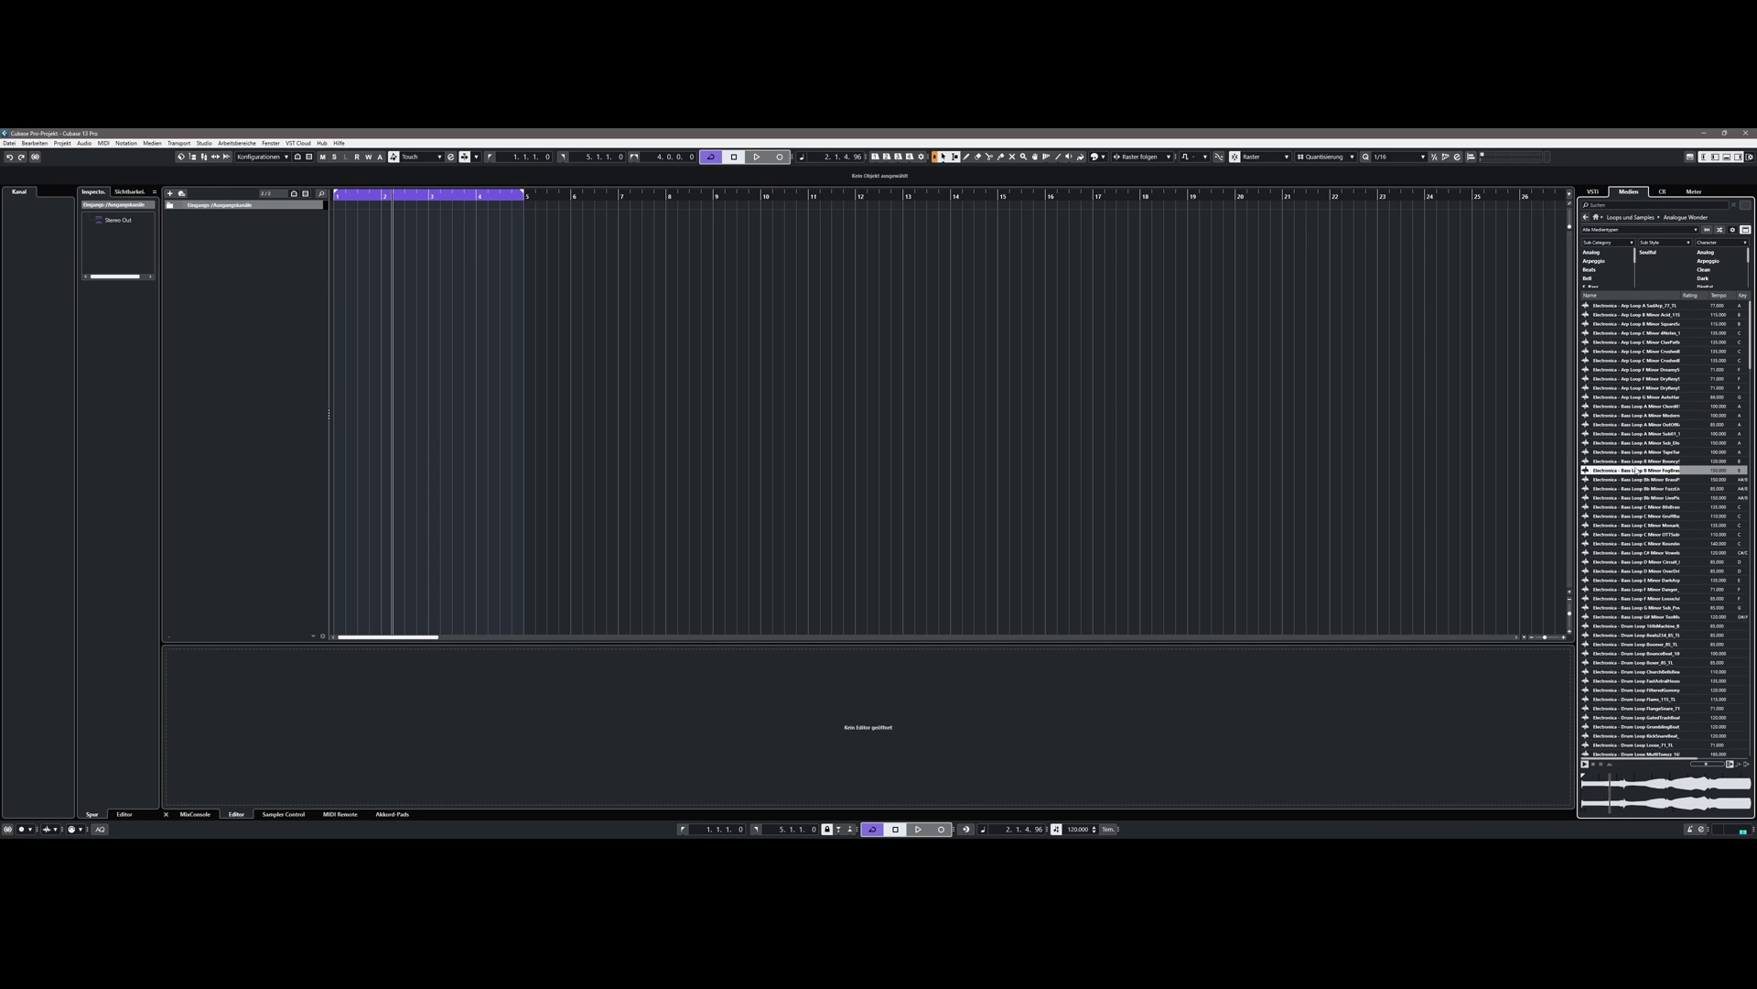
pyautogui.click(1636, 536)
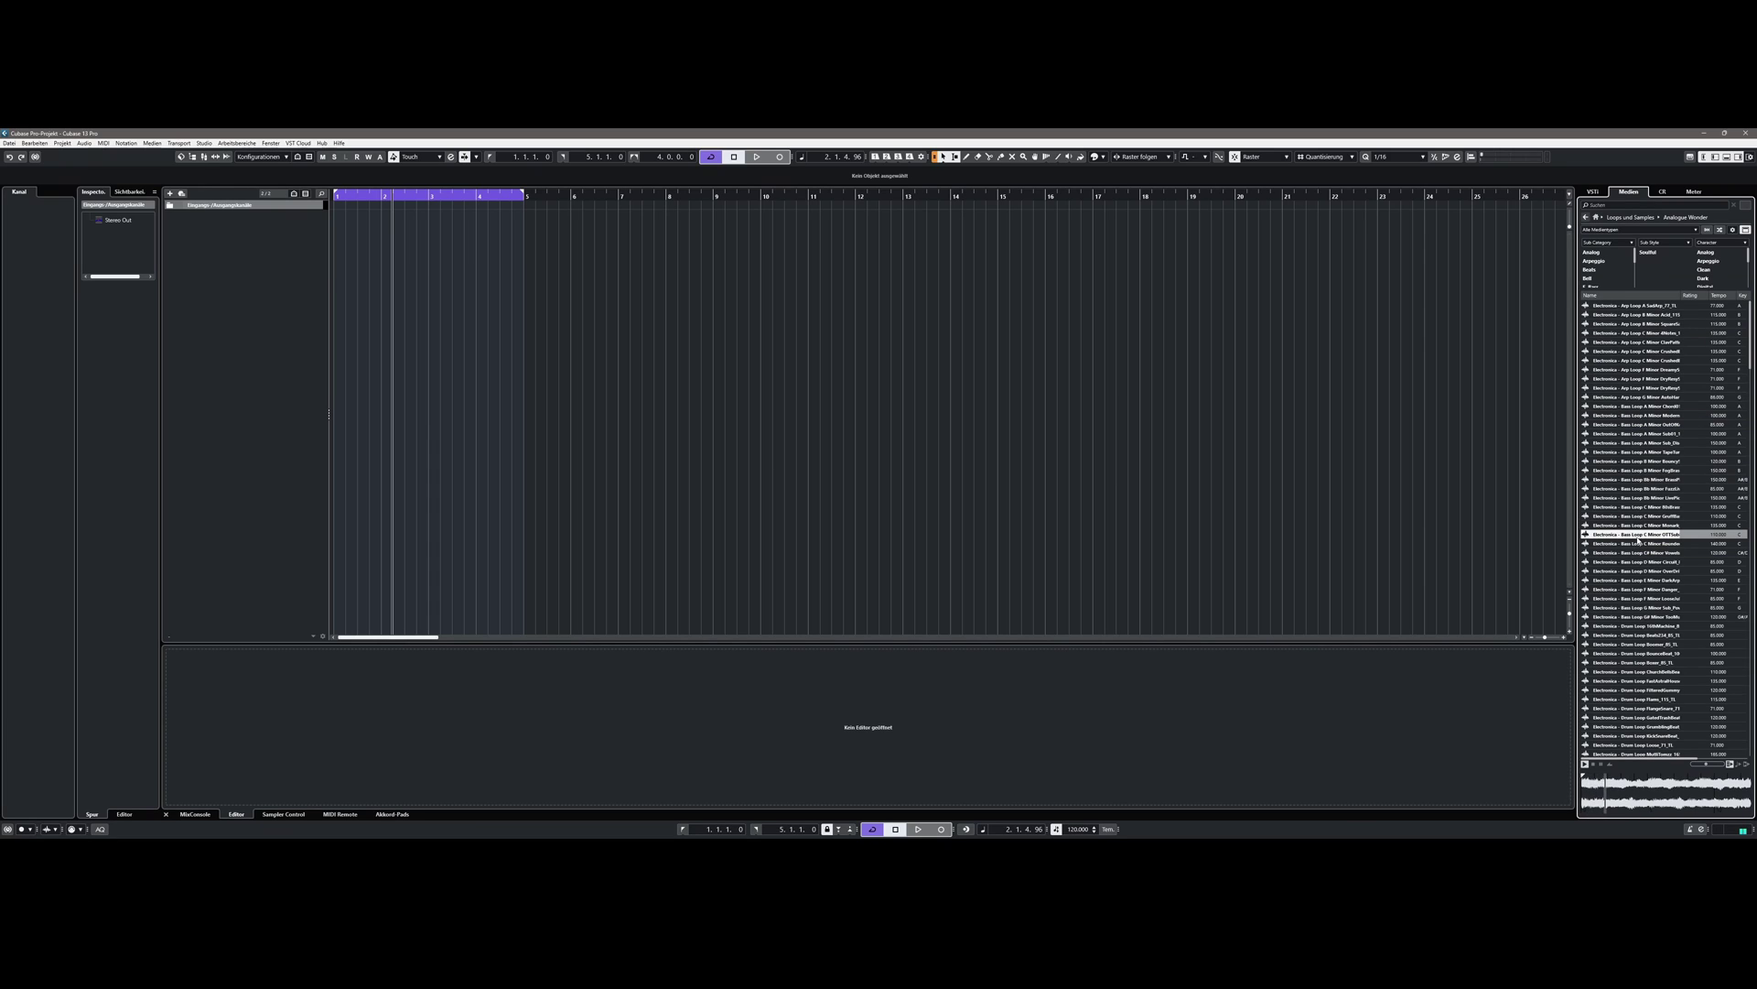
pyautogui.click(1641, 572)
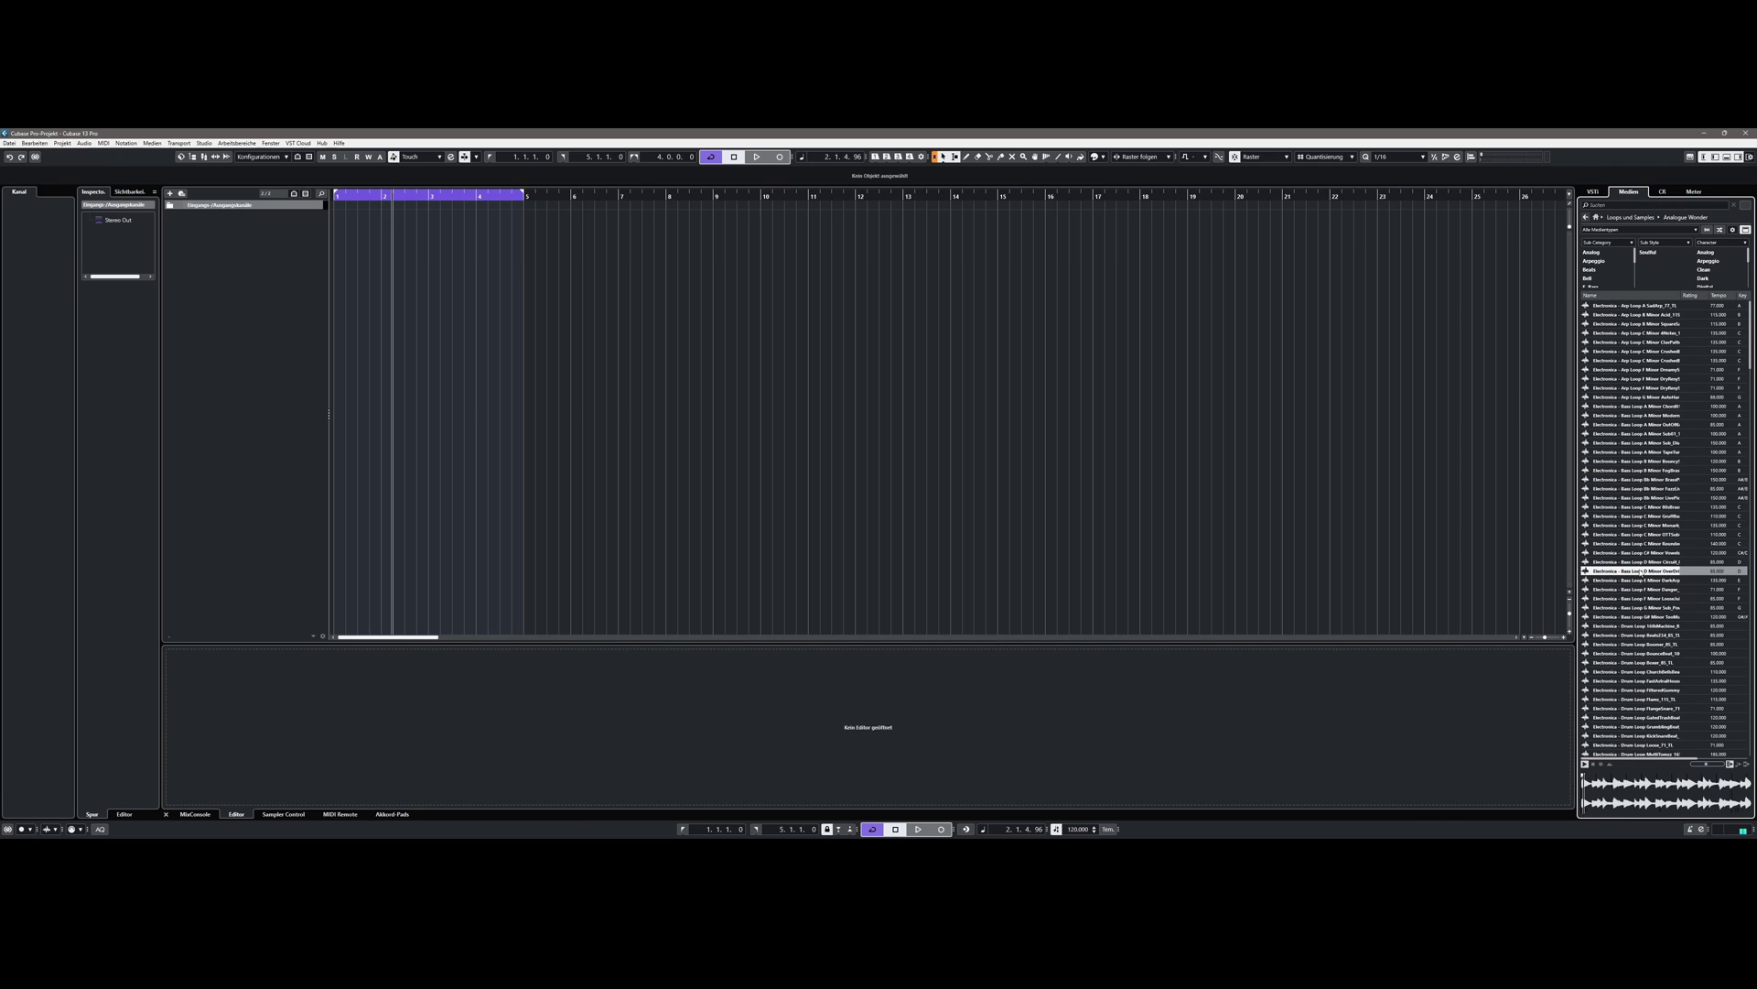
# Step: Preview several Electronica drum loops from the Analogue Wonder library
pyautogui.scroll(-5, 1640, 549)
pyautogui.click(1639, 526)
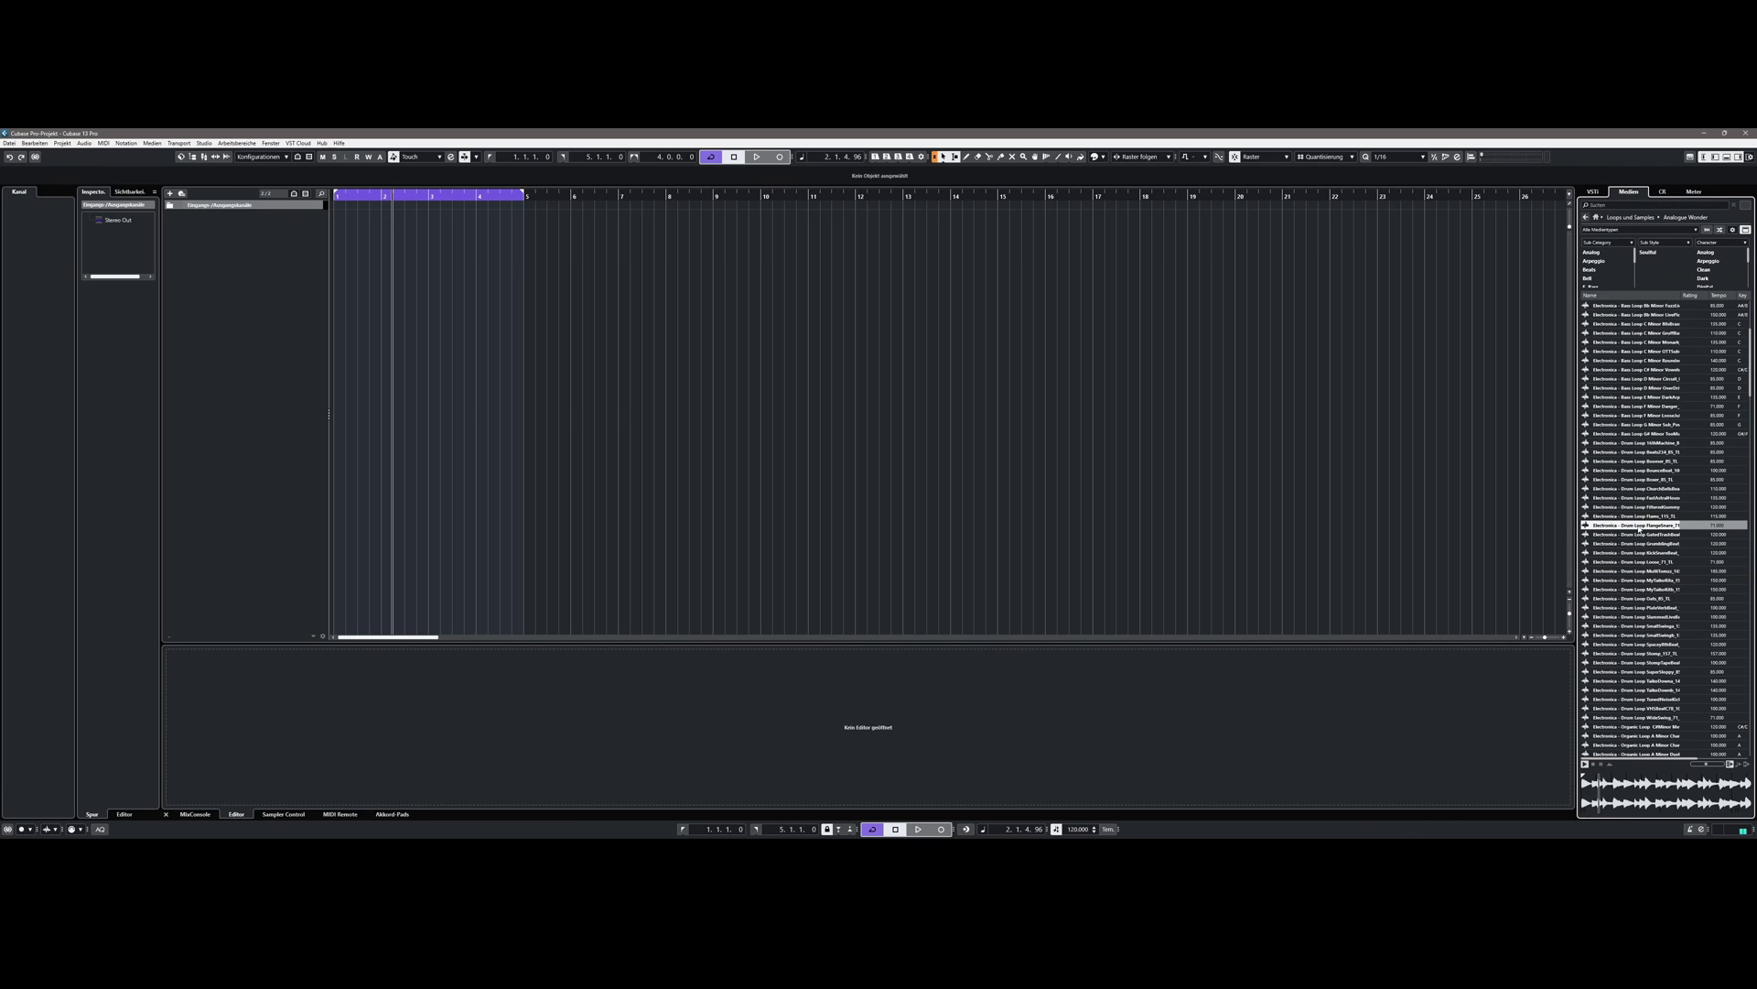
pyautogui.click(1638, 462)
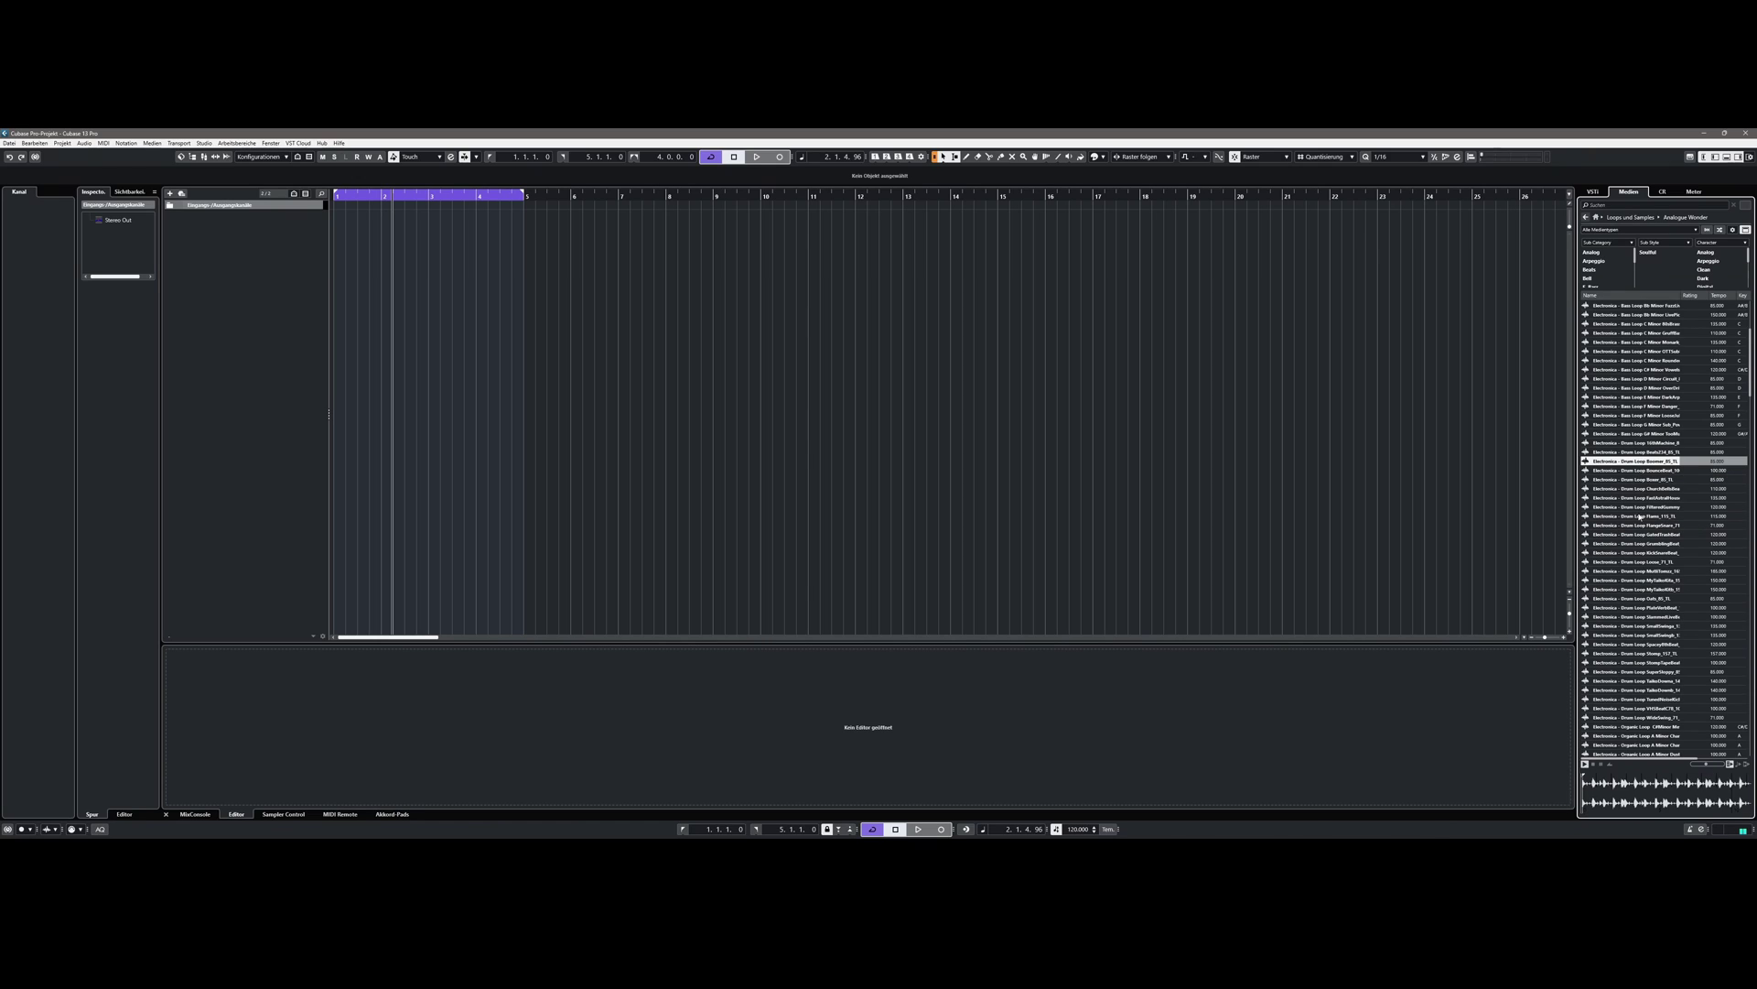
pyautogui.click(1637, 582)
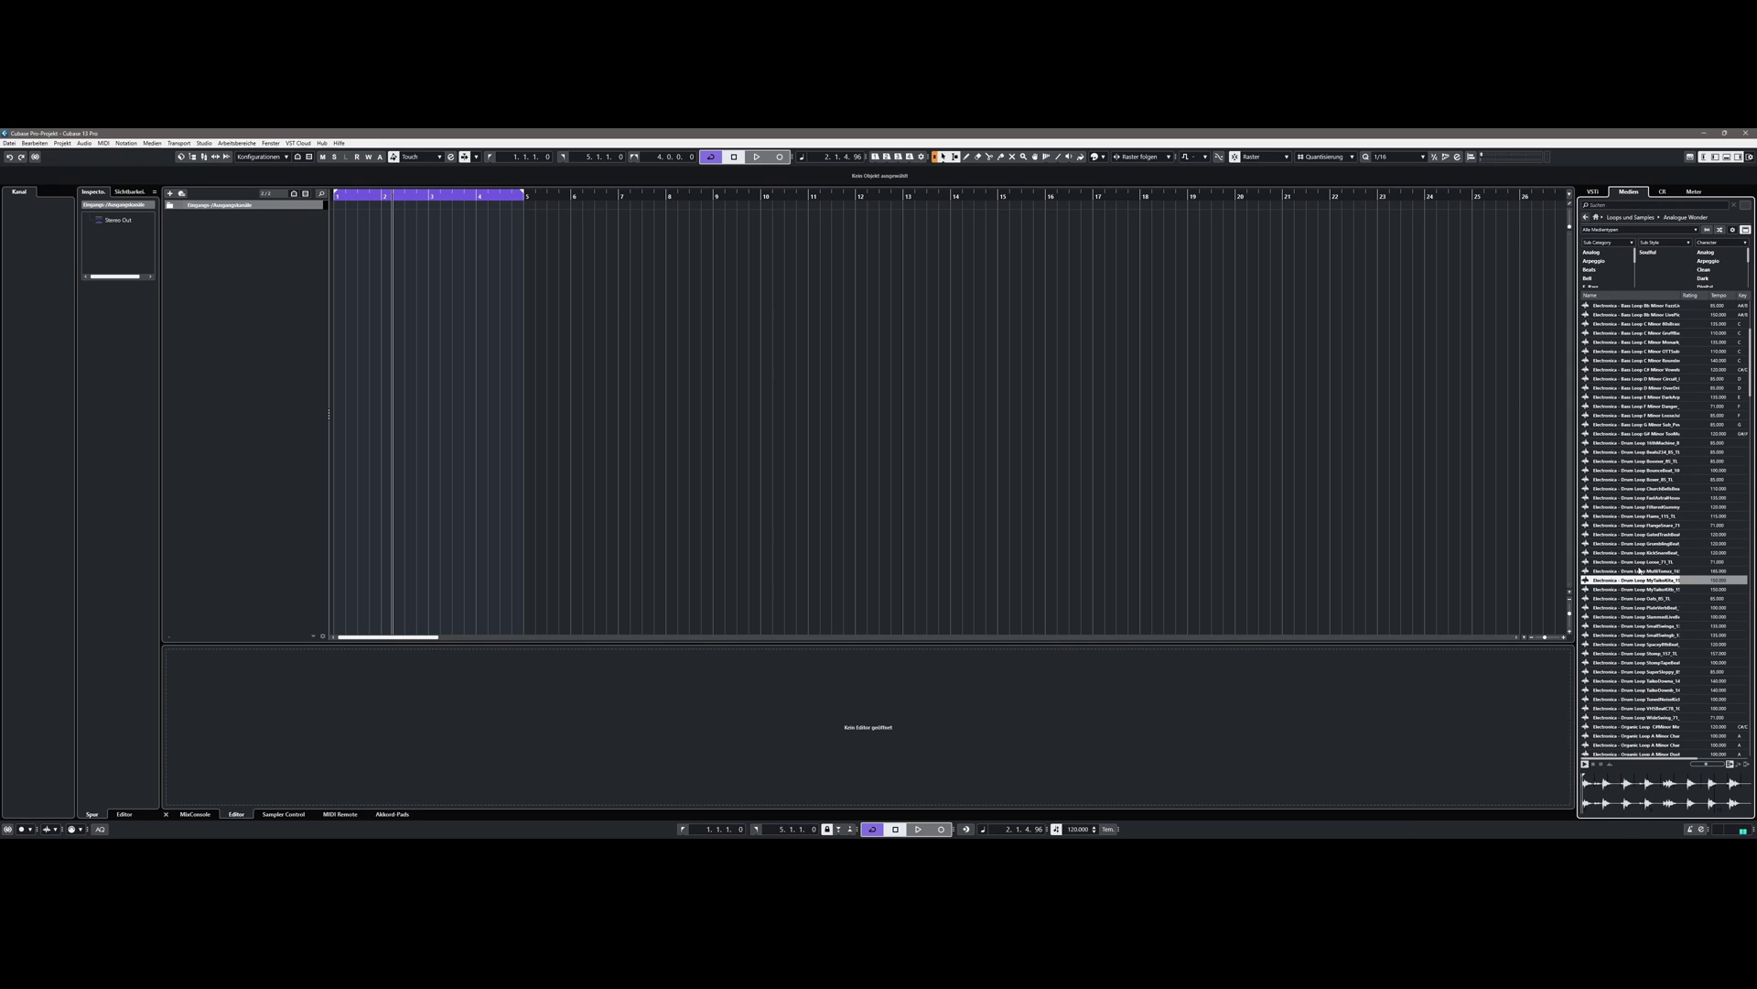
pyautogui.scroll(-7, 1638, 577)
pyautogui.click(1638, 498)
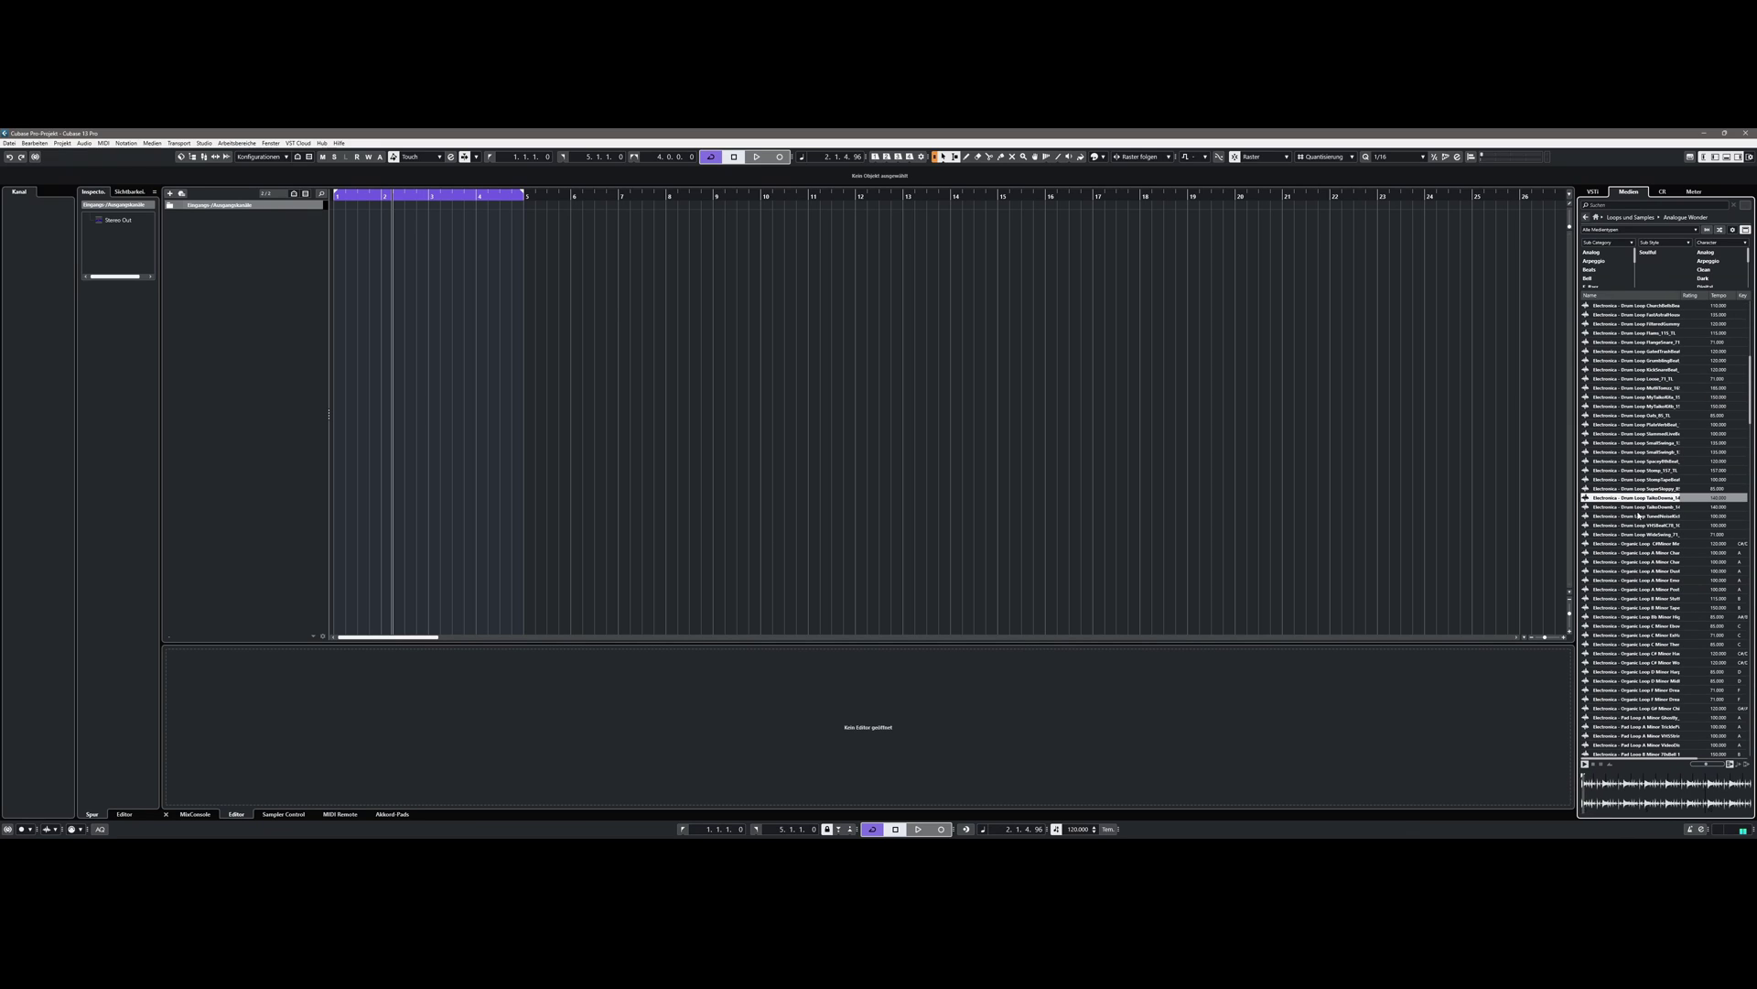
# Step: Preview an Electronica organic loop and a percussion loop from the Analogue Wonder library
pyautogui.scroll(-7, 1639, 521)
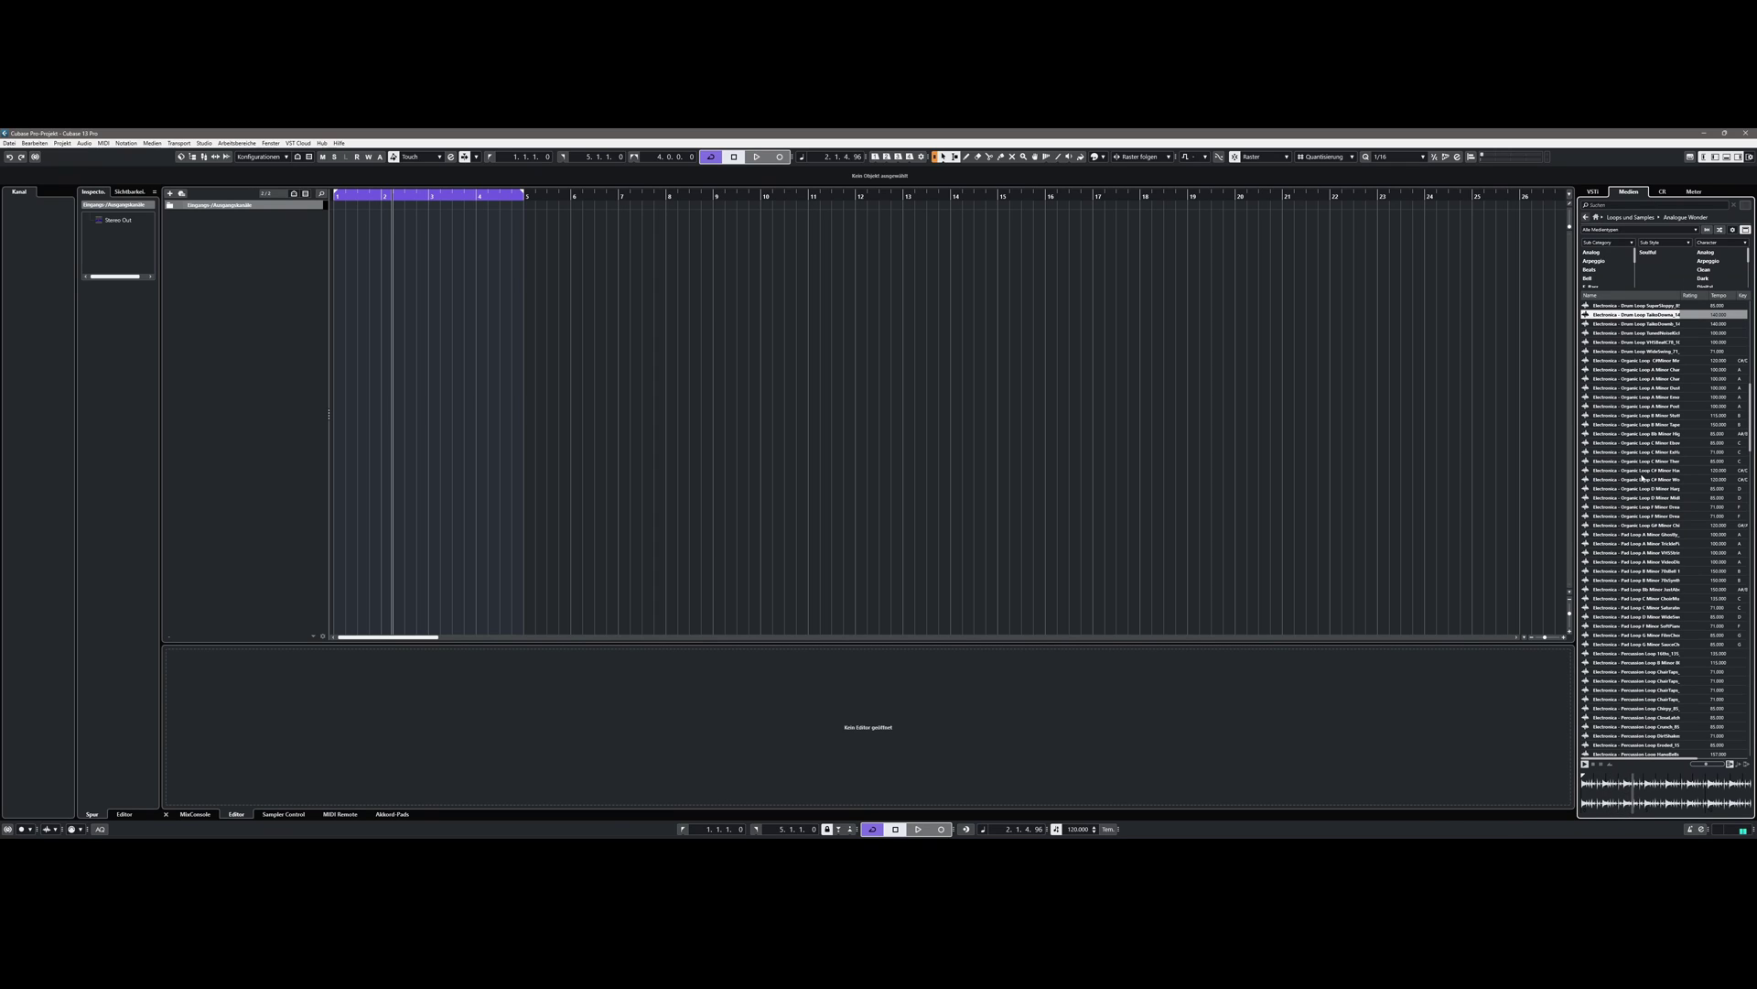
pyautogui.click(1643, 472)
pyautogui.scroll(-3, 1643, 485)
pyautogui.scroll(-10, 1642, 492)
pyautogui.click(1638, 507)
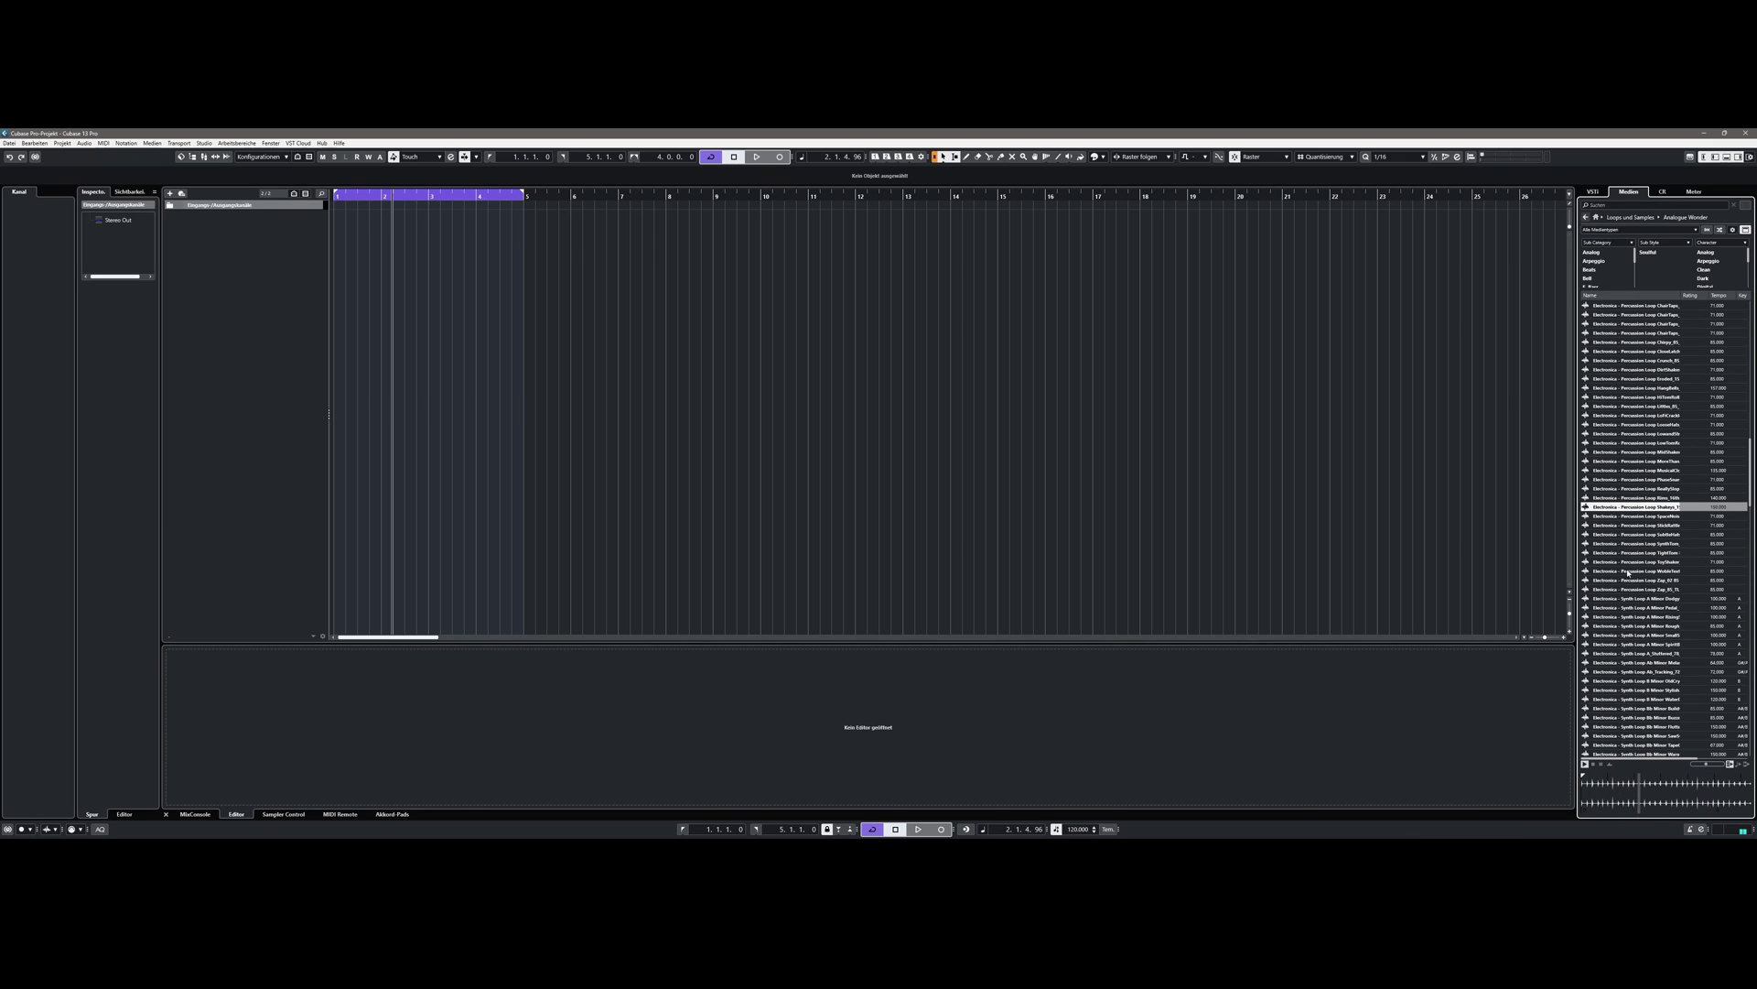
# Step: Preview several Electronica synth loops from the Analogue Wonder library
pyautogui.click(1625, 627)
pyautogui.scroll(-13, 1627, 586)
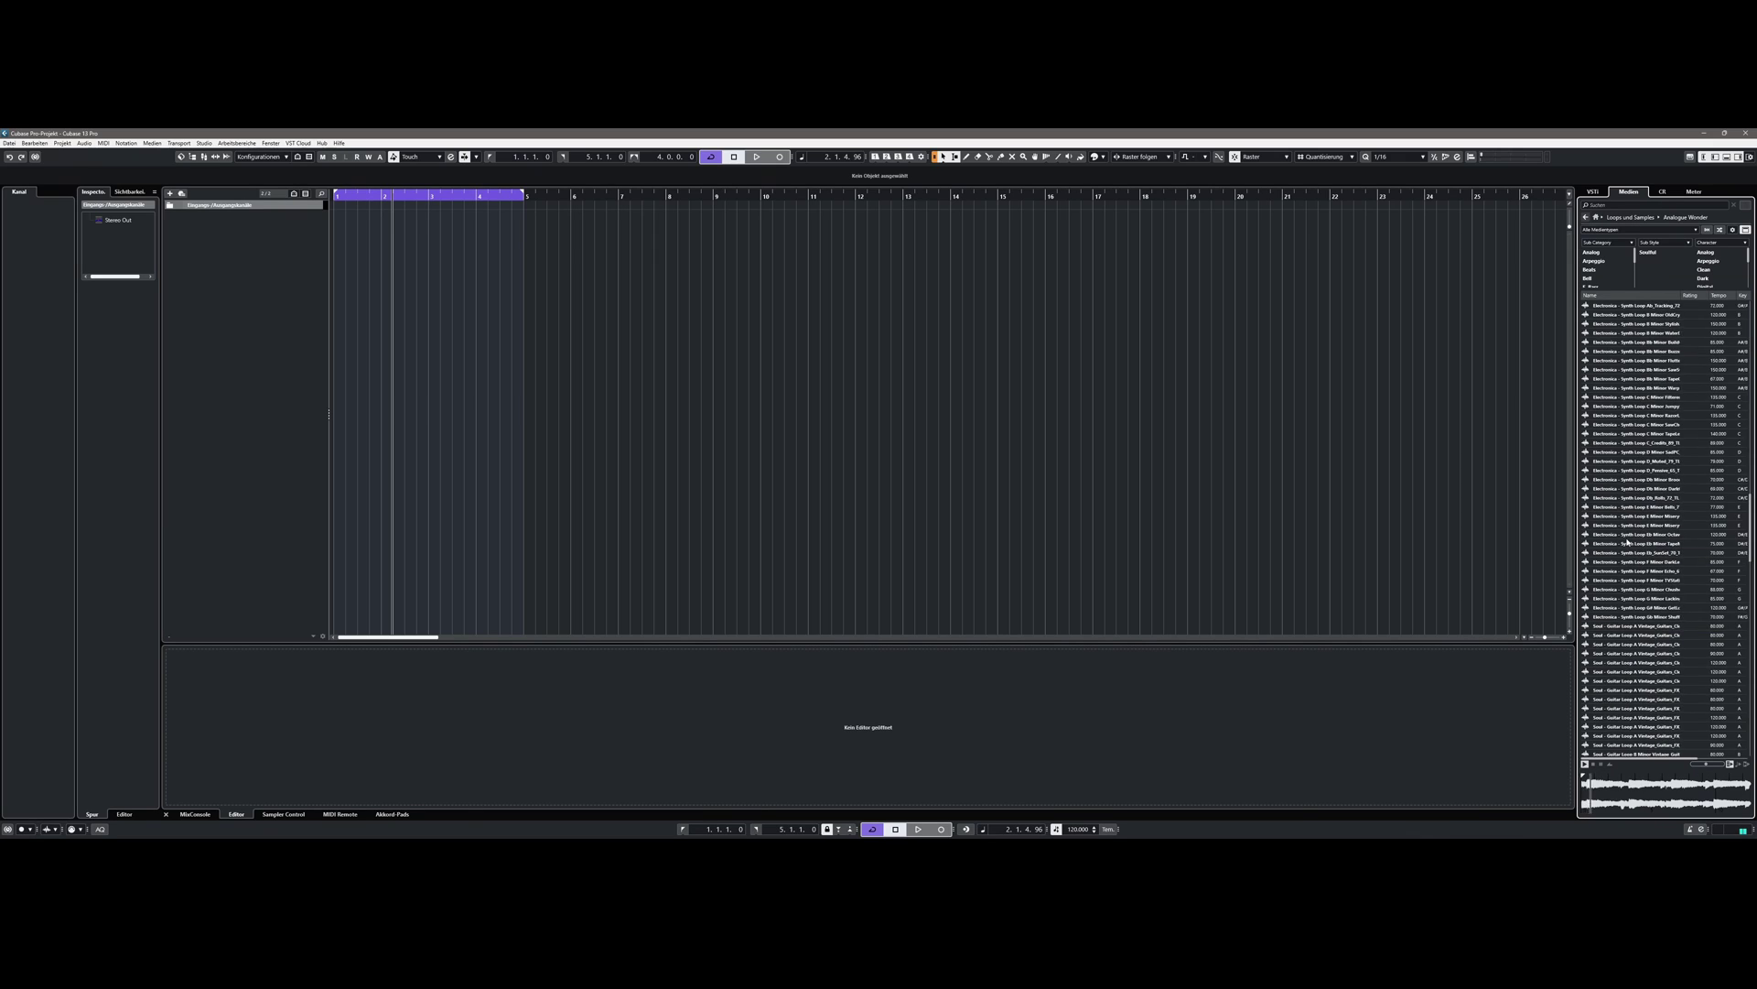
pyautogui.click(1642, 434)
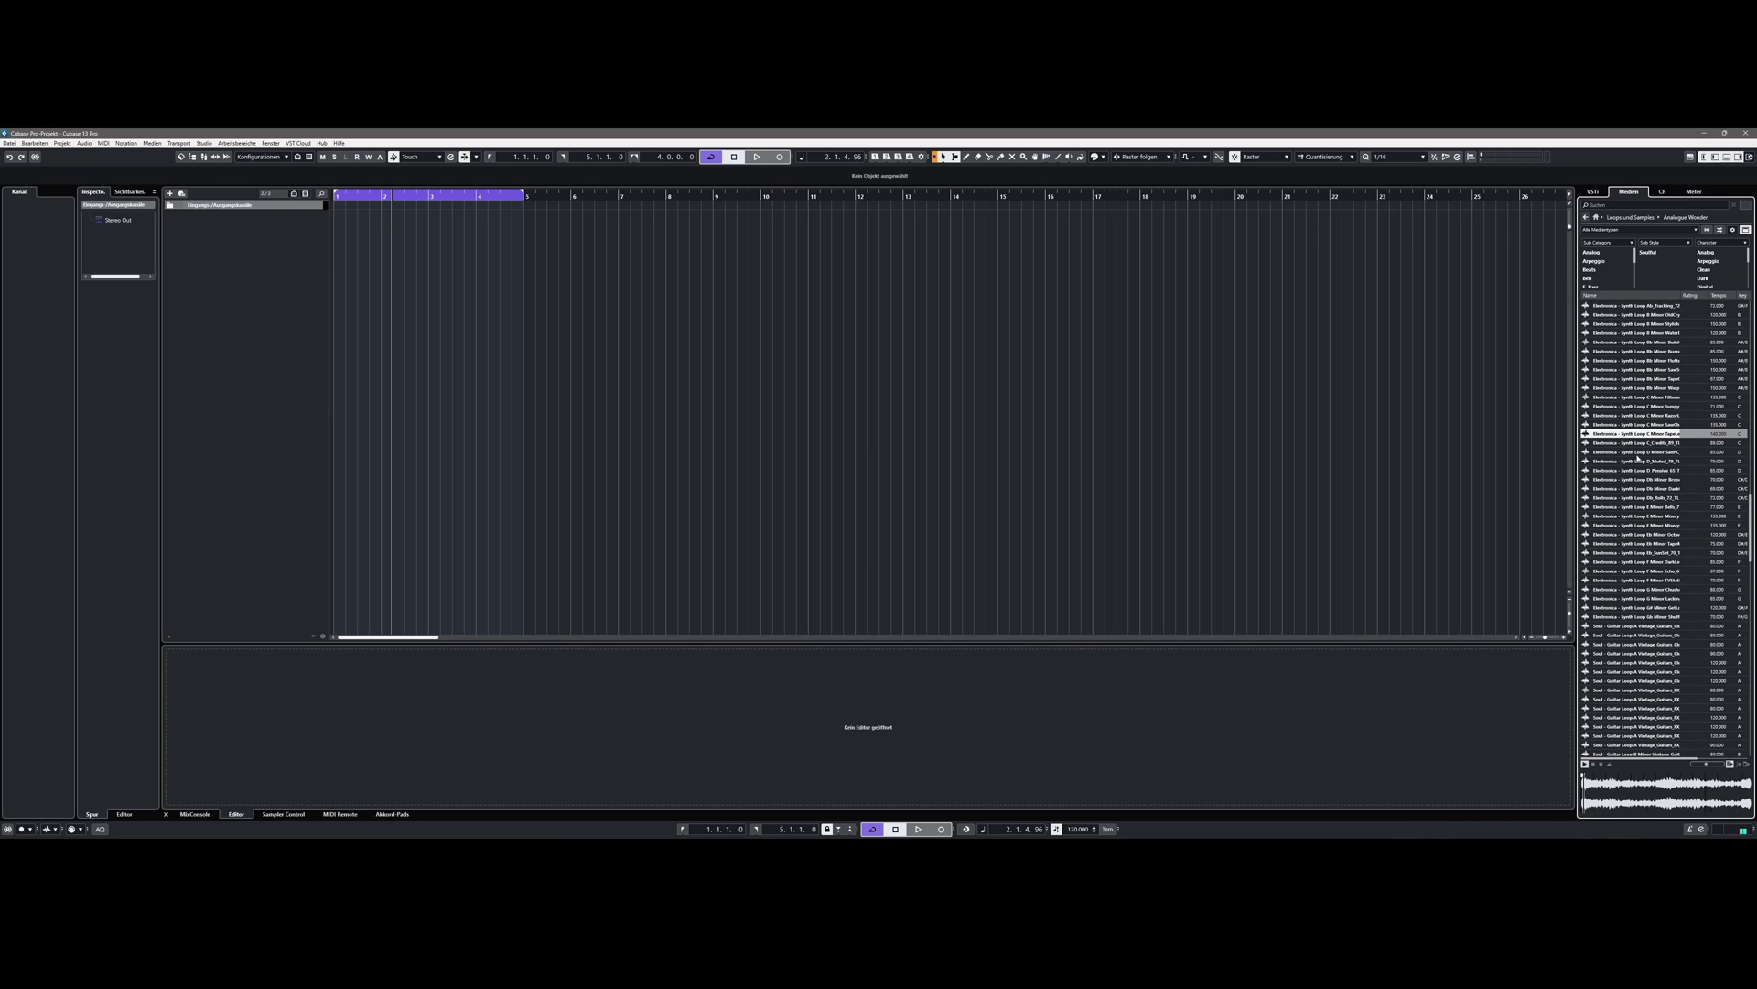
pyautogui.click(1629, 562)
# Step: Preview several Soul vintage guitar loops from the Analogue Wonder library
pyautogui.scroll(-10, 1634, 529)
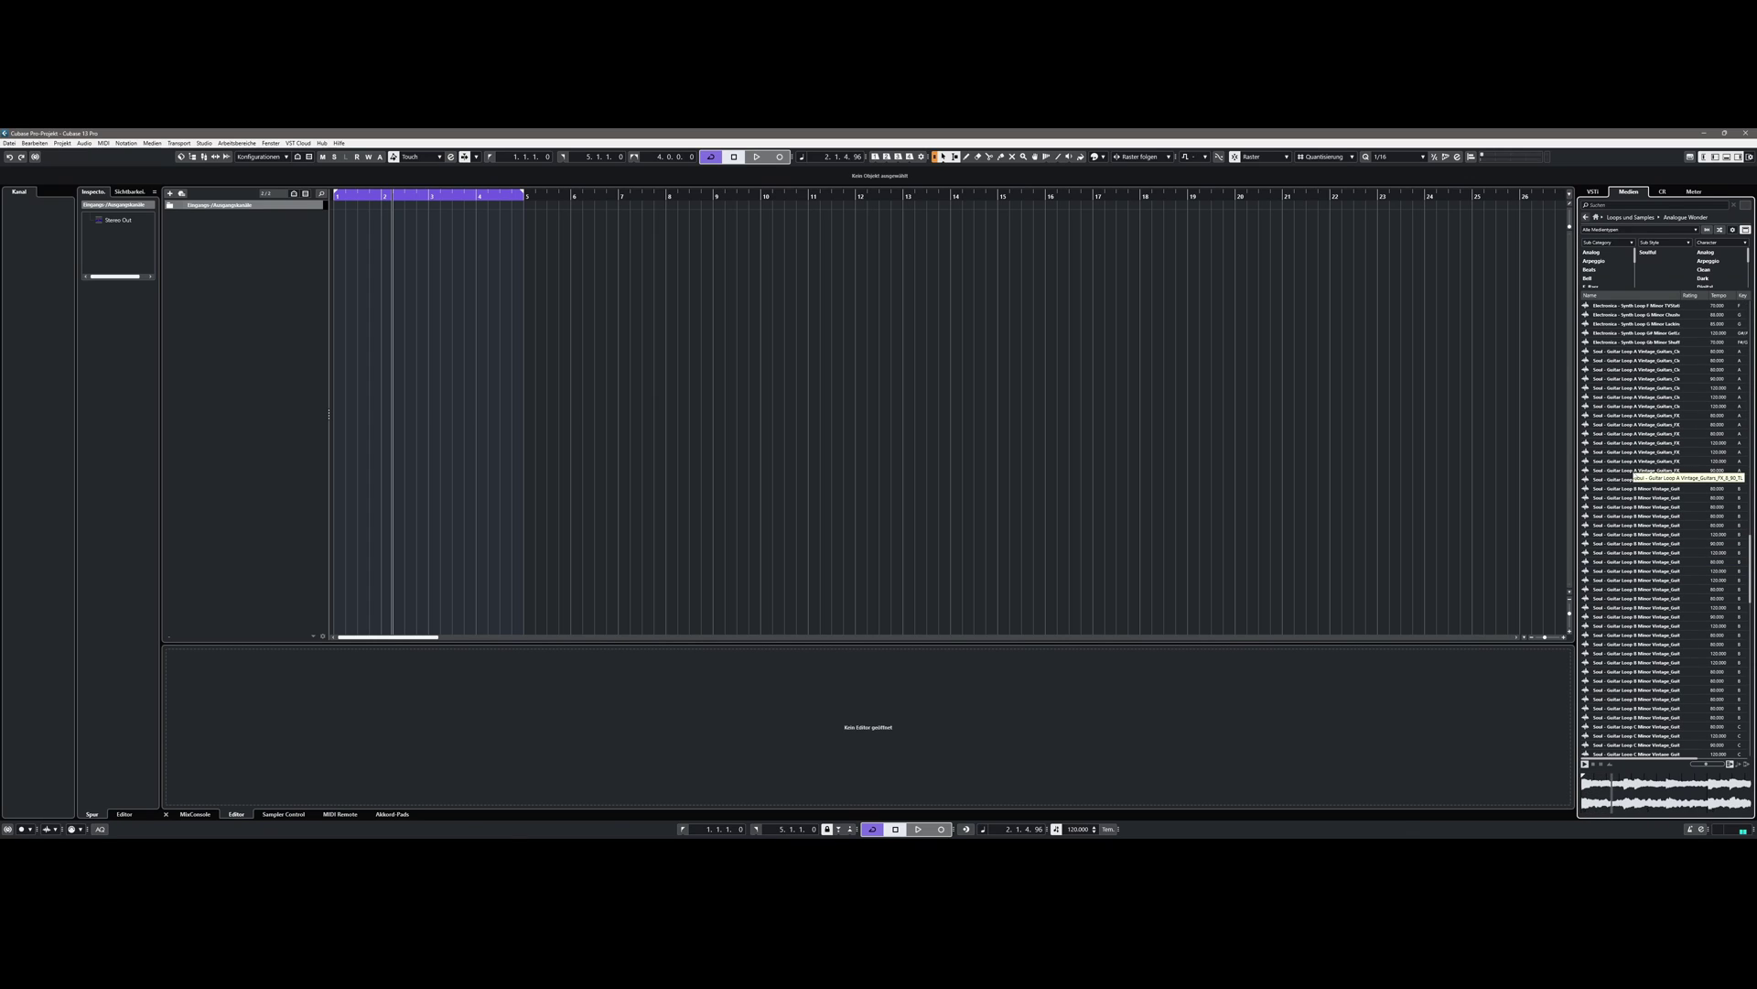
pyautogui.click(1625, 470)
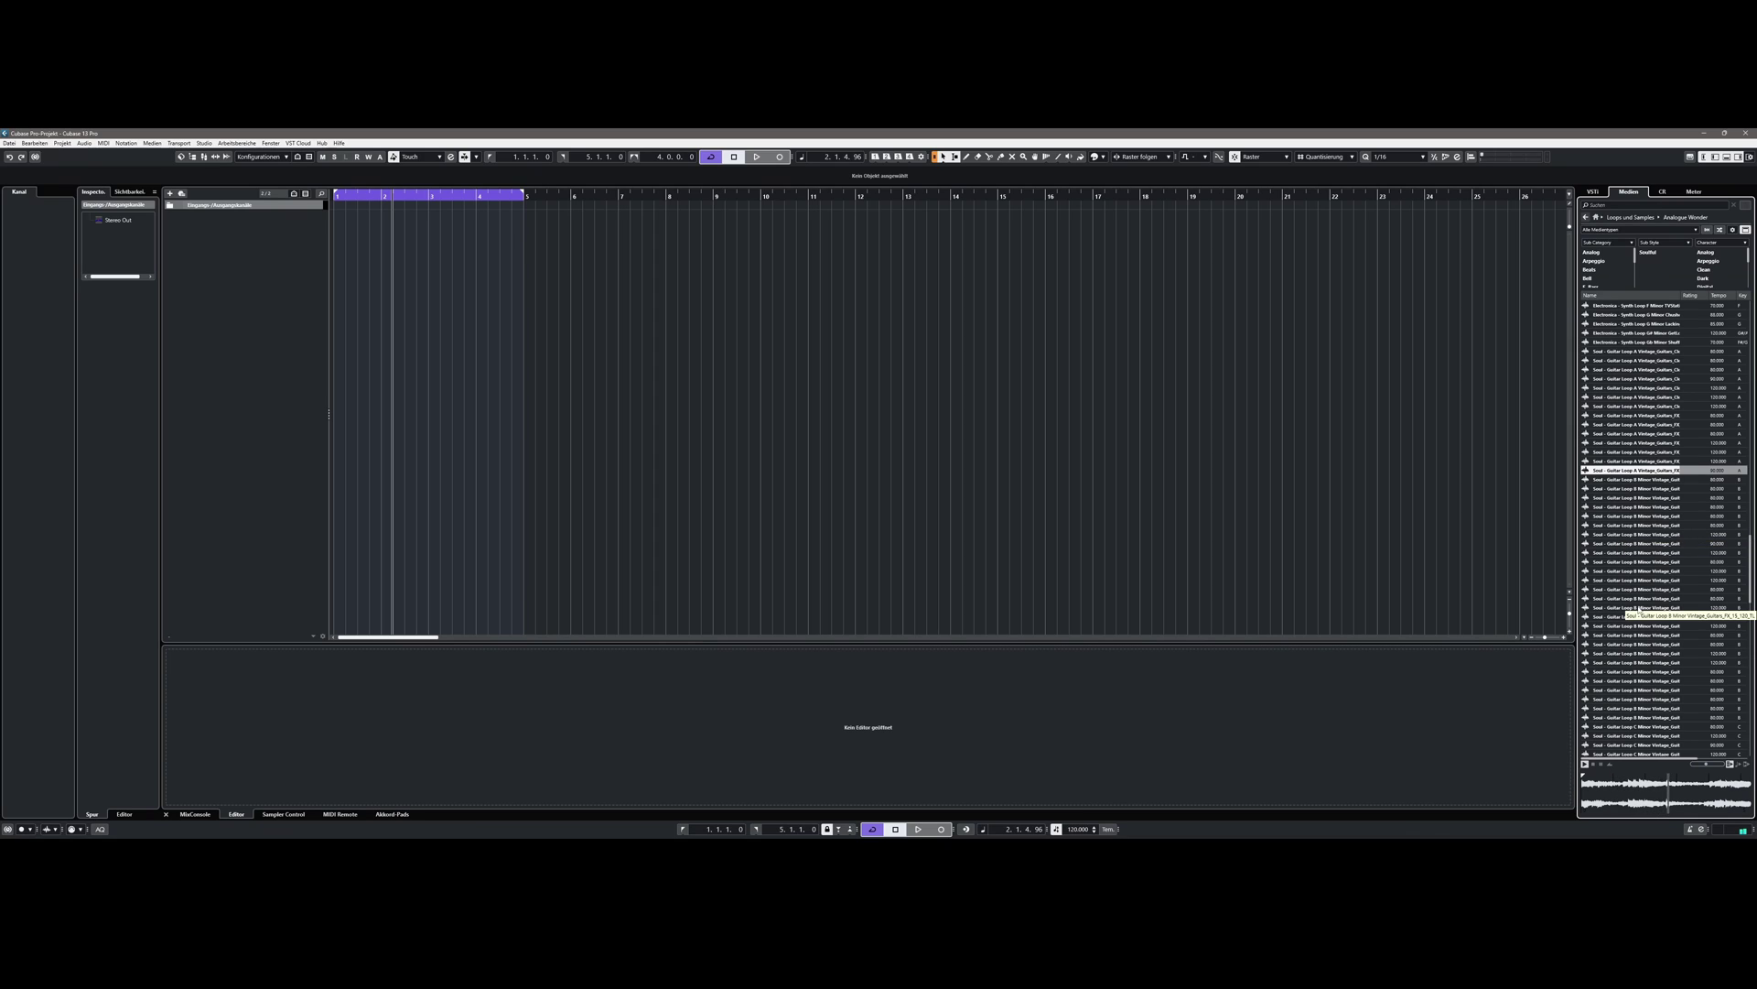
pyautogui.scroll(-15, 1613, 609)
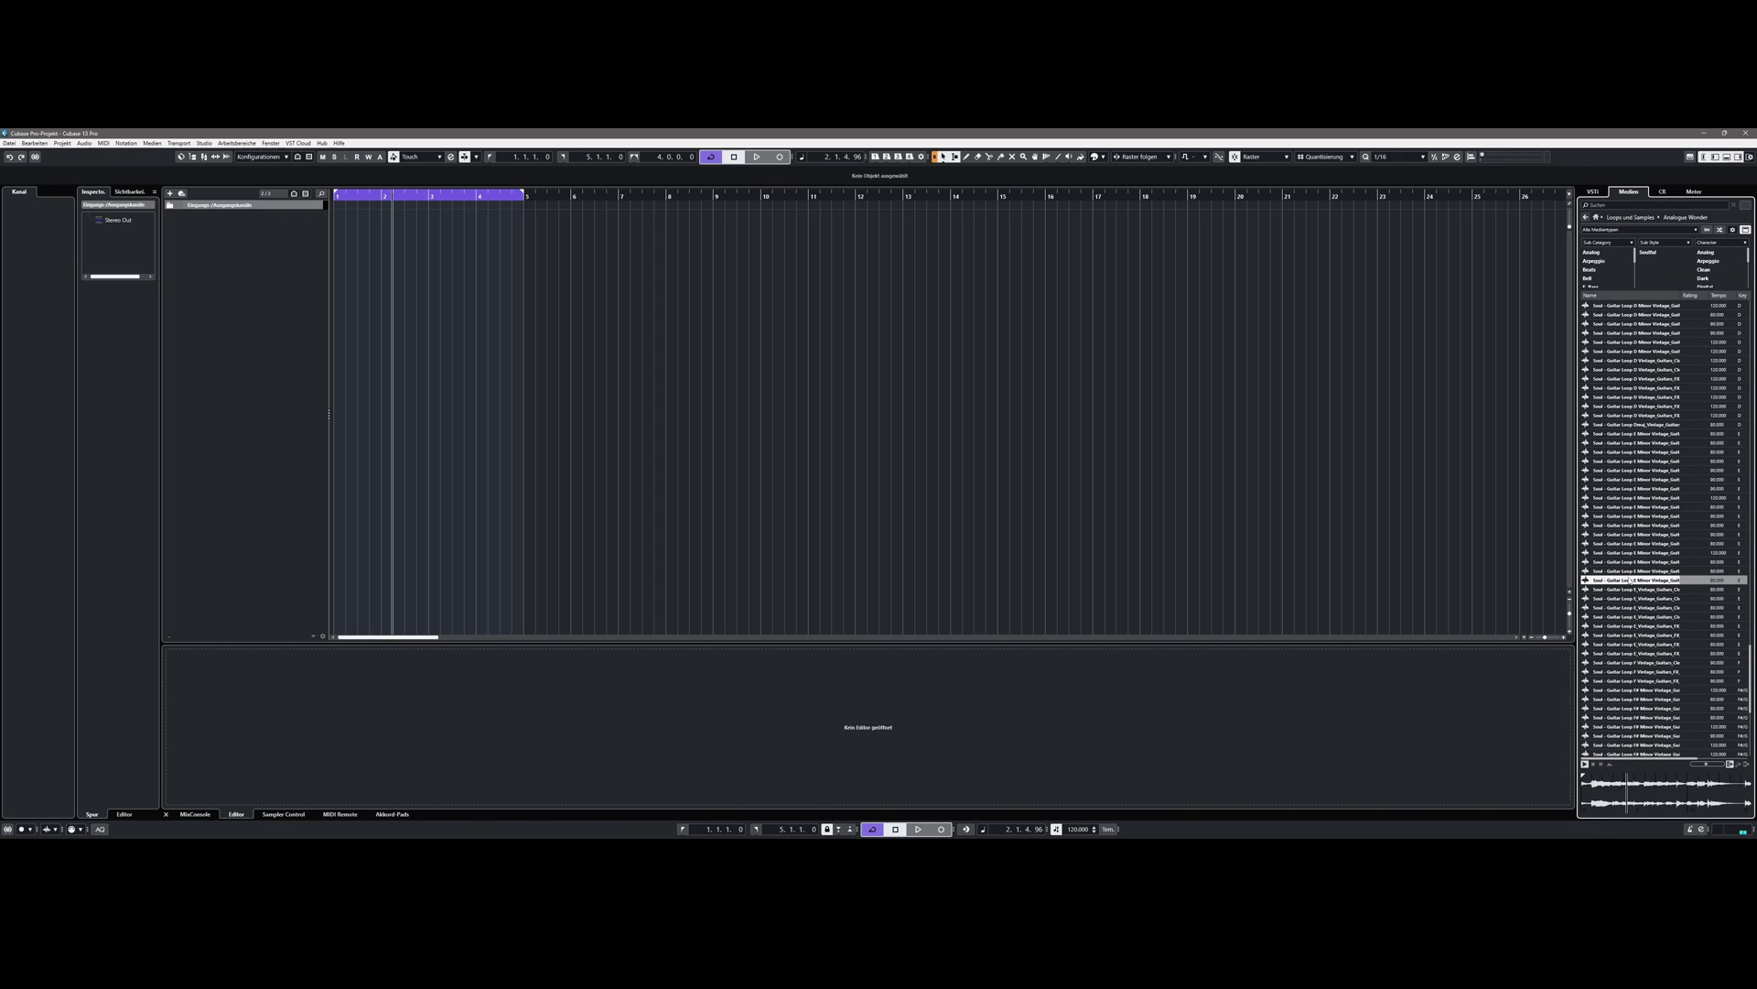
pyautogui.scroll(-10, 1631, 585)
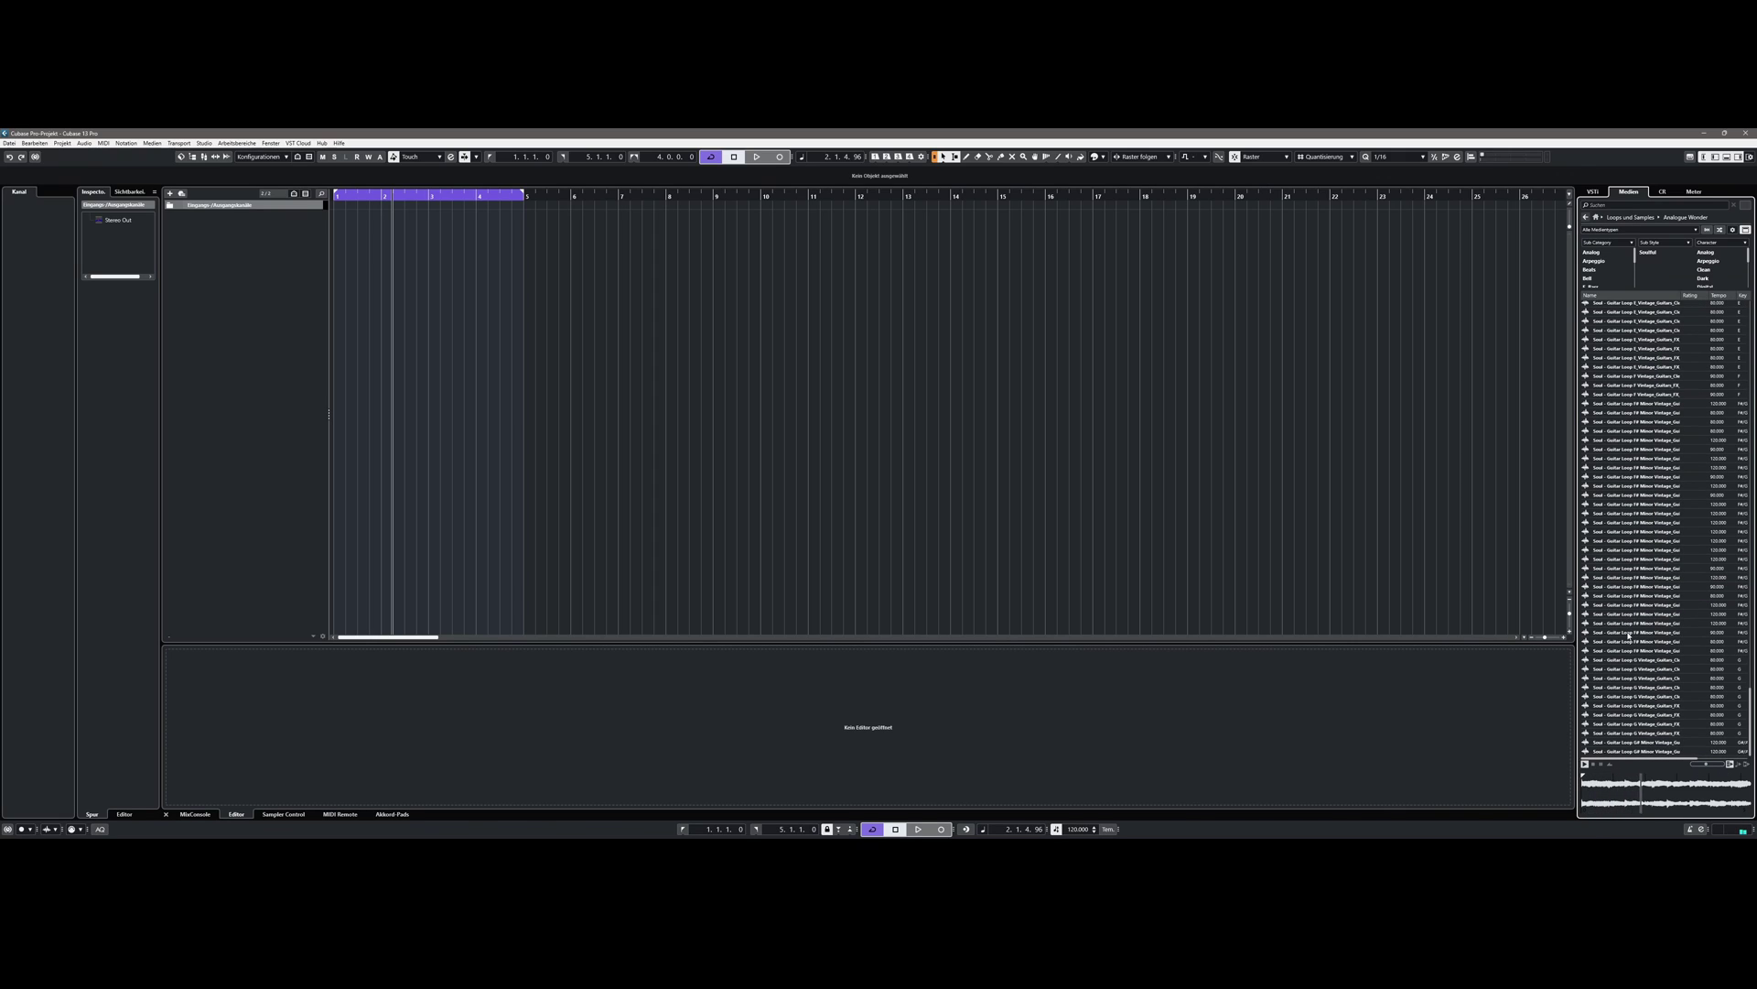
pyautogui.click(1630, 624)
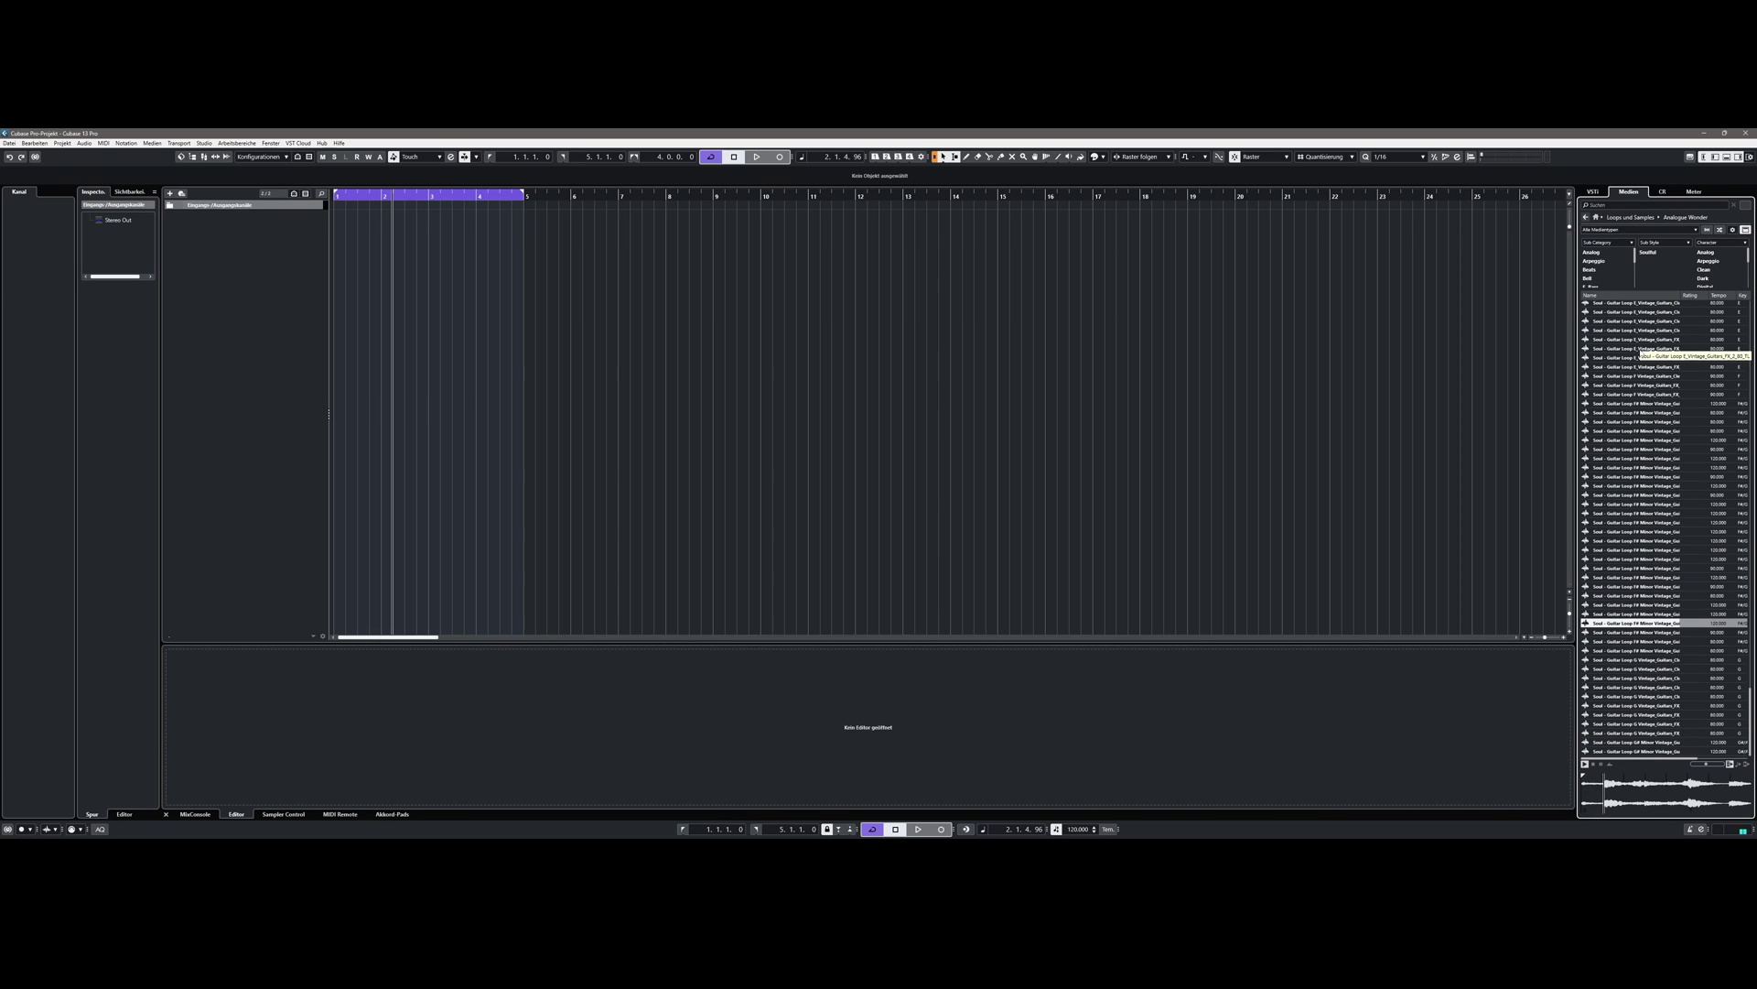
# Step: Return to the library overview, open Midnight Dance and preview its House arp and bass loops
pyautogui.click(1588, 218)
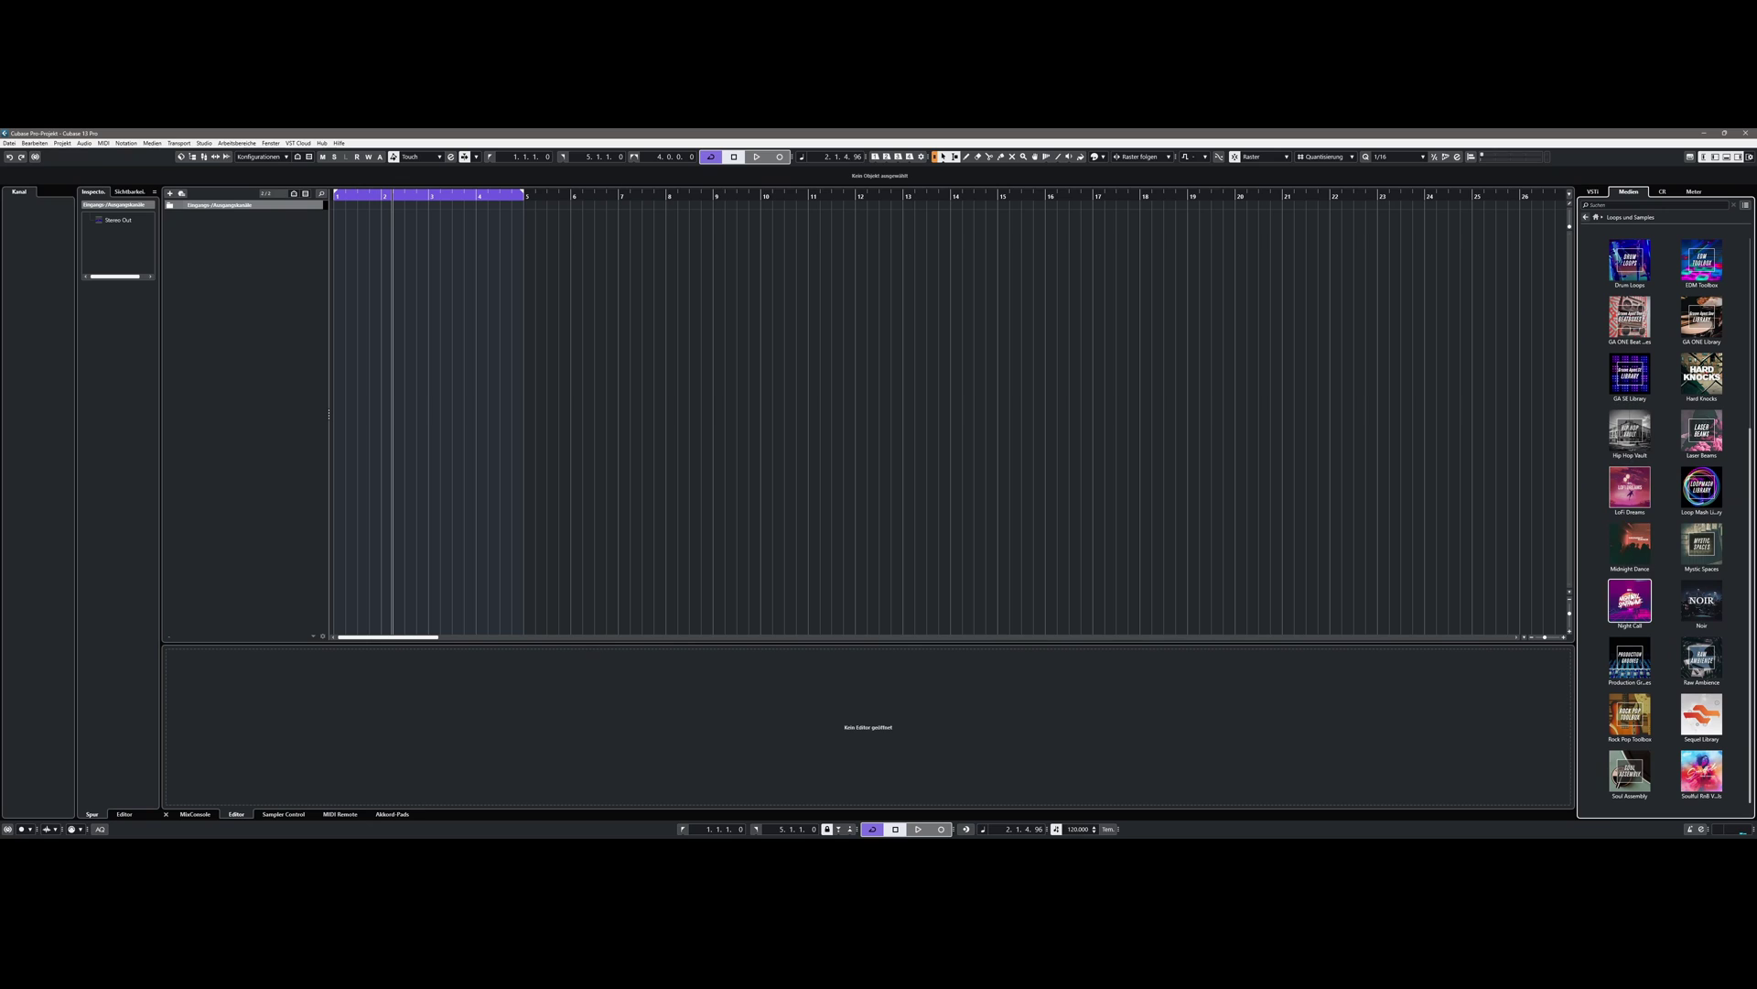
pyautogui.click(1633, 547)
pyautogui.click(1634, 342)
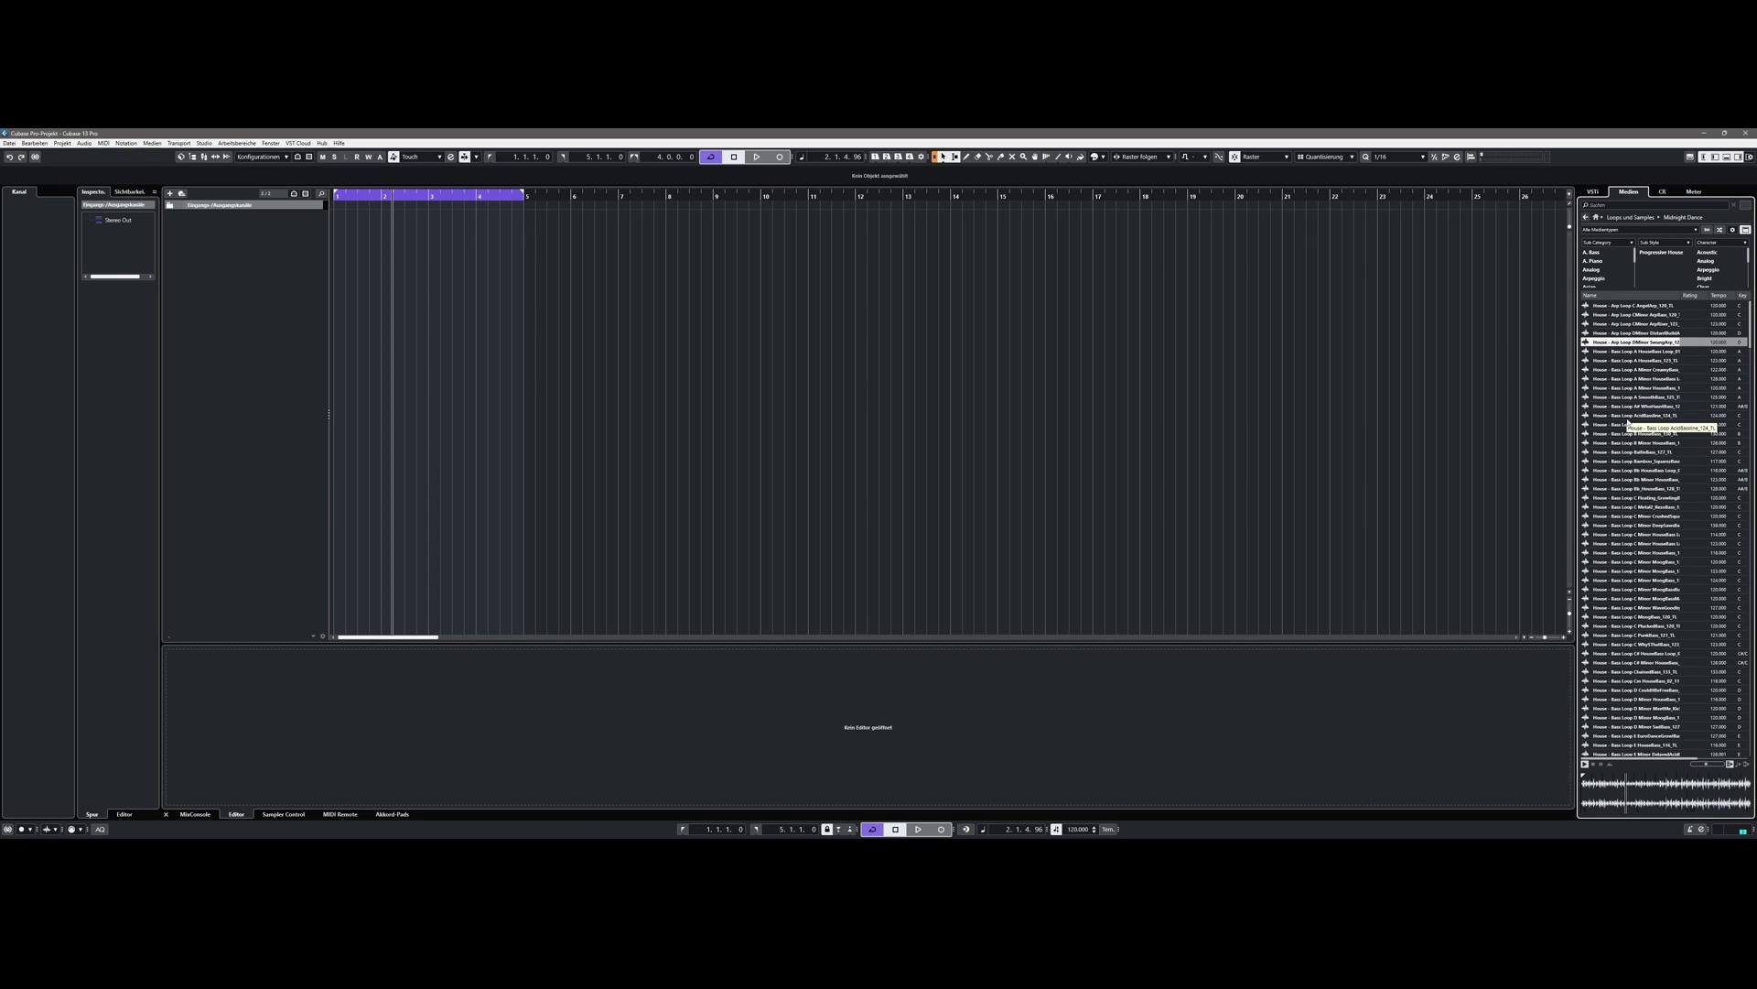
pyautogui.click(1628, 417)
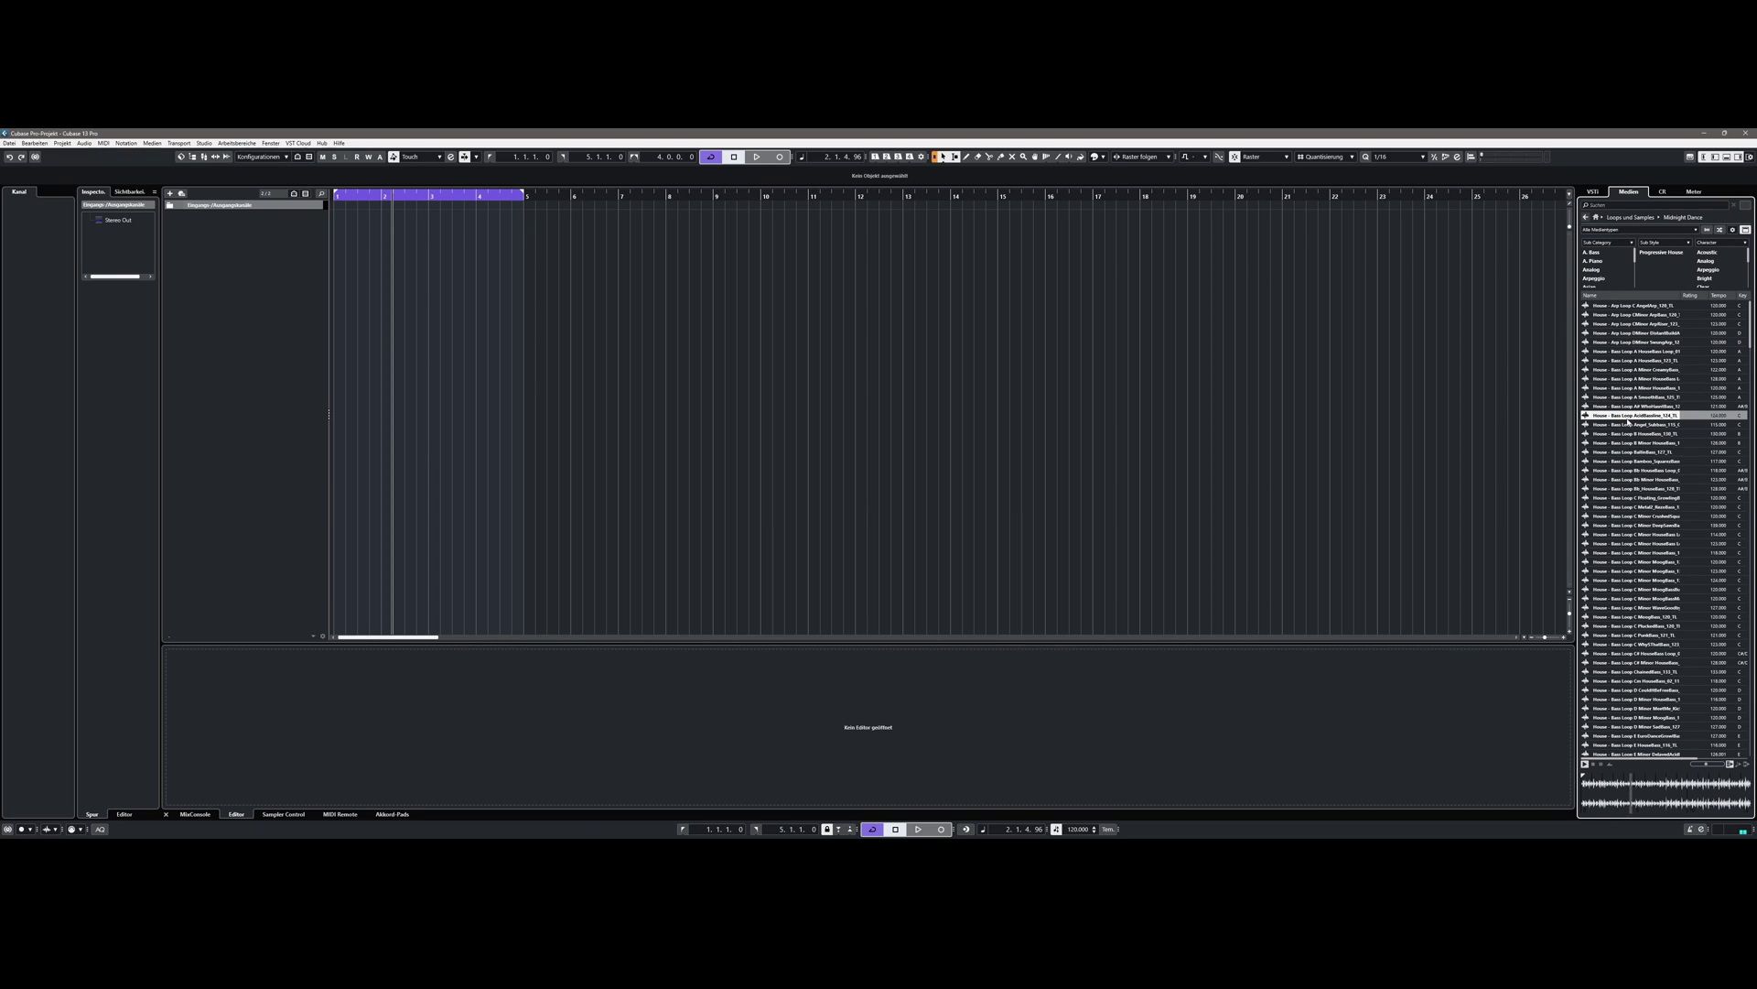
pyautogui.click(1628, 471)
pyautogui.click(1629, 515)
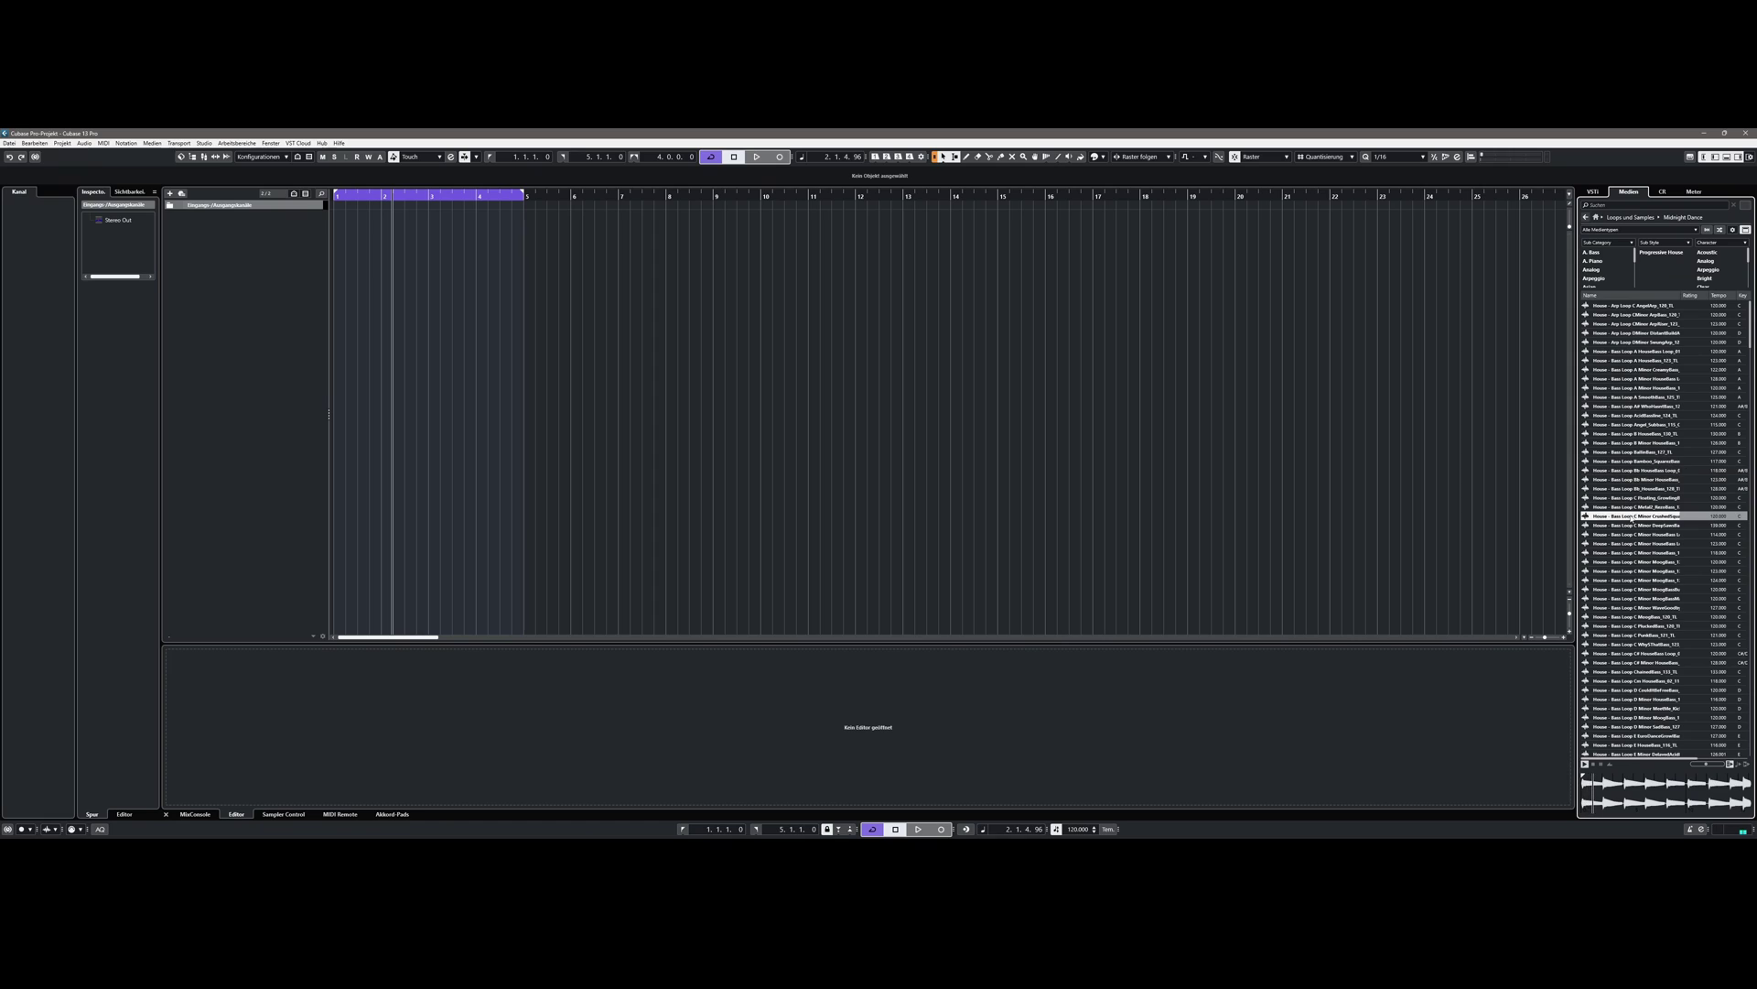
pyautogui.click(1629, 626)
pyautogui.scroll(-10, 1638, 549)
pyautogui.click(1632, 462)
# Step: Preview several House chord loops from the Midnight Dance library
pyautogui.click(1632, 617)
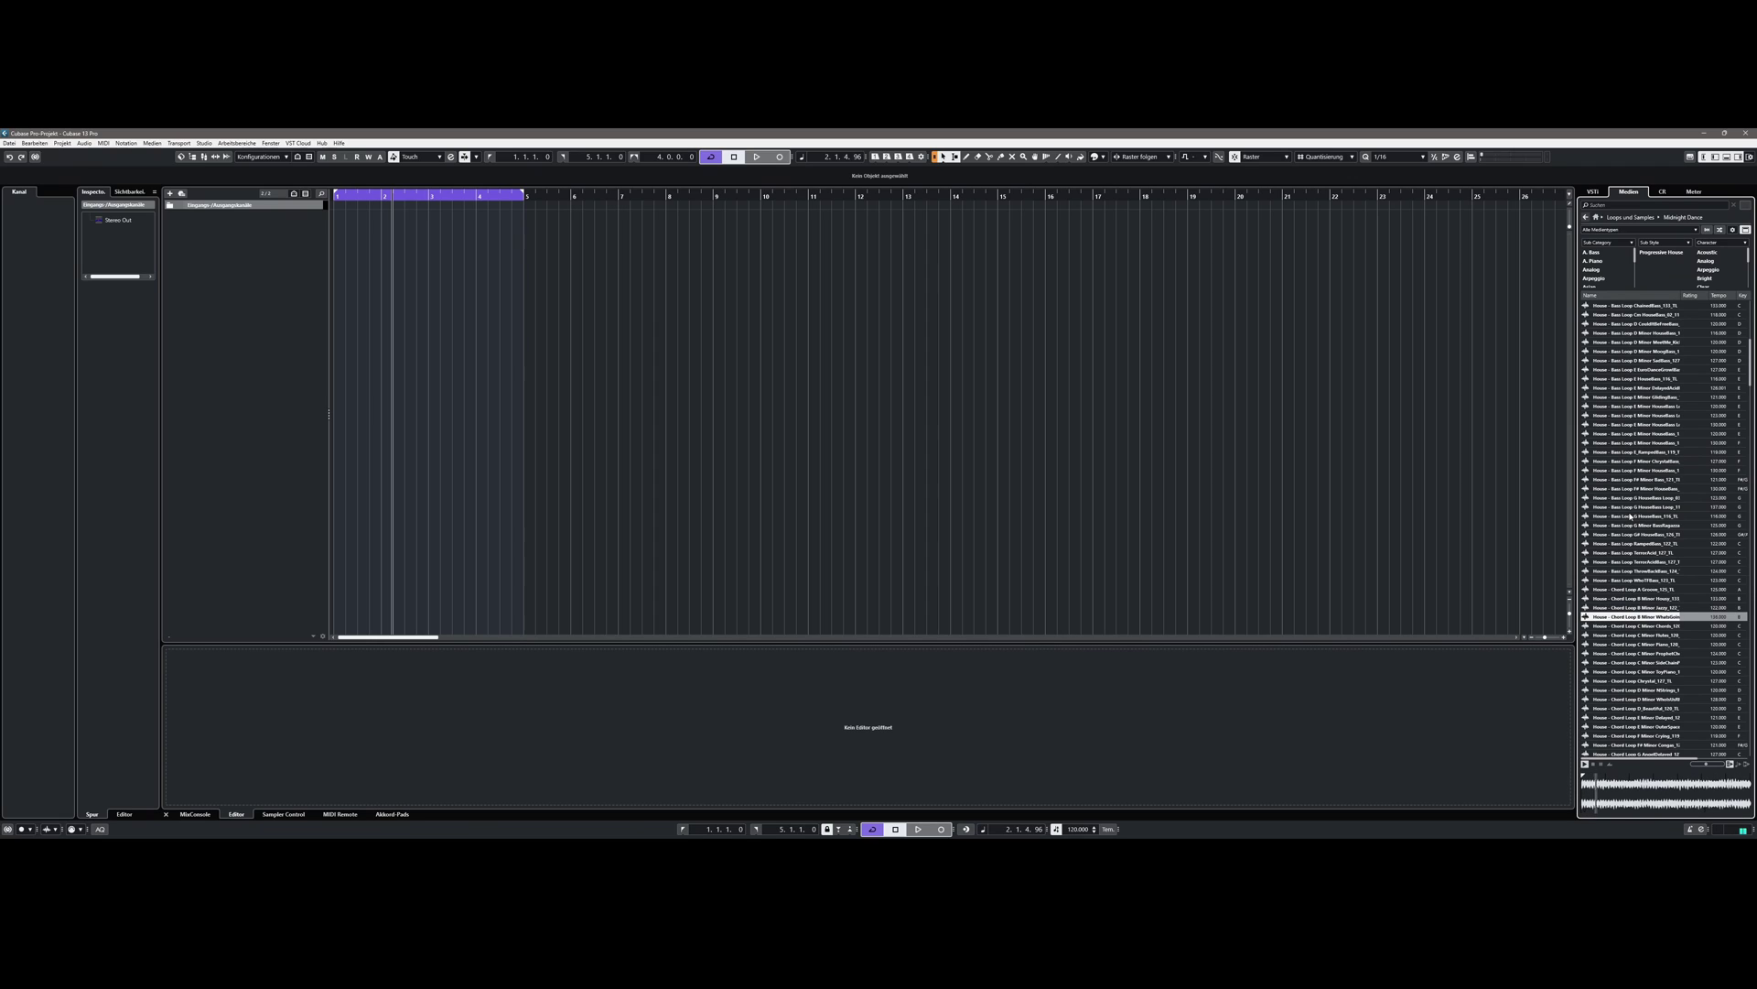
pyautogui.scroll(-3, 1631, 517)
pyautogui.click(1623, 561)
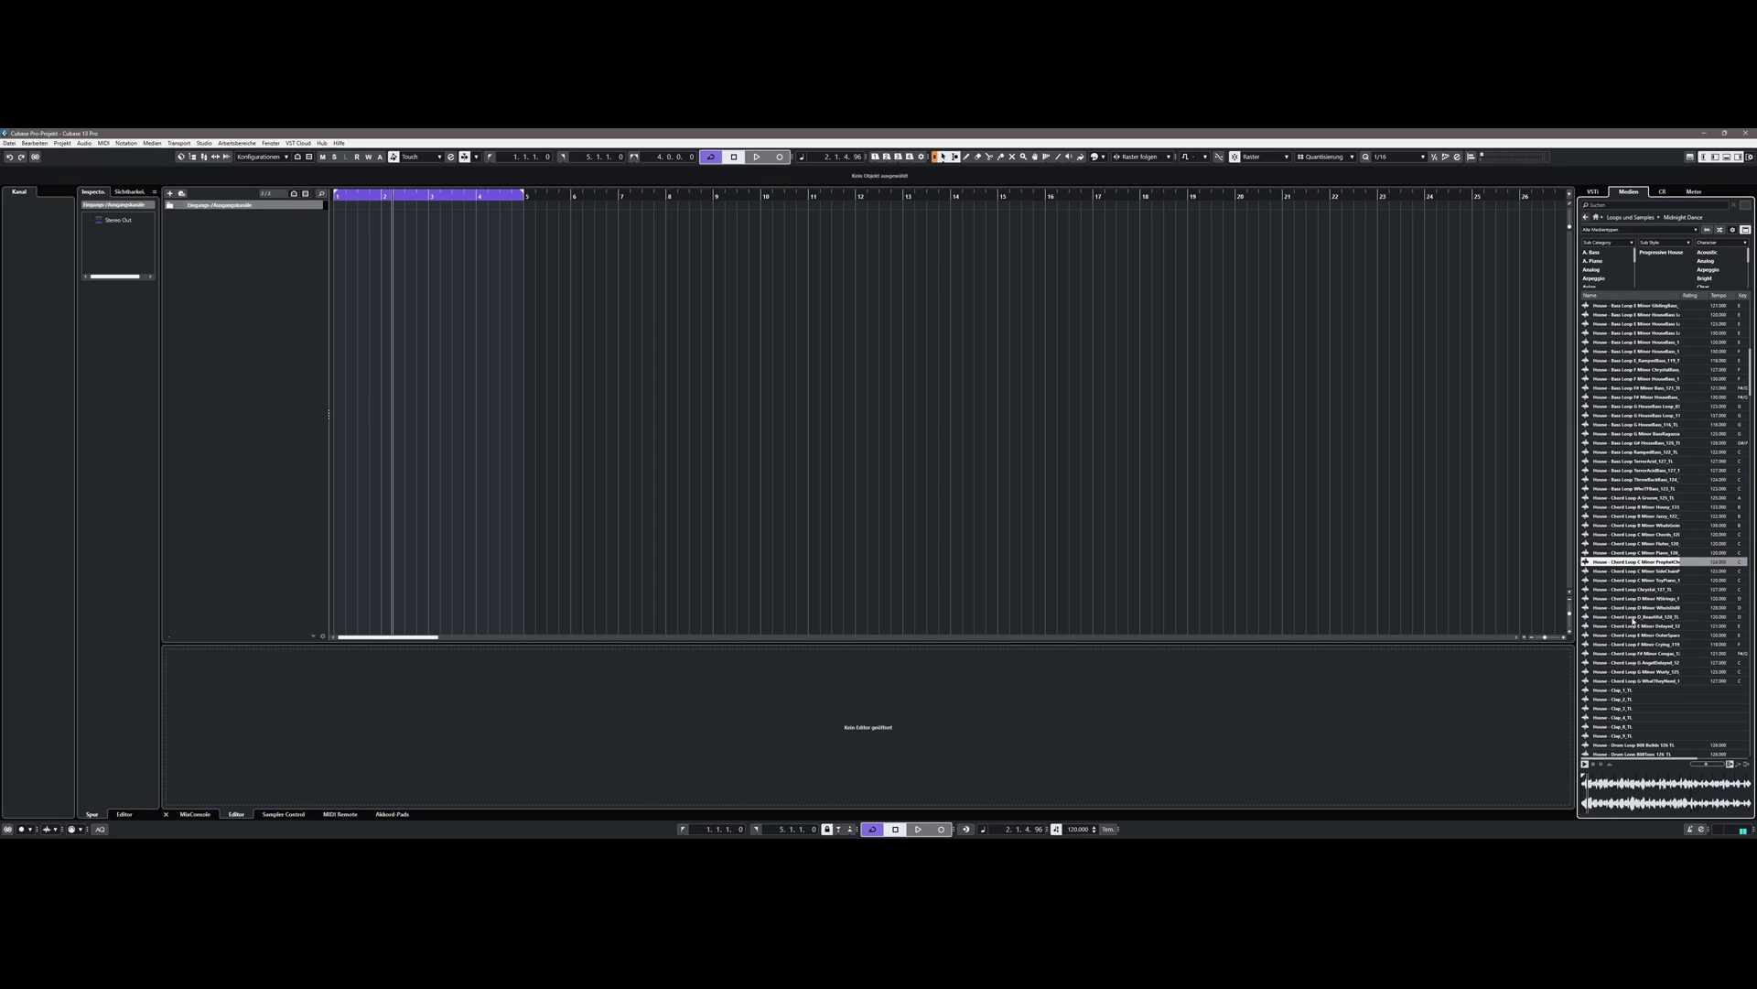
pyautogui.scroll(-3, 1639, 541)
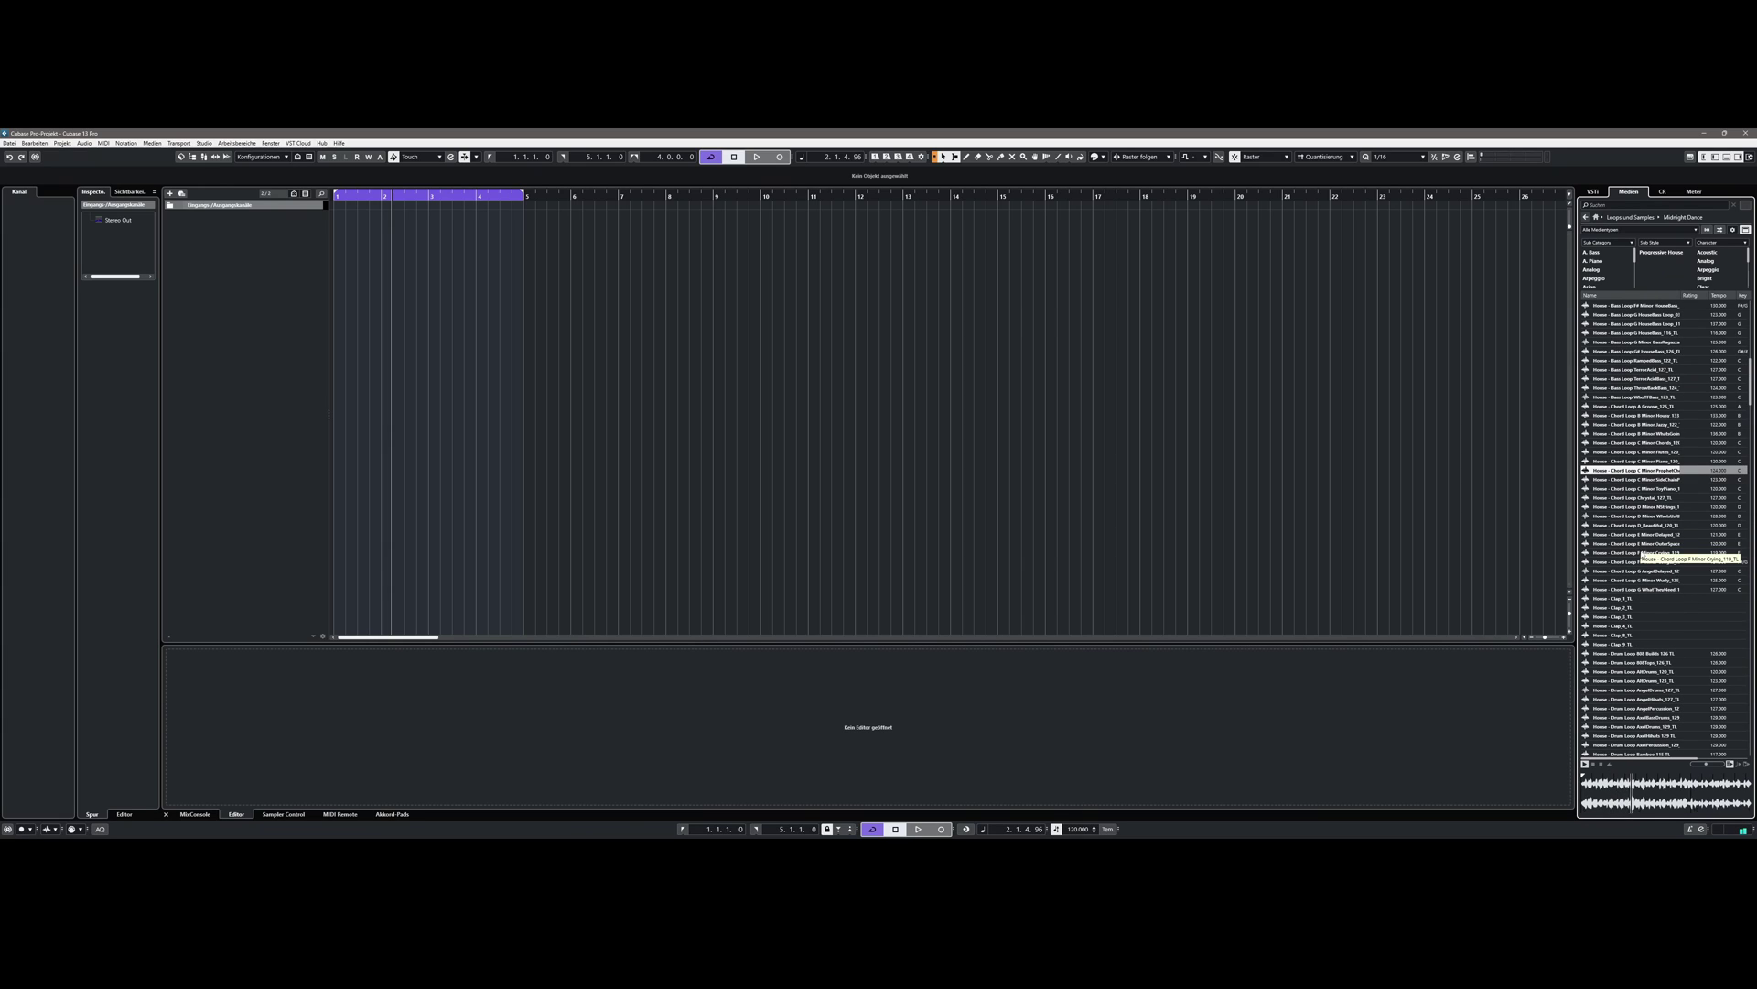
pyautogui.click(1643, 554)
# Step: Preview several House drum loops from the Midnight Dance library, including percussion, full-drum and HouseBeat loops
pyautogui.scroll(-12, 1641, 513)
pyautogui.click(1628, 434)
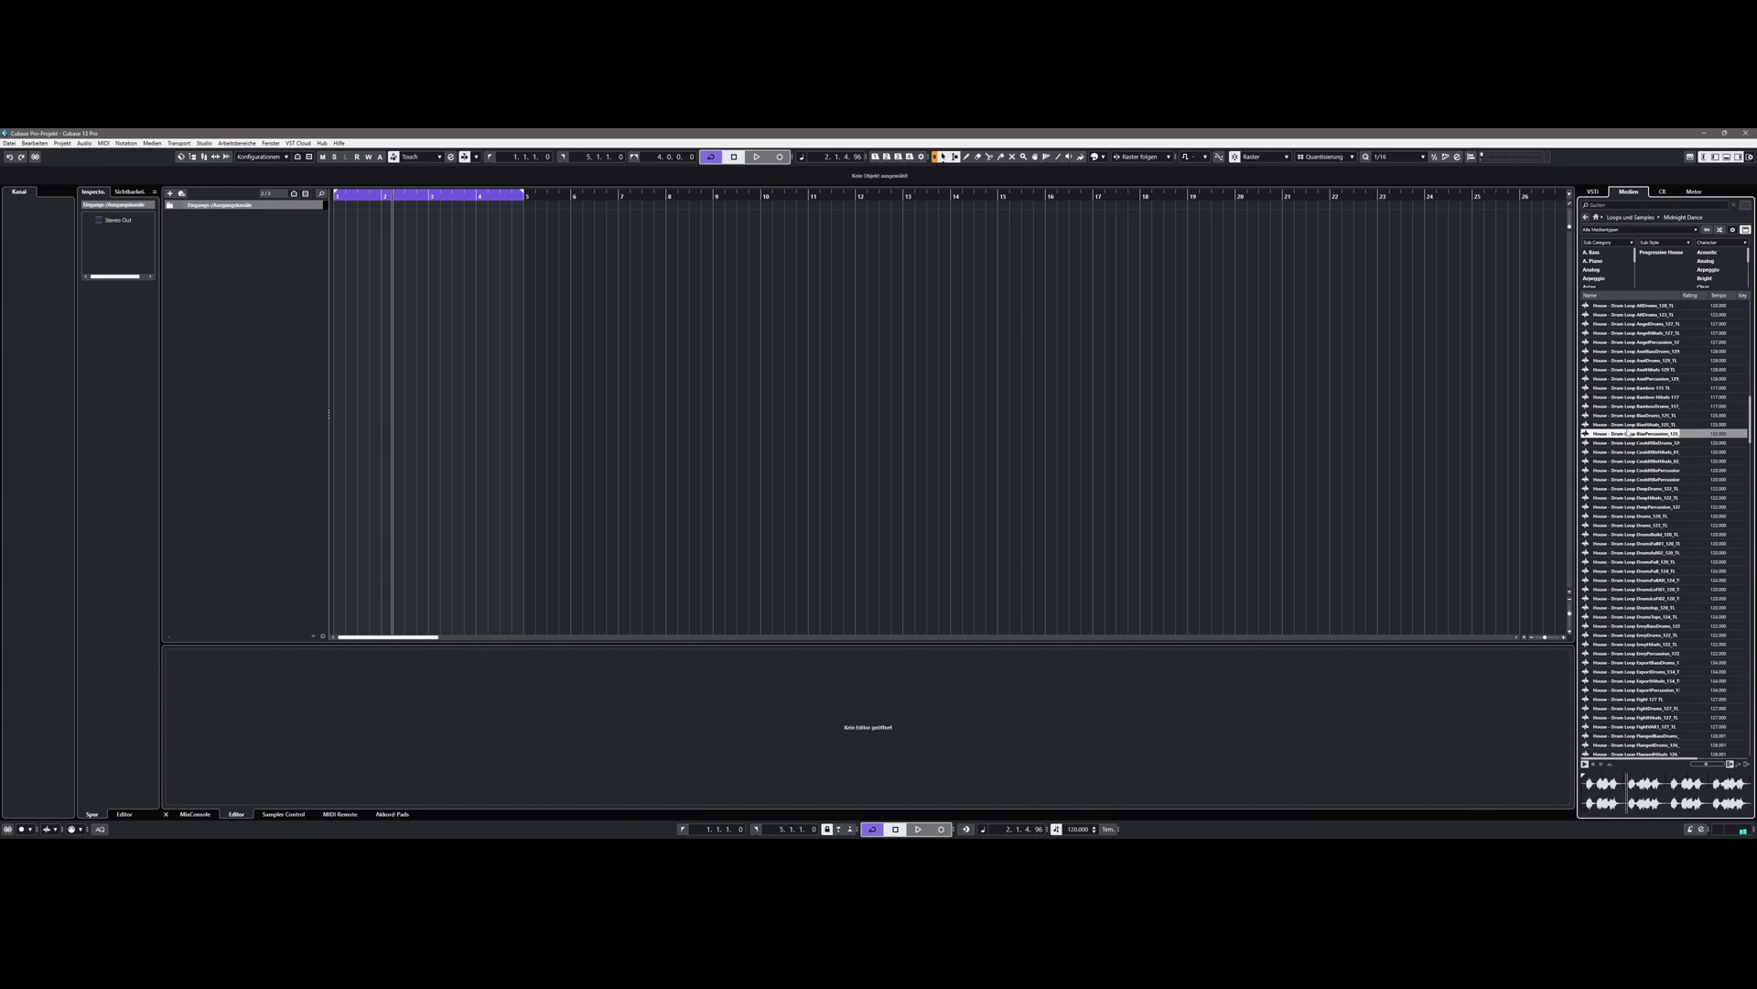
pyautogui.click(1629, 481)
pyautogui.click(1629, 507)
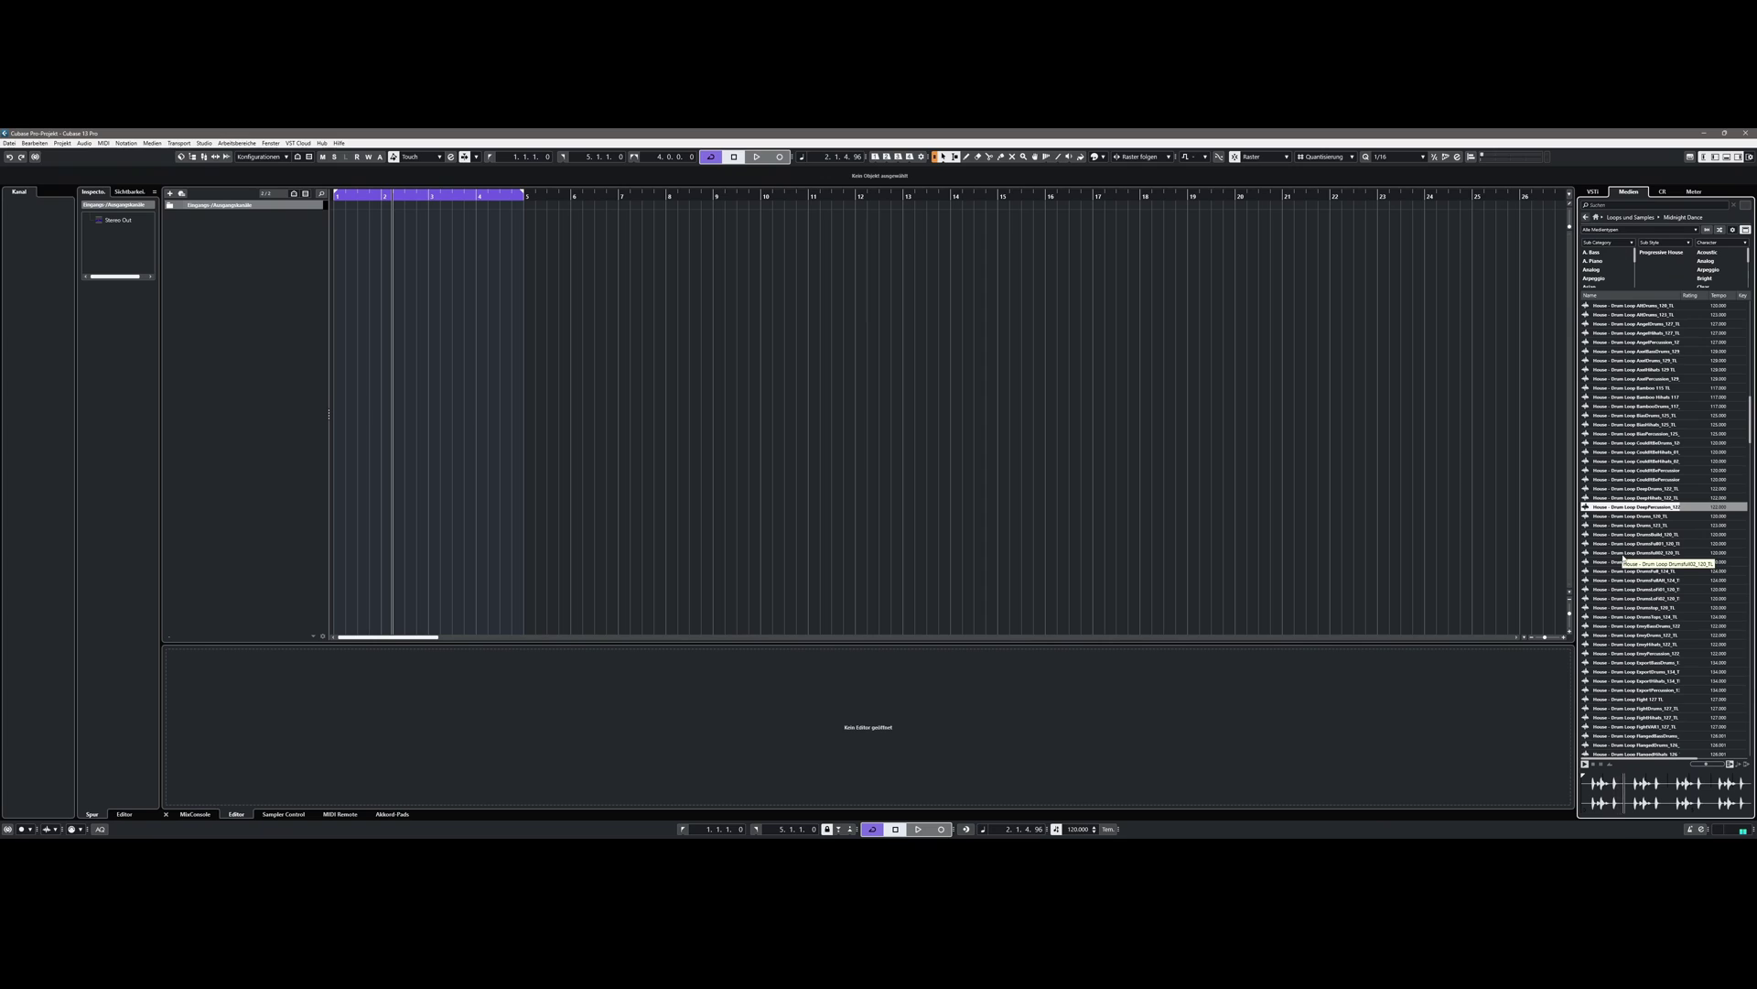
pyautogui.click(1623, 554)
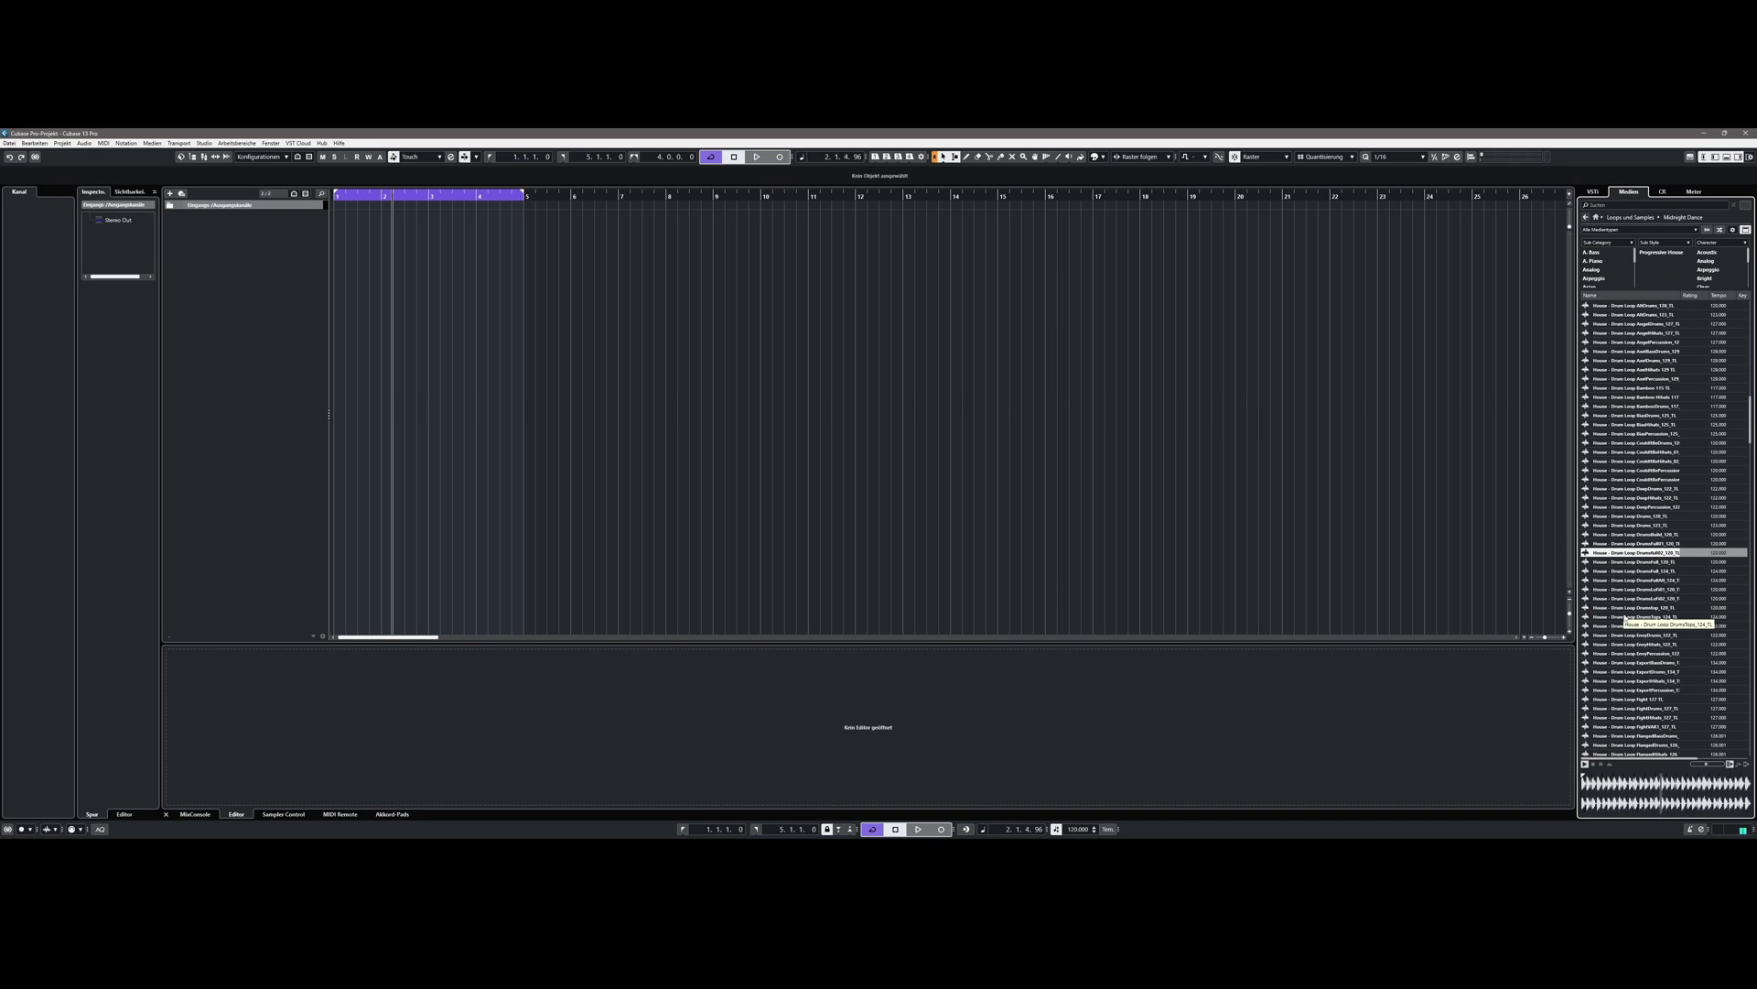
pyautogui.click(1624, 617)
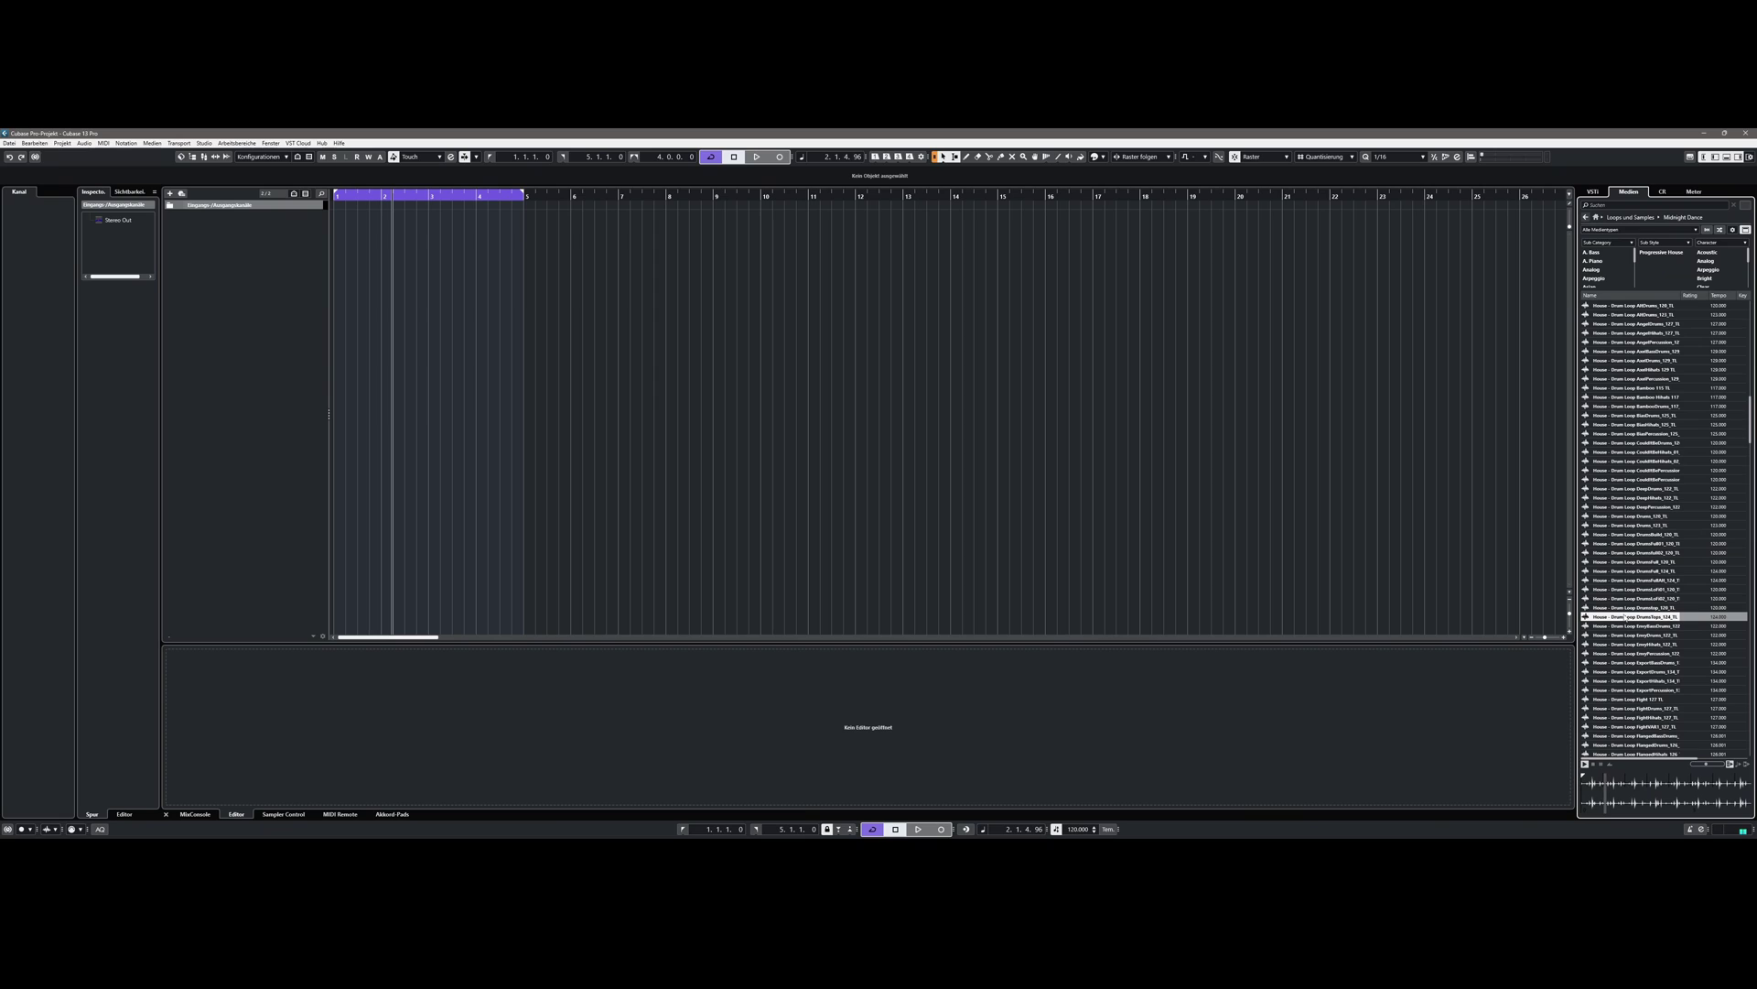
pyautogui.scroll(-10, 1630, 595)
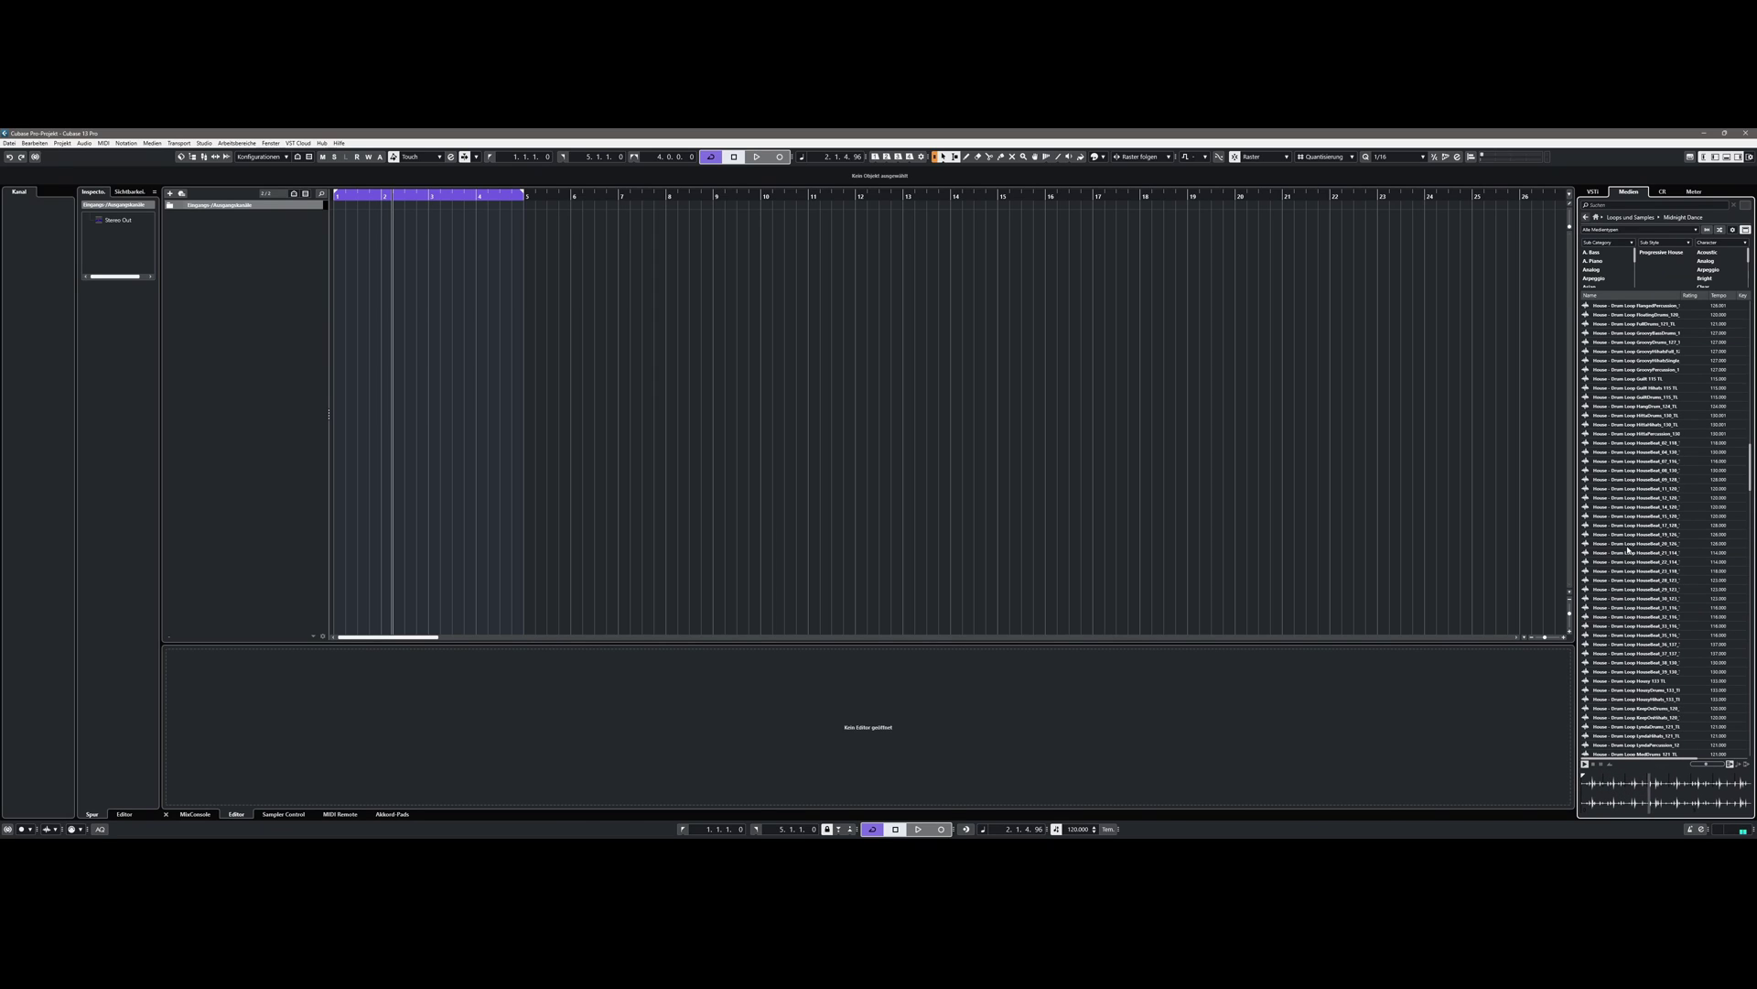
pyautogui.click(1628, 545)
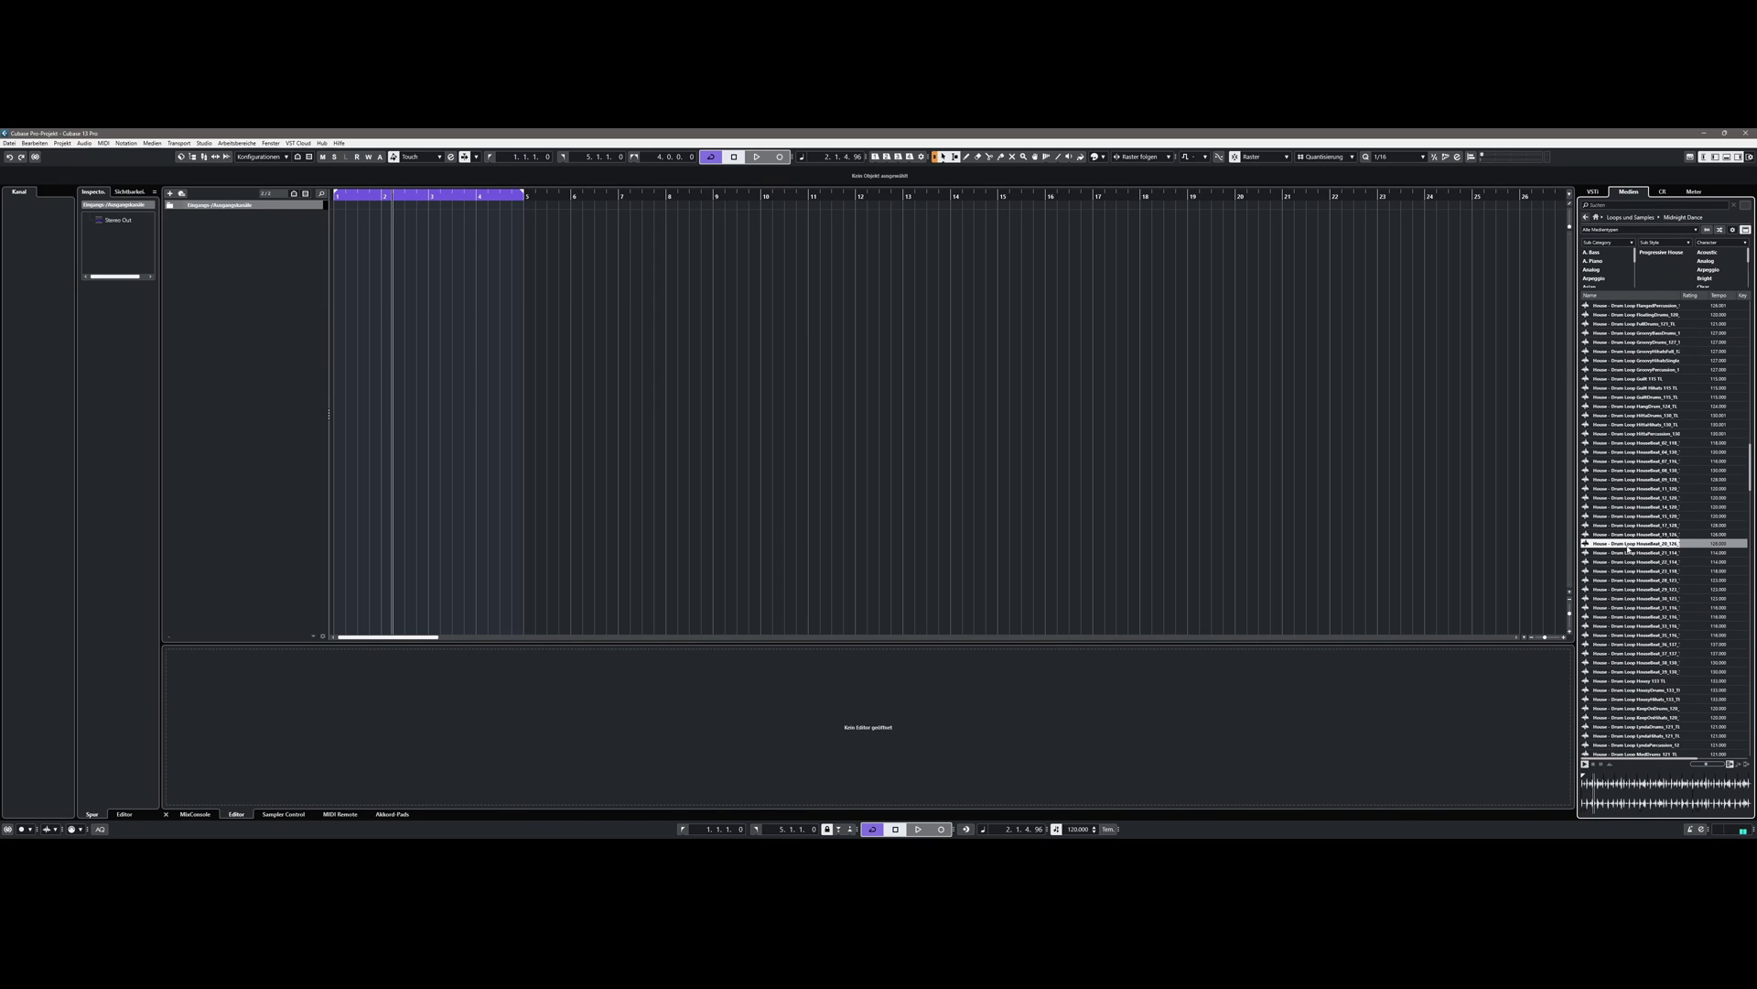
# Step: Preview a House melodic loop, a music loop and a pad loop from the Midnight Dance library
pyautogui.scroll(-15, 1629, 549)
pyautogui.scroll(-10, 1620, 545)
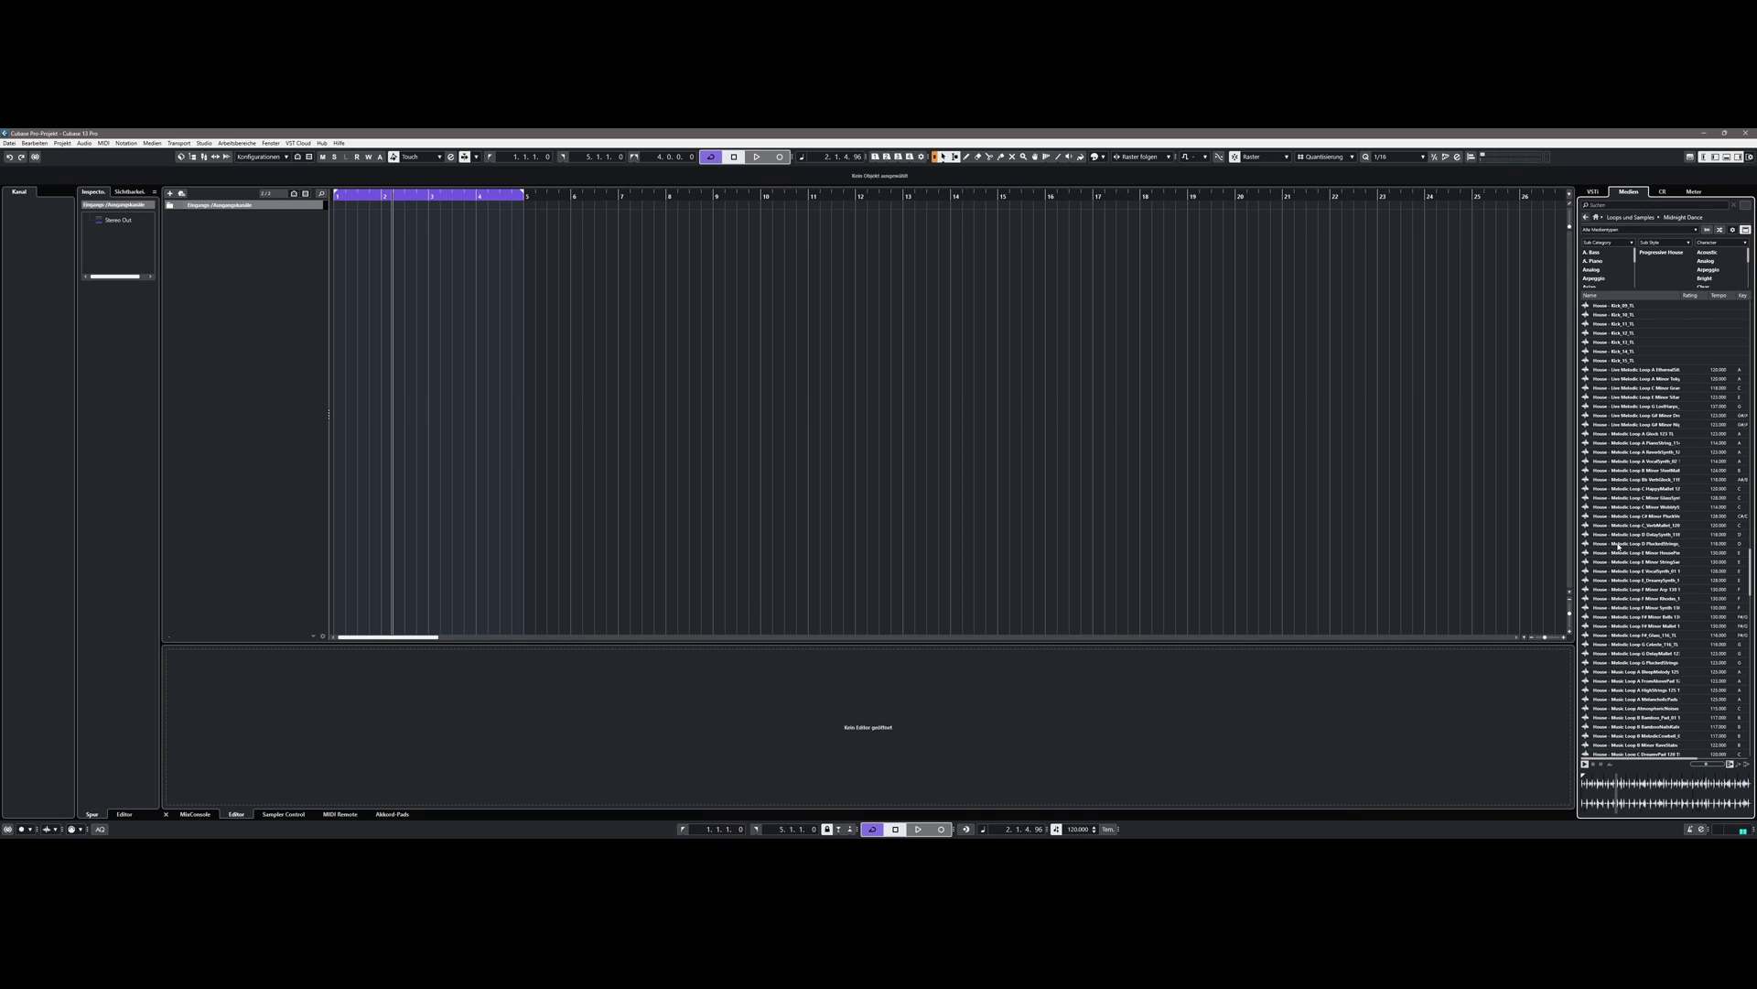
pyautogui.click(1624, 568)
pyautogui.scroll(-5, 1625, 568)
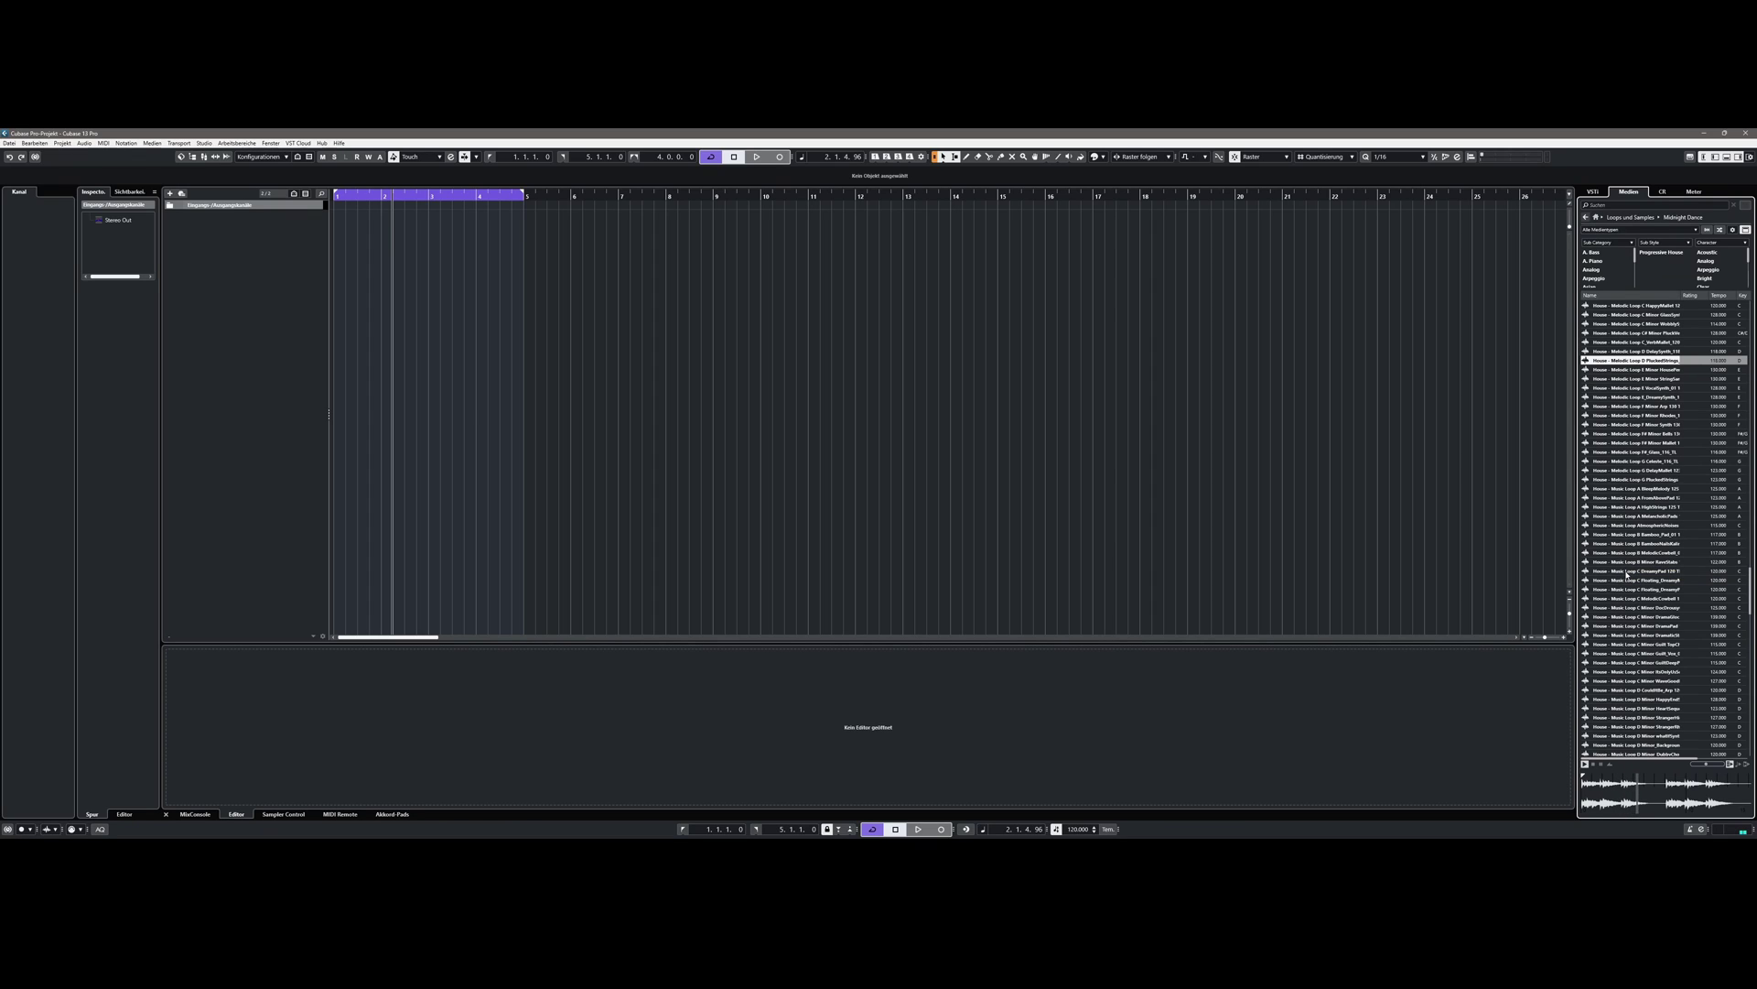
pyautogui.scroll(-3, 1626, 571)
pyautogui.click(1625, 571)
pyautogui.scroll(-12, 1645, 540)
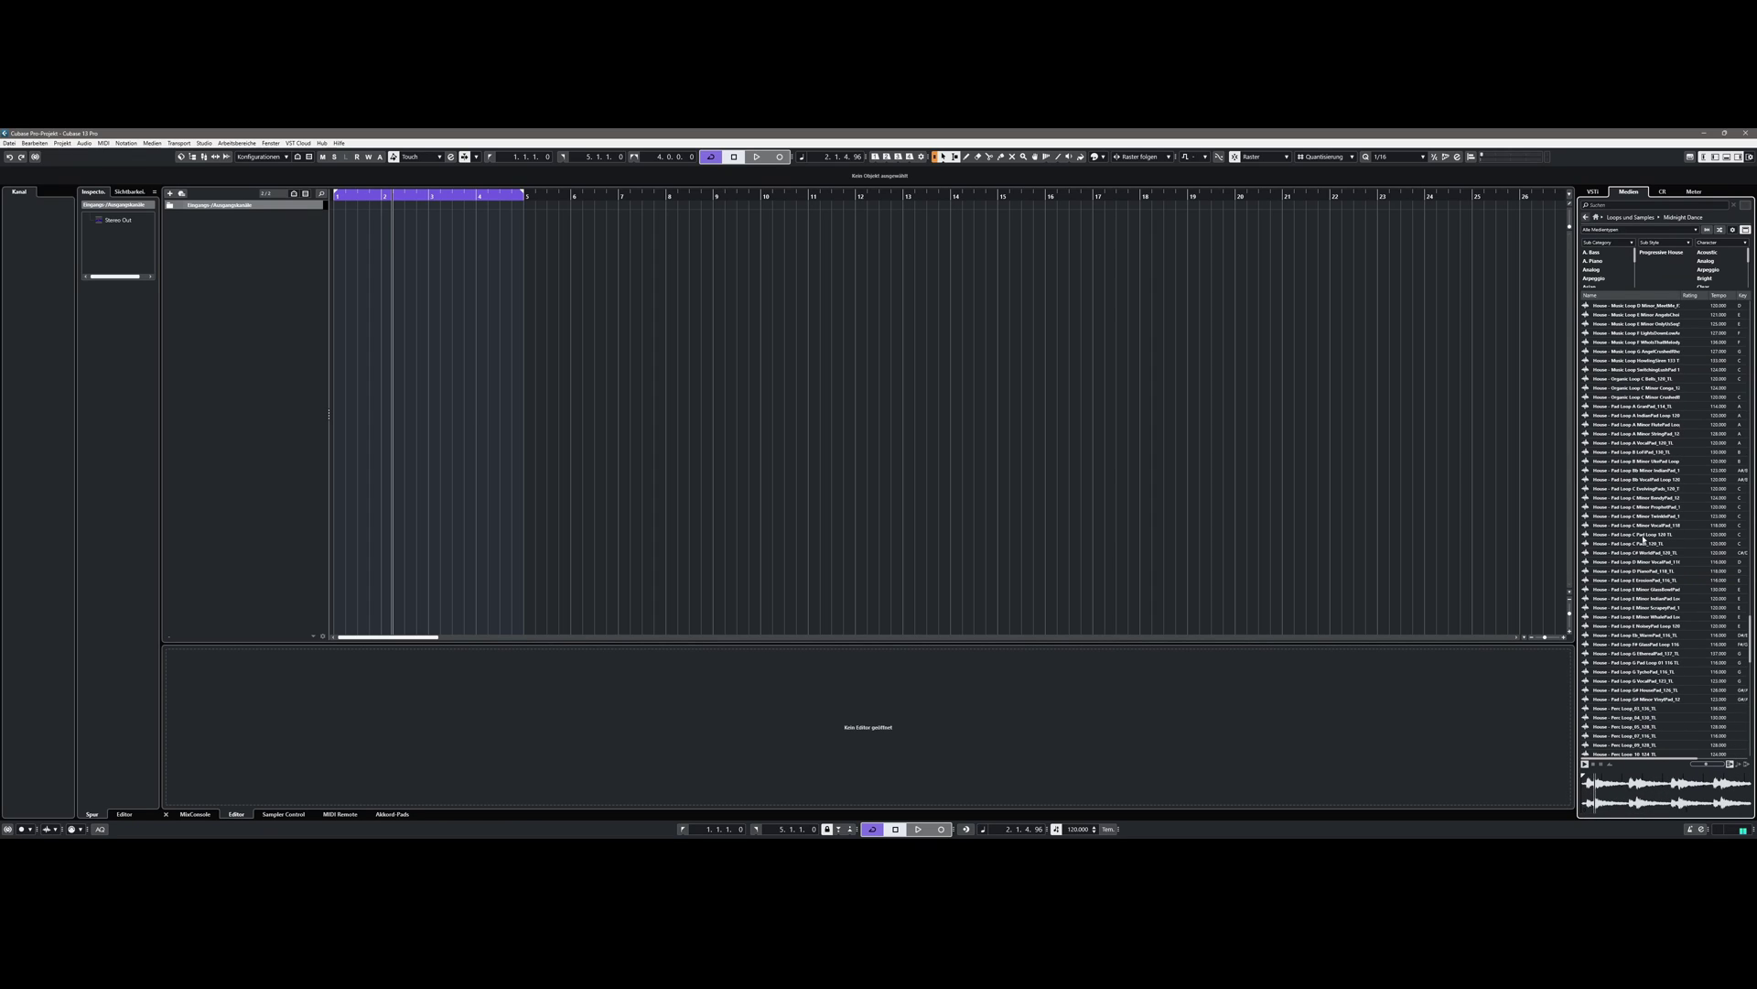
pyautogui.click(1642, 602)
pyautogui.scroll(-15, 1636, 549)
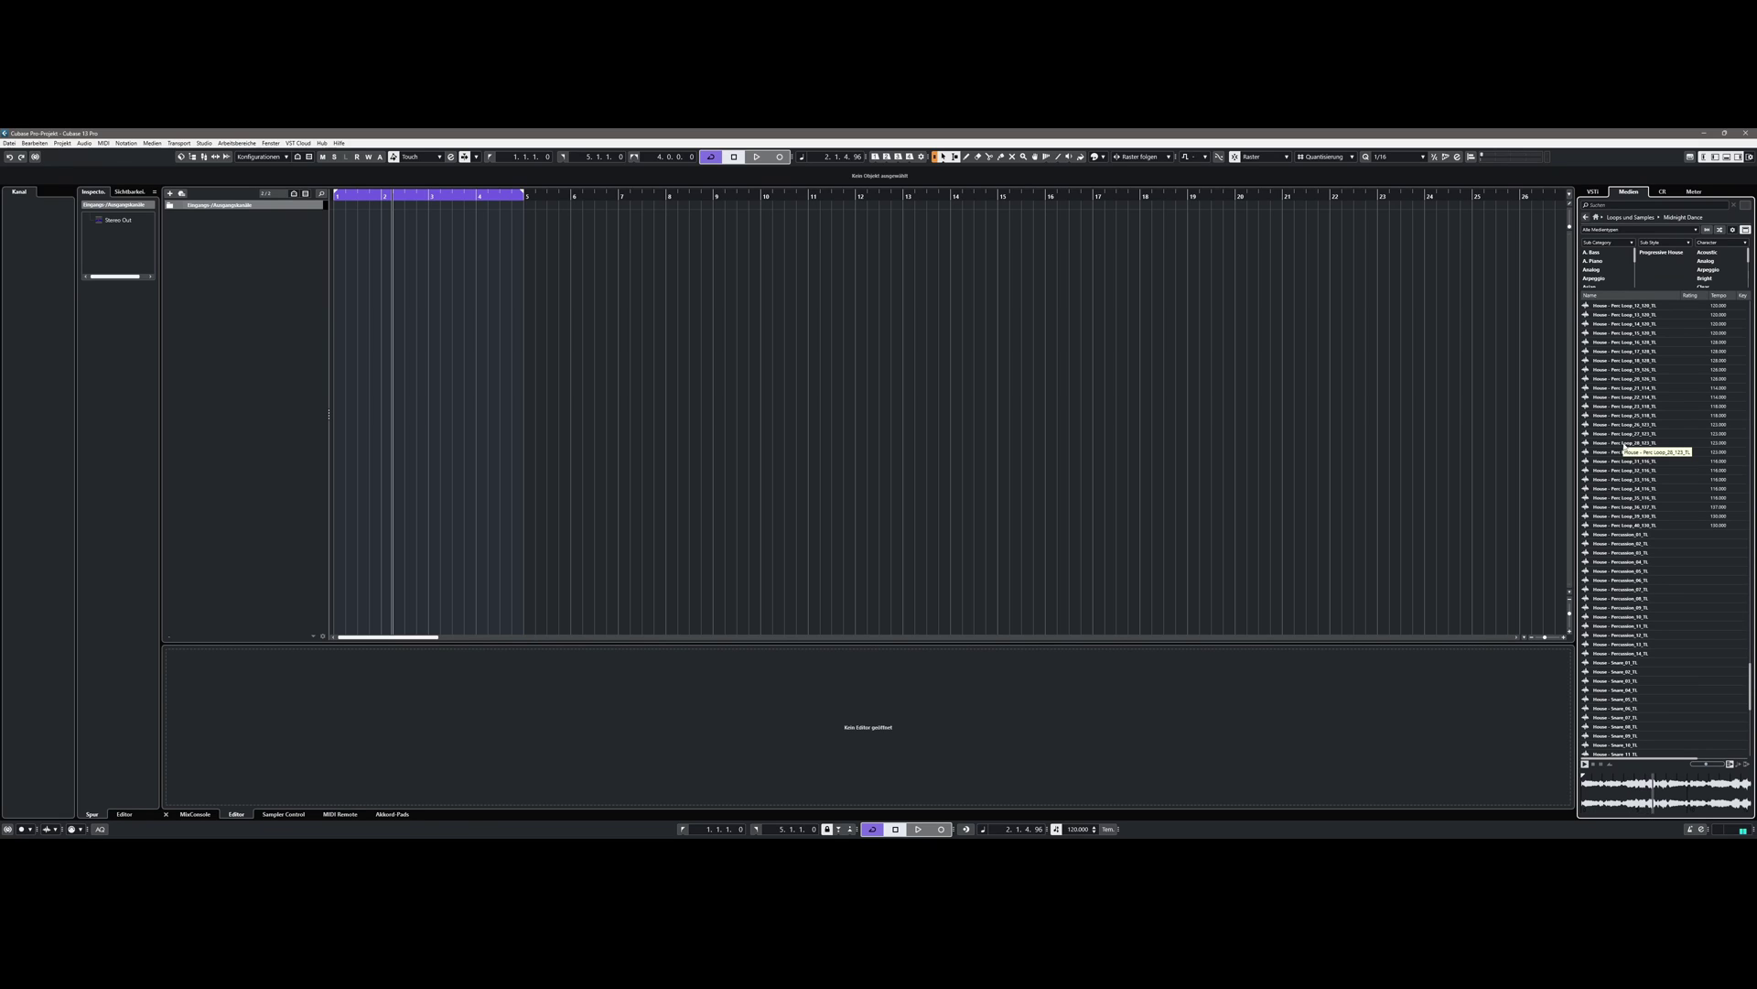
# Step: Preview a House percussion loop, a C minor synth loop and a C minor vocal loop from the Midnight Dance library
pyautogui.click(1626, 445)
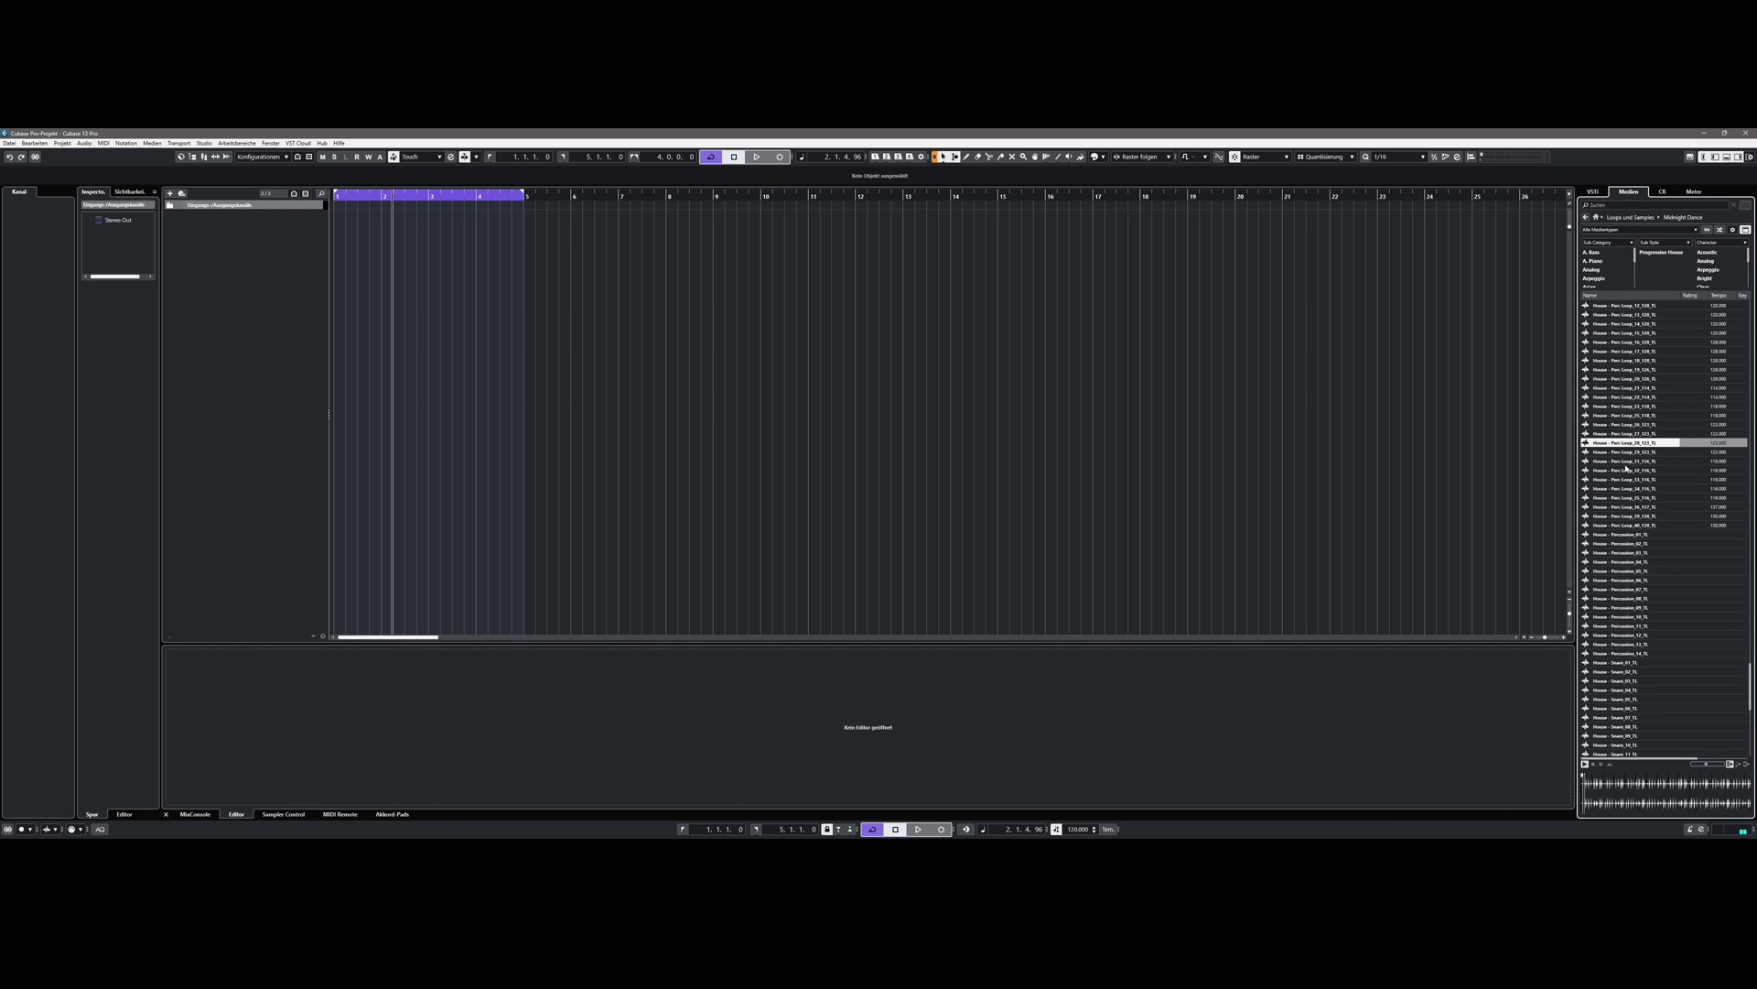
pyautogui.scroll(-12, 1626, 458)
pyautogui.click(1626, 650)
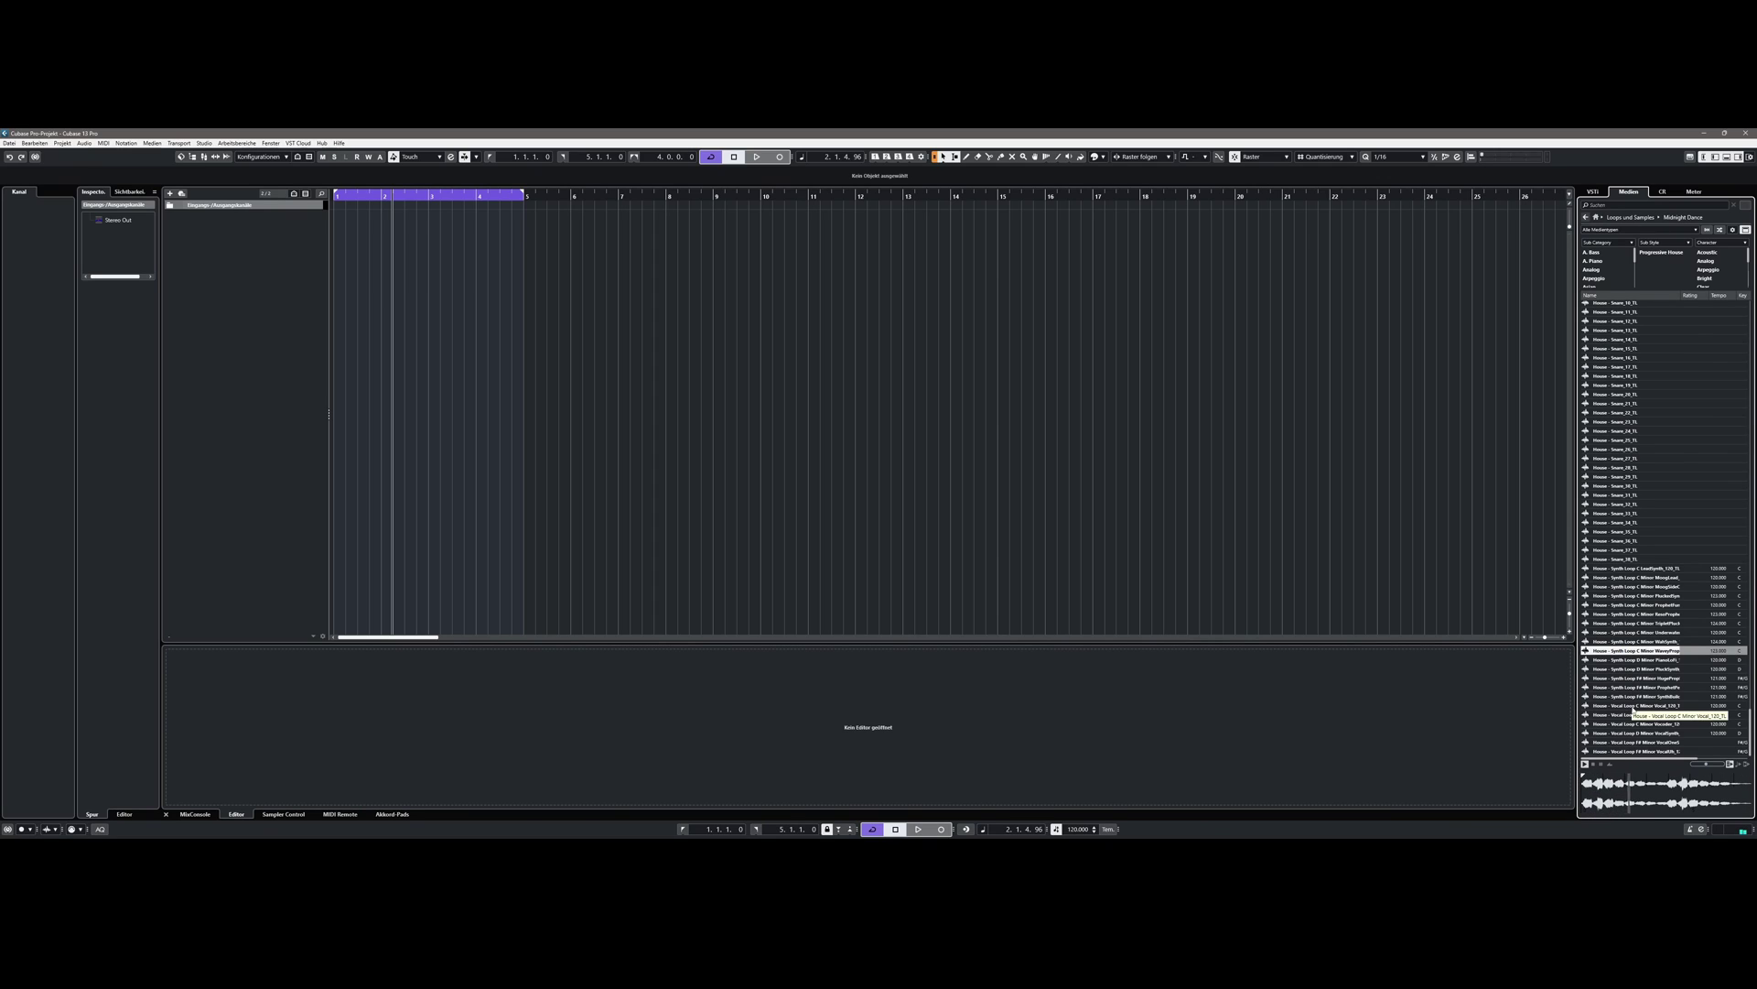
pyautogui.click(1633, 707)
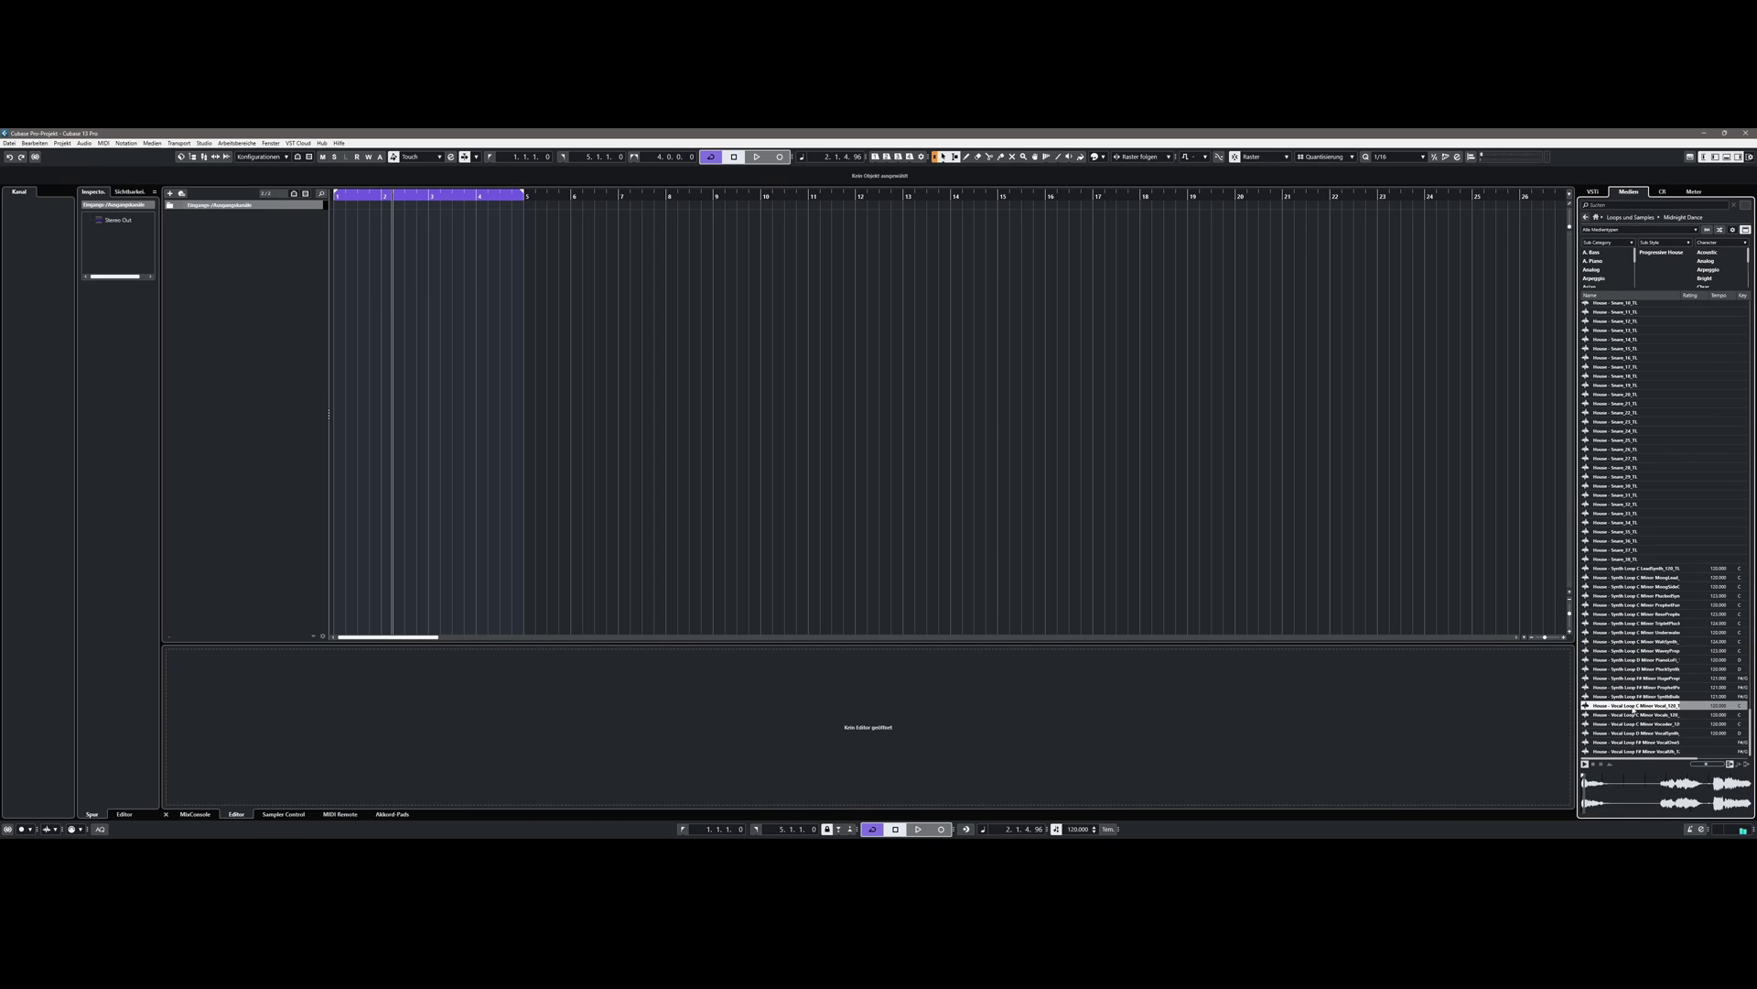
pyautogui.click(1661, 774)
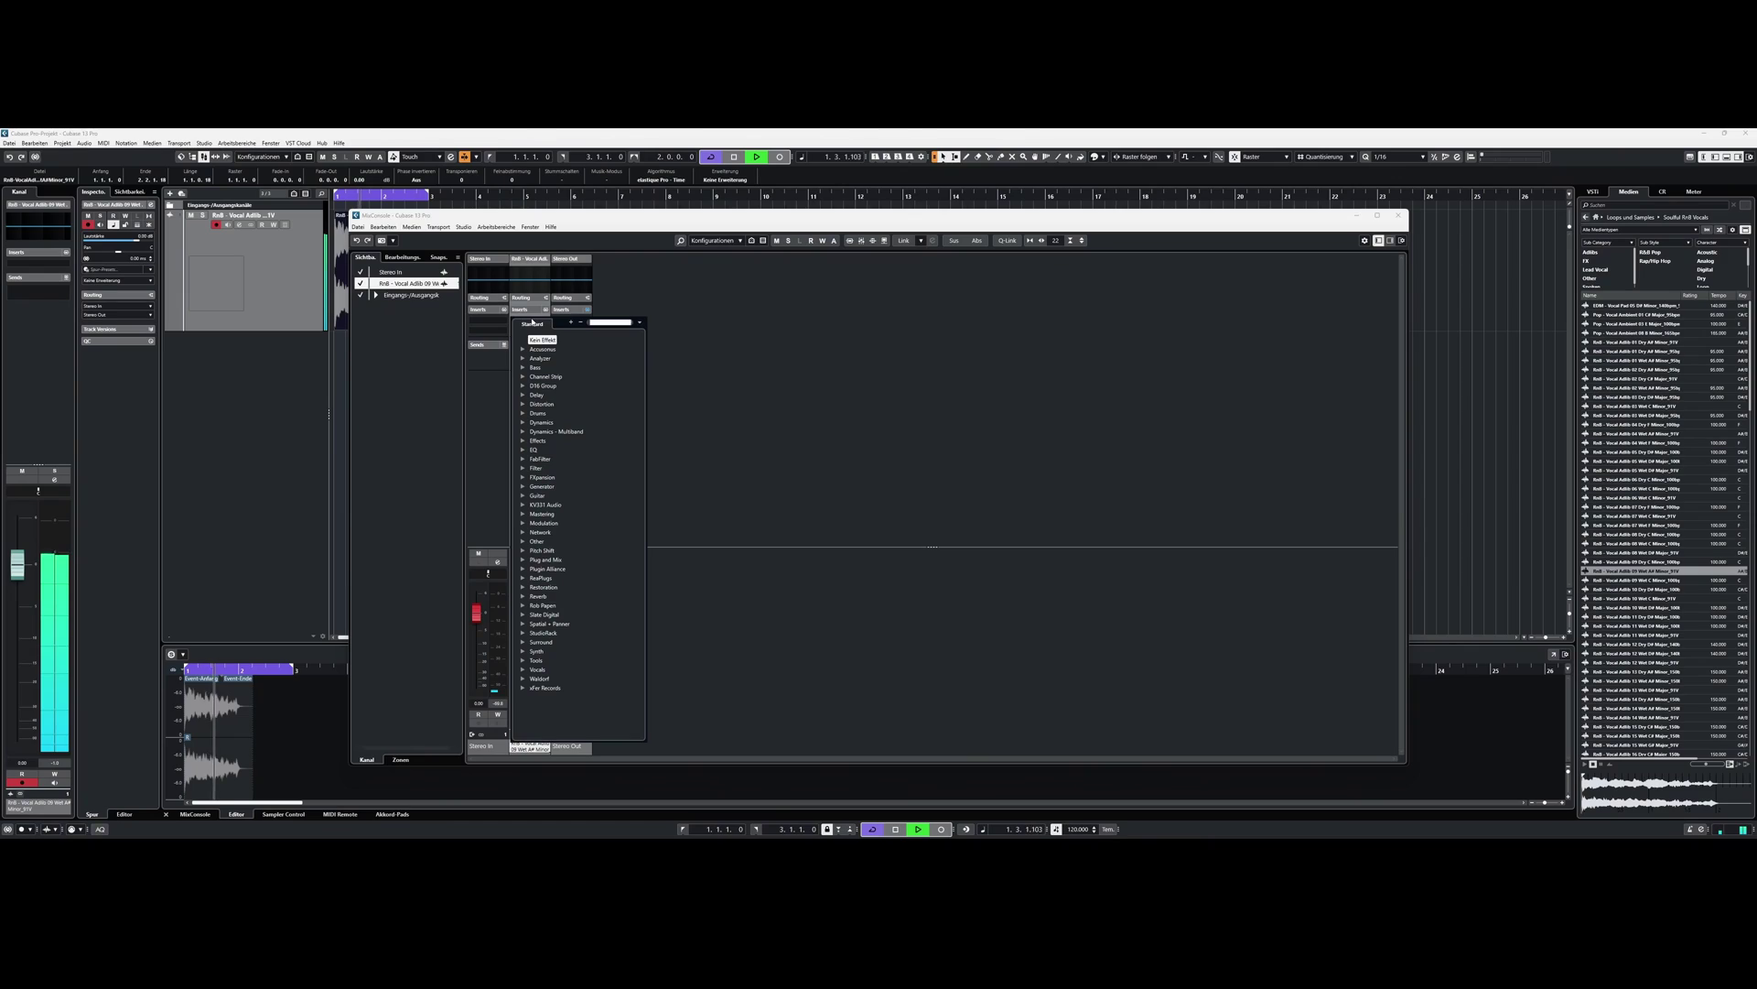
# Step: Insert the VocalChain effect on the RnB vocal channel and run Nectar's assistant on the same vocal for comparison
pyautogui.write('vocalcha')
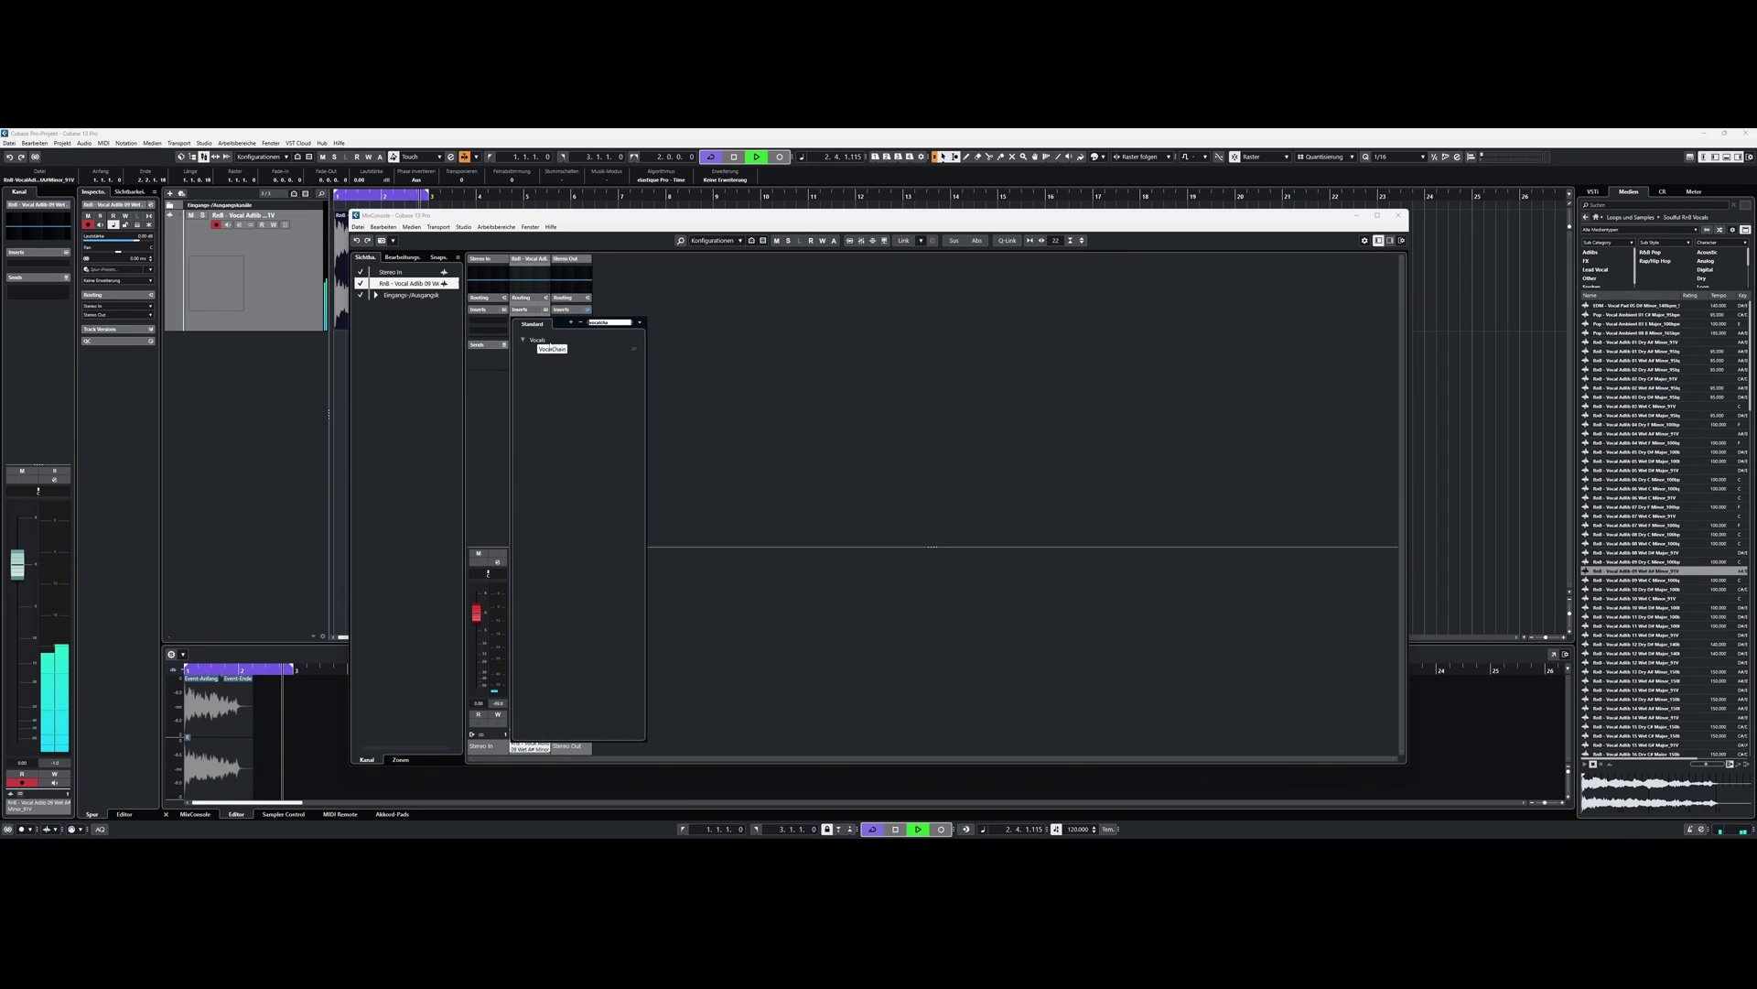
pyautogui.click(555, 350)
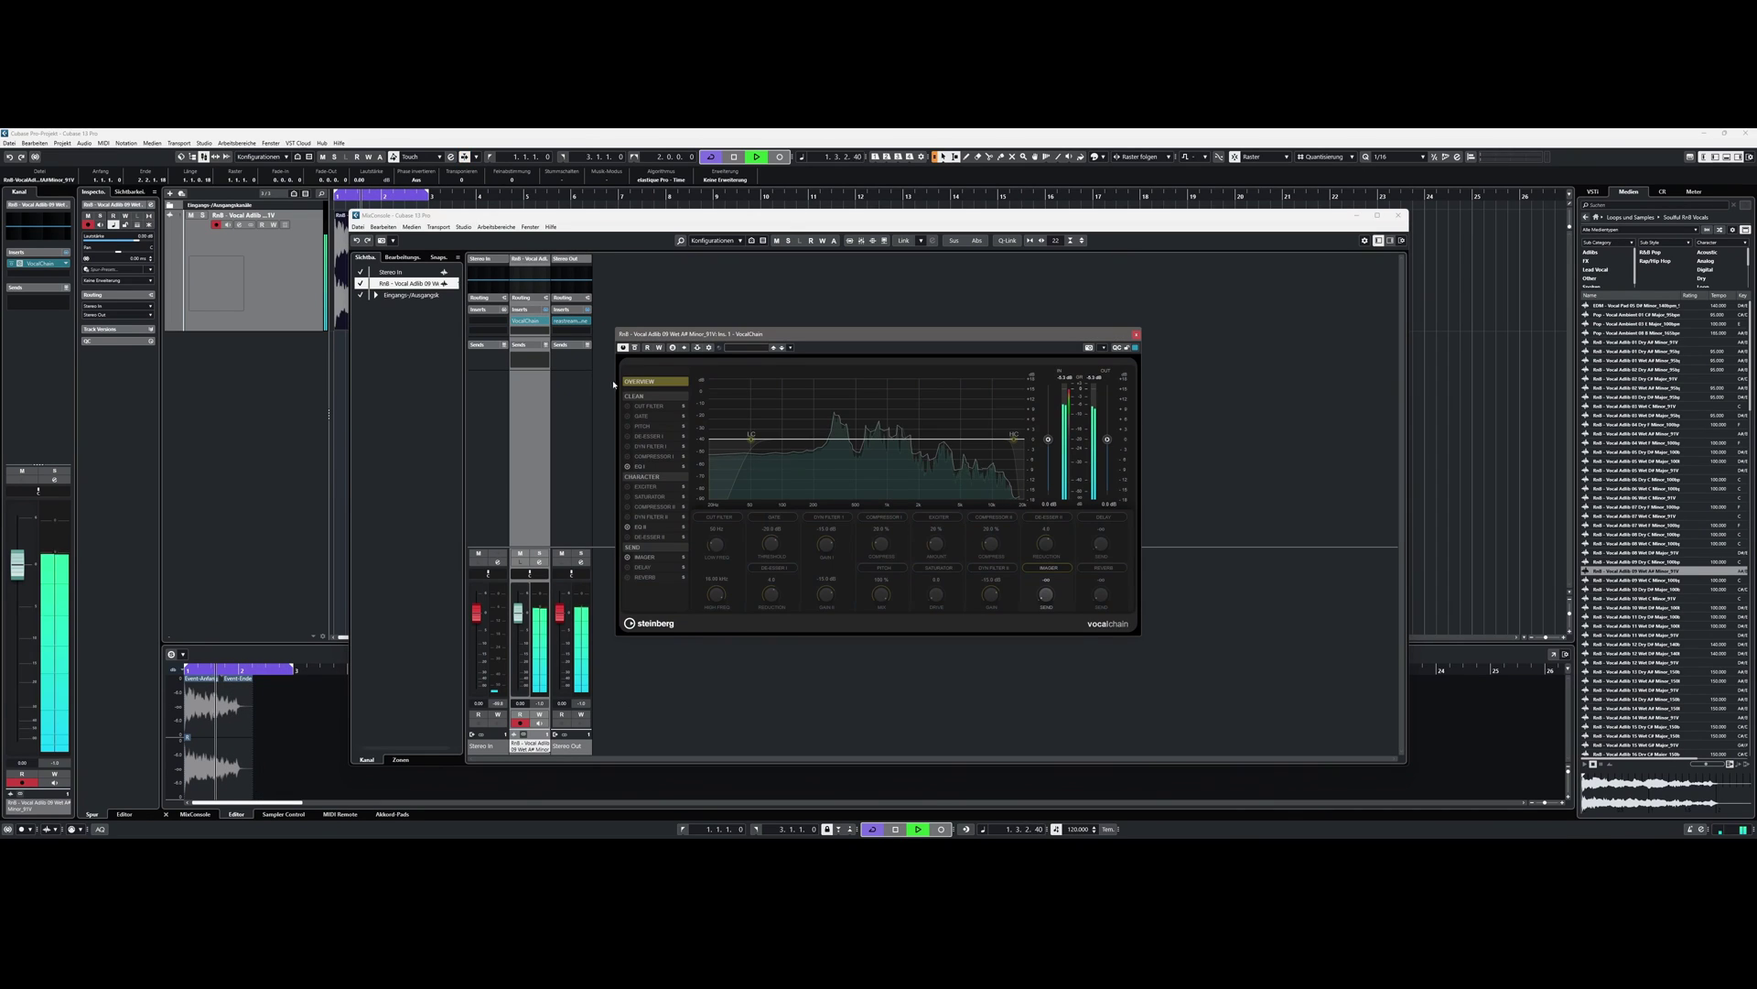
pyautogui.moveTo(837, 351); pyautogui.dragTo(463, 353)
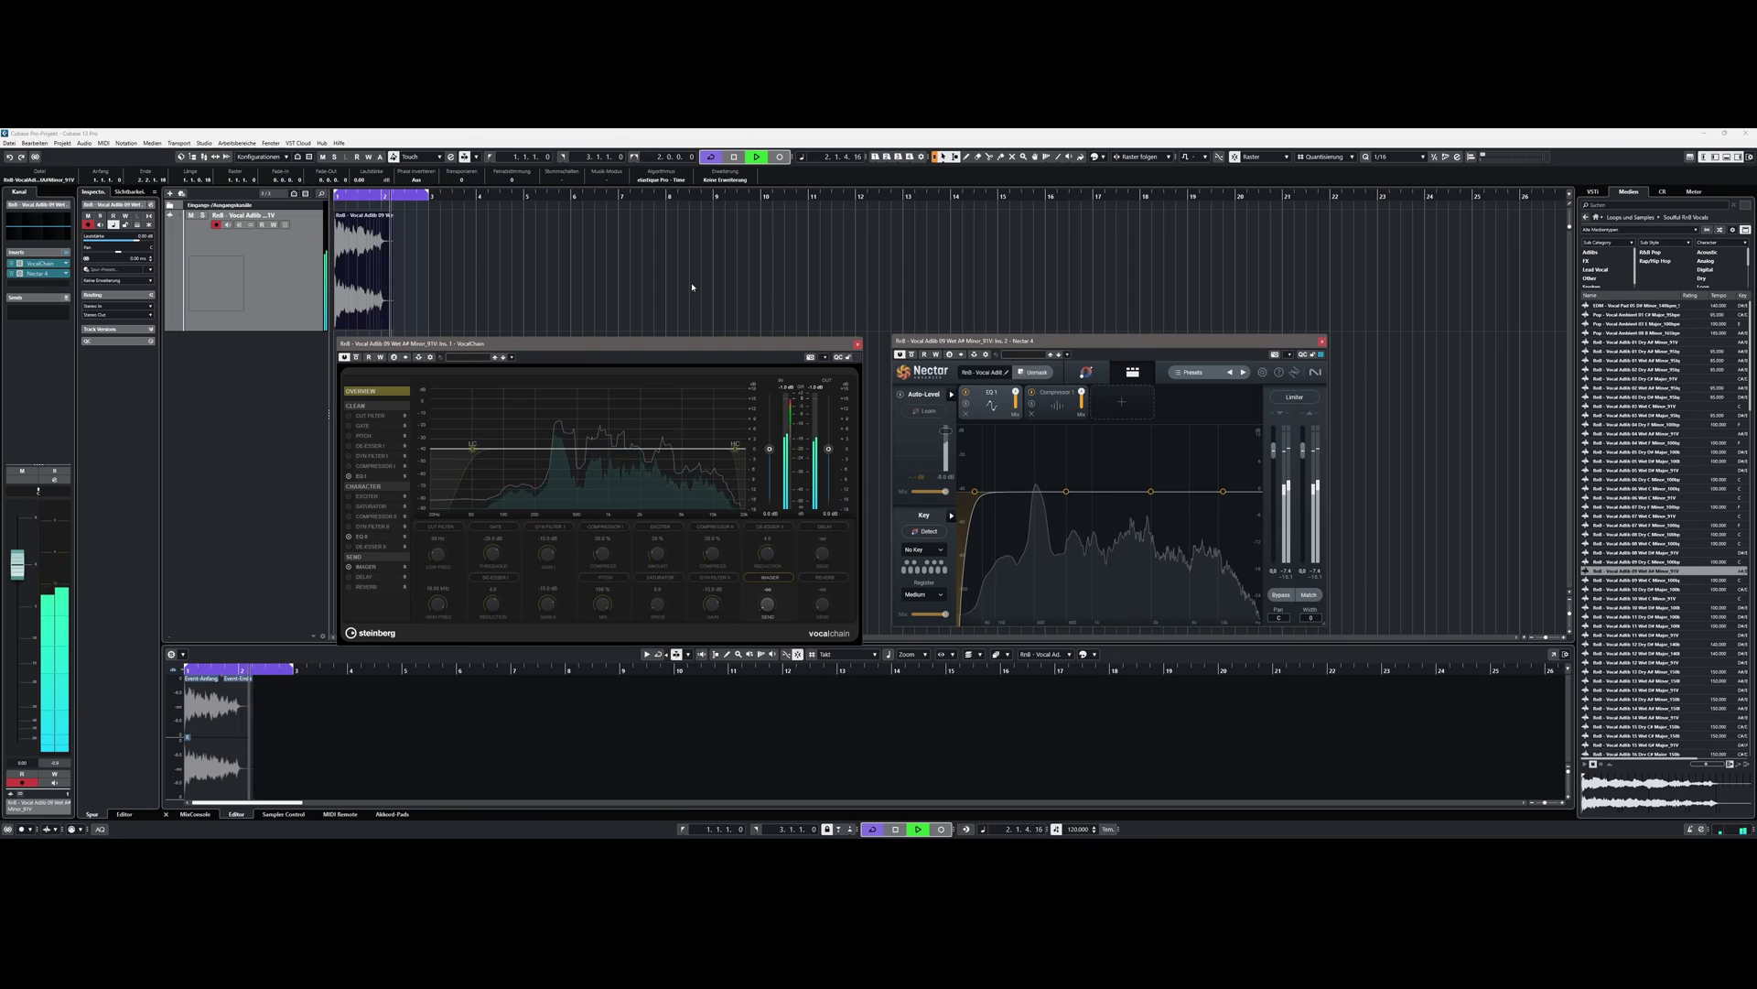
pyautogui.click(1085, 371)
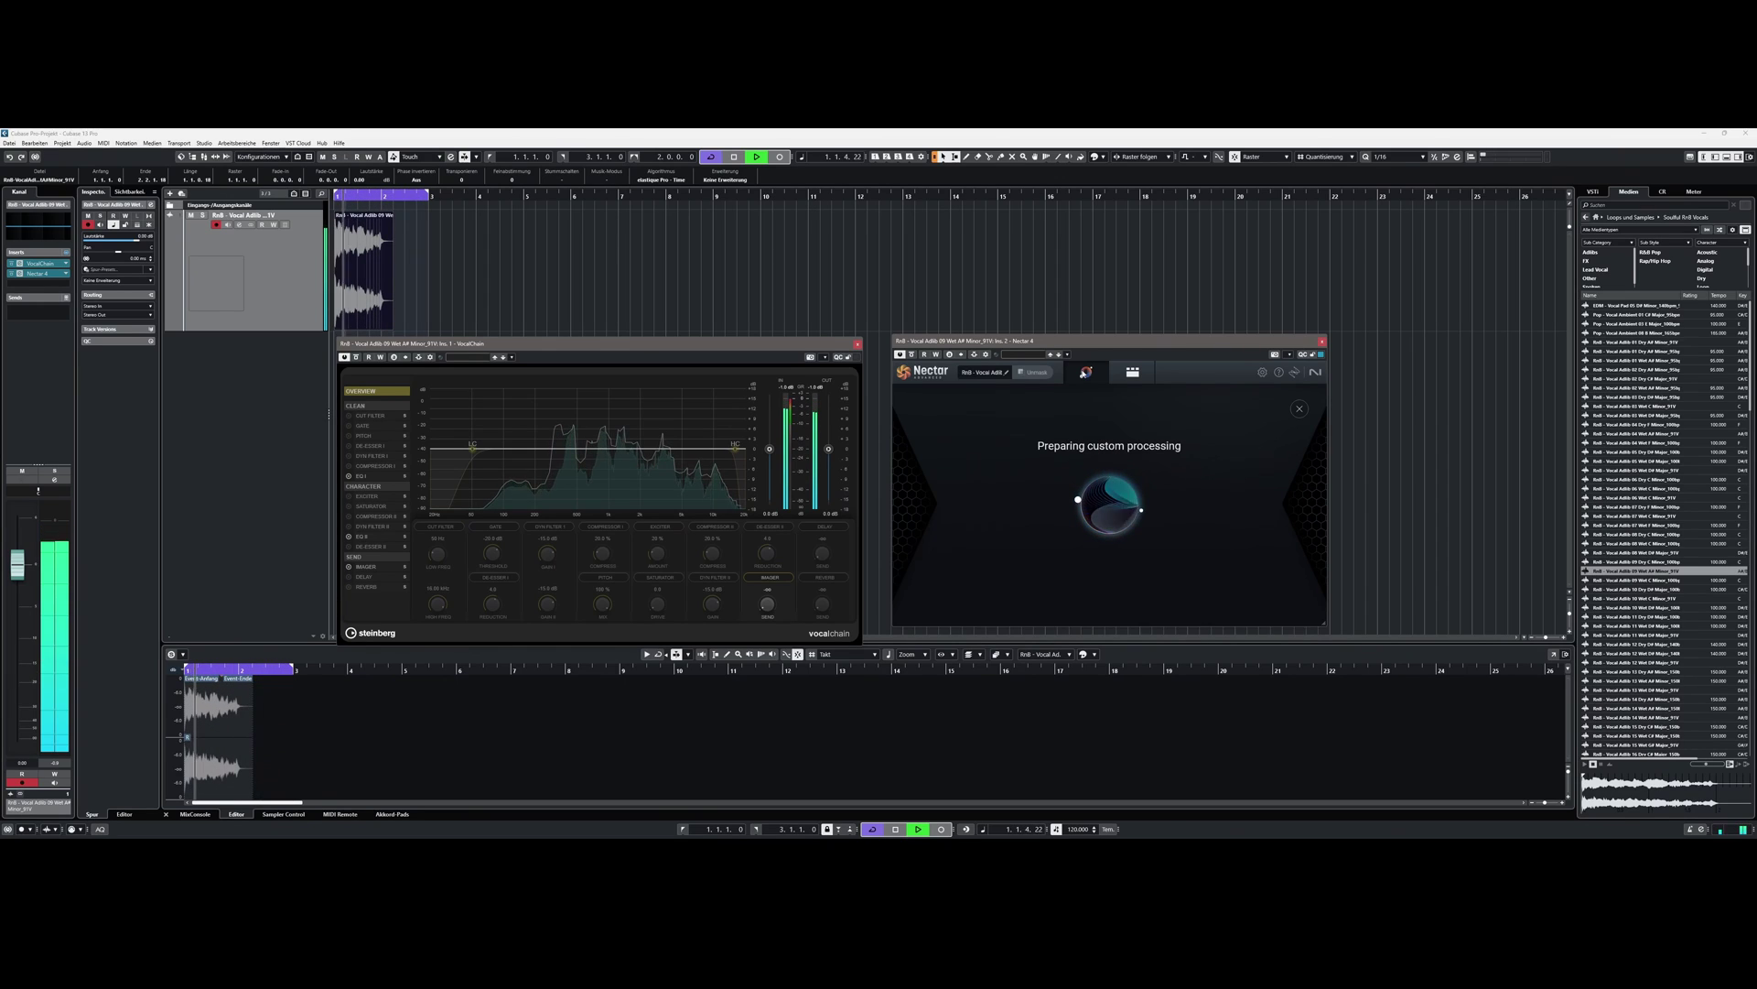
# Step: Audition VocalChain's Bright Ballad Vocal, Chant Octaves and Cut-through Pop Vocal presets on the looping vocal
pyautogui.click(468, 358)
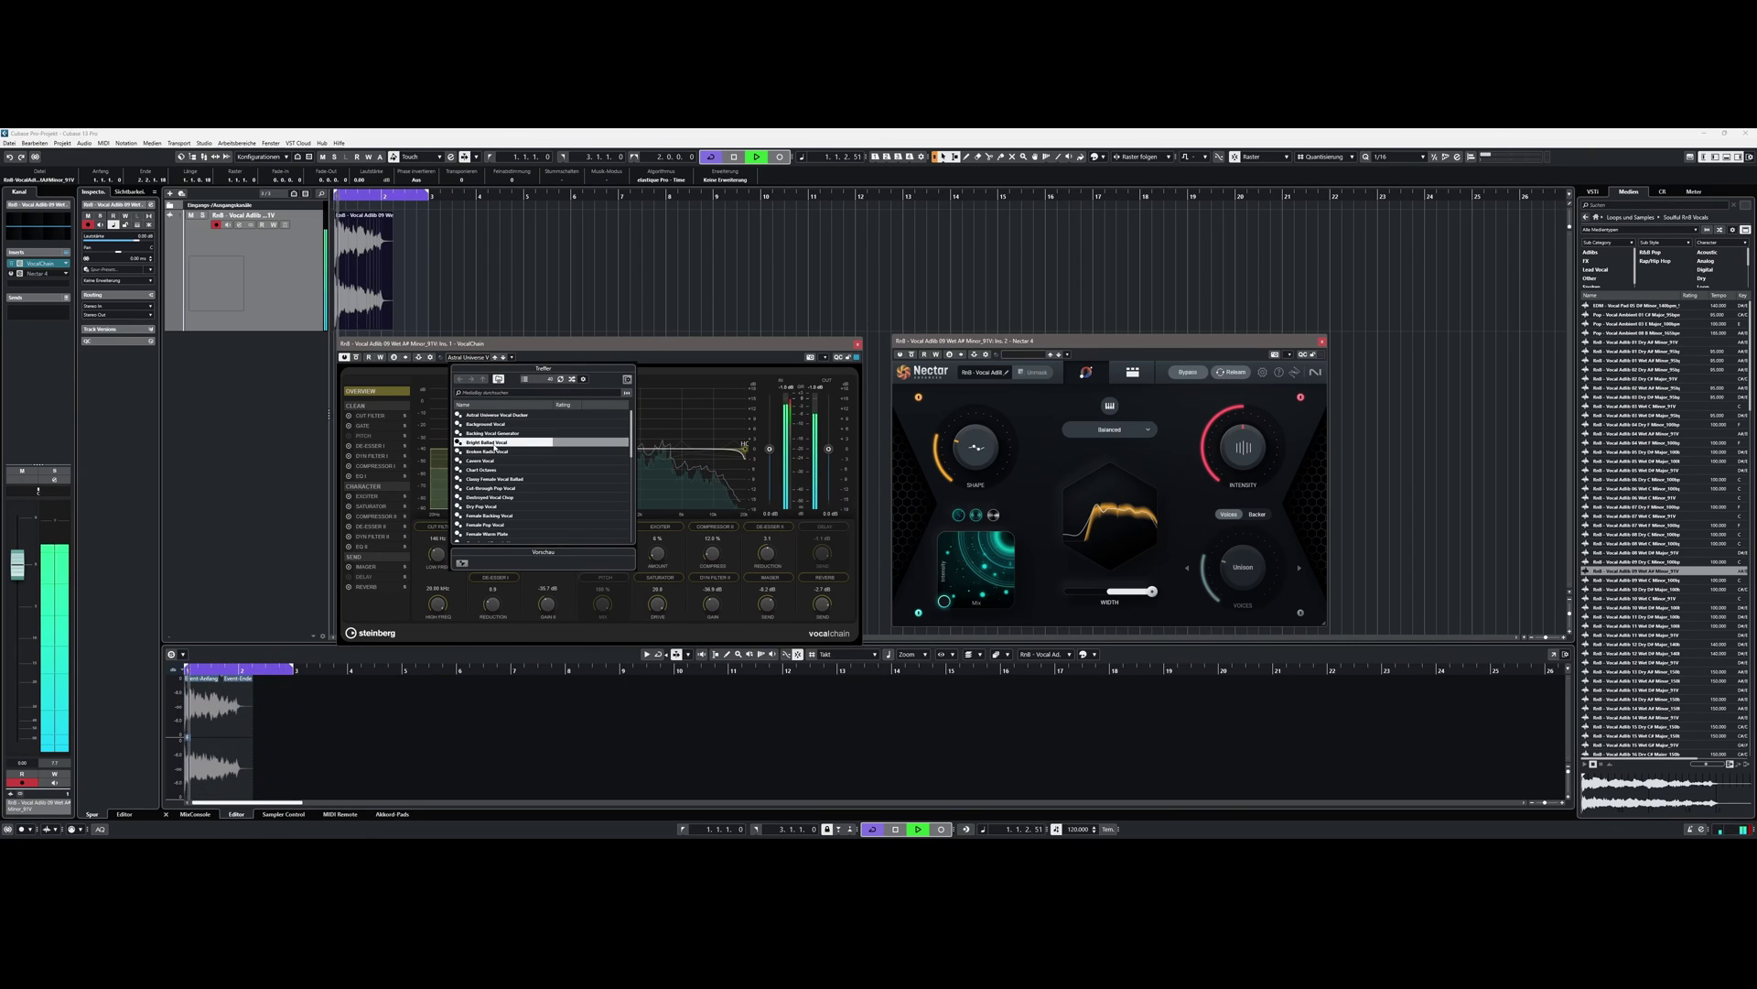
pyautogui.doubleClick(494, 445)
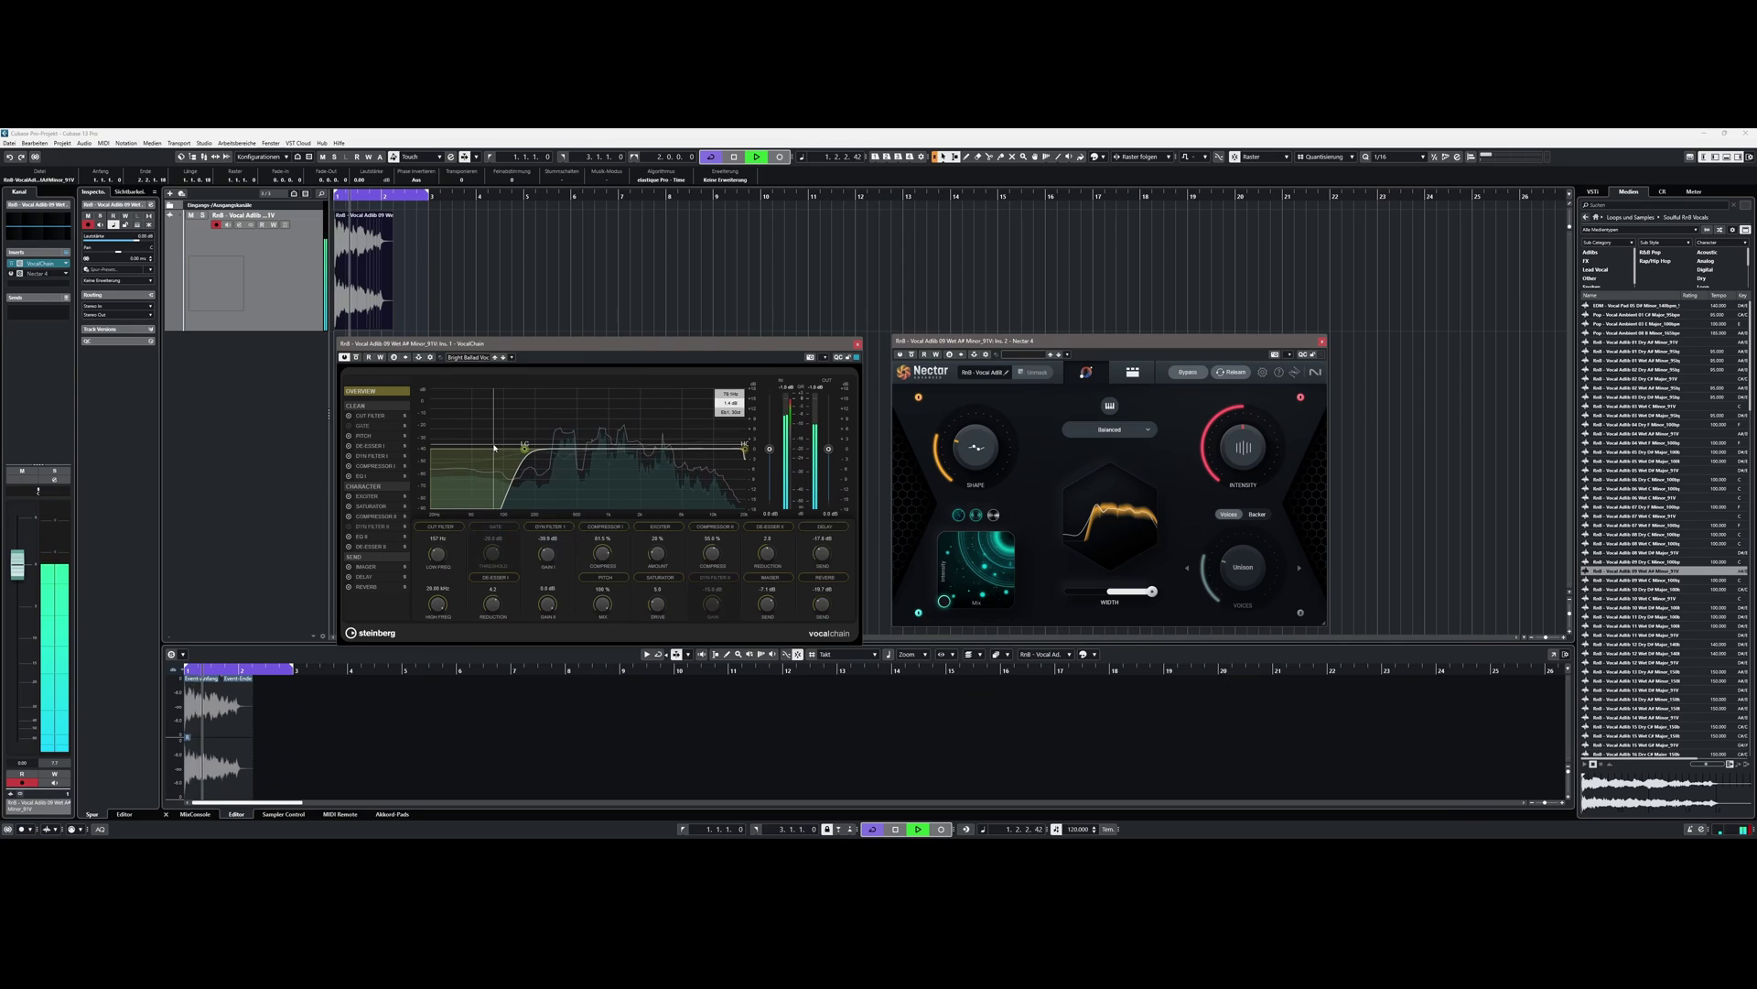
pyautogui.click(465, 358)
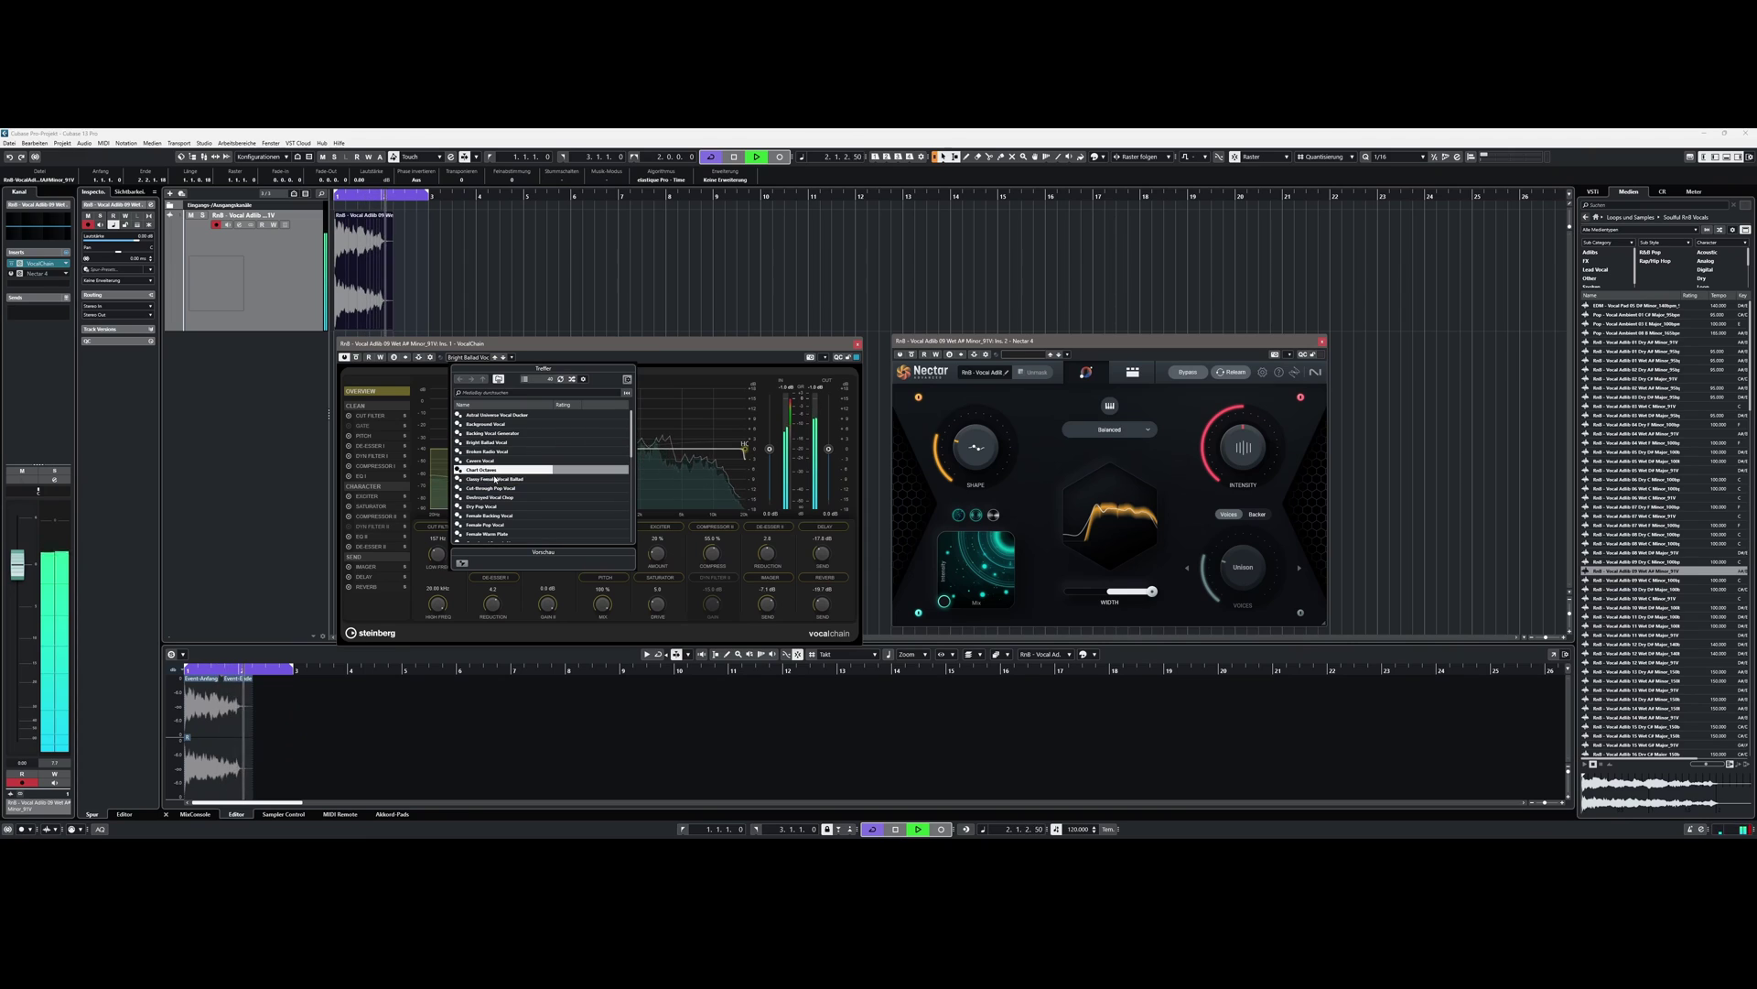
pyautogui.doubleClick(490, 470)
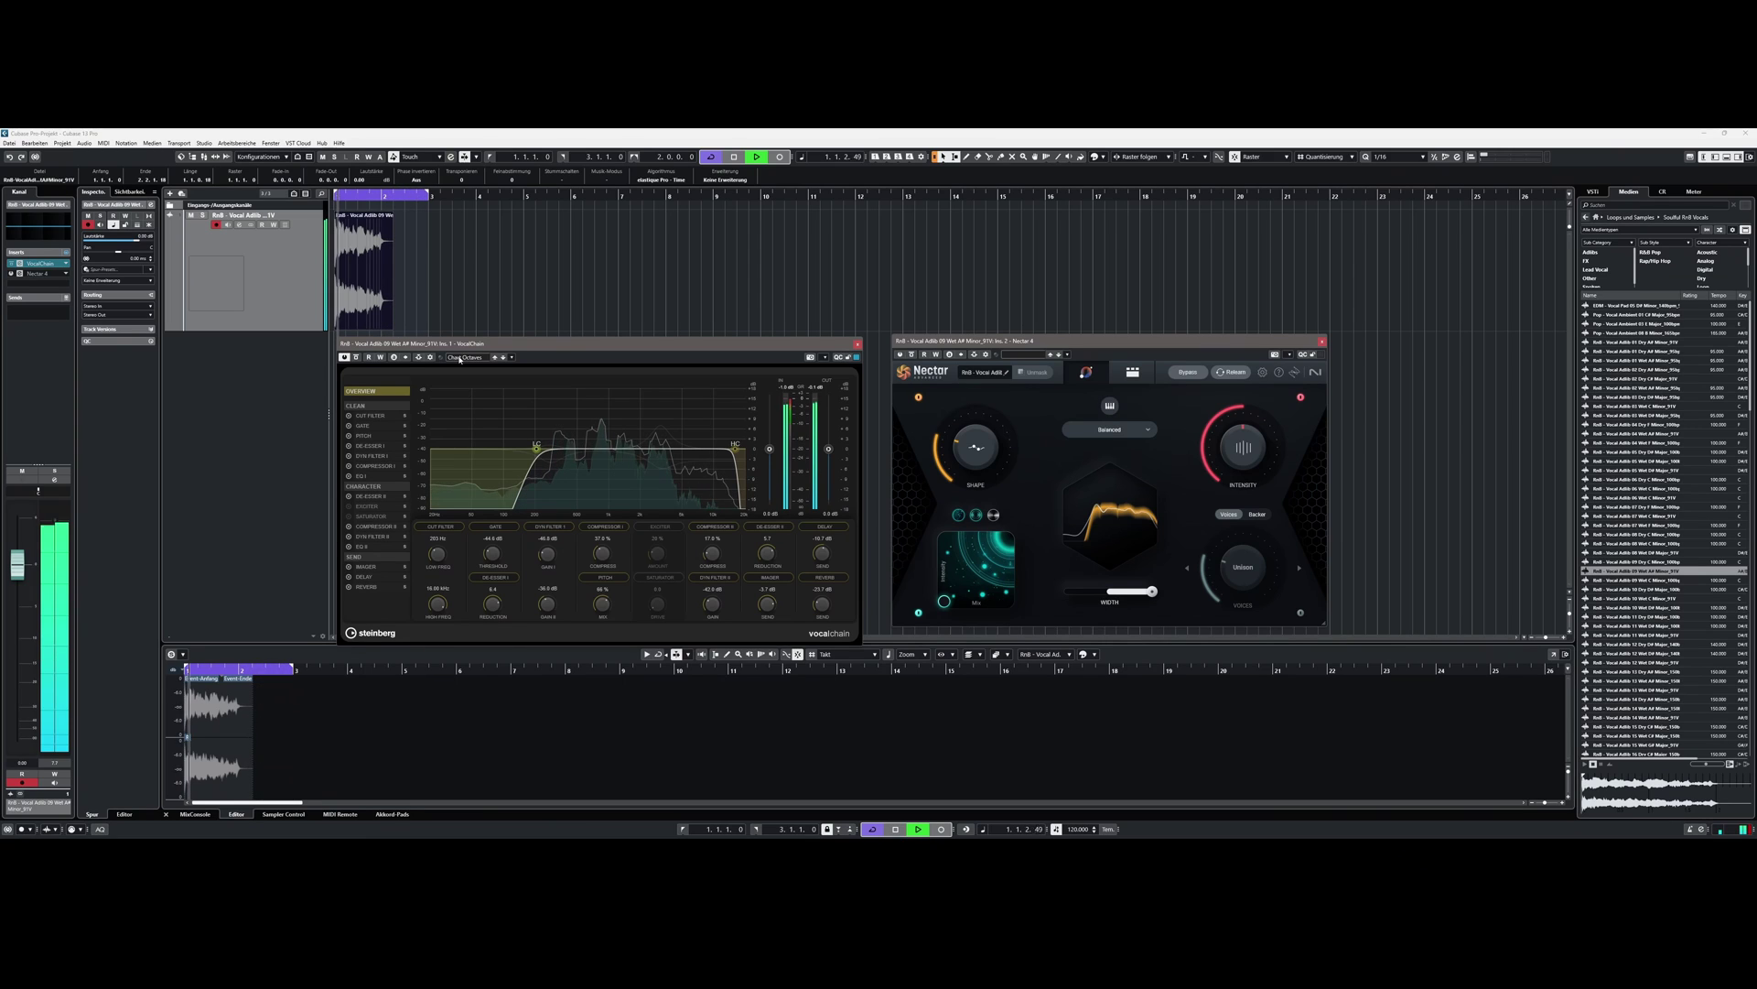
pyautogui.click(462, 357)
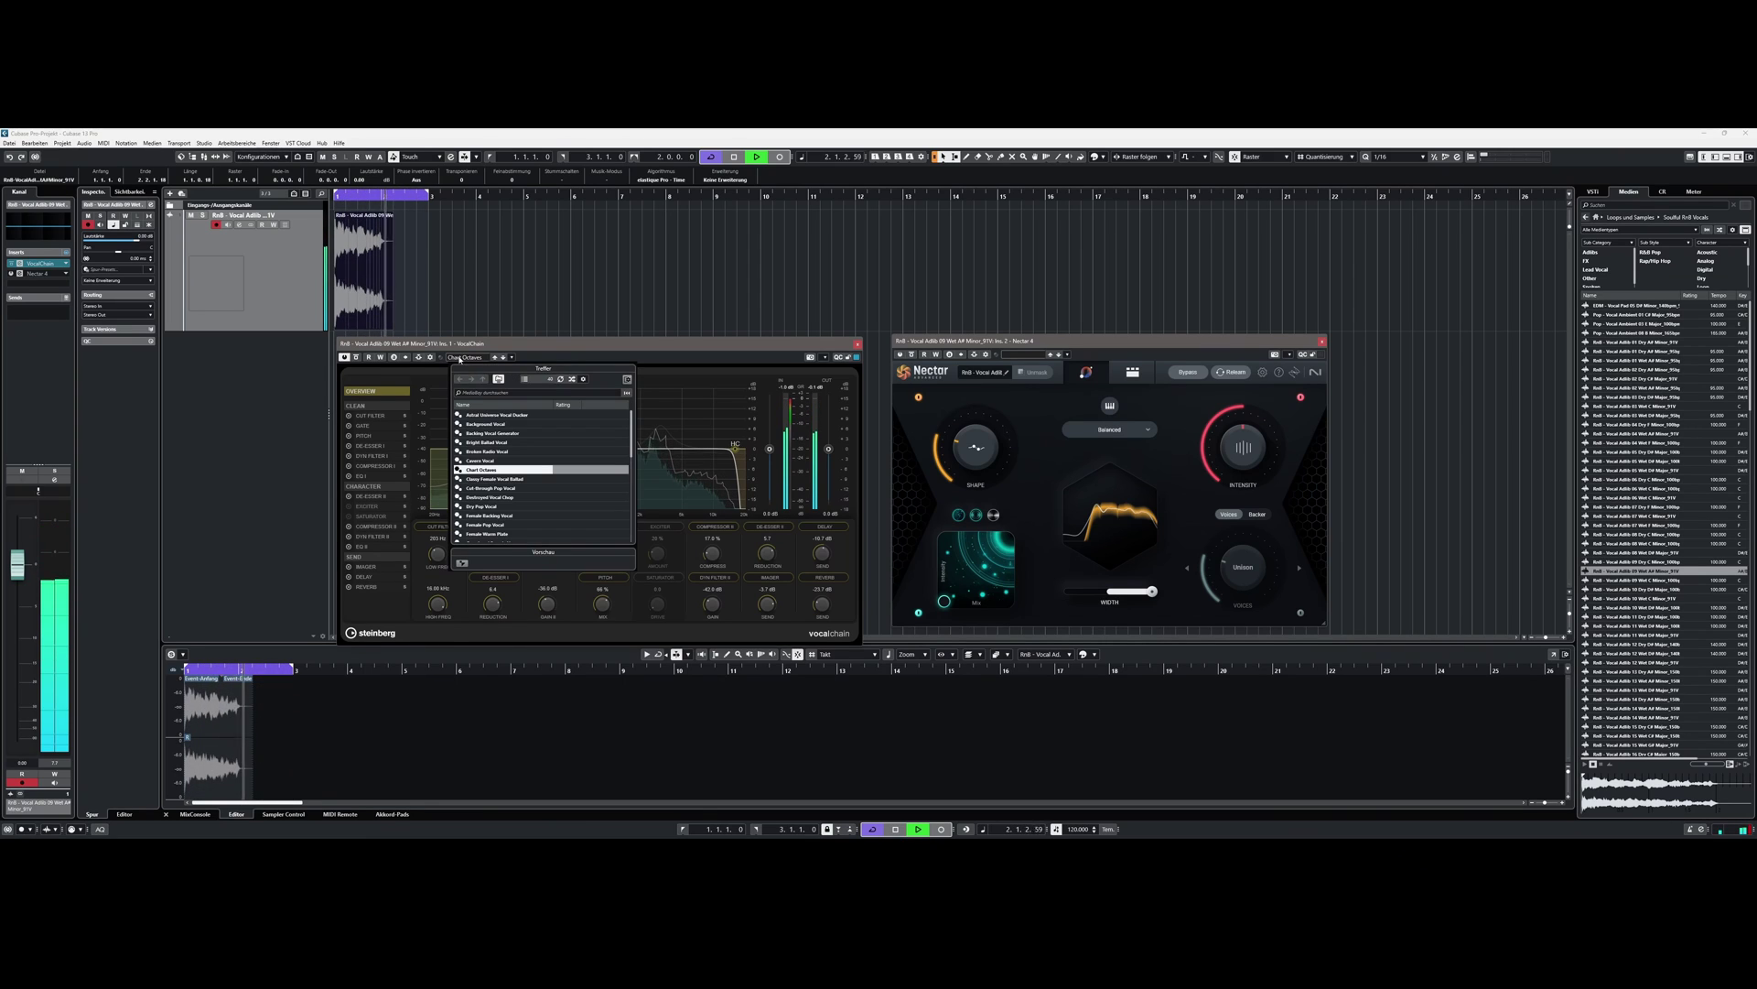
pyautogui.click(494, 489)
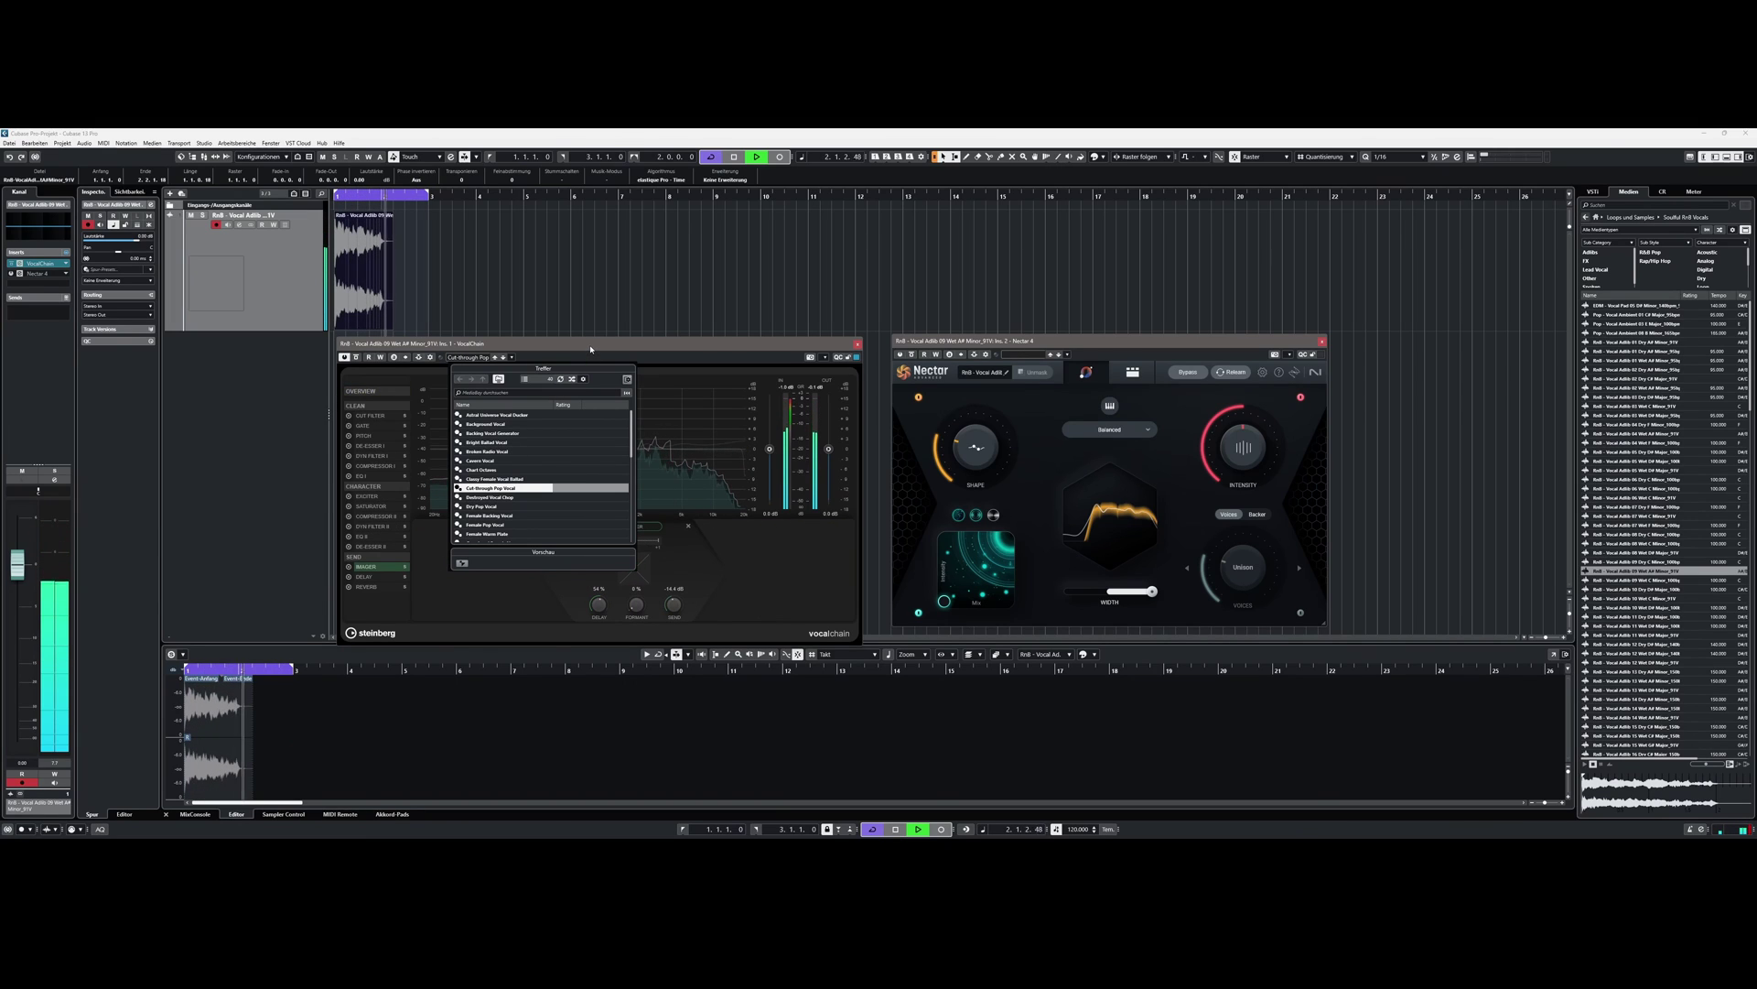
# Step: Audition VocalChain's Low Monster Vocal and Silky Smooth Female Vox presets on the looping vocal
pyautogui.click(470, 357)
pyautogui.click(470, 357)
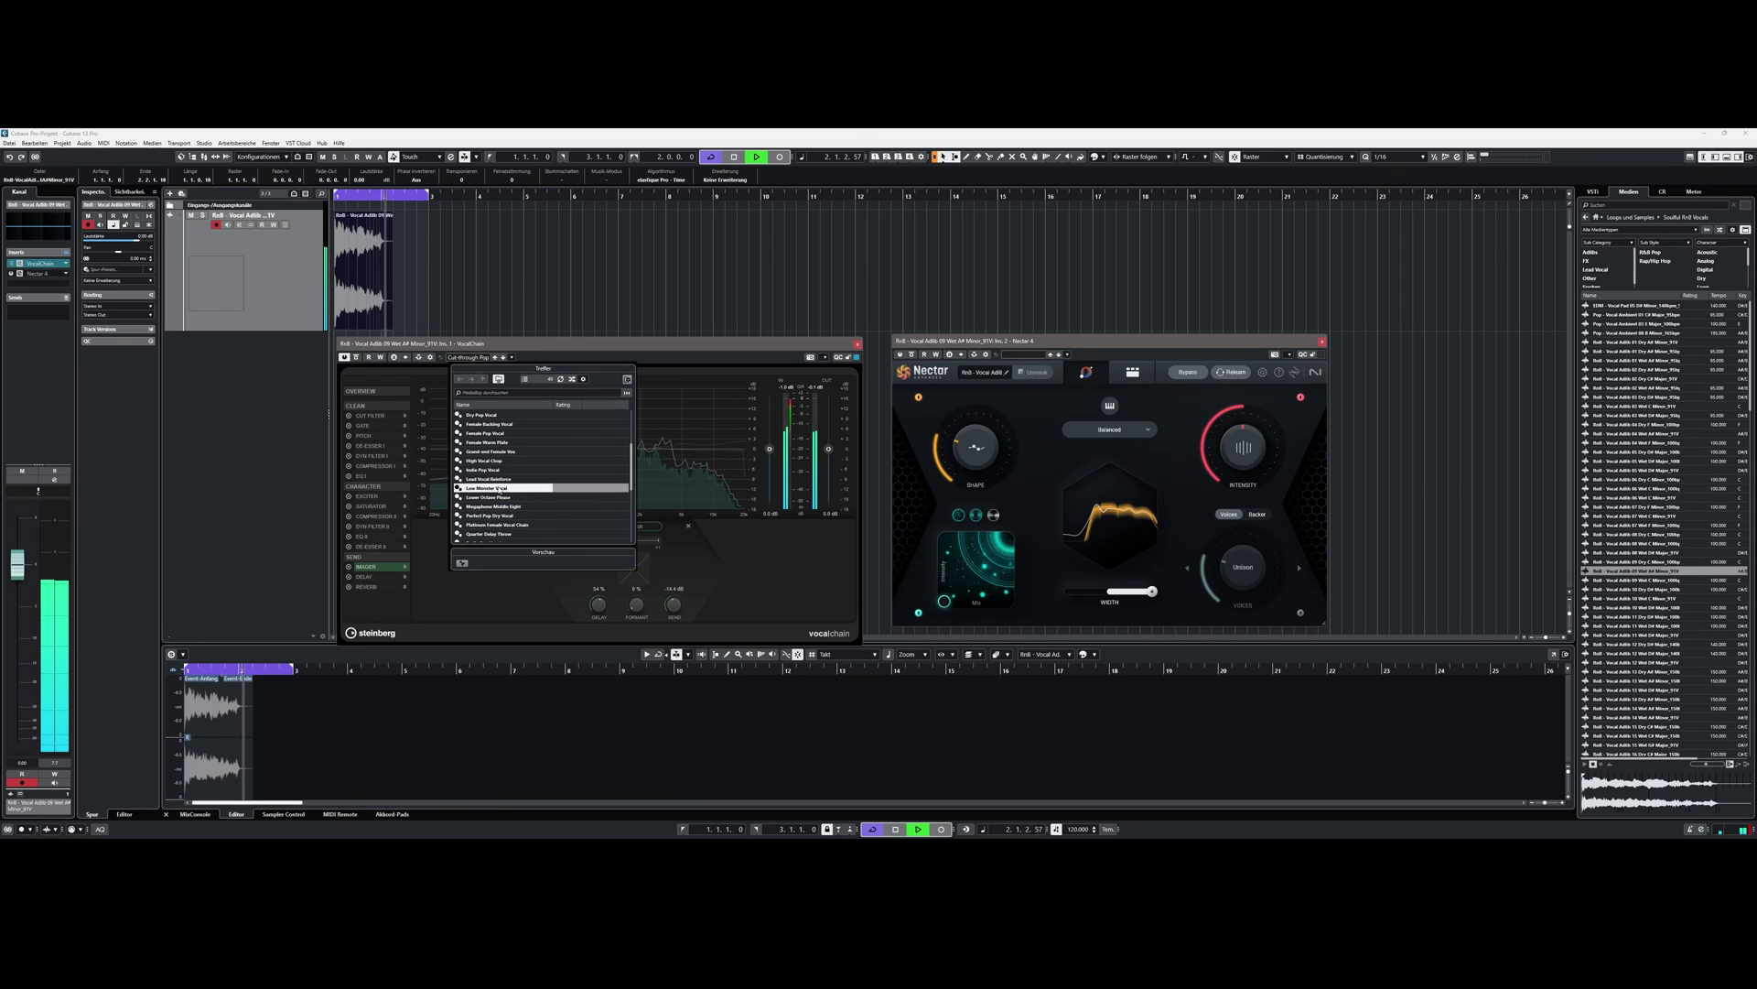
pyautogui.doubleClick(499, 488)
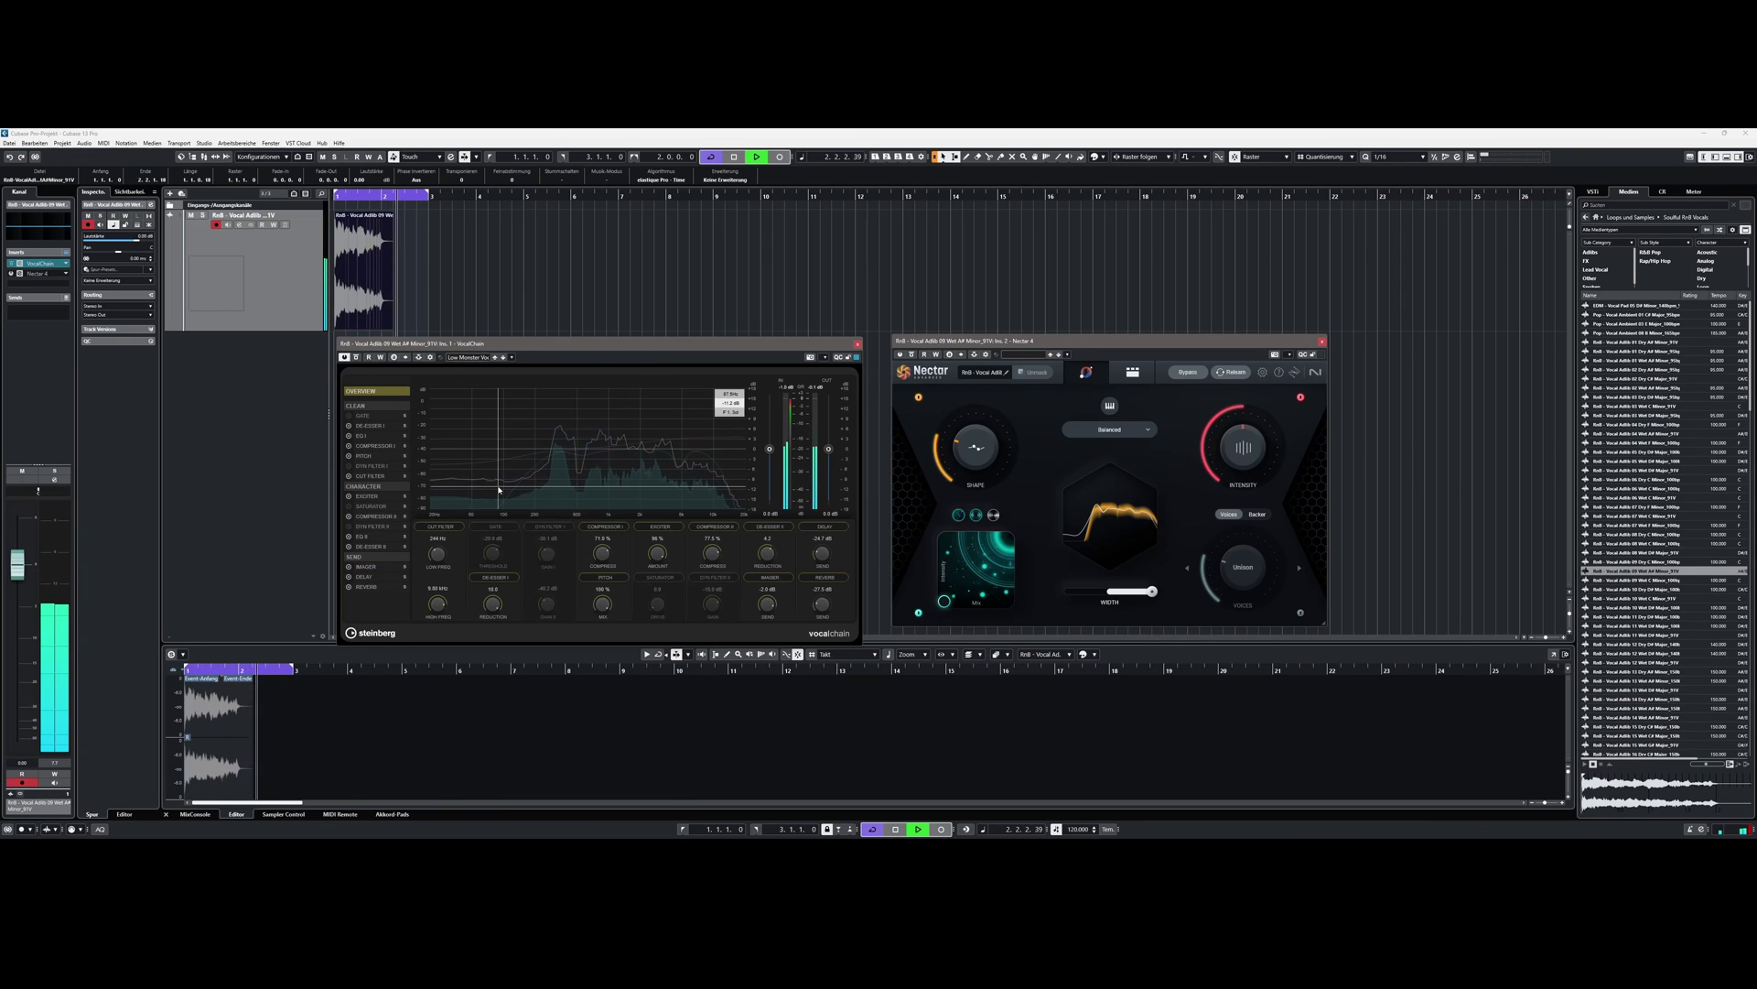
pyautogui.click(477, 360)
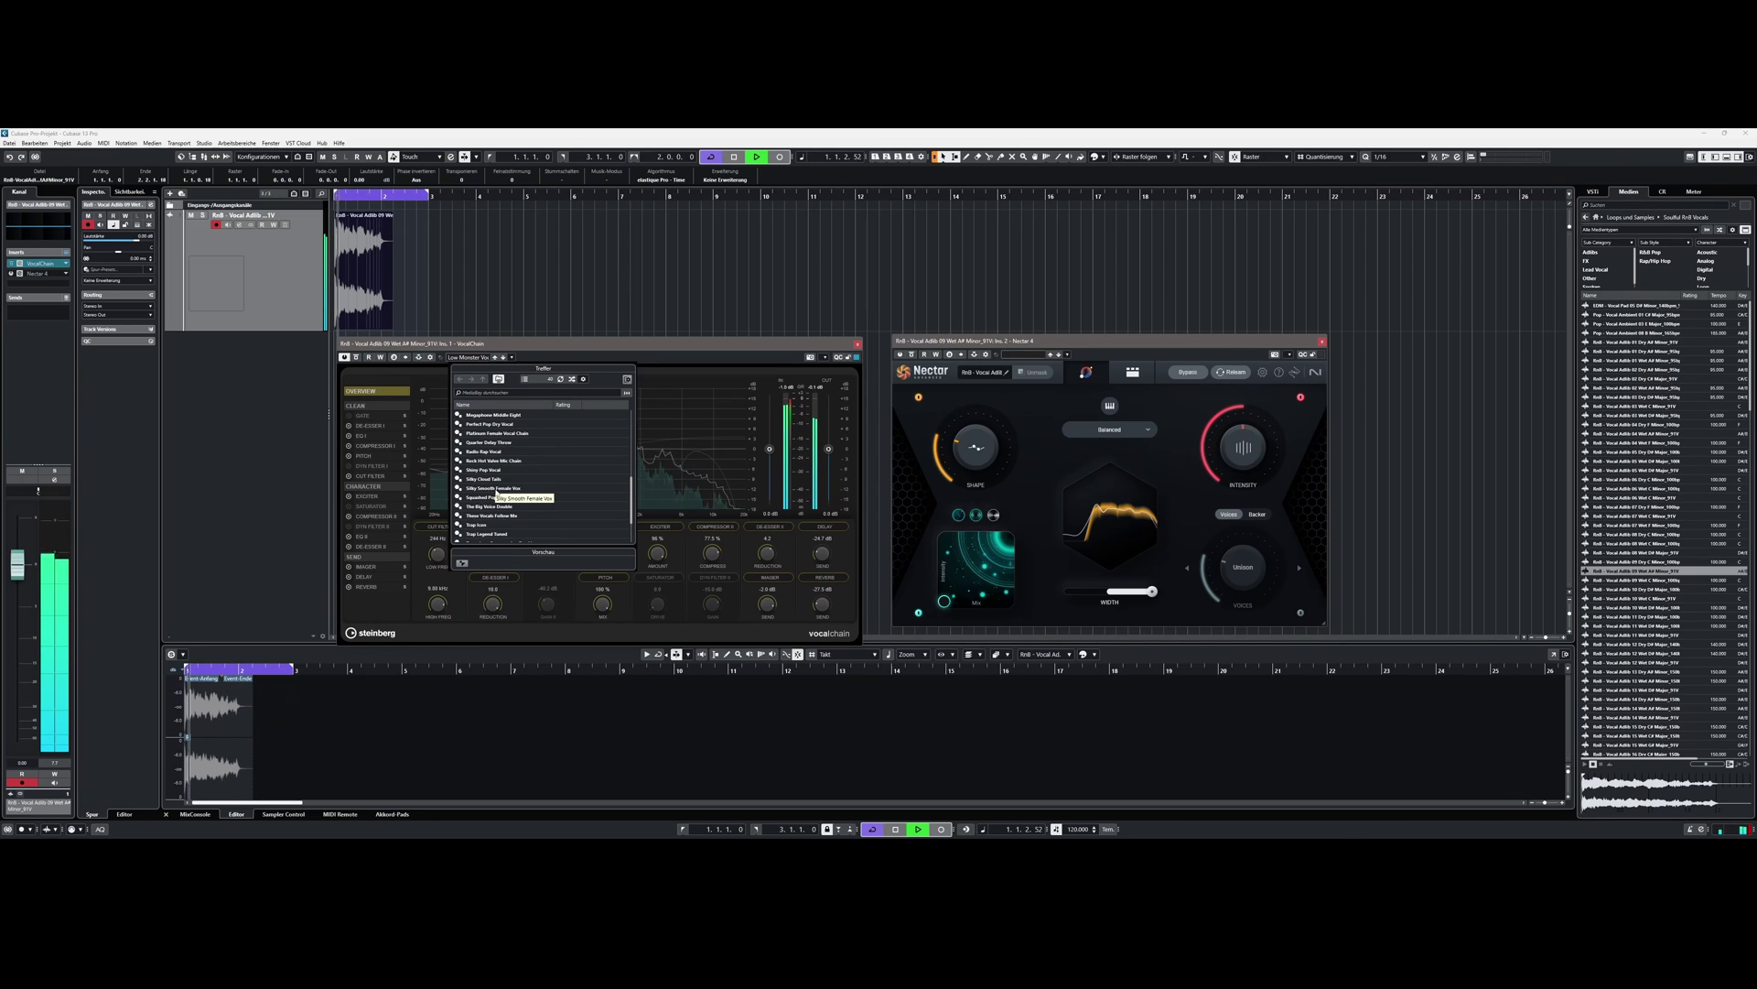
pyautogui.doubleClick(494, 489)
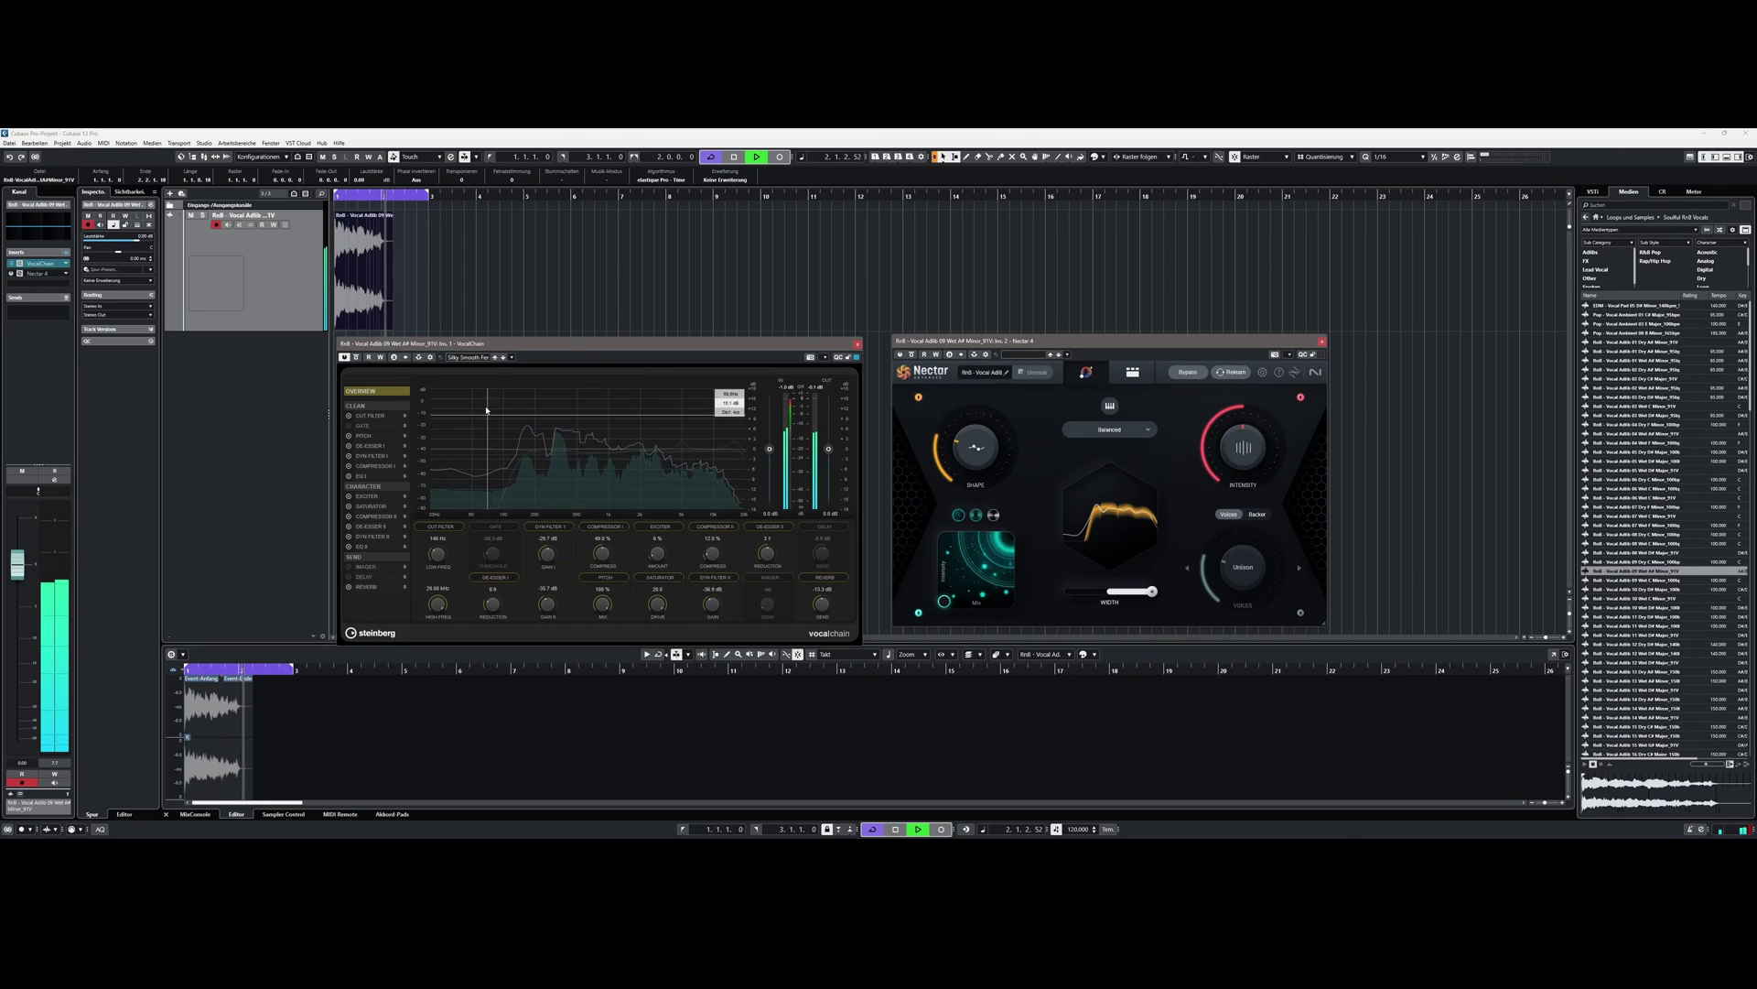
# Step: Load VocalChain's Trap Legend Vocal preset and try one more preset from its library
pyautogui.click(471, 357)
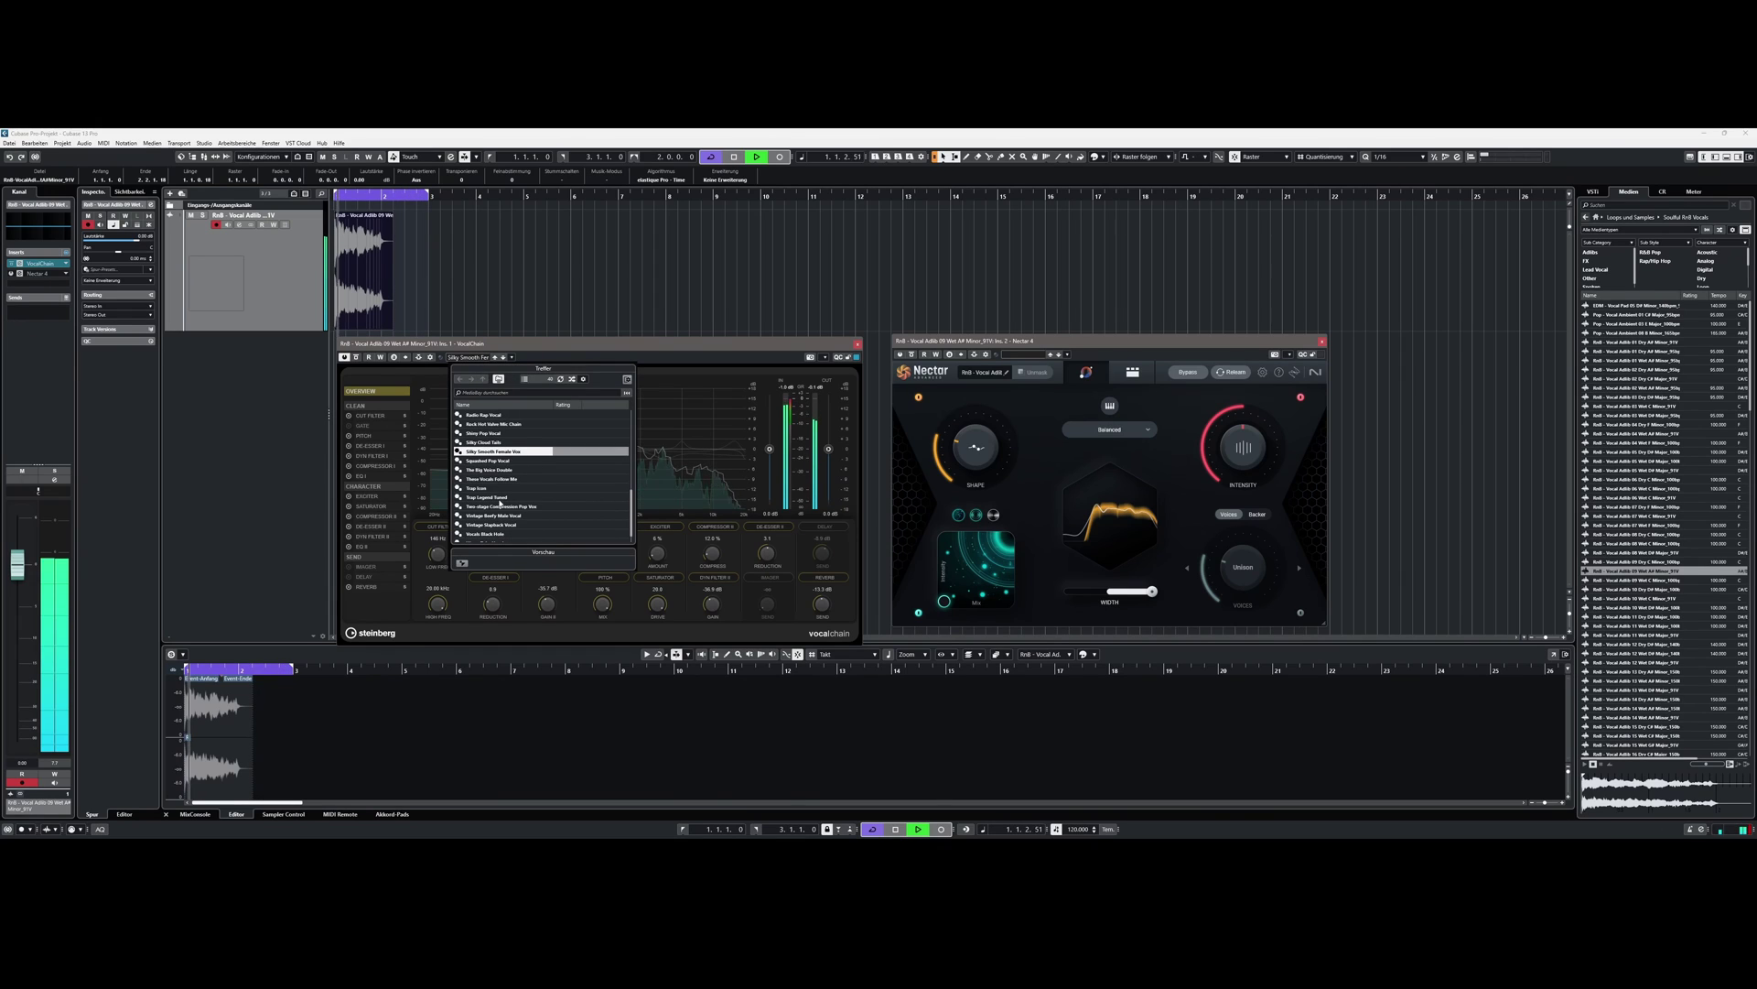
pyautogui.press('Escape')
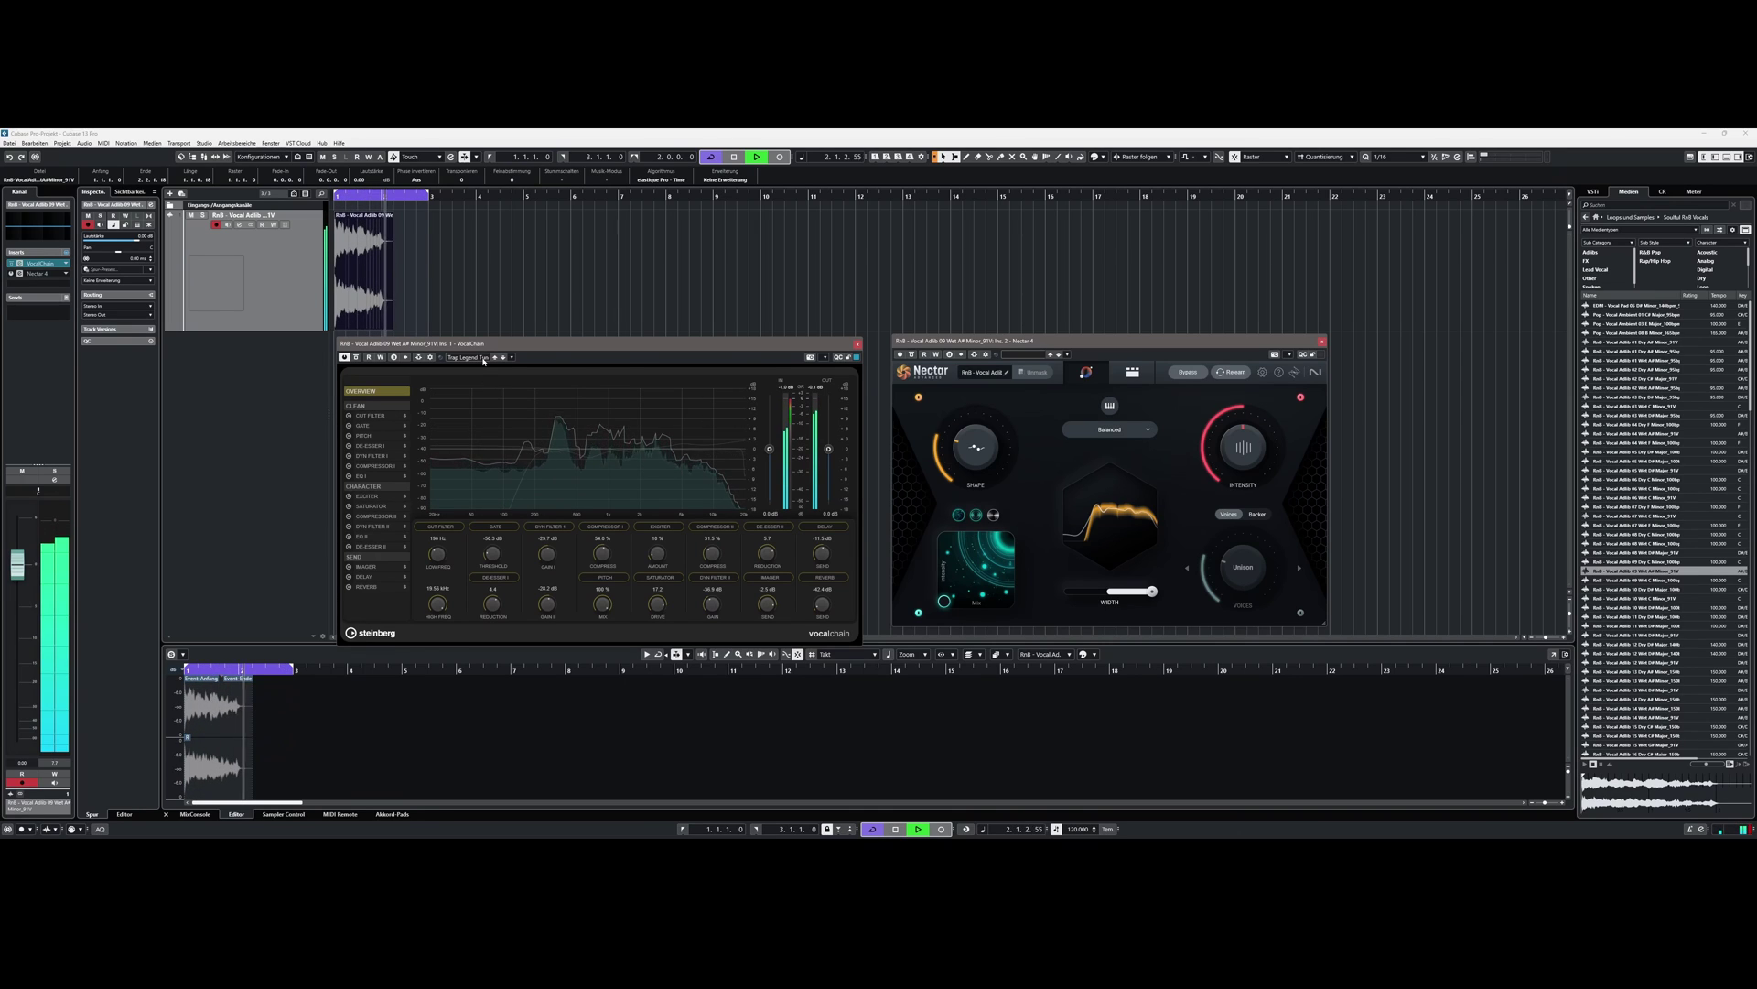
pyautogui.click(483, 361)
pyautogui.doubleClick(497, 523)
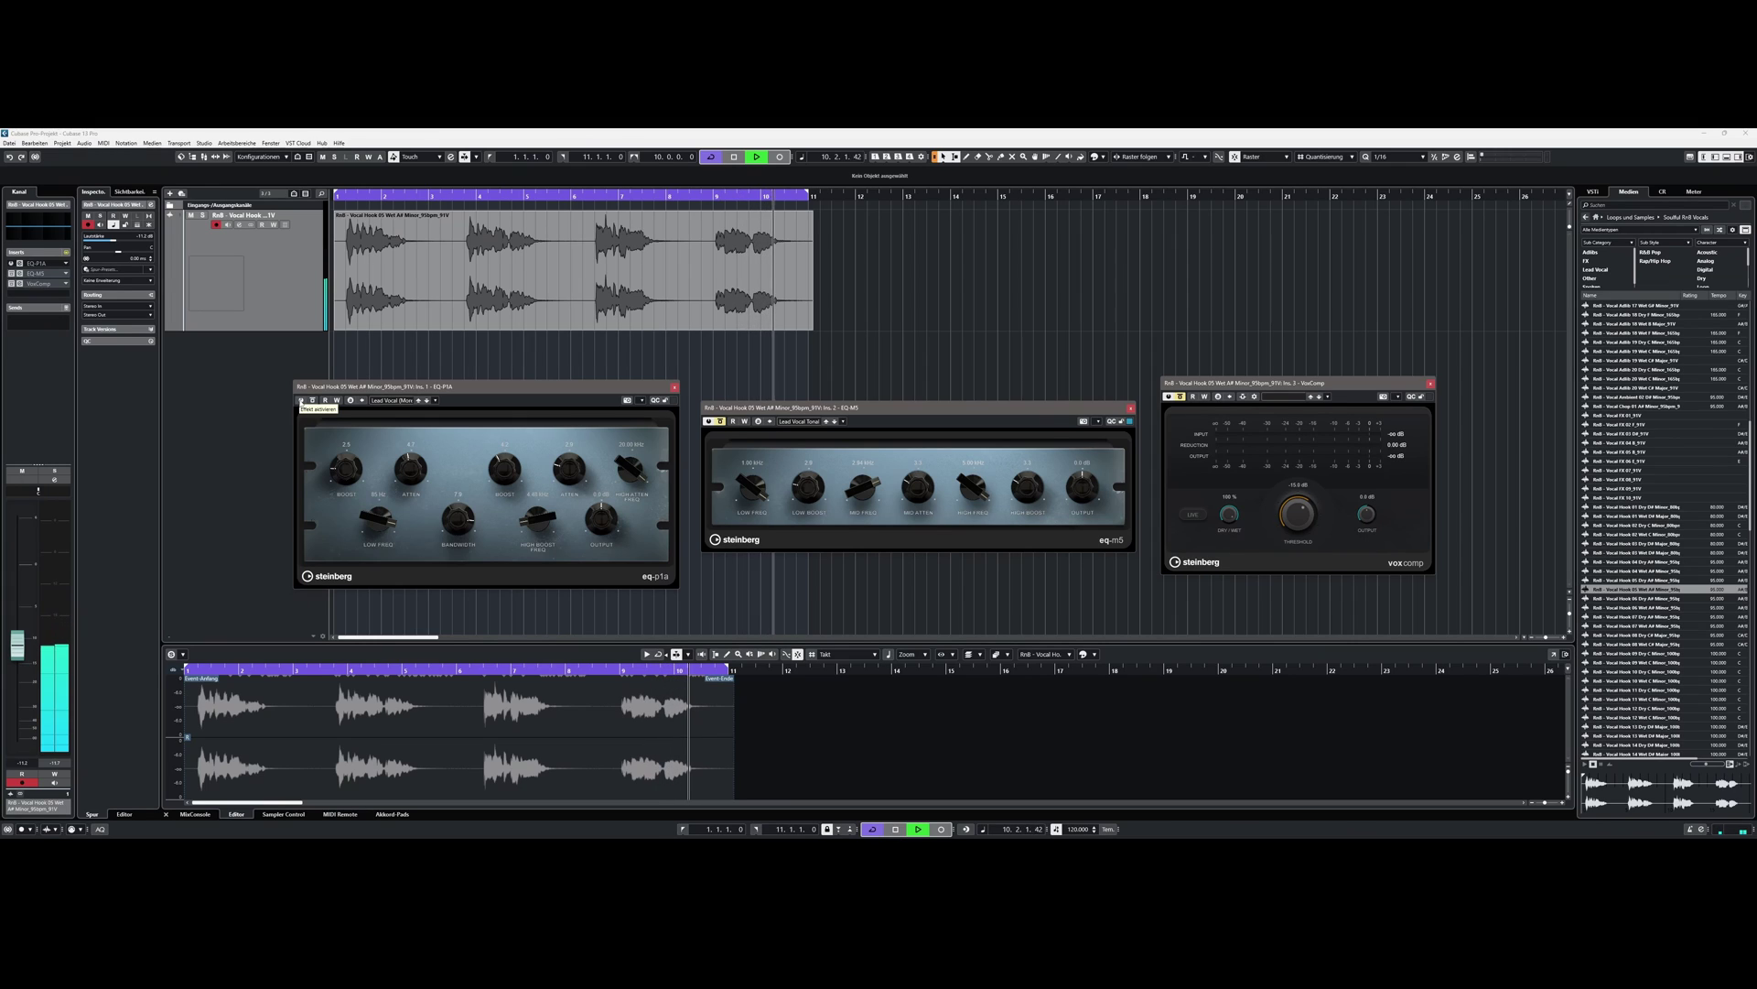
# Step: Activate EQ-P1A on the vocal hook, audition its Lead Vocal (More Presence) and Lead Vocal (Open) presets, and close its window
pyautogui.click(301, 400)
pyautogui.click(402, 402)
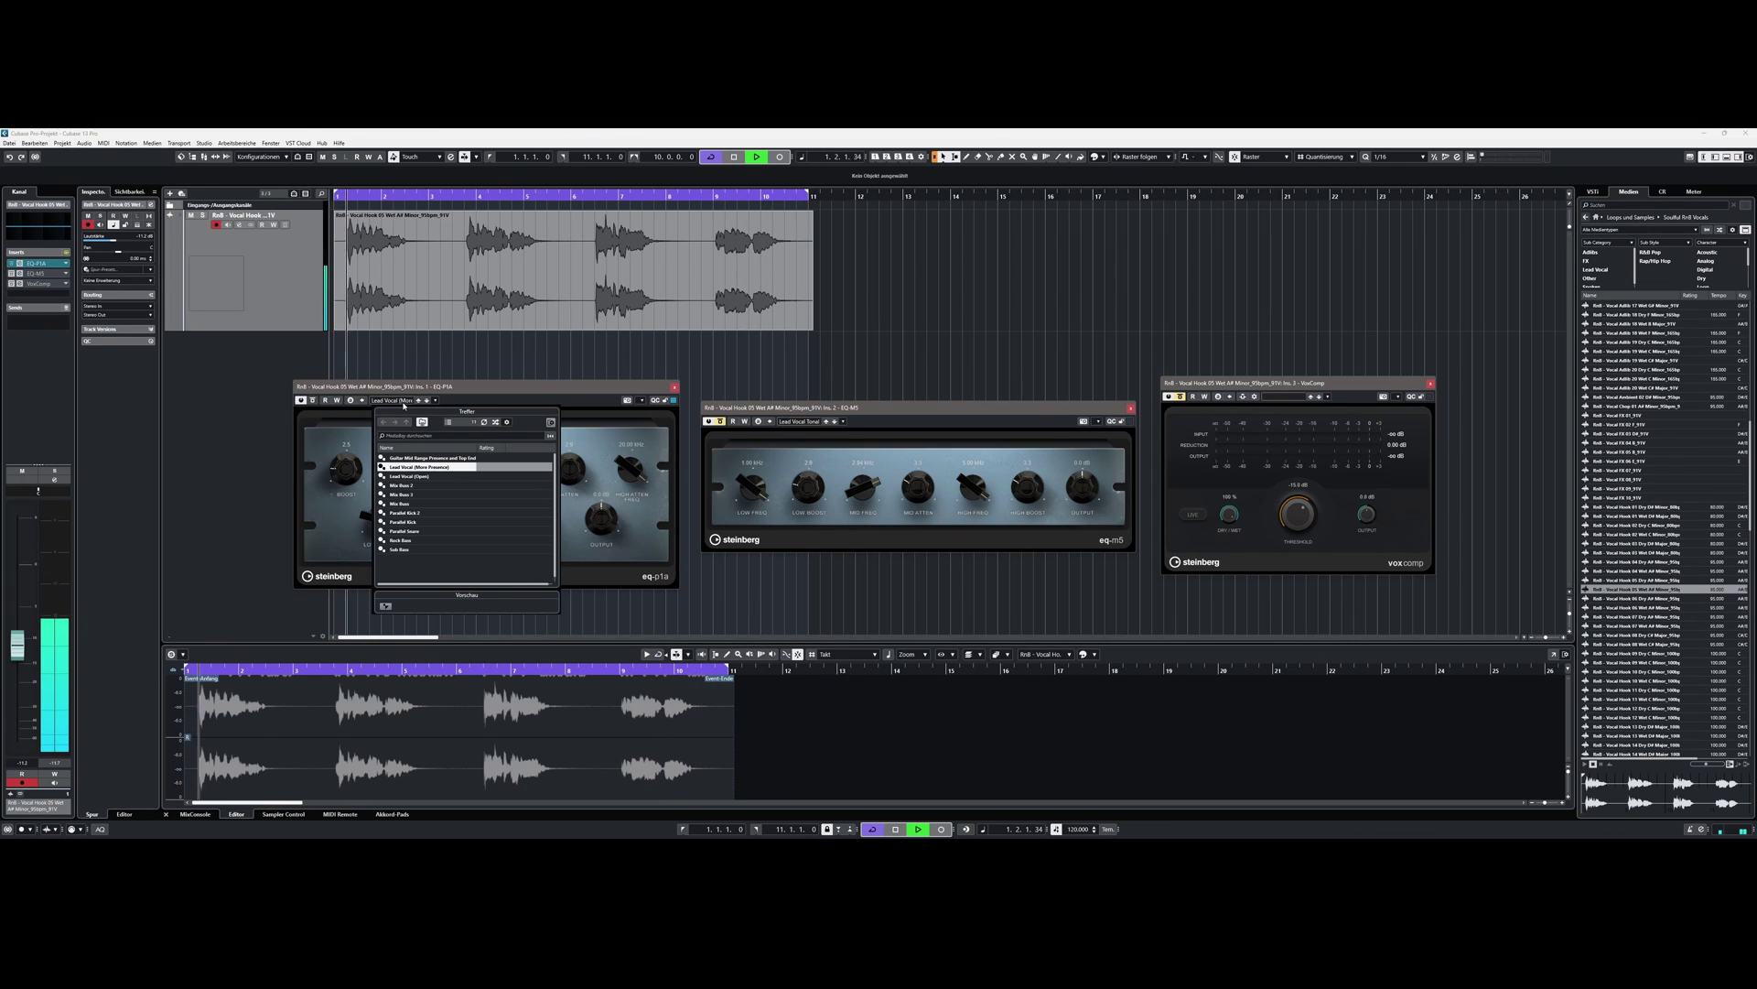
pyautogui.doubleClick(419, 468)
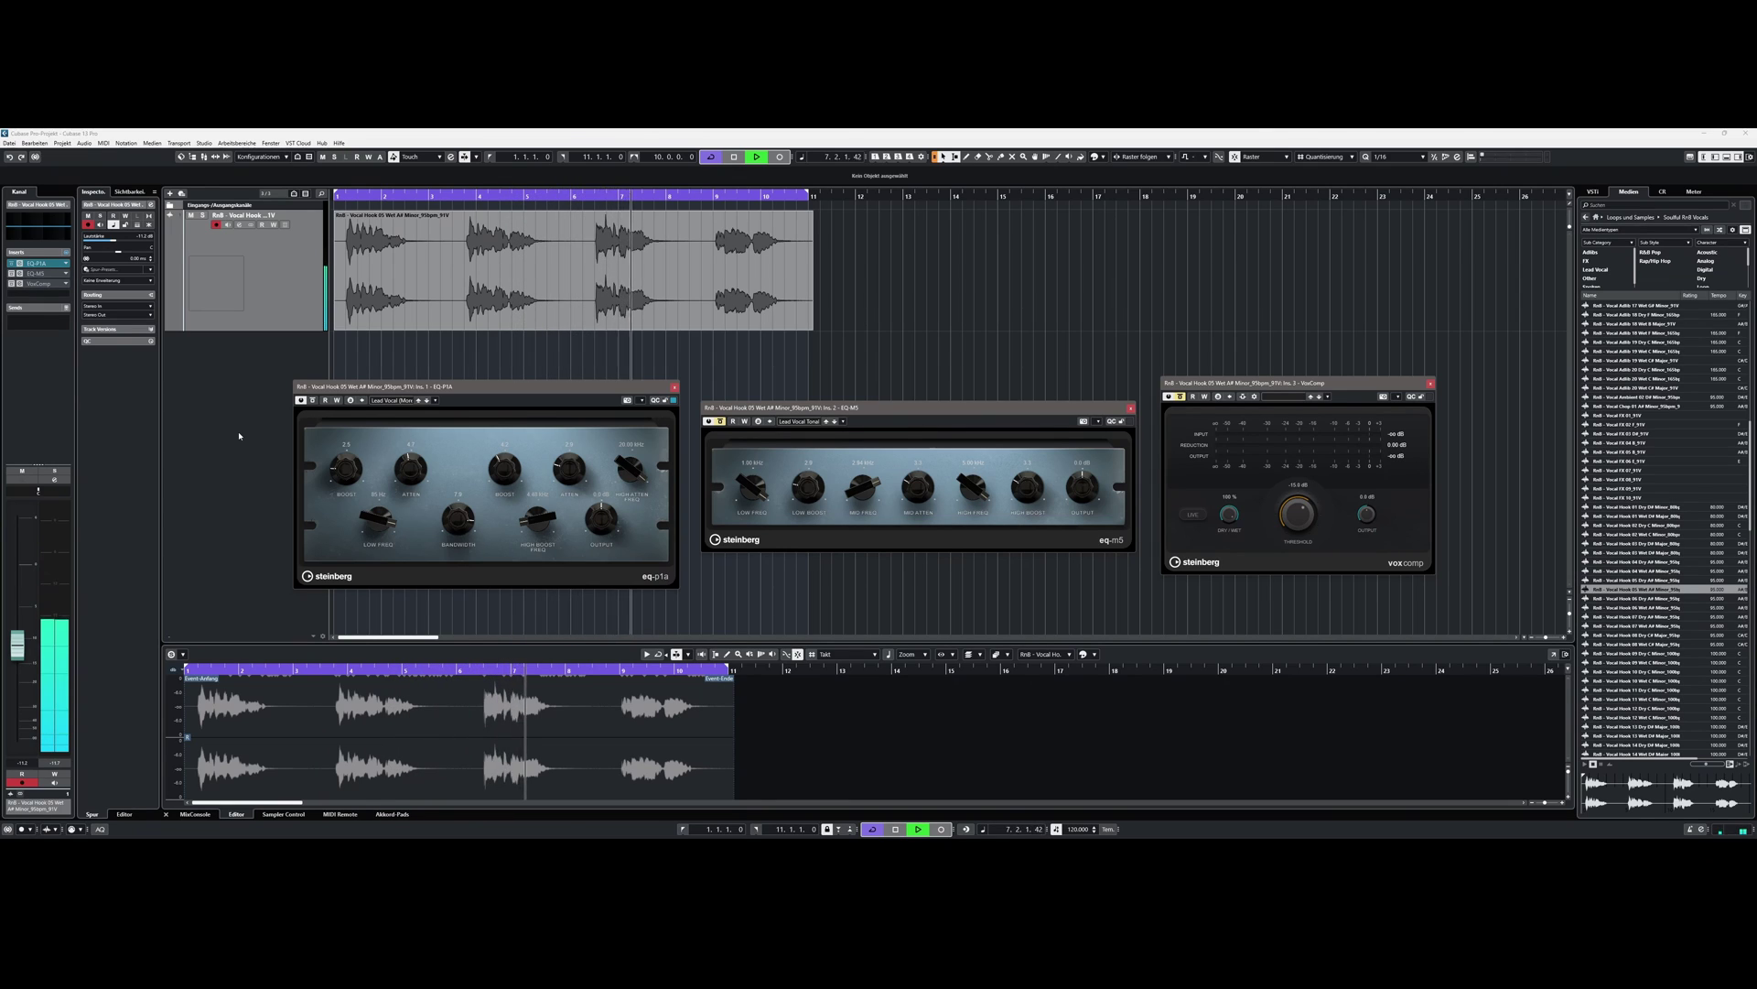
pyautogui.click(394, 401)
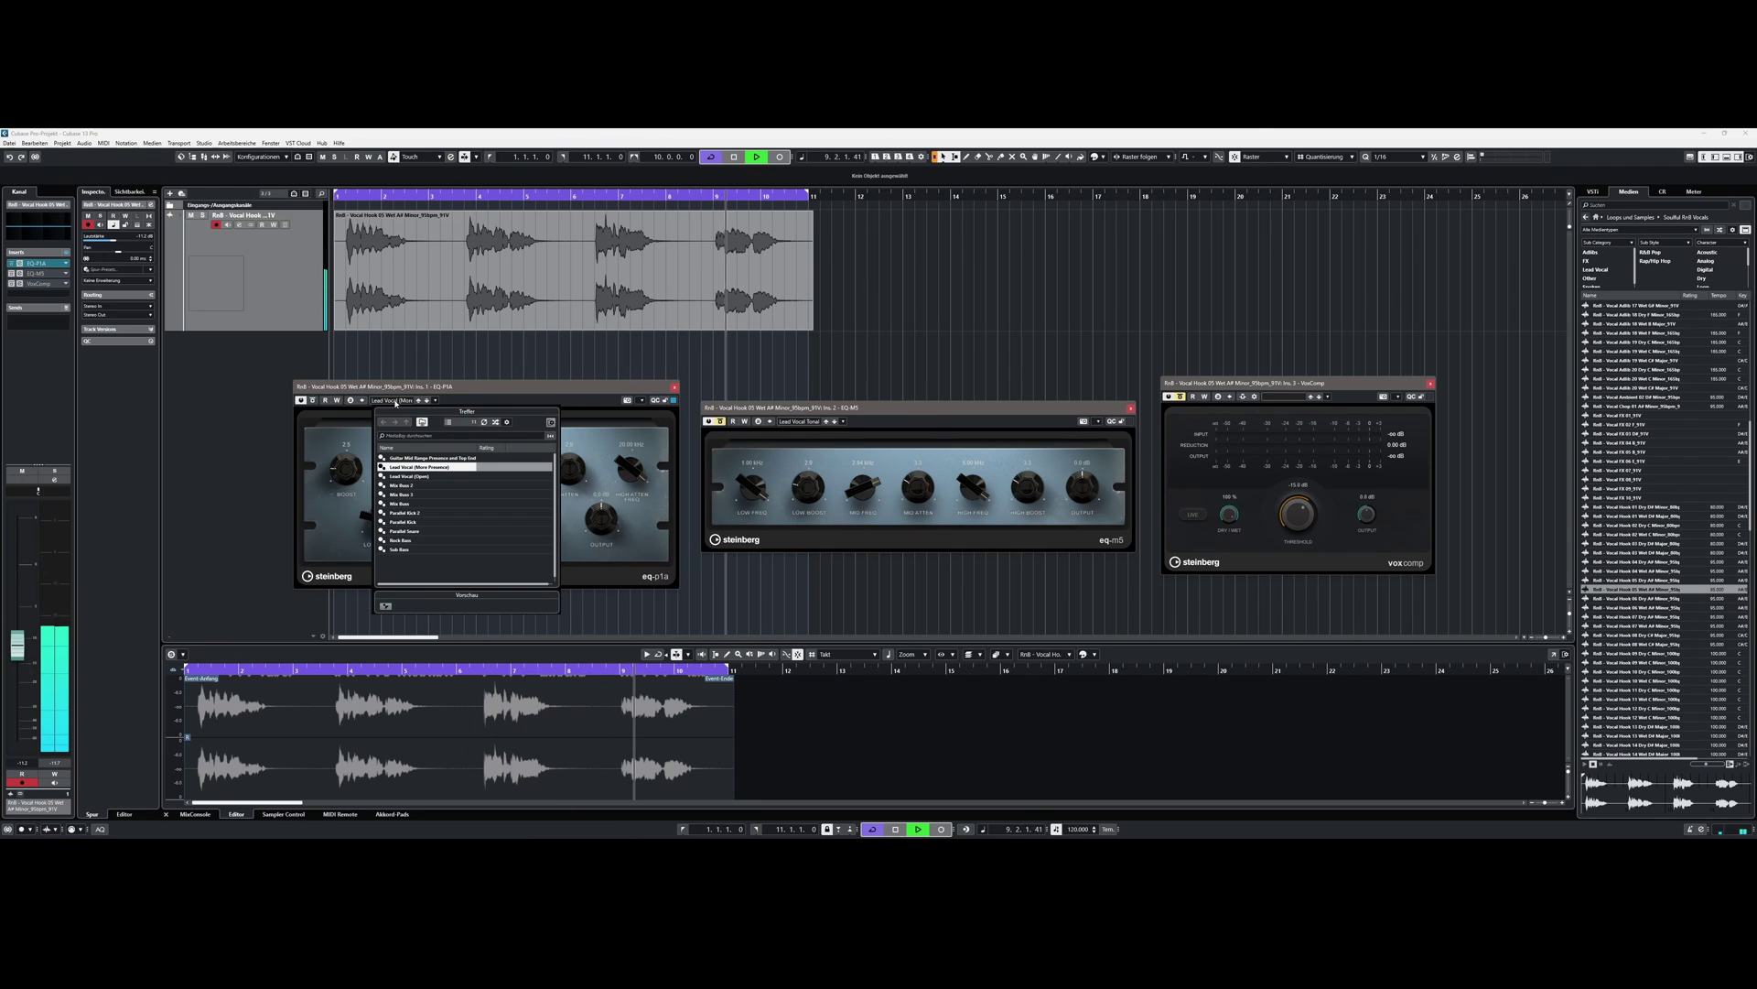
pyautogui.doubleClick(400, 476)
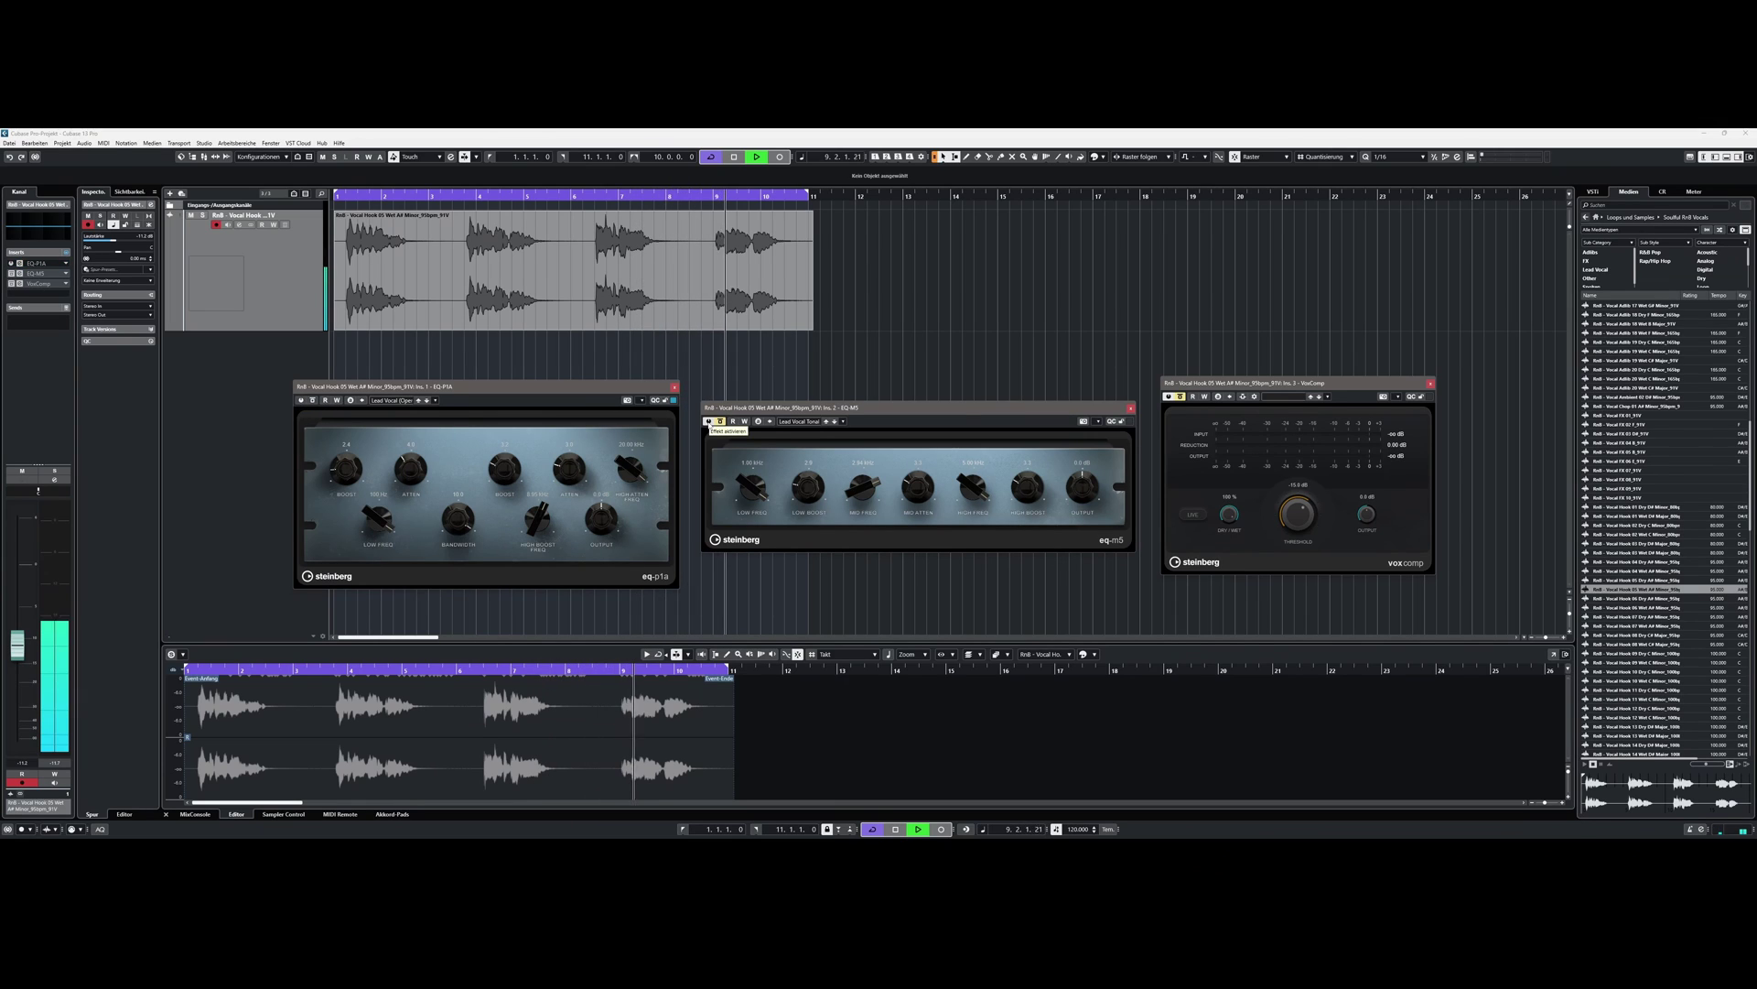
pyautogui.hotkey('ctrl', 'w')
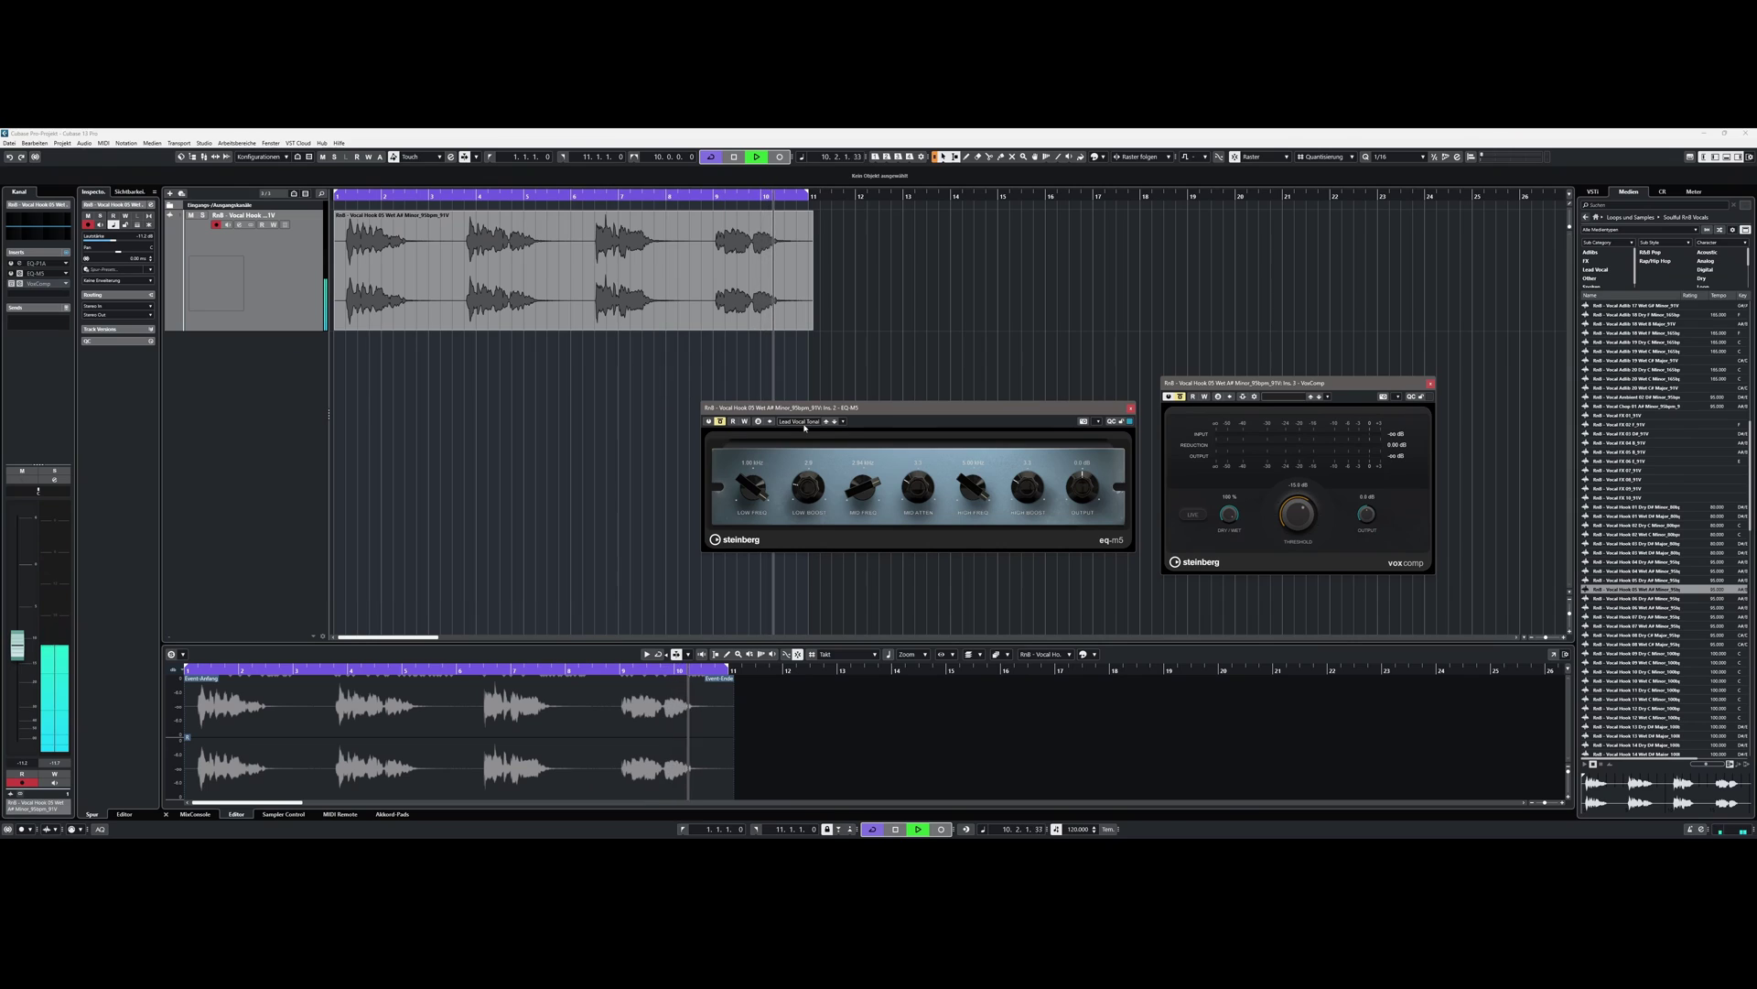
# Step: Audition EQ-M5 on the vocal hook by varying its output level and reloading the Lead Vocal Tonal preset, and close its window
pyautogui.click(801, 422)
pyautogui.click(1094, 468)
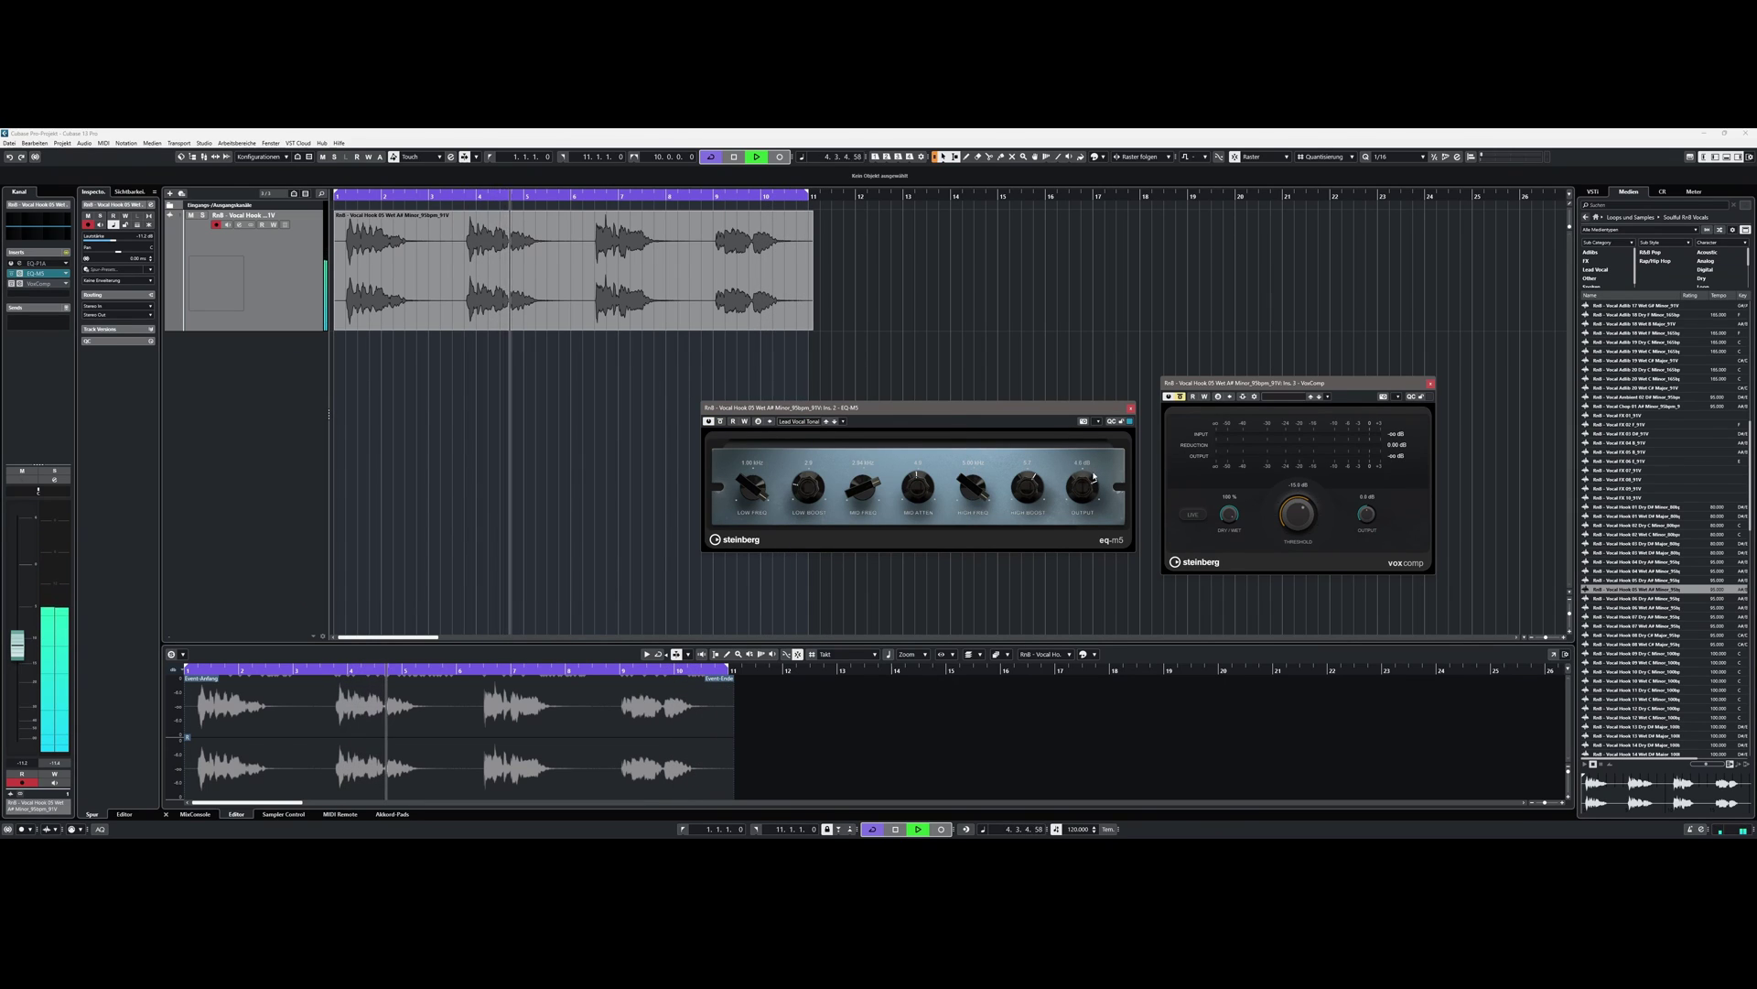
pyautogui.scroll(7, 1093, 489)
pyautogui.scroll(-9, 1094, 490)
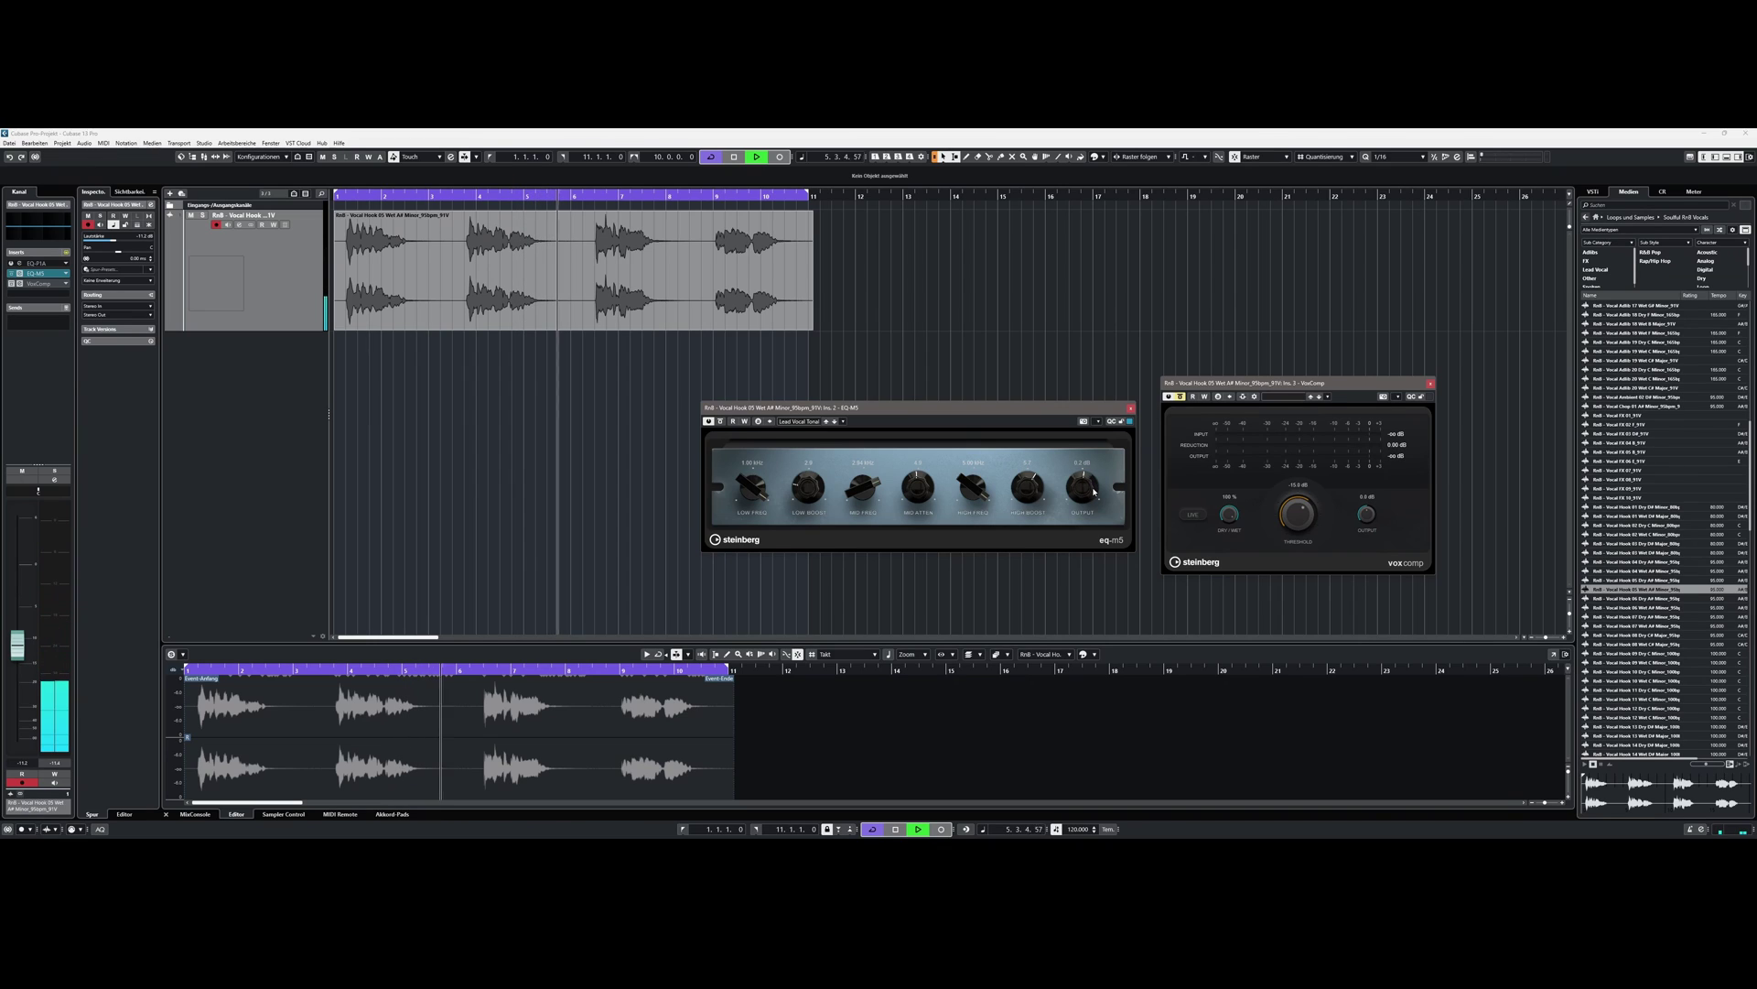
pyautogui.click(803, 422)
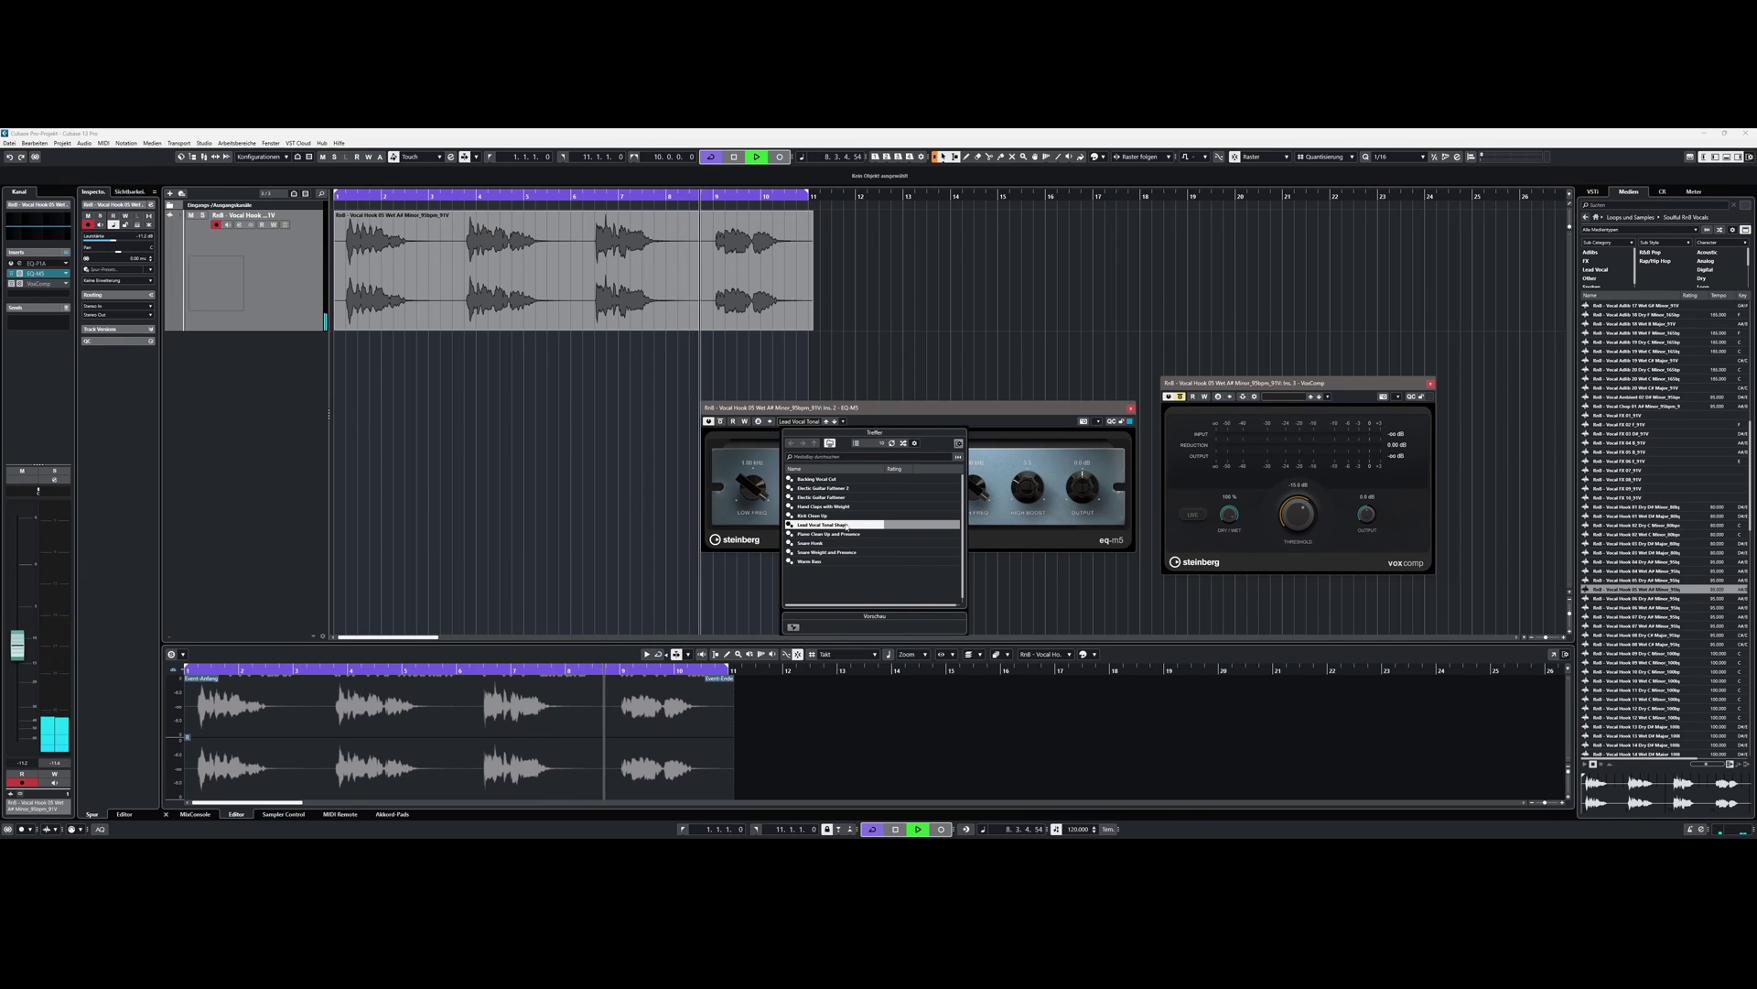
pyautogui.doubleClick(847, 525)
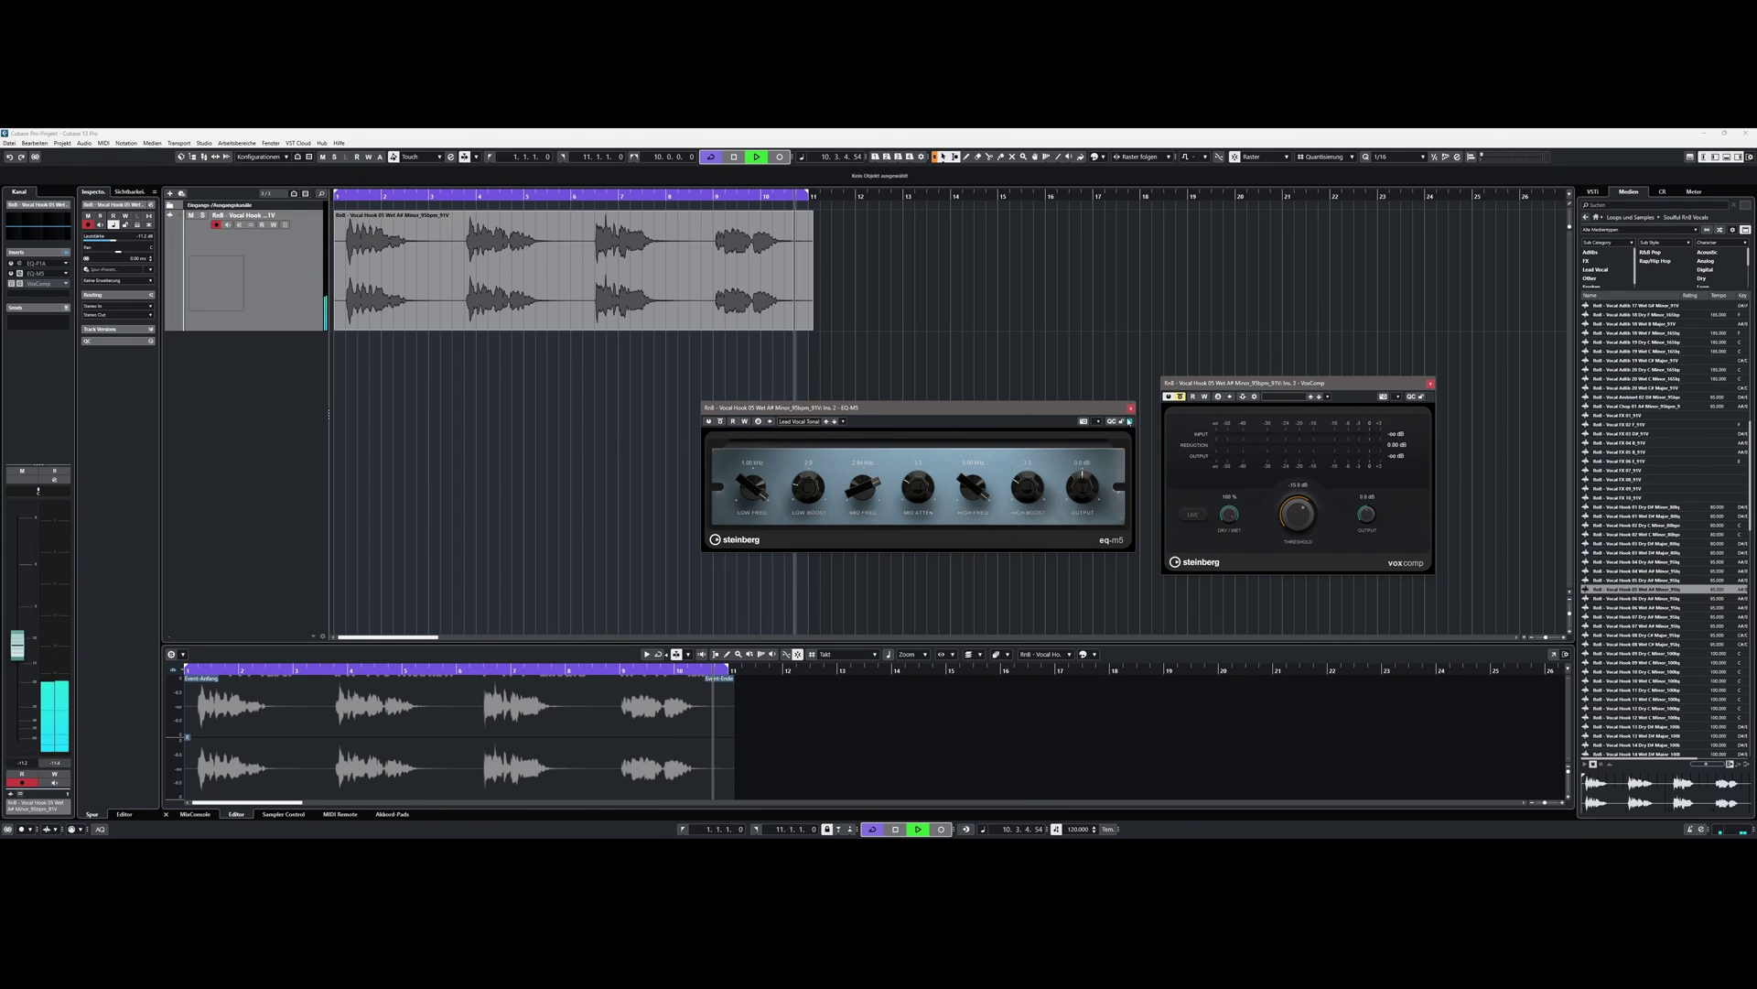
pyautogui.click(1131, 409)
# Step: Load VoxComp's Parallel Vocal preset on the vocal hook and raise its threshold
pyautogui.moveTo(1174, 384); pyautogui.dragTo(730, 383)
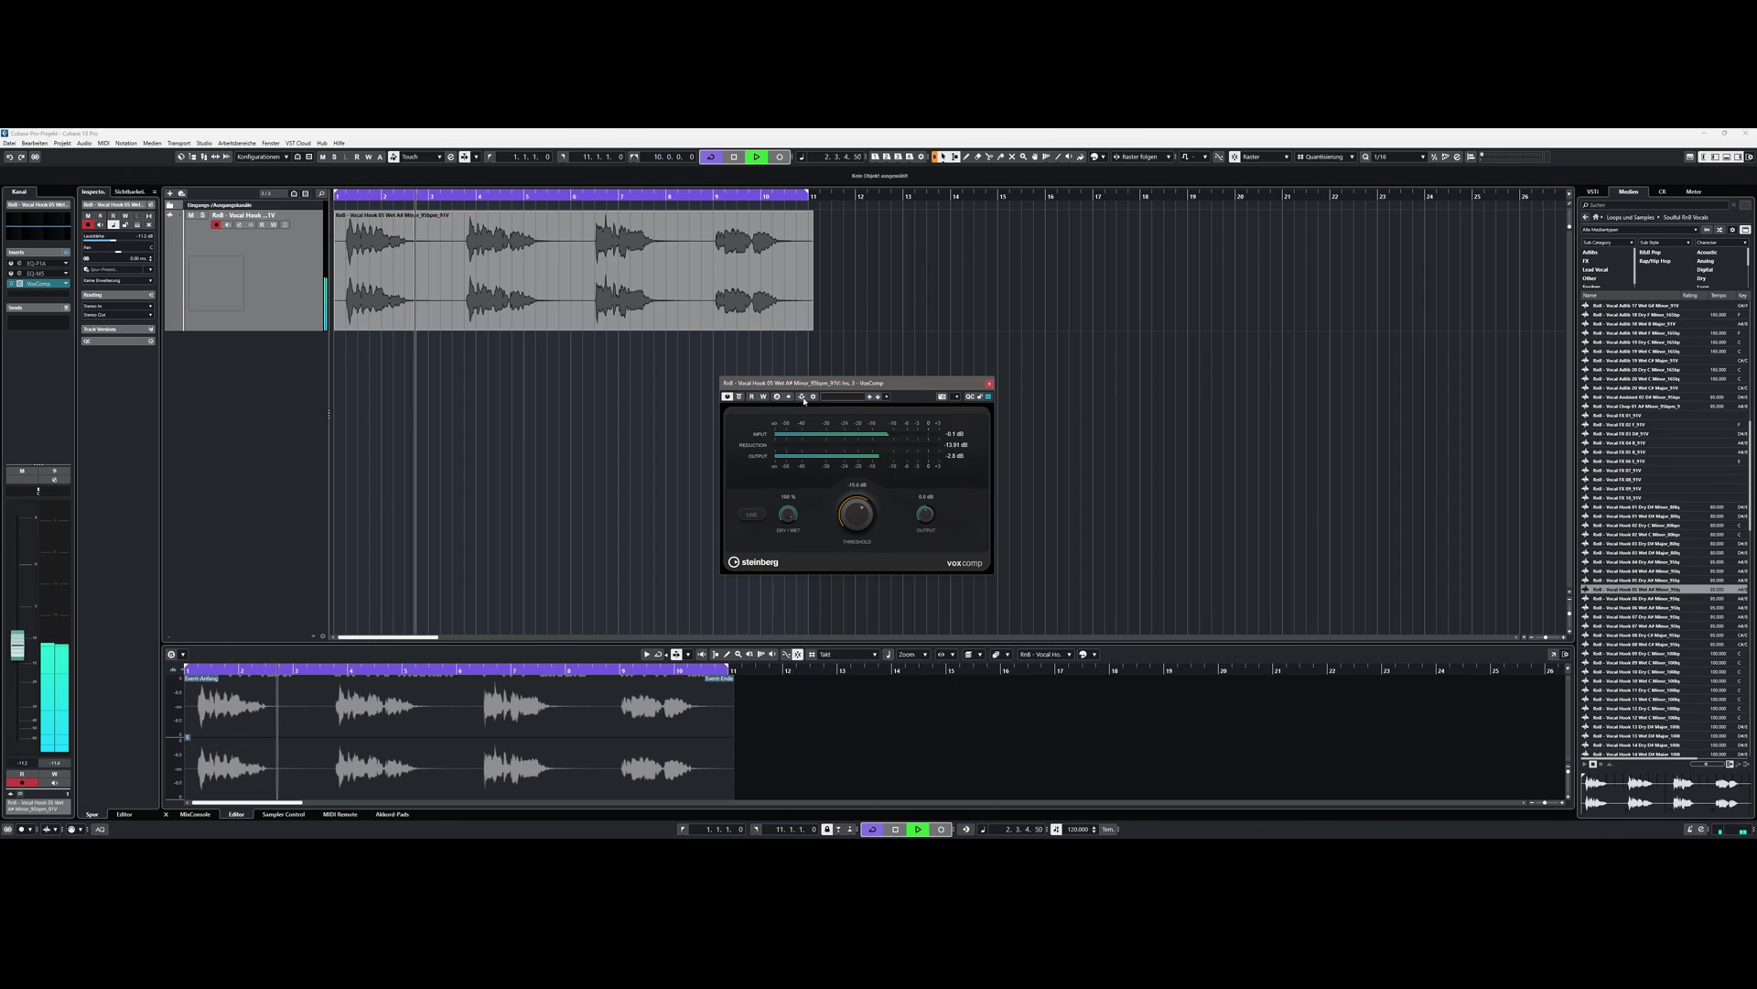
pyautogui.click(841, 398)
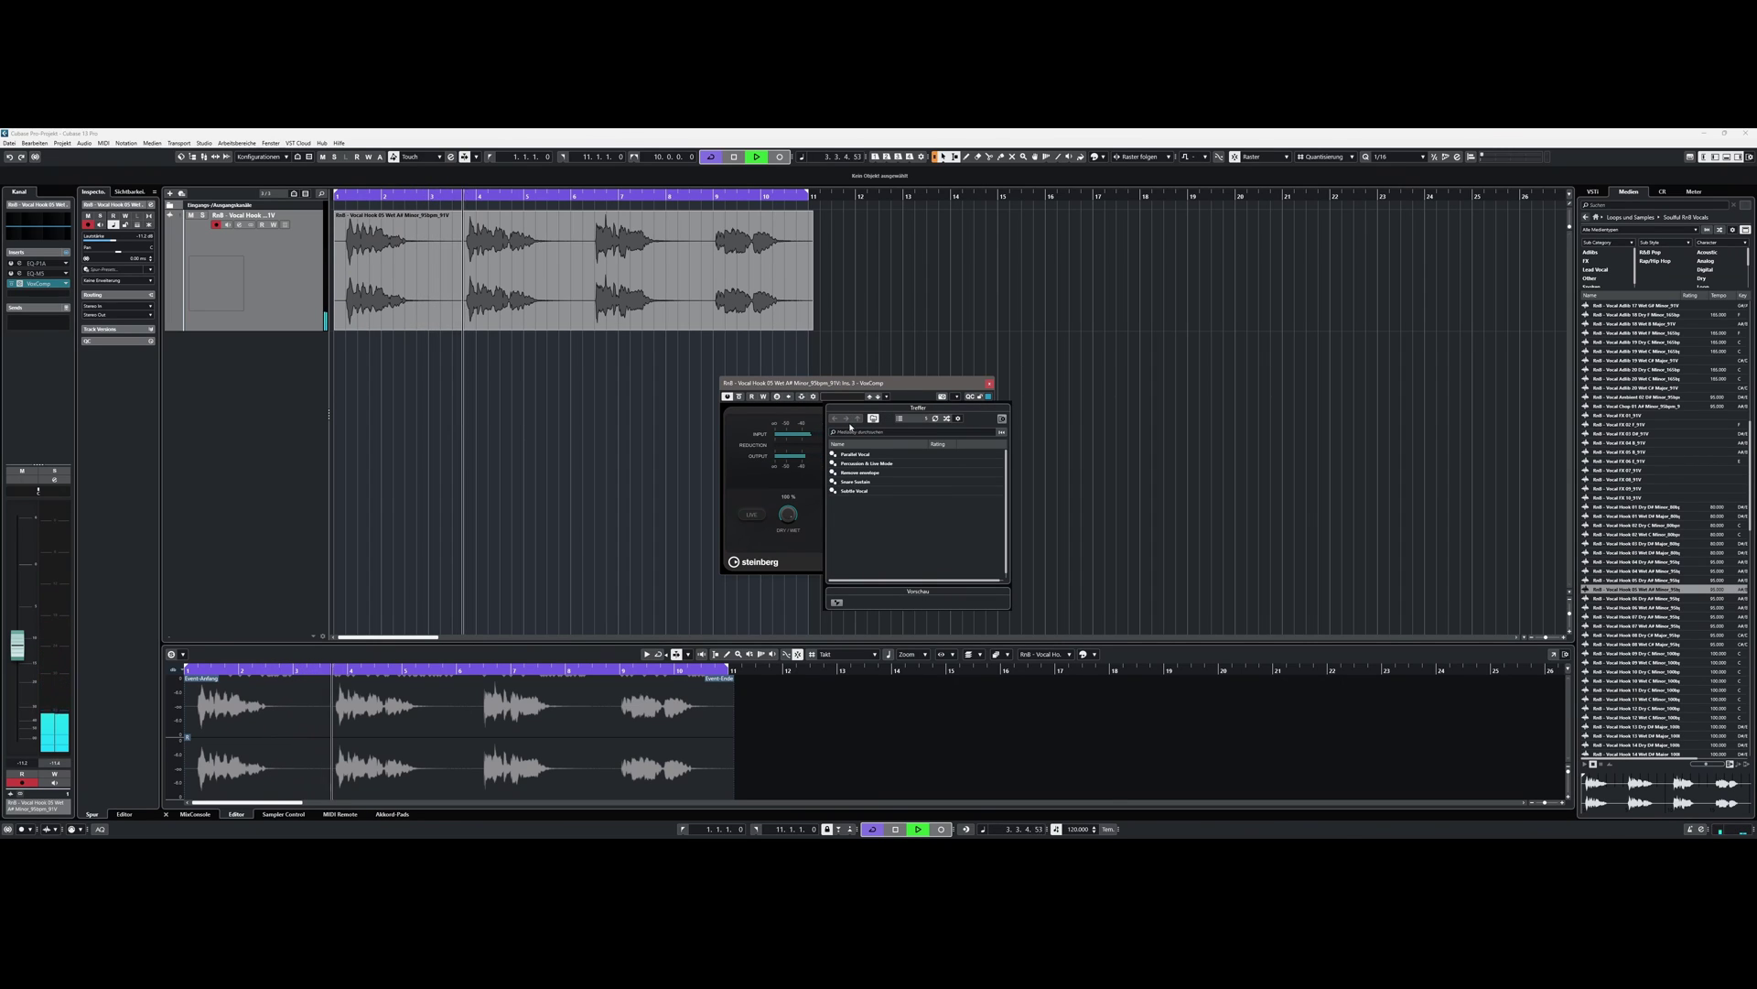
pyautogui.click(854, 455)
pyautogui.doubleClick(854, 454)
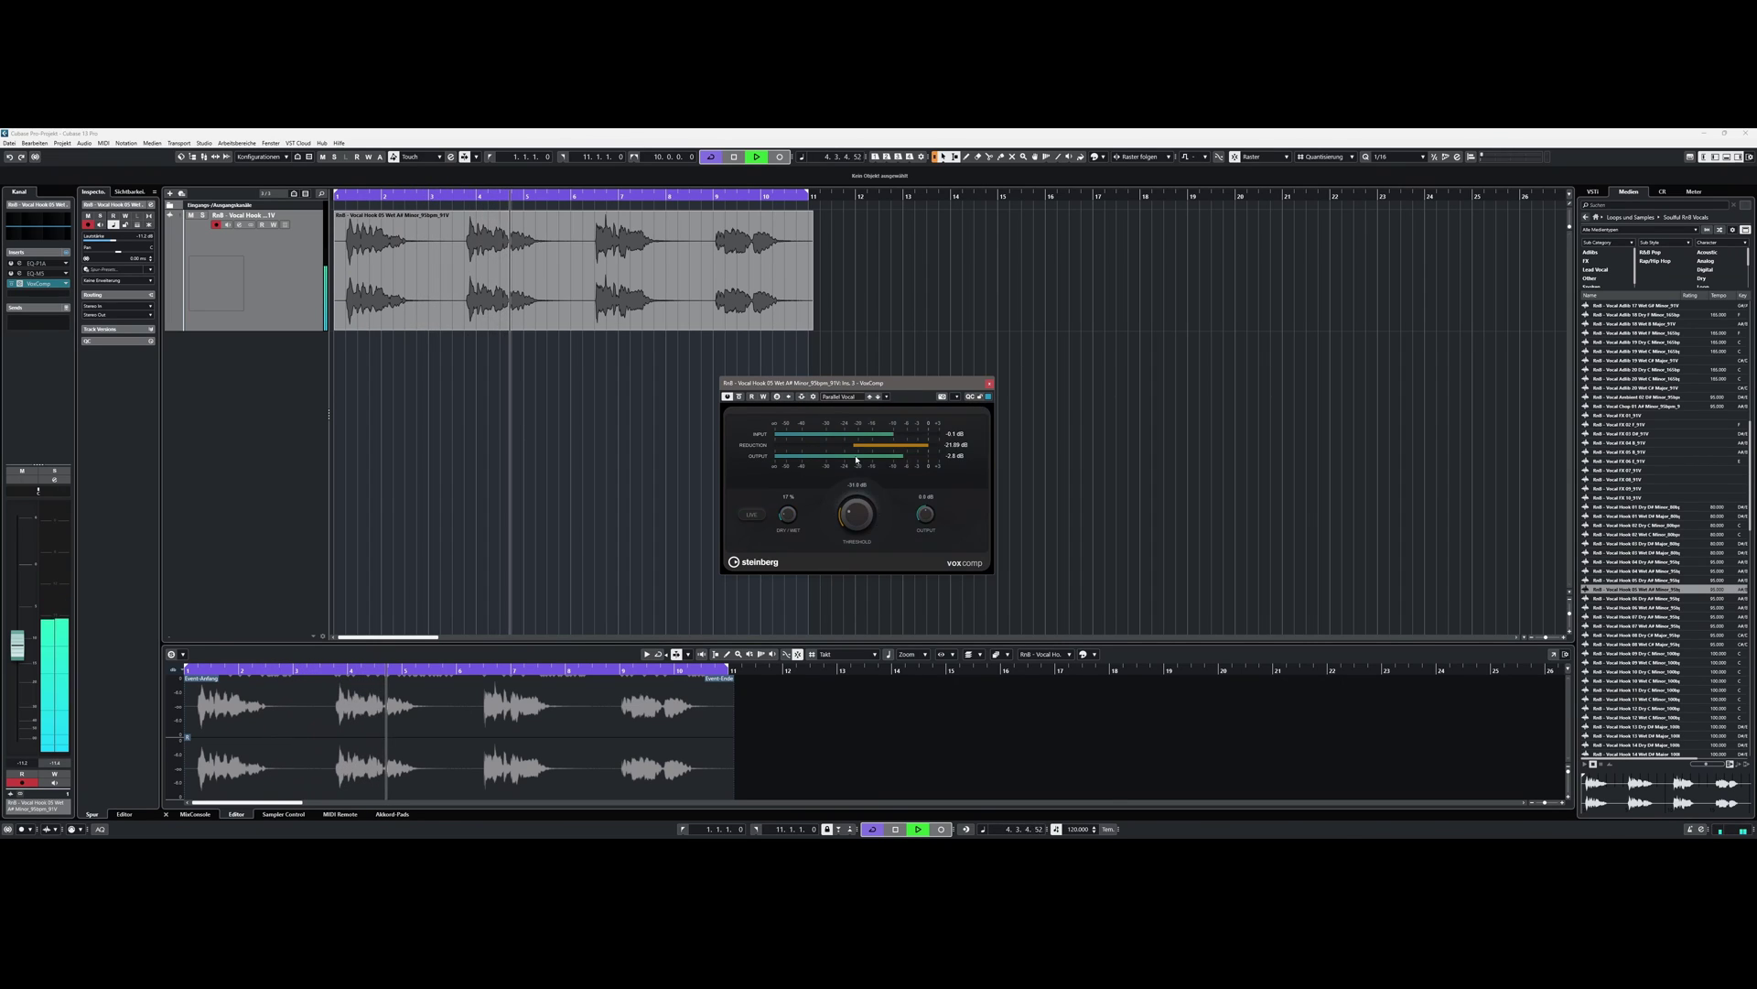
pyautogui.scroll(3, 857, 516)
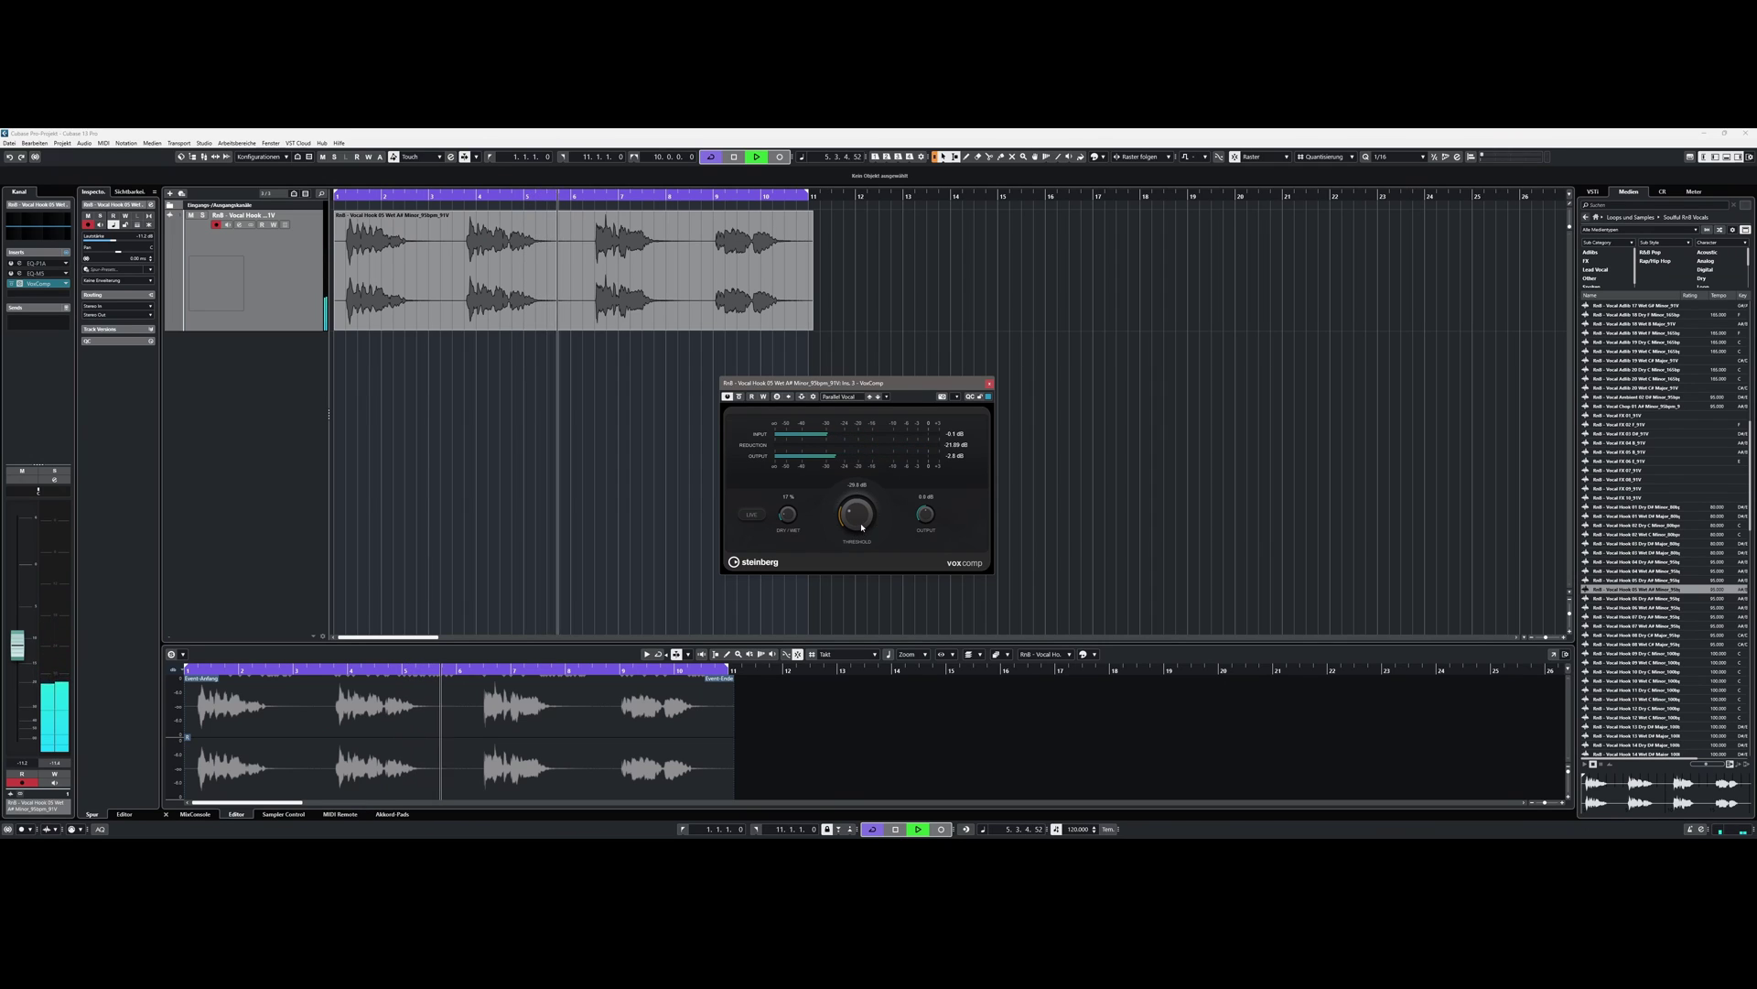
pyautogui.scroll(3, 863, 518)
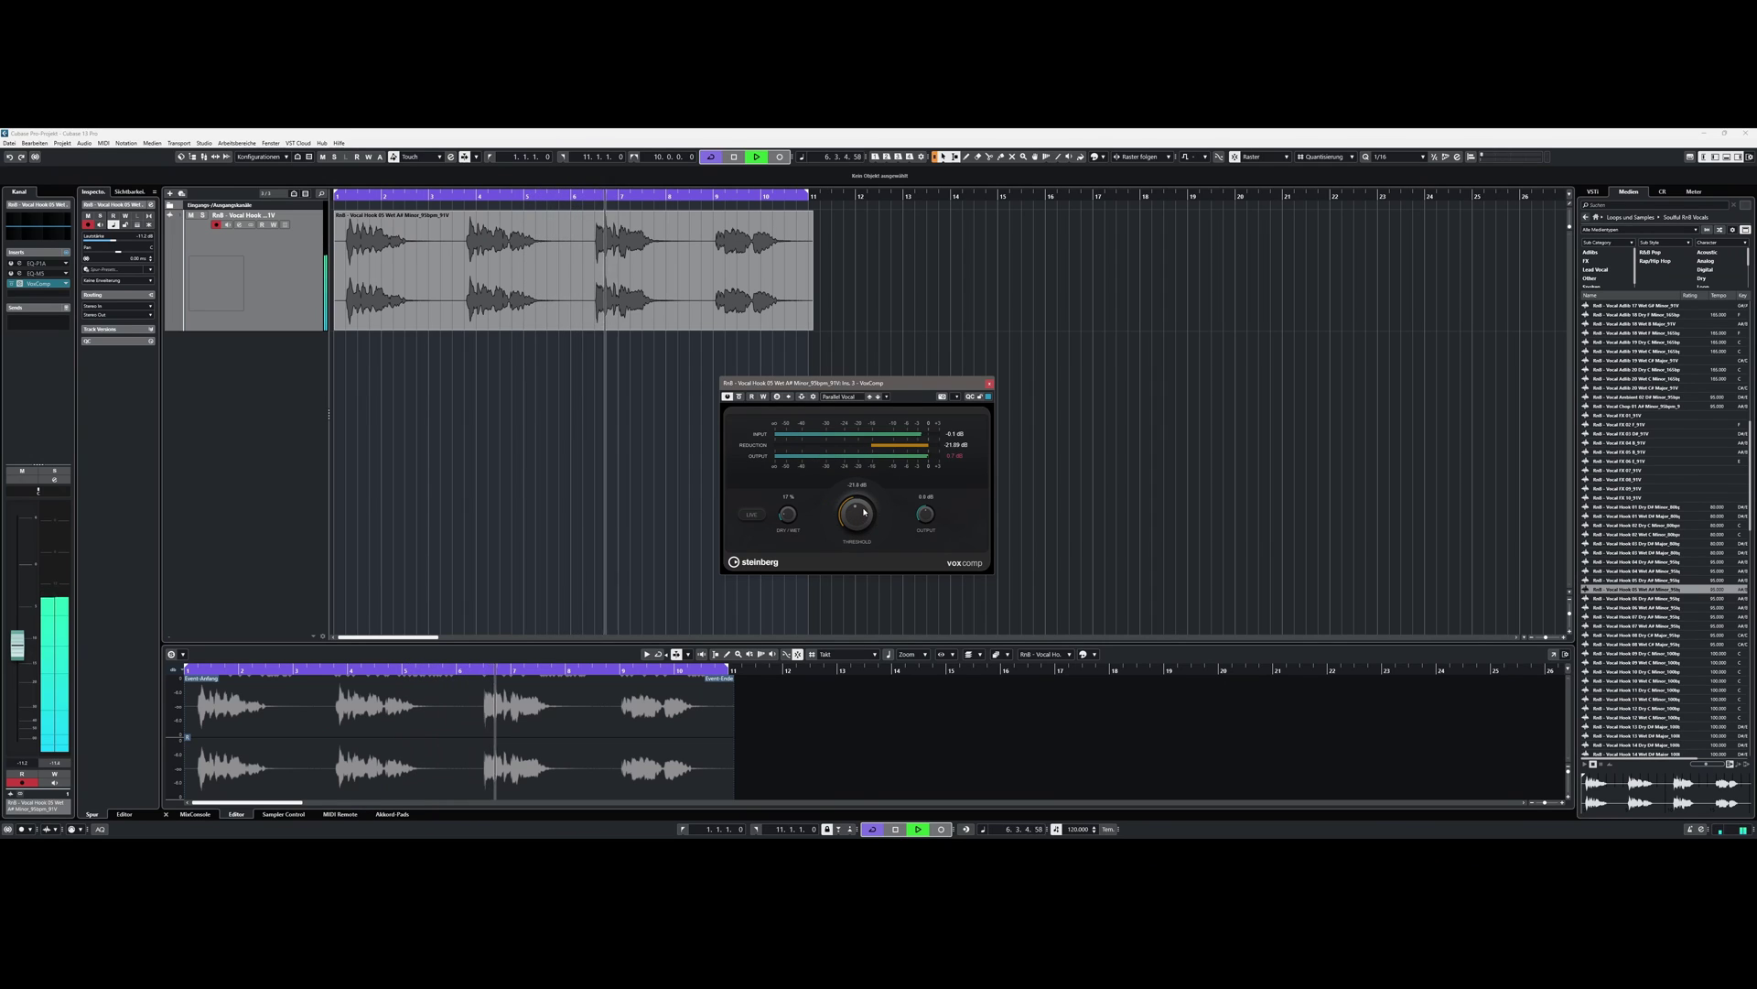
# Step: Audition VoxComp on the vocal hook by varying its threshold and raising its dry/wet mix
pyautogui.scroll(3, 863, 505)
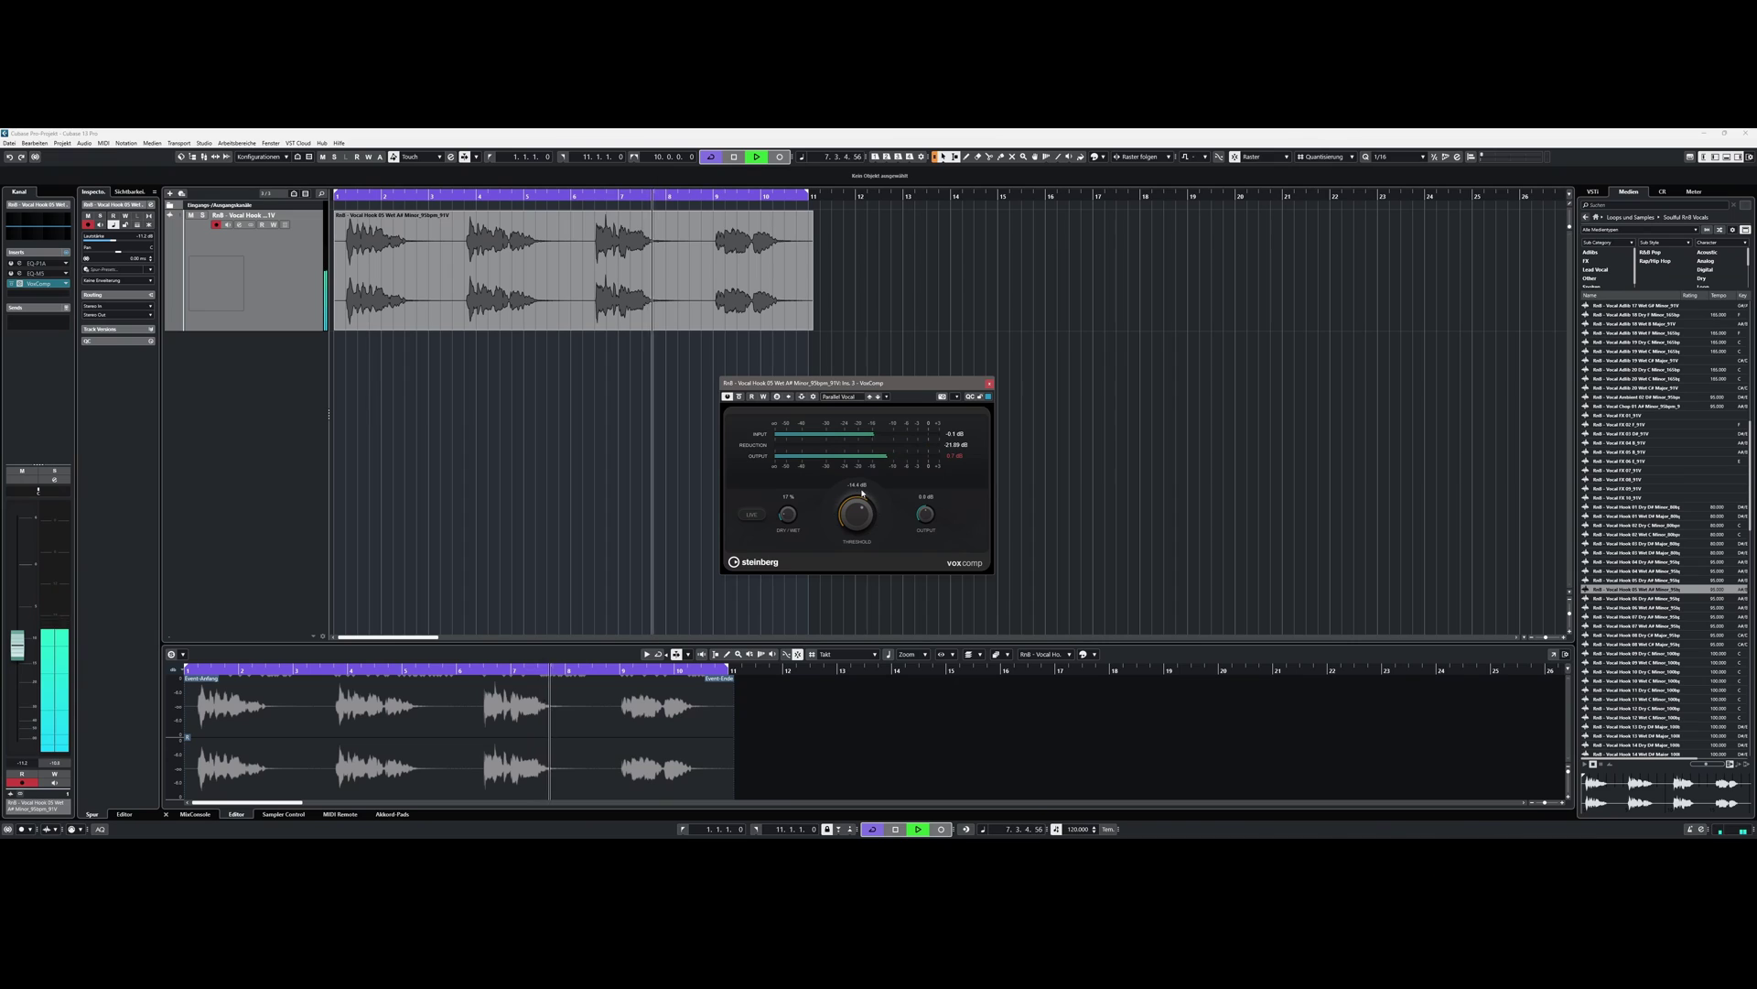
pyautogui.moveTo(863, 502); pyautogui.dragTo(866, 537)
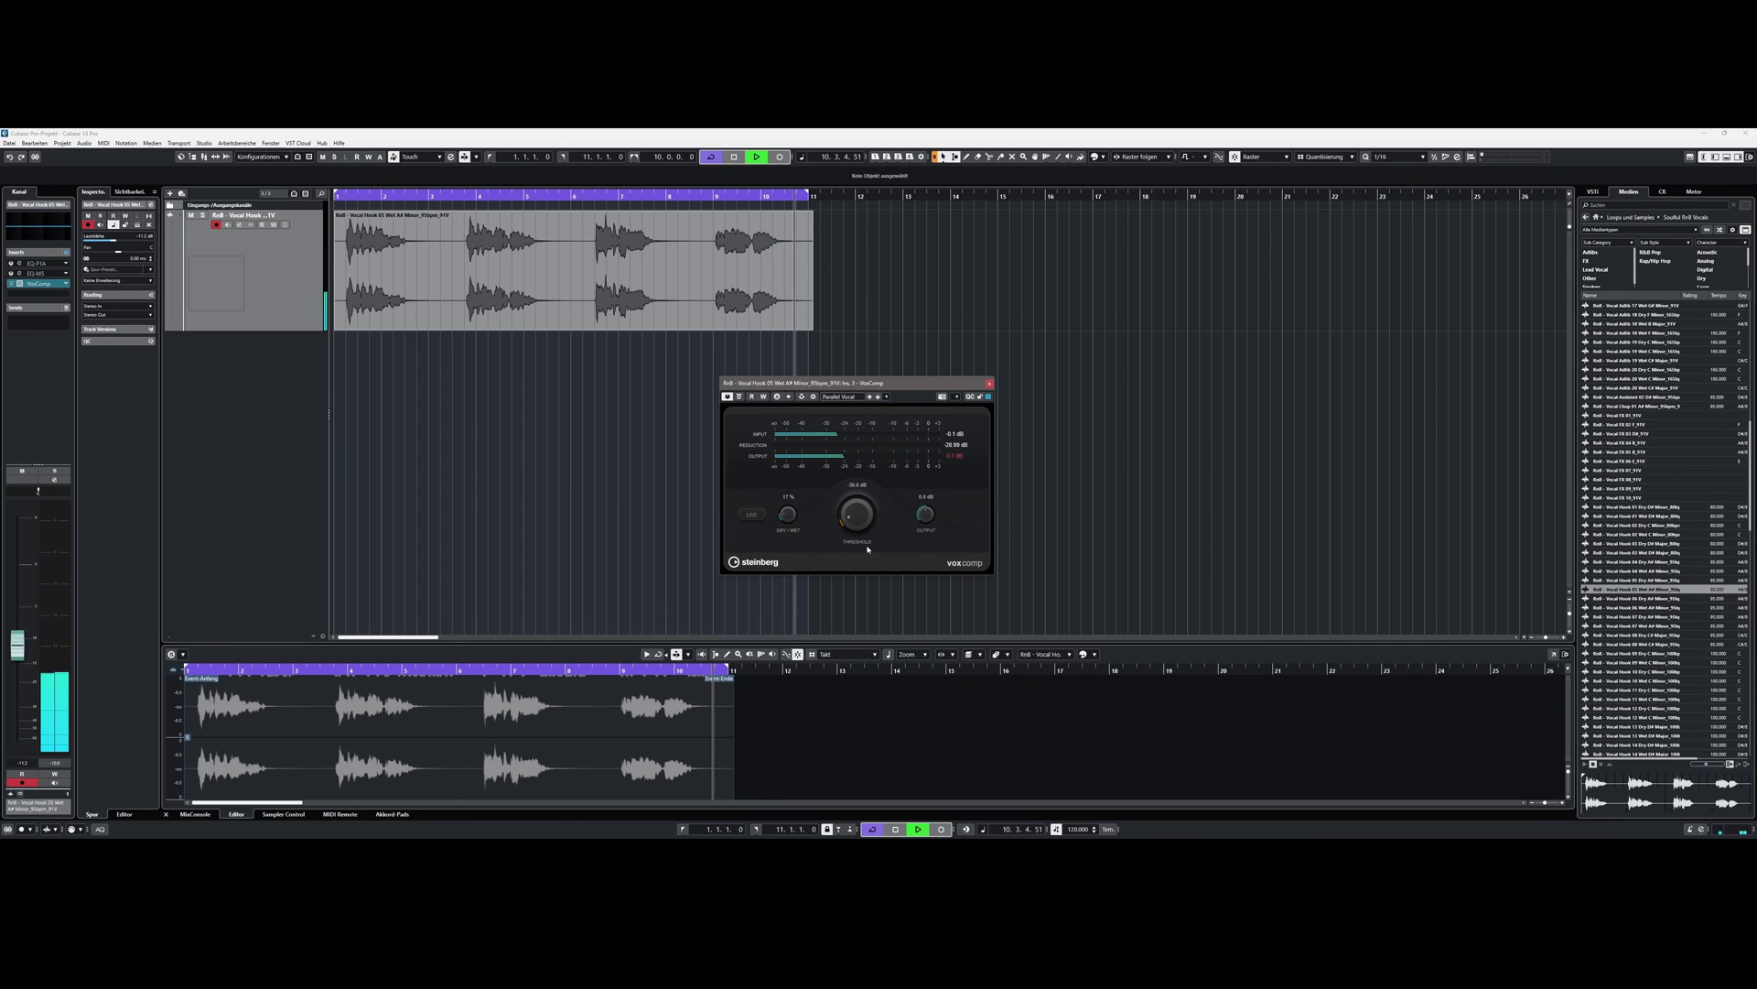
pyautogui.moveTo(868, 550); pyautogui.dragTo(869, 553)
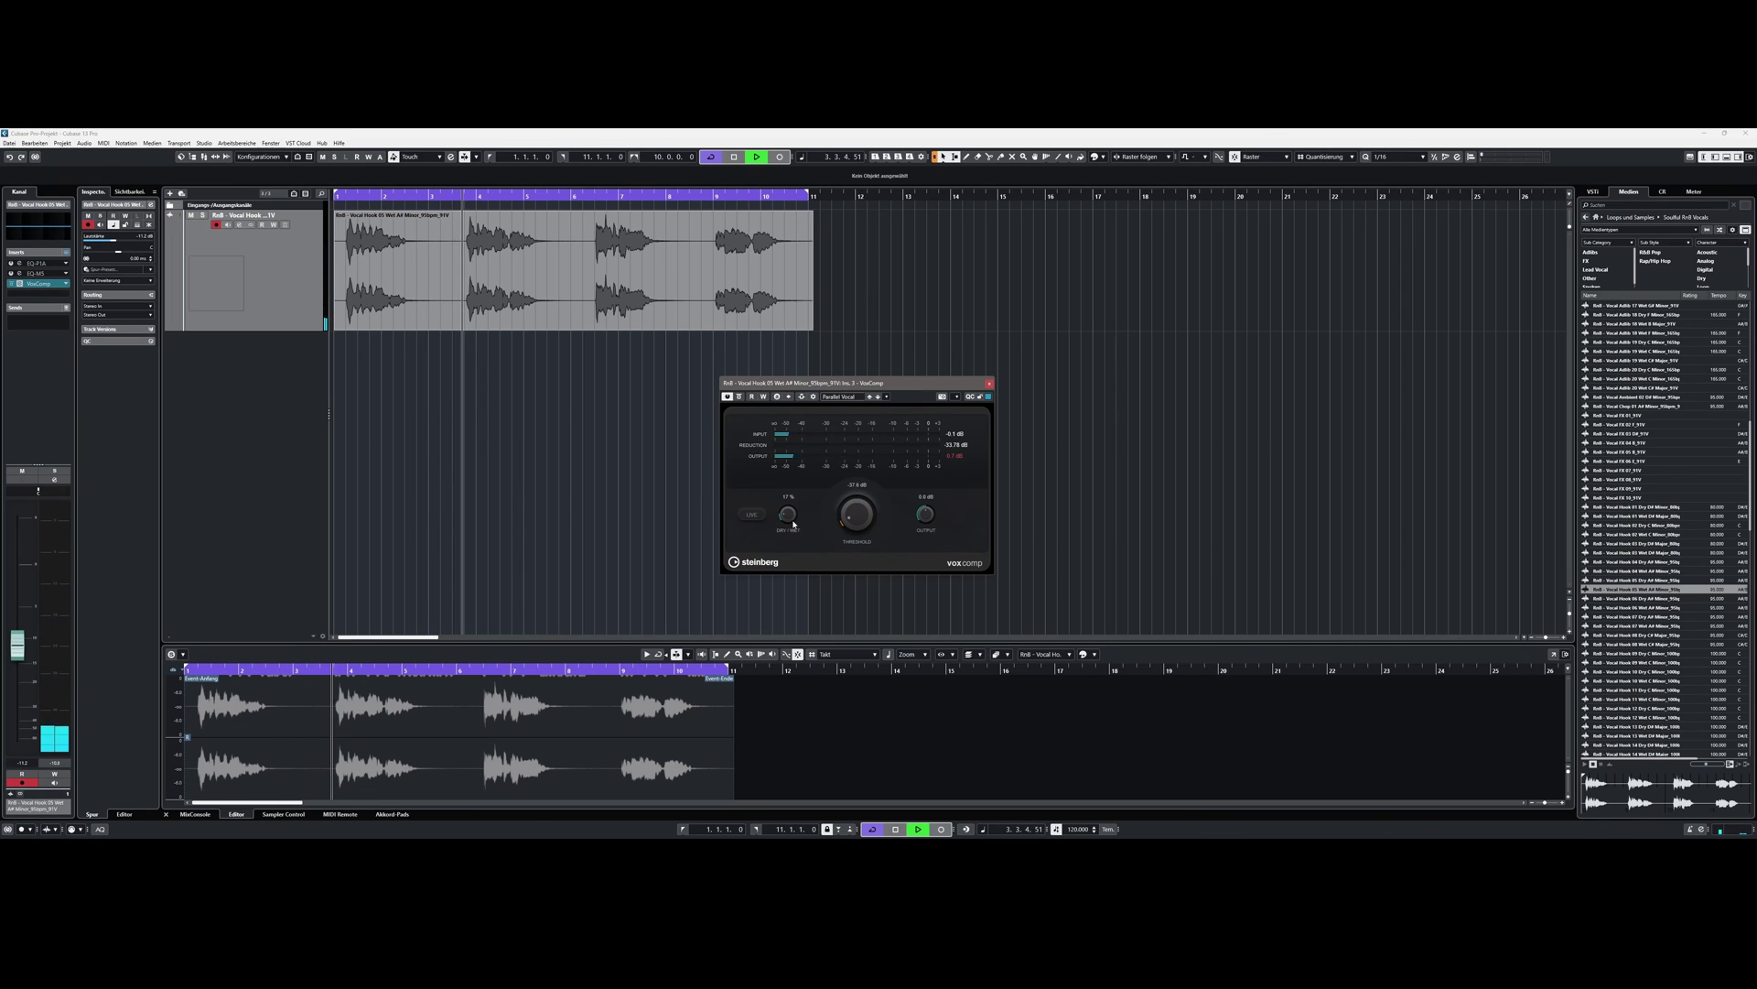
pyautogui.moveTo(789, 496); pyautogui.dragTo(790, 457)
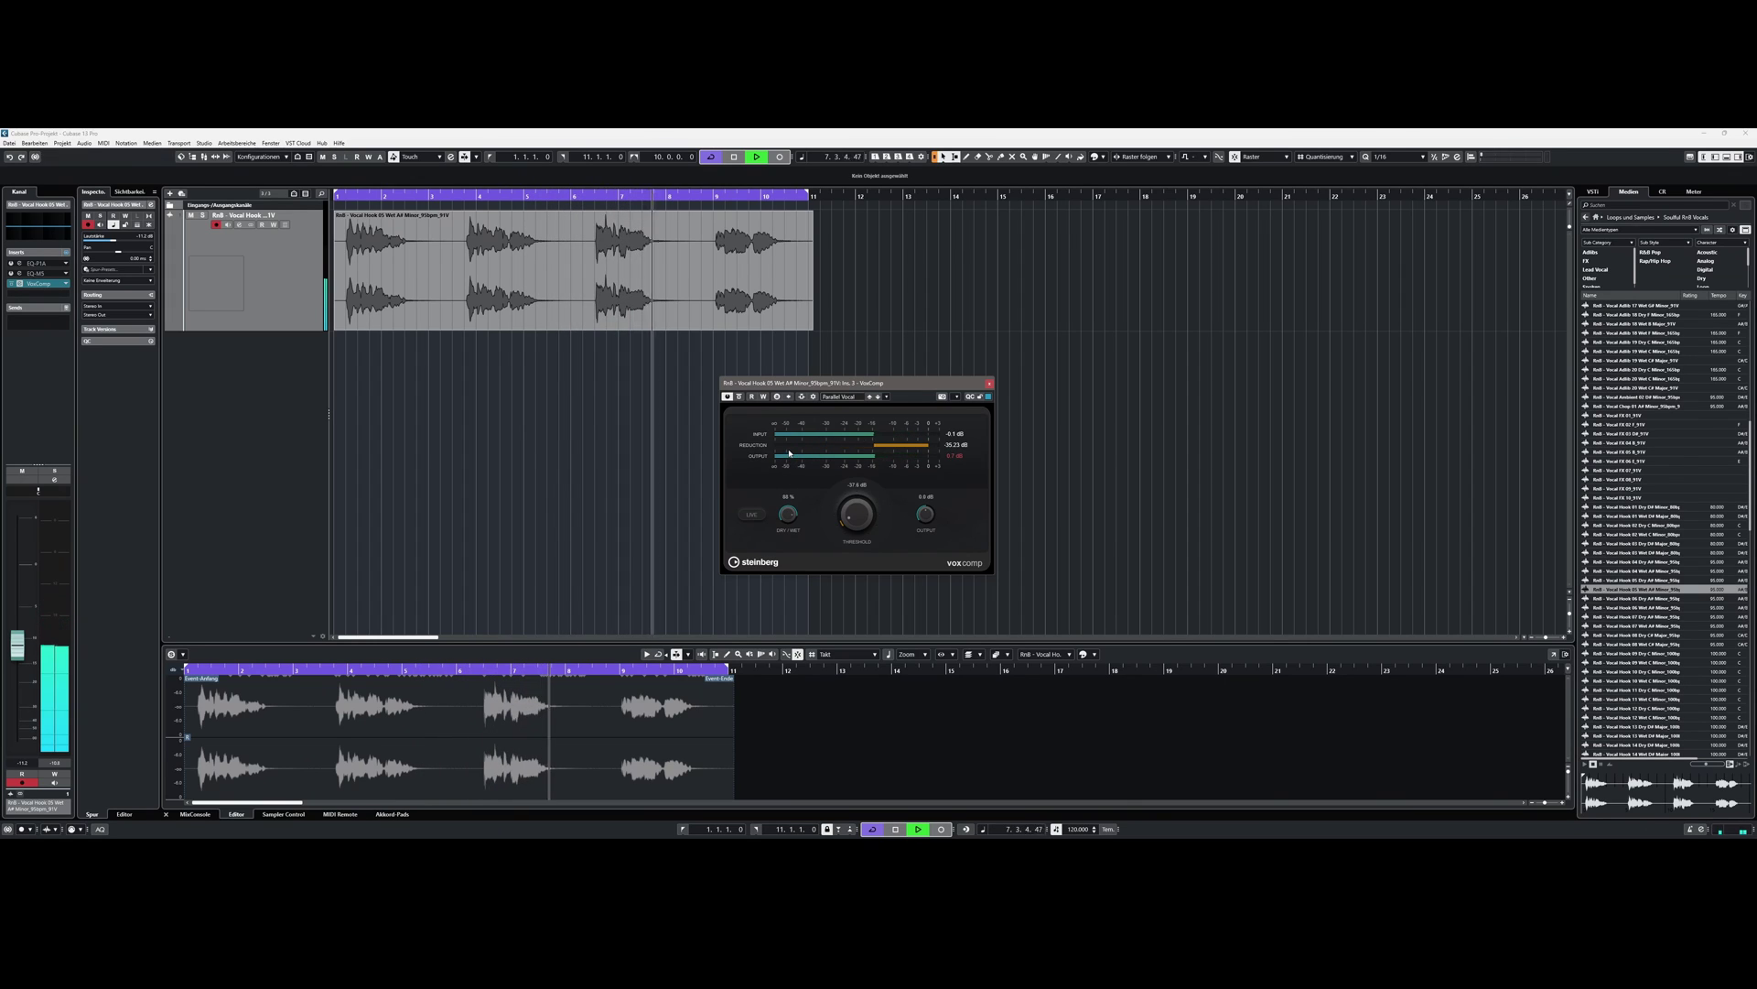
pyautogui.moveTo(789, 455); pyautogui.dragTo(792, 462)
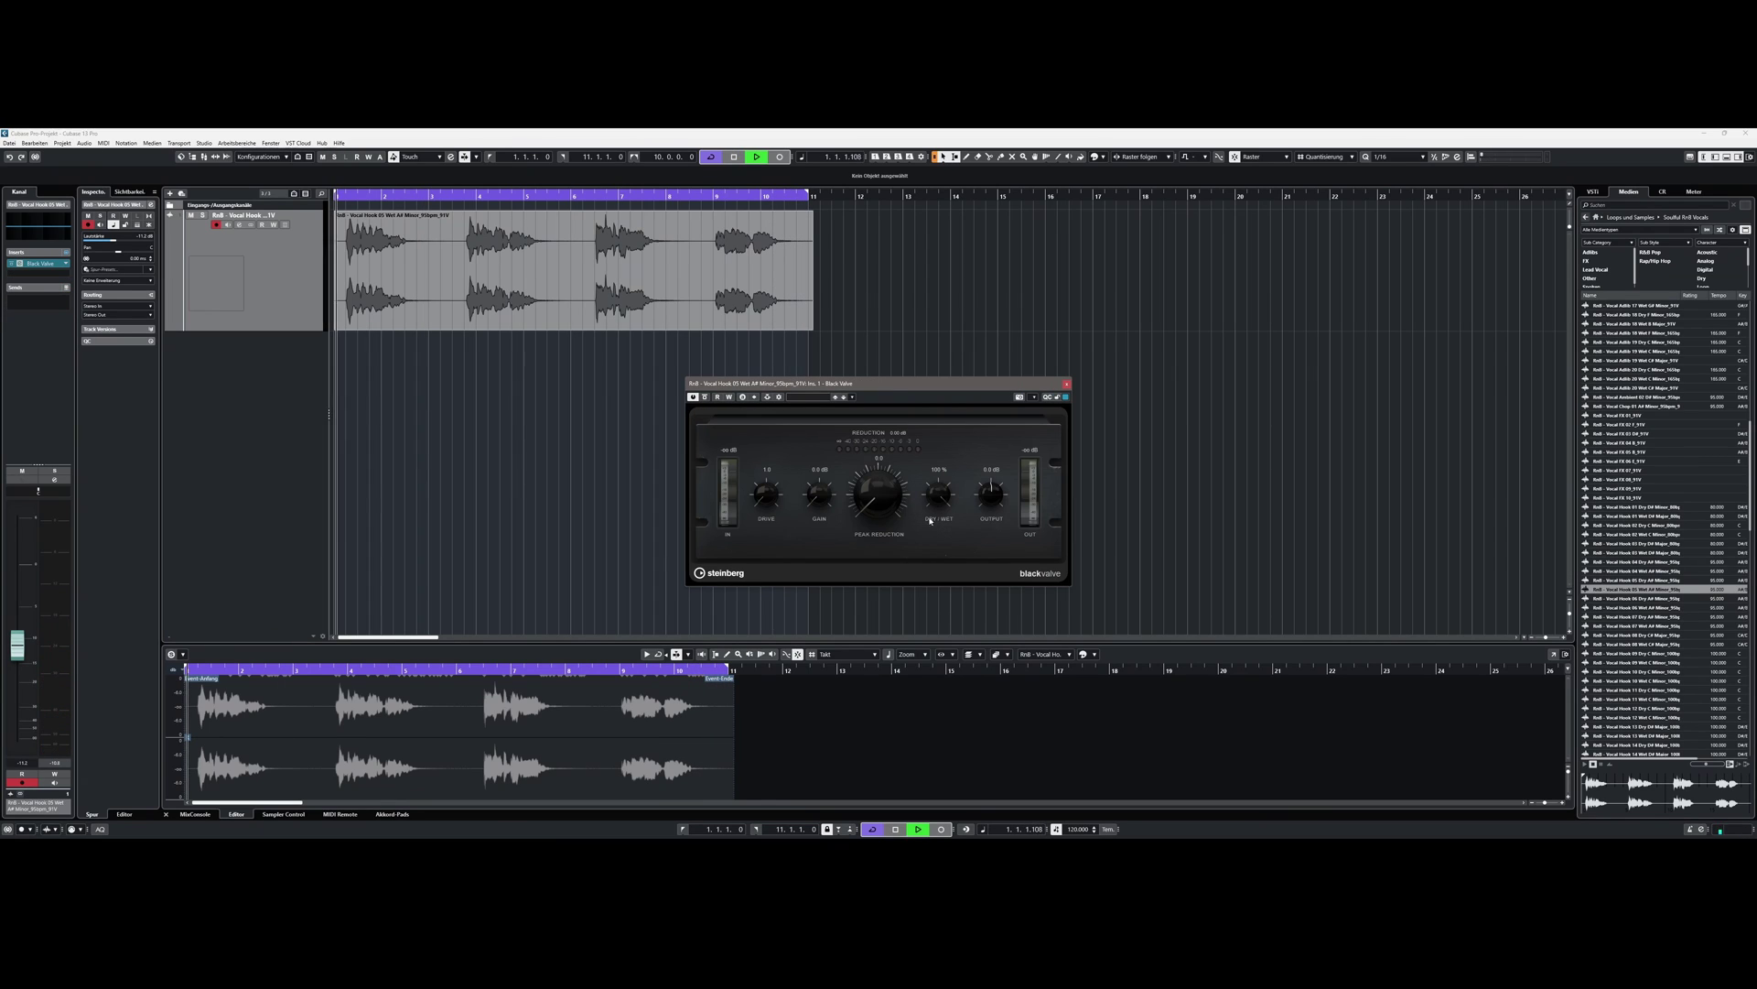
# Step: Raise Black Valve's peak reduction while the vocal hook plays and load its Lead Vocal (Parallel) preset
pyautogui.press('space')
pyautogui.moveTo(877, 500); pyautogui.dragTo(888, 442)
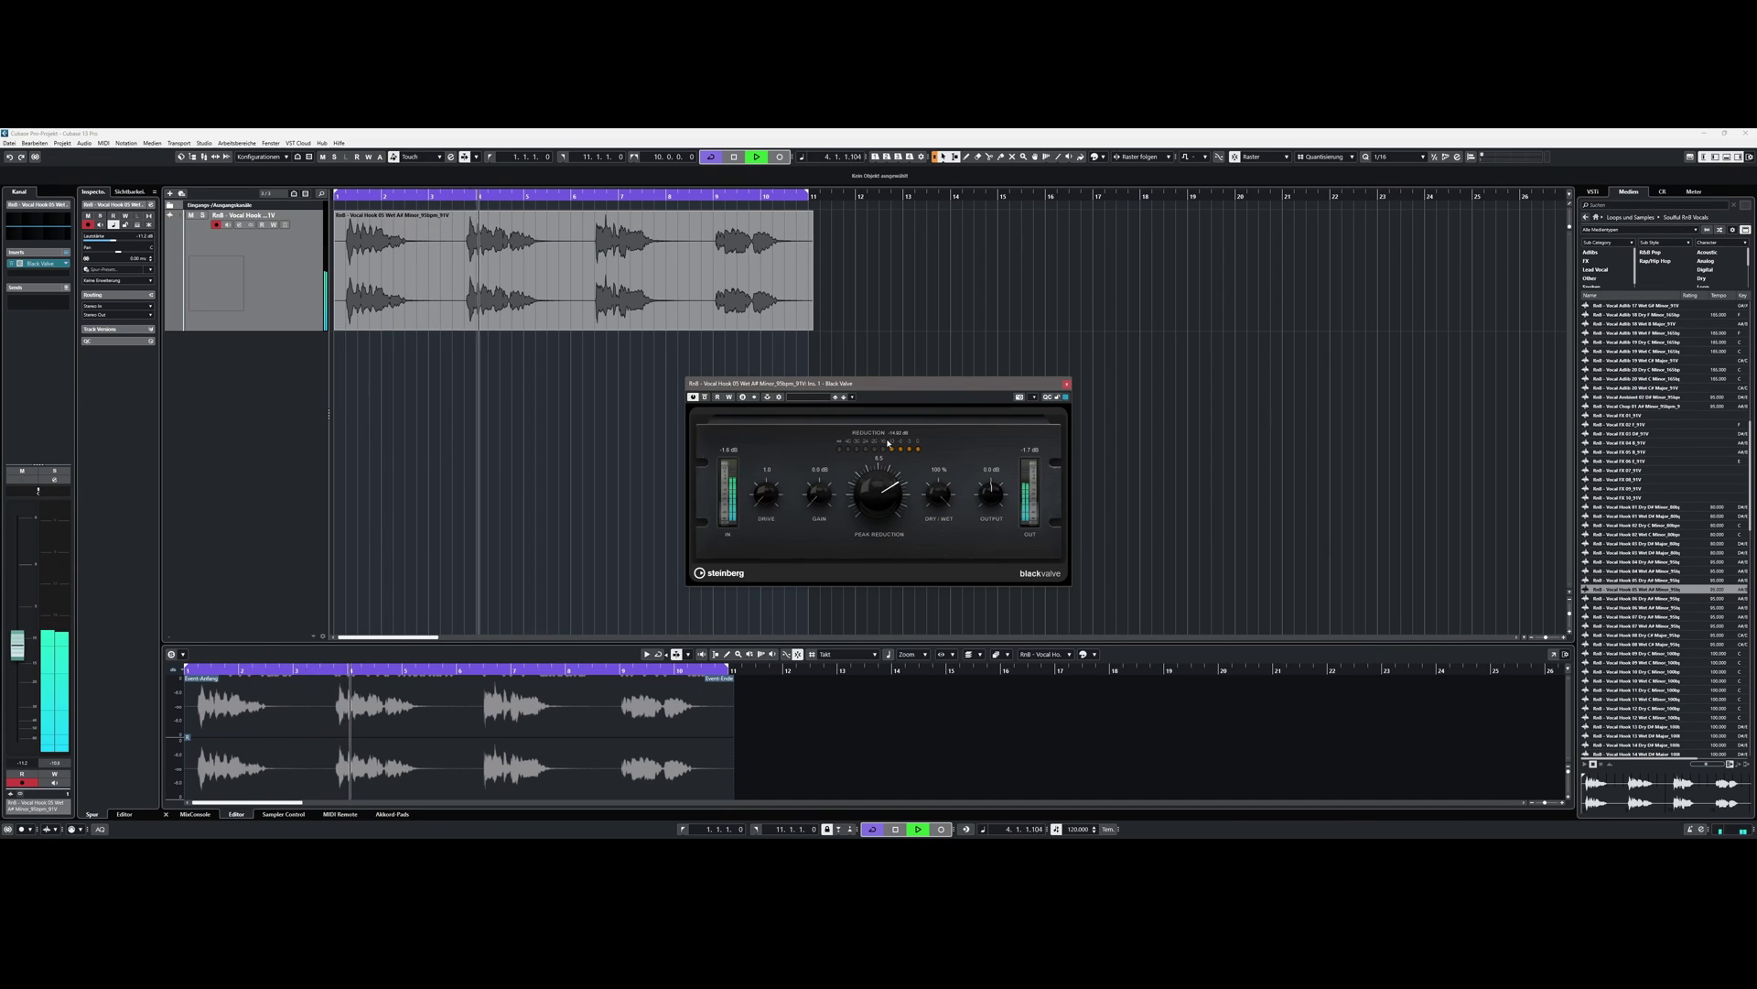
pyautogui.click(821, 398)
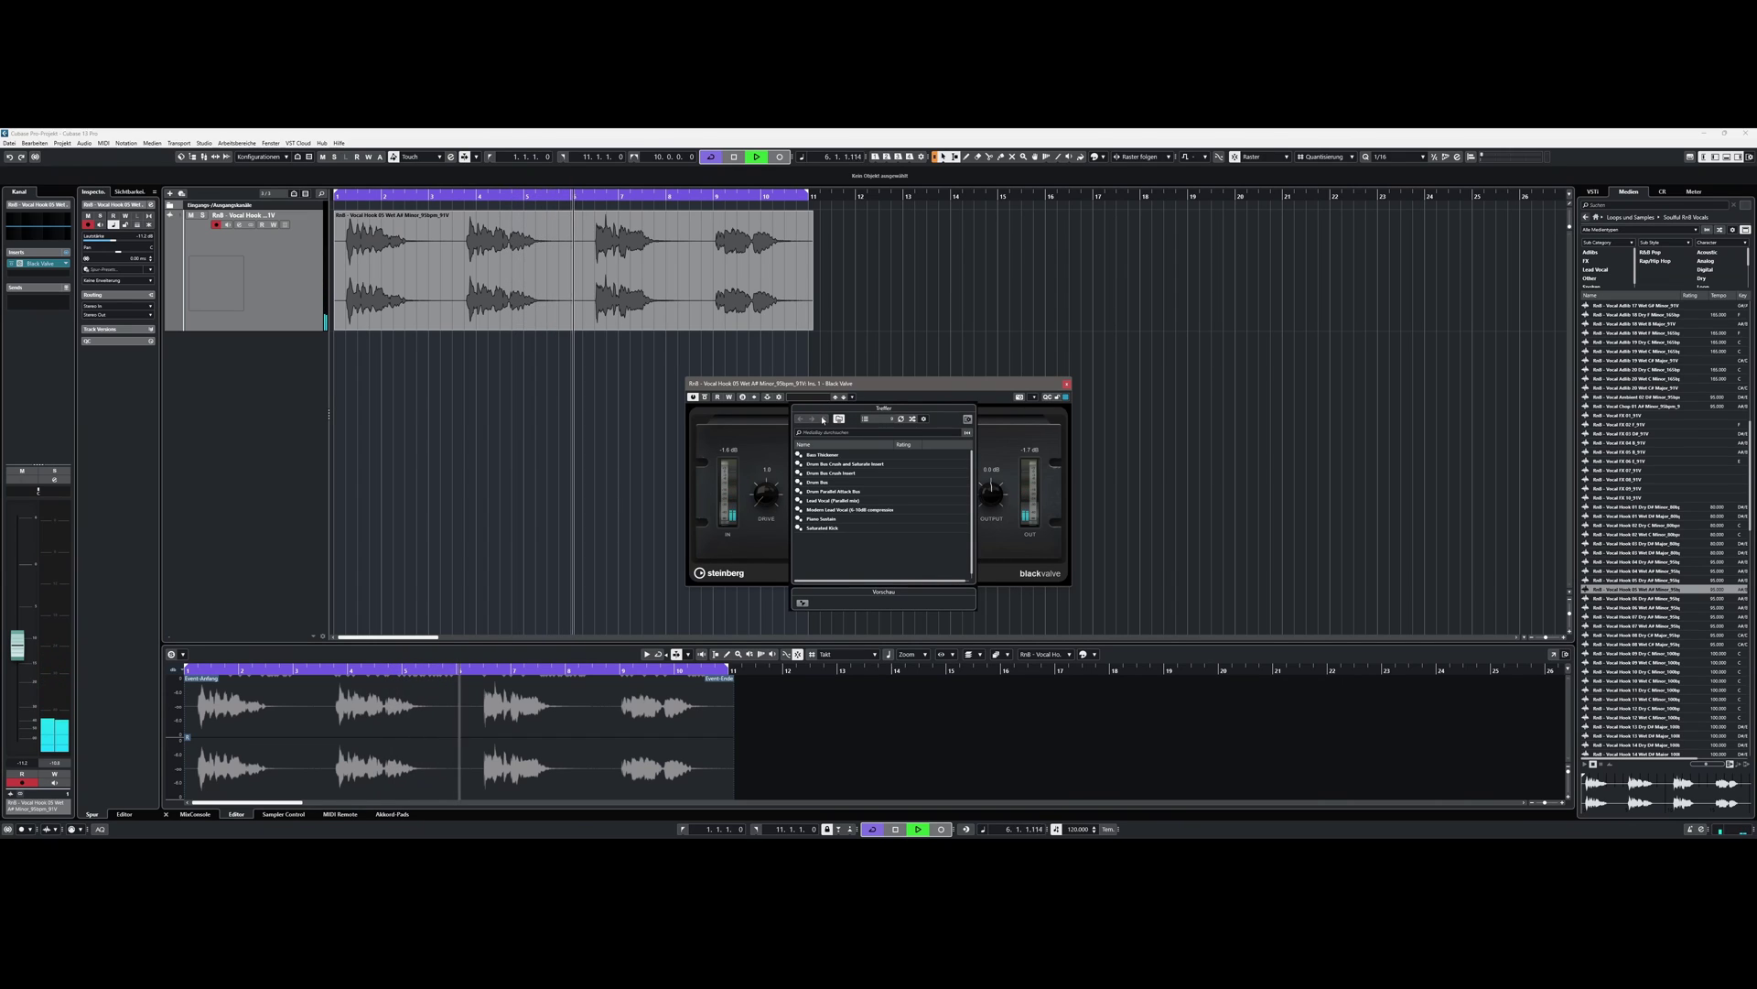
pyautogui.doubleClick(834, 501)
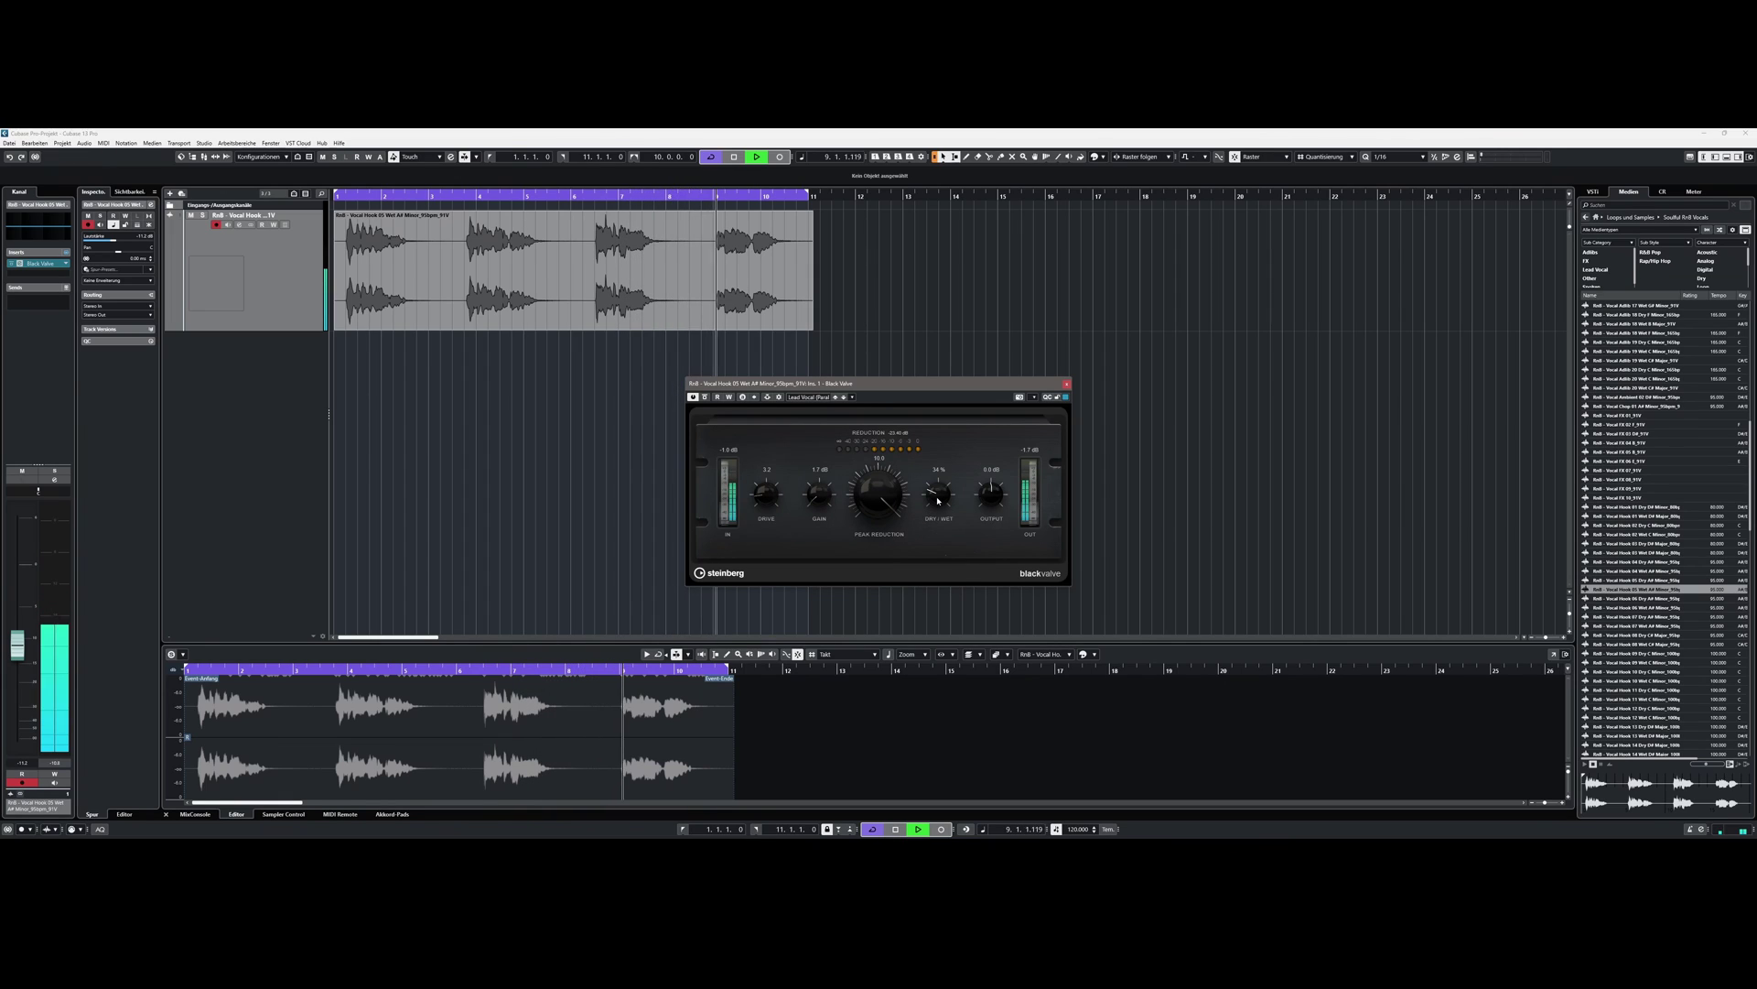
# Step: Raise Black Valve's dry/wet mix and drive on the vocal hook, and close its window
pyautogui.scroll(1, 940, 500)
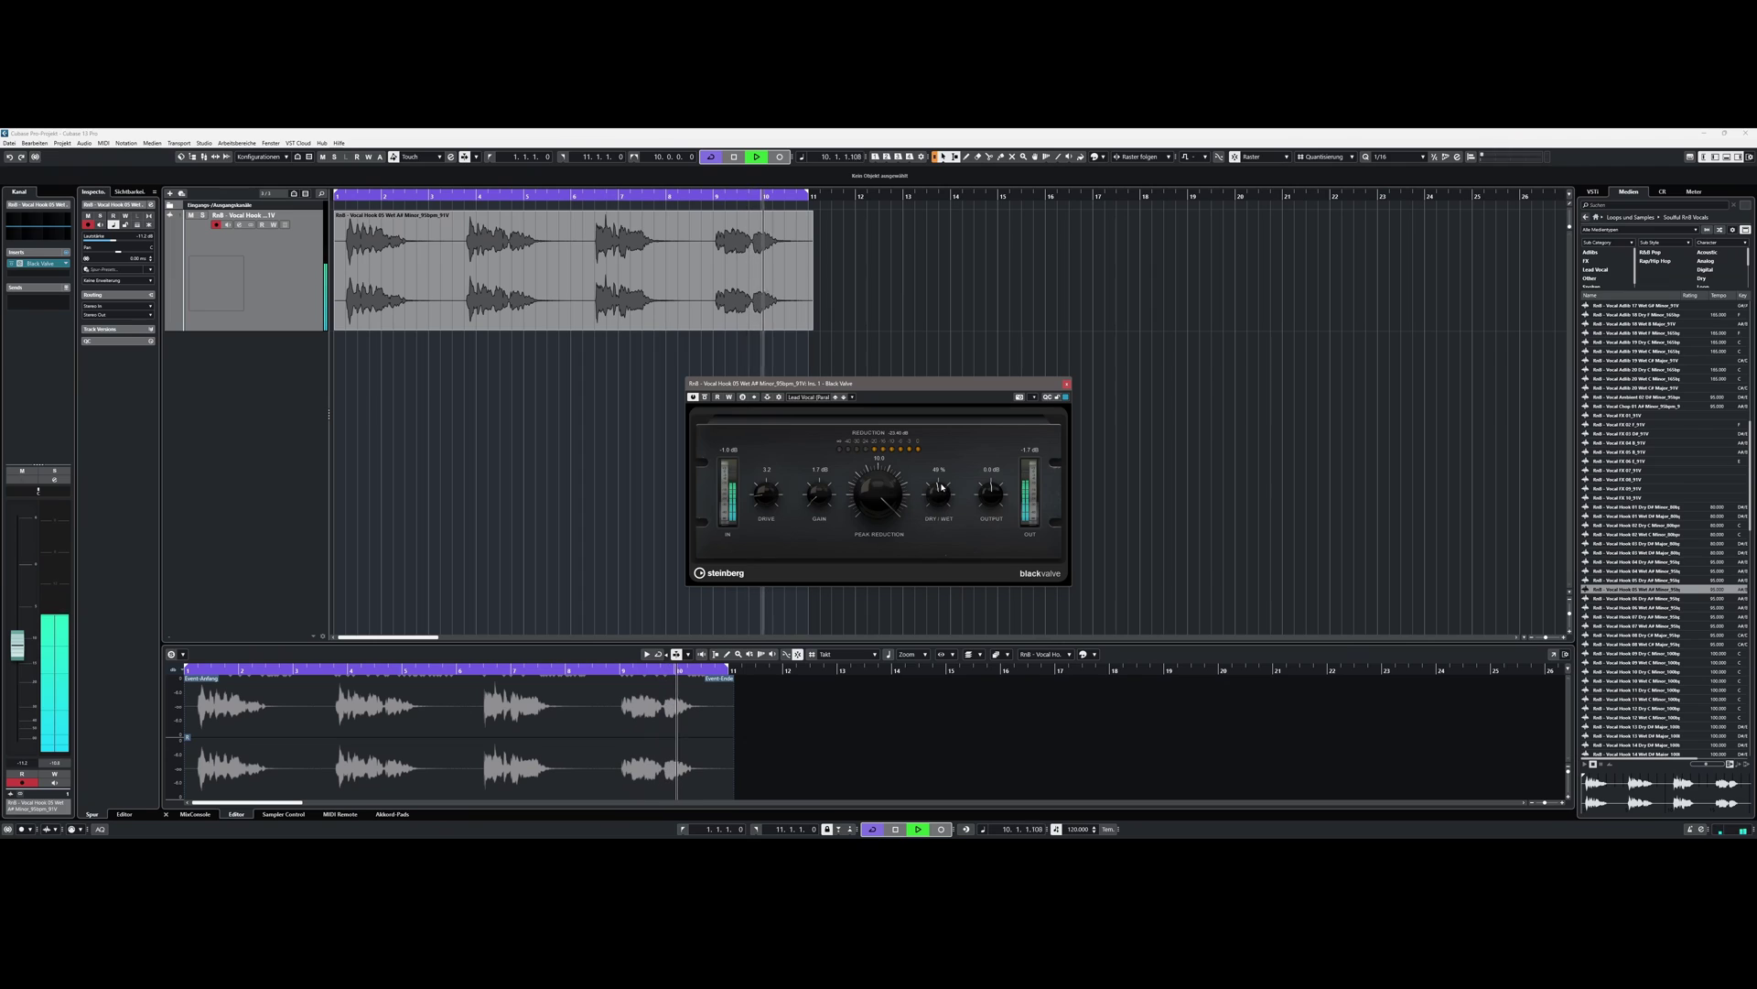
pyautogui.moveTo(770, 500); pyautogui.dragTo(768, 468)
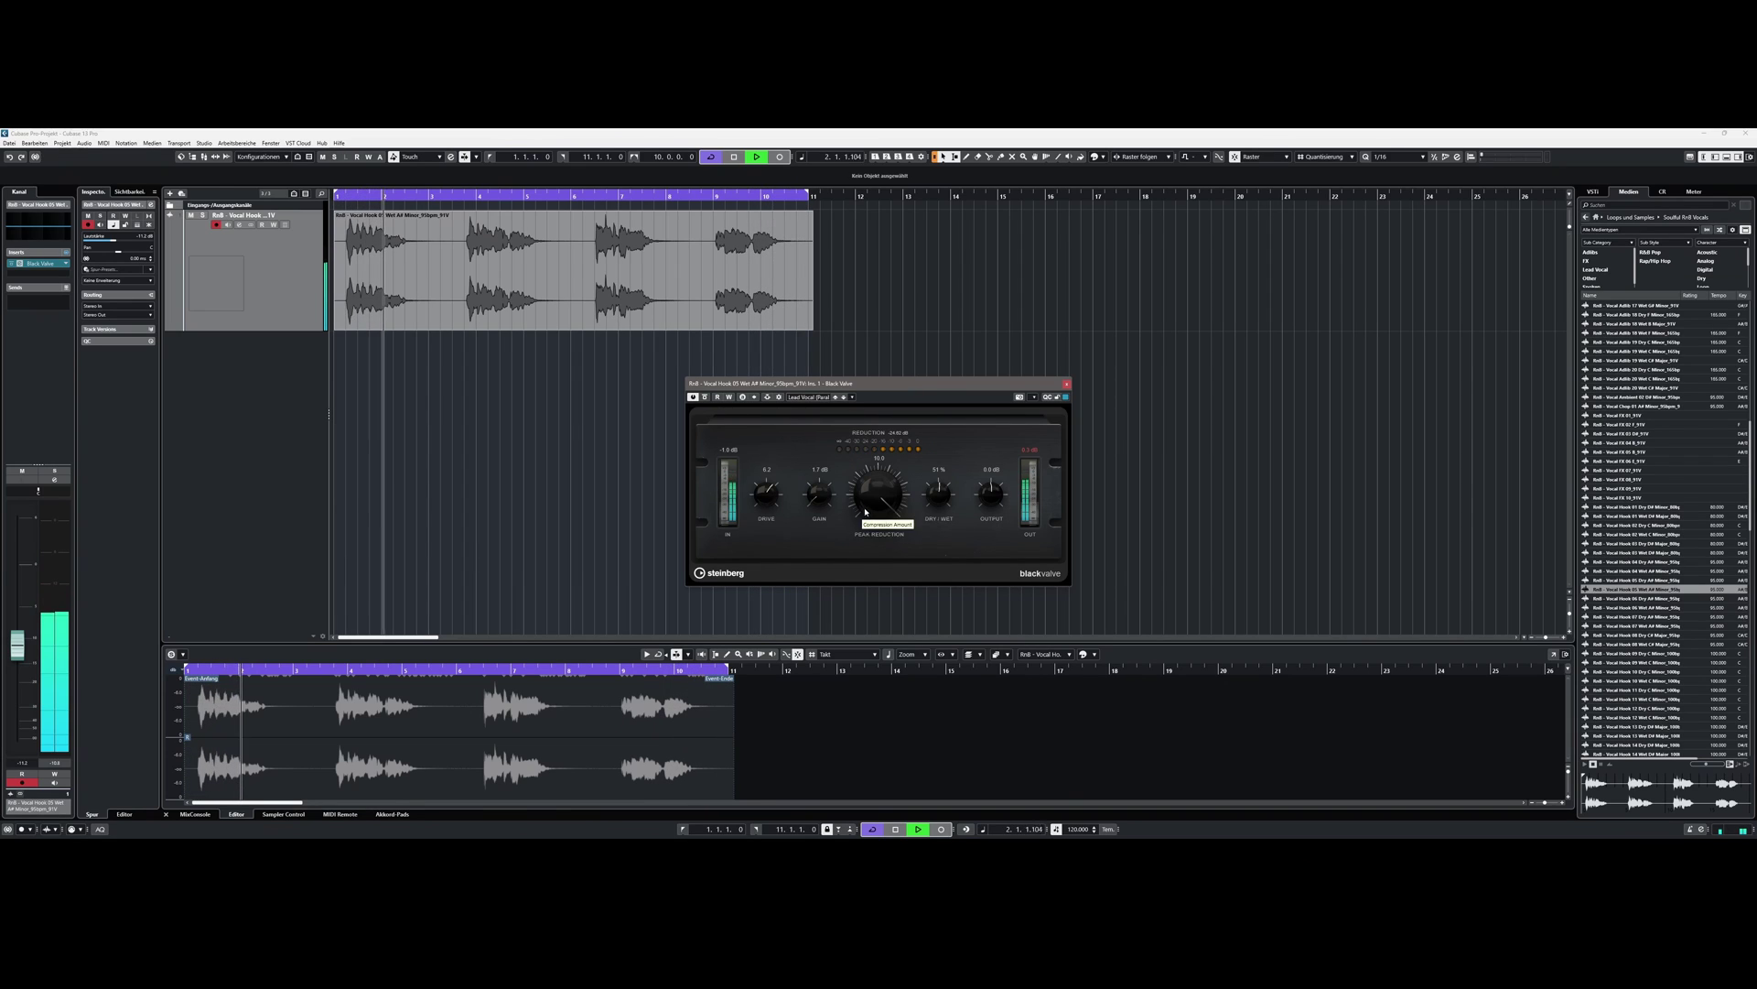
pyautogui.click(1066, 384)
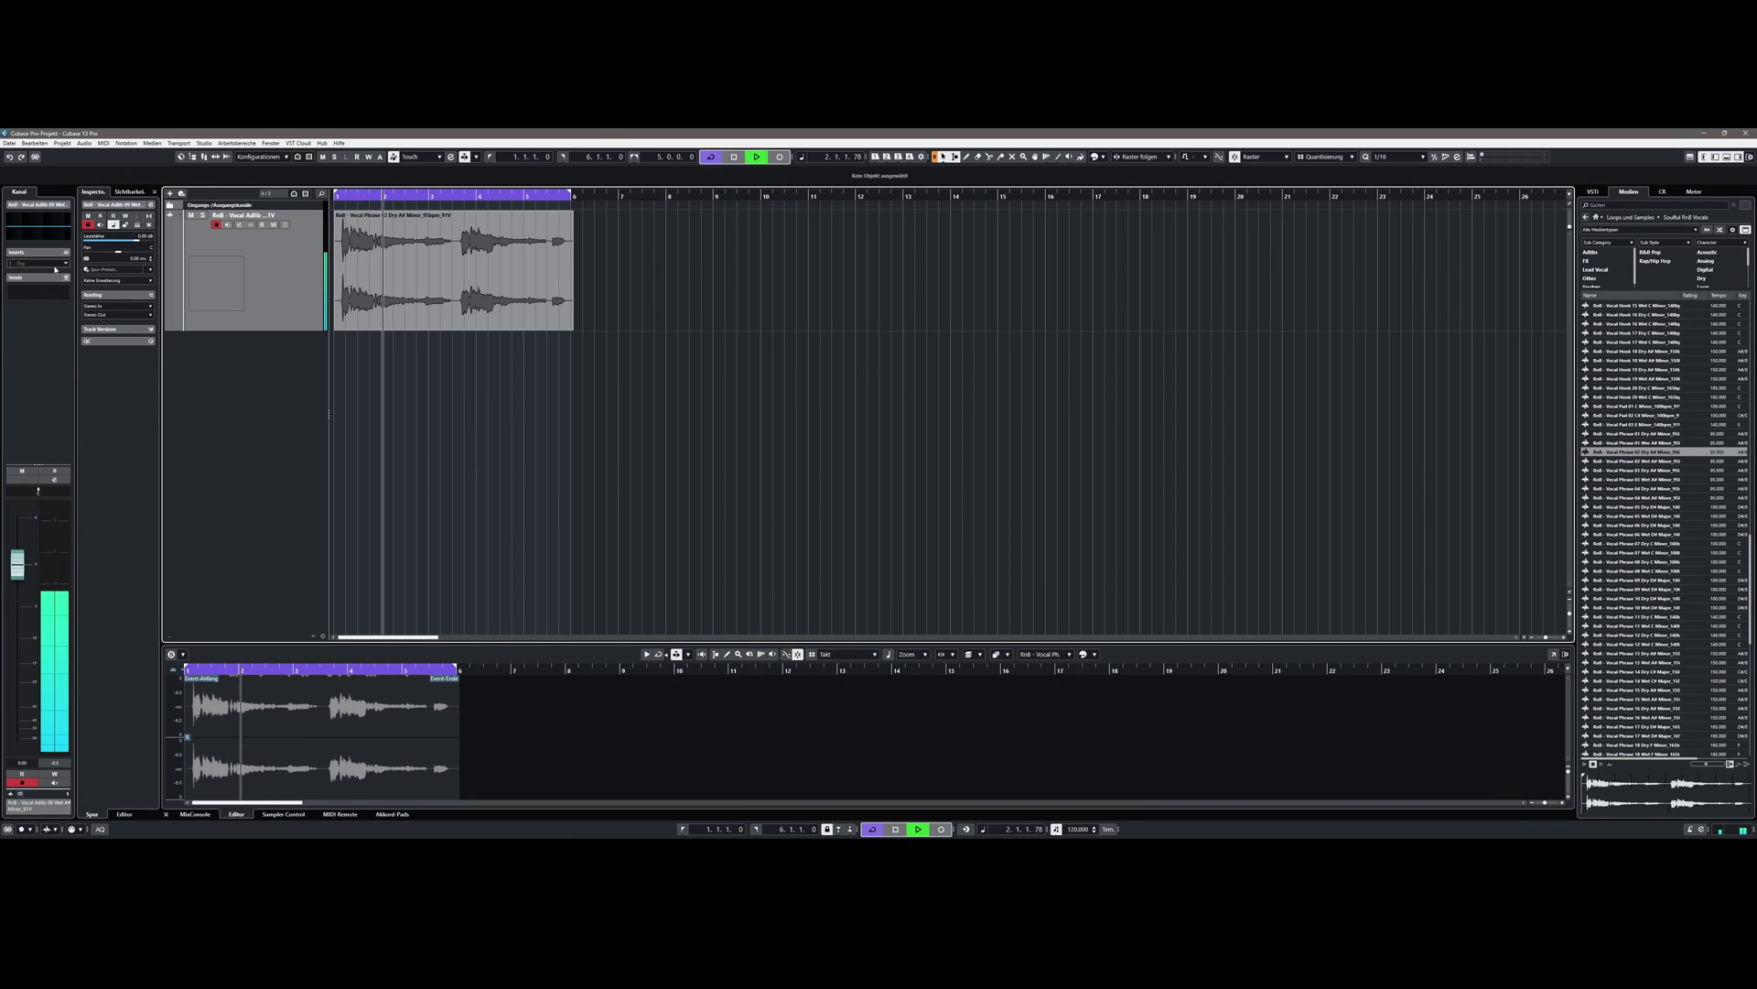
# Step: Find the Vocoder effect by searching for "vocod" and insert it on the vocal phrase track
pyautogui.click(55, 269)
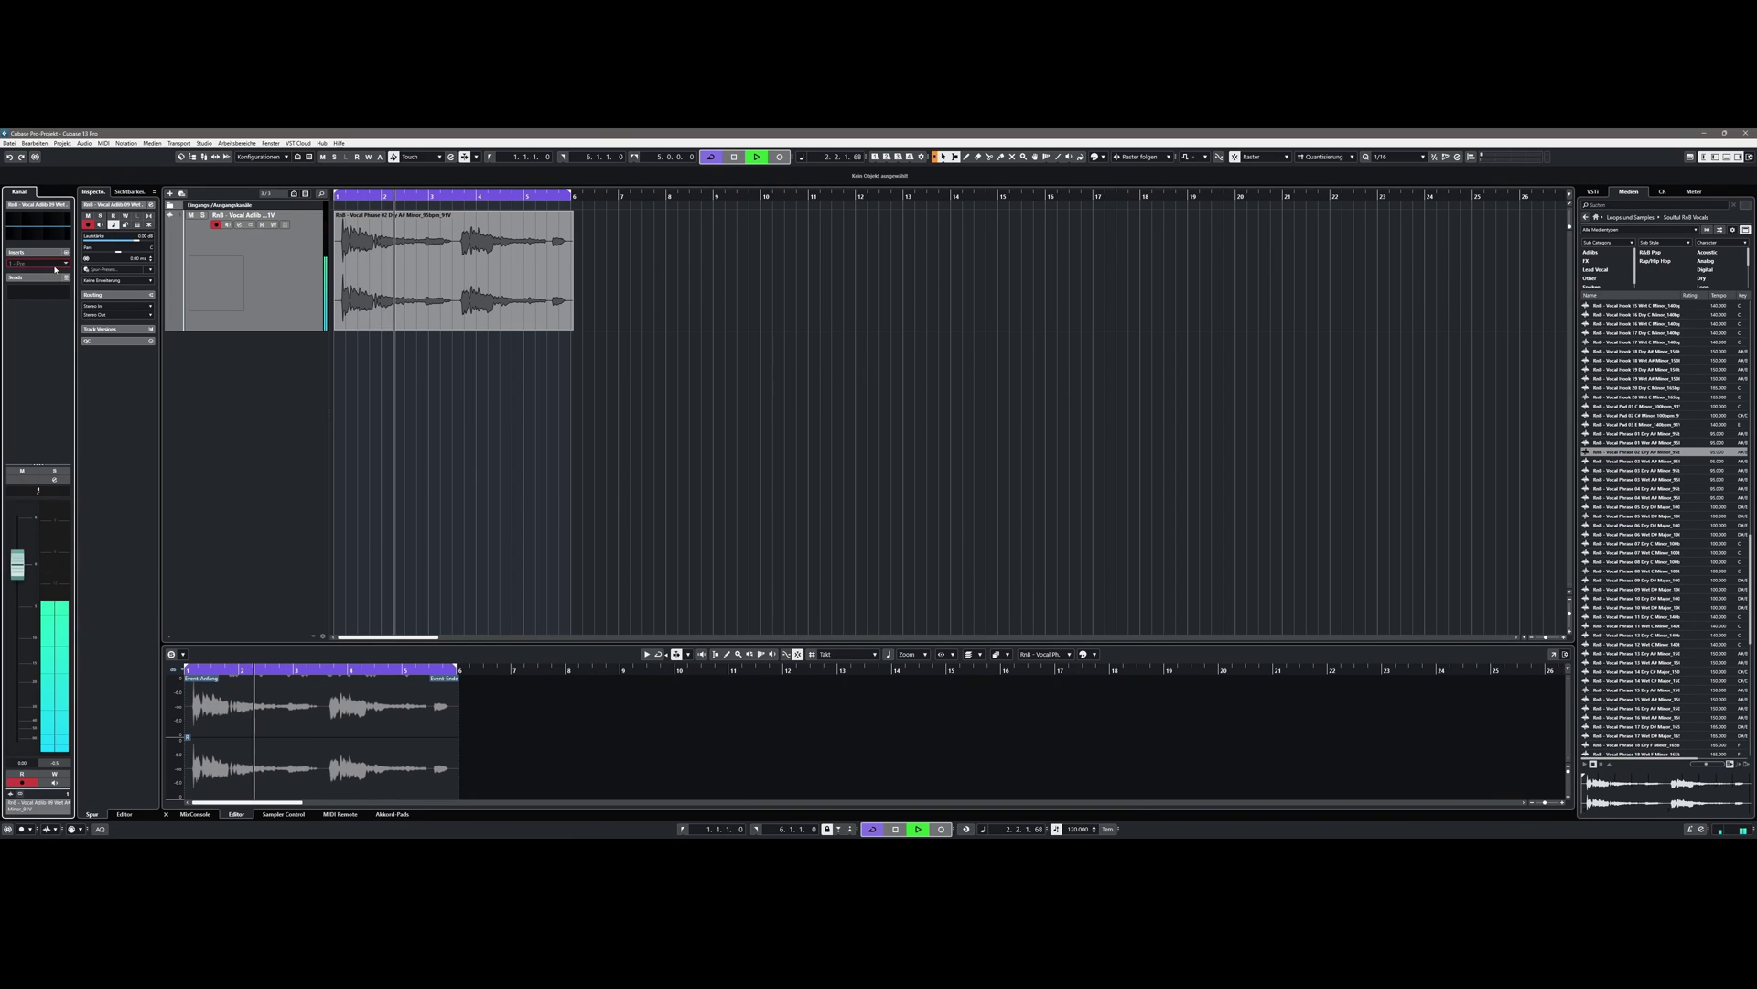
pyautogui.click(55, 269)
pyautogui.write('vocod')
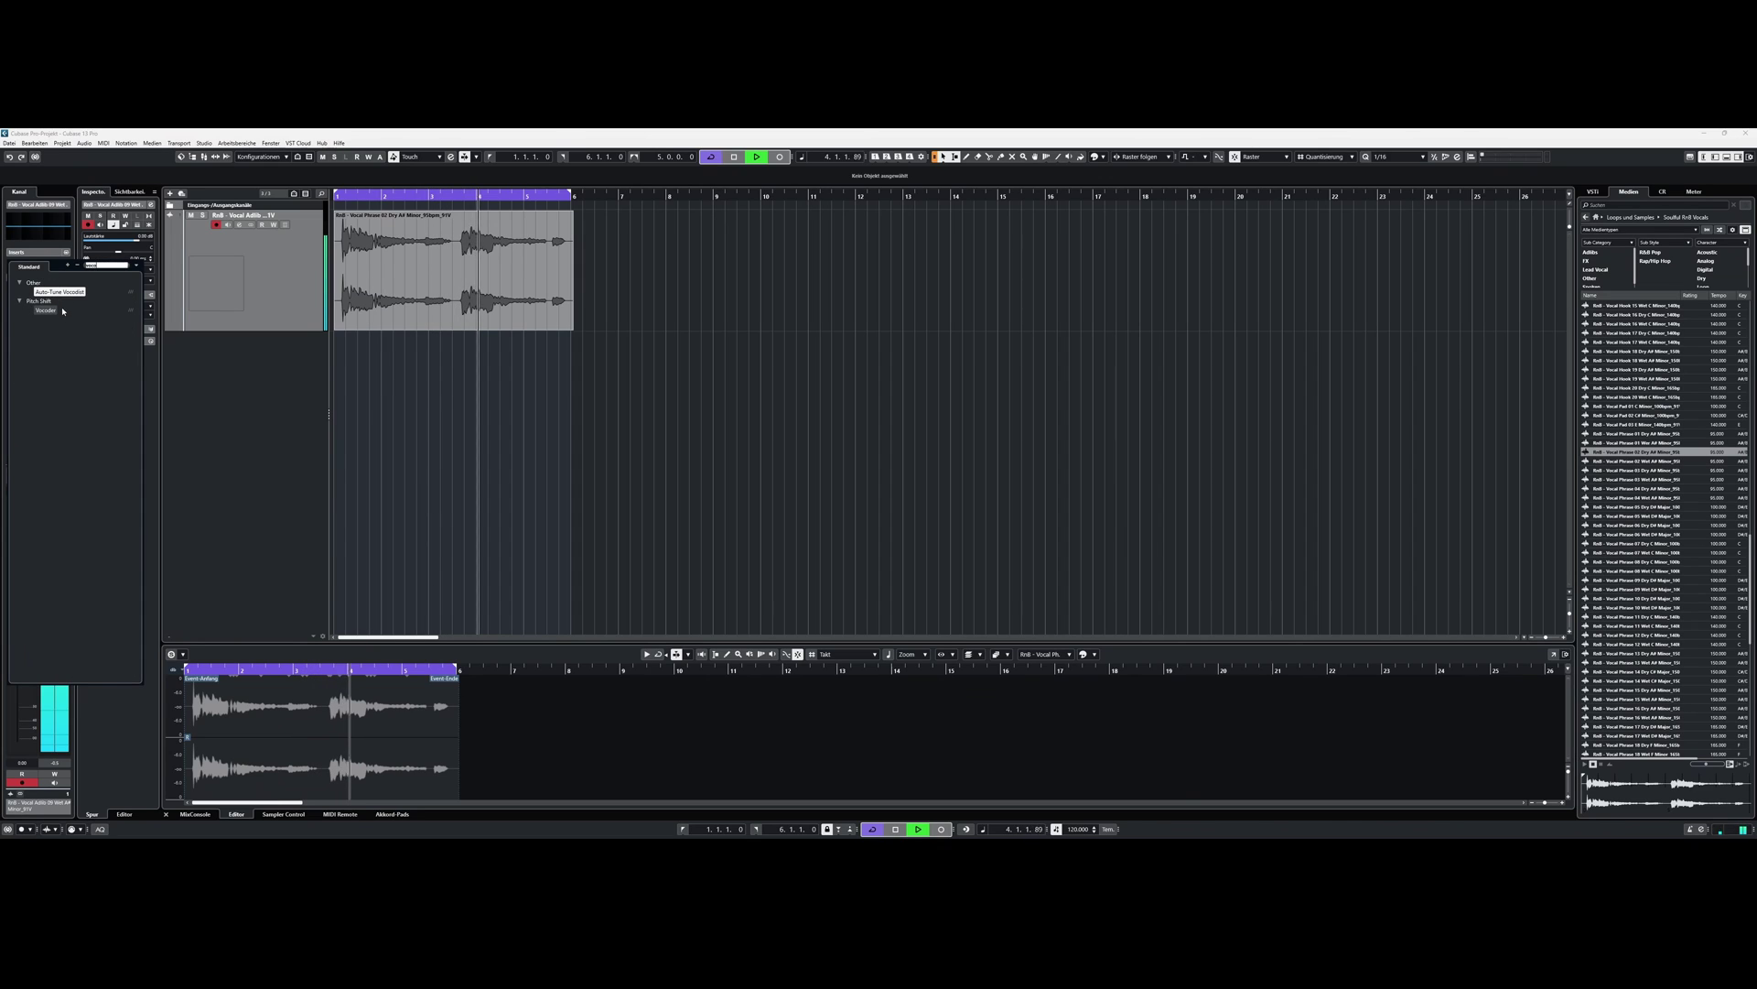
pyautogui.click(45, 310)
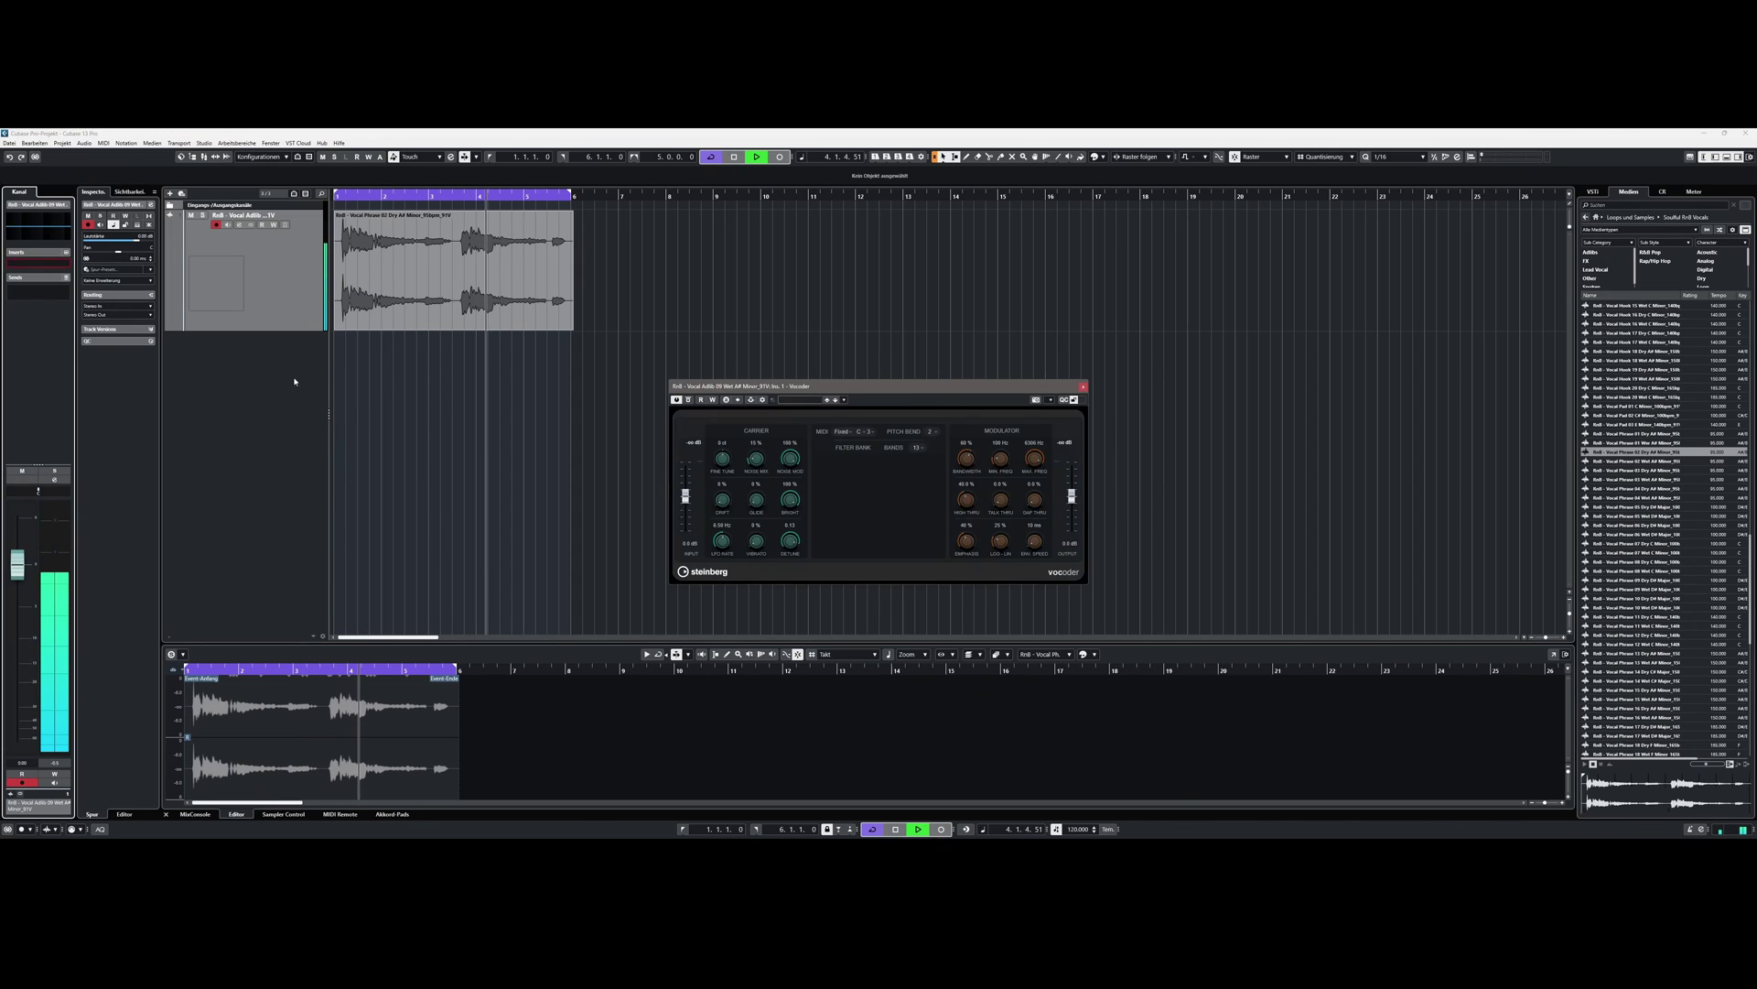
# Step: Add a MIDI track for the Vocoder with a MIDI output assigned
pyautogui.rightClick(271, 383)
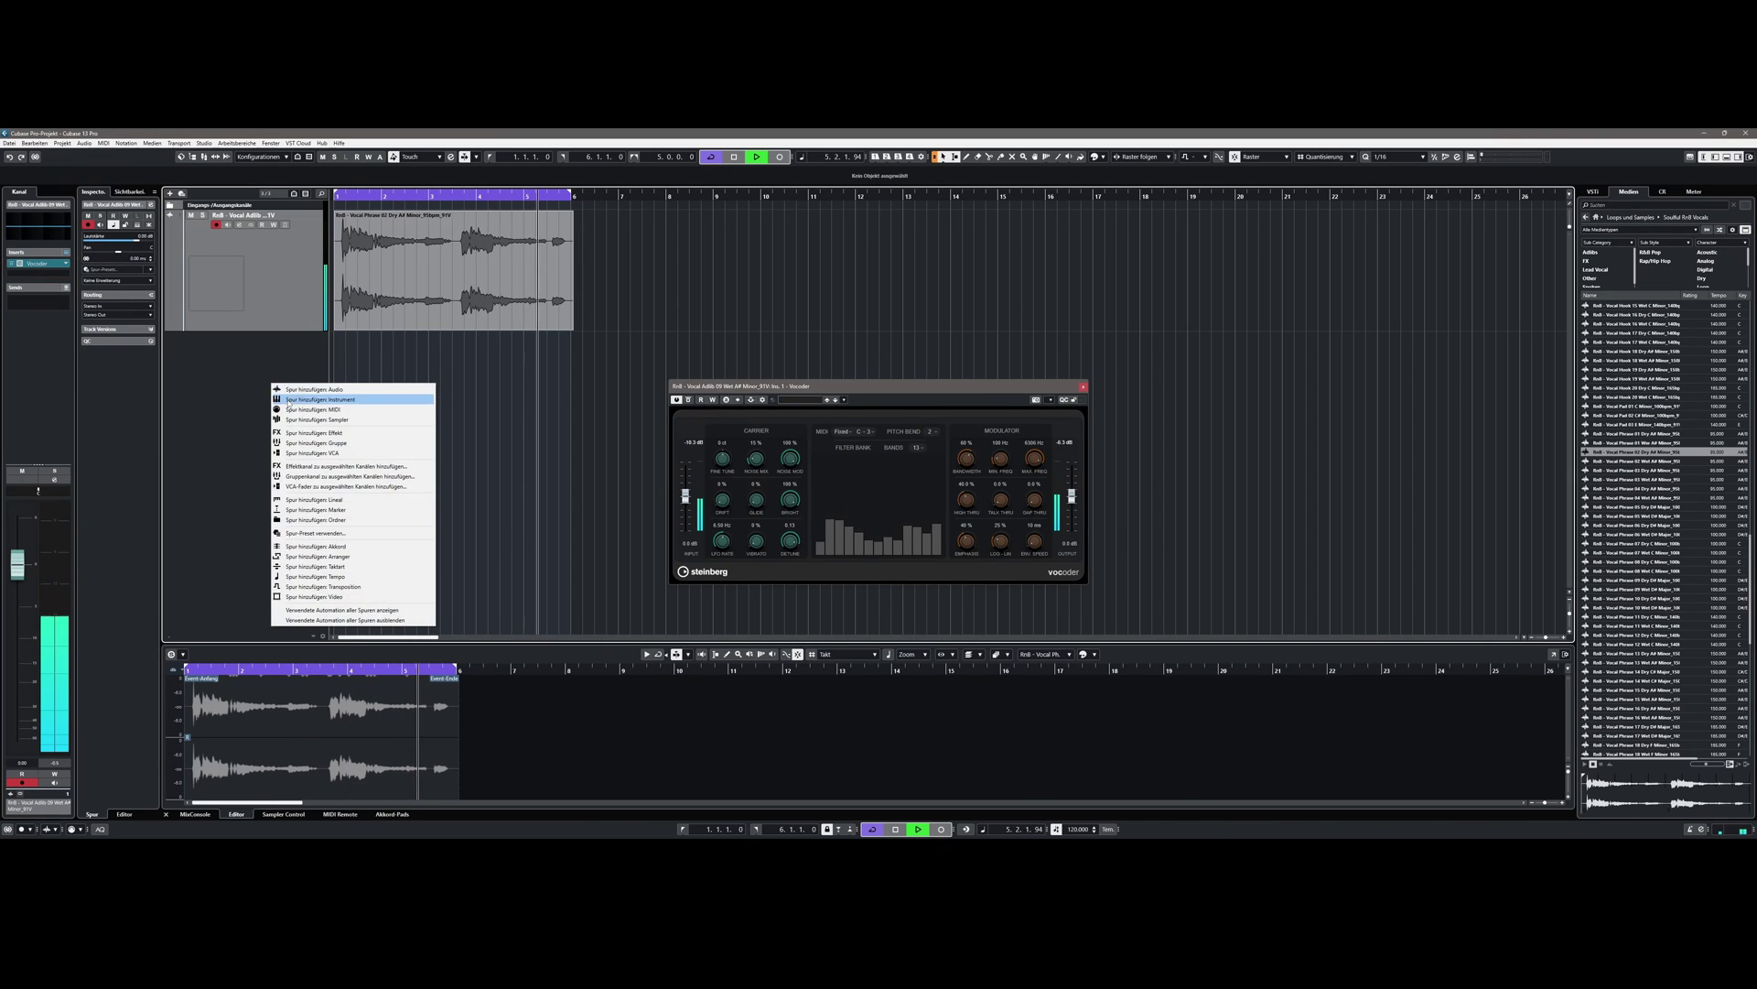
pyautogui.click(311, 410)
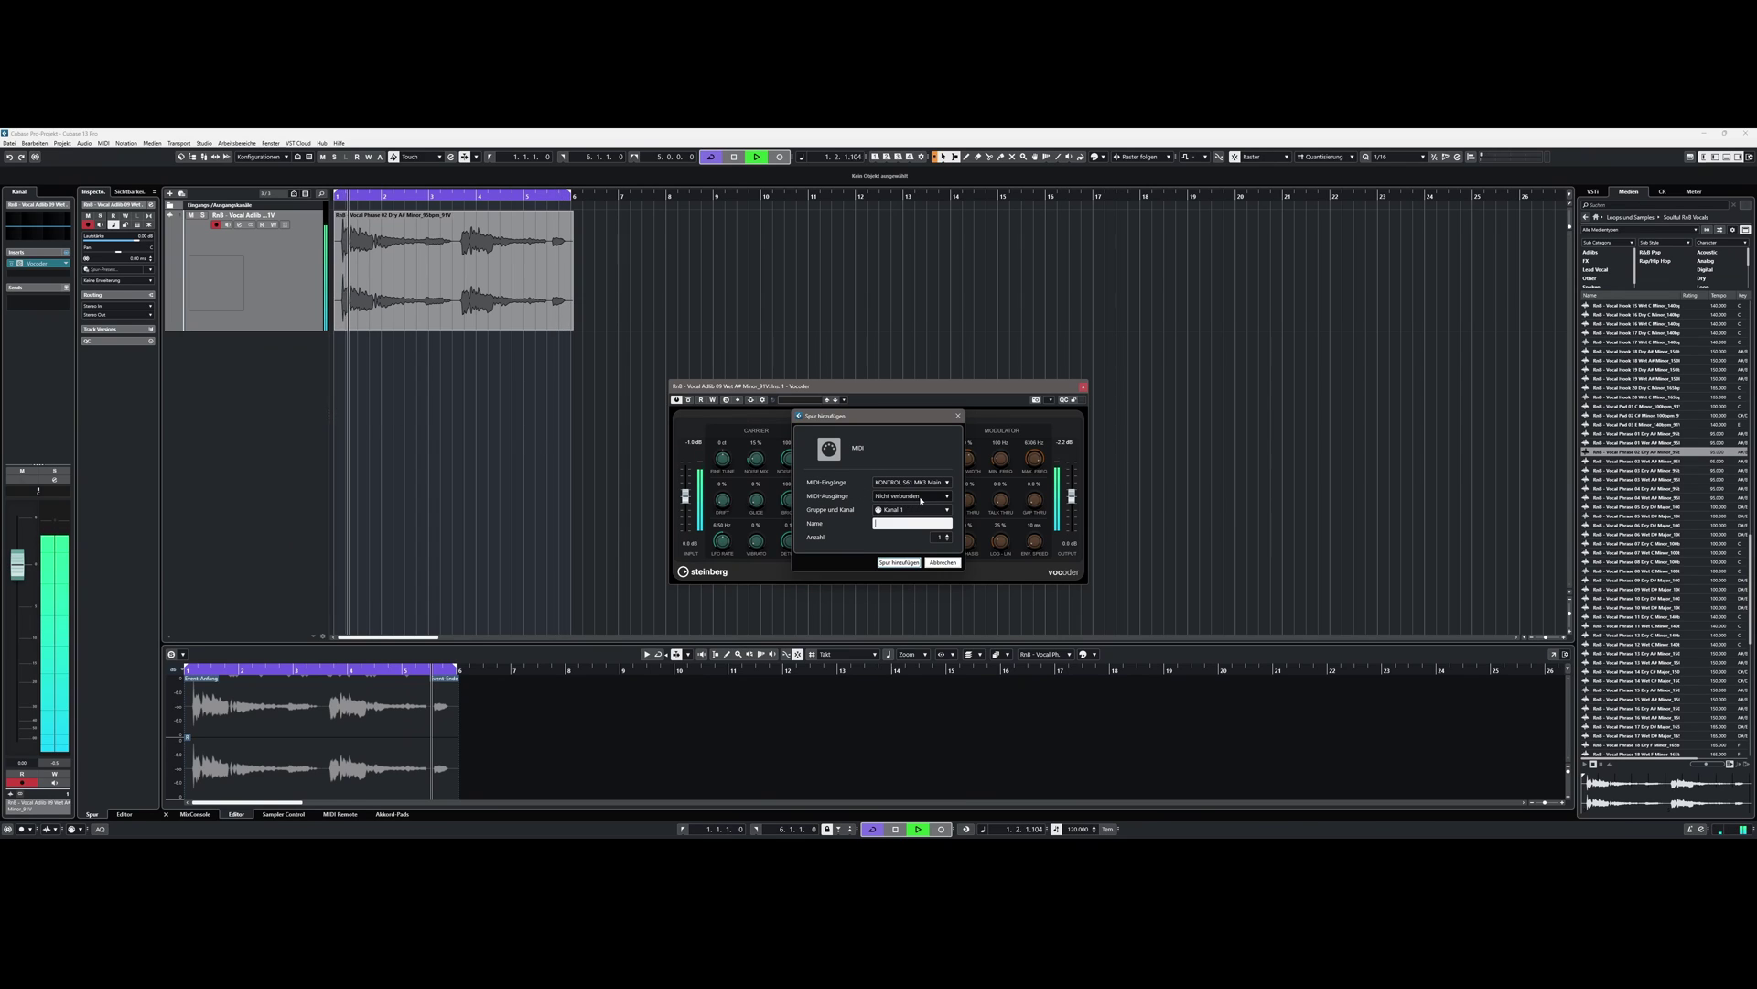
pyautogui.click(908, 508)
pyautogui.click(940, 575)
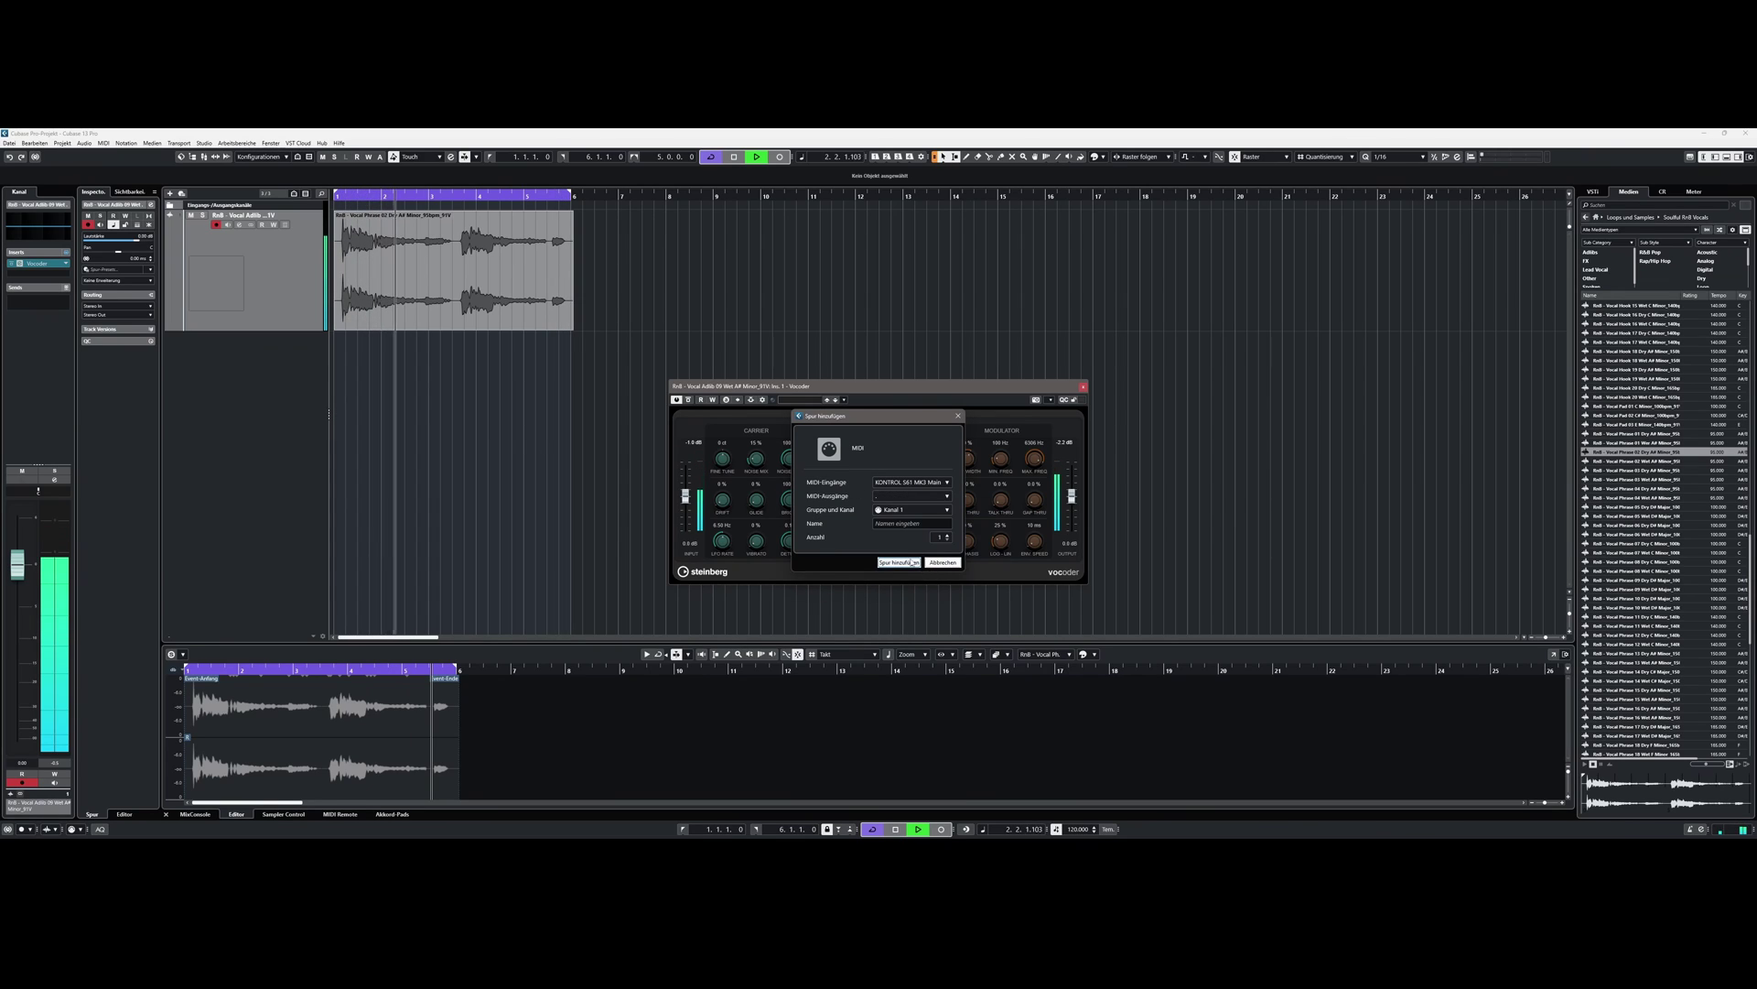
pyautogui.click(915, 562)
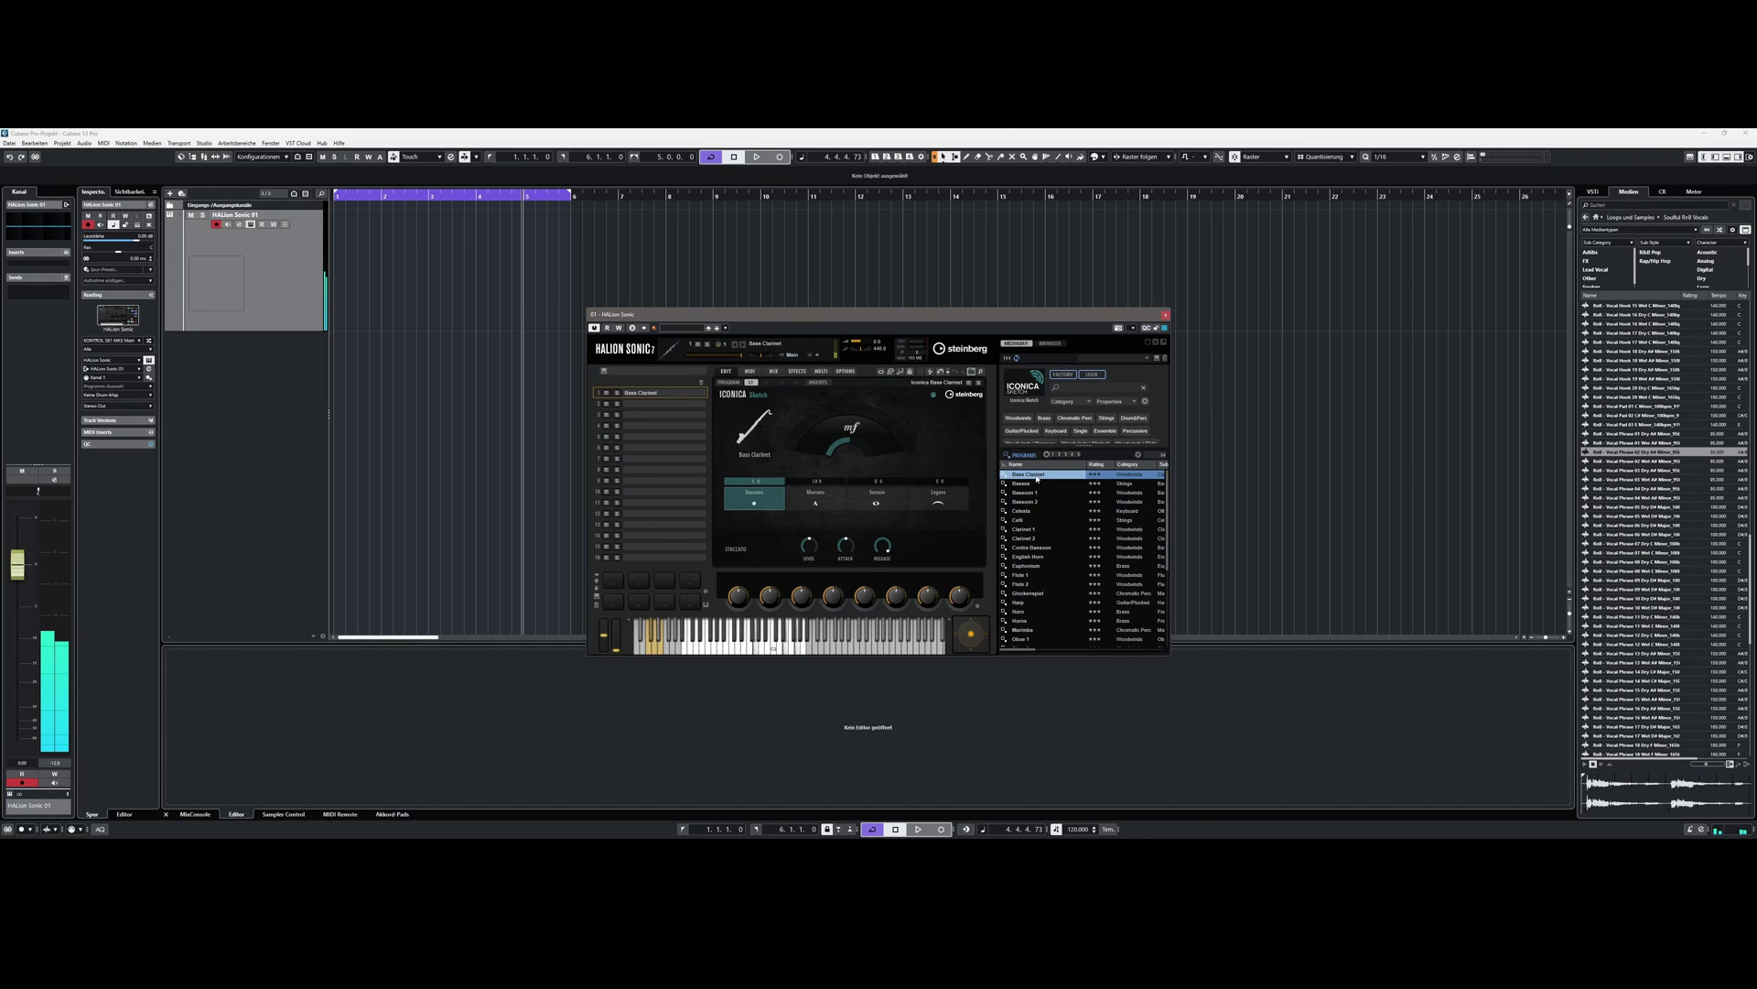
# Step: Load Iconica Sketch's Basses, Trombones, Trumpet, Tuba, Timpani and Marimba programs one after another in HALion Sonic to audition them
pyautogui.click(1037, 481)
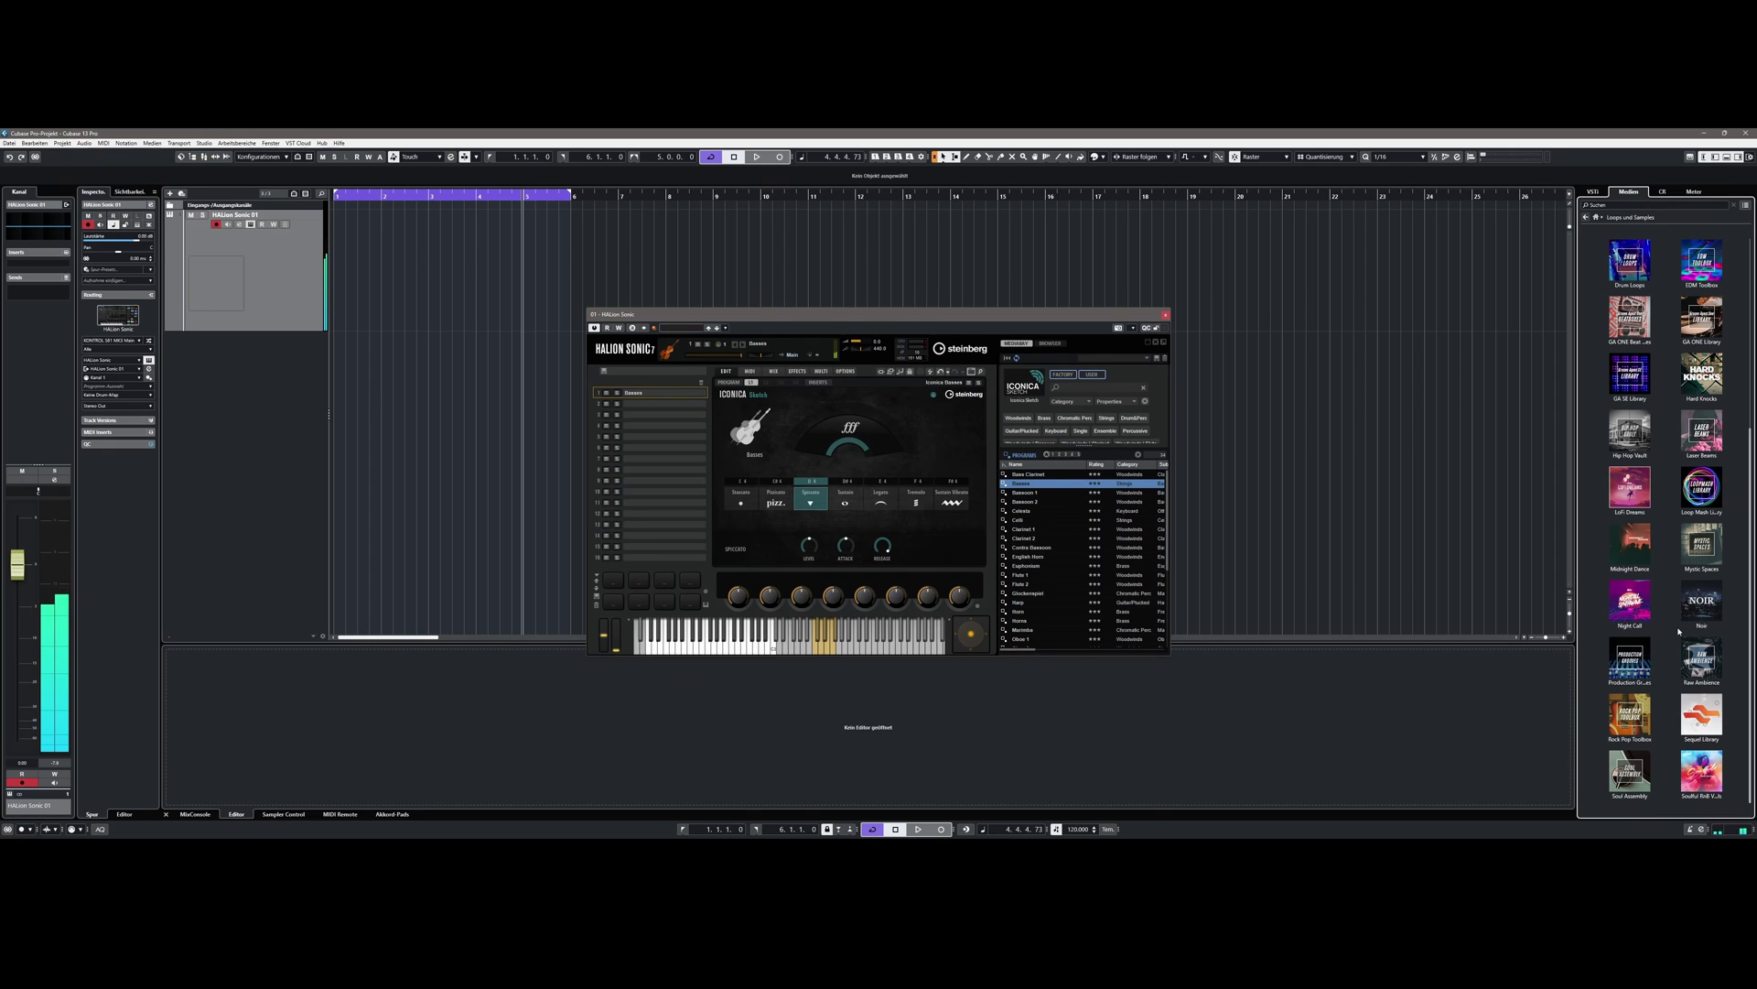
pyautogui.scroll(-5, 1052, 559)
pyautogui.click(1052, 560)
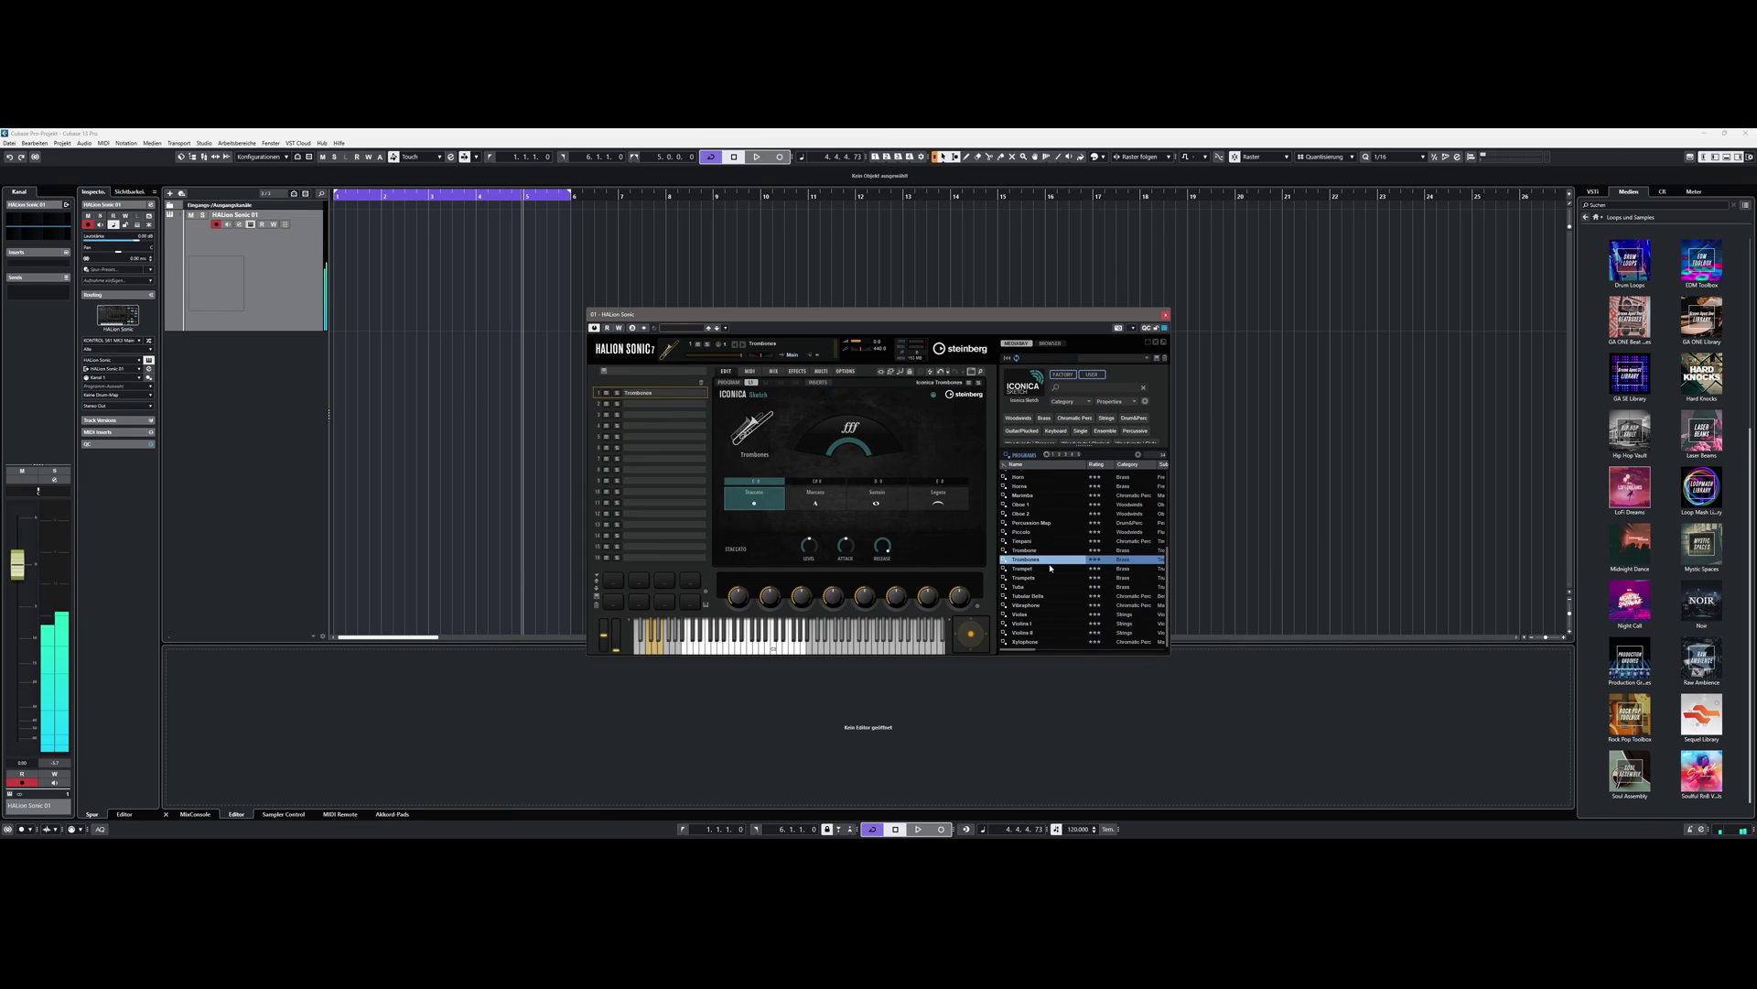
pyautogui.click(1050, 568)
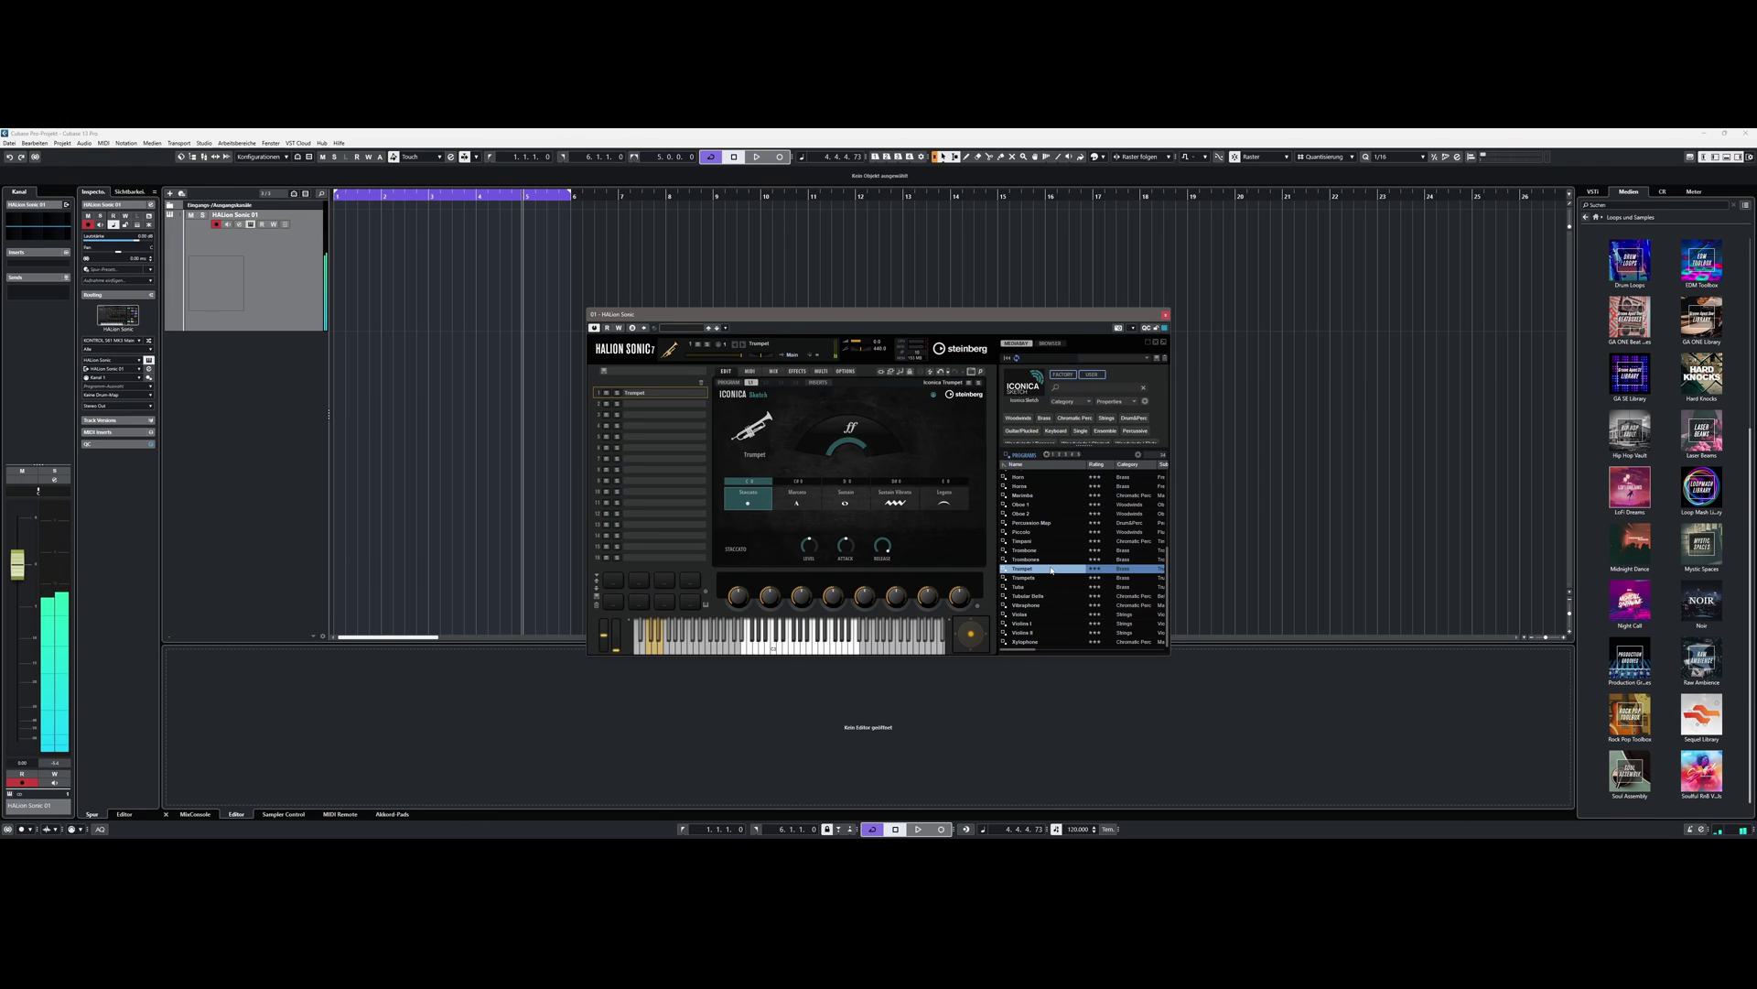
pyautogui.click(1029, 586)
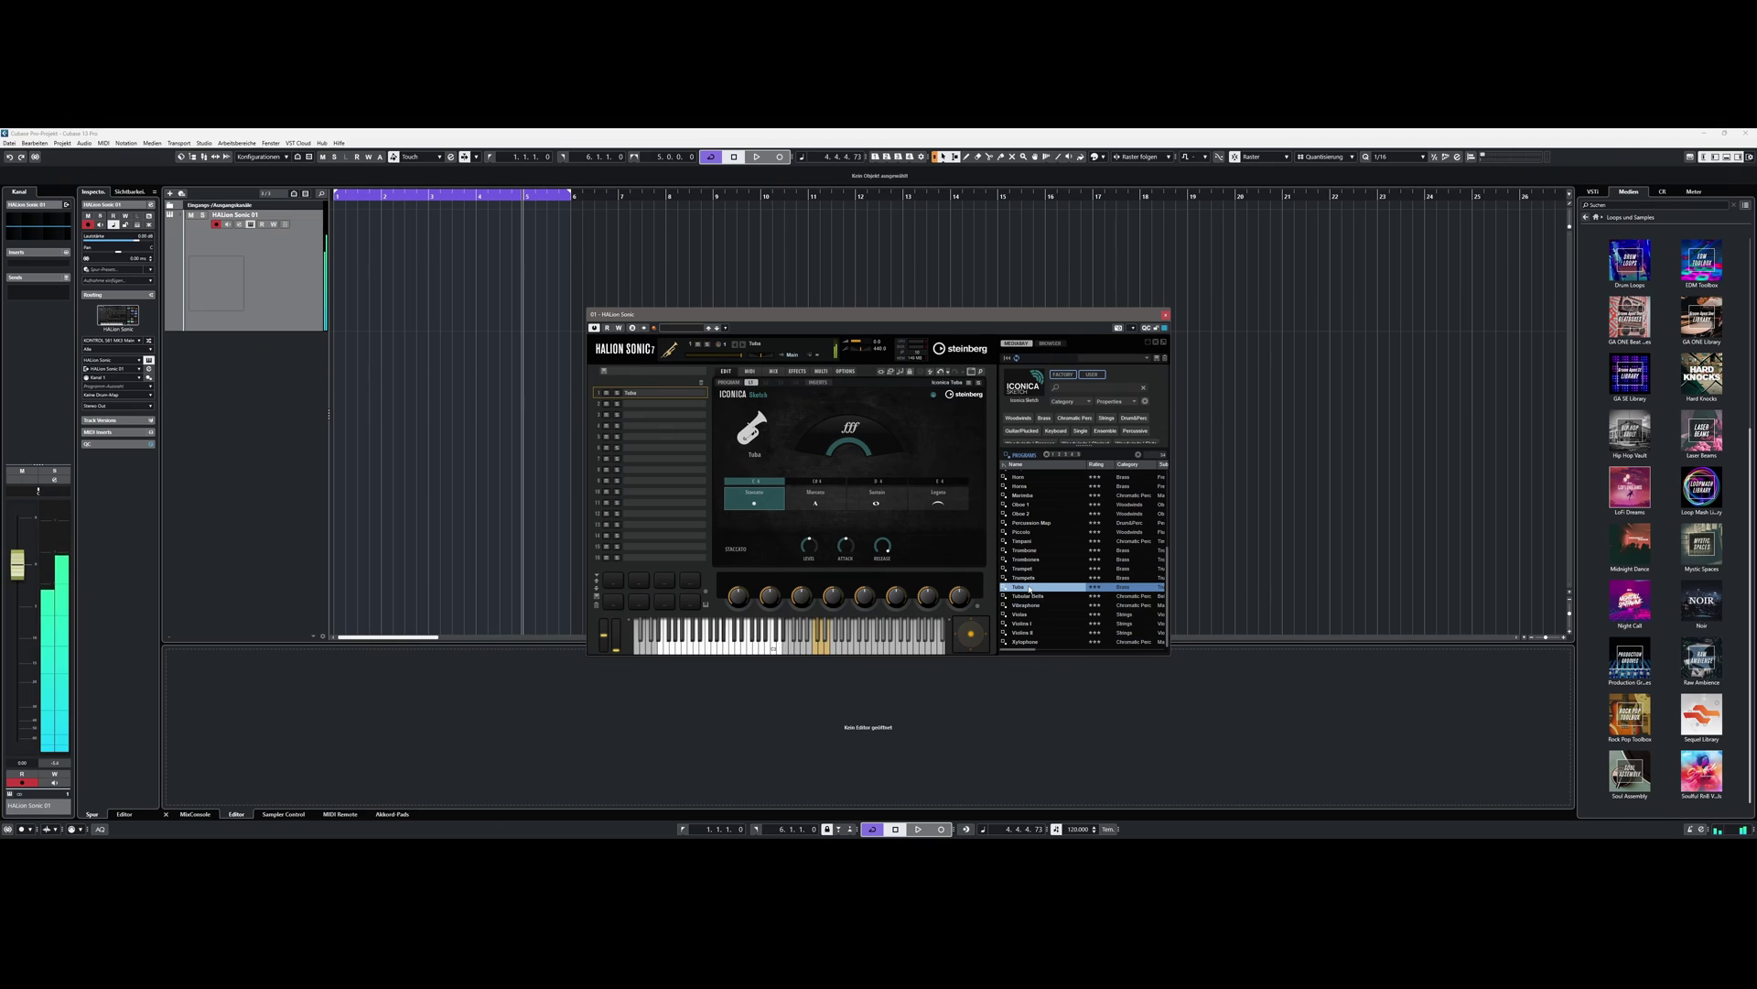
pyautogui.click(1034, 541)
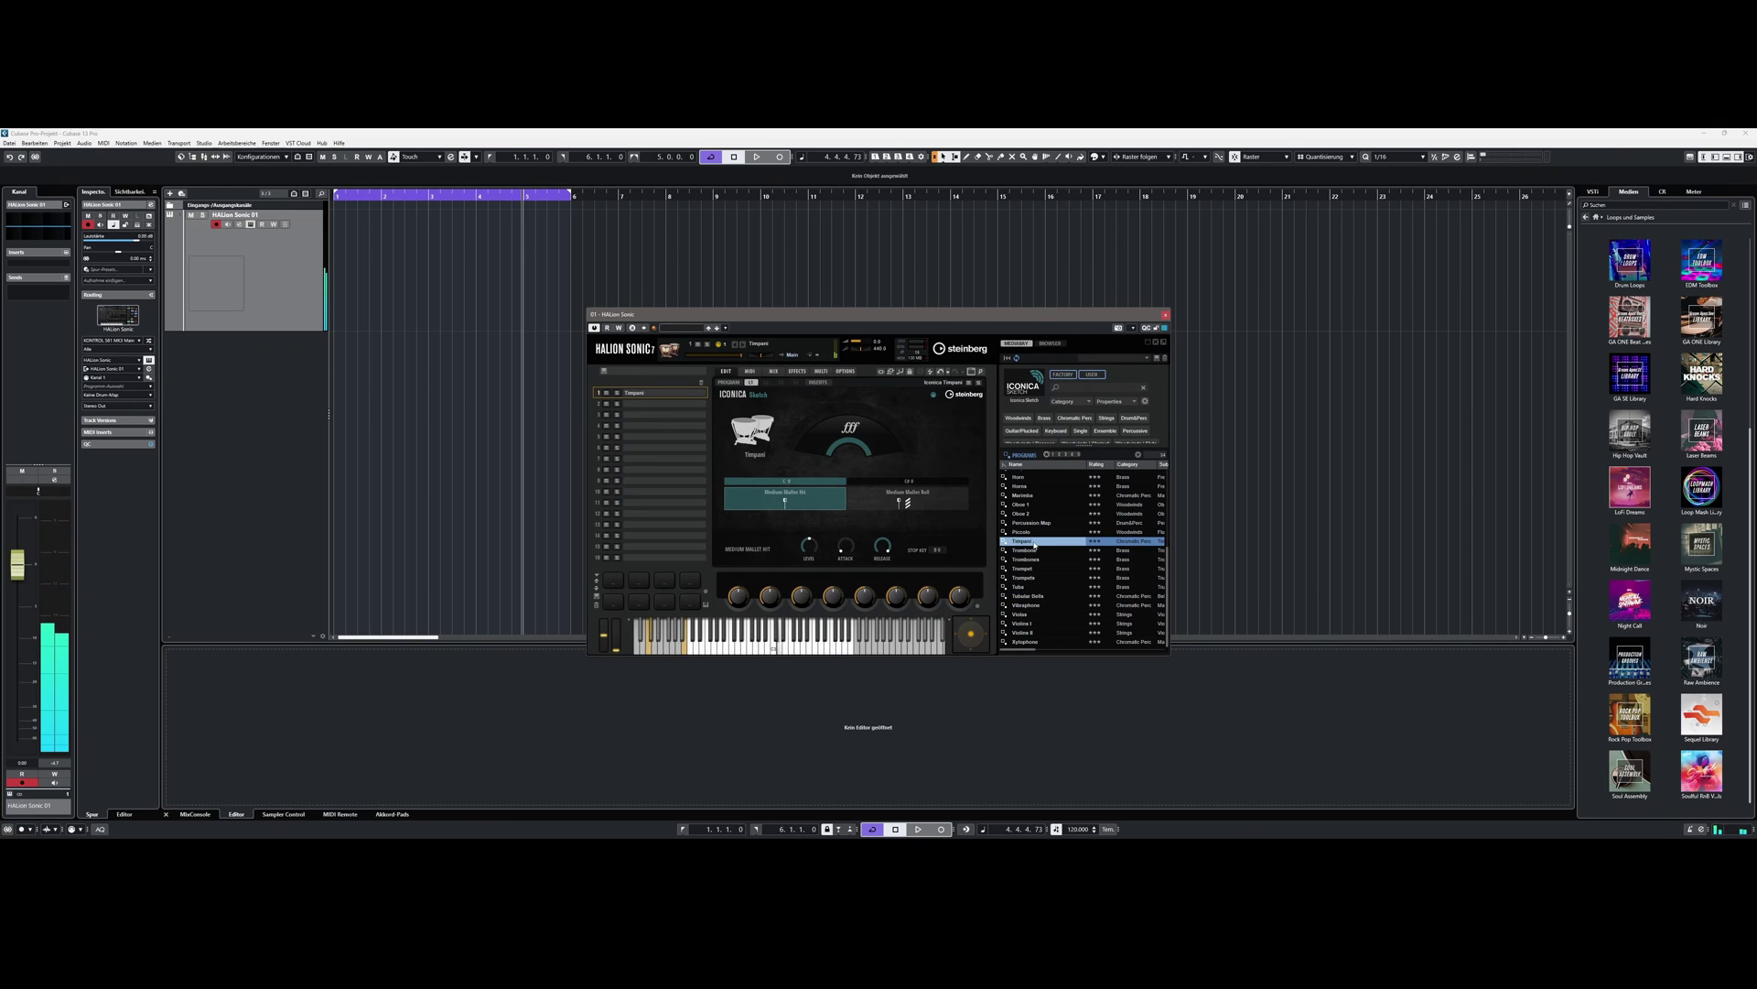
pyautogui.click(1038, 496)
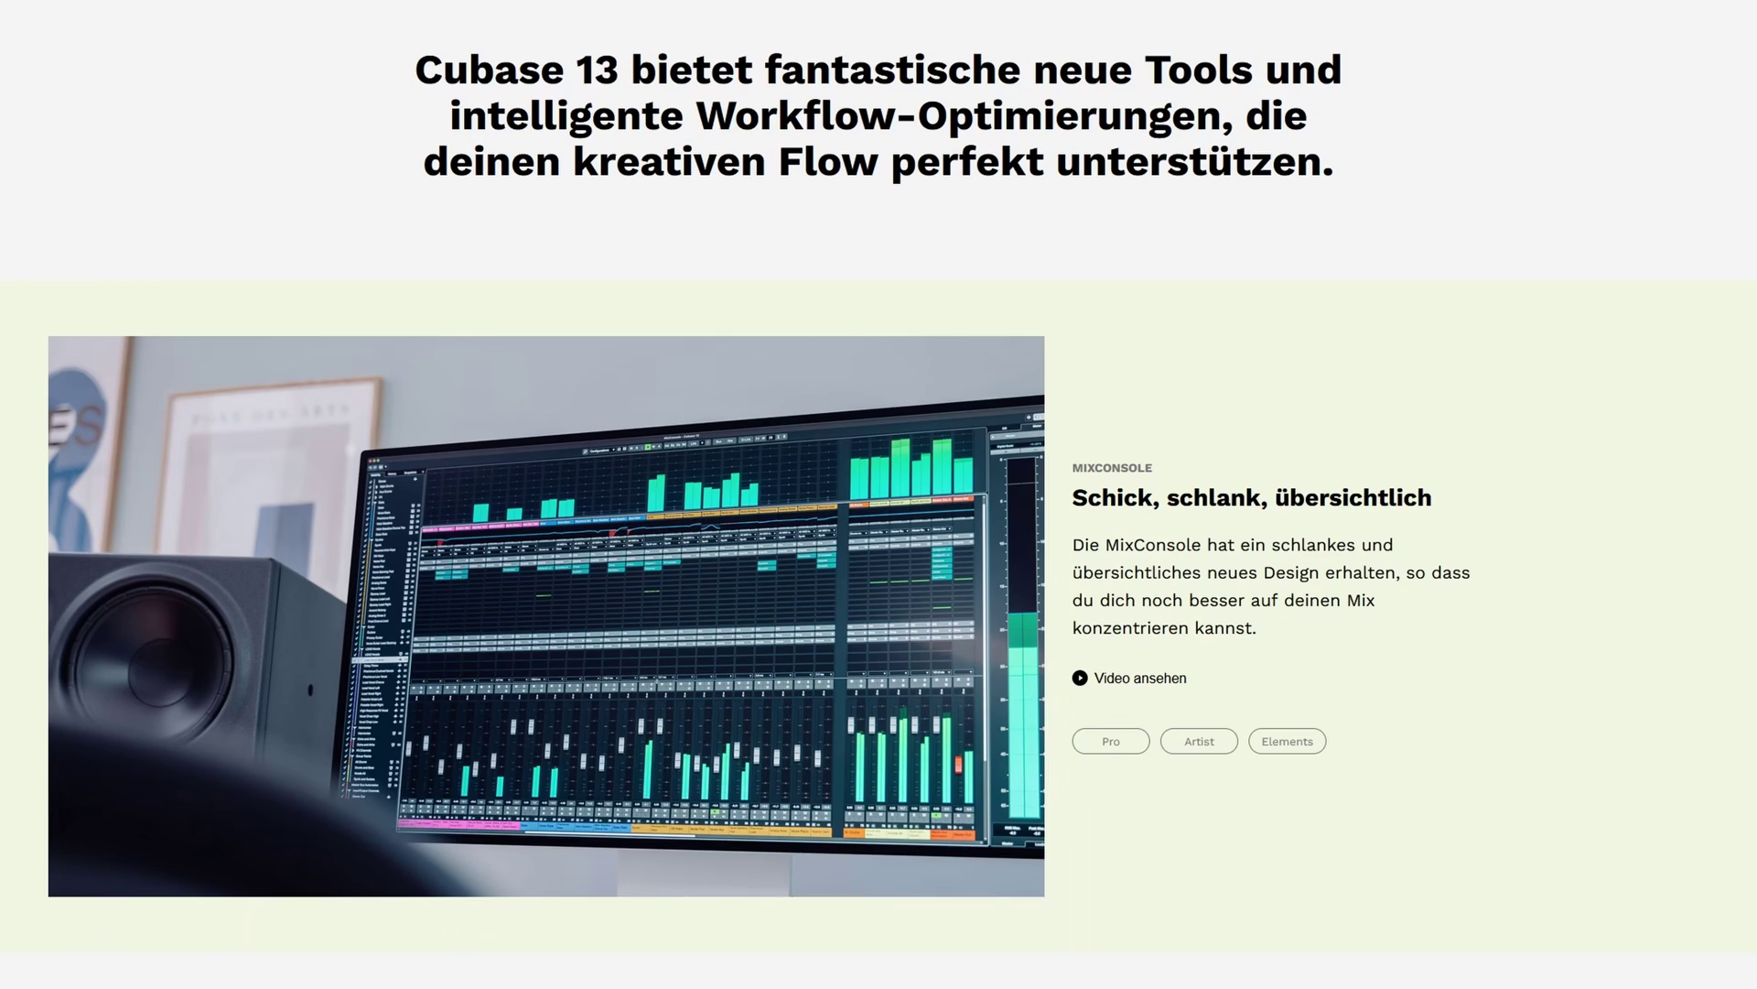
# Step: Look through the Cubase 13 feature web page from the MixConsole section to the channel tab section
pyautogui.scroll(-4, 879, 550)
pyautogui.scroll(-5, 879, 550)
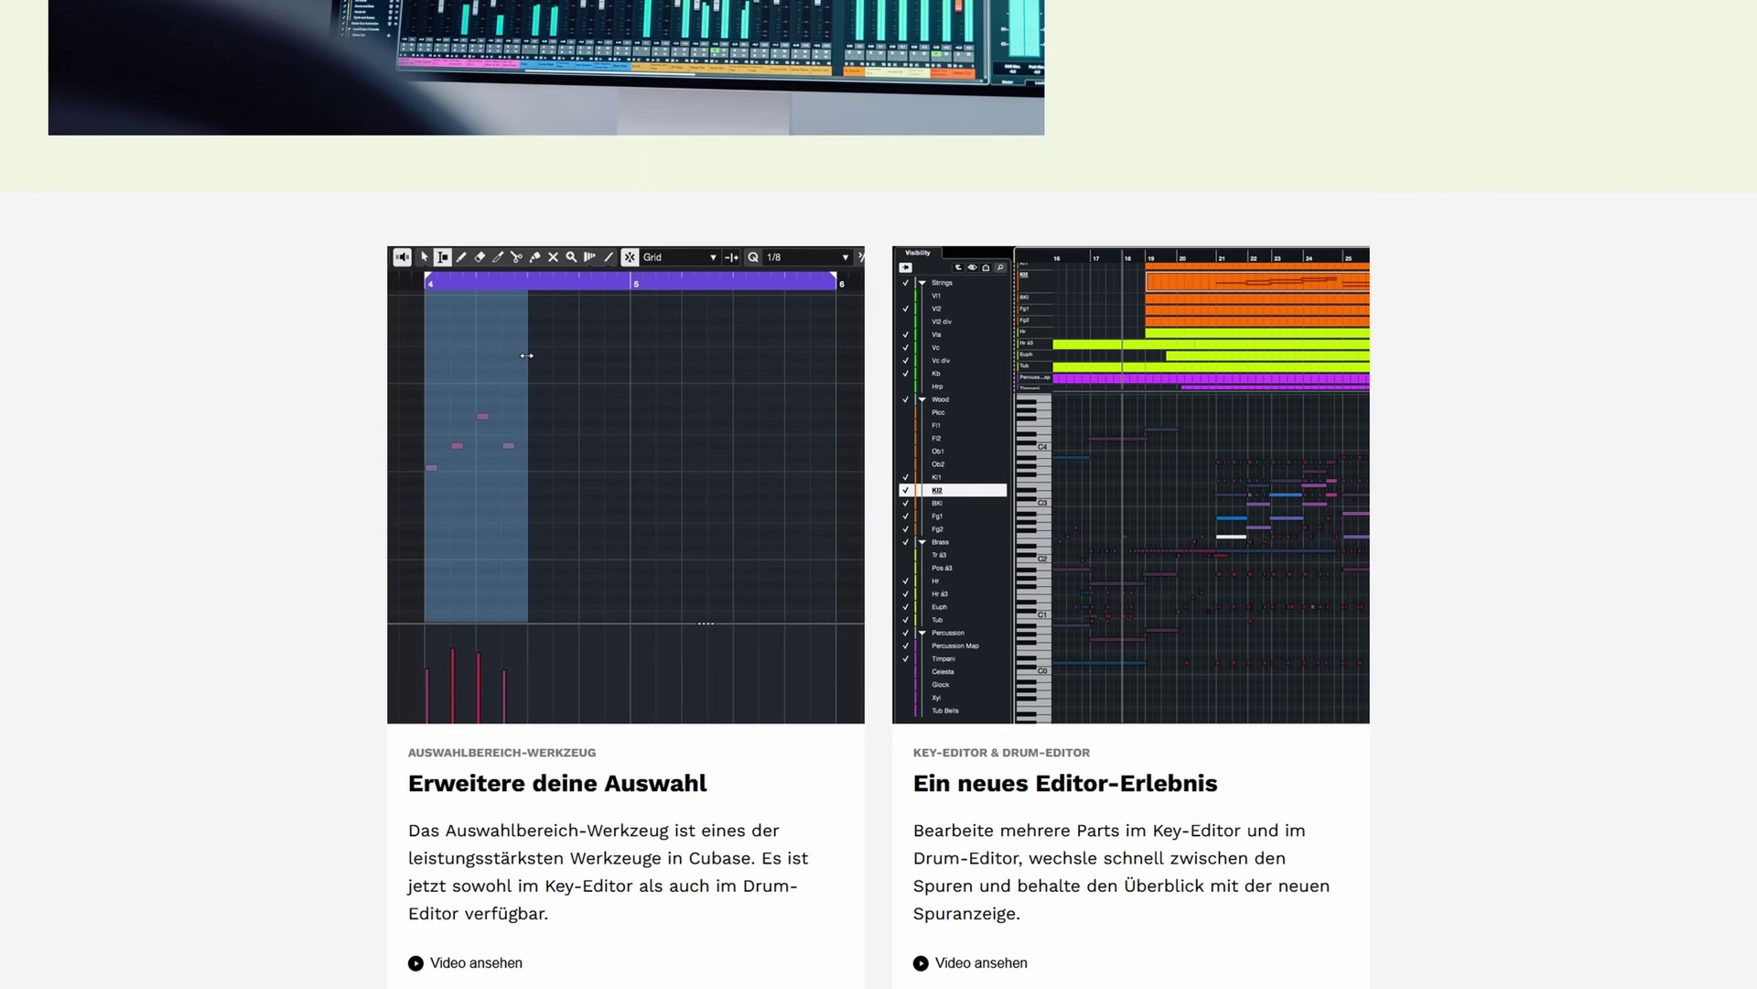
pyautogui.scroll(-10, 879, 494)
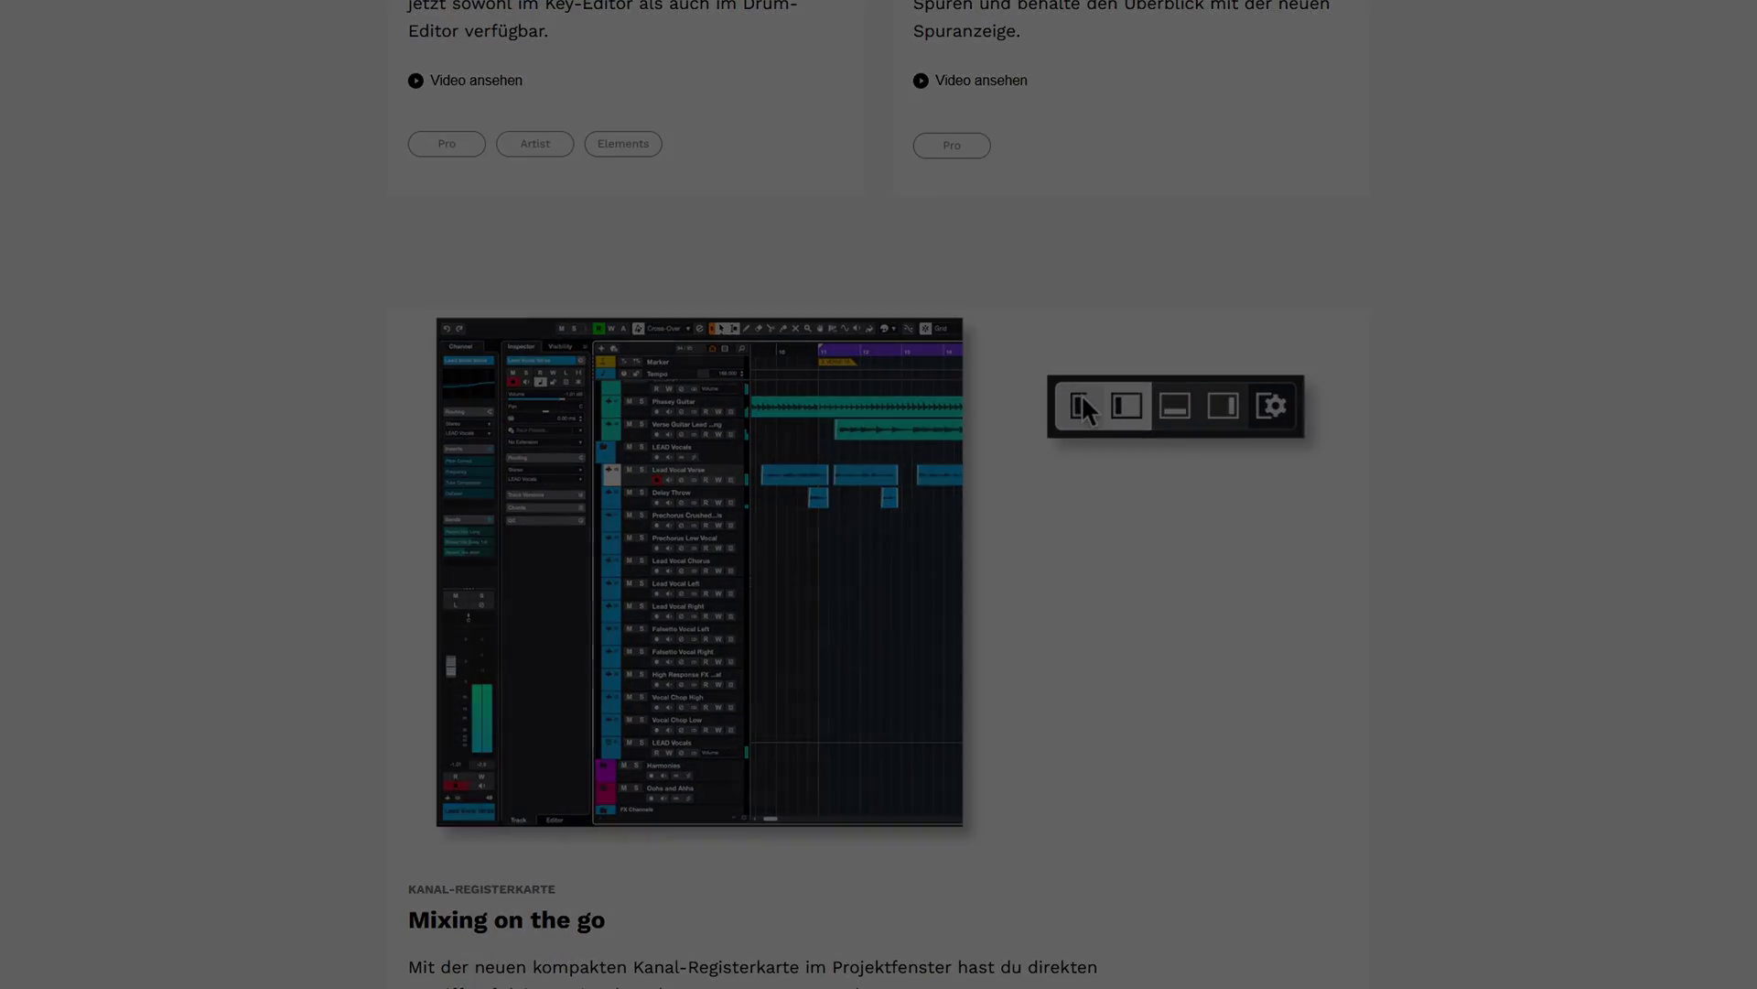